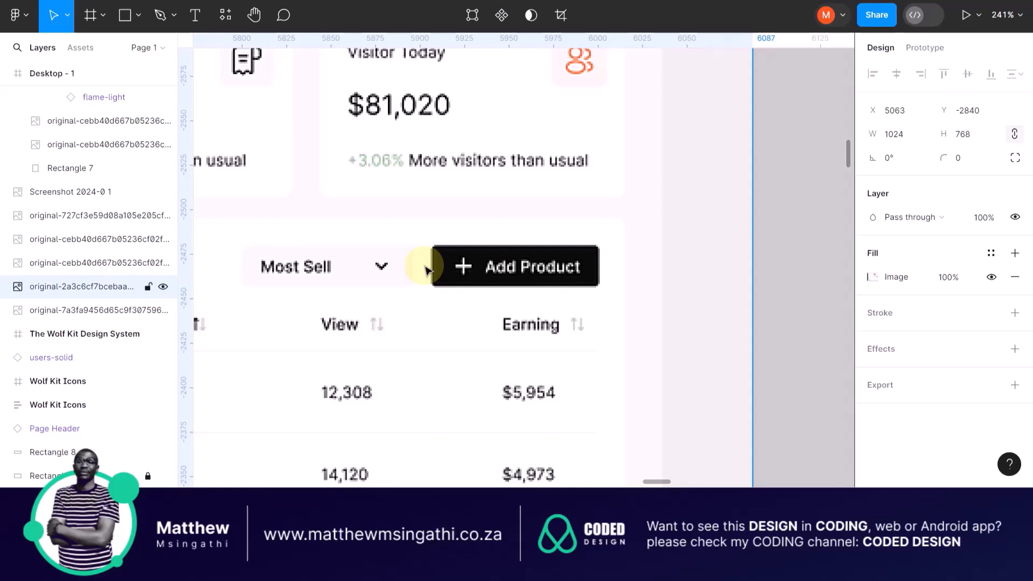
Add an "Add Product" text label on the empty canvas beside the dashboard reference's Add Product button
scroll(426, 269, "right", 2)
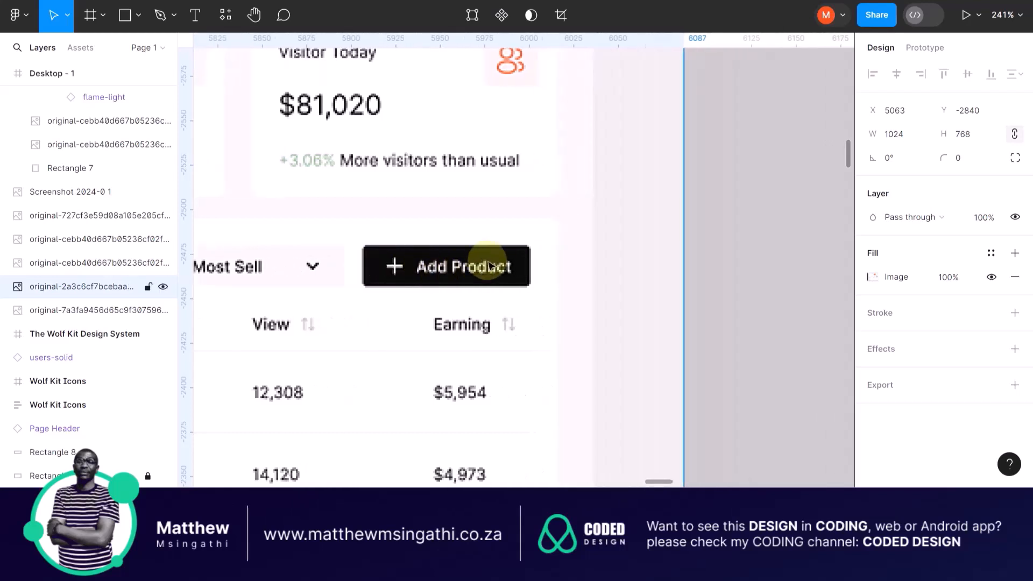
left_click(195, 15)
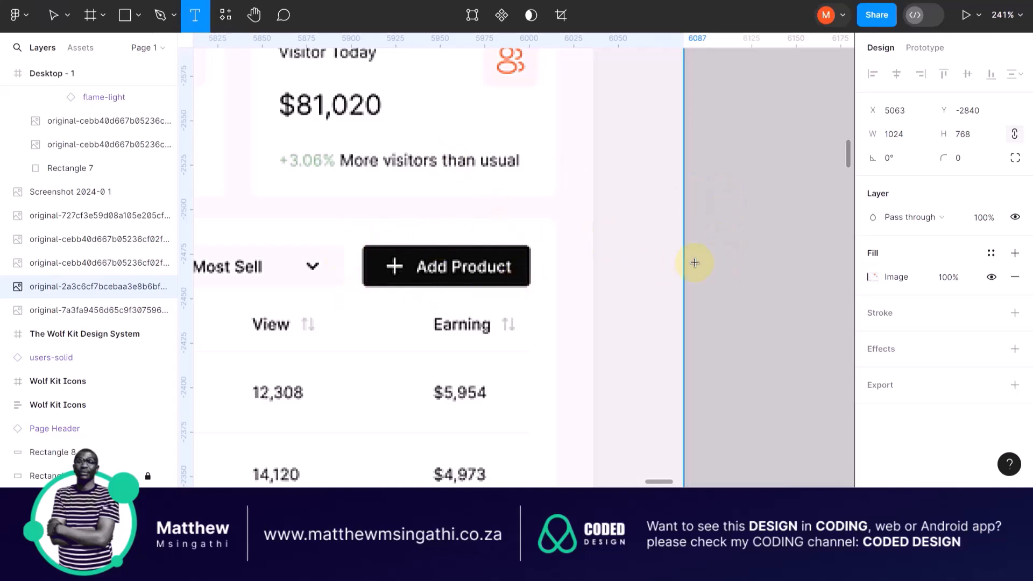
left_click(53, 15)
scroll(304, 162, "right", 1)
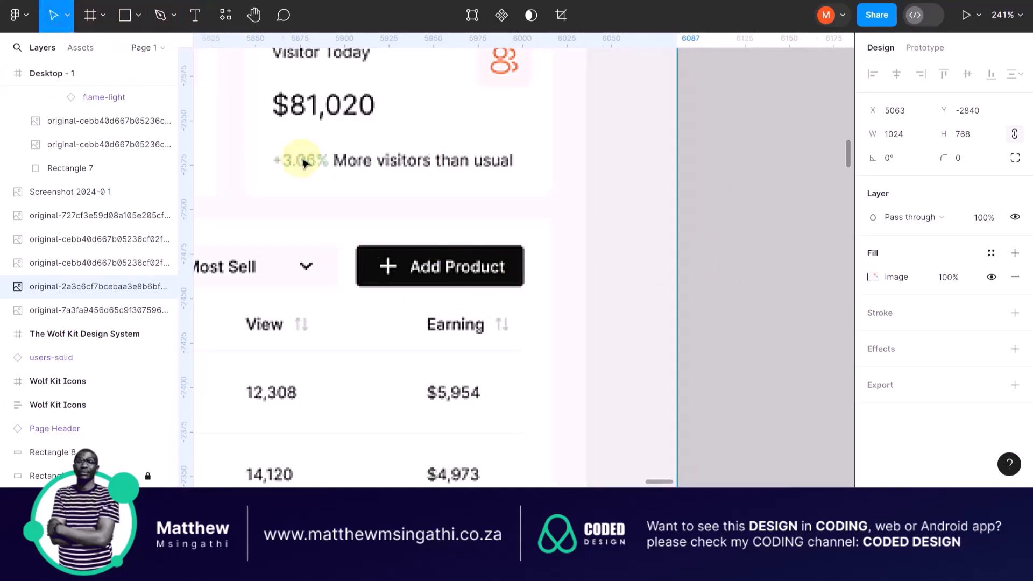
scroll(304, 162, "right", 3)
left_click(195, 15)
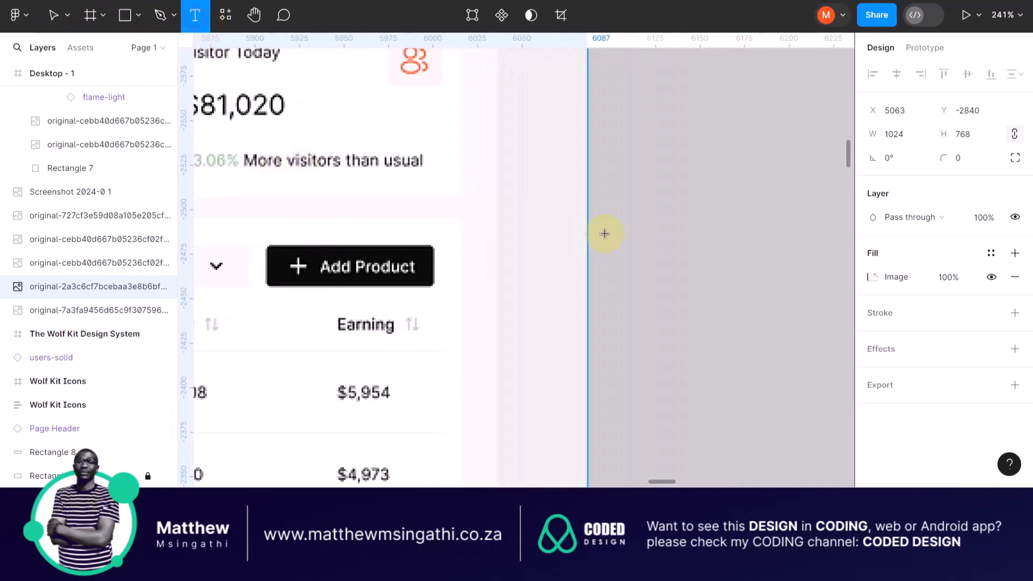
left_click(623, 256)
type("Add Product")
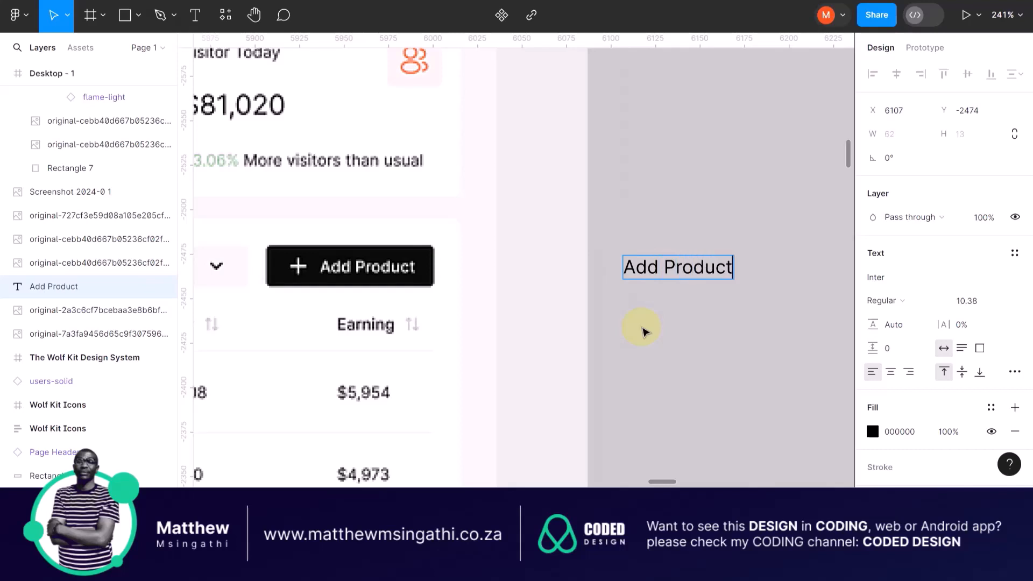
key("Escape")
left_click(673, 214)
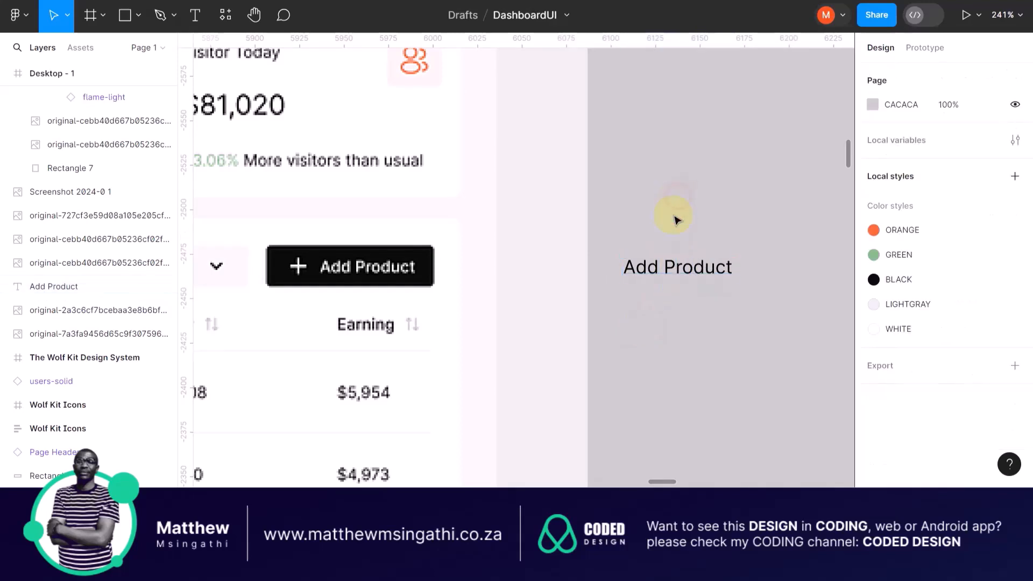
Wrap the Add Product label in an auto layout frame
left_click(664, 271)
key("shift+a")
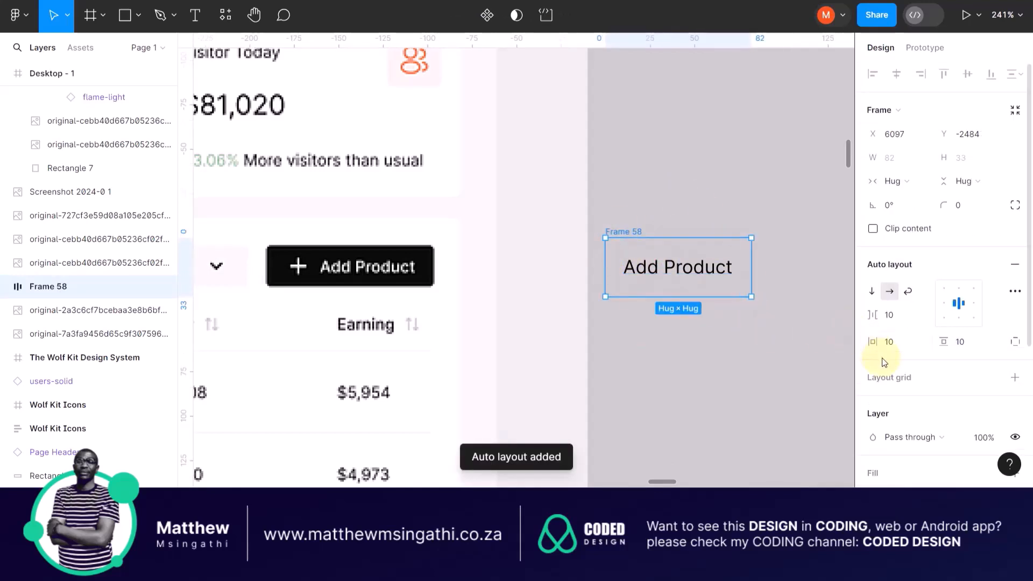
scroll(883, 357, "down", 4)
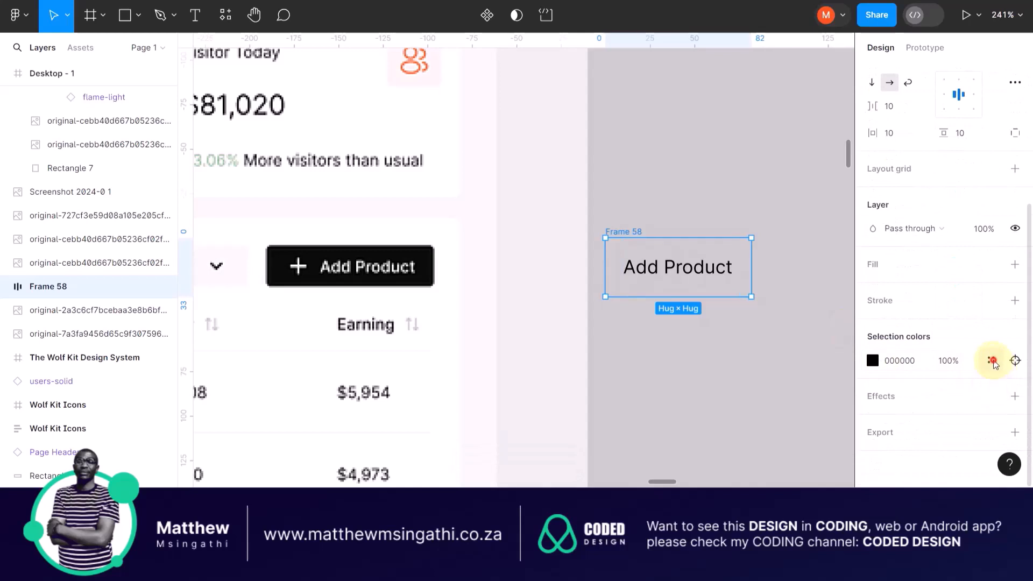
left_click(992, 361)
left_click(696, 409)
left_click(679, 277)
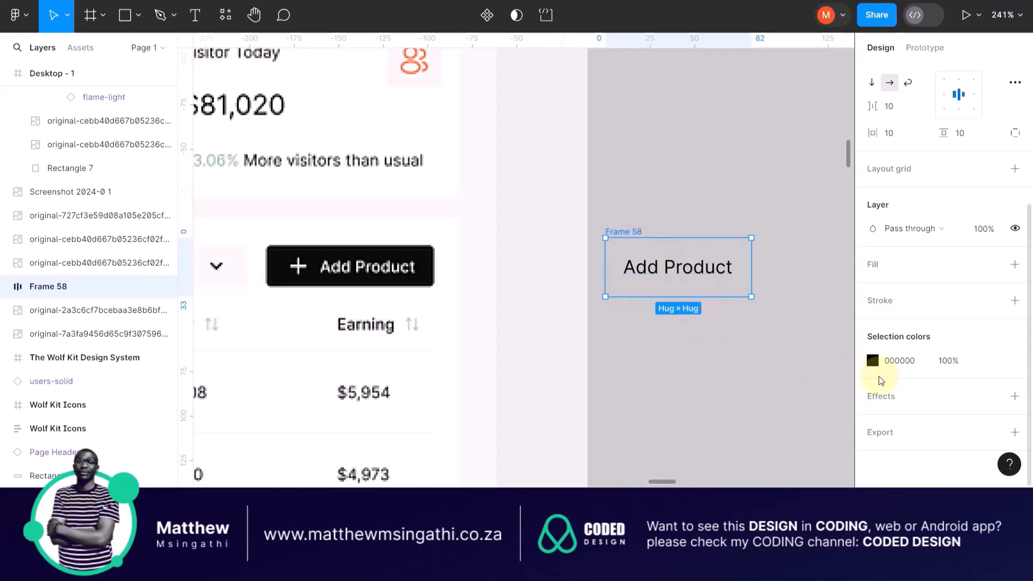
left_click(701, 369)
left_click(667, 277)
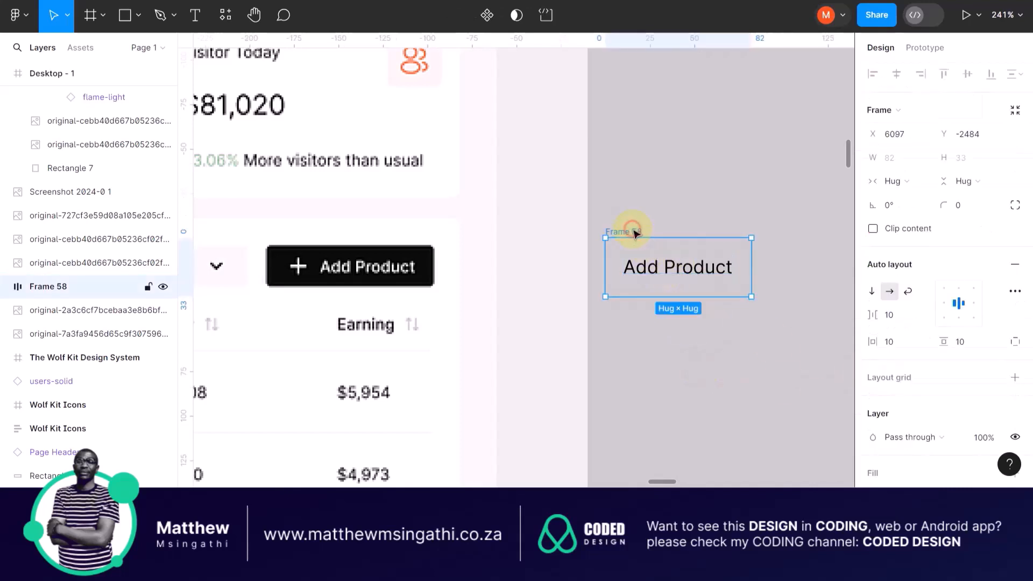
Fill the auto layout frame around the Add Product label with the BLACK color style
scroll(999, 338, "down", 5)
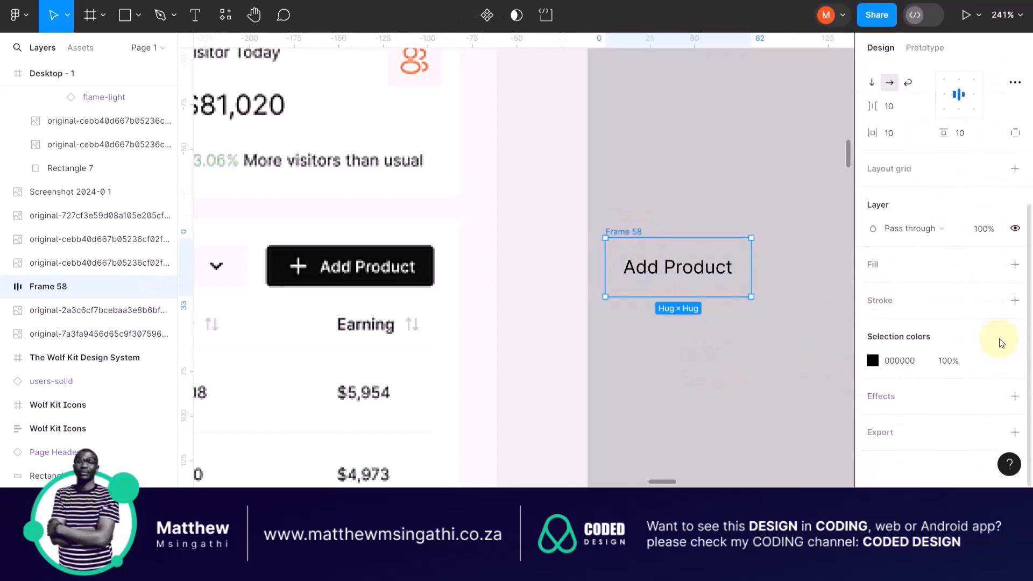
left_click(991, 271)
left_click(695, 409)
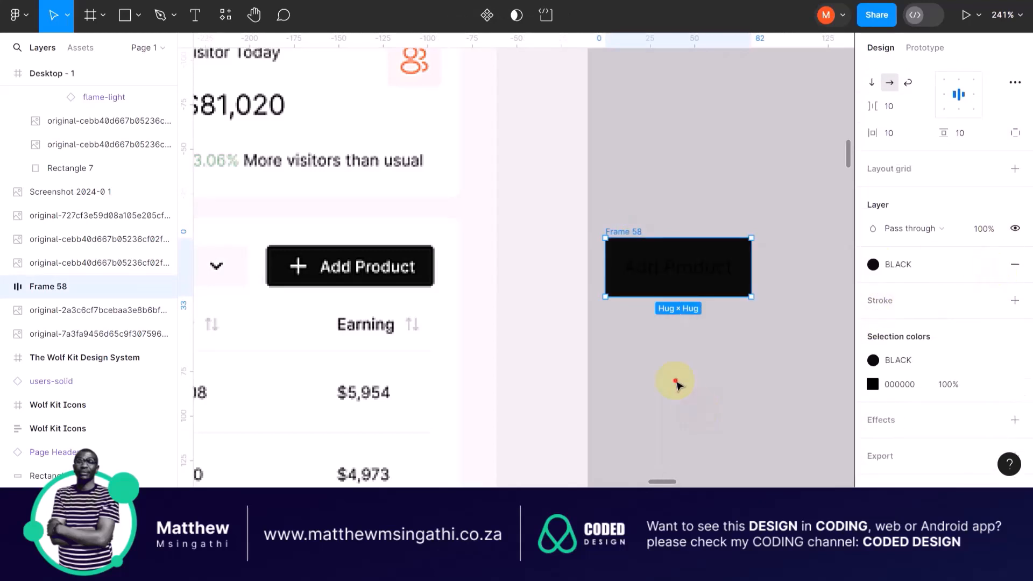
left_click(676, 383)
Remove the Add Product label's plain black fill and apply the WHITE color style to the text
left_click(673, 268)
left_click(675, 271)
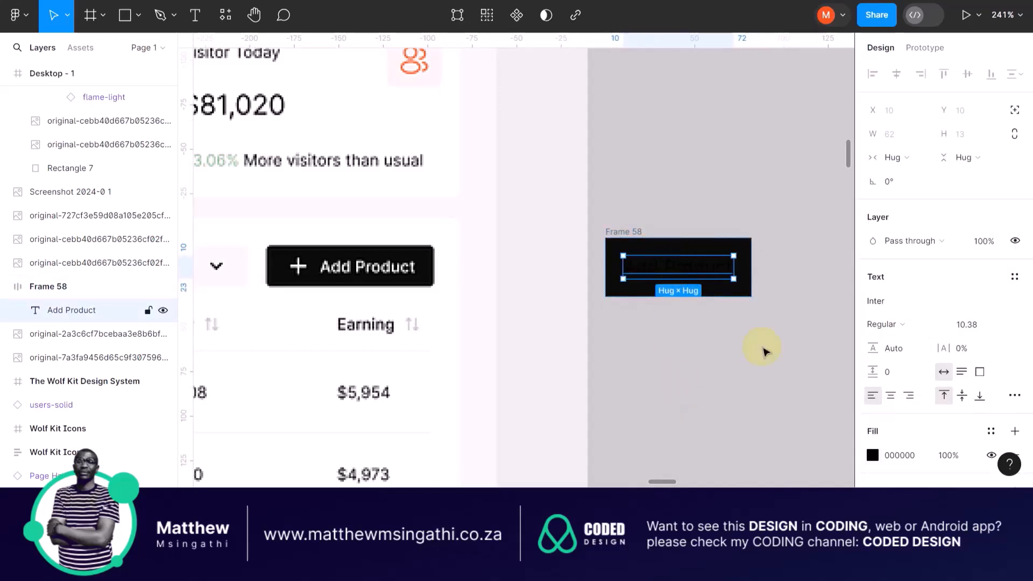
left_click(873, 456)
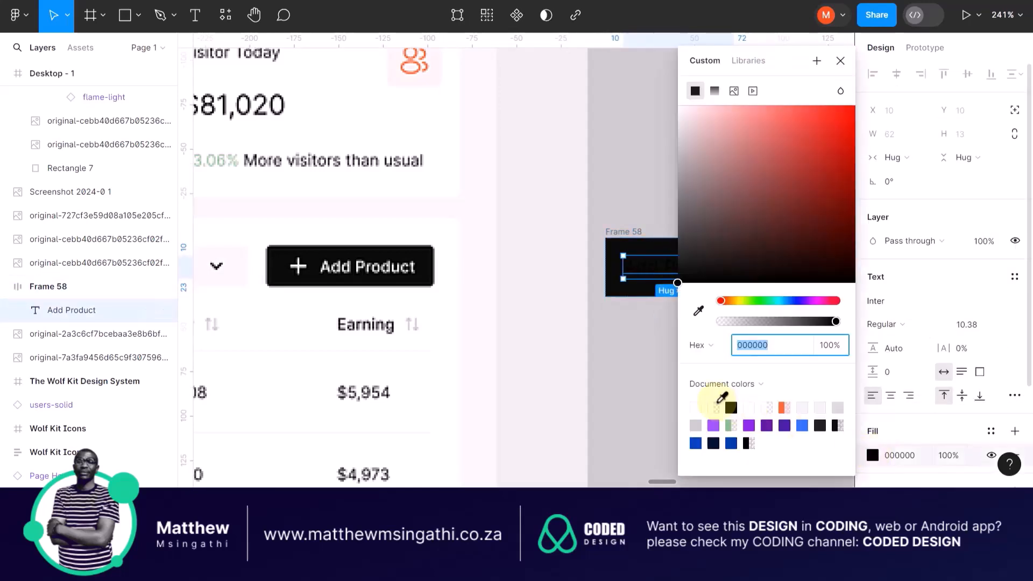
left_click(602, 373)
double_click(701, 266)
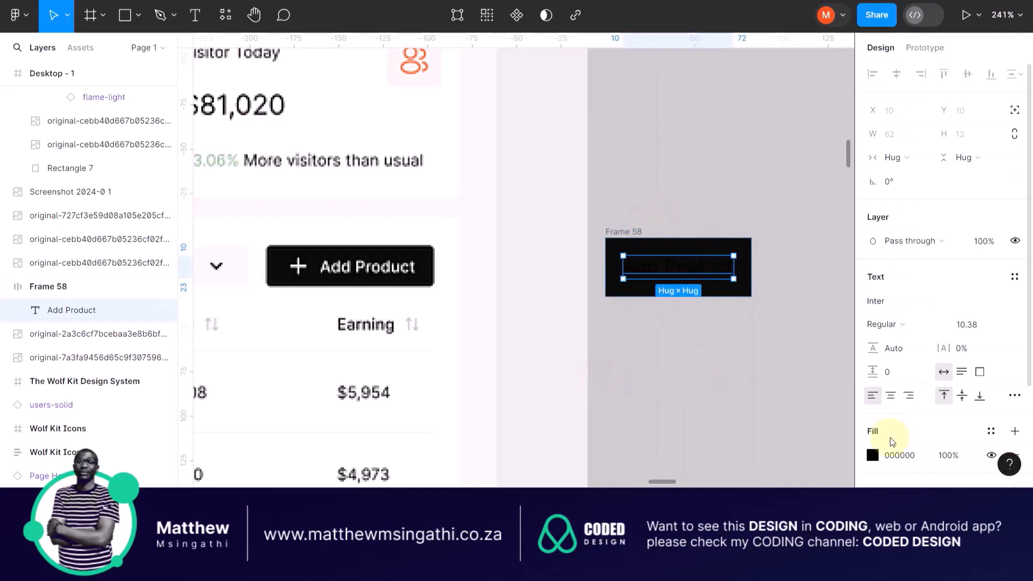
scroll(890, 437, "down", 2)
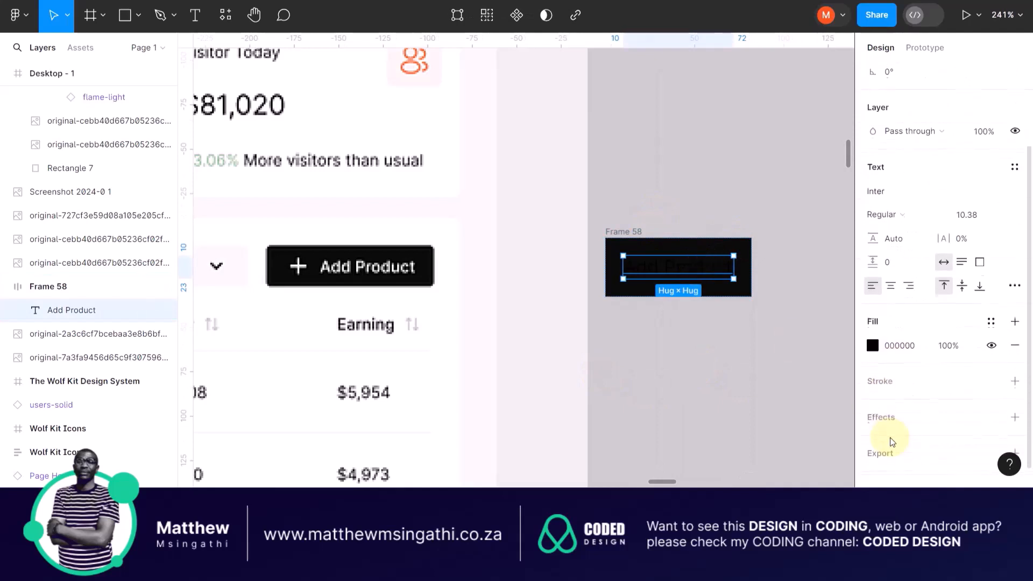
left_click(1016, 345)
left_click(991, 321)
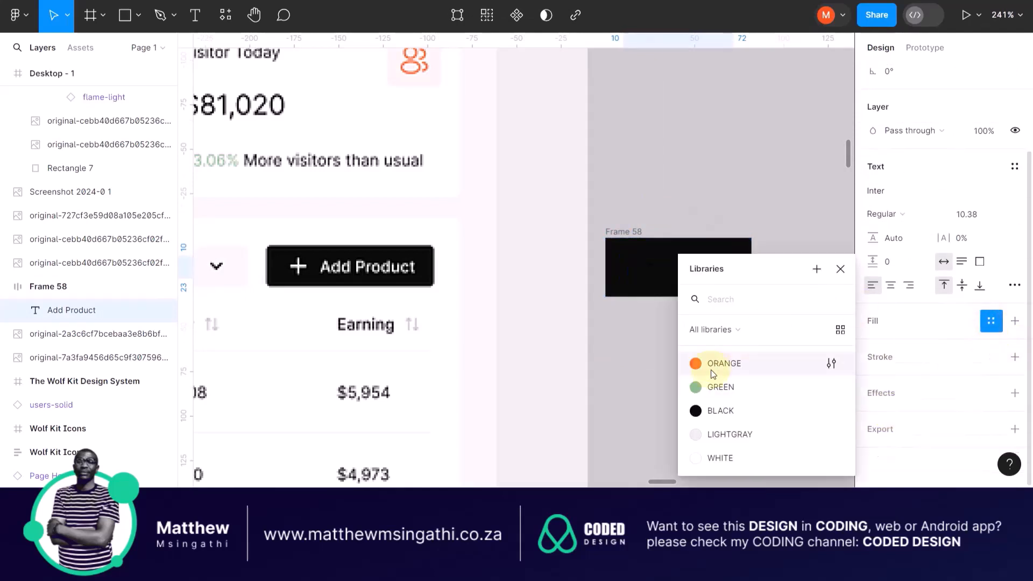
left_click(696, 458)
left_click(678, 428)
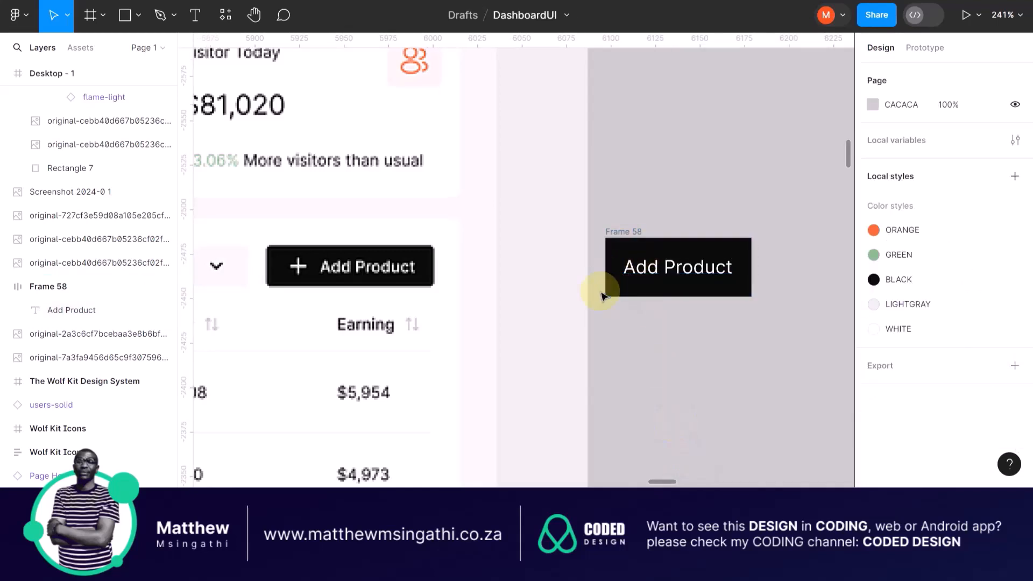
Look through the outline and solid icons on the Wolf Kit Icons sheet for a plus icon
scroll(601, 288, "down", 5)
scroll(536, 277, "down", 5)
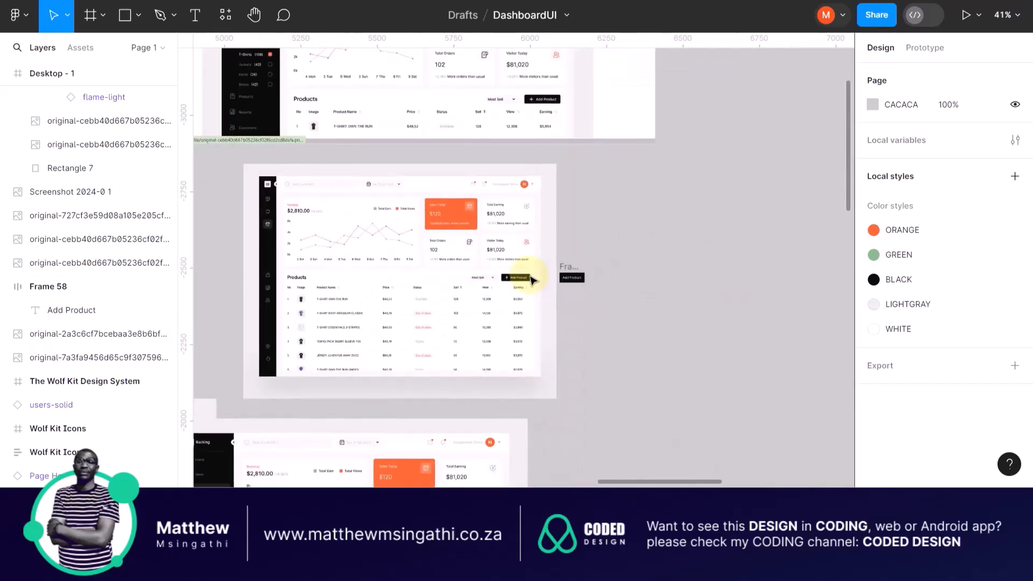
scroll(377, 277, "left", 3)
scroll(379, 282, "down", 5)
scroll(380, 281, "left", 5)
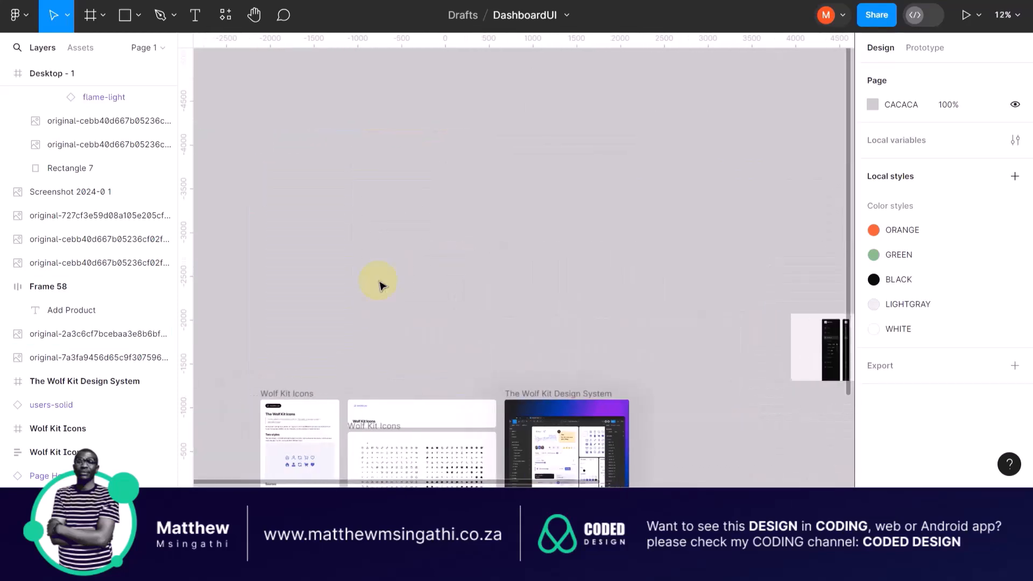
scroll(384, 377, "down", 4)
scroll(386, 429, "down", 2)
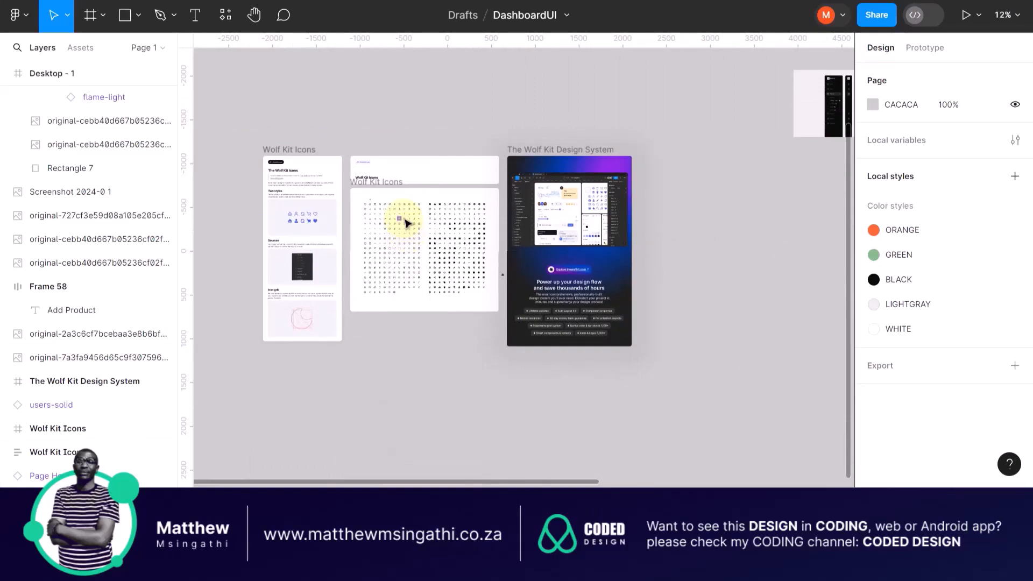
scroll(405, 222, "up", 5)
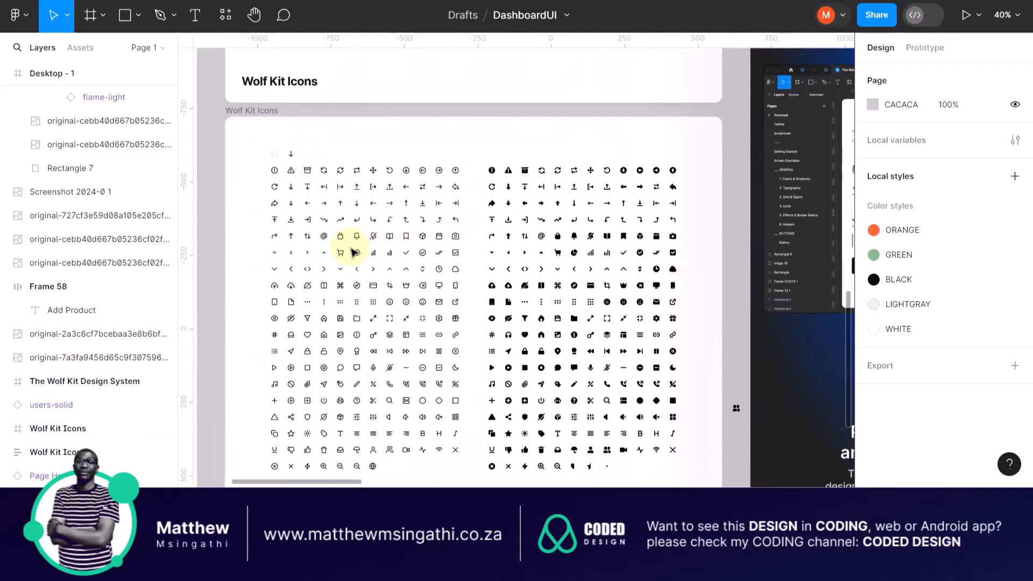
scroll(351, 252, "up", 5)
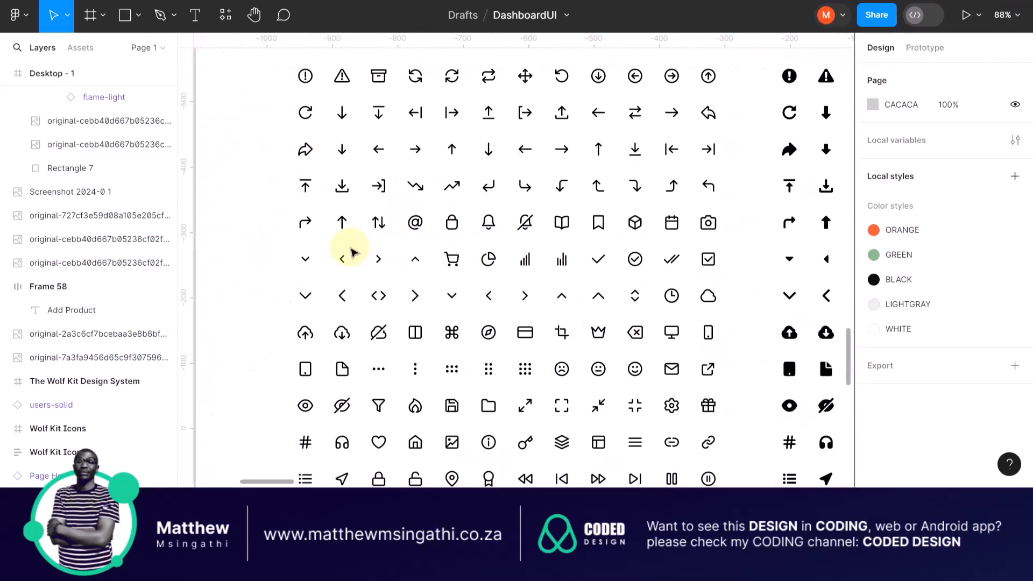
scroll(351, 252, "down", 7)
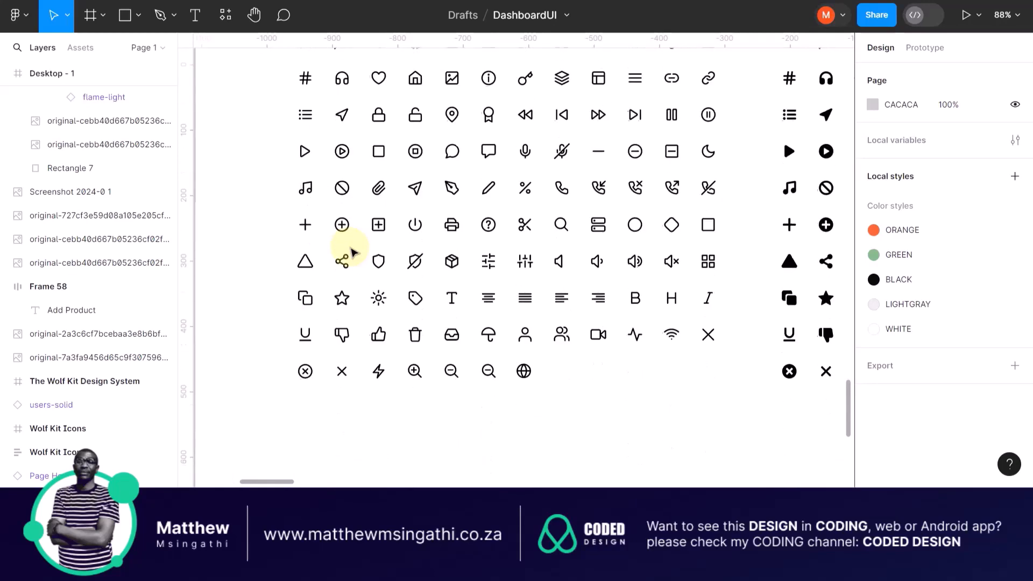
scroll(351, 252, "up", 5)
scroll(351, 252, "right", 3)
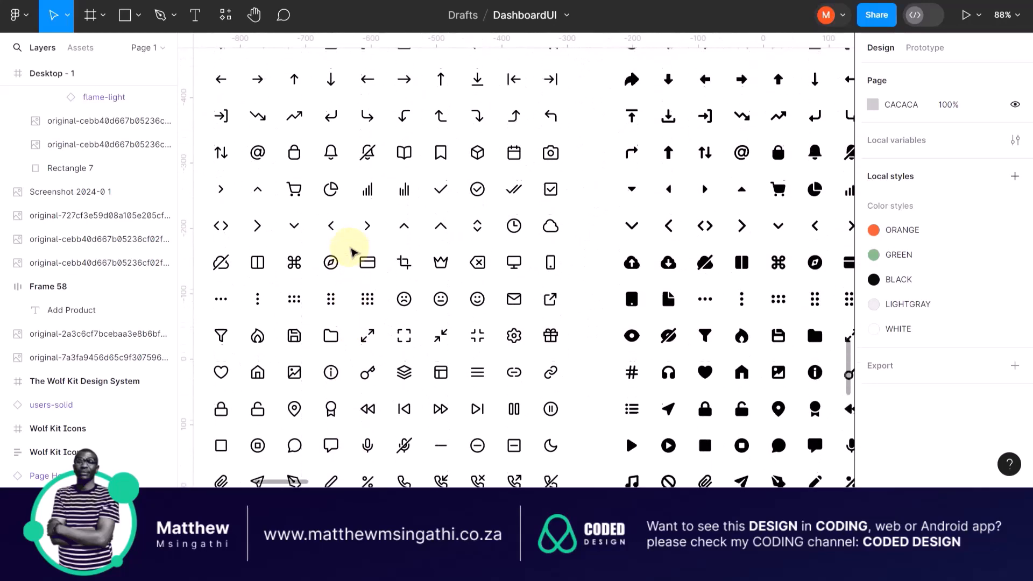
scroll(351, 251, "up", 1)
scroll(350, 252, "right", 5)
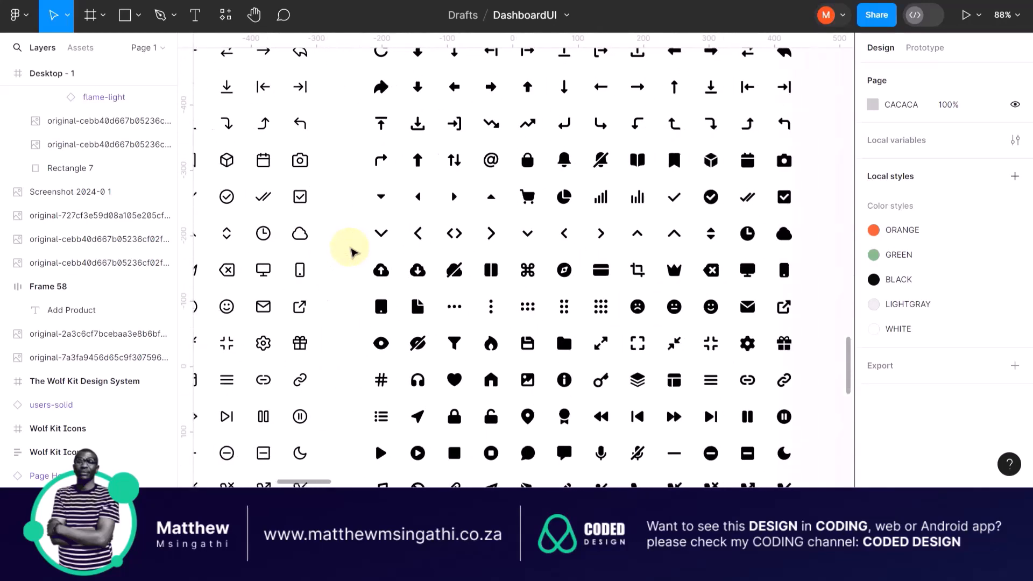
scroll(524, 290, "down", 6)
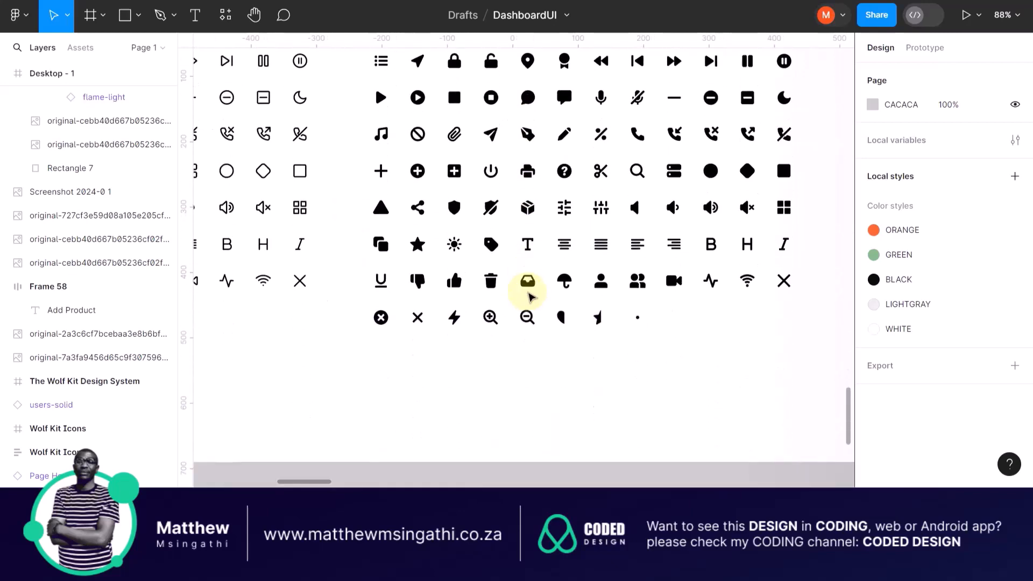
scroll(530, 293, "up", 2)
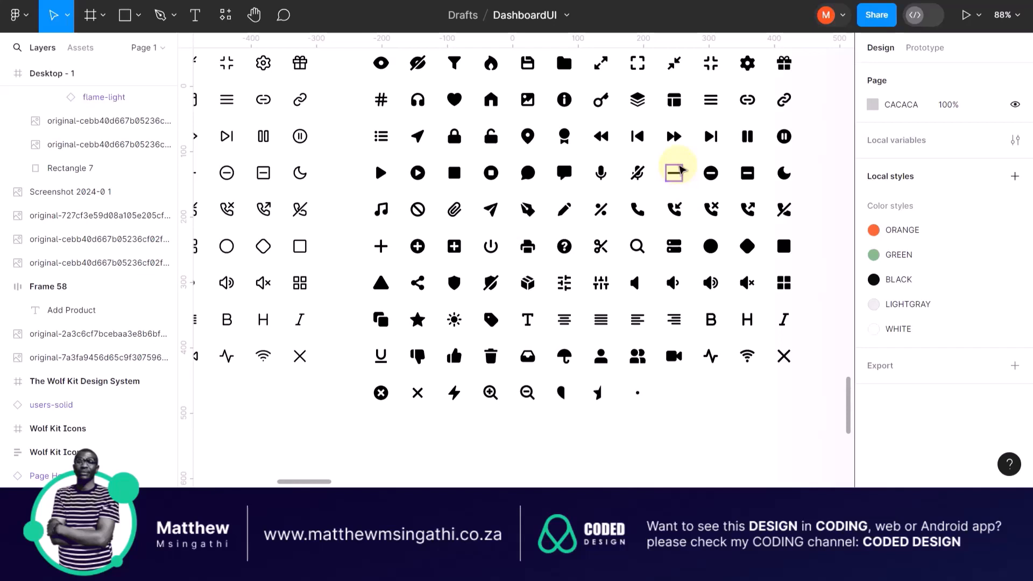
Duplicate the plus-solid icon, move the copy to the empty area below the solid icons and take it off the sheet
left_click(382, 247)
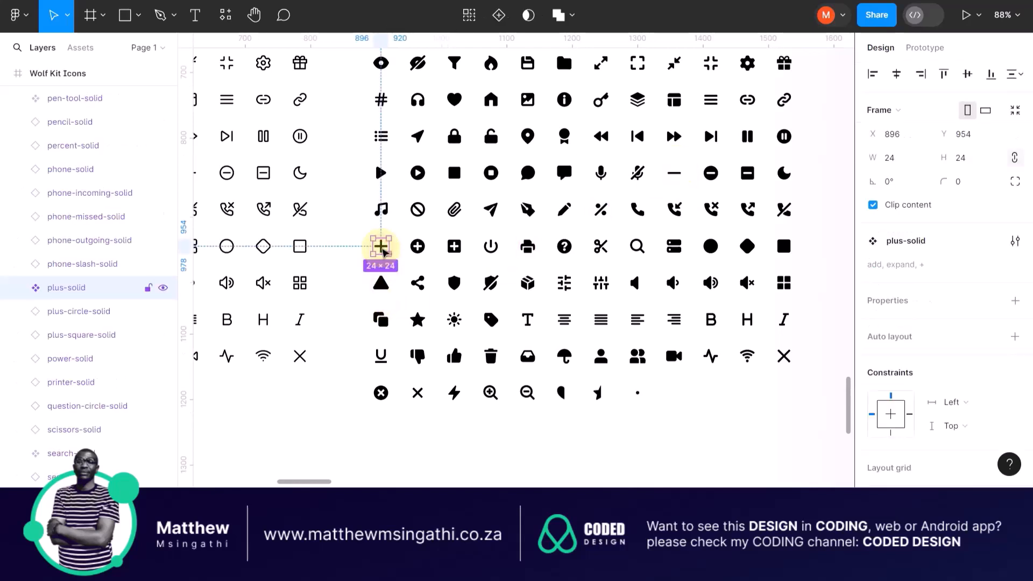
key("ctrl+d")
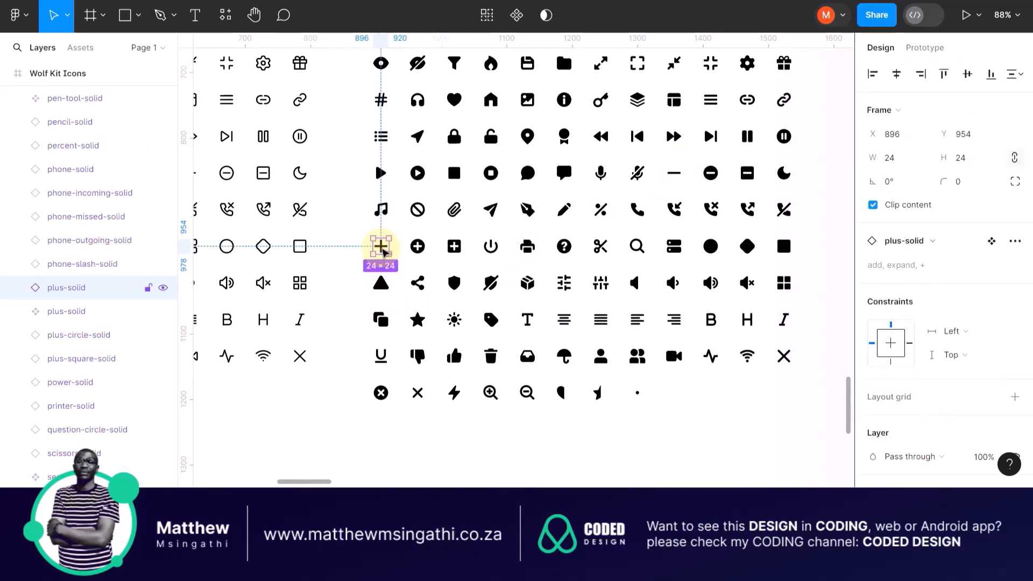
left_click_drag(380, 246, 655, 451)
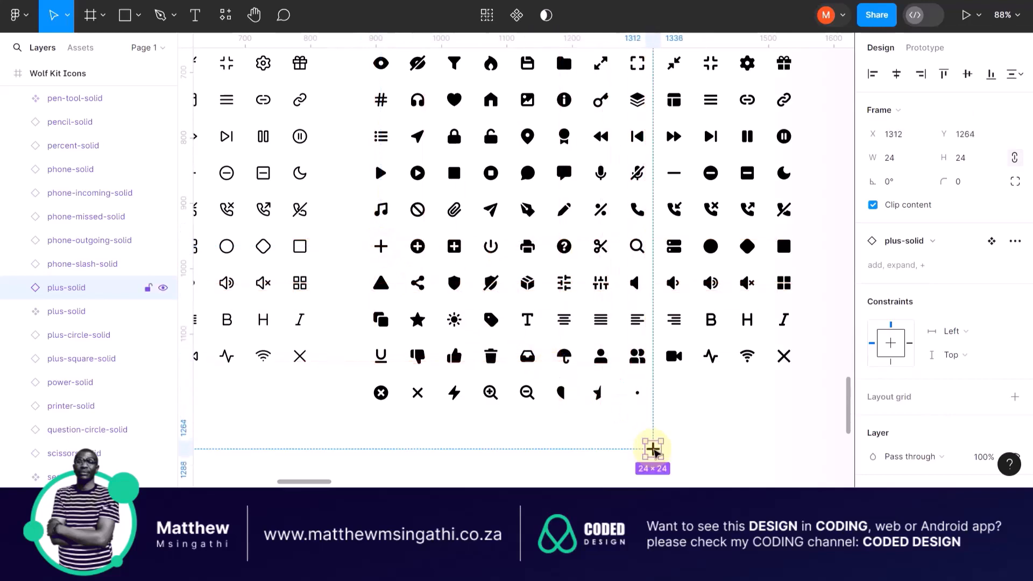
key("Delete")
Paste the plus-solid icon next to the black Add Product frame beside the dashboard reference image
scroll(515, 312, "down", 10)
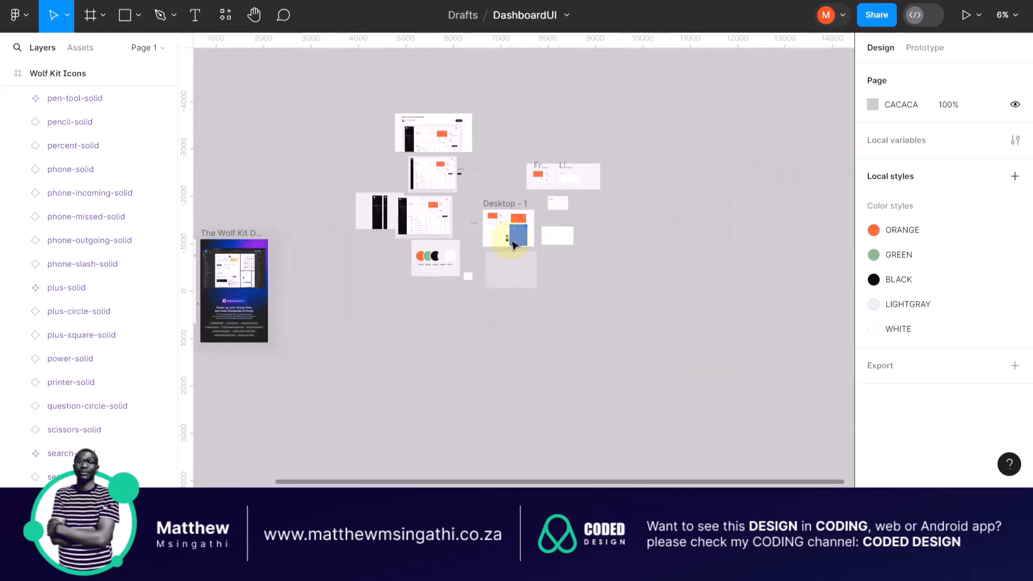
left_click(508, 205)
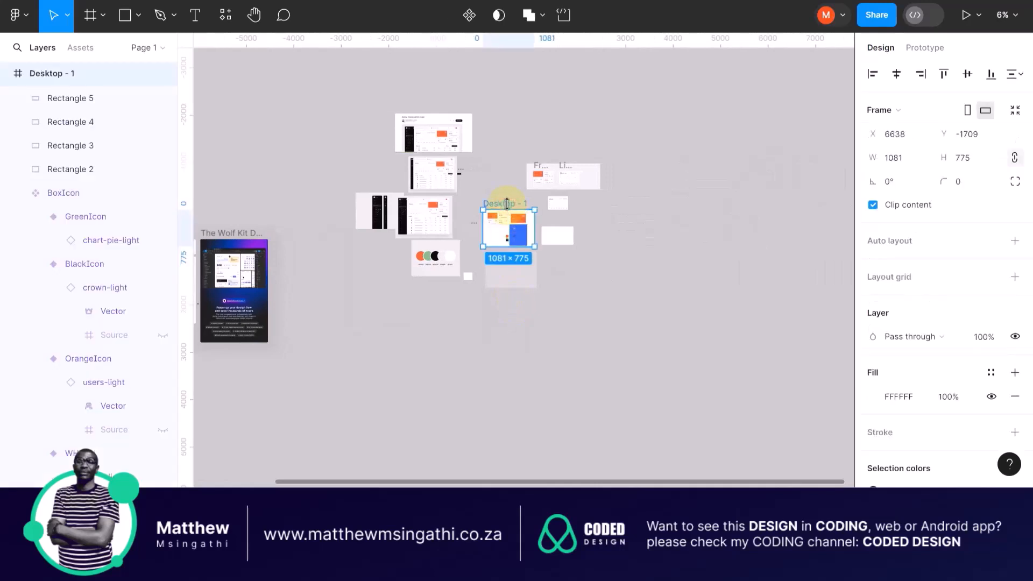
key("shift+2")
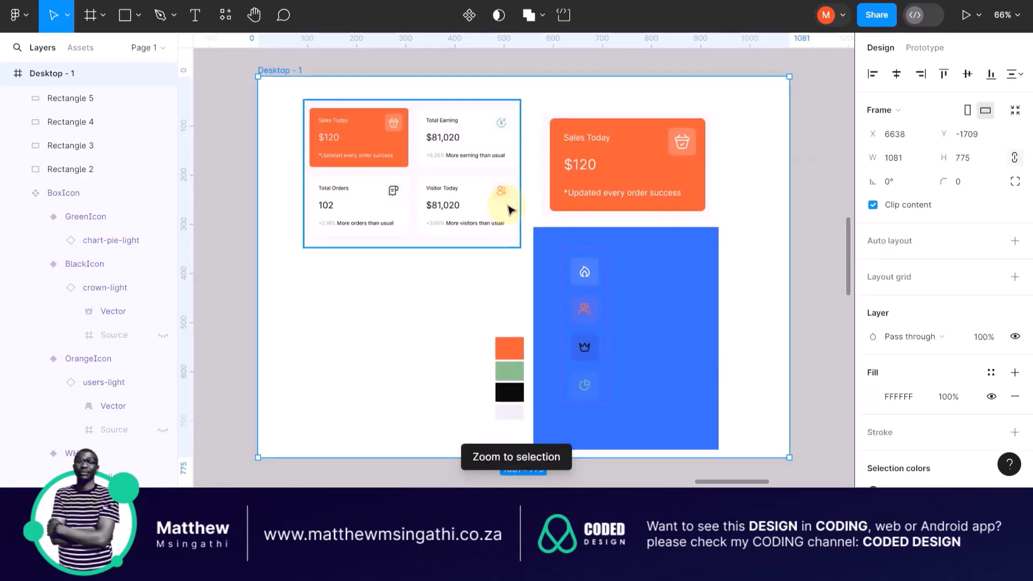
scroll(448, 299, "down", 5)
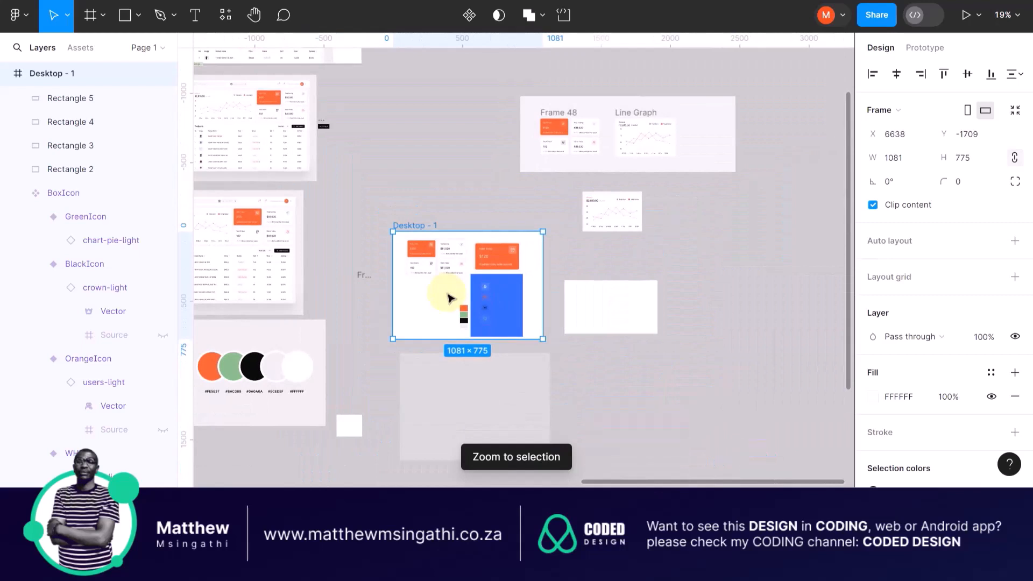
scroll(457, 301, "left", 5)
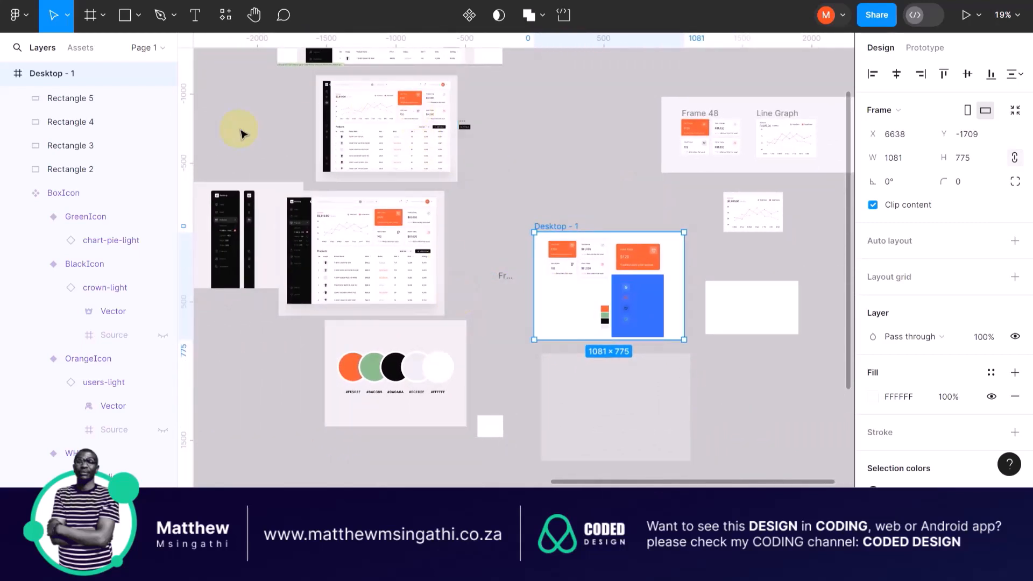
left_click(328, 78)
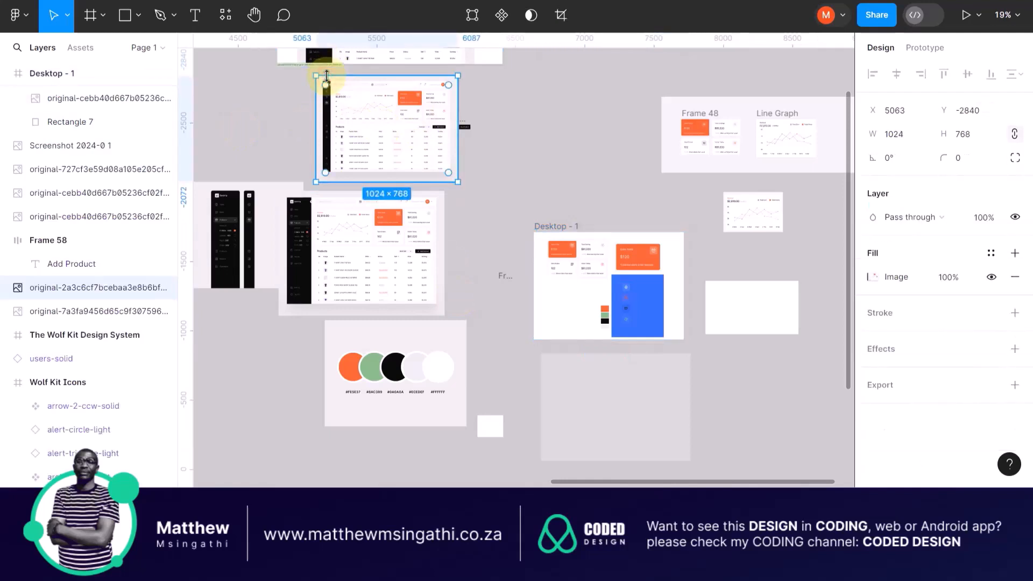
key("shift+2")
left_click(796, 173)
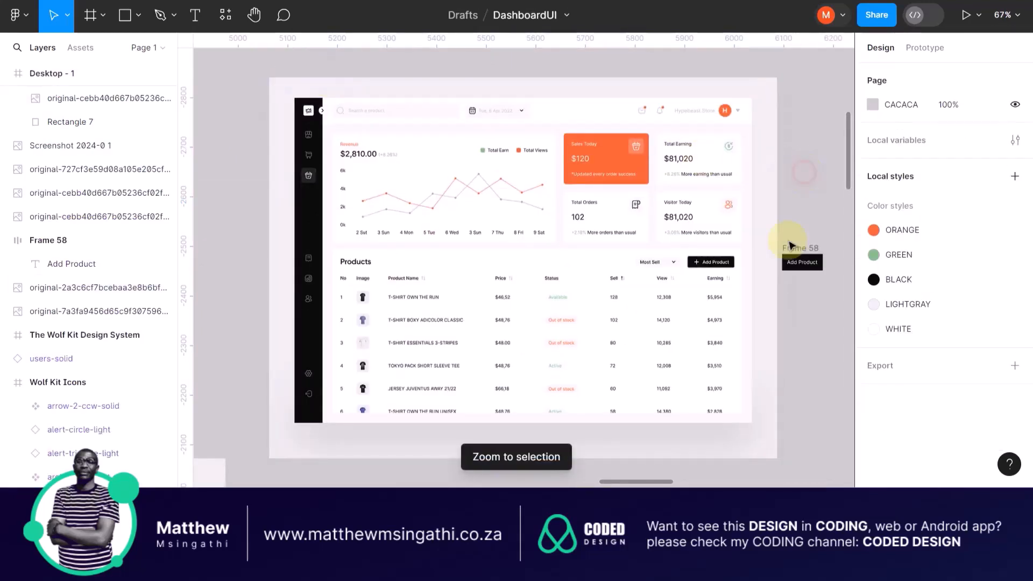
scroll(791, 269, "right", 5)
scroll(640, 276, "up", 5)
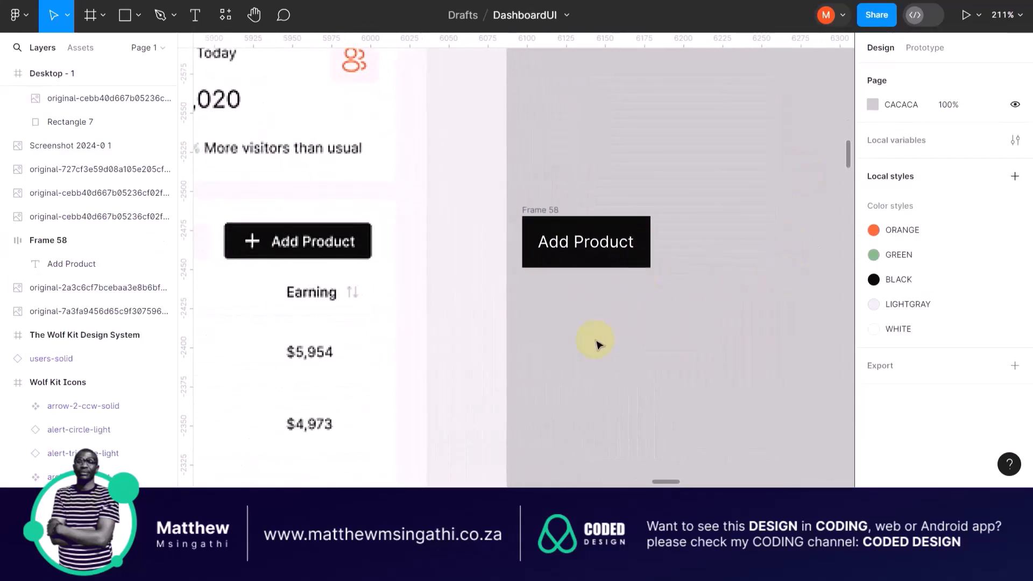
key("ctrl+v")
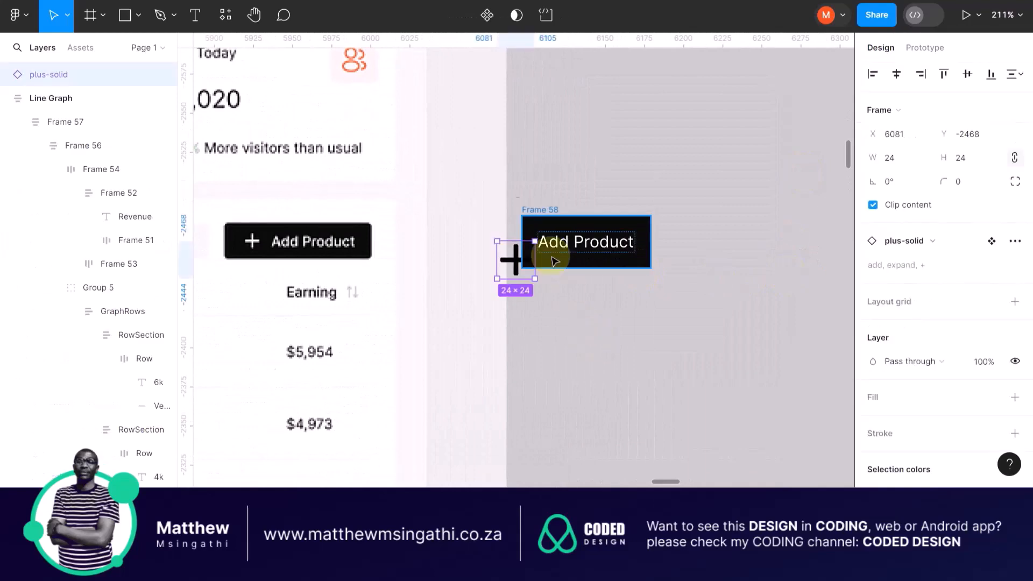
Remove the black fill from the pasted plus icon's vector and apply the WHITE color style
scroll(547, 250, "up", 5)
double_click(453, 271)
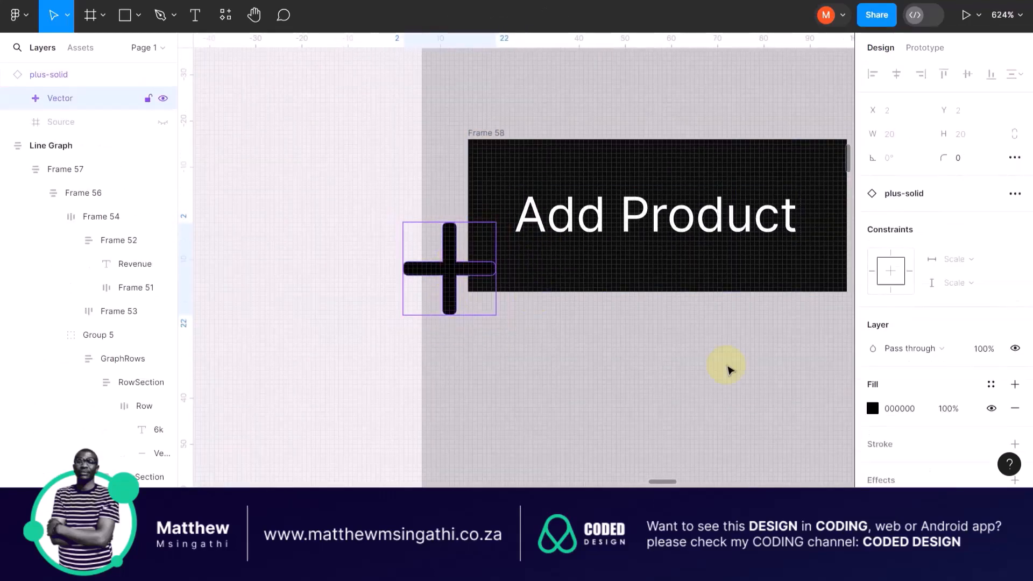
left_click(872, 409)
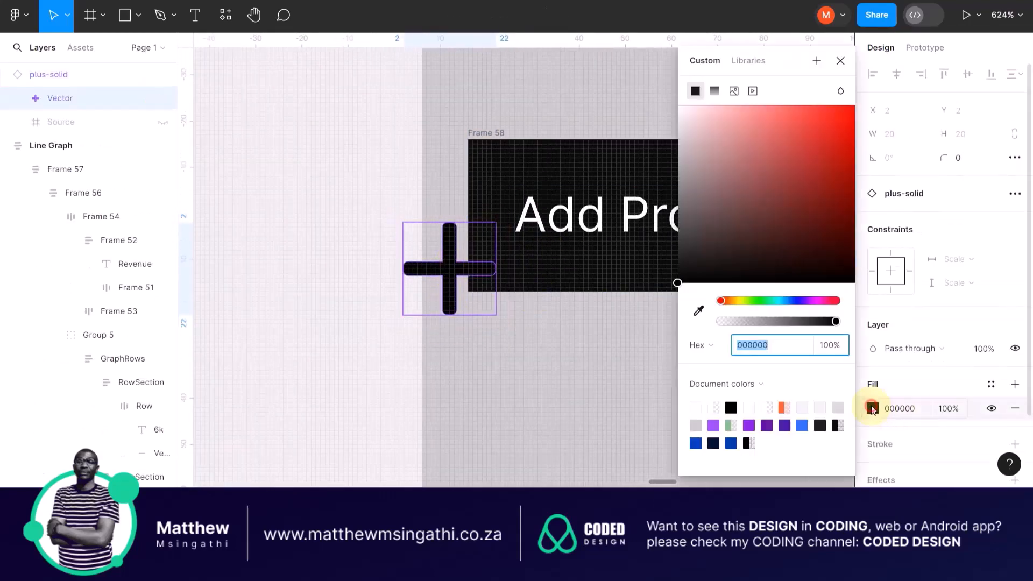
left_click(1014, 408)
left_click(1014, 384)
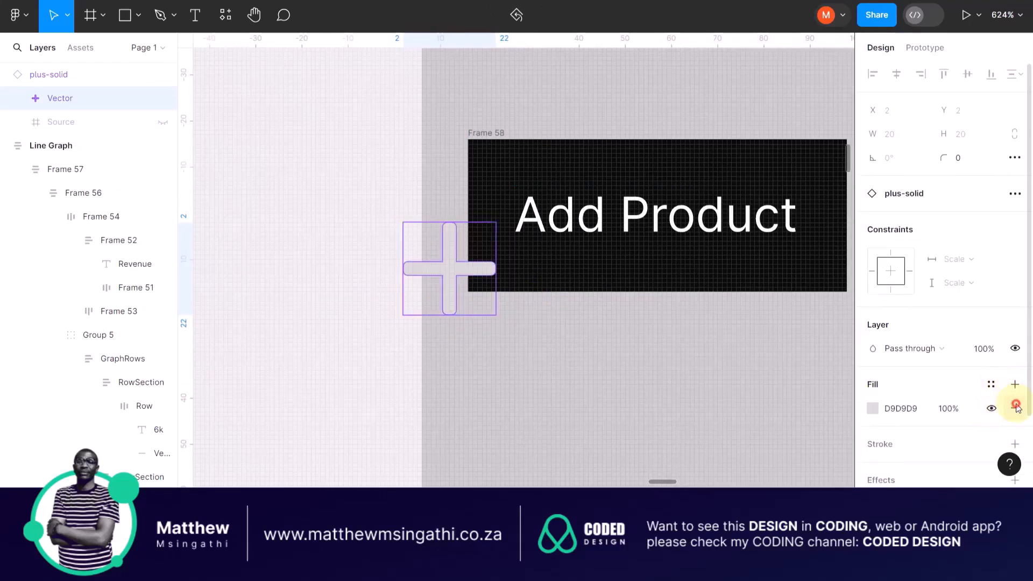
left_click(1017, 408)
left_click(991, 384)
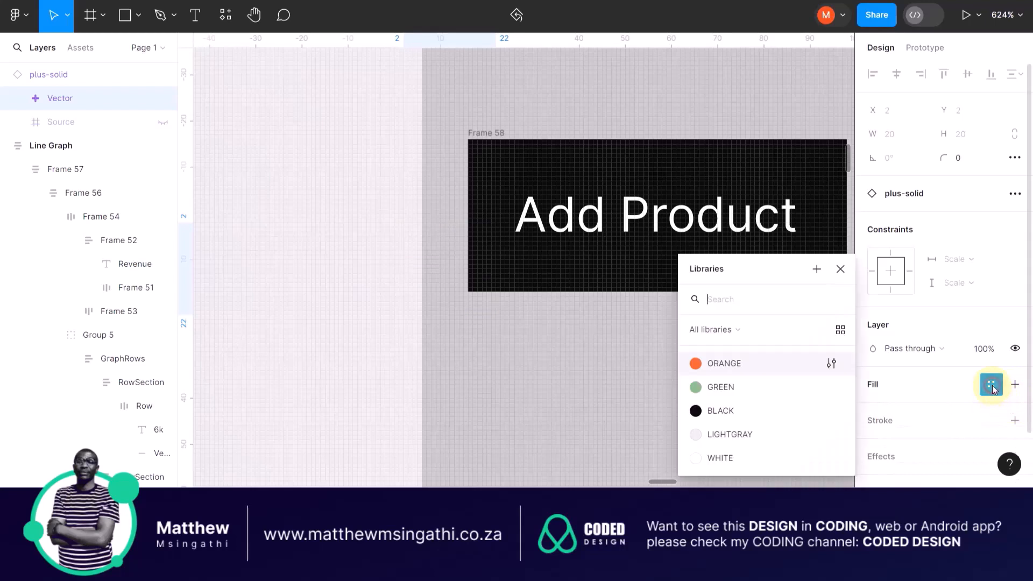
left_click(705, 462)
left_click(554, 401)
Scale the white plus icon down to 14 × 14 and place it before the Add Product label inside the auto layout frame
left_click(482, 234)
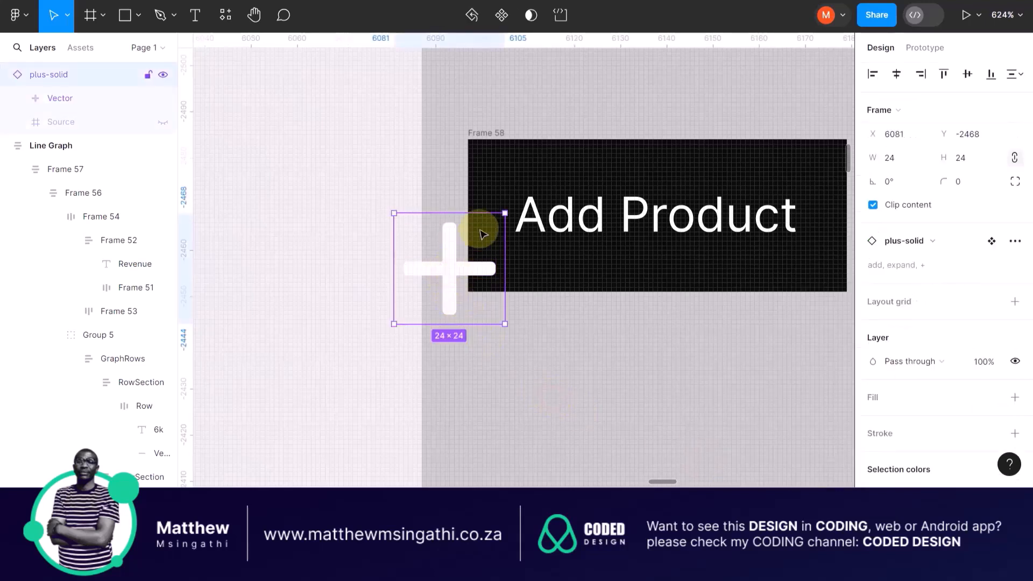
key("k")
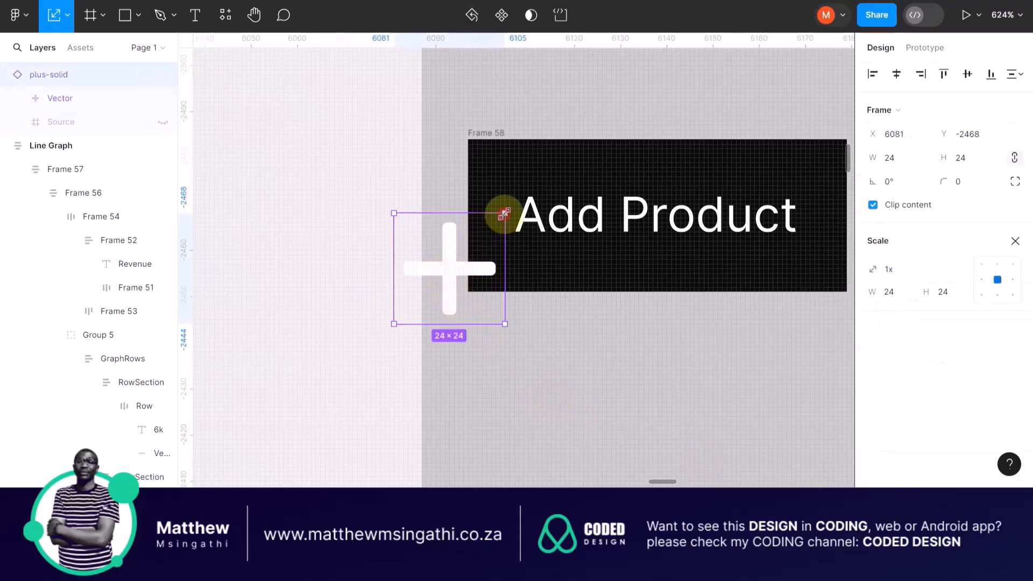
left_click_drag(501, 214, 456, 258)
left_click_drag(431, 294, 512, 226)
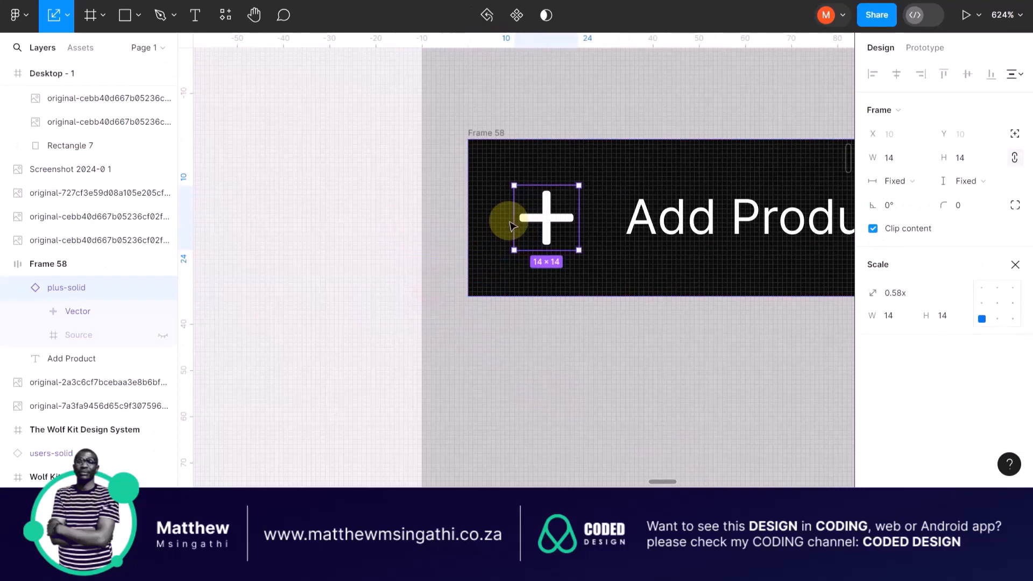
scroll(512, 223, "down", 5)
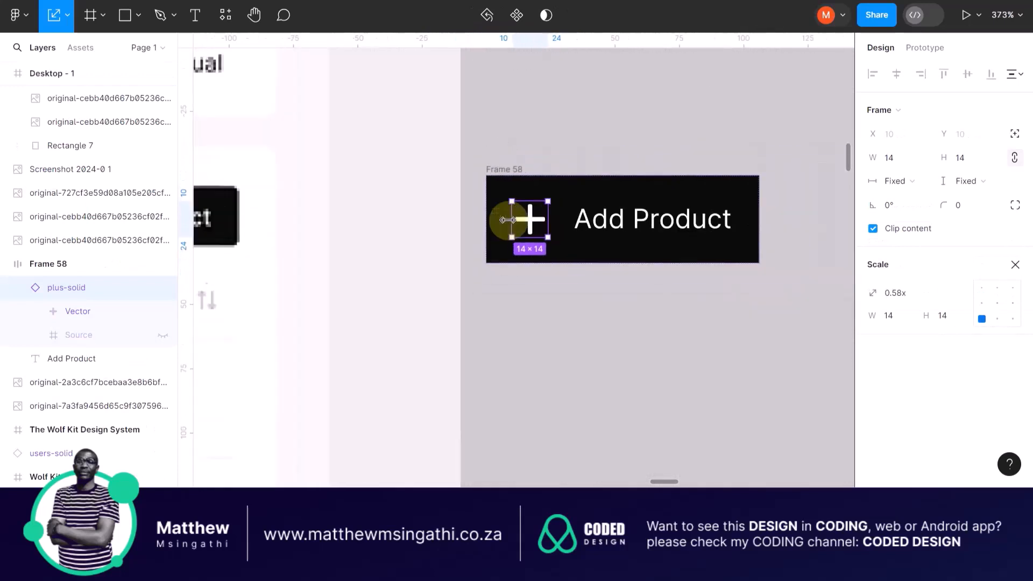
left_click(570, 157)
Scale the Add Product label down to 50 × 10 to match the text size of the reference button
scroll(568, 169, "left", 3)
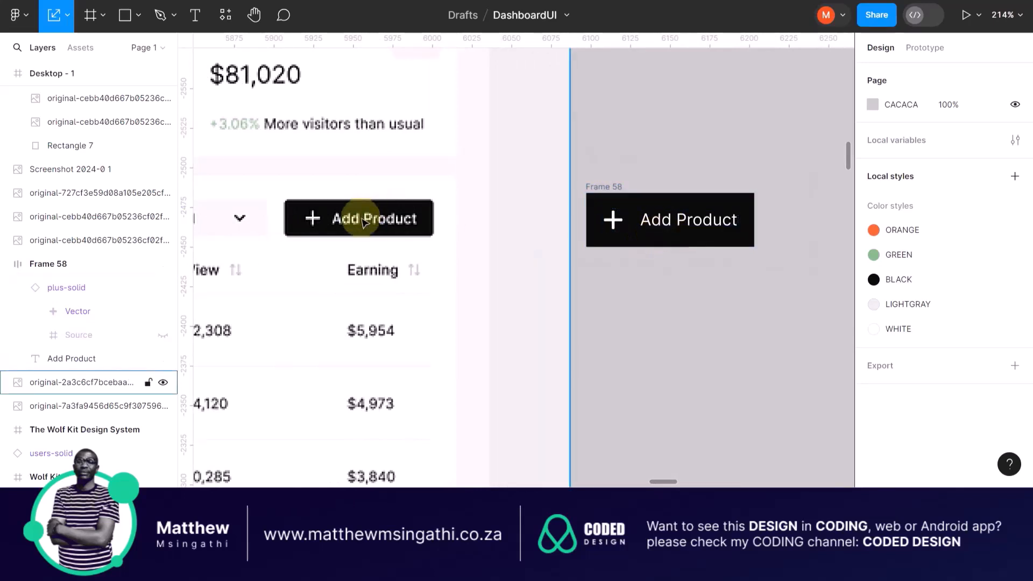
scroll(700, 218, "up", 5)
left_click(679, 221)
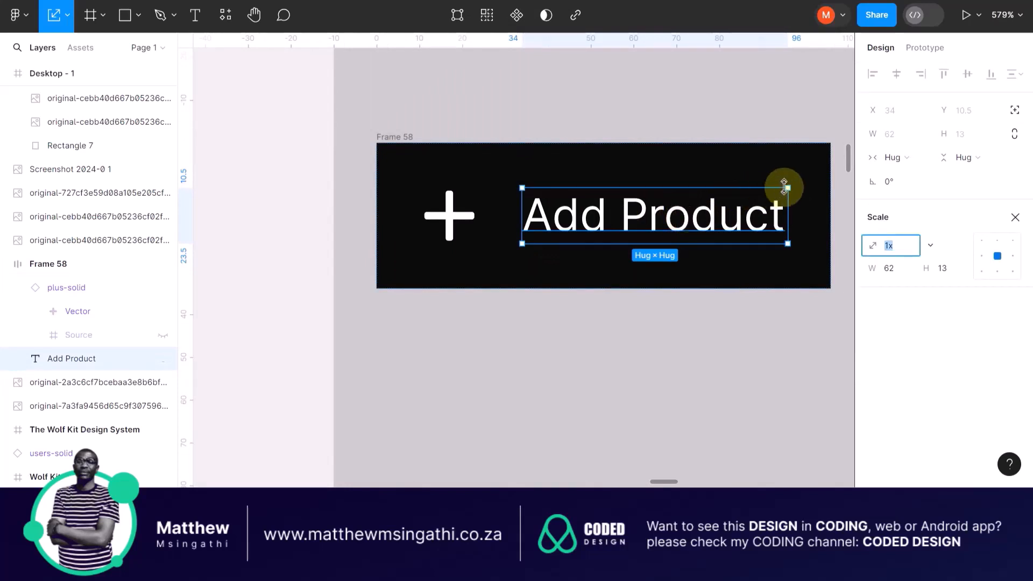
left_click_drag(788, 186, 738, 206)
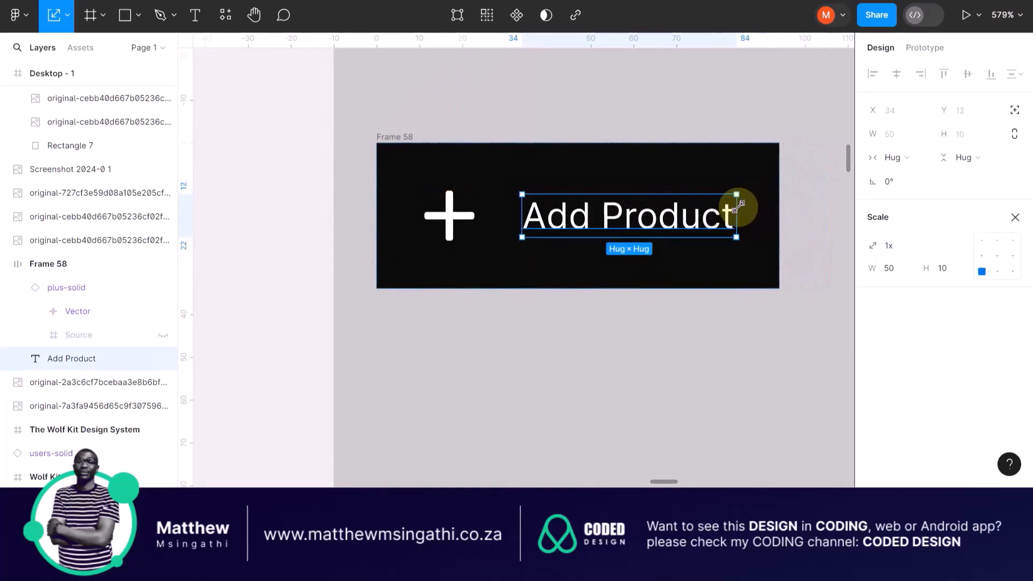
Move the button frame onto the reference image, directly to the left of its Add Product button
left_click(700, 279)
scroll(695, 230, "left", 1)
scroll(694, 230, "down", 4)
scroll(678, 220, "down", 1)
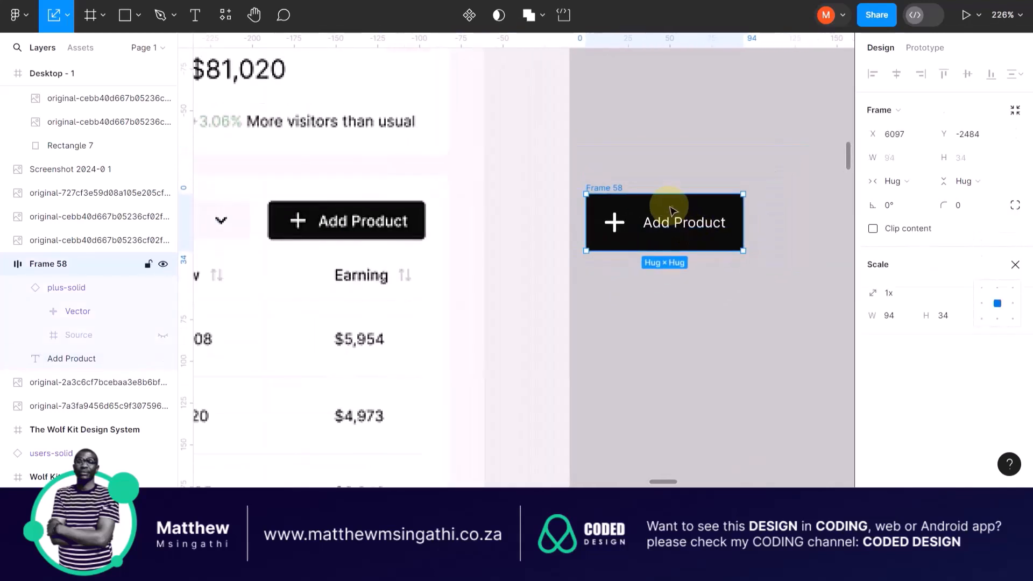
left_click_drag(662, 208, 193, 199)
scroll(376, 247, "left", 3)
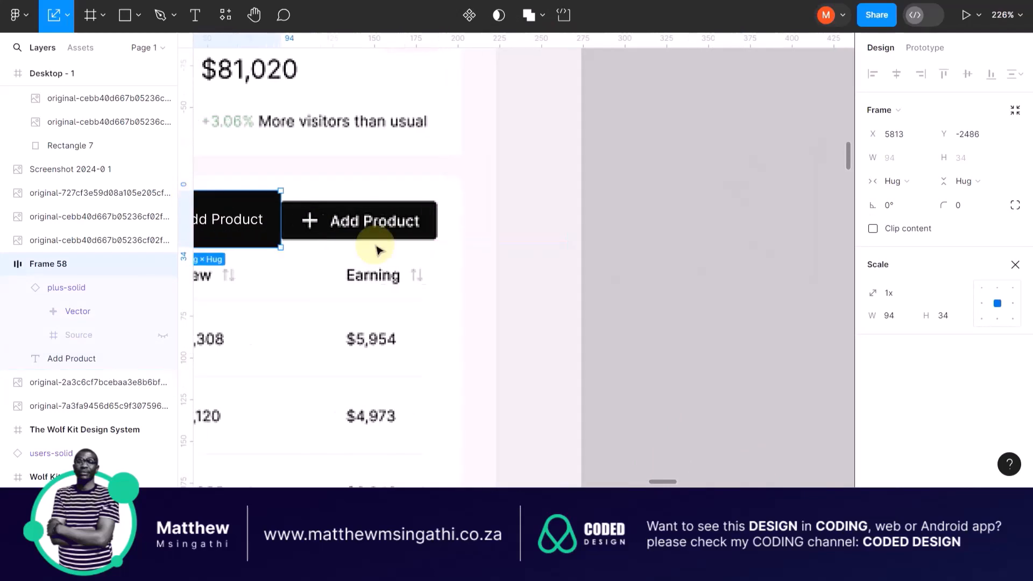
Reduce the button frame's height to 23 so it matches the reference Add Product button
scroll(418, 240, "up", 5)
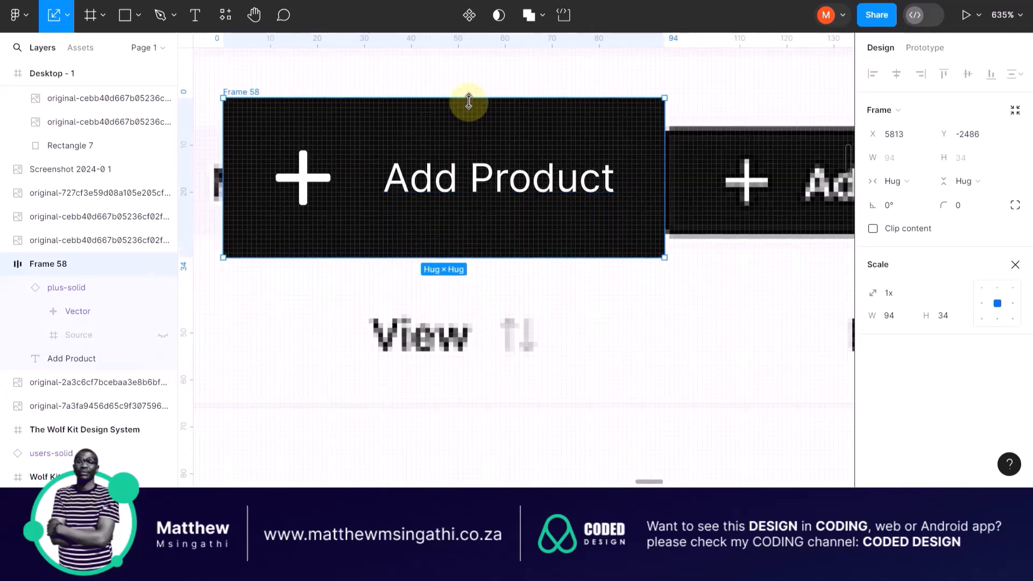
left_click_drag(469, 100, 481, 120)
key("Escape")
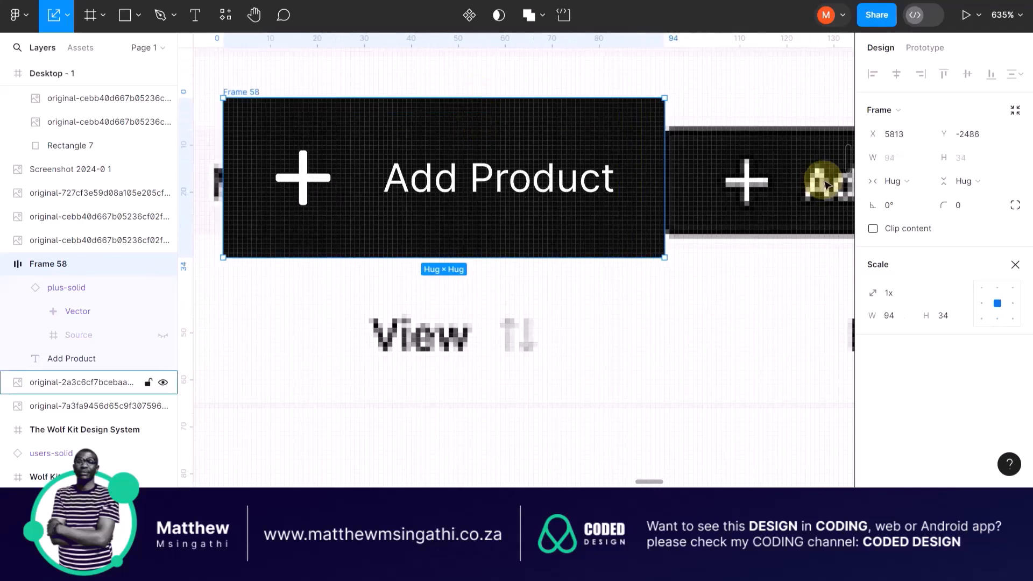
key("v")
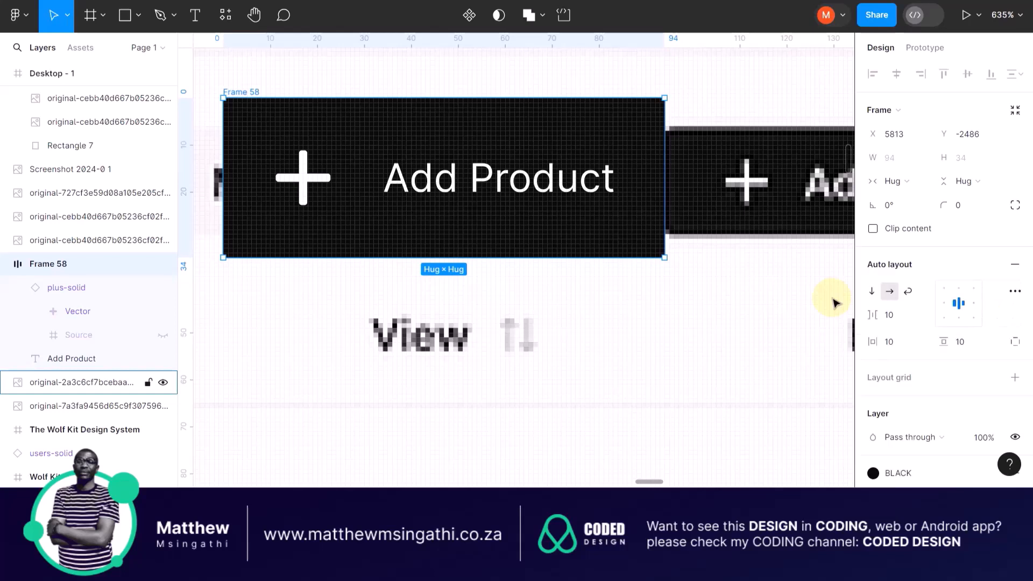
left_click_drag(591, 98, 595, 131)
mouse_move(504, 254)
left_mouse_down()
mouse_move(505, 231)
mouse_move(507, 240)
left_mouse_up()
Move the button frame directly below the reference Add Product button for a width comparison
scroll(507, 240, "down", 5)
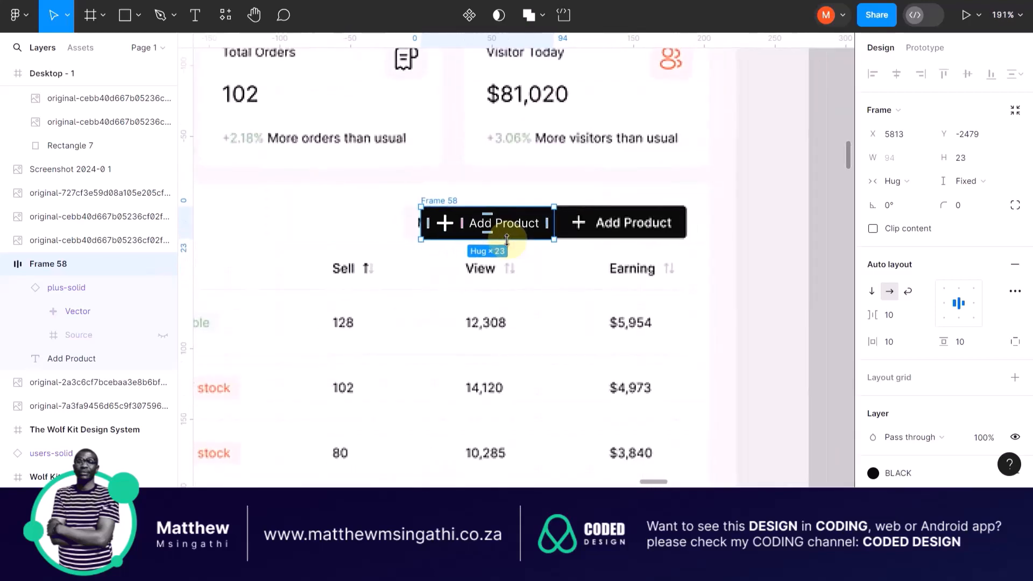
scroll(507, 241, "up", 5)
scroll(495, 223, "down", 4)
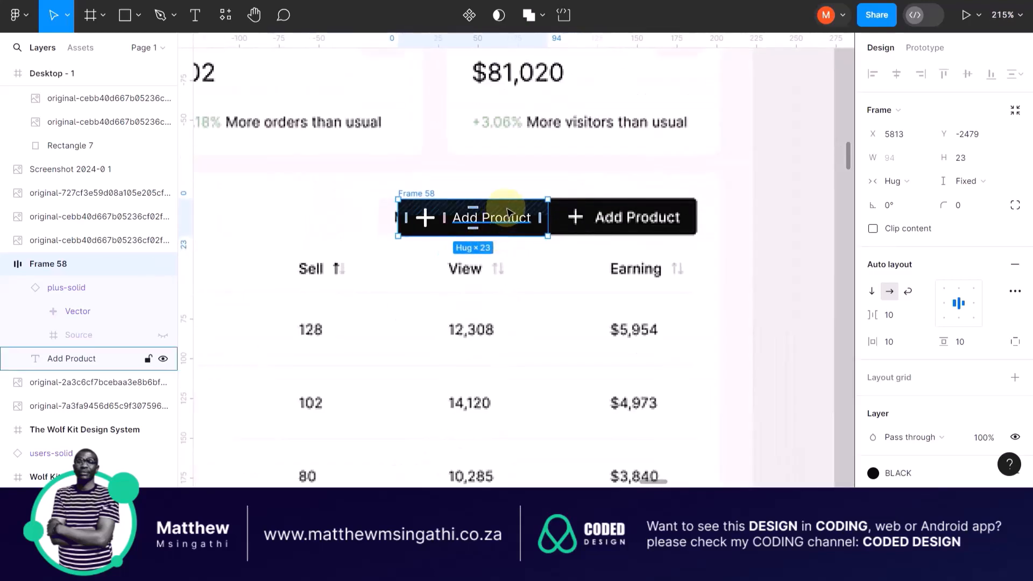
left_click_drag(507, 212, 657, 248)
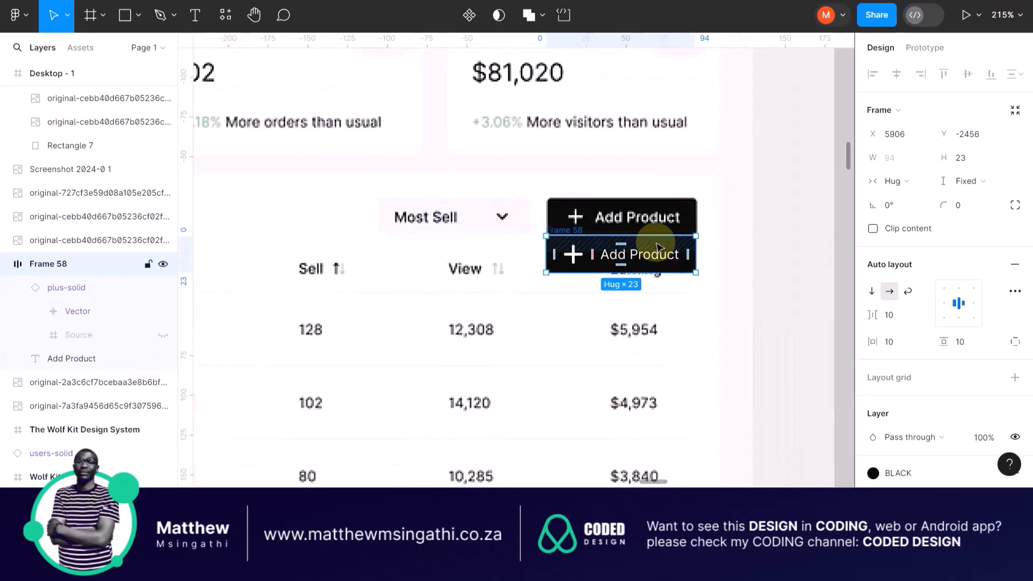
Scale the plus icon inside the button down to 12.5 × 12.5, closer to the reference icon
scroll(657, 248, "up", 5)
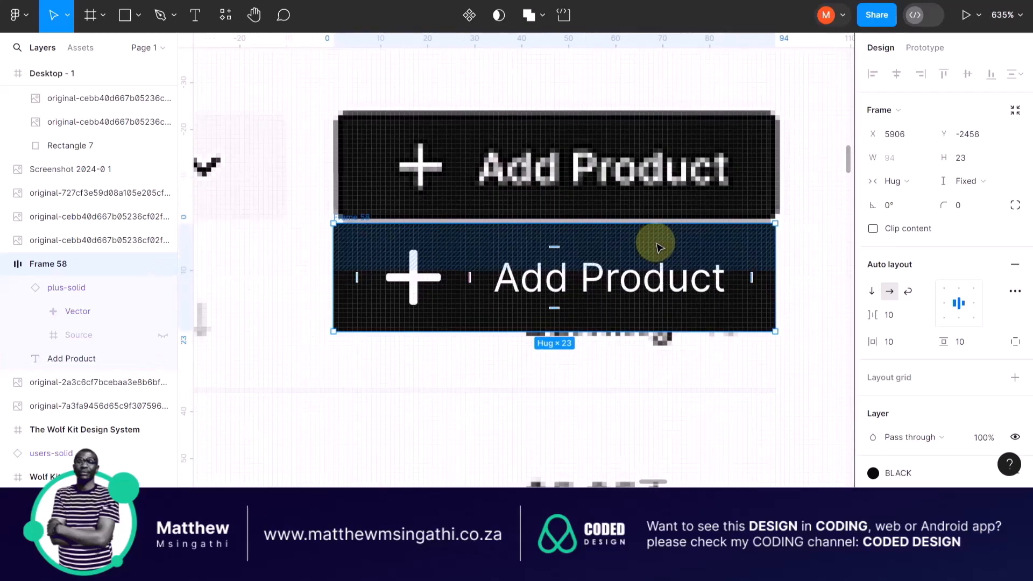
left_click(417, 282)
scroll(415, 277, "up", 5)
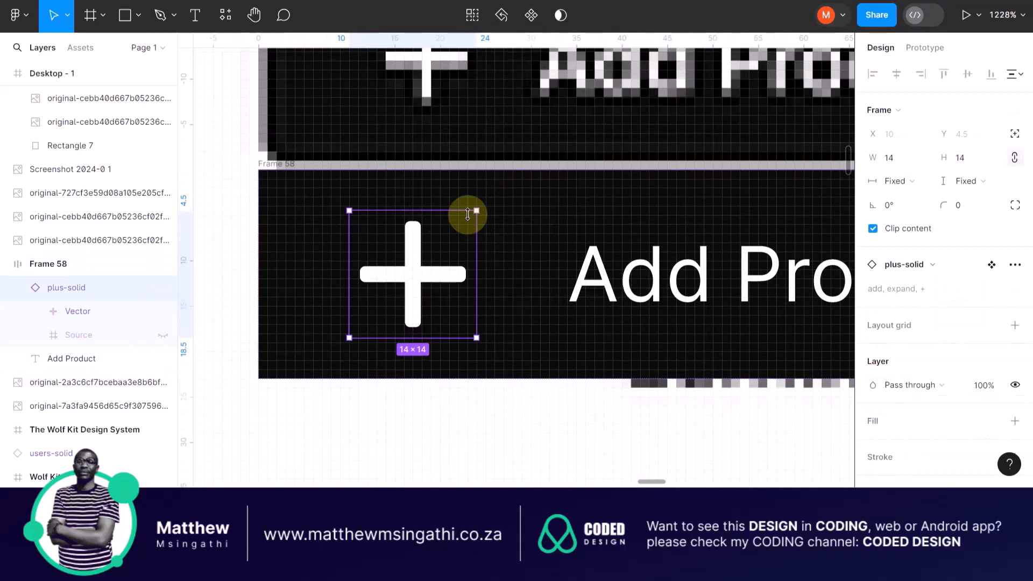
key("k")
left_click_drag(475, 212, 453, 226)
scroll(455, 224, "down", 1)
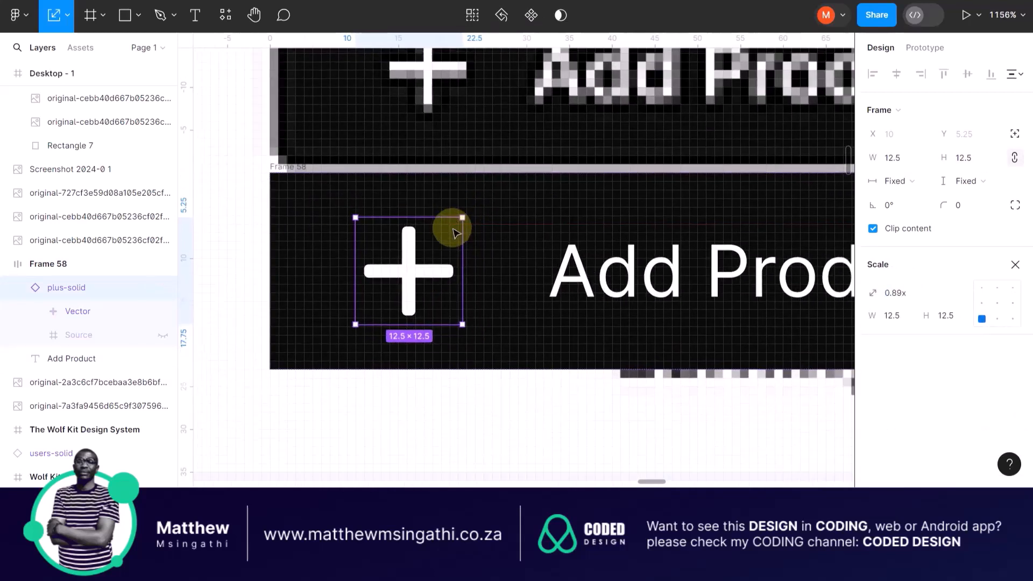
scroll(524, 272, "down", 1)
scroll(524, 272, "down", 5)
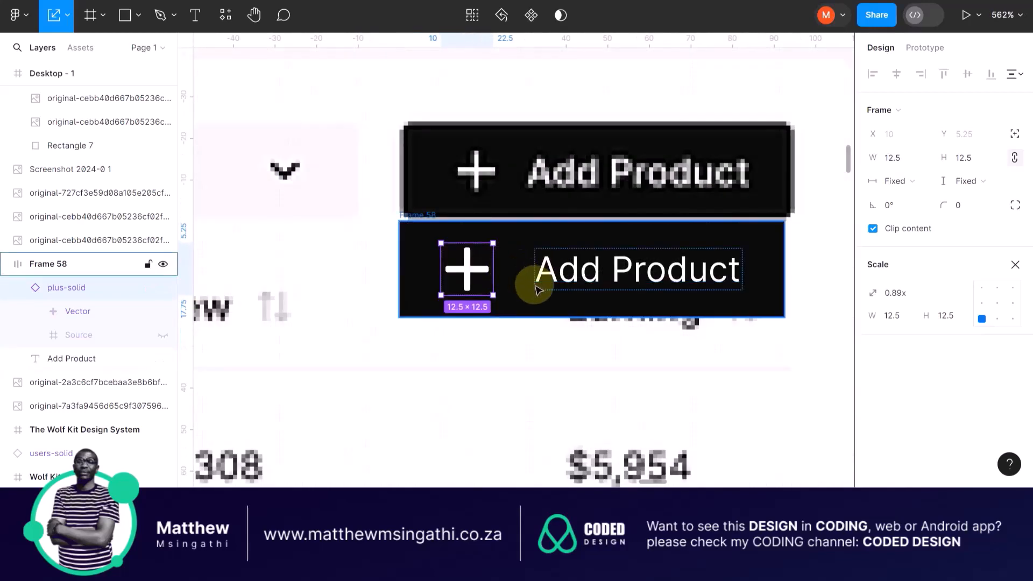
Reduce the button's icon-to-text spacing to 8 and widen the button frame to 95 to match the reference Add Product button
key("v")
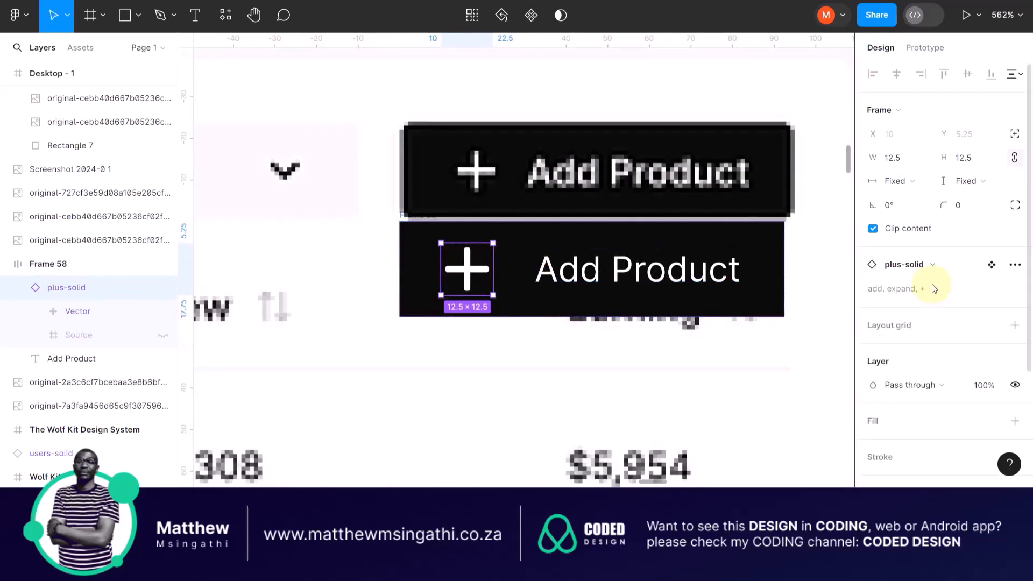
left_click(538, 268)
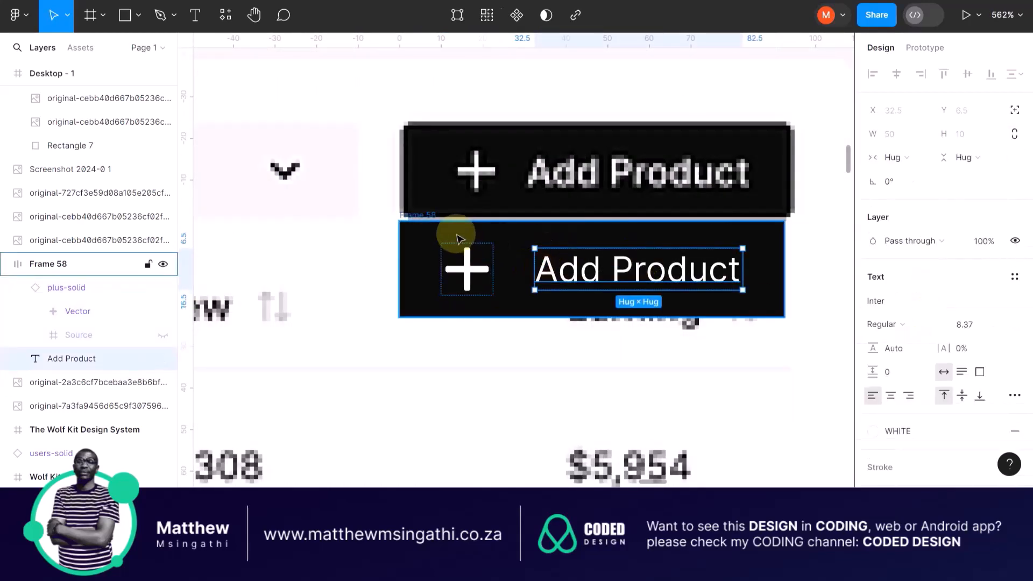
left_click(422, 215)
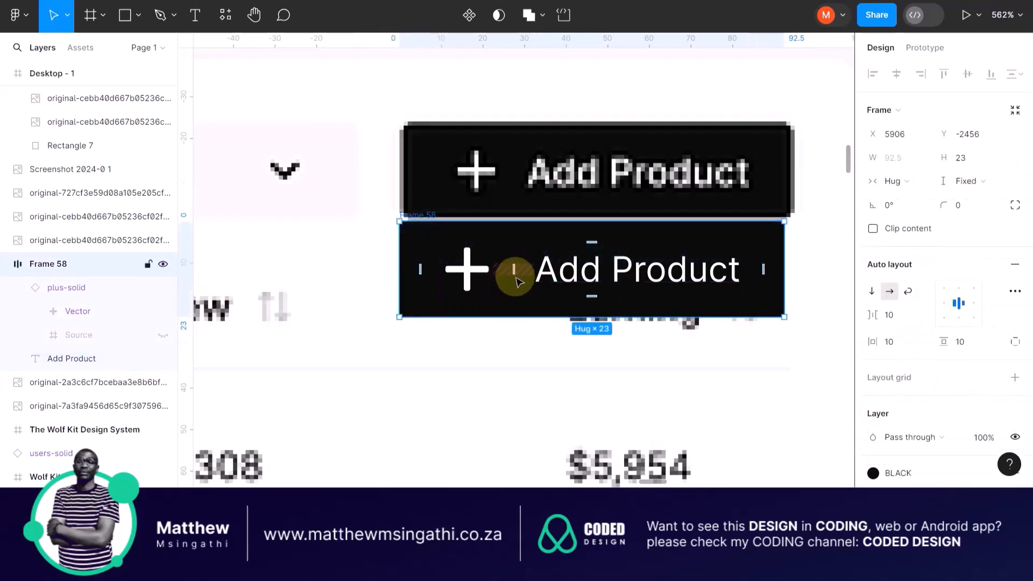
left_click_drag(513, 273, 510, 276)
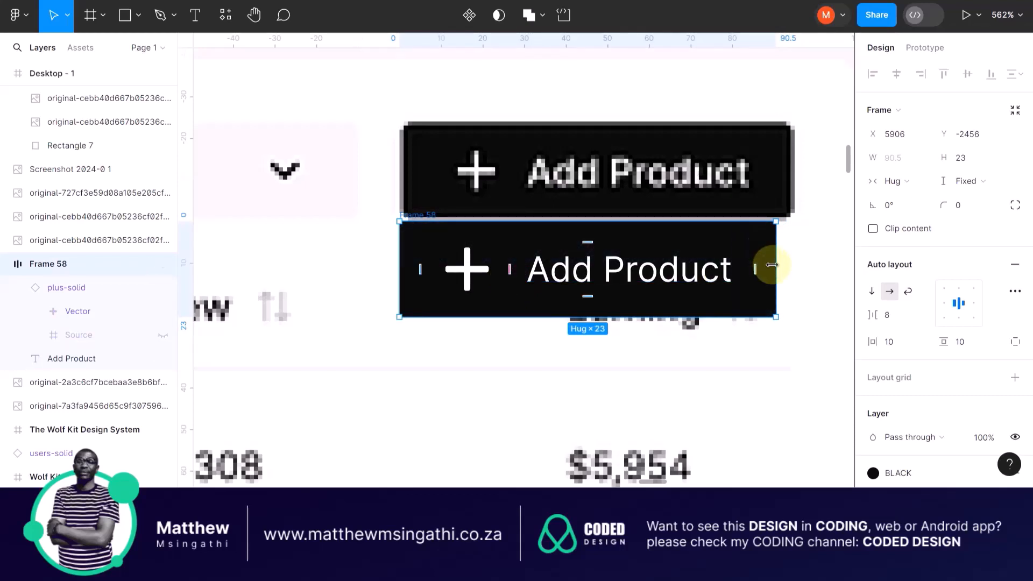
left_click_drag(774, 265, 793, 263)
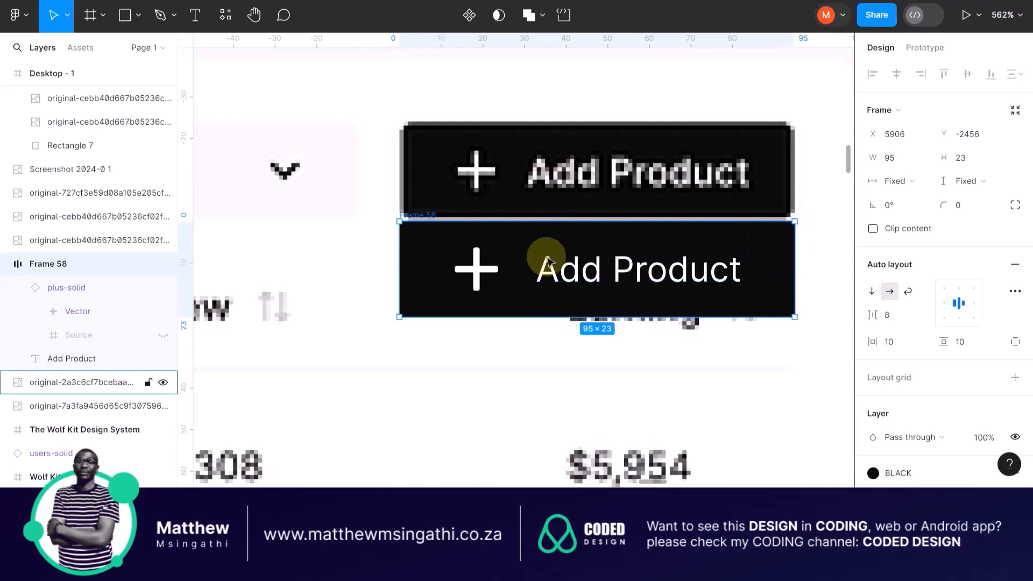
Round the button frame's corners with a radius of 2
left_click(477, 269)
scroll(476, 266, "up", 3)
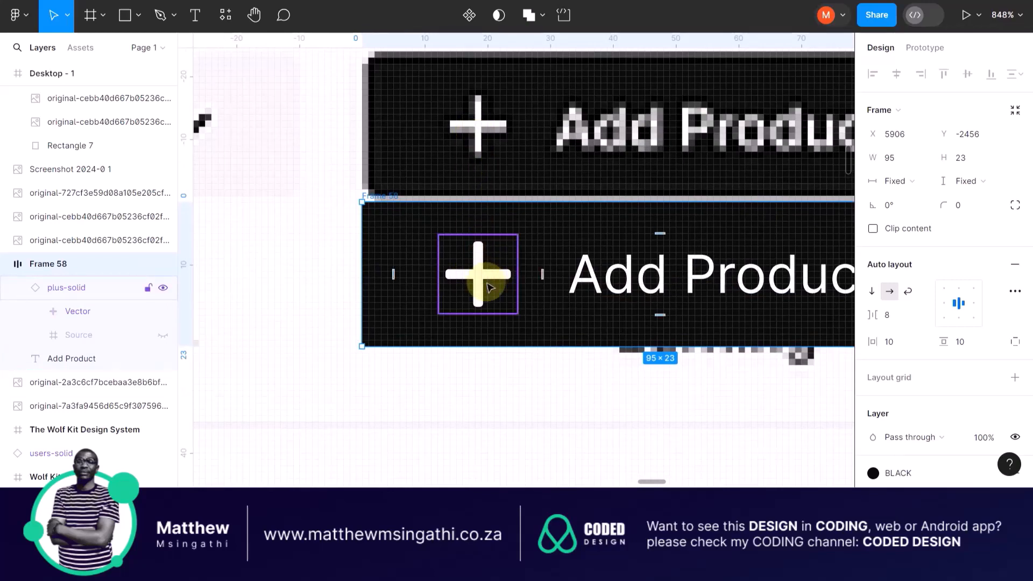
scroll(487, 286, "down", 3)
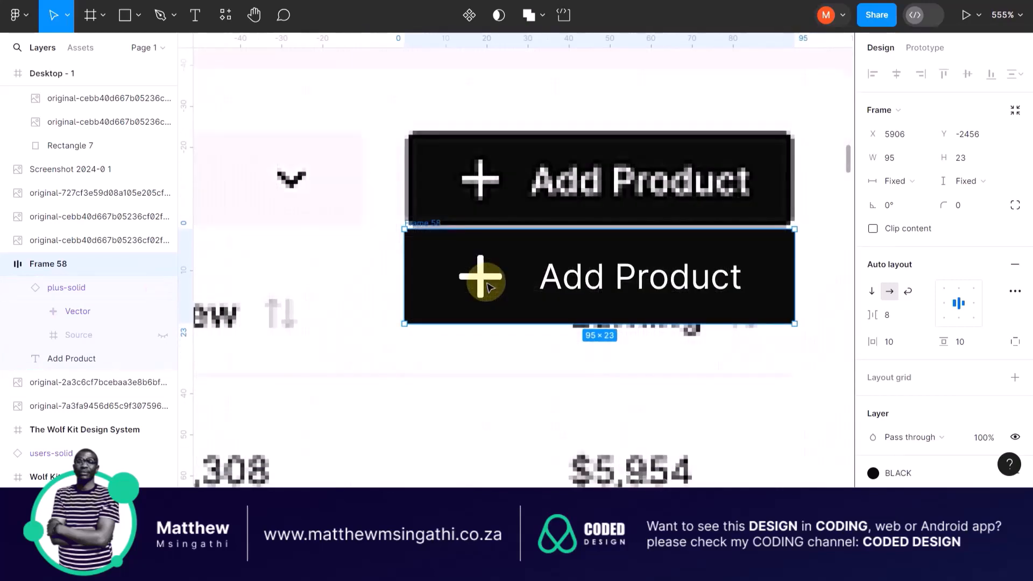
left_click(971, 205)
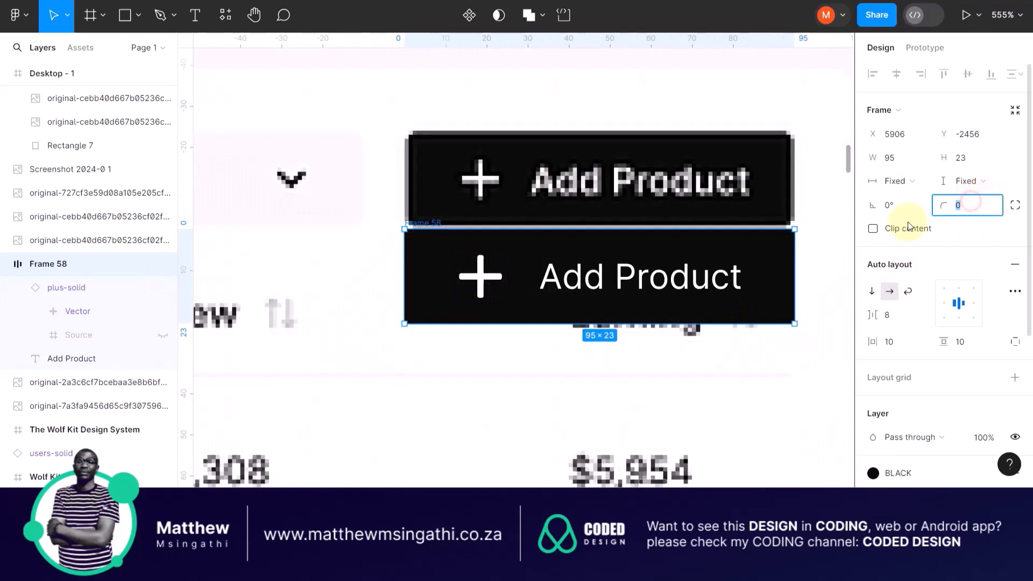
key("Return")
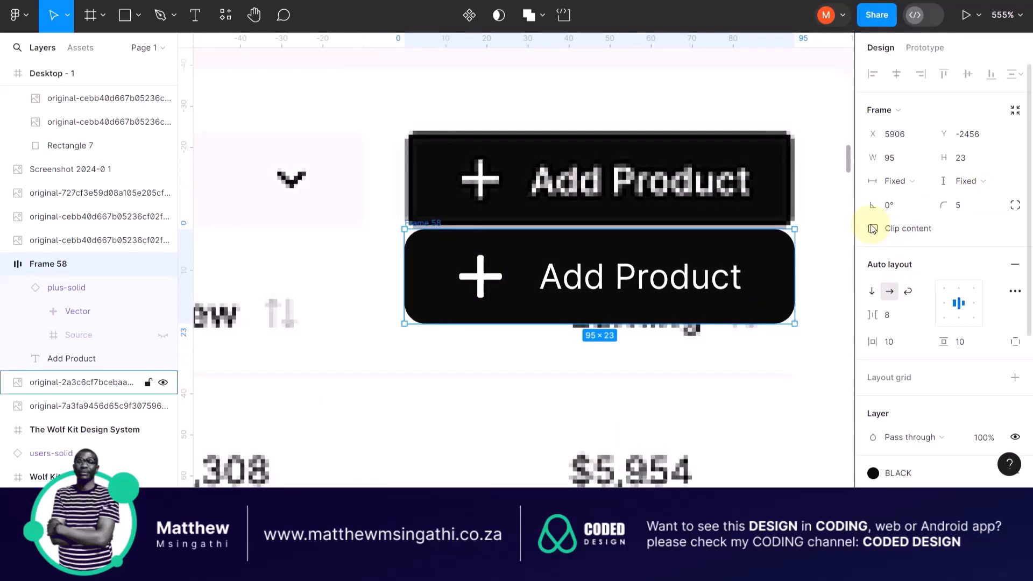
left_click(967, 210)
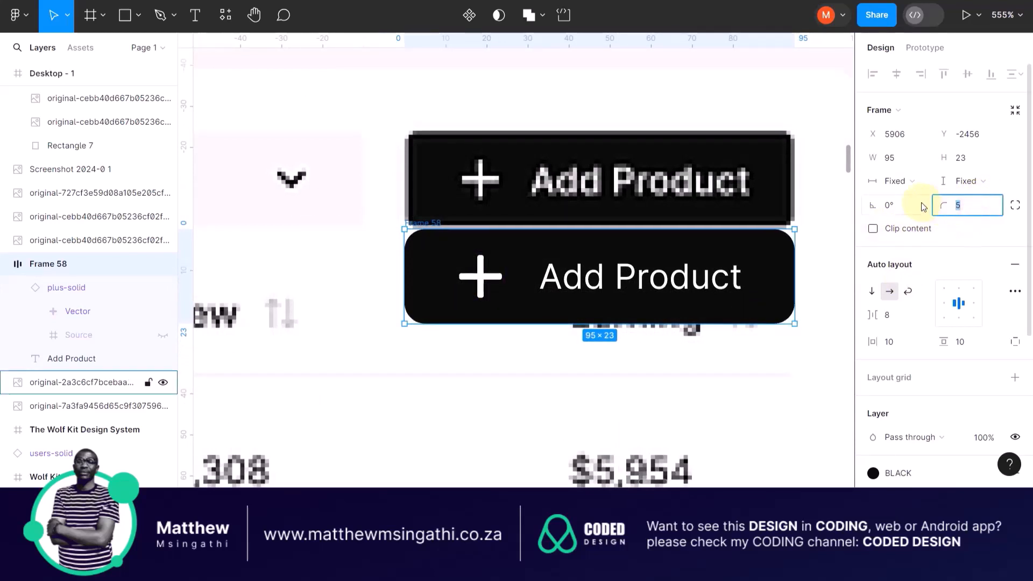
type("2")
key("Return")
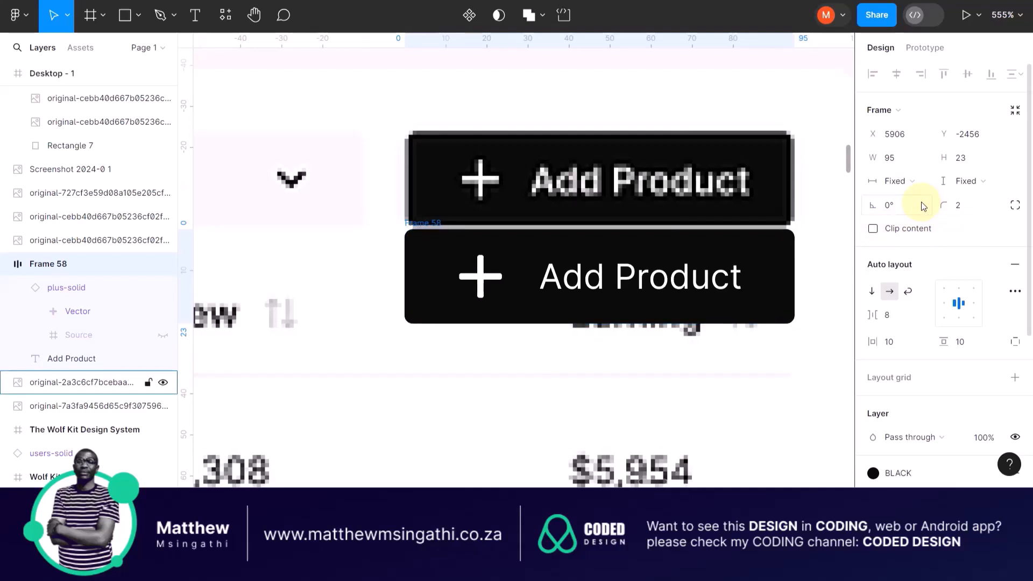
Duplicate the finished Add Product button and place the copy directly below the reference's Most Sell dropdown
scroll(784, 224, "down", 5)
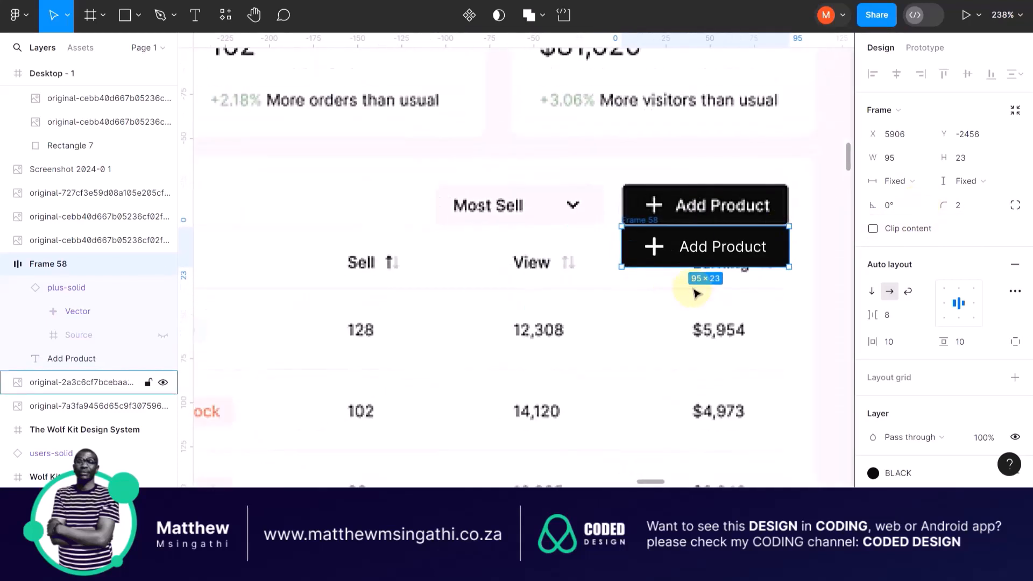
key("ctrl+d")
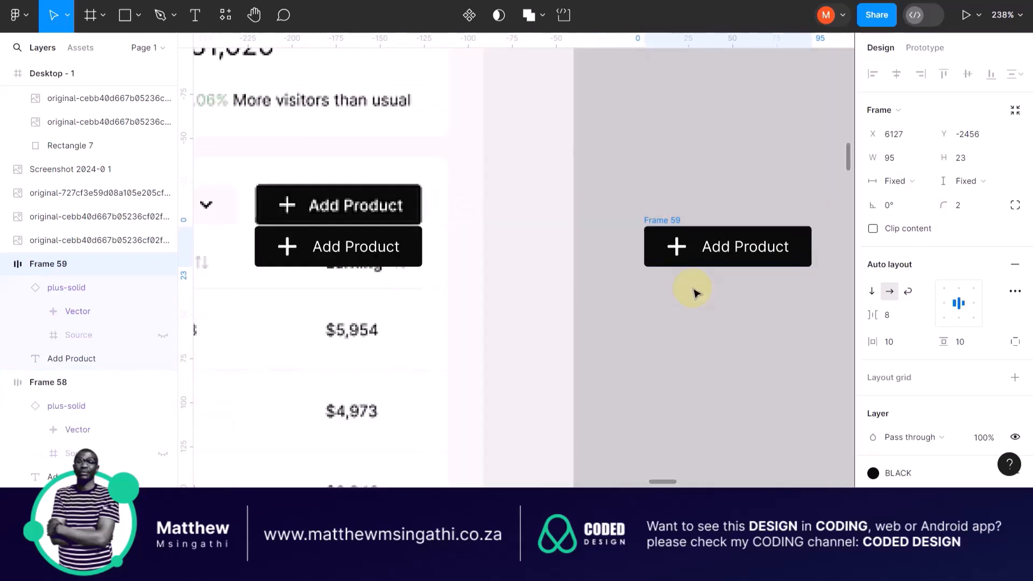
left_click(659, 199)
left_click_drag(663, 221, 349, 238)
Copy the caret-down-light icon from the light set in the Wolf Kit Icons frame
scroll(365, 258, "down", 3)
scroll(364, 261, "left", 6)
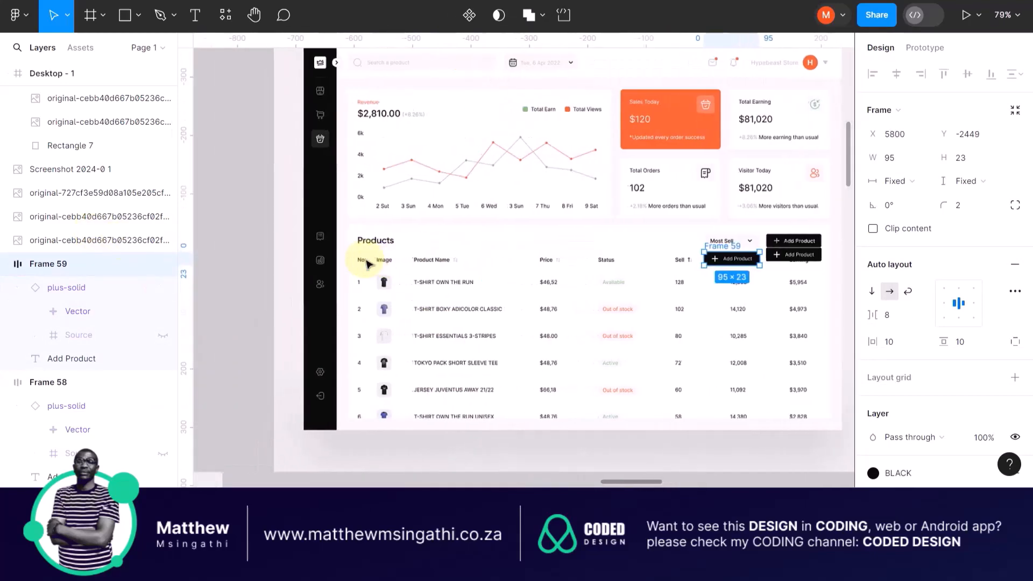
scroll(526, 225, "down", 10)
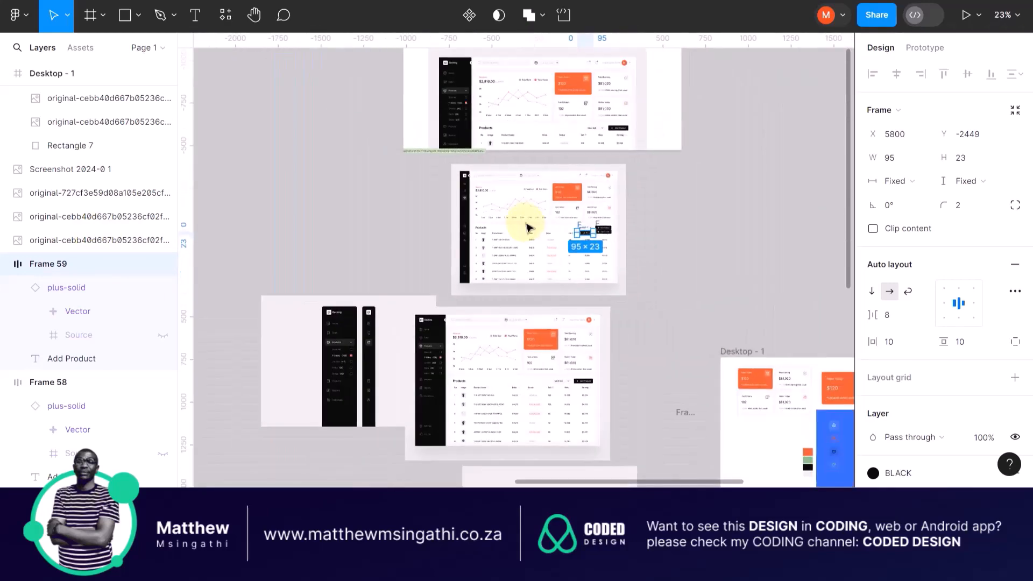
scroll(526, 224, "left", 1)
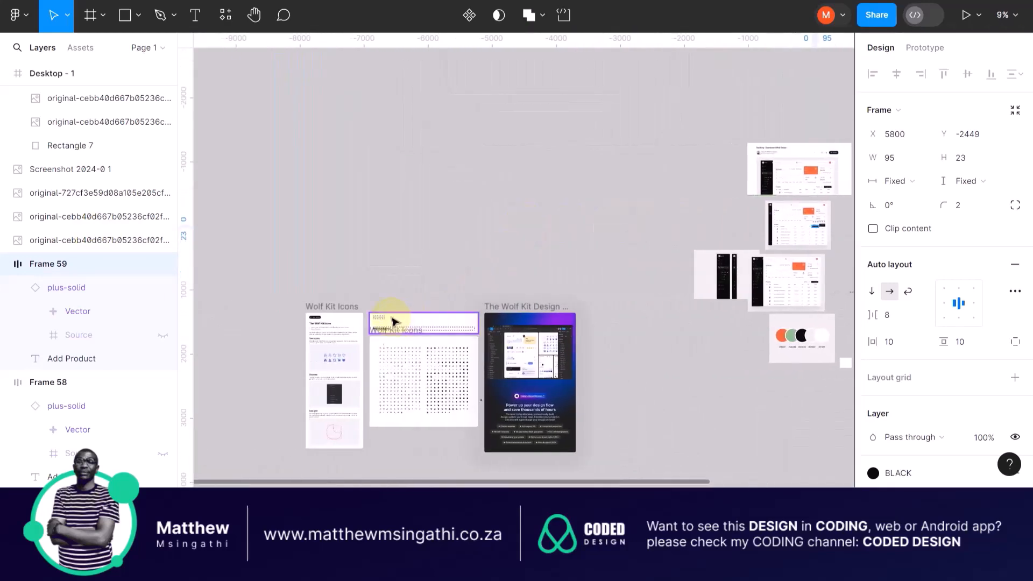
left_click(375, 341)
key("shift+2")
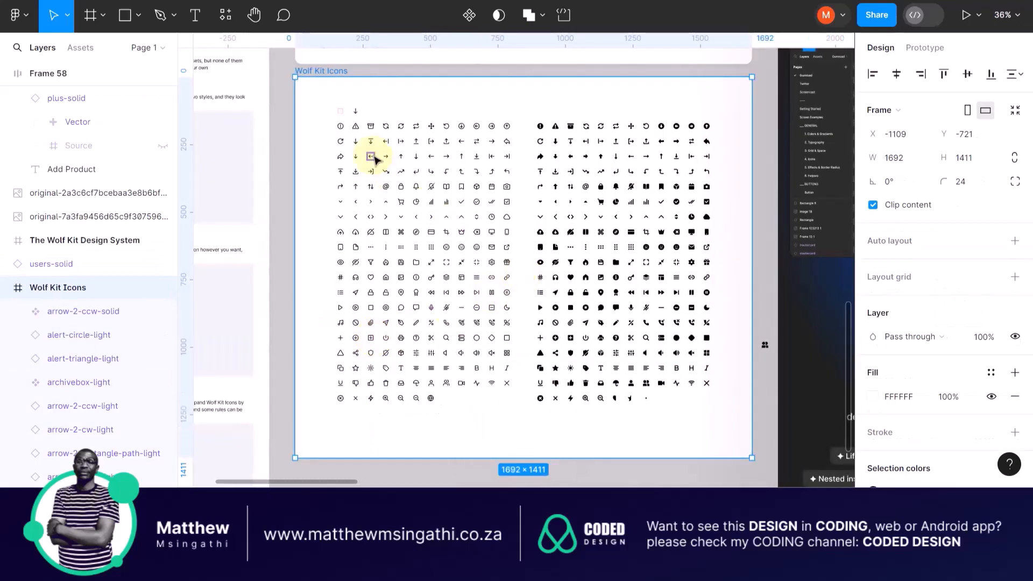
scroll(375, 158, "up", 5, "ctrl")
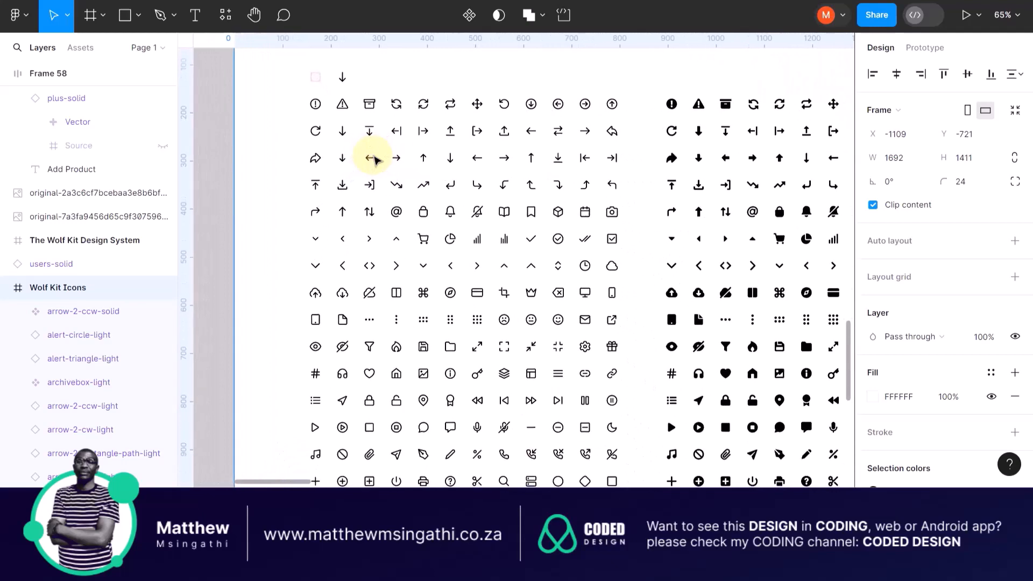
left_click(318, 244)
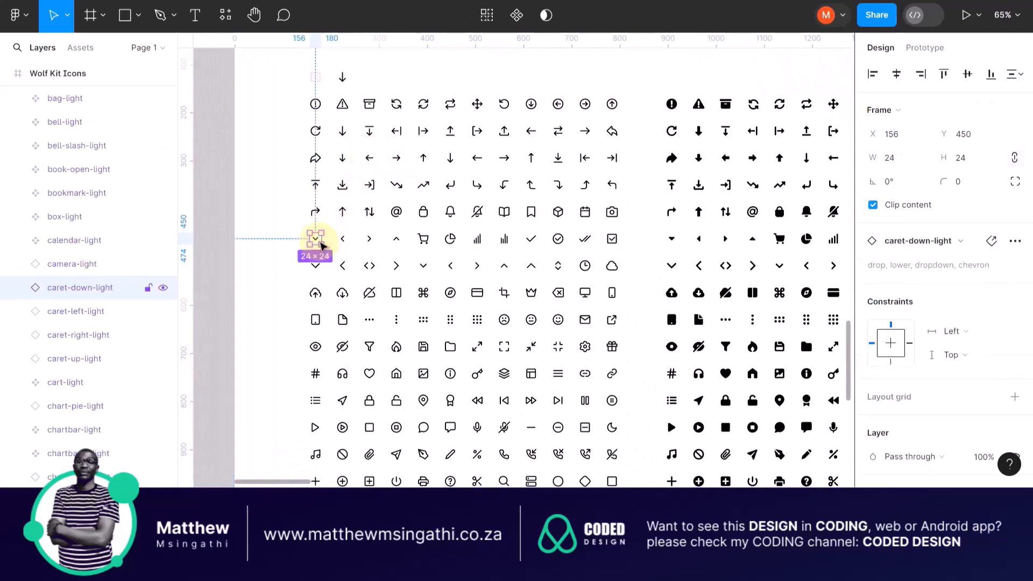
Paste the caret-down-light icon at the Most Sell dropdown of the dashboard reference with the expanded sidebar
scroll(321, 246, "down", 10, "ctrl")
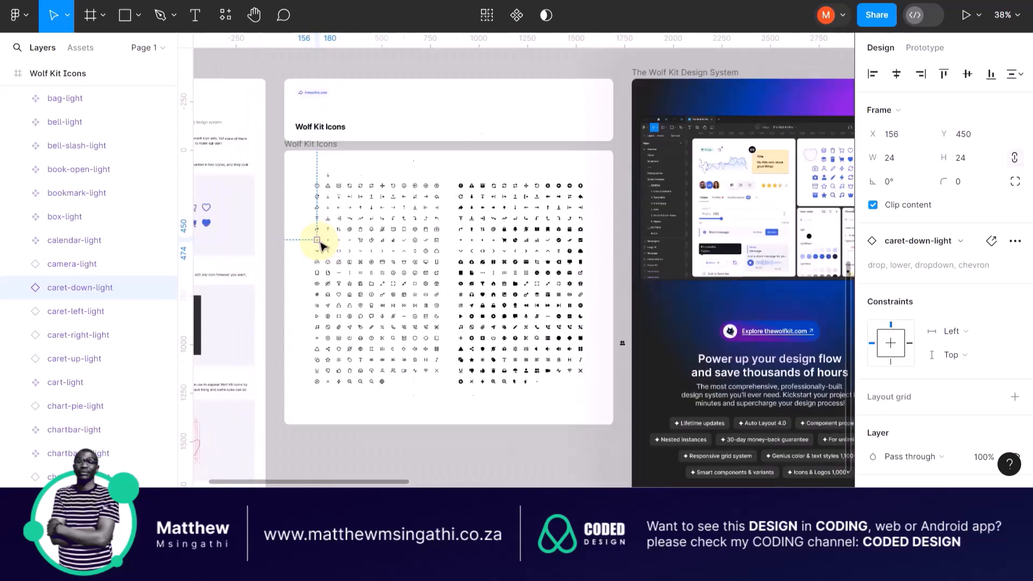
scroll(322, 246, "up", 3)
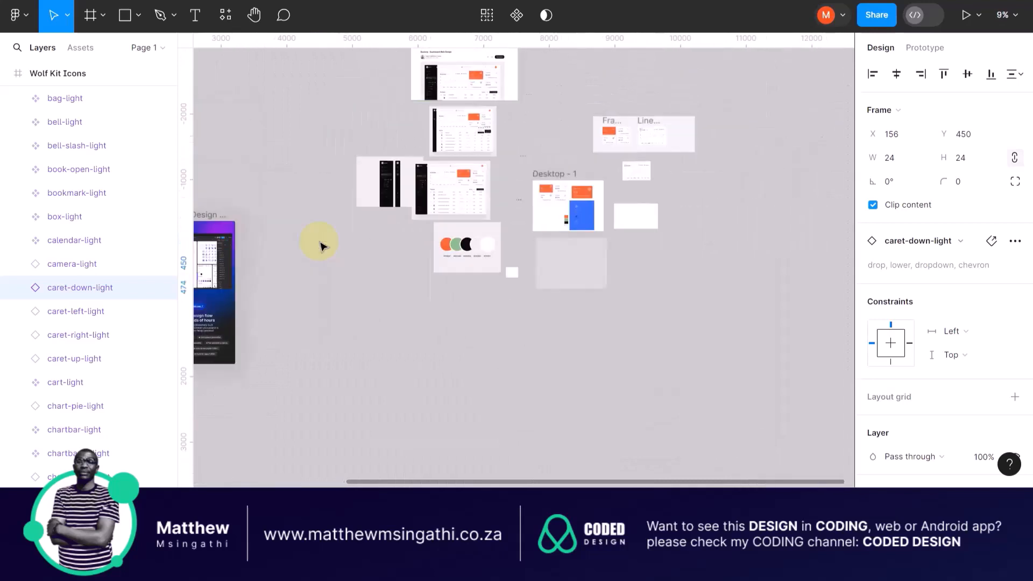
left_click(436, 238)
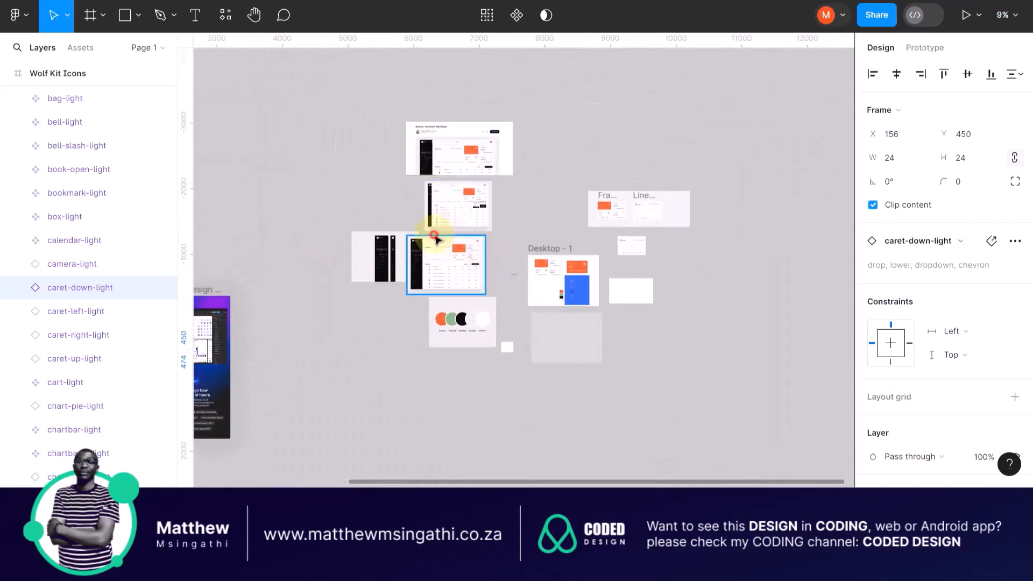
key("shift+2")
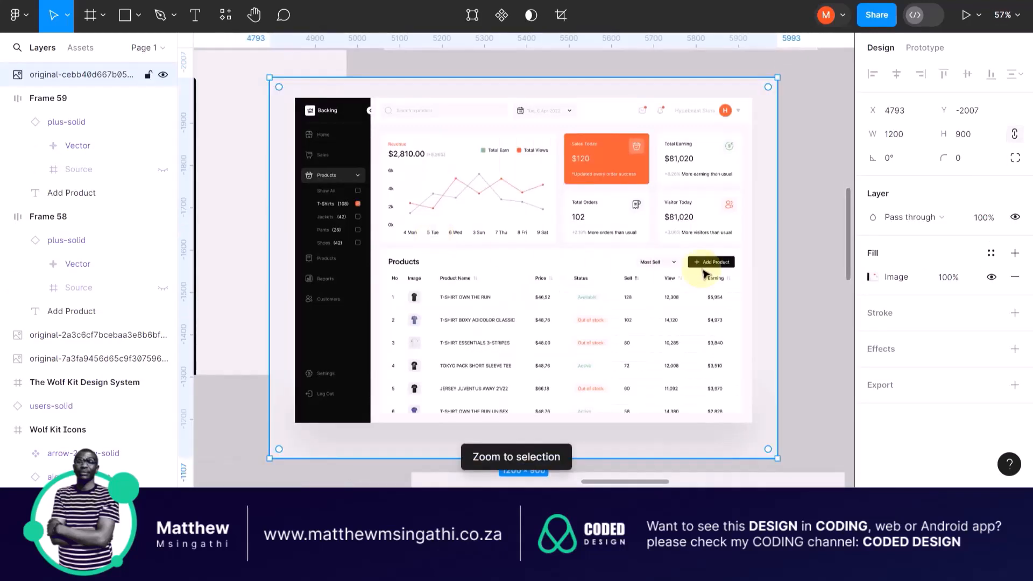
left_click(800, 270)
scroll(741, 273, "up", 5)
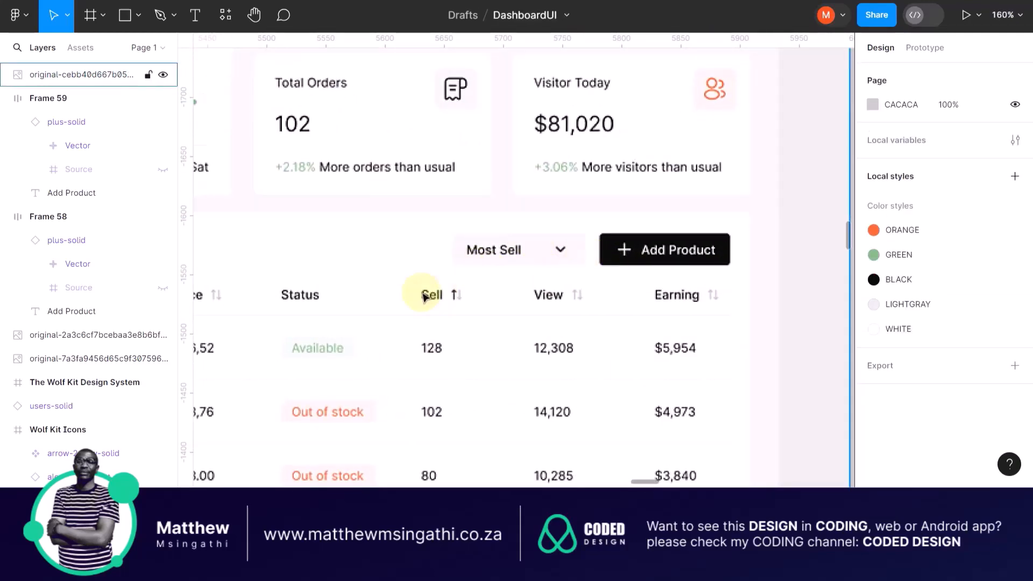
key("ctrl+v")
scroll(487, 285, "up", 4)
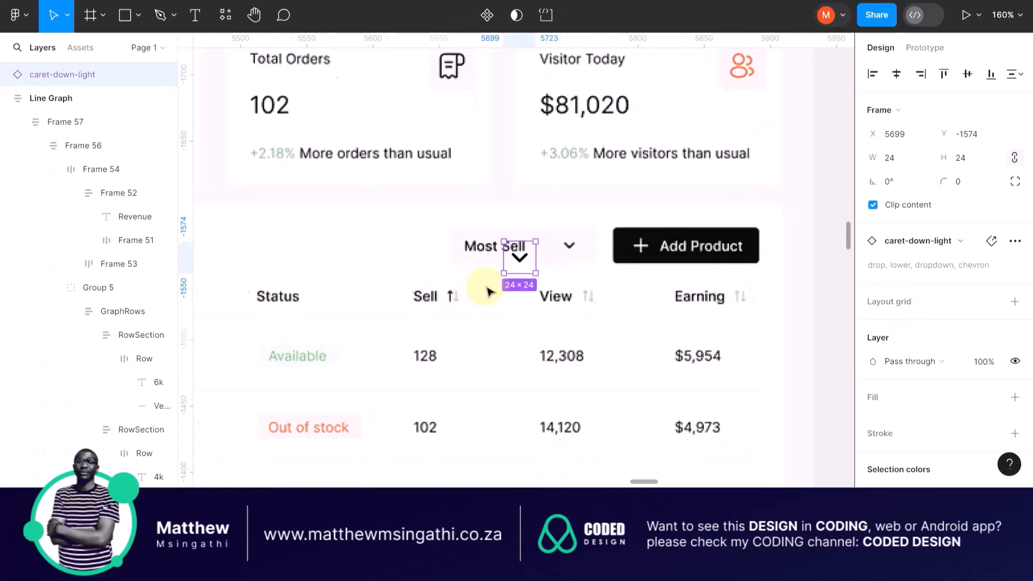
left_click(718, 193)
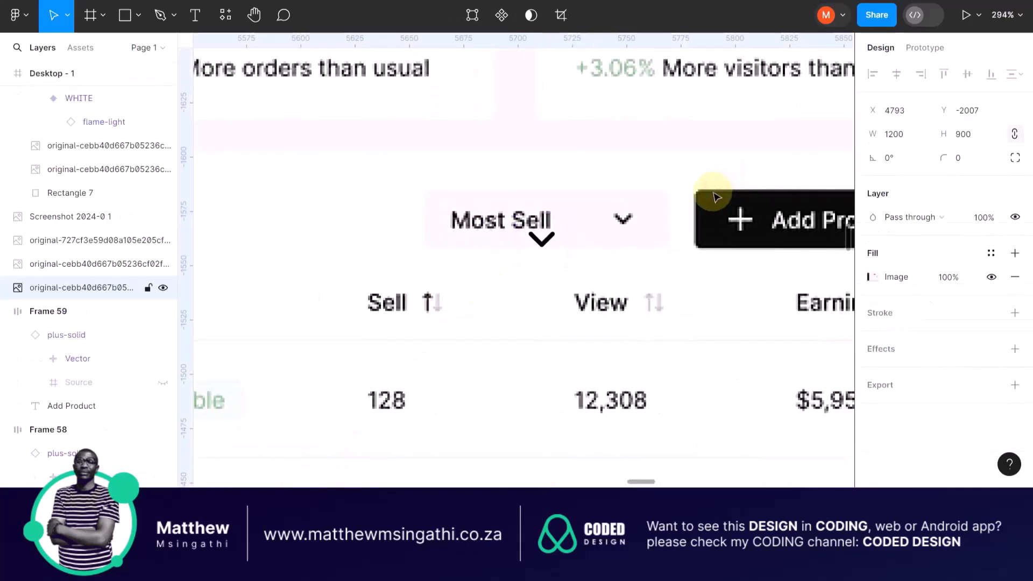
double_click(721, 205)
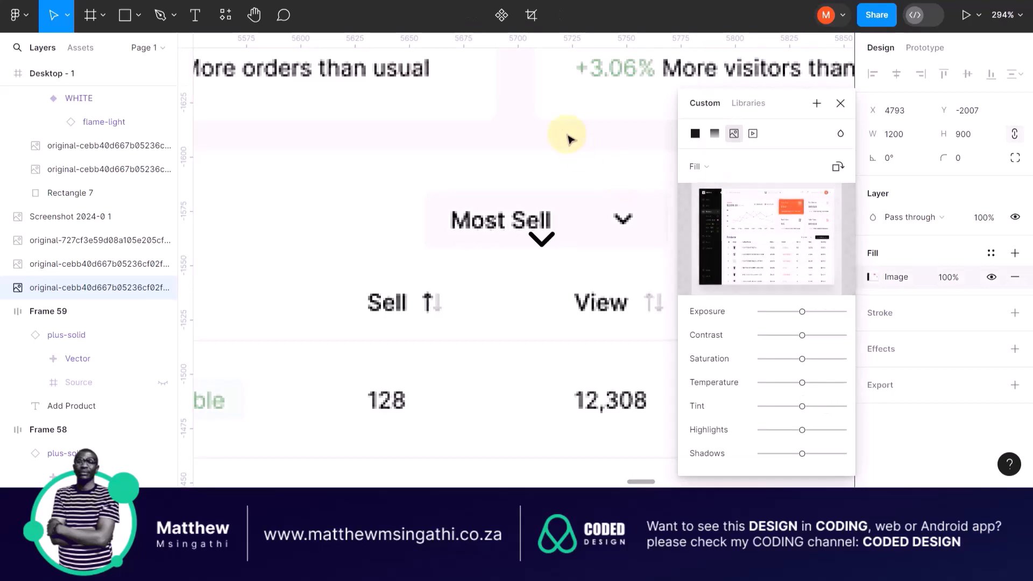
left_click(840, 103)
scroll(739, 220, "down", 5)
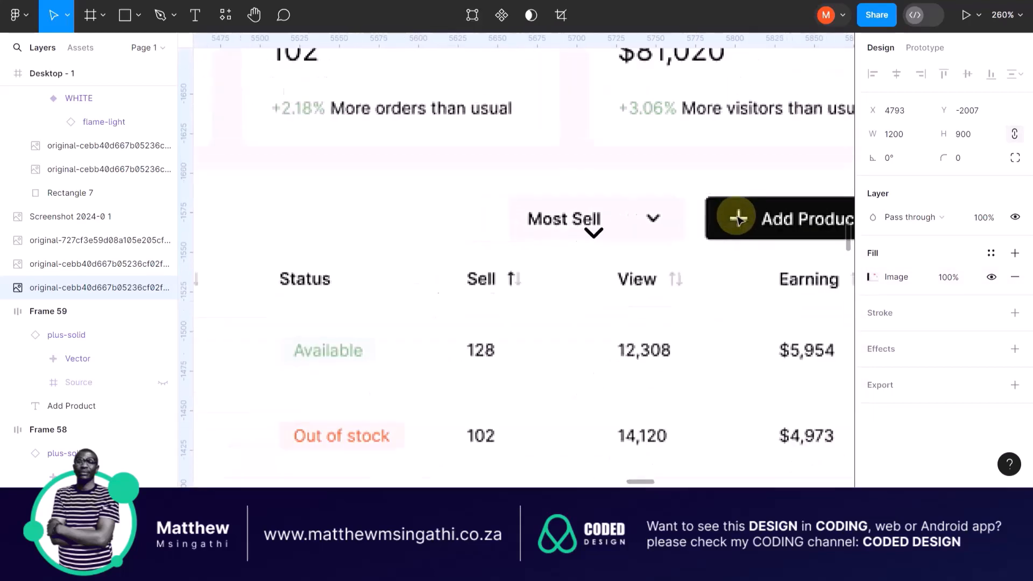
scroll(697, 220, "down", 10)
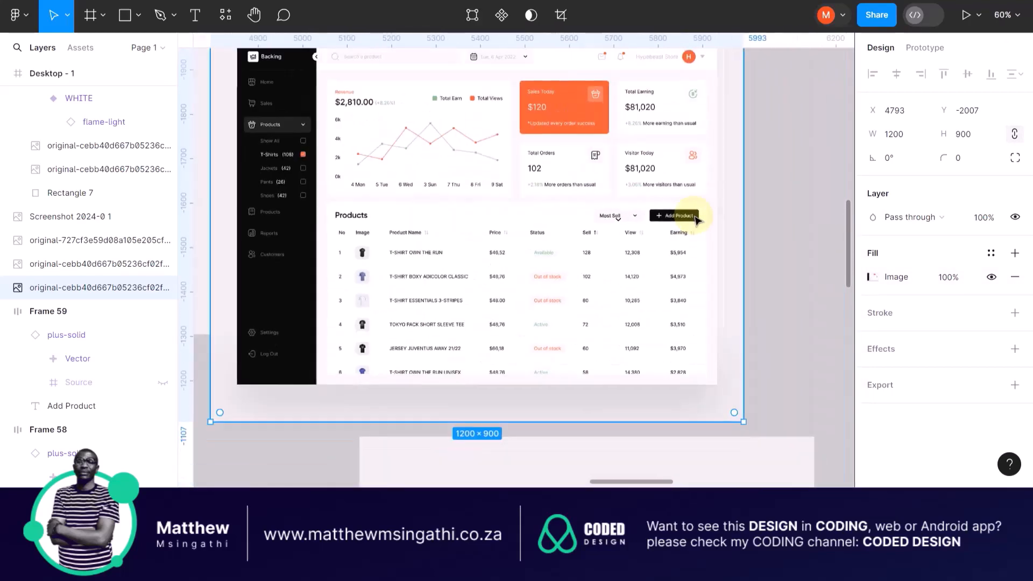
scroll(694, 218, "up", 3)
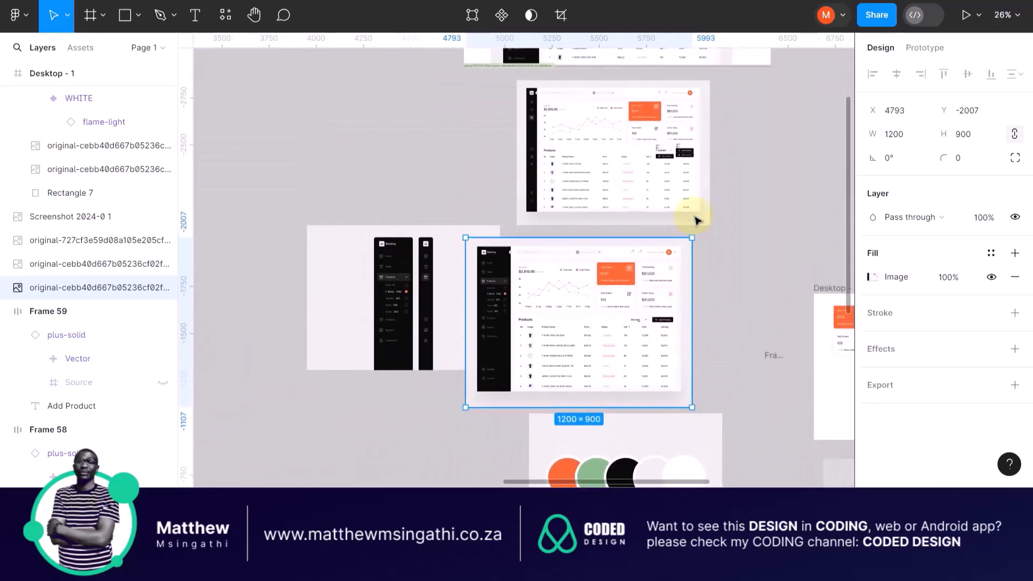
scroll(667, 330, "up", 5)
scroll(619, 304, "up", 4)
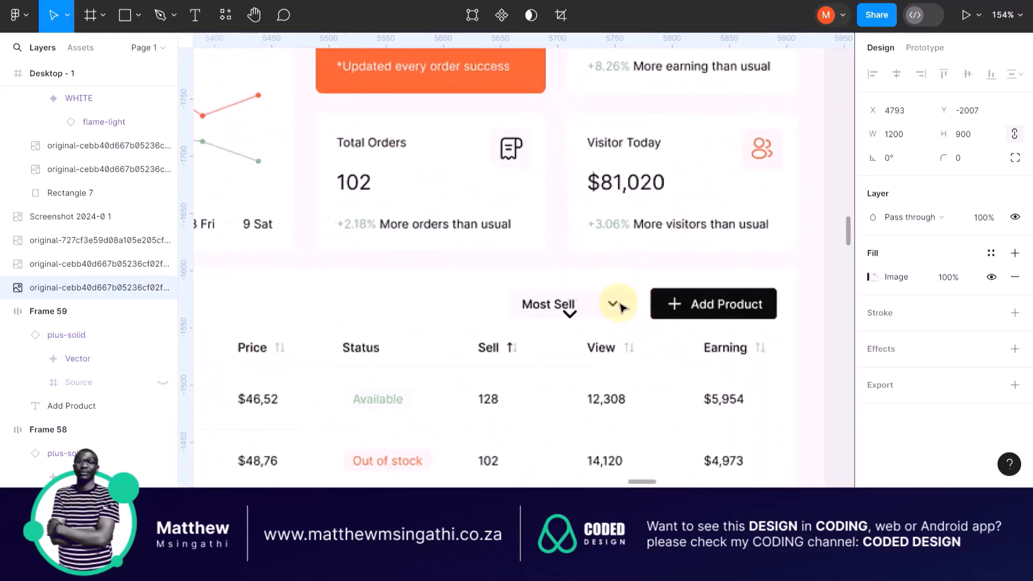
Move the caret-down-light icon to the collapsed-sidebar dashboard reference, directly below the duplicated Add Product button
left_click(569, 315)
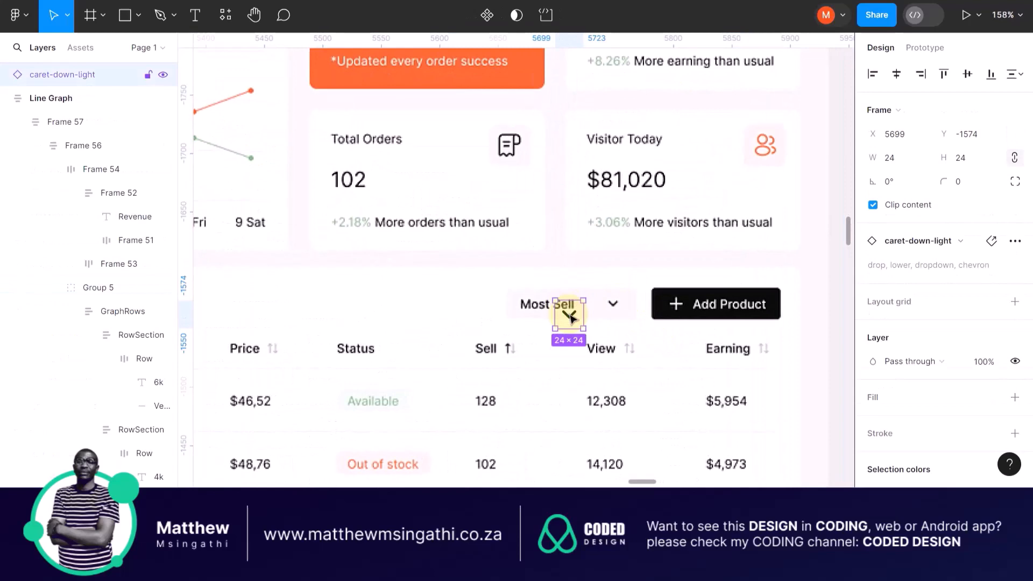
key("Escape")
scroll(570, 318, "up", 8)
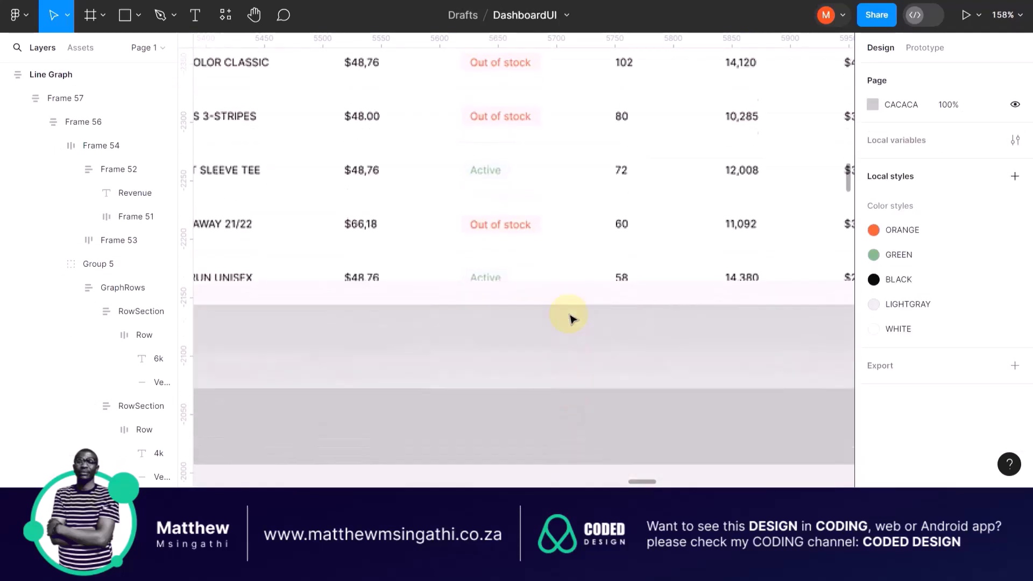
scroll(570, 318, "up", 8)
scroll(571, 317, "right", 3)
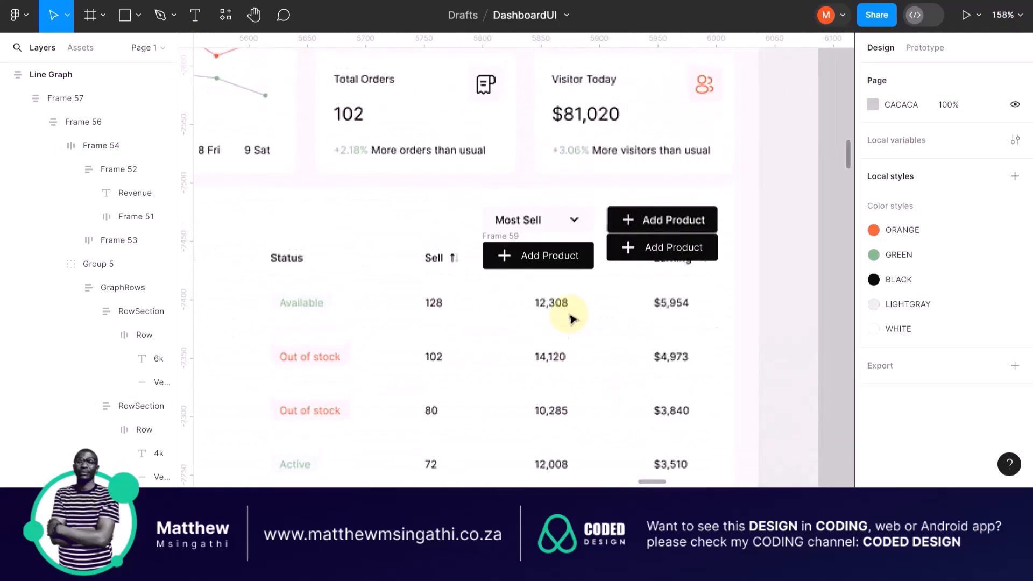
scroll(571, 317, "up", 5)
key("ctrl+v")
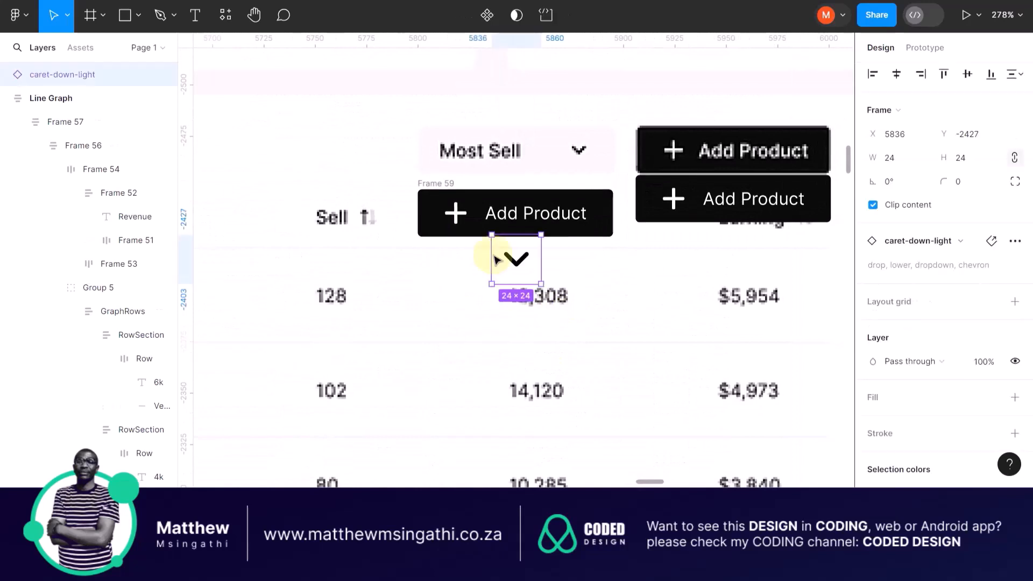
Apply the LIGHTGRAY color style to the background of the duplicated Add Product button below the reference's Most Sell dropdown
scroll(492, 233, "up", 3)
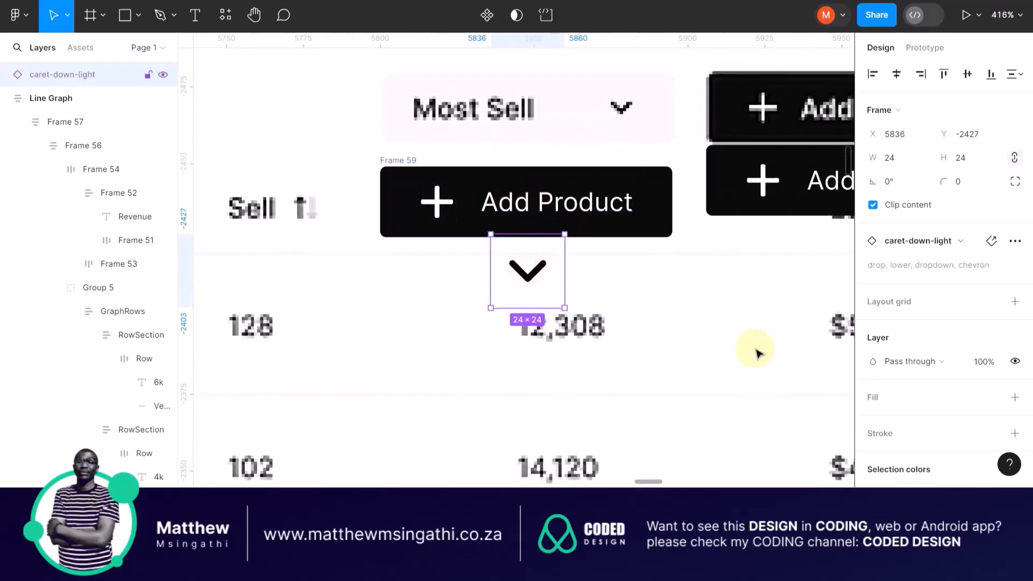
double_click(532, 275)
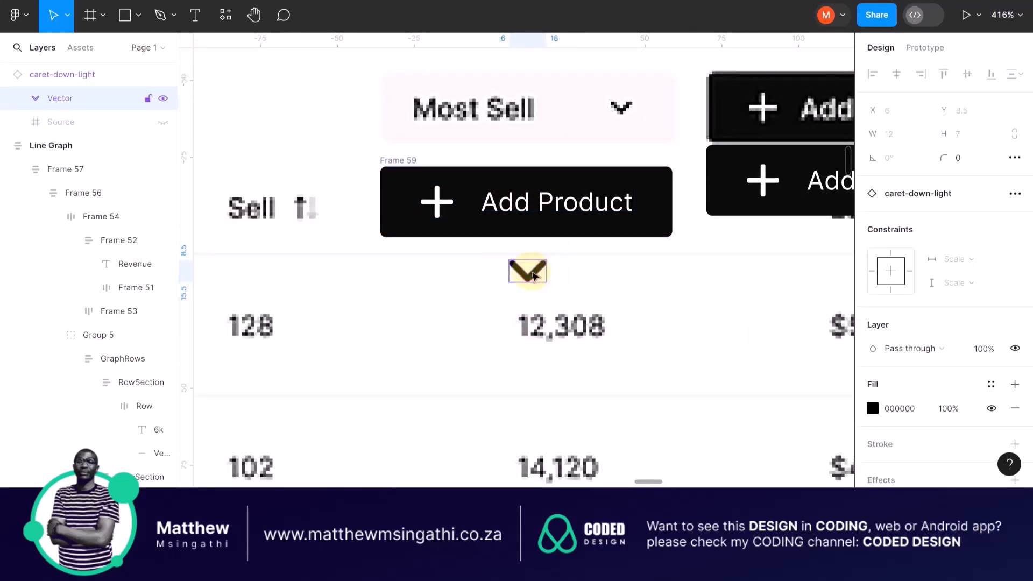
left_click(397, 163)
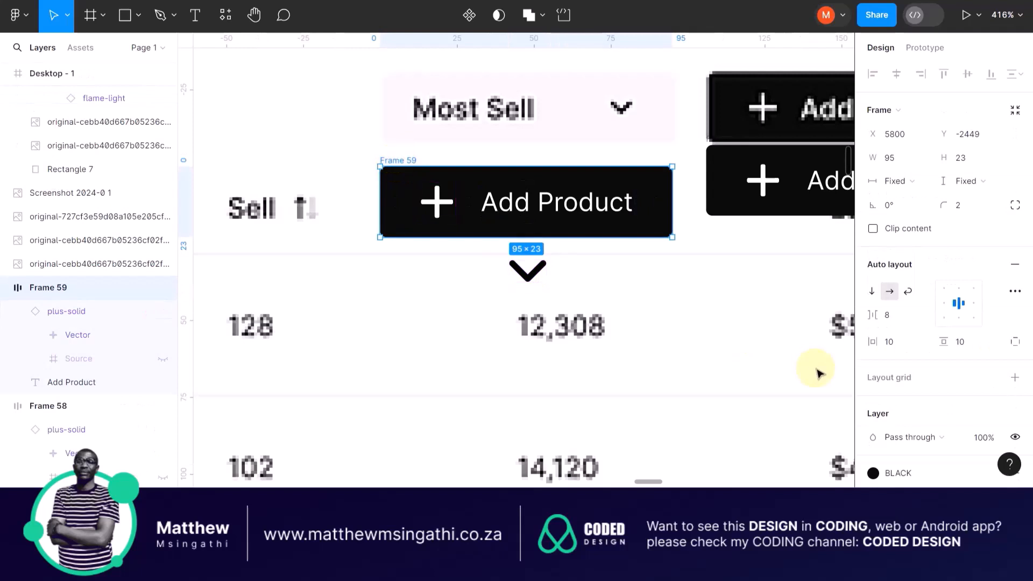
left_click(877, 392)
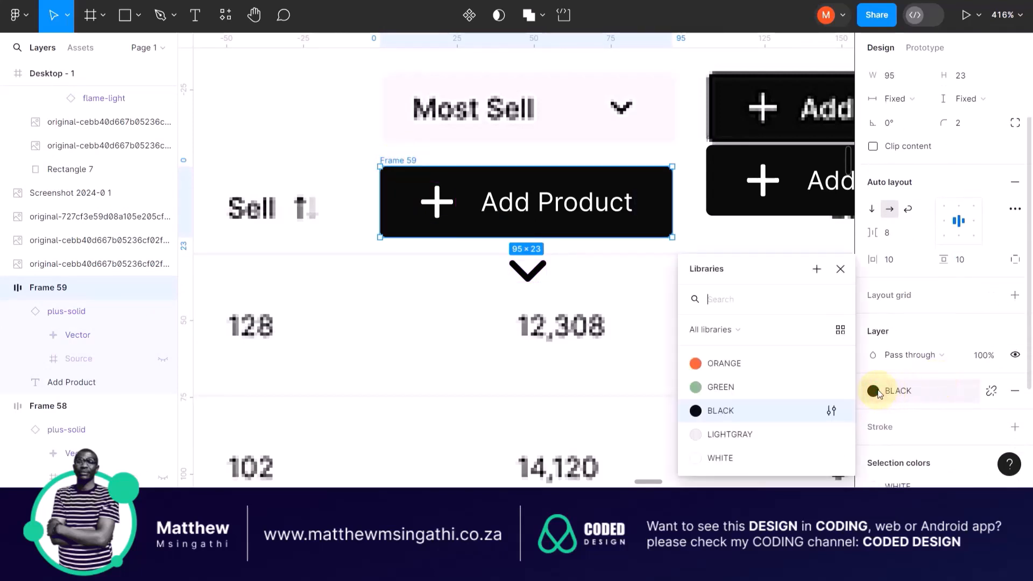
left_click(707, 435)
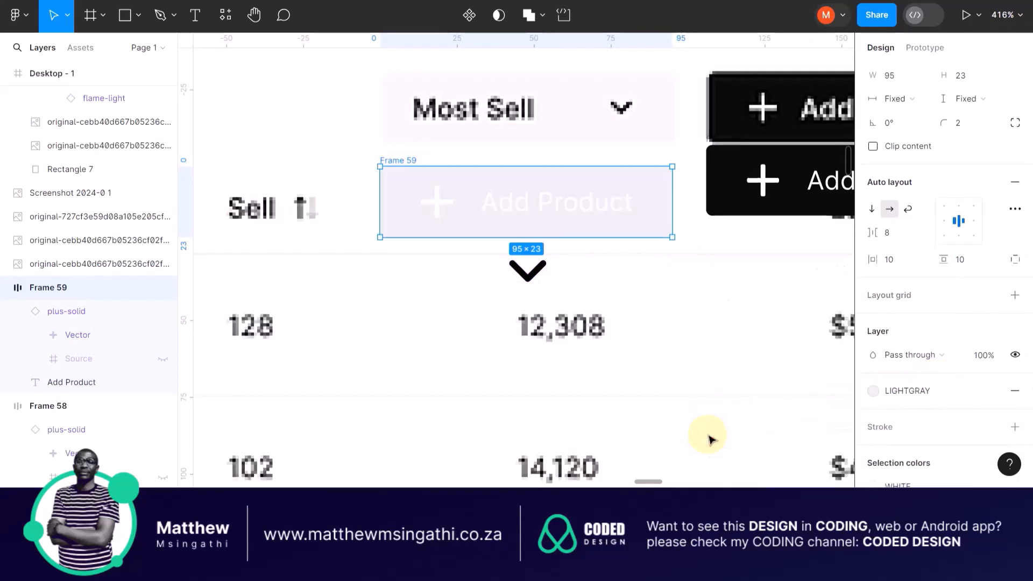
Apply the BLACK color style to the light gray button's text and delete its plus icon
left_click(512, 208)
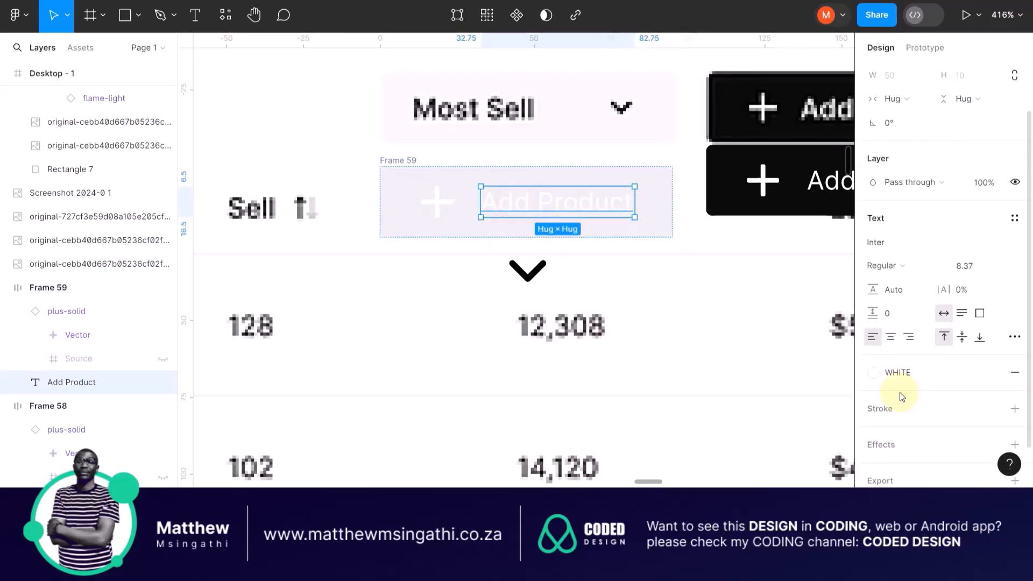
left_click(876, 375)
left_click(693, 410)
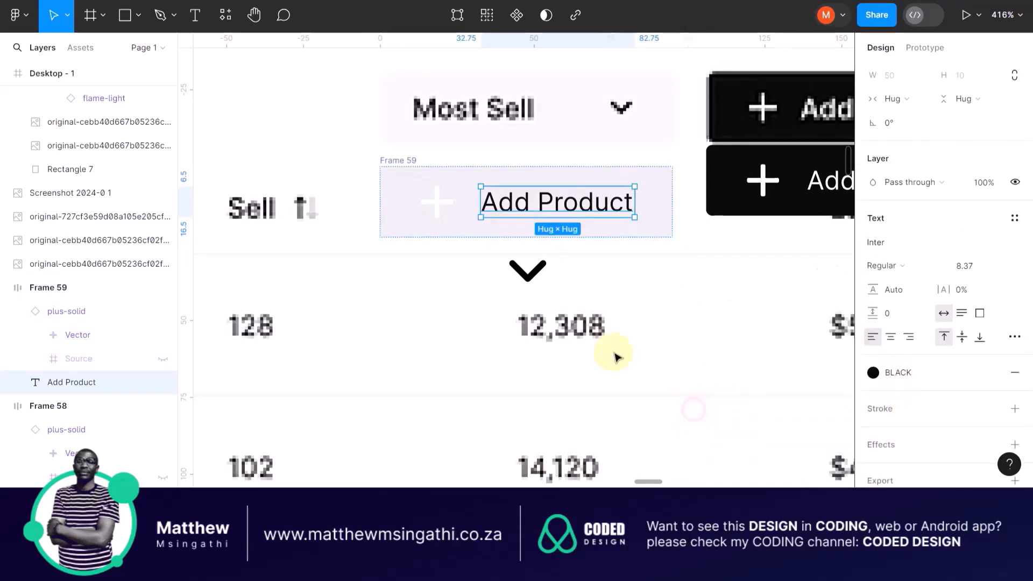
left_click(463, 228)
left_click(448, 211)
key("Delete")
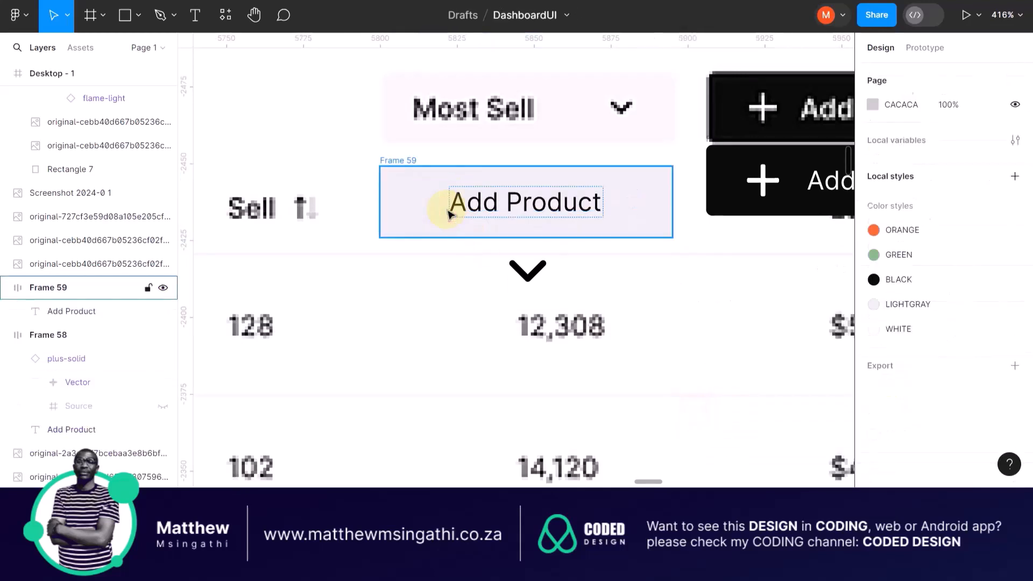
Scale the caret-down-light icon to 12 × 12 and place it inside the light gray button after the text
left_click(526, 269)
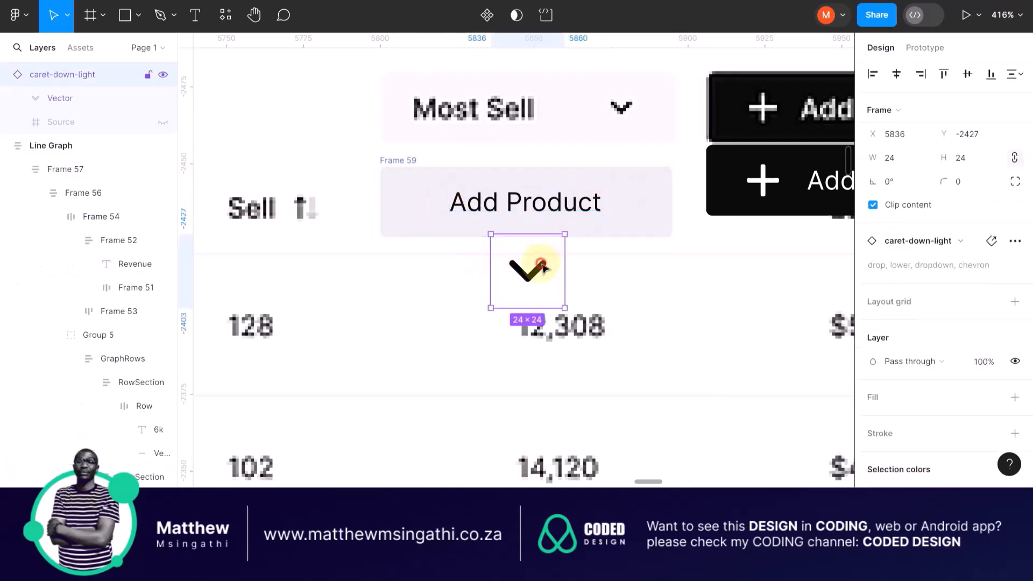
double_click(541, 265)
left_click_drag(543, 268, 618, 259)
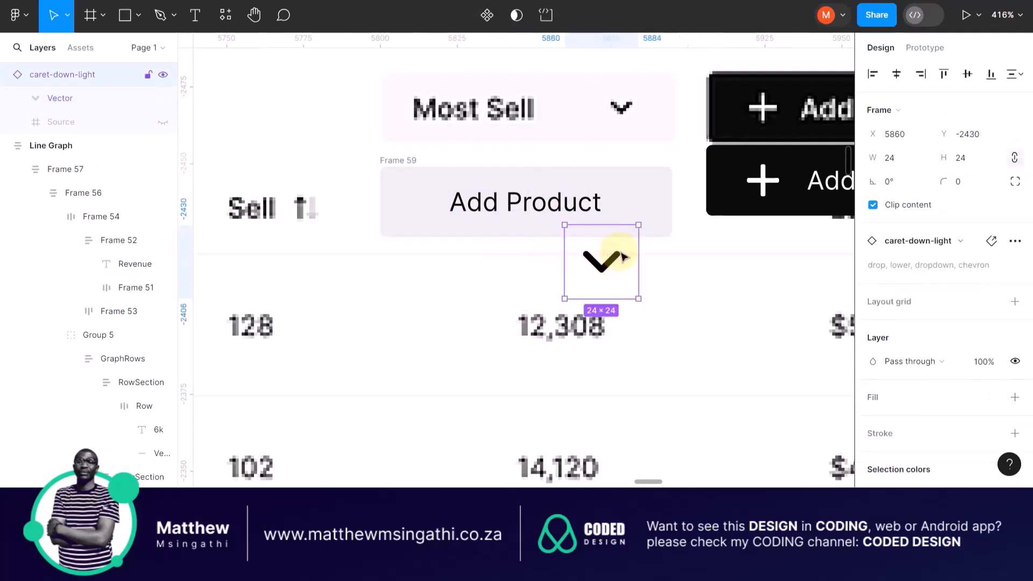
key("k")
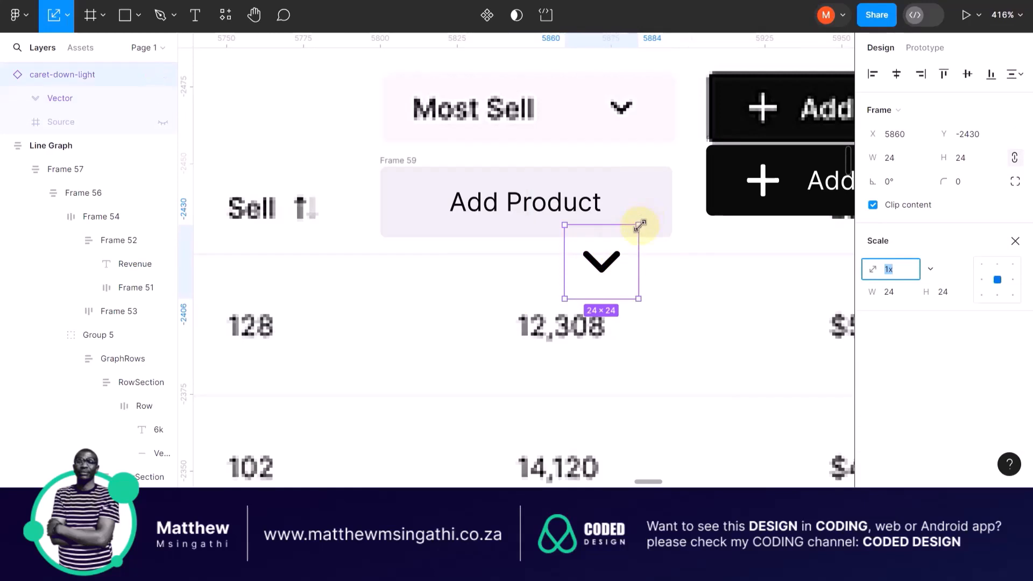
left_click_drag(640, 224, 609, 218)
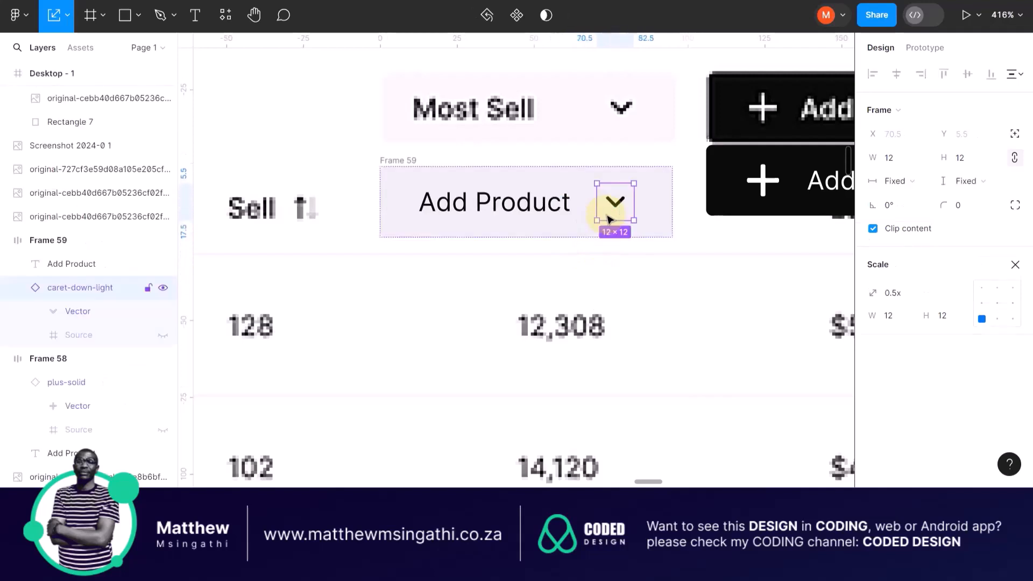
left_click(653, 199)
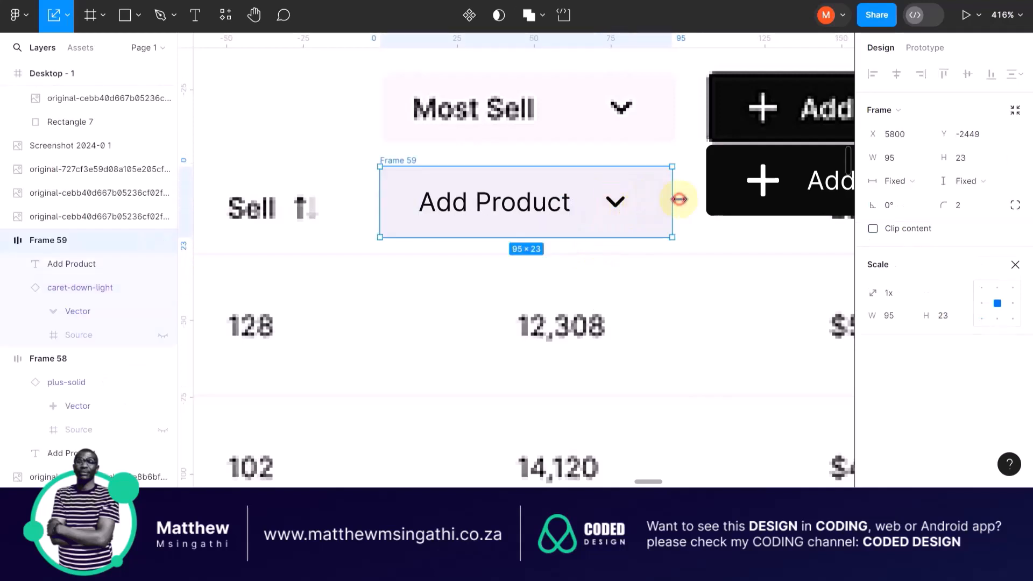
Shift the collapsed-sidebar dashboard reference image to X 5065, Y -2844 and lock its layer
left_click(691, 183)
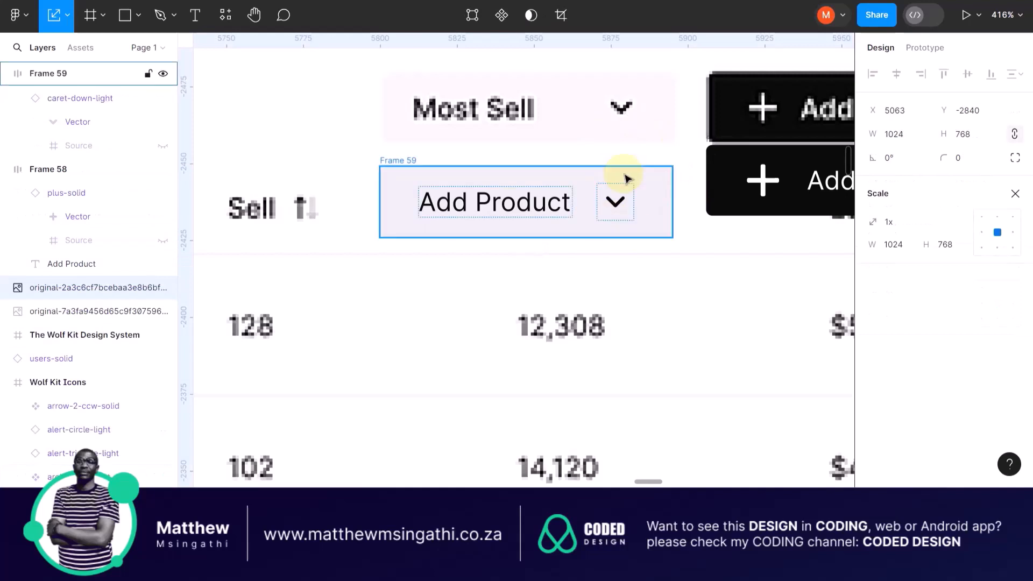
scroll(624, 174, "down", 1)
scroll(625, 178, "down", 2)
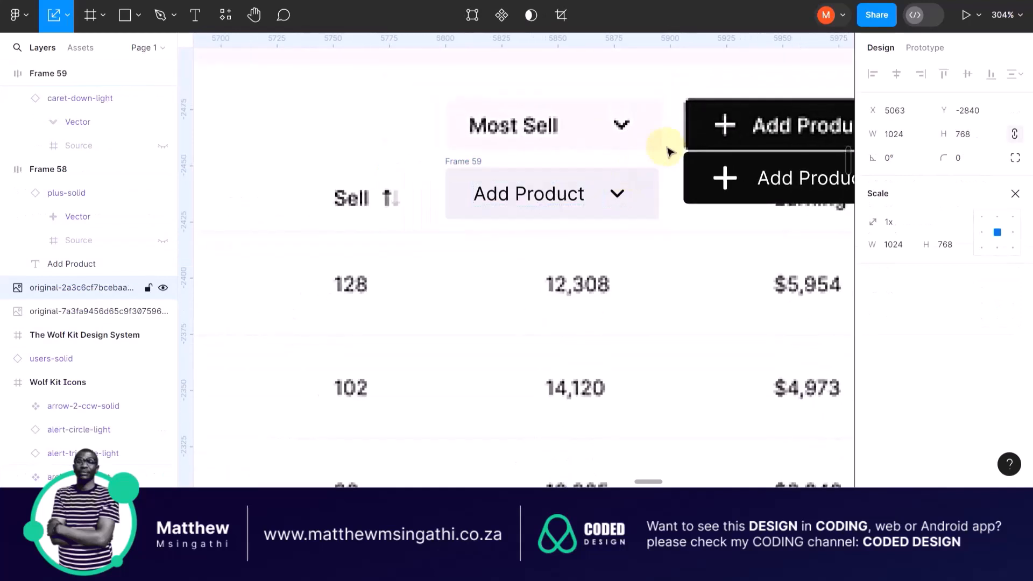
scroll(617, 141, "up", 2)
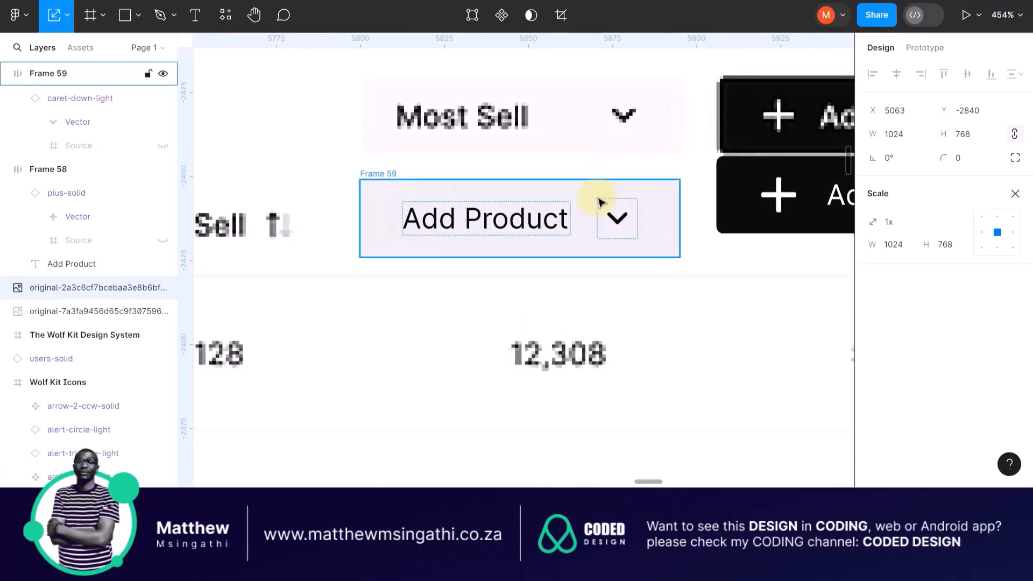
mouse_move(573, 188)
left_mouse_down()
mouse_move(586, 125)
mouse_move(580, 174)
left_mouse_up()
scroll(505, 175, "down", 5)
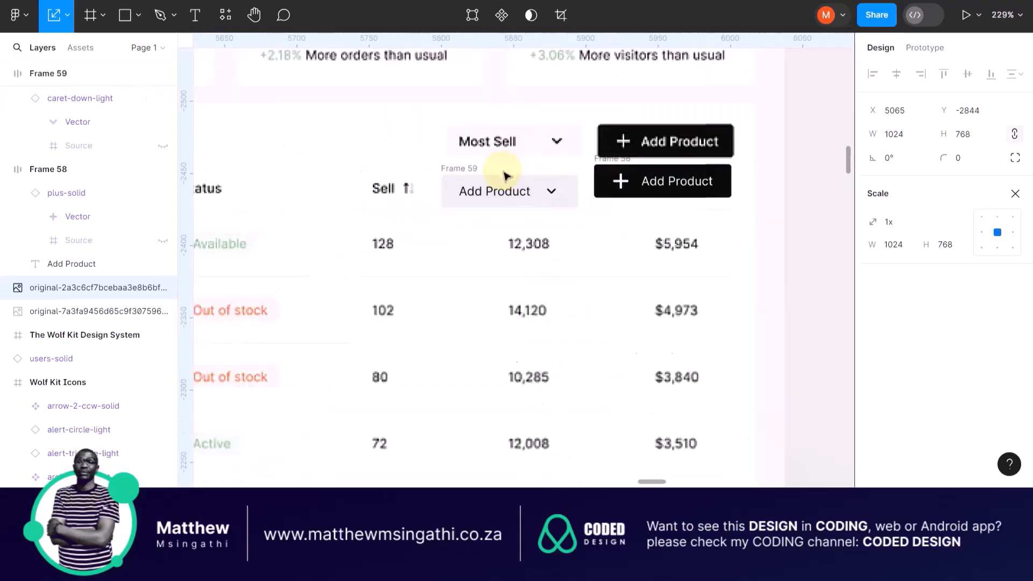
key("v")
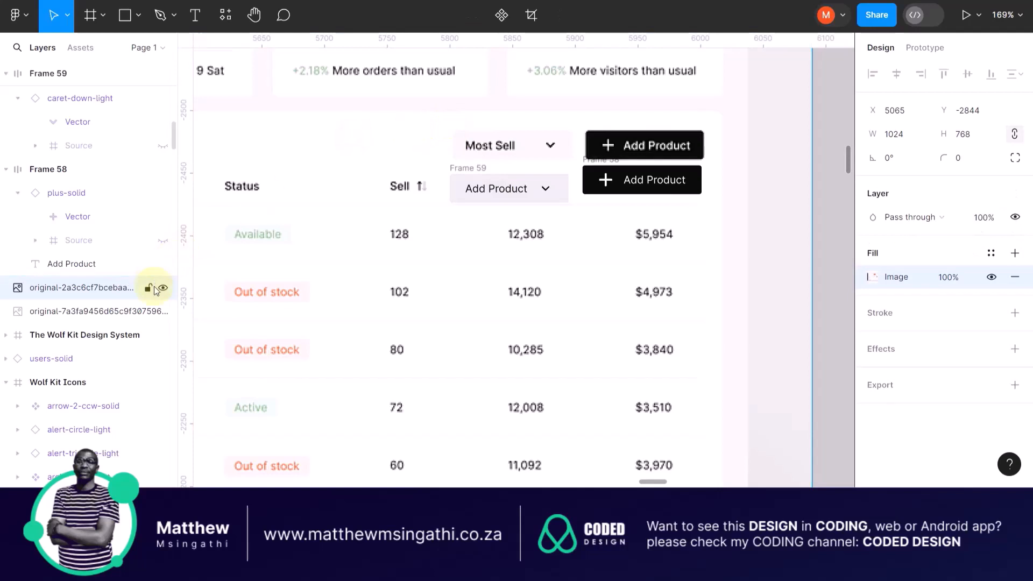
left_click(149, 289)
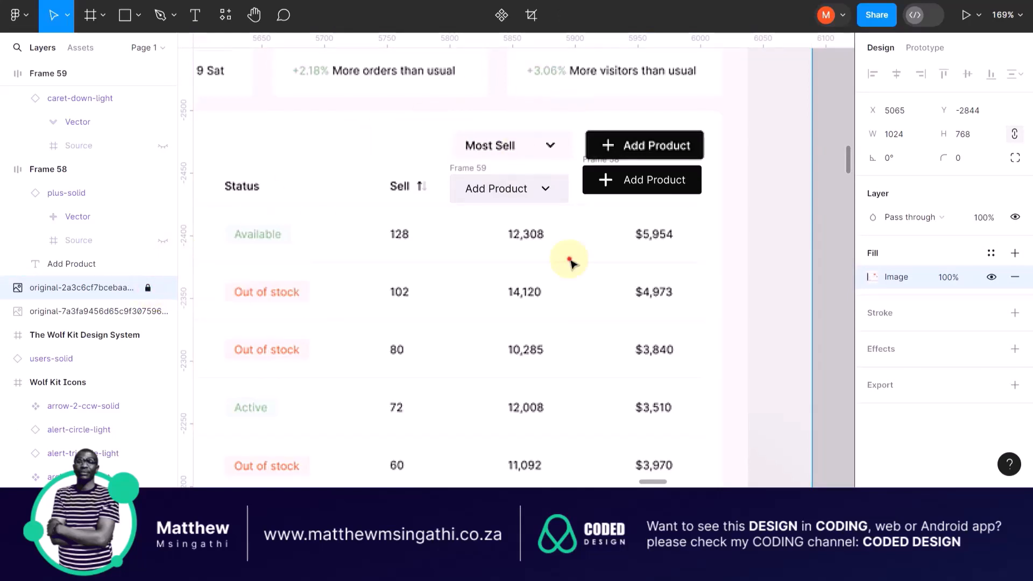
Move the light gray button to X 5802, Y -2454, directly below the reference's Most Sell dropdown
scroll(546, 189, "up", 3)
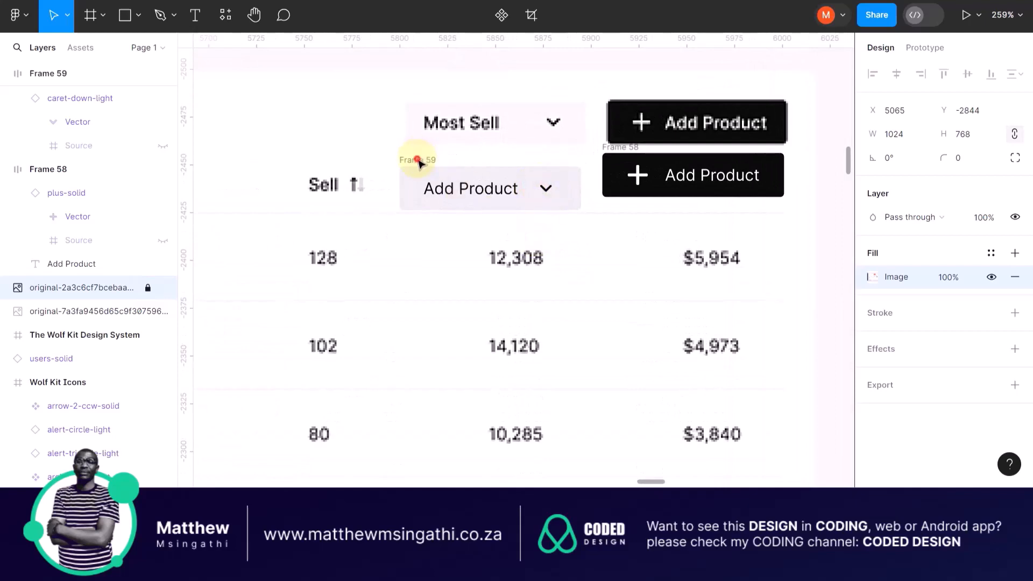
scroll(487, 205, "down", 5)
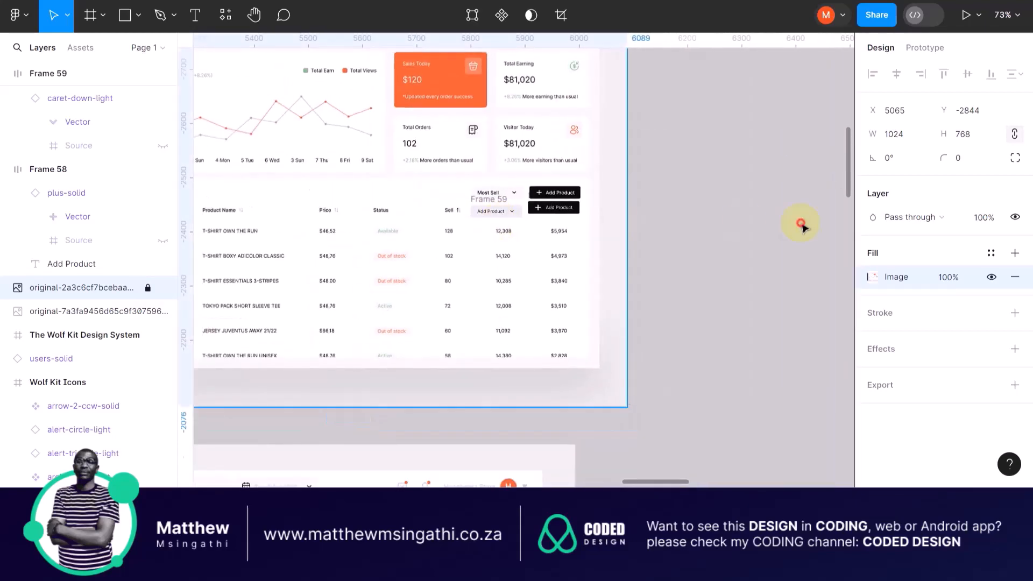
scroll(496, 209, "up", 5)
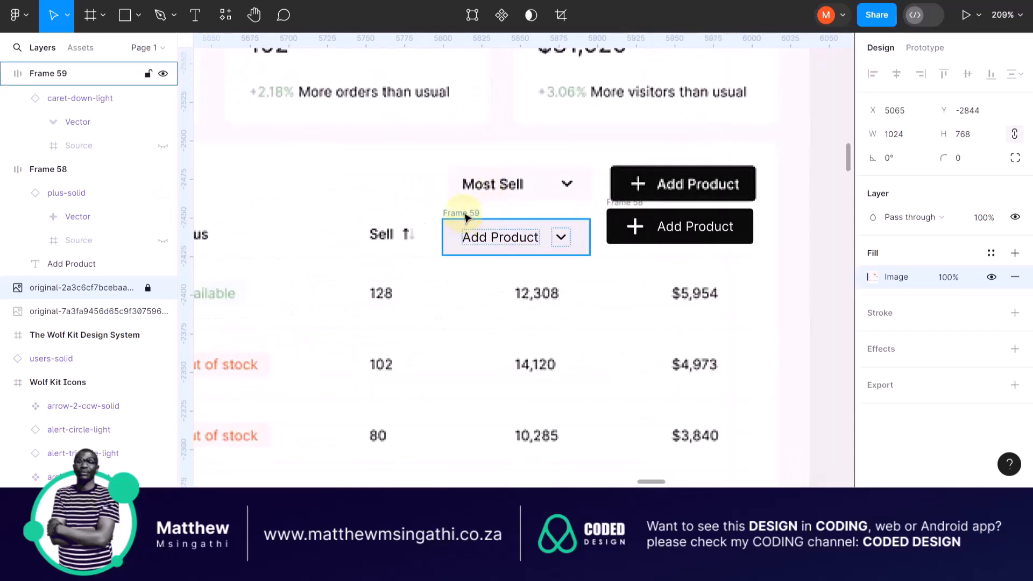
scroll(466, 218, "up", 3)
left_click(452, 166)
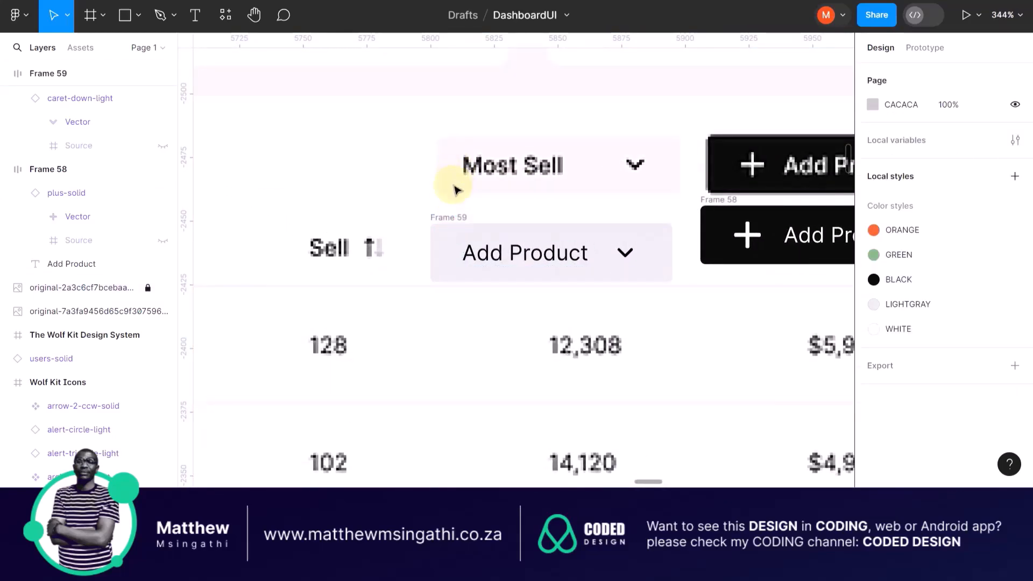
left_click(446, 219)
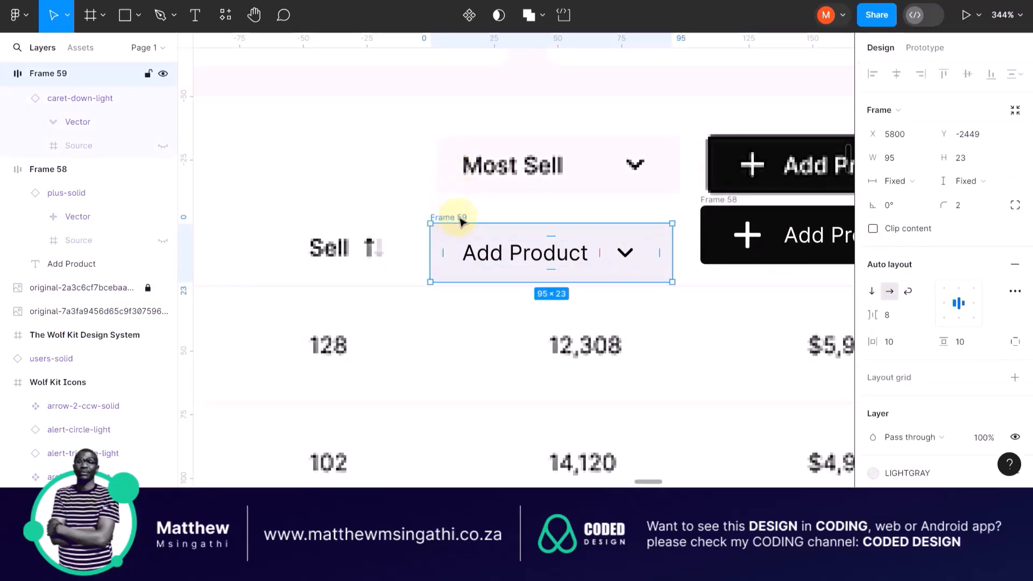
mouse_move(460, 219)
left_mouse_down()
mouse_move(472, 131)
mouse_move(470, 209)
left_mouse_up()
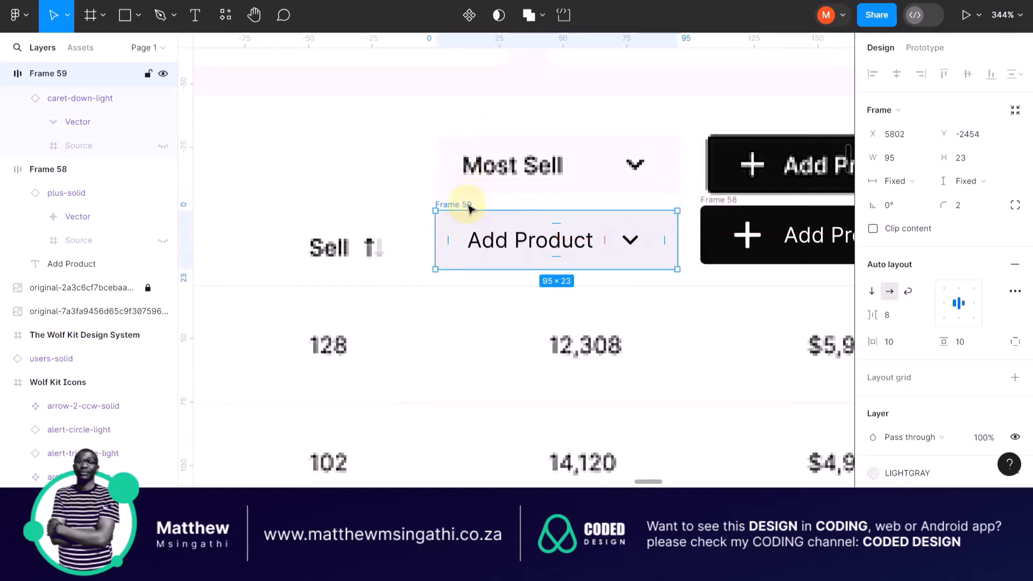
Replace the light gray button's text with "Most Sell"
double_click(501, 240)
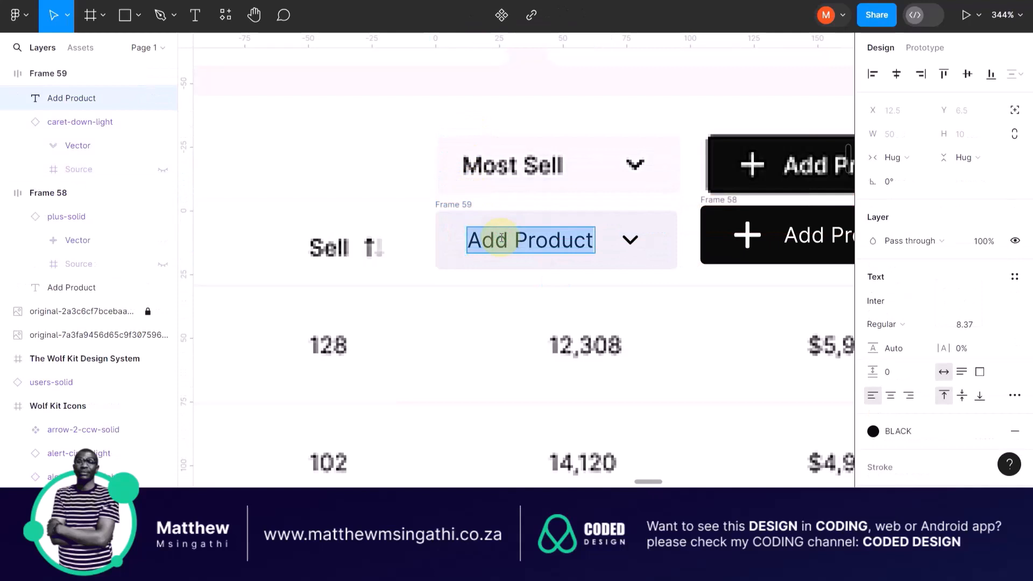
type("Mos")
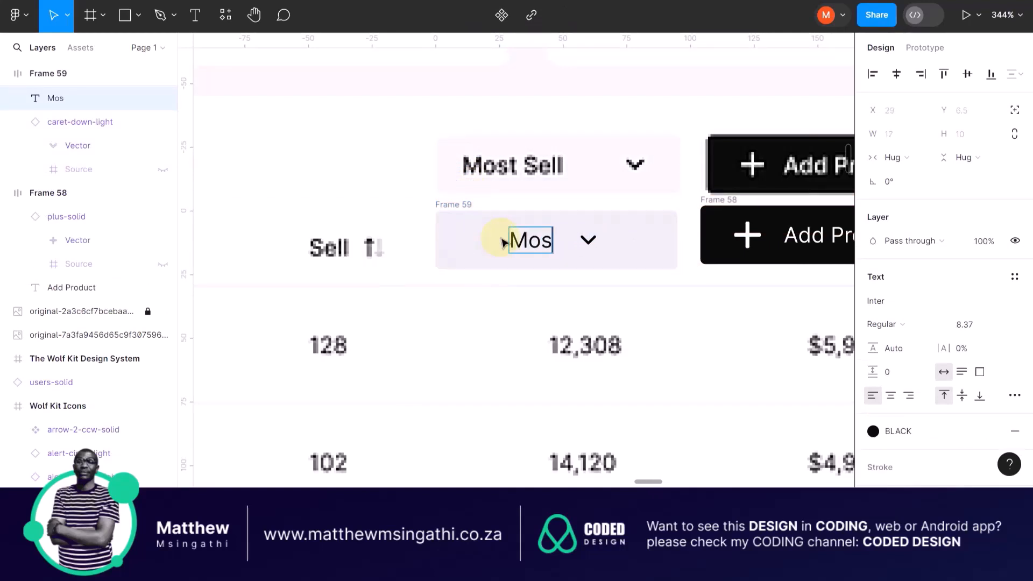
type("t S")
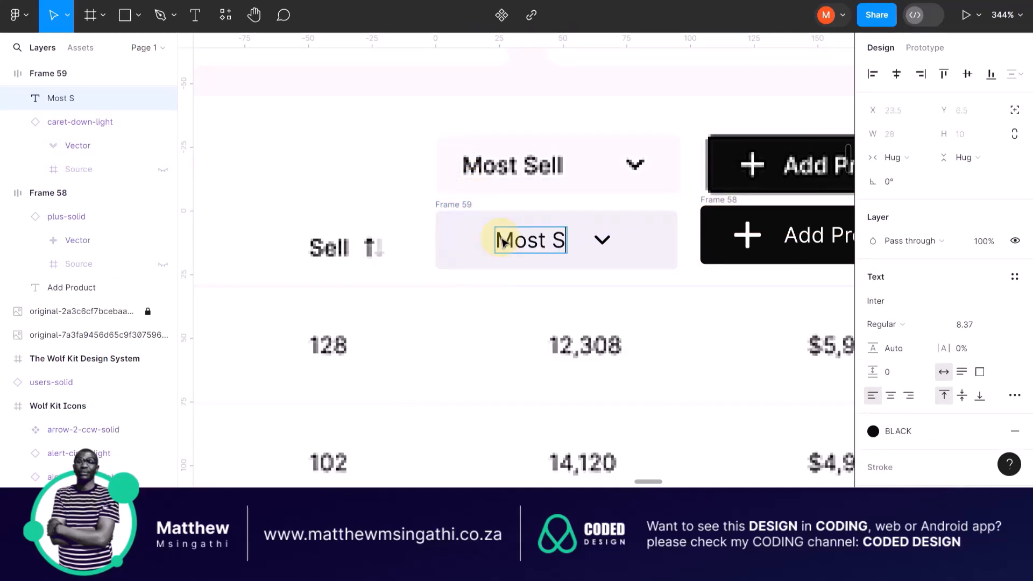
type("ell")
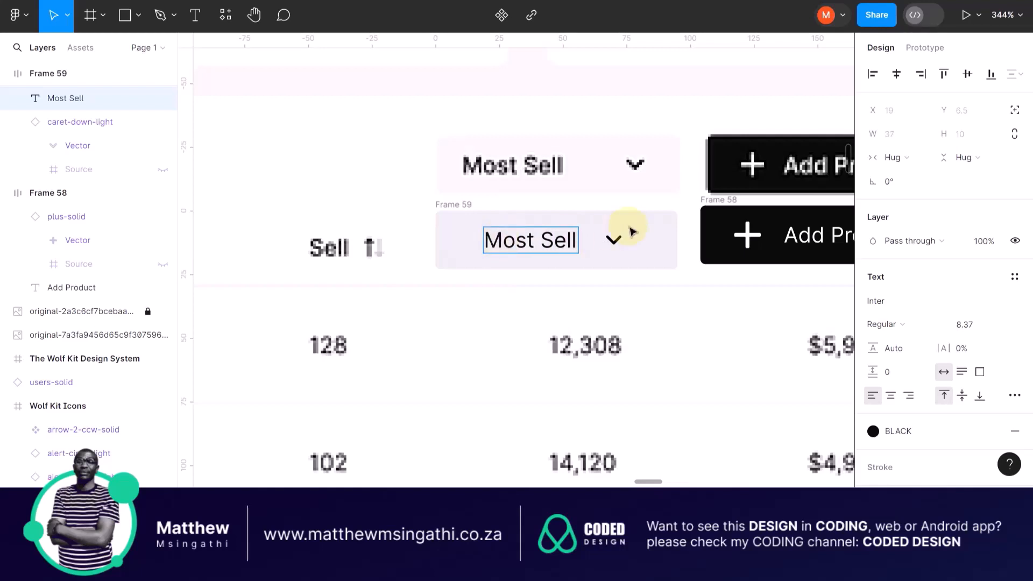
key("Escape")
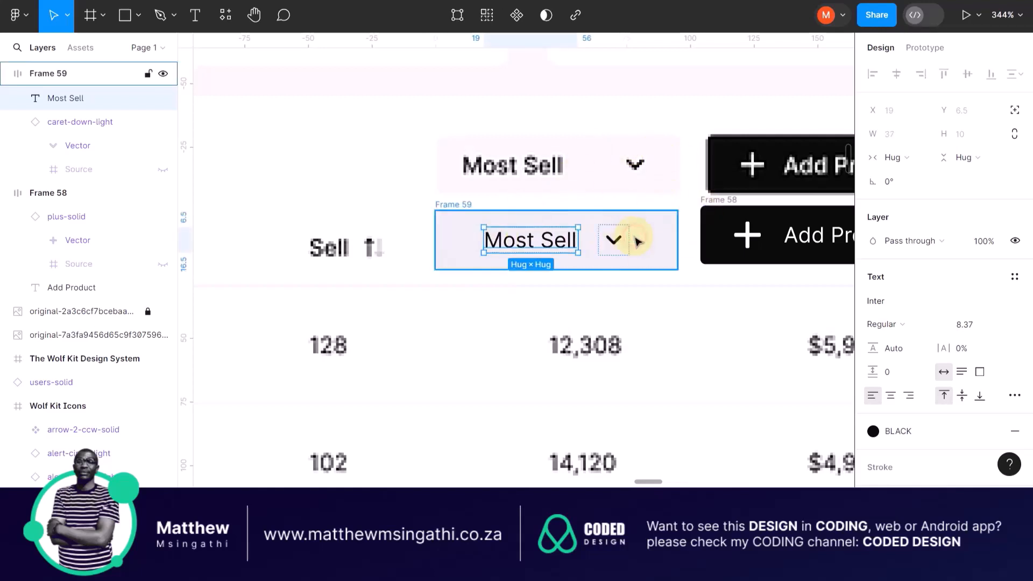
Set the Most Sell frame's auto layout spacing to Auto and move it over the reference dropdown at X 5803, Y -2483
left_click(450, 209)
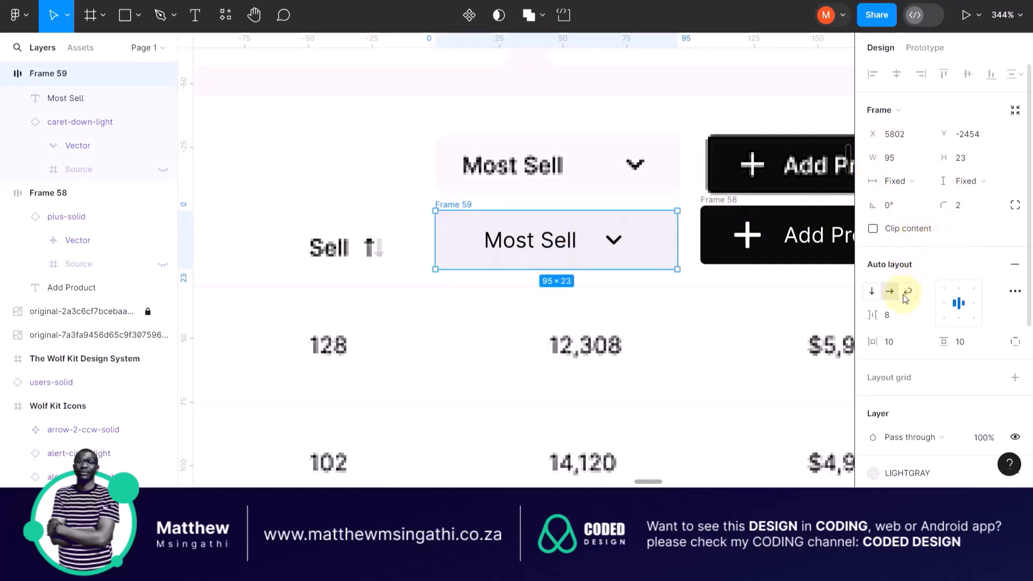
left_click(922, 315)
left_click(894, 333)
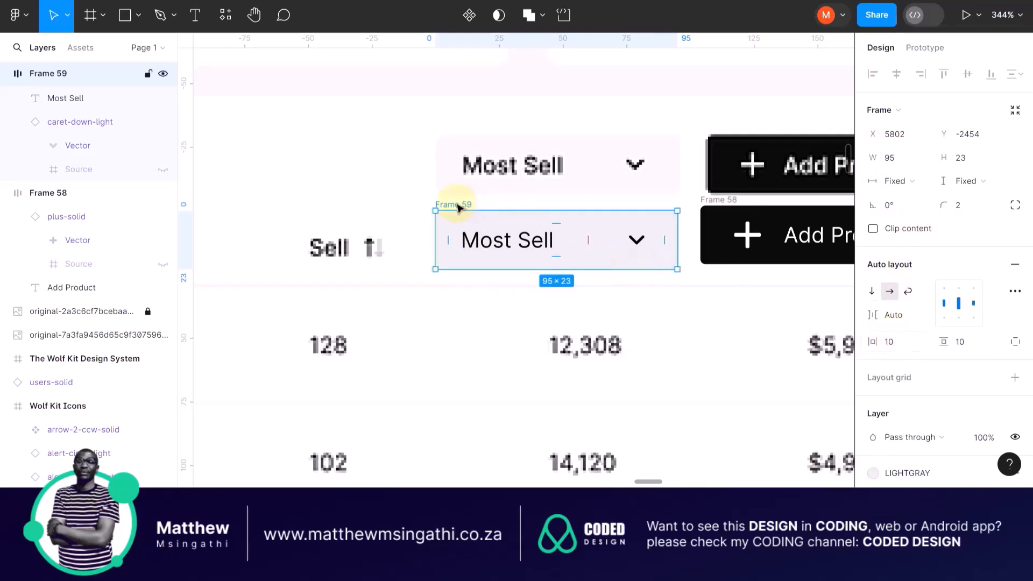
left_click_drag(457, 207, 462, 137)
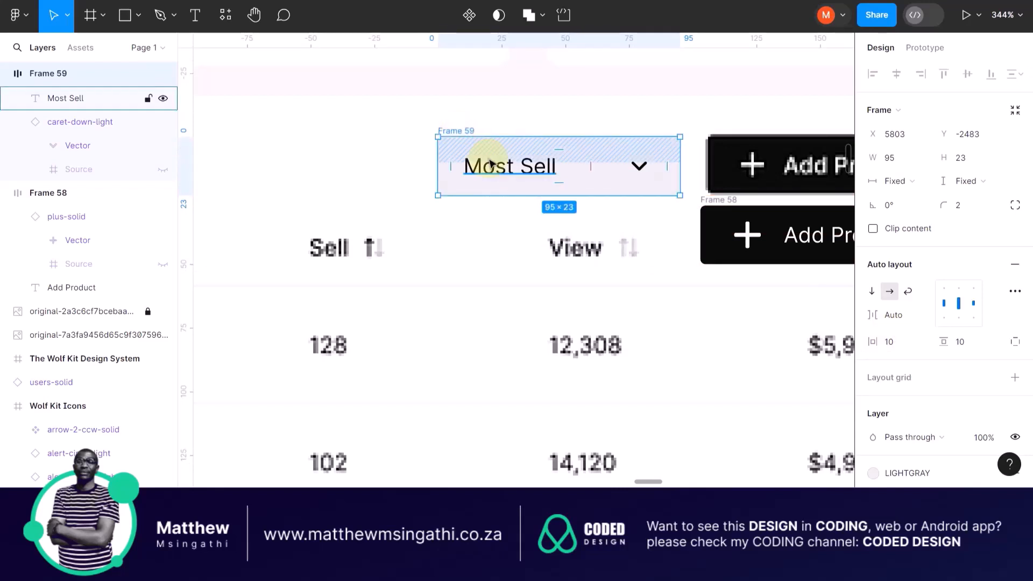
Delete the black Add Product button placed below the reference's Add Product button
scroll(487, 163, "down", 3)
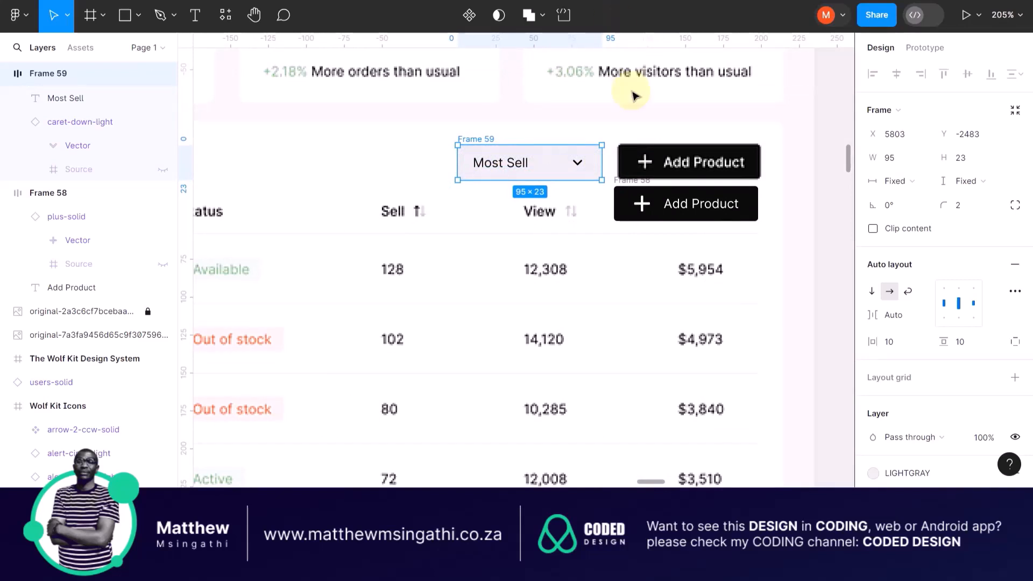
left_click(653, 201)
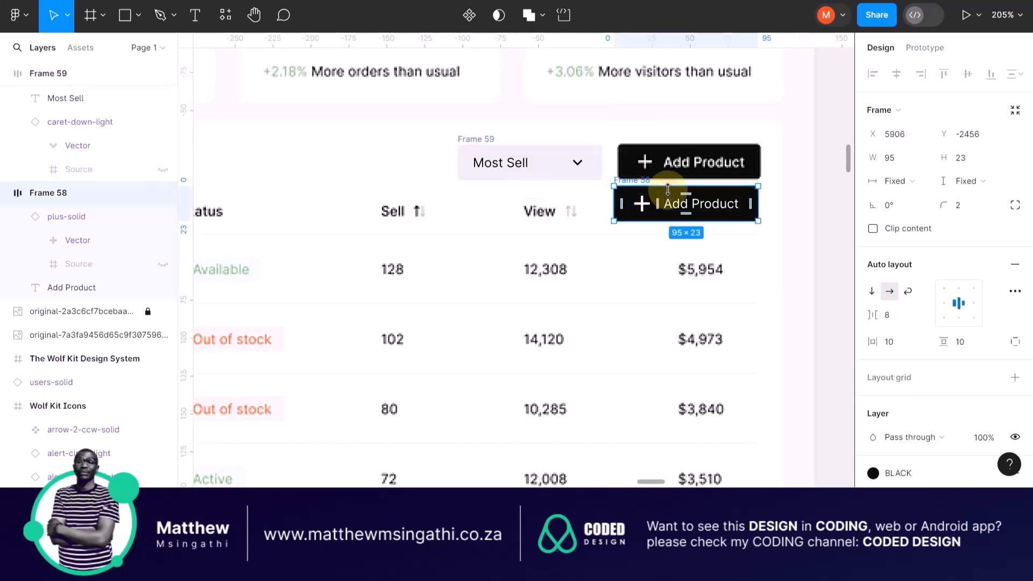
key("Delete")
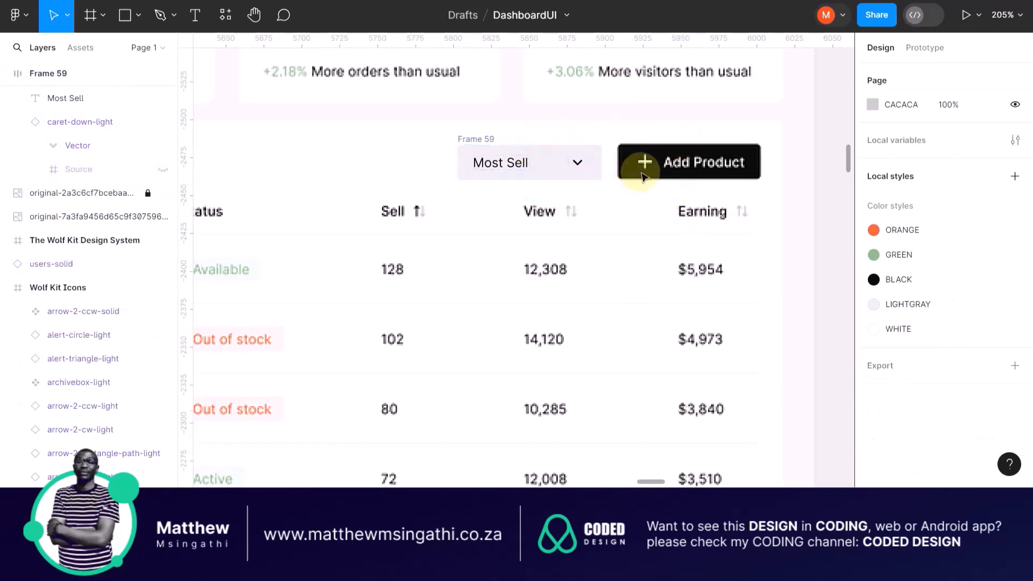
Examine the dashboard reference images, comparing their Most Sell and Add Product controls and the surrounding Products section
scroll(640, 172, "down", 5)
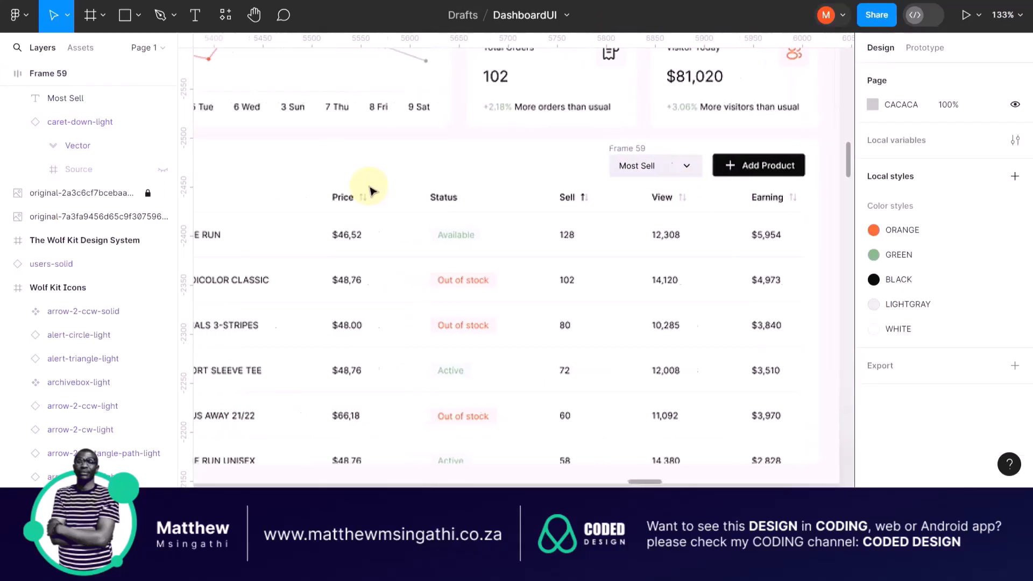
scroll(370, 191, "left", 3)
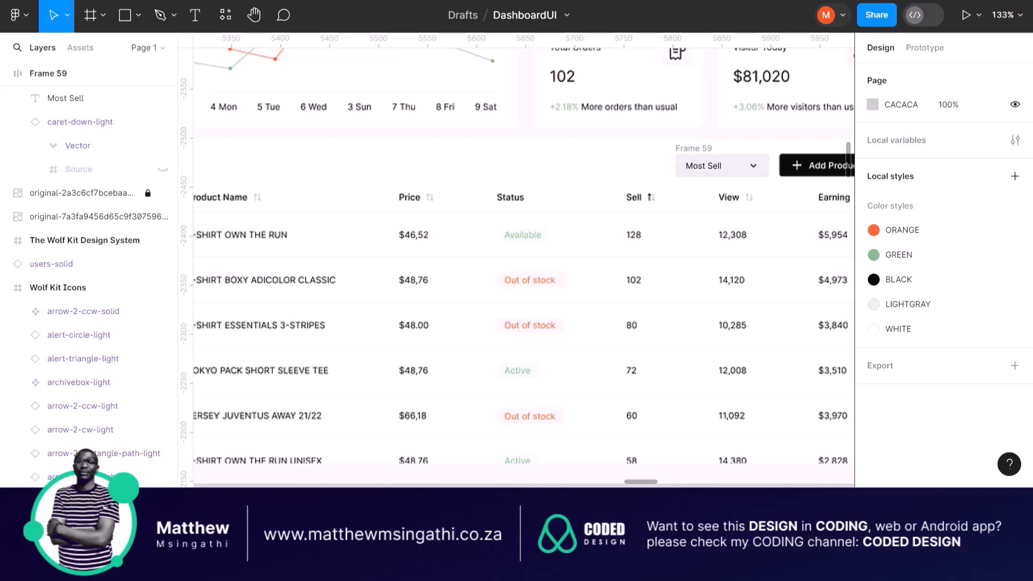
scroll(499, 350, "down", 3)
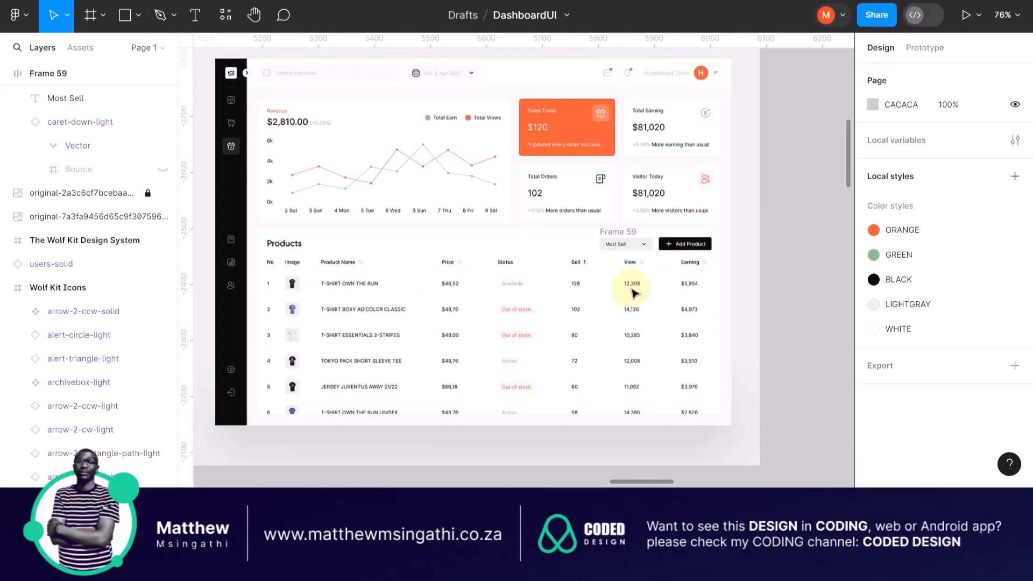
scroll(633, 292, "up", 5)
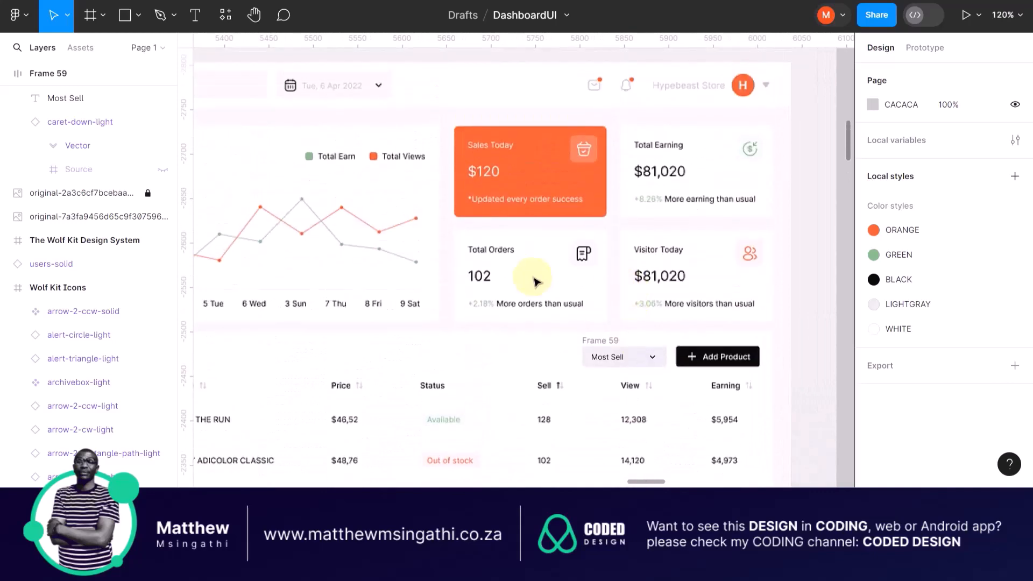
scroll(526, 277, "down", 4)
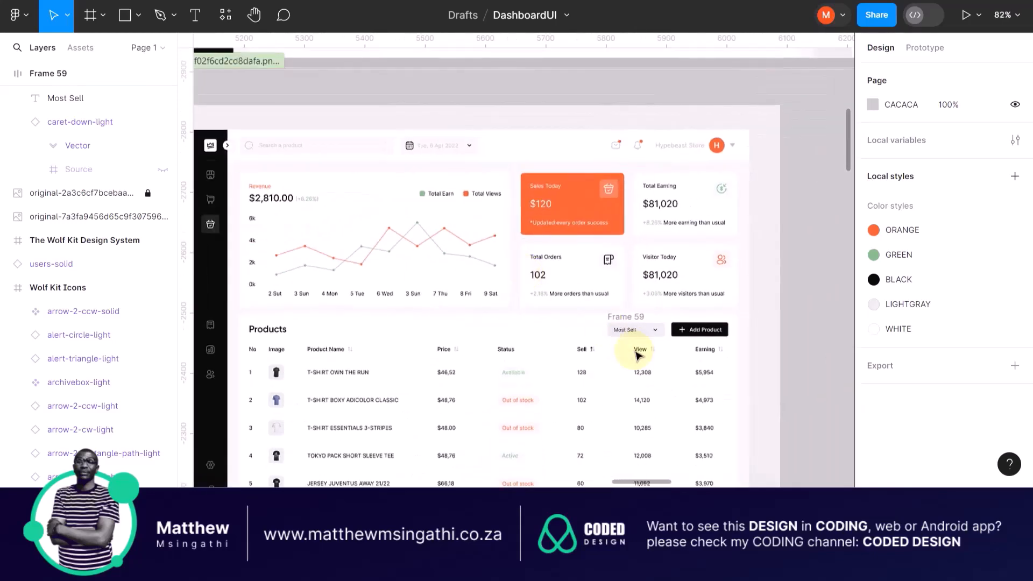
scroll(638, 355, "up", 5)
scroll(637, 355, "right", 2)
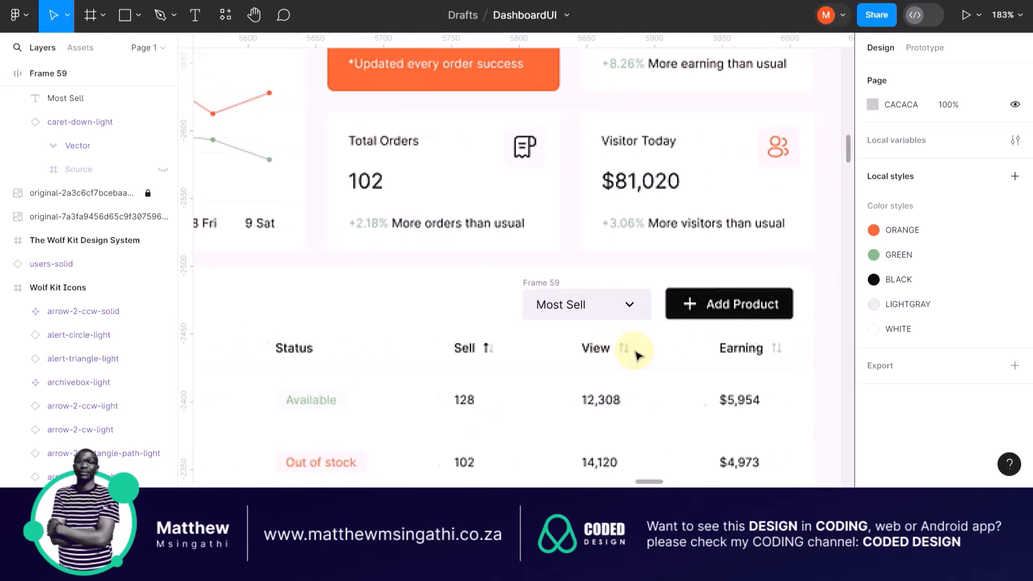
scroll(634, 355, "up", 3)
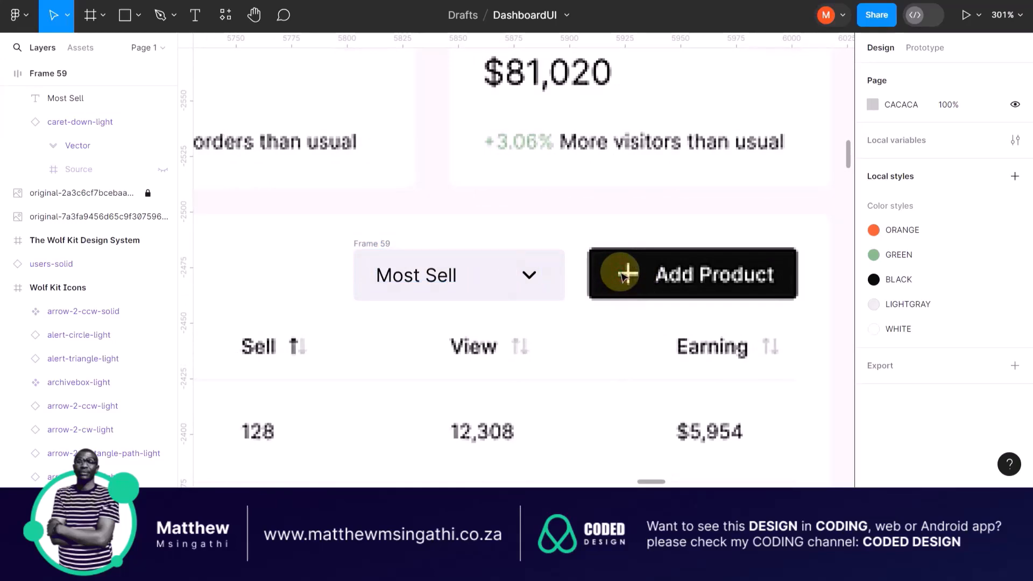
scroll(624, 275, "down", 6)
scroll(623, 276, "up", 4)
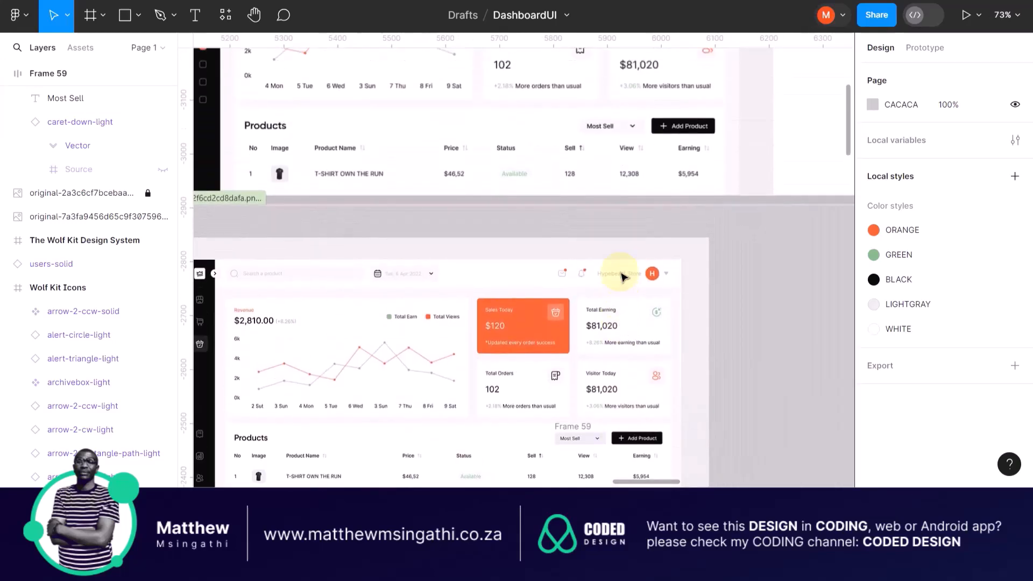
scroll(601, 215, "down", 4)
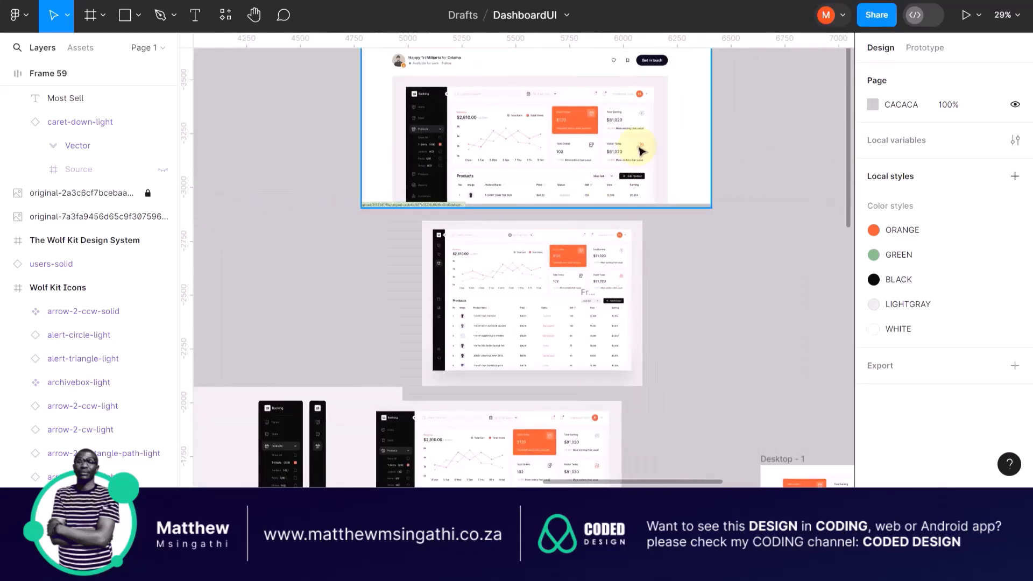
scroll(595, 253, "up", 4)
scroll(595, 253, "down", 5)
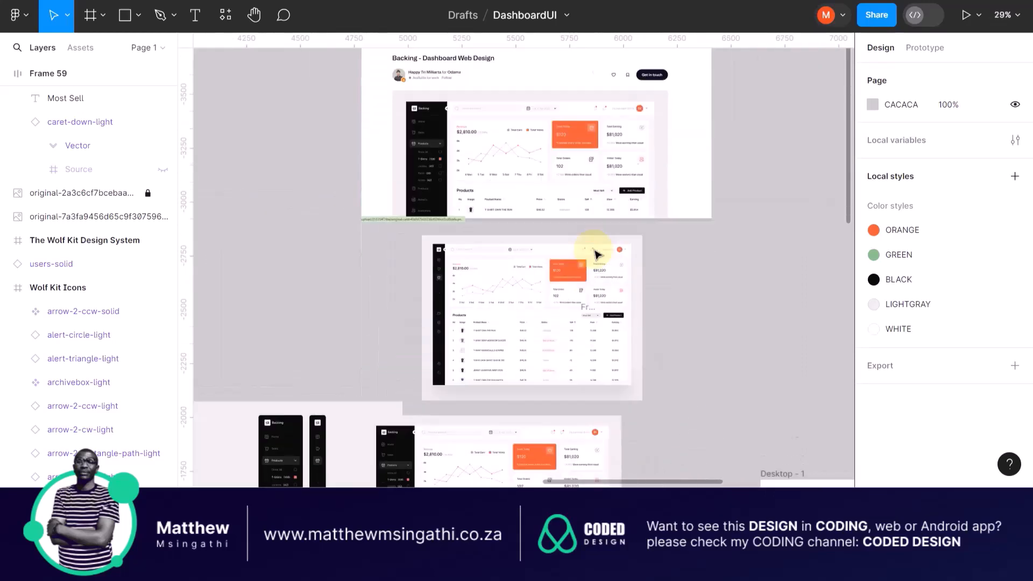
scroll(588, 389, "down", 2)
scroll(588, 391, "up", 5)
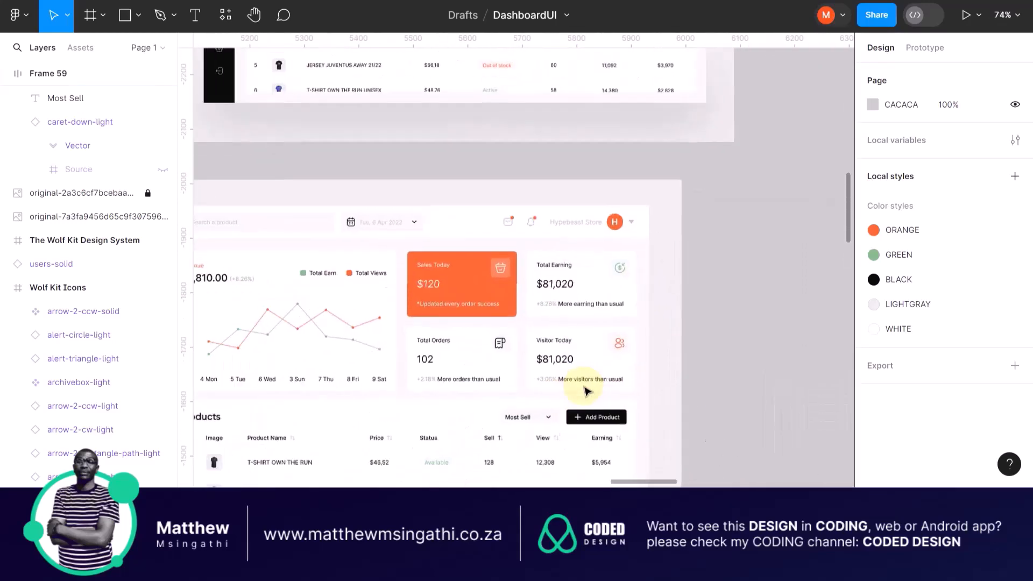
Shift the lower dashboard reference image to X 4775, Y -2097 and deselect it
double_click(587, 425)
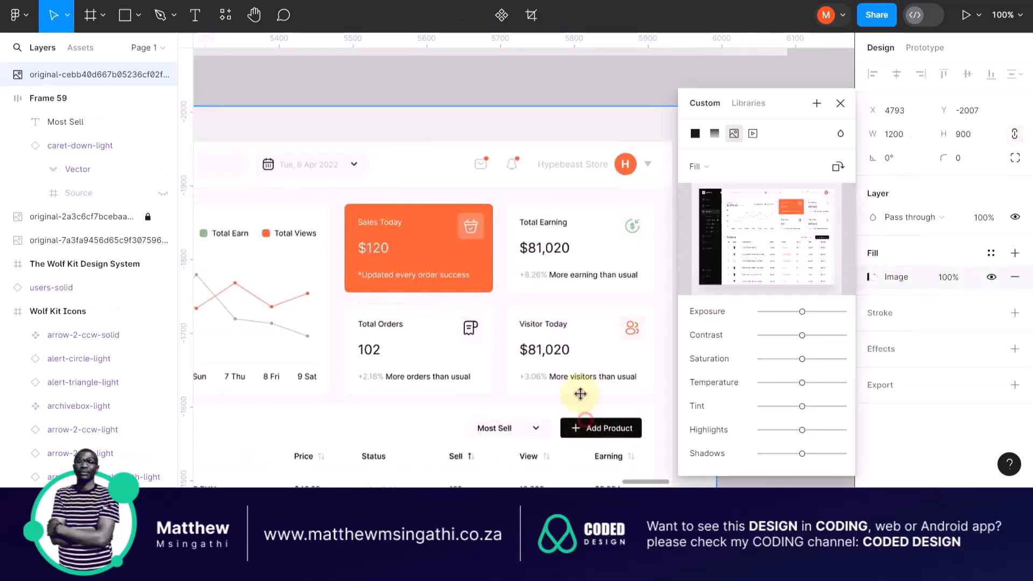
scroll(578, 377, "down", 2)
left_click(841, 108)
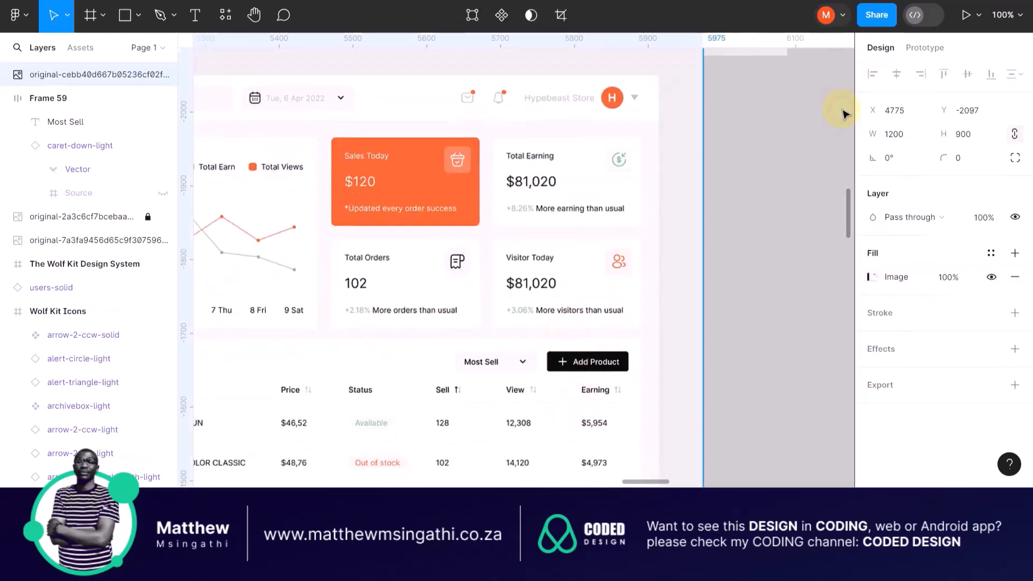
scroll(640, 182, "down", 5)
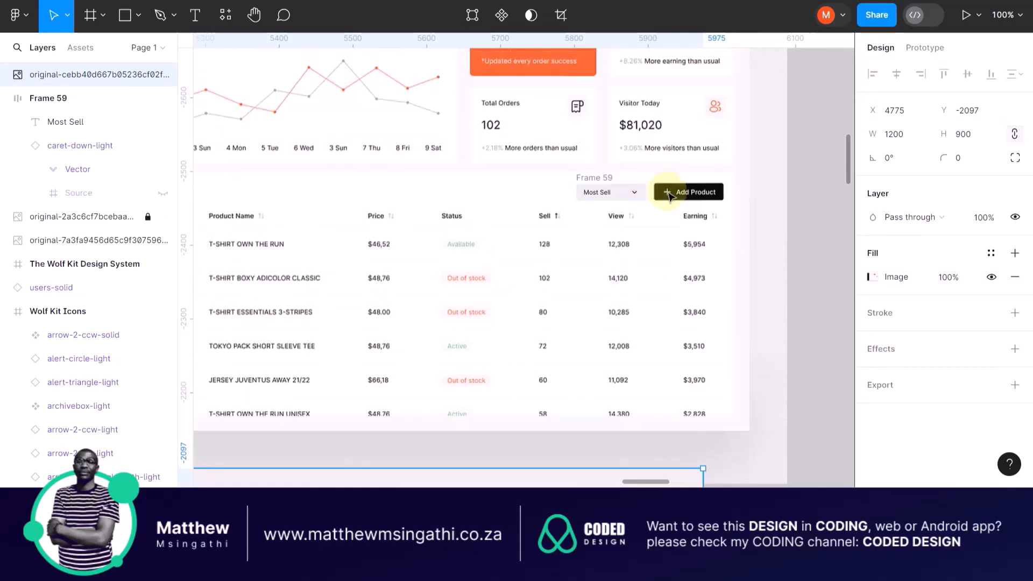
scroll(665, 195, "up", 5)
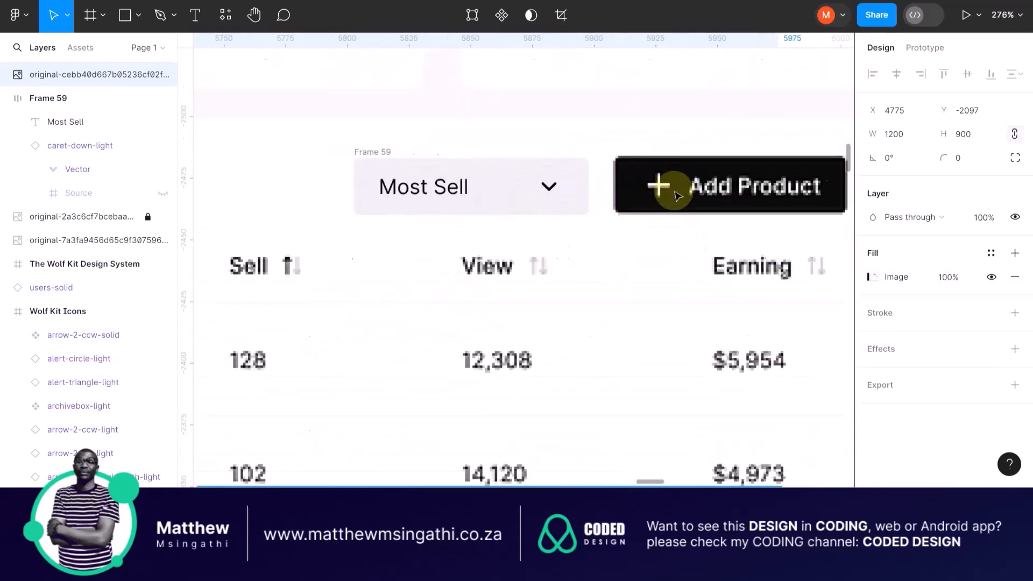
scroll(646, 182, "up", 5)
key("Escape")
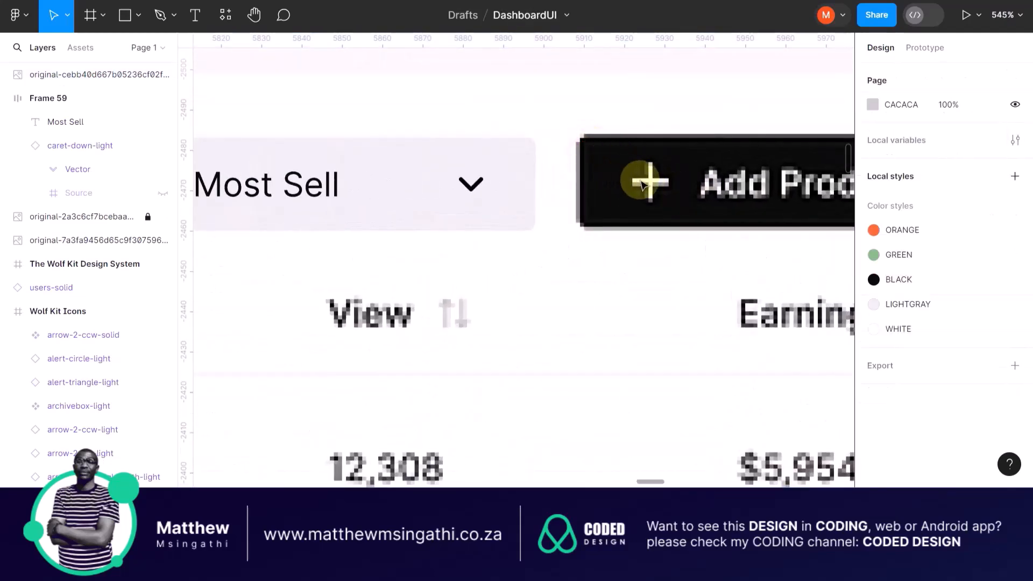
Move the Most Sell frame just below the reference's Most Sell dropdown
scroll(650, 179, "down", 3)
left_click_drag(570, 168, 554, 208)
left_click(672, 166)
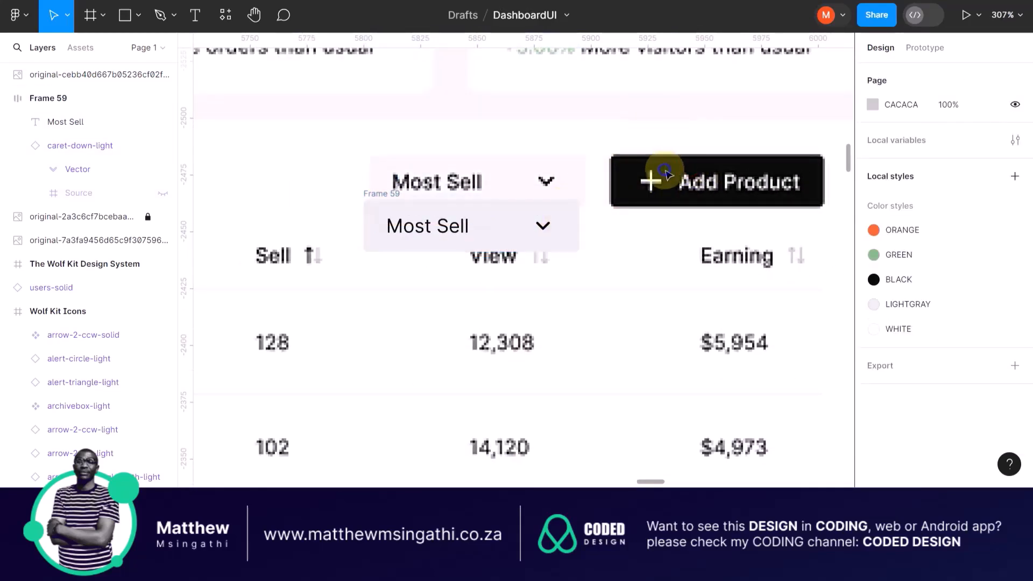
Unlock the collapsed-sidebar dashboard reference image and try to move it, then undo the move
right_click(665, 171)
left_click(606, 156)
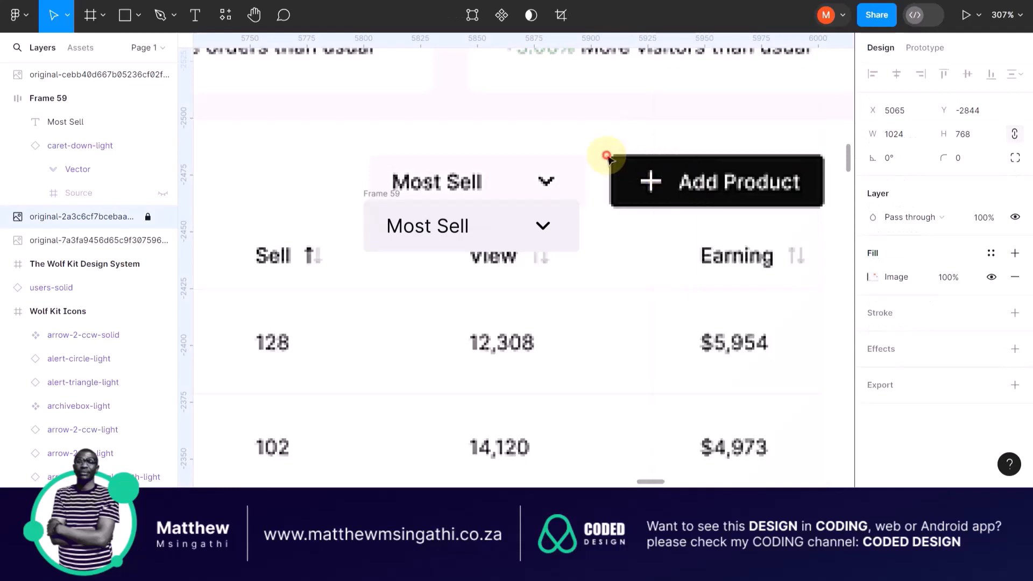
left_click(148, 216)
left_click_drag(694, 143, 410, 120)
key("ctrl+z")
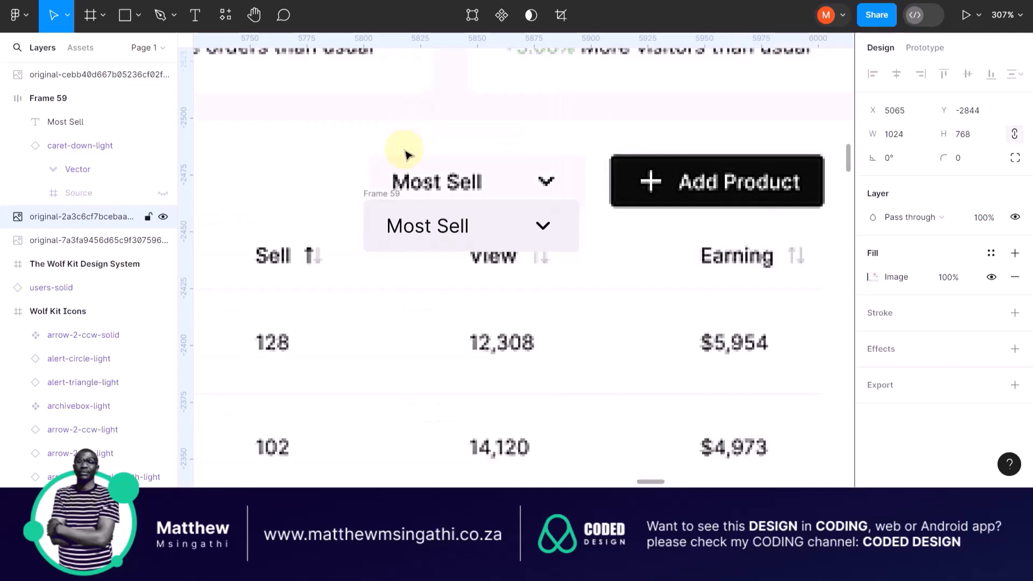
scroll(407, 155, "down", 5)
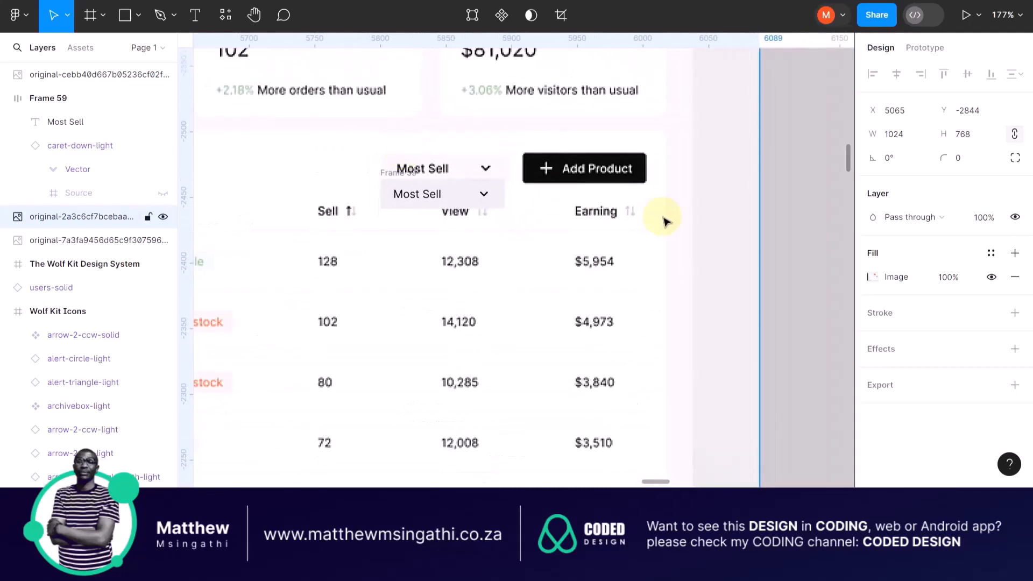
Undo the recent changes step by step until the deleted Add Product button is restored
key("ctrl+z")
key("ctrl+z")
key("ctrl+z")
key("ctrl+z")
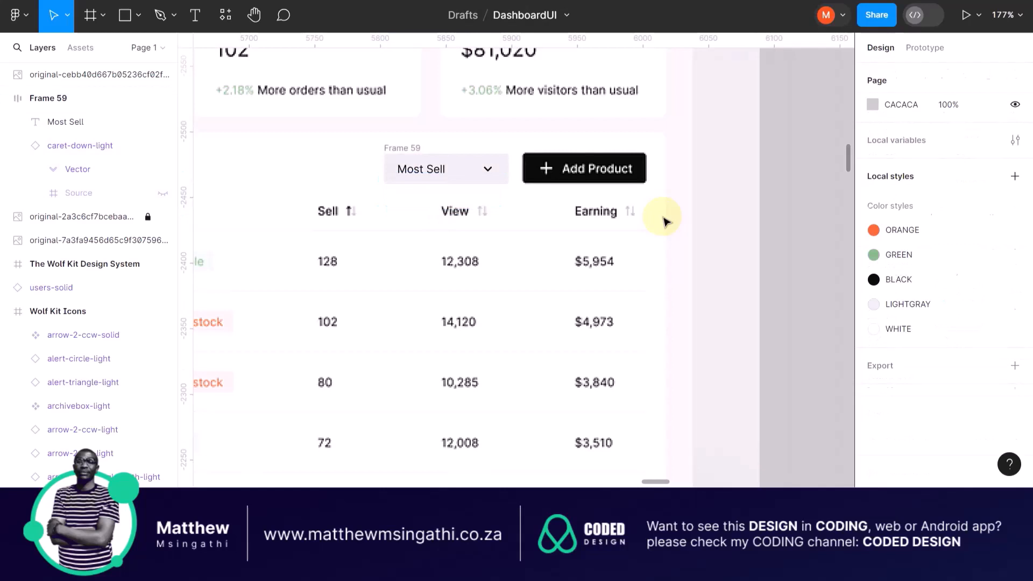
key("ctrl+z")
key("ctrl+z")
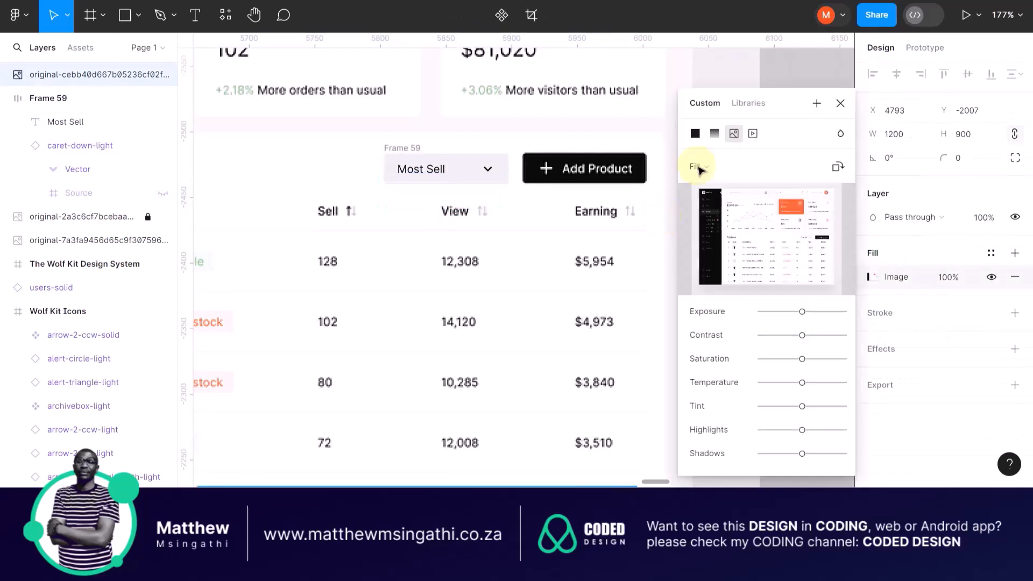
left_click(840, 102)
left_click(805, 133)
key("ctrl+z")
key("ctrl+z")
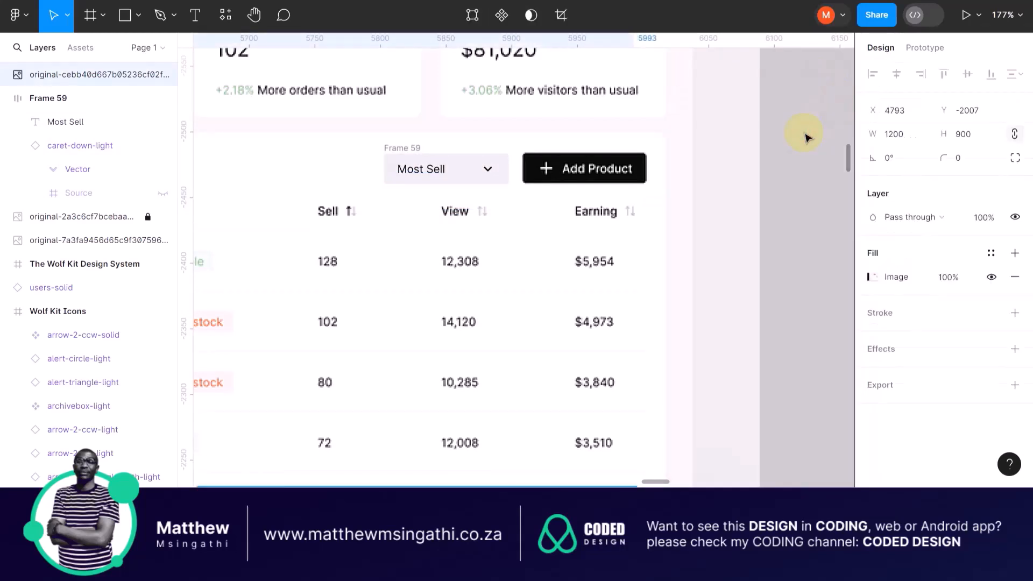
left_click(669, 182)
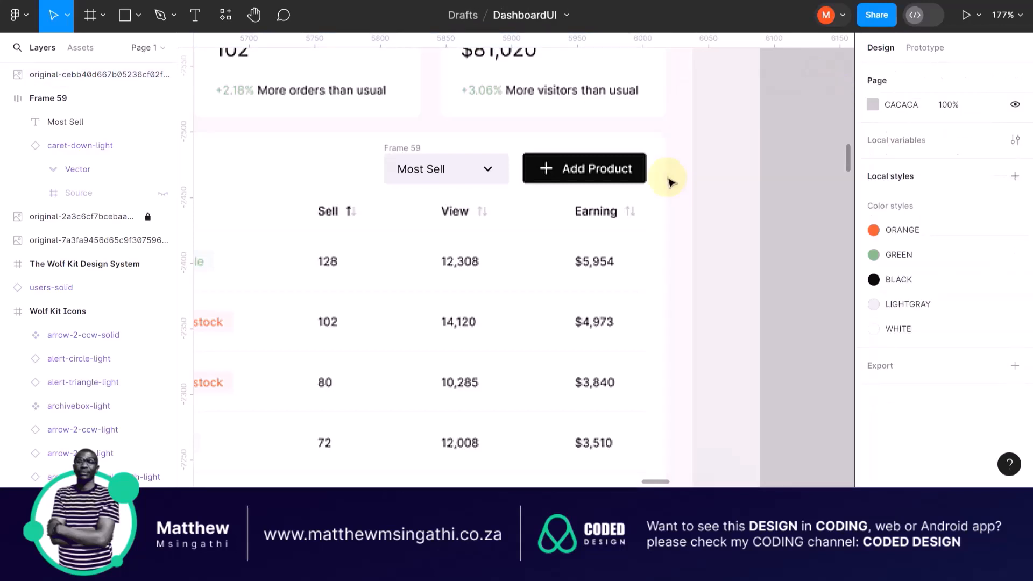
key("ctrl+z")
Move the Add Product button over the reference button at X 5907, Y -2483, level with the Most Sell frame
scroll(468, 174, "up", 5)
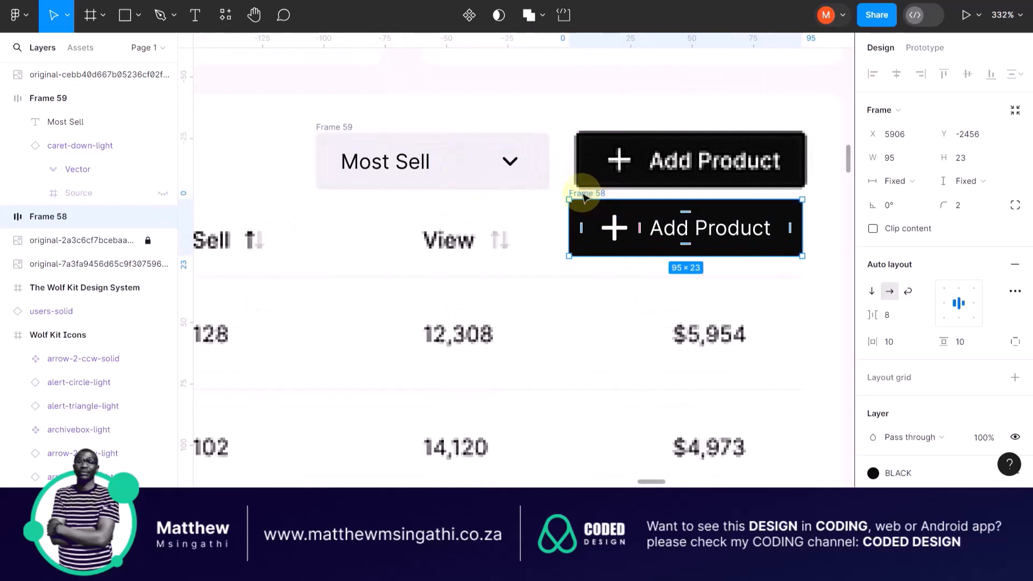
left_click_drag(586, 196, 588, 138)
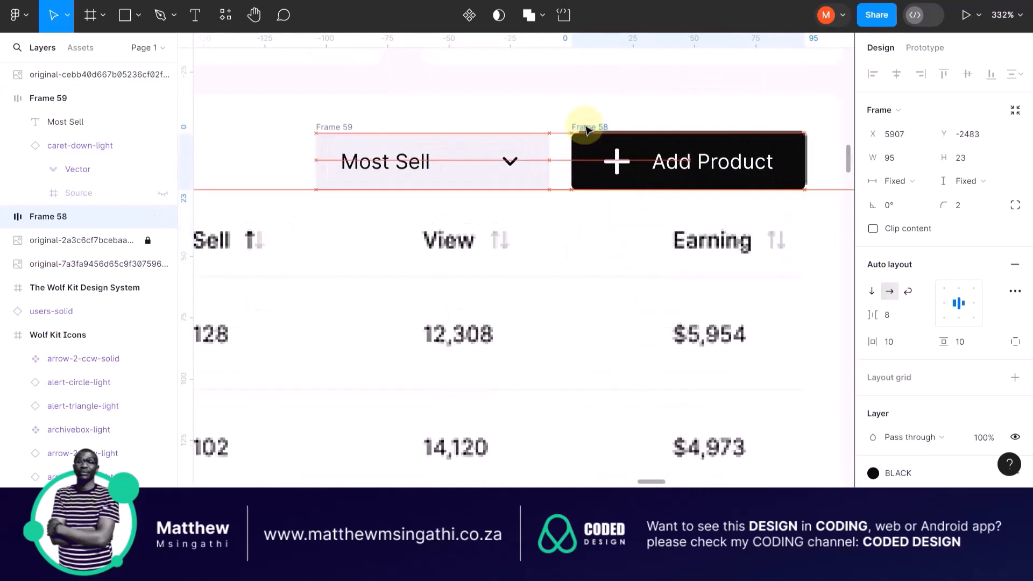
scroll(484, 240, "down", 6)
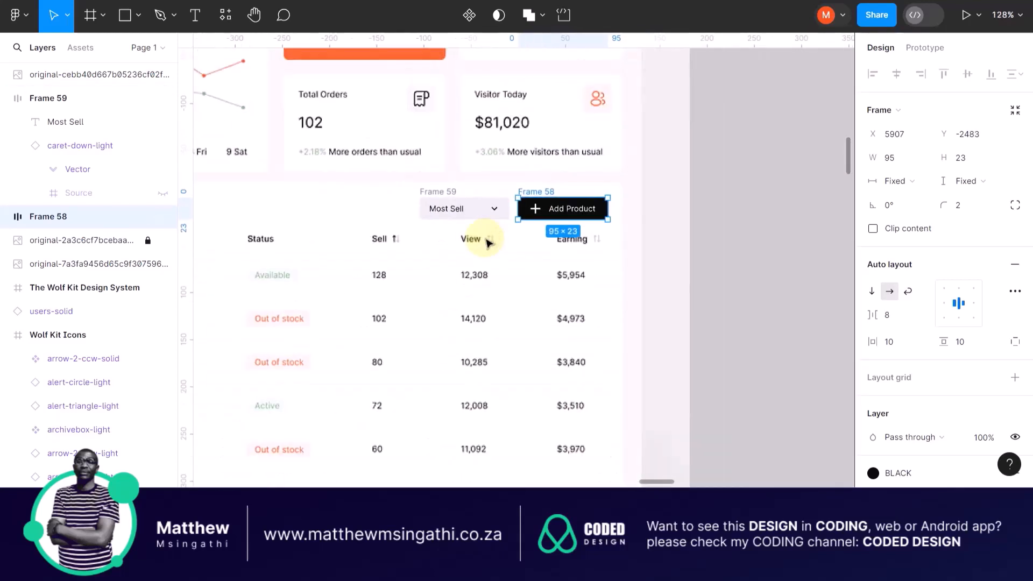
Add a text layer reading "Products" just beside the reference dashboard's Products heading
scroll(357, 283, "left", 5)
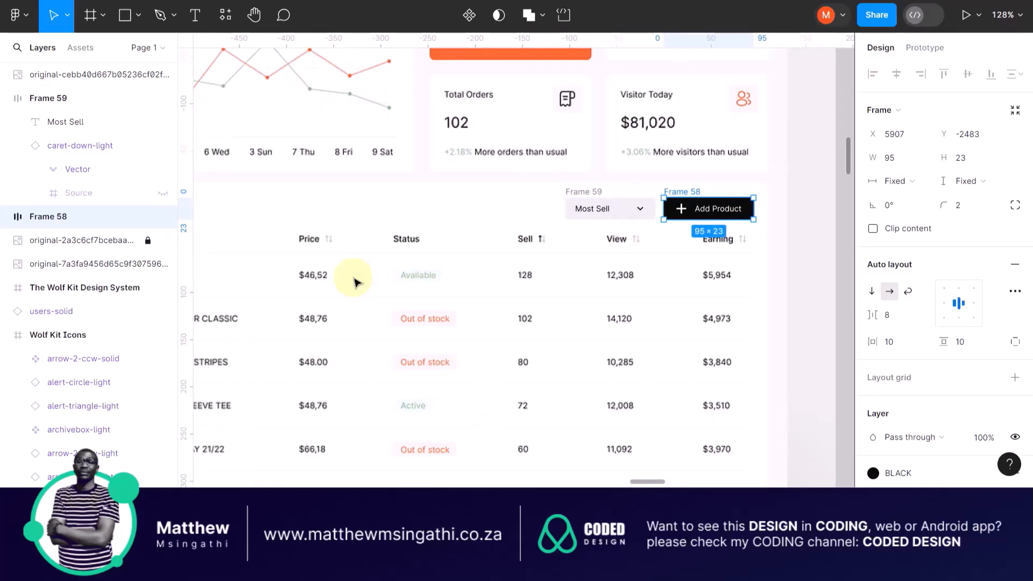
scroll(355, 280, "left", 10)
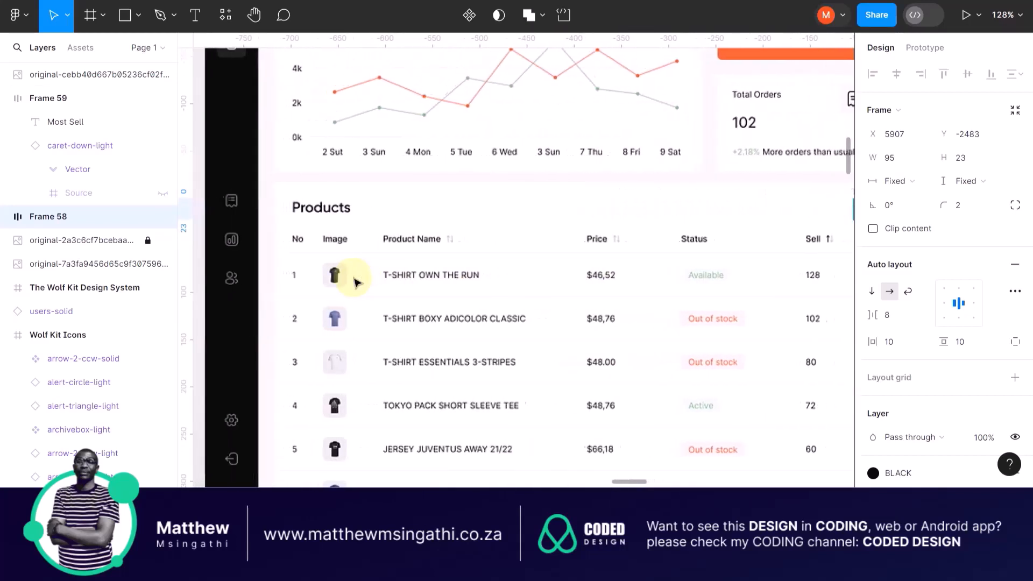
scroll(323, 196, "up", 10)
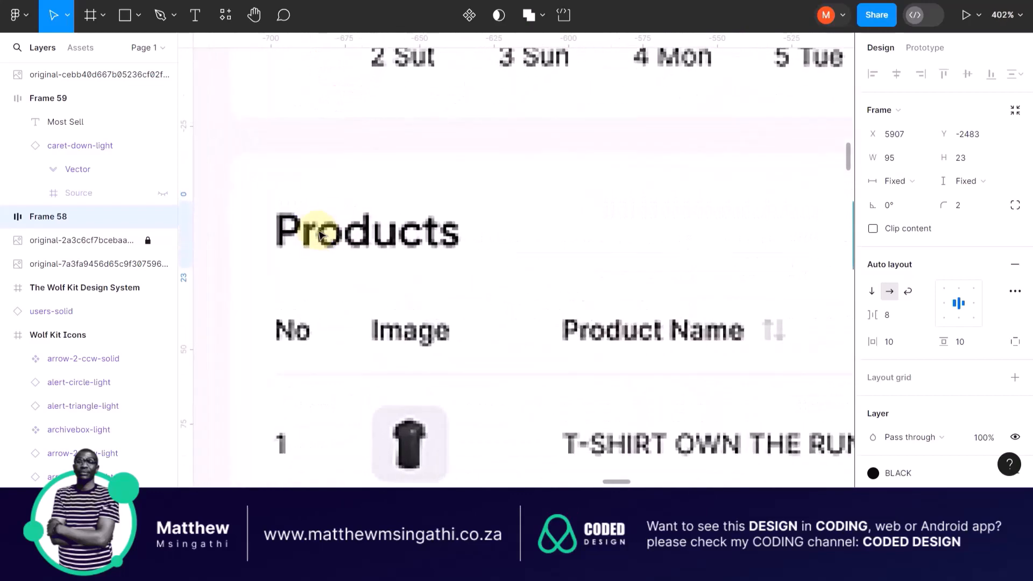
left_click(195, 15)
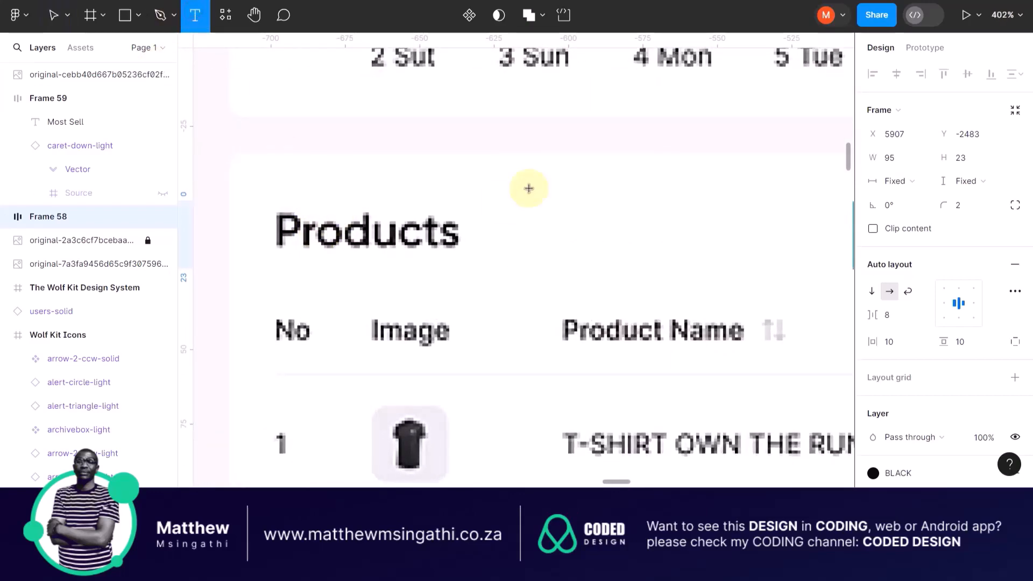
left_click(489, 211)
type("P")
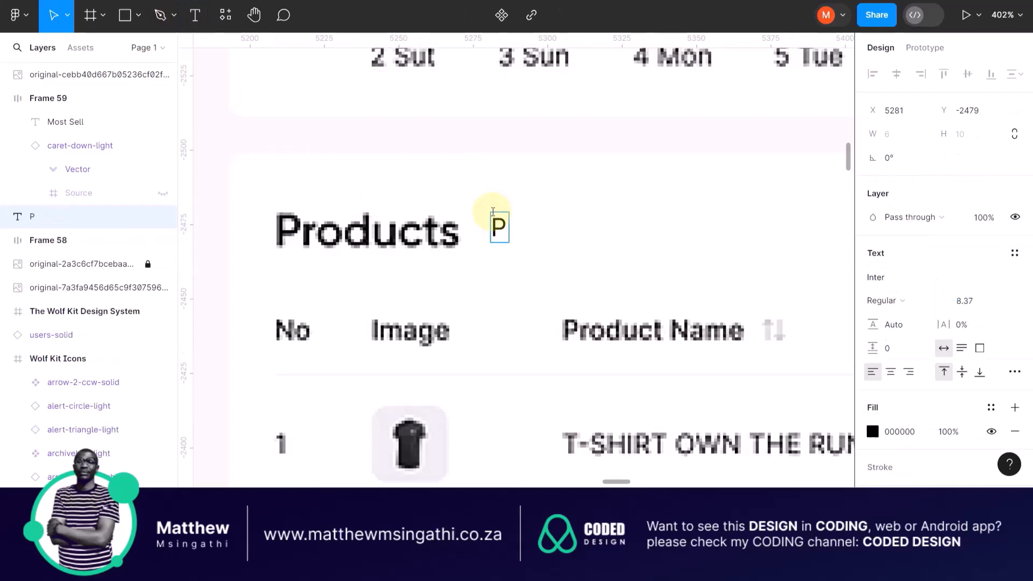
type("roducts")
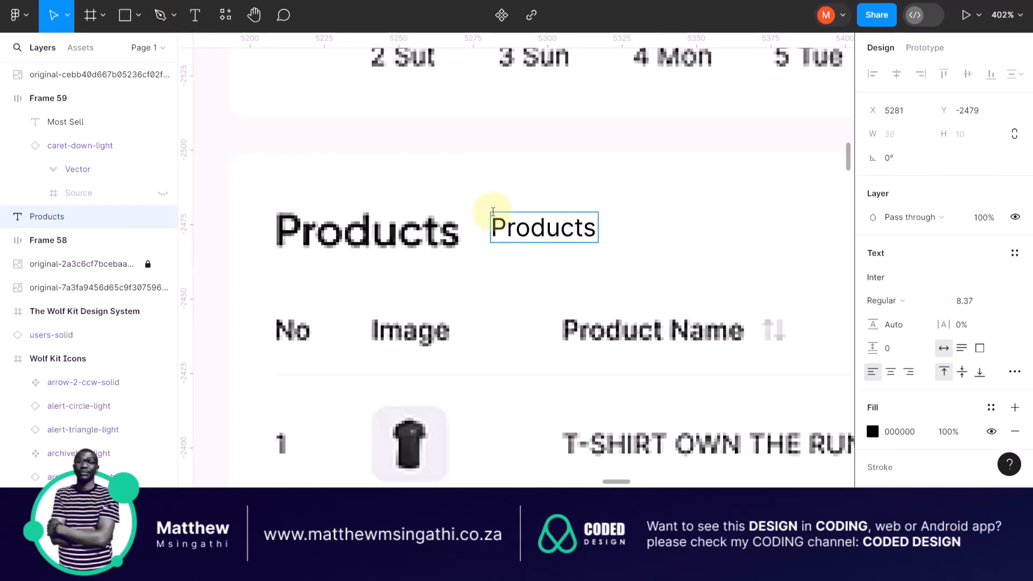
key("Escape")
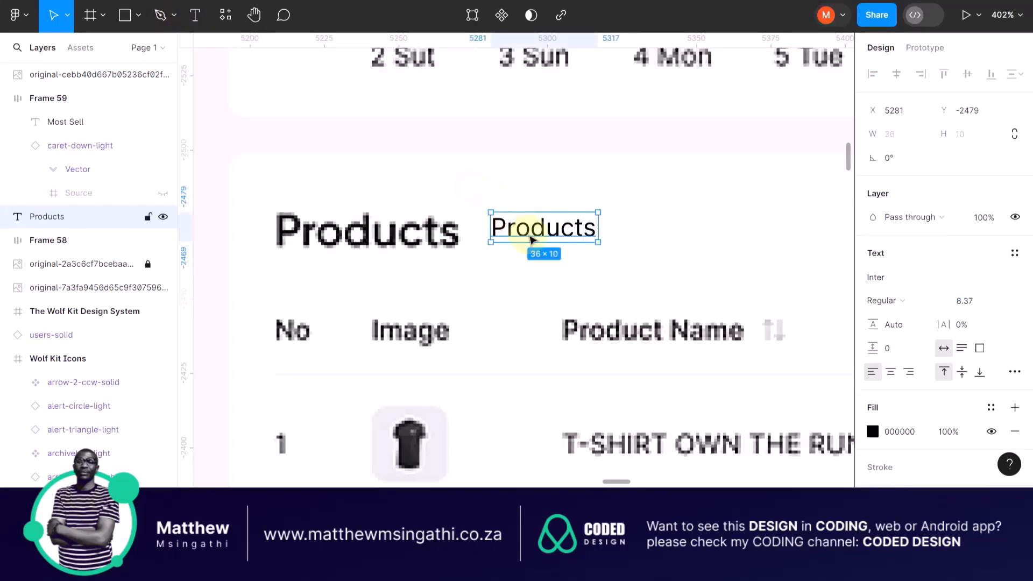
Nudge the new Products text to X 5280, Y -2478 and replace its fill with the BLACK colour style
key("k")
left_click_drag(531, 239, 529, 242)
key("v")
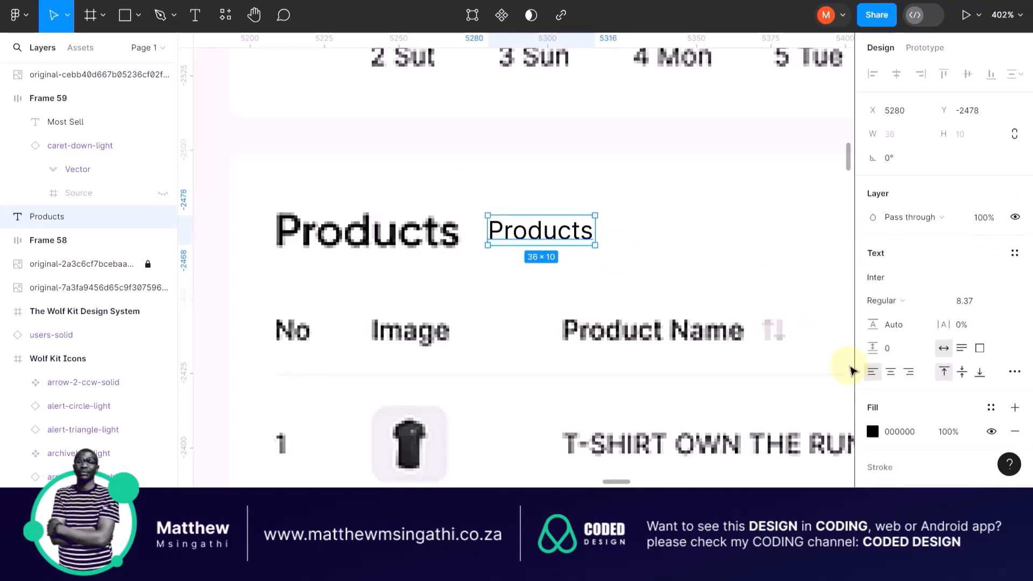
left_click(1020, 430)
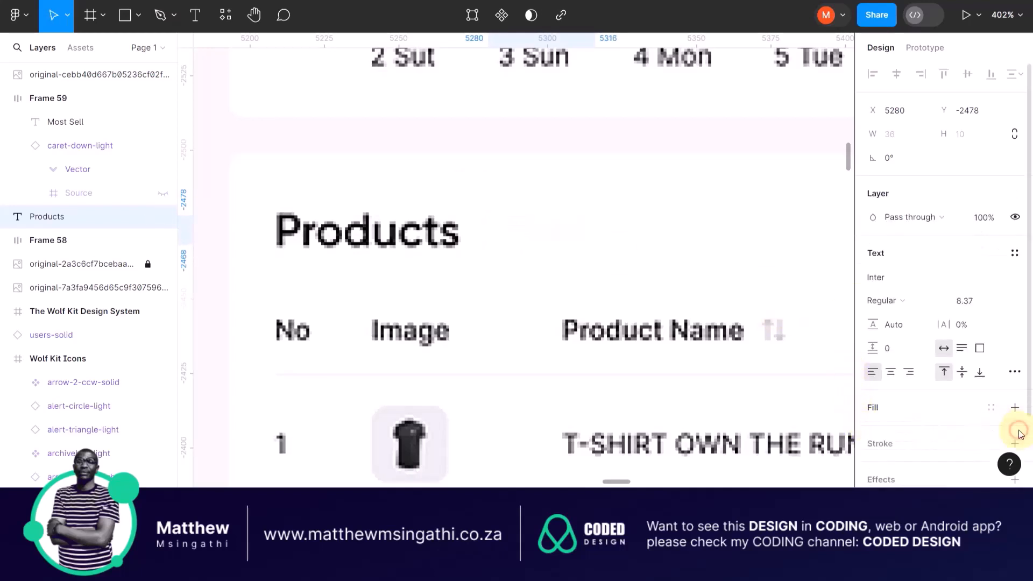
left_click(990, 407)
left_click(695, 410)
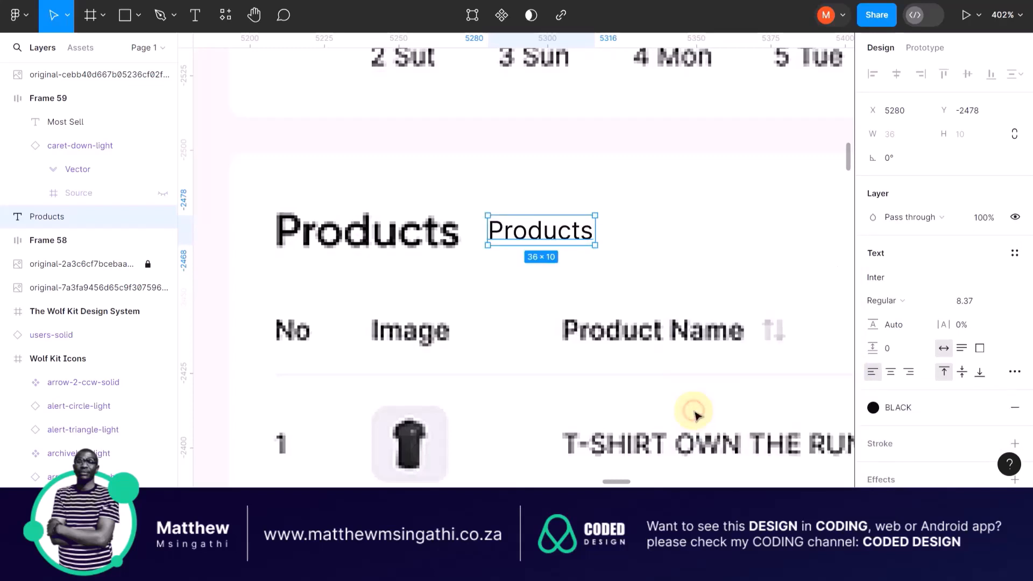
Move the Products text over the reference heading, scale it to about 60 × 17, and position it at X 5210, Y -2483
left_click_drag(526, 231, 320, 245)
scroll(303, 241, "up", 3)
scroll(303, 241, "up", 2)
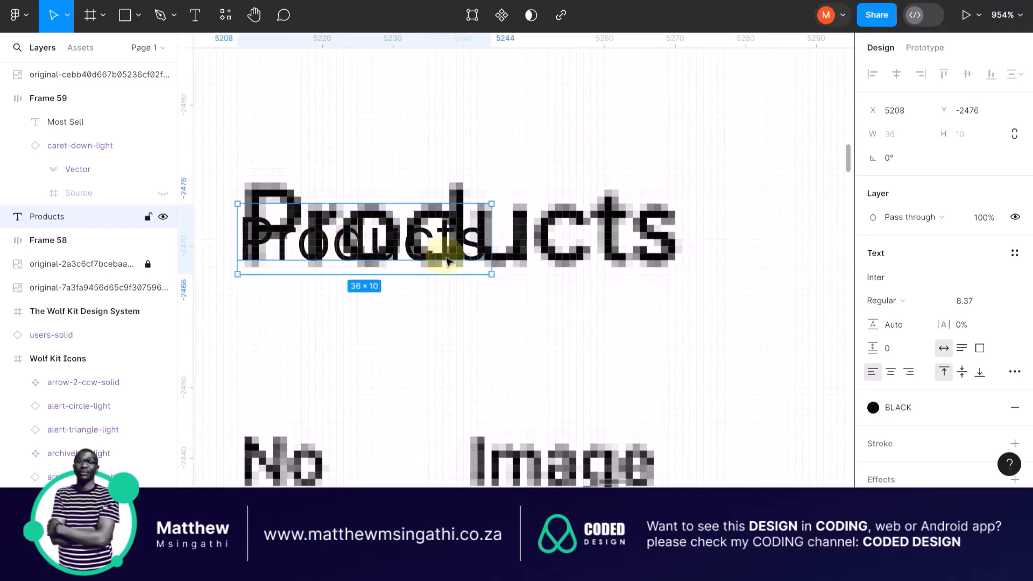
key("k")
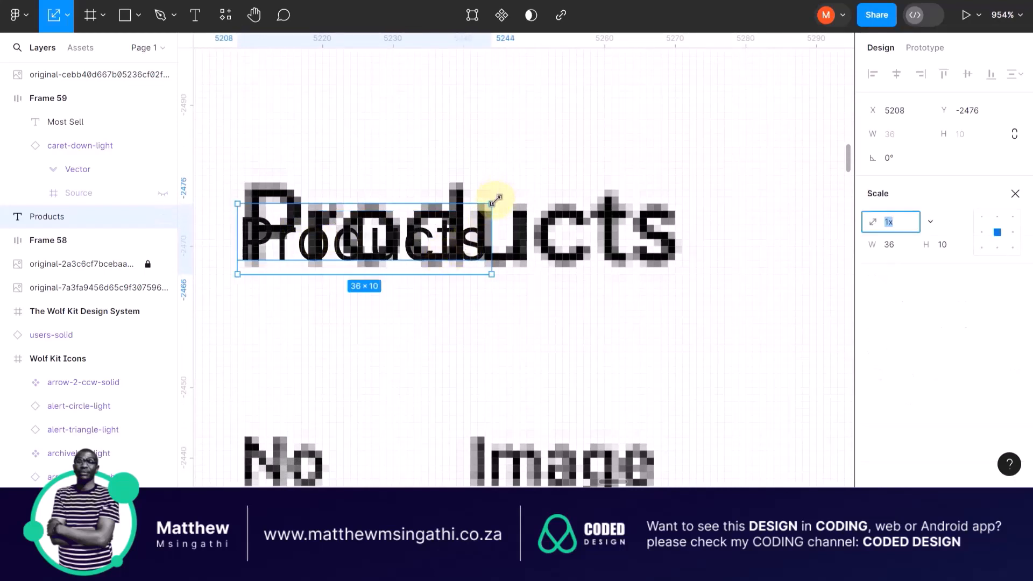
left_click_drag(495, 199, 670, 161)
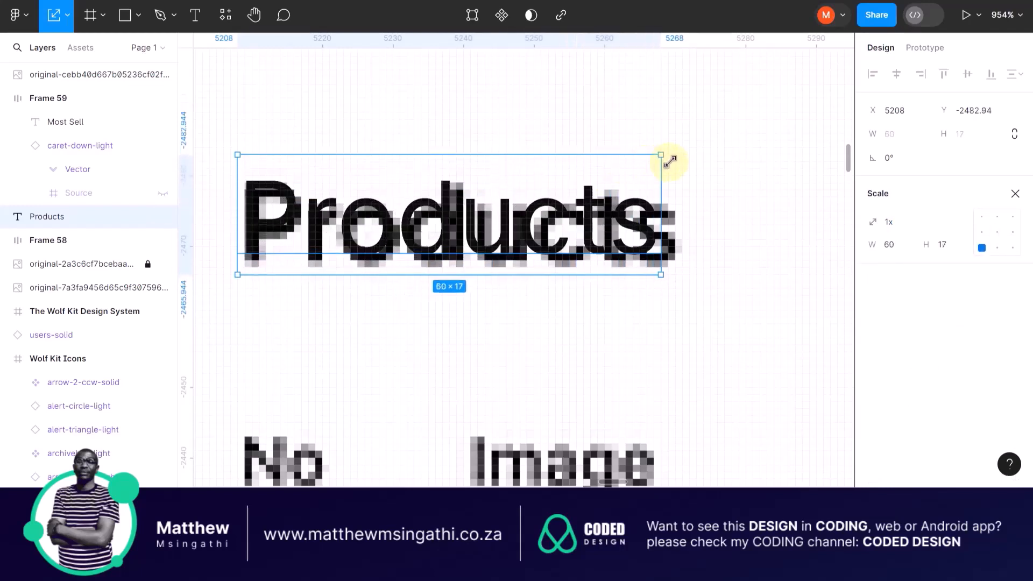
mouse_move(473, 219)
left_mouse_down()
mouse_move(487, 240)
mouse_move(484, 221)
left_mouse_up()
Wrap the Most Sell dropdown and Add Product button in a horizontal auto layout frame with centred alignment
scroll(483, 222, "down", 3)
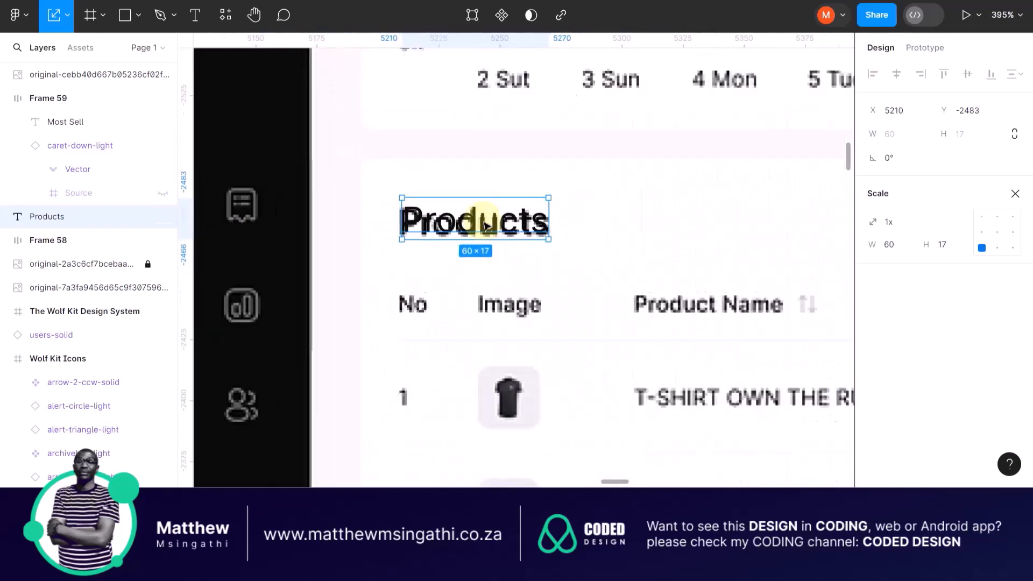
scroll(484, 225, "down", 5)
scroll(619, 247, "right", 4)
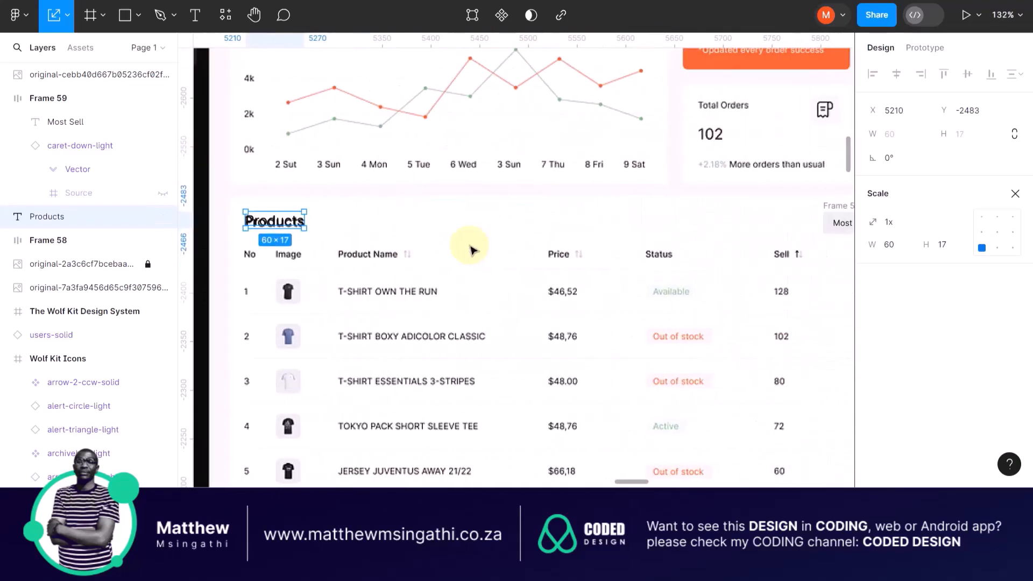
scroll(472, 250, "right", 5)
scroll(766, 273, "right", 2)
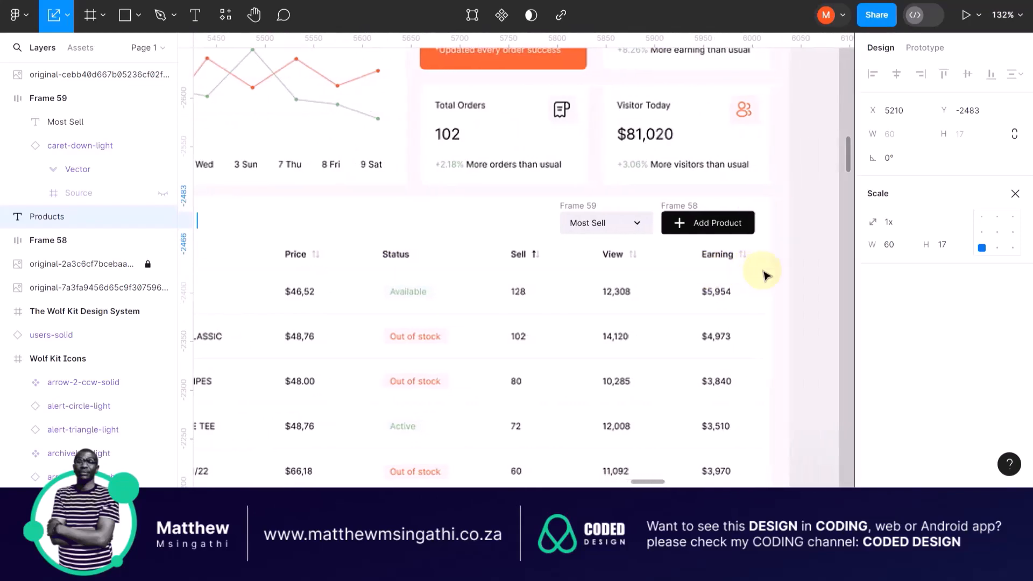
scroll(676, 256, "up", 5)
left_click(479, 175)
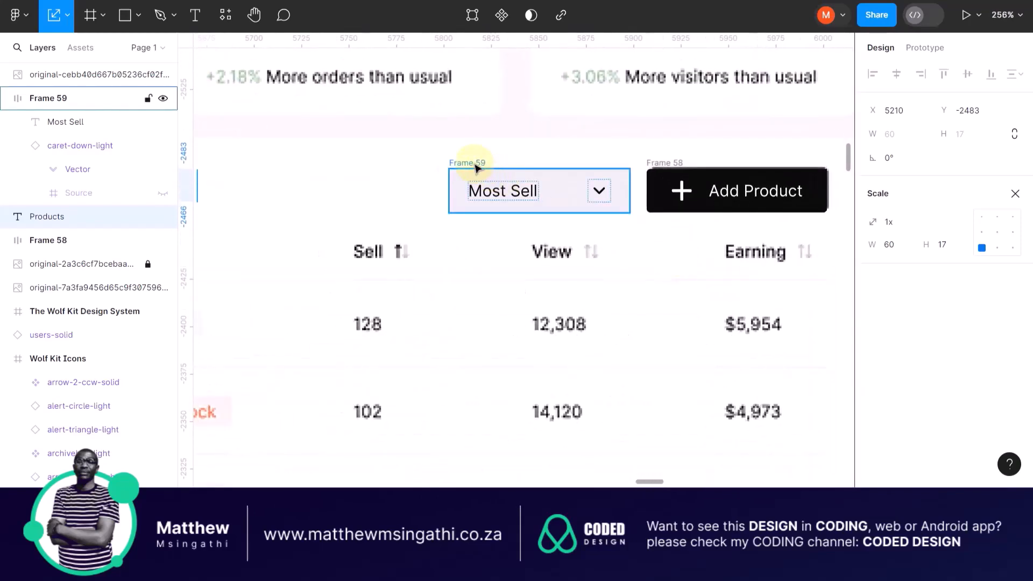
left_click(667, 168, "shift")
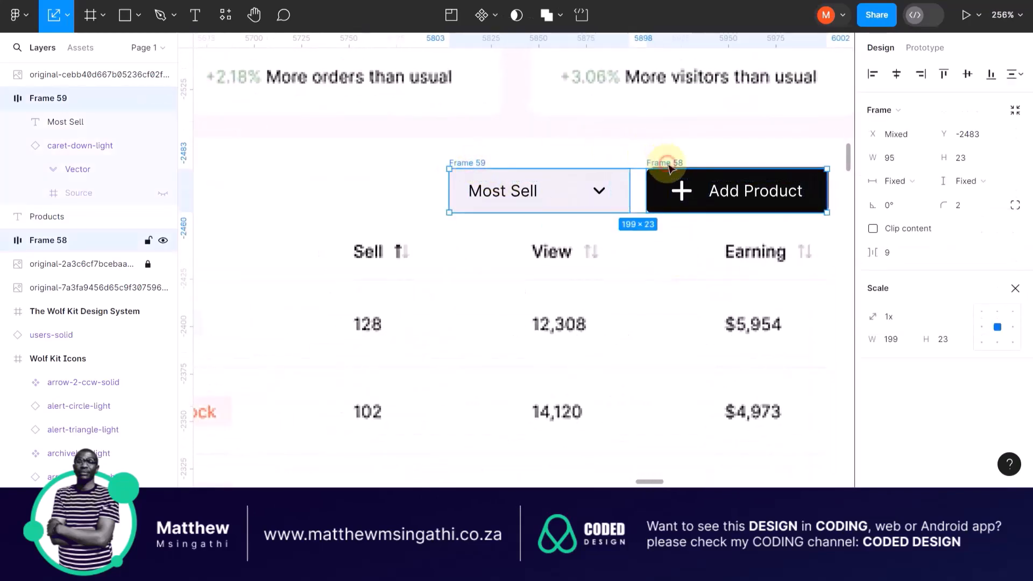
key("shift+a")
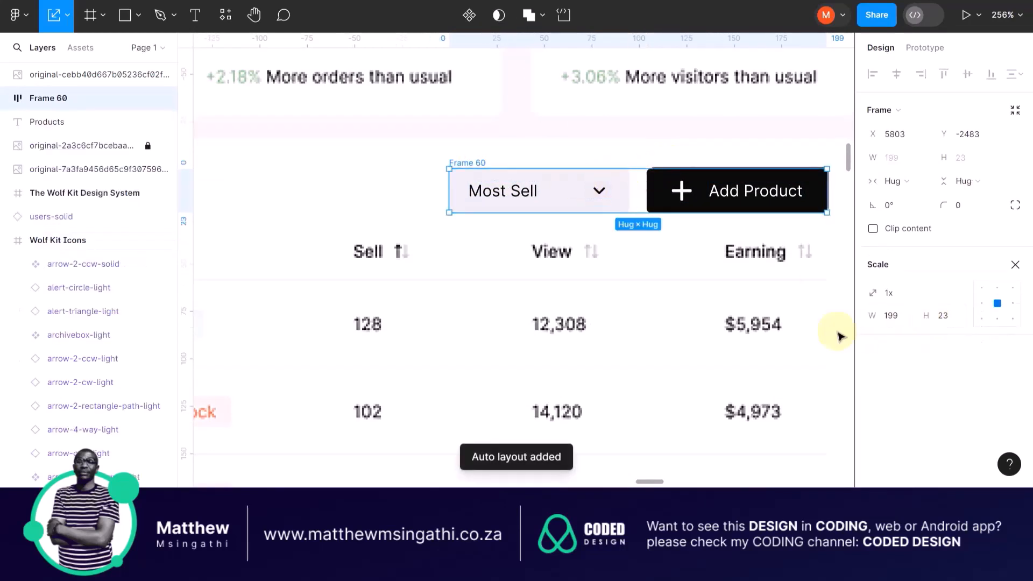
key("v")
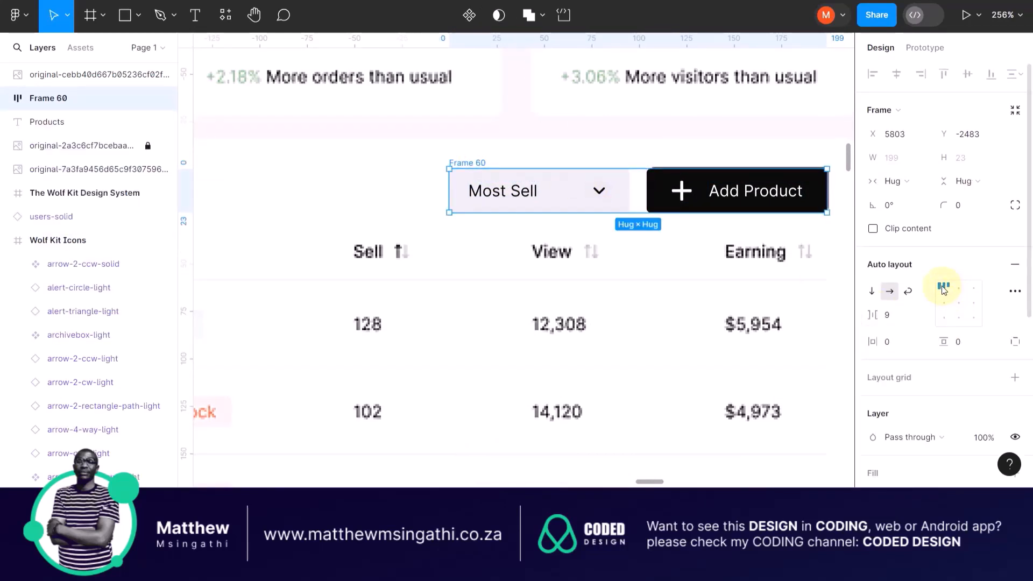
left_click(958, 303)
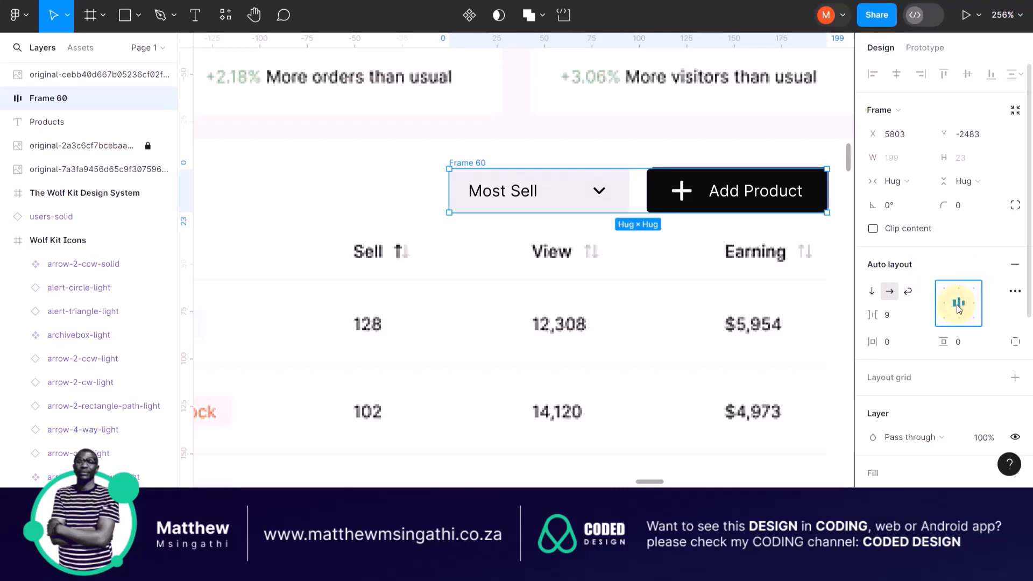
Combine the Products heading and the two-button frame into a horizontal auto layout header row with centred alignment
scroll(556, 190, "down", 5)
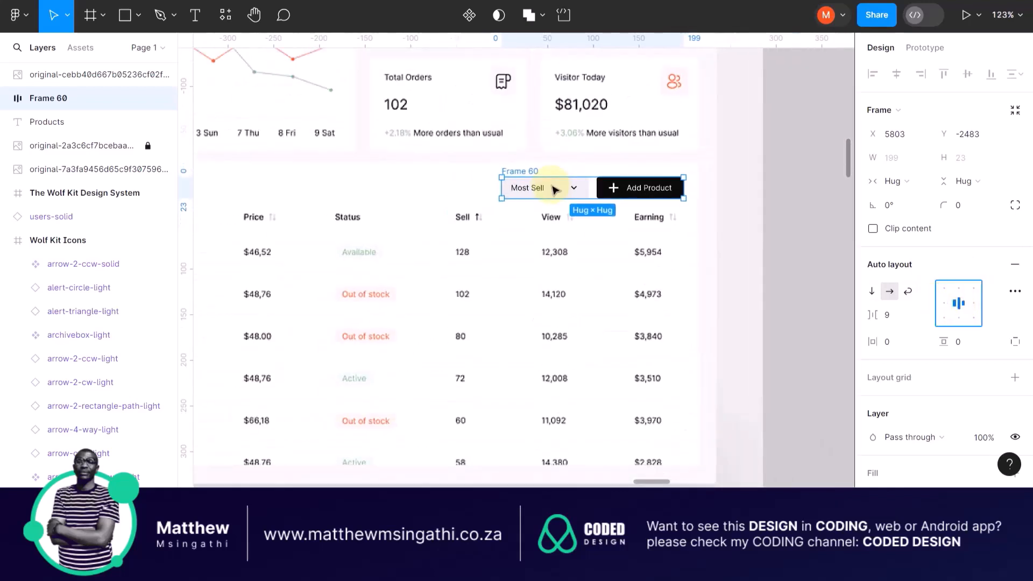
scroll(458, 192, "left", 5)
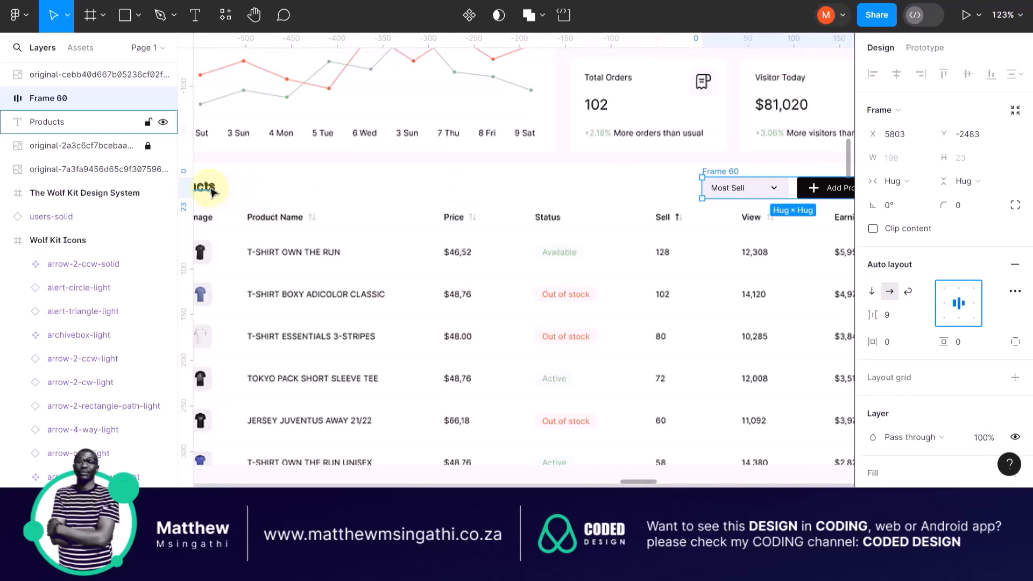
left_click(209, 188, "shift")
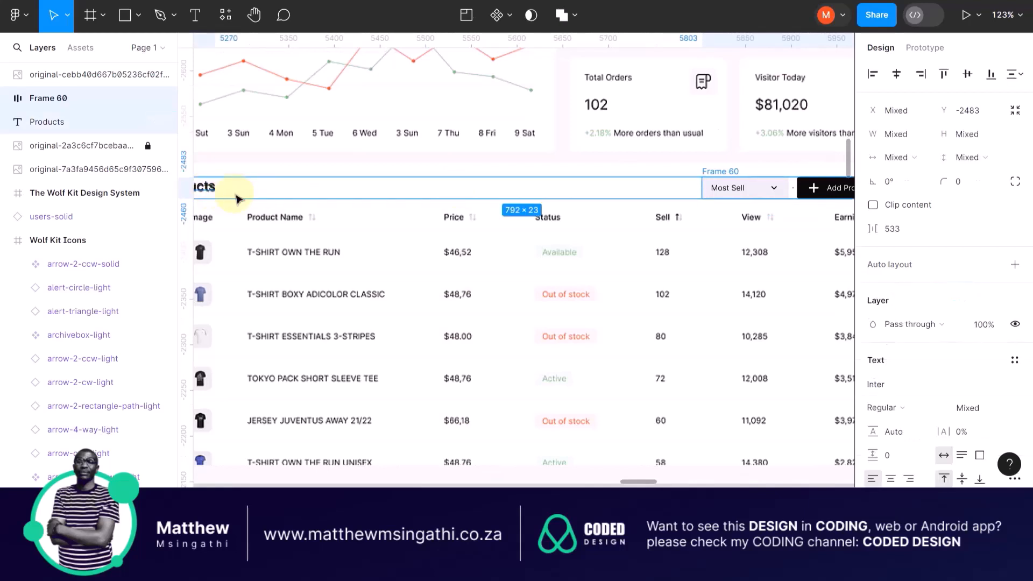
key("shift+a")
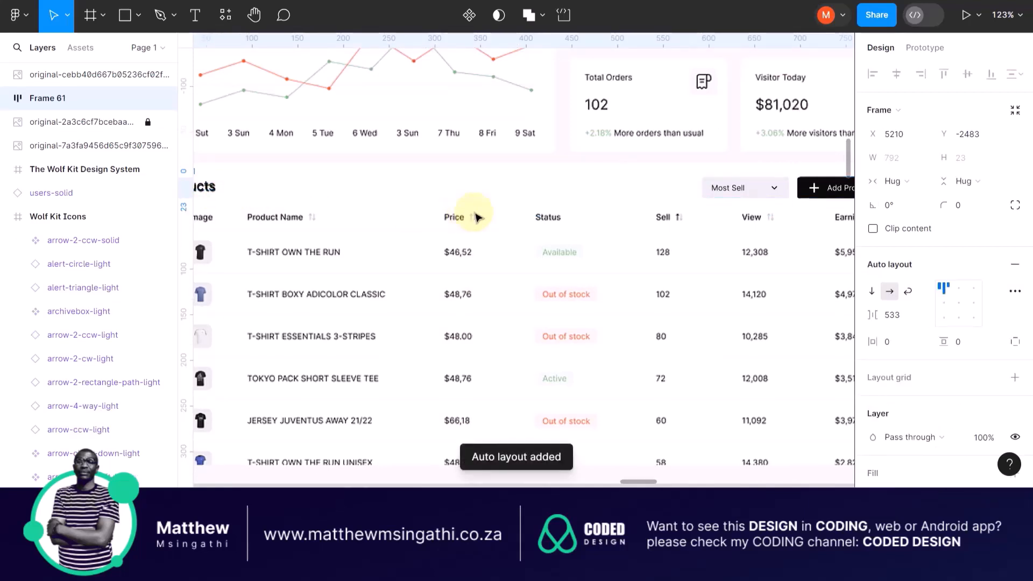
scroll(477, 214, "left", 4)
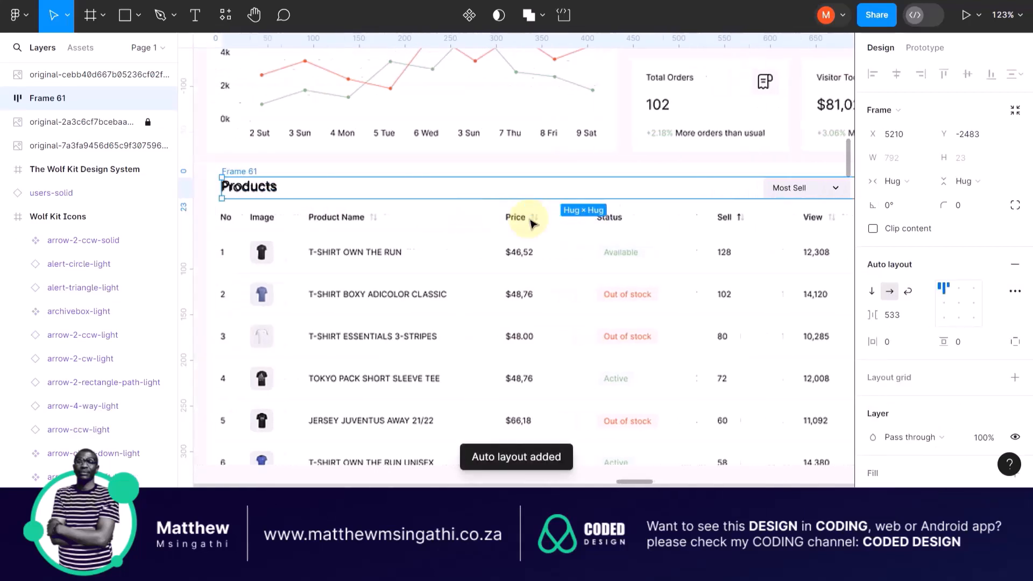
left_click(958, 304)
Examine the reference Products table's columns, rows and spacing below the new header row
scroll(508, 243, "down", 3)
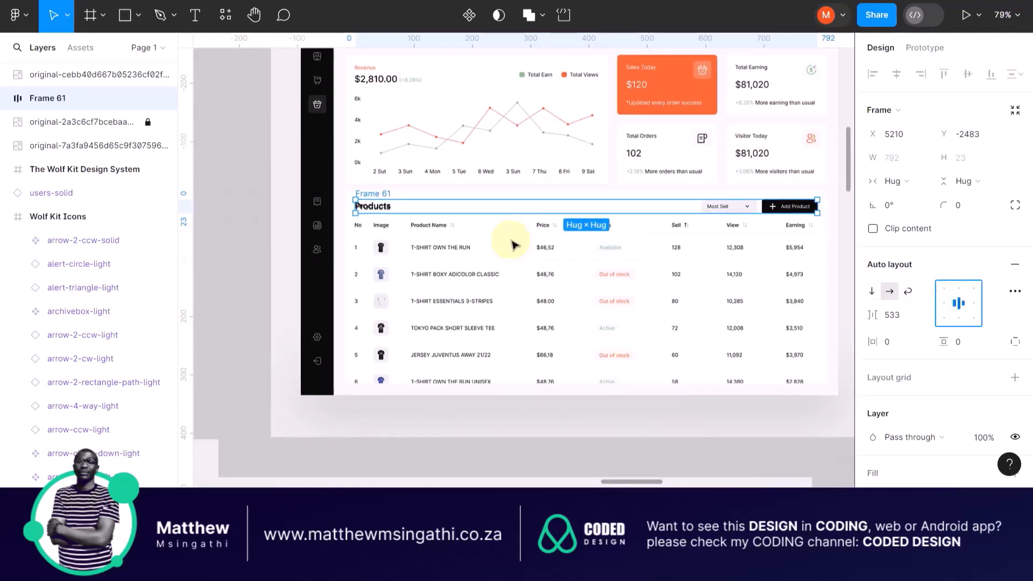
scroll(412, 247, "up", 5)
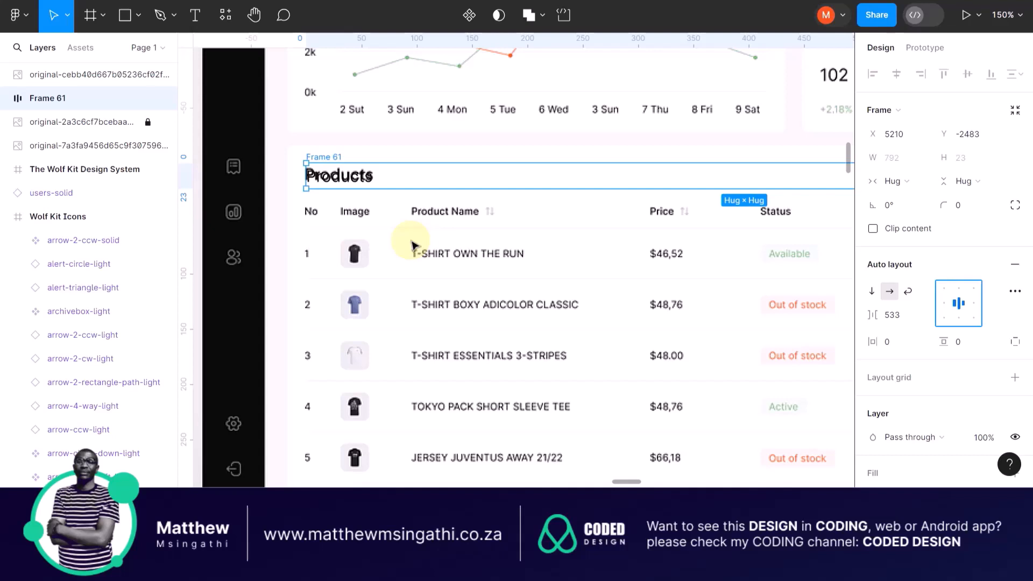
scroll(412, 246, "down", 3)
scroll(412, 245, "right", 1)
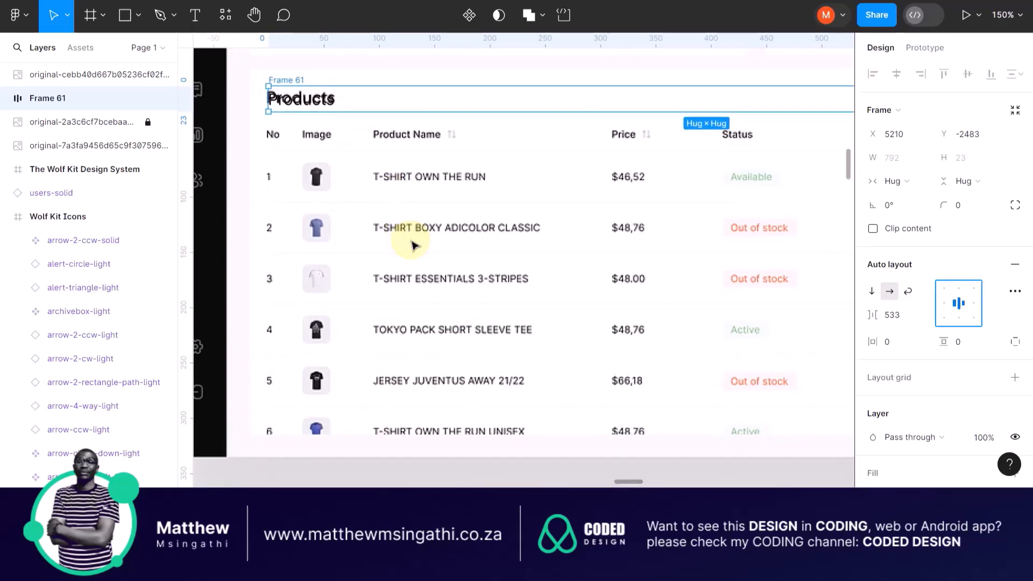
scroll(412, 246, "down", 2)
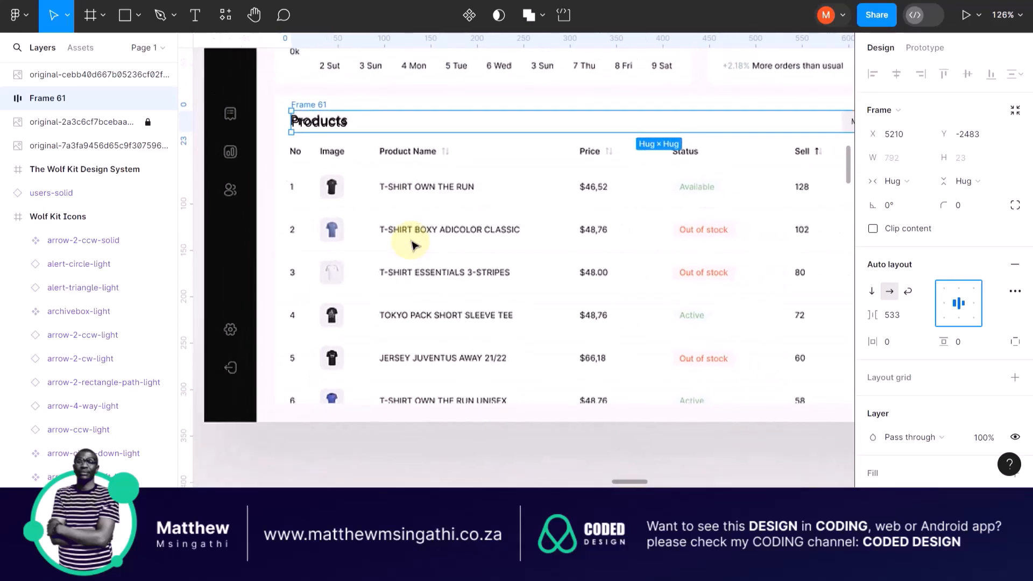
scroll(412, 246, "right", 6)
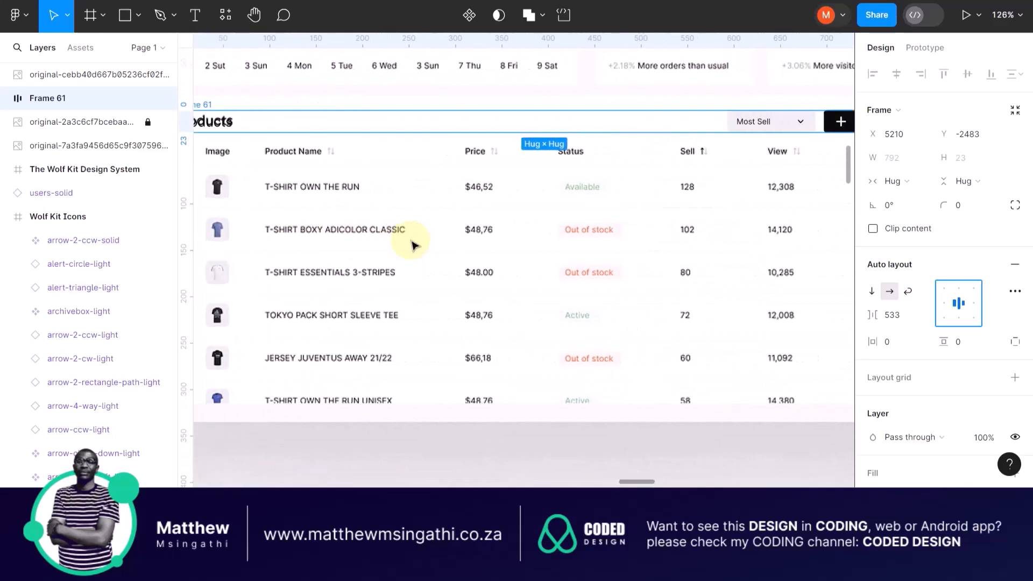
scroll(412, 246, "right", 2)
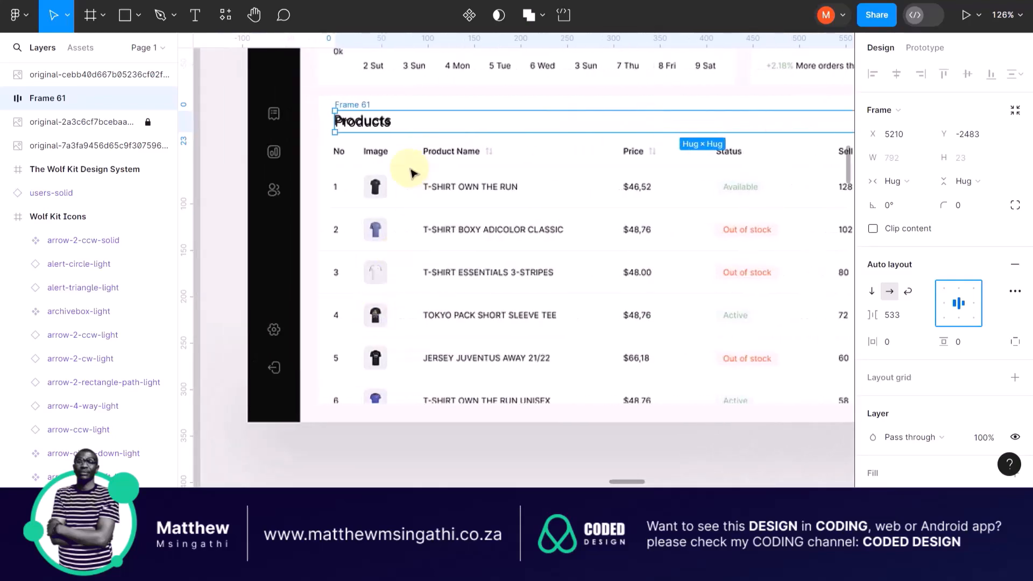
Add the text No and place it over the reference table's No column heading at X 5209, Y -2444
scroll(412, 172, "up", 5)
scroll(325, 163, "left", 3)
scroll(388, 163, "up", 2)
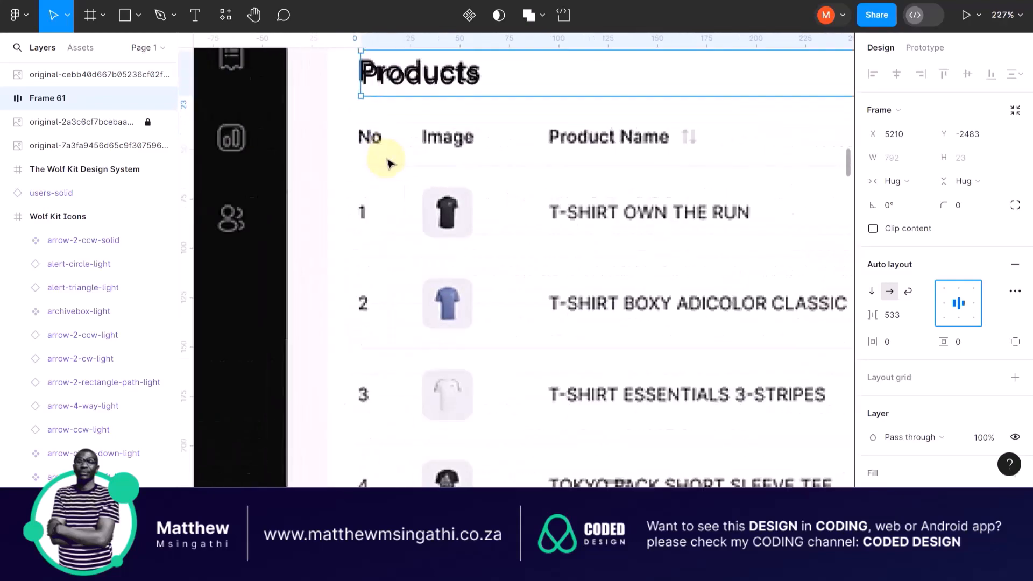
scroll(387, 162, "up", 4)
scroll(415, 168, "up", 3)
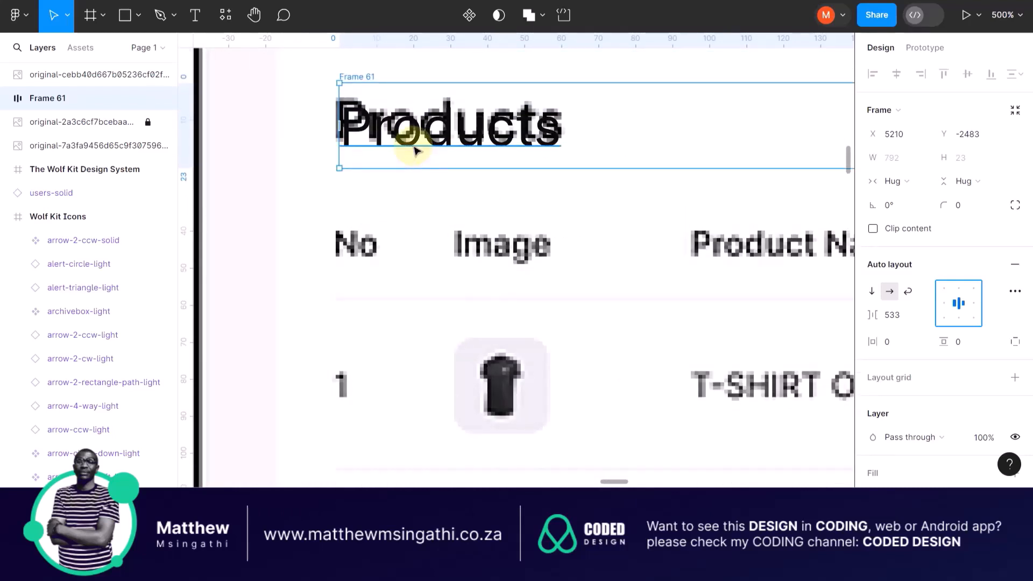
left_click(195, 15)
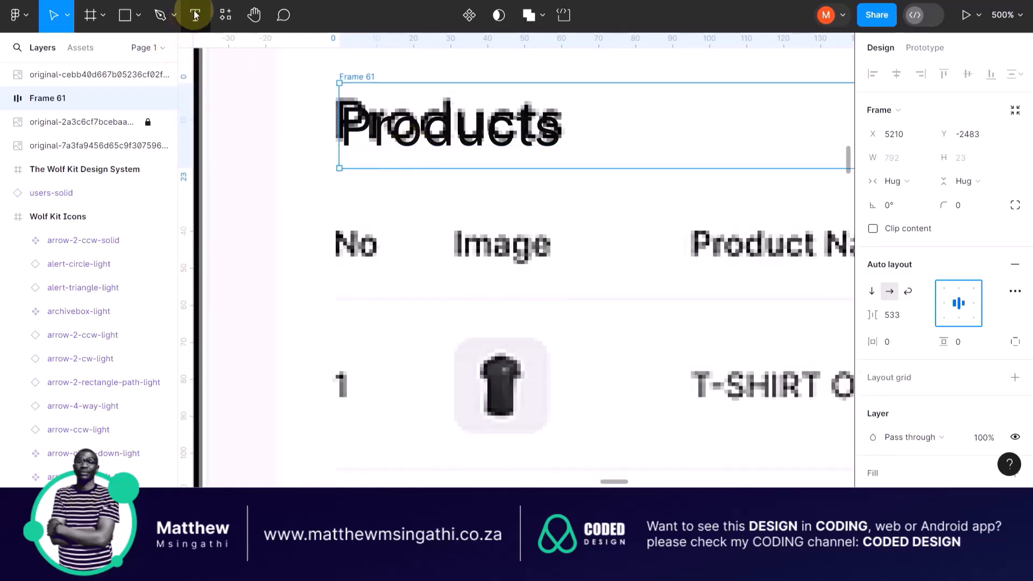
left_click(321, 264)
type("No")
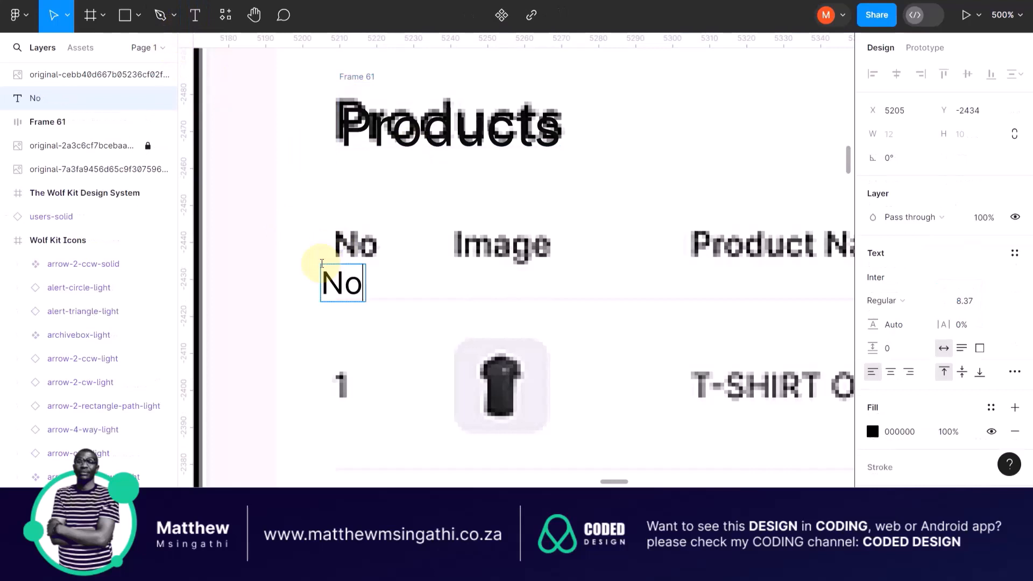
scroll(322, 264, "up", 5)
key("Escape")
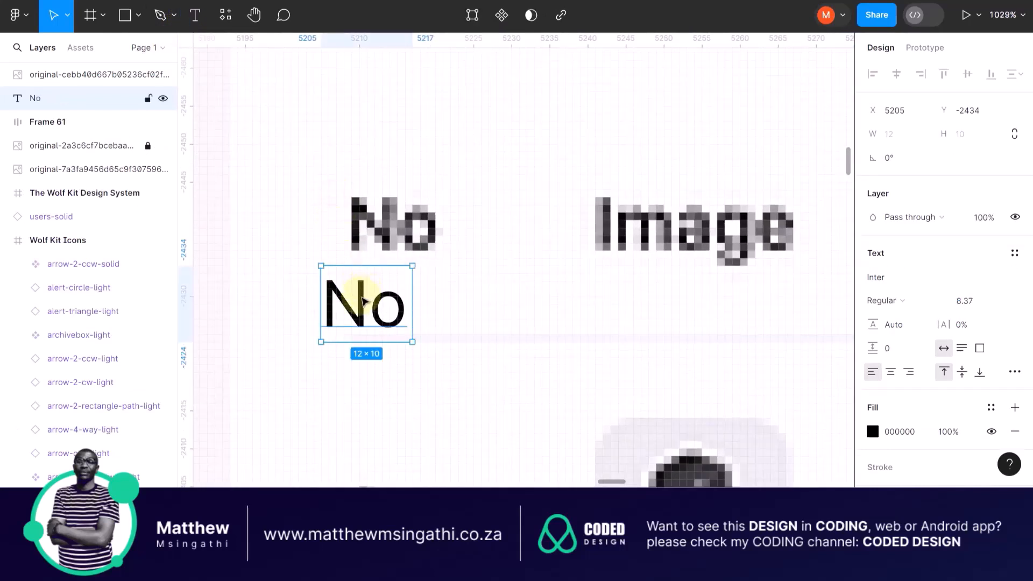
left_click_drag(364, 301, 394, 223)
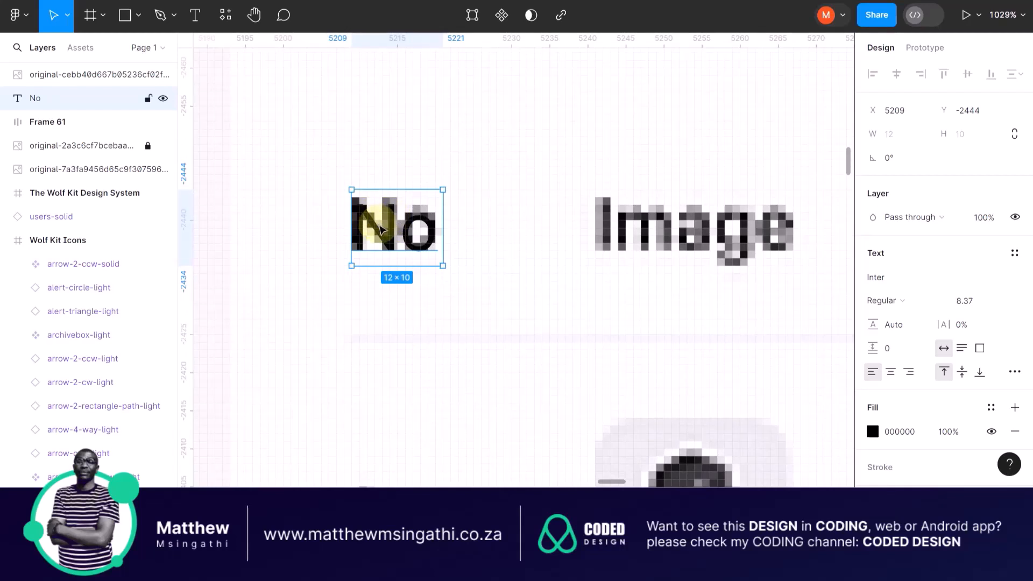
Duplicate the No text, change the copy to Image, and place it over the reference Image heading at X 5241, Y -2445
key("ctrl+d")
left_click_drag(379, 229, 491, 226)
double_click(495, 225)
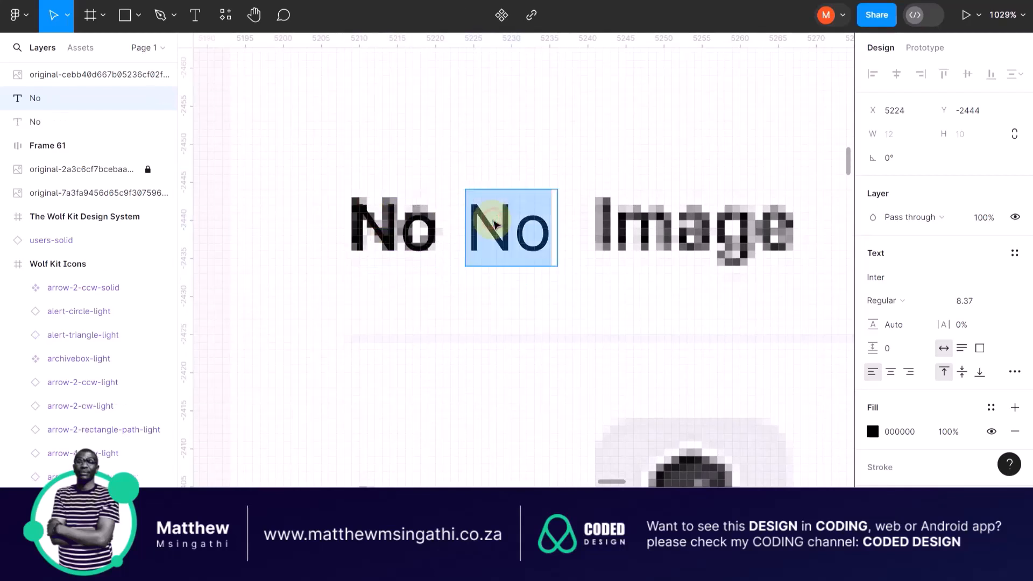
type("Image")
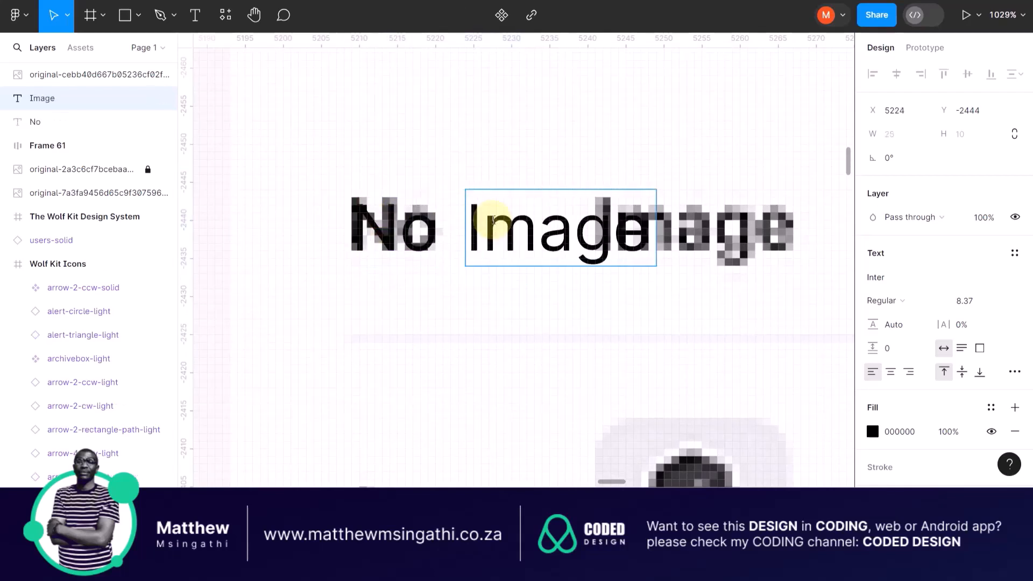
key("Escape")
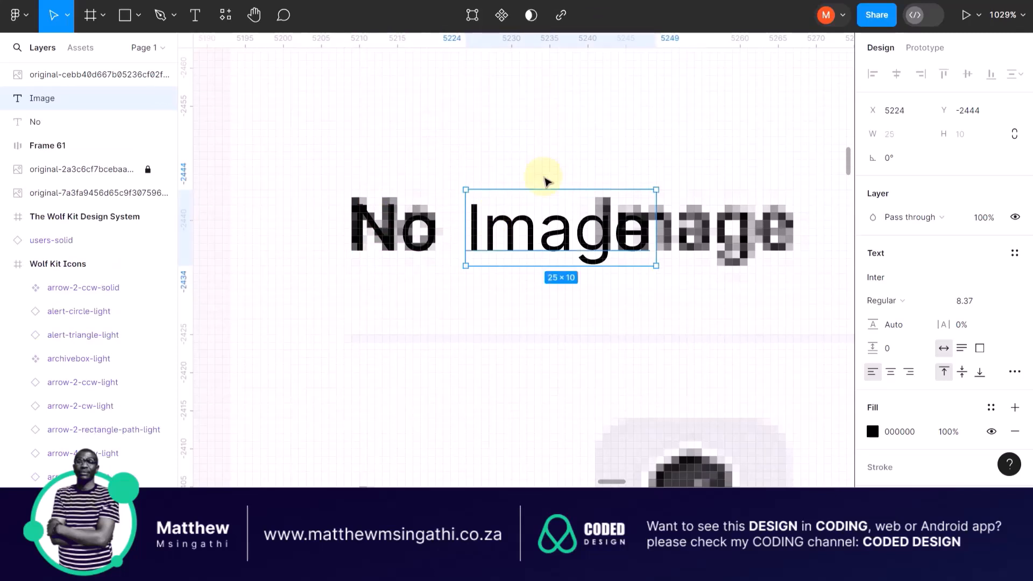
scroll(418, 184, "down", 3)
scroll(519, 213, "right", 2)
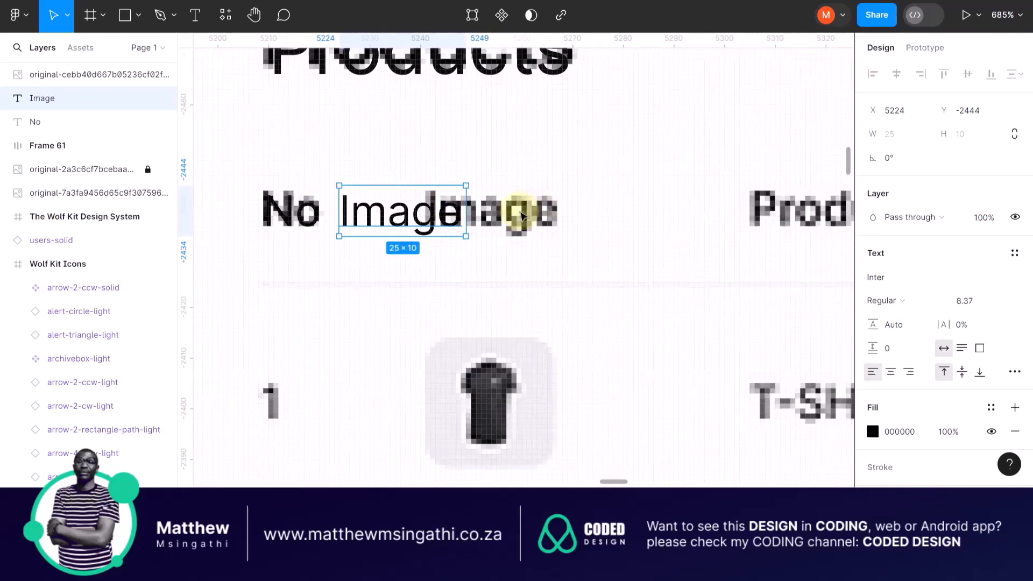
scroll(519, 216, "up", 3)
left_click_drag(376, 225, 505, 226)
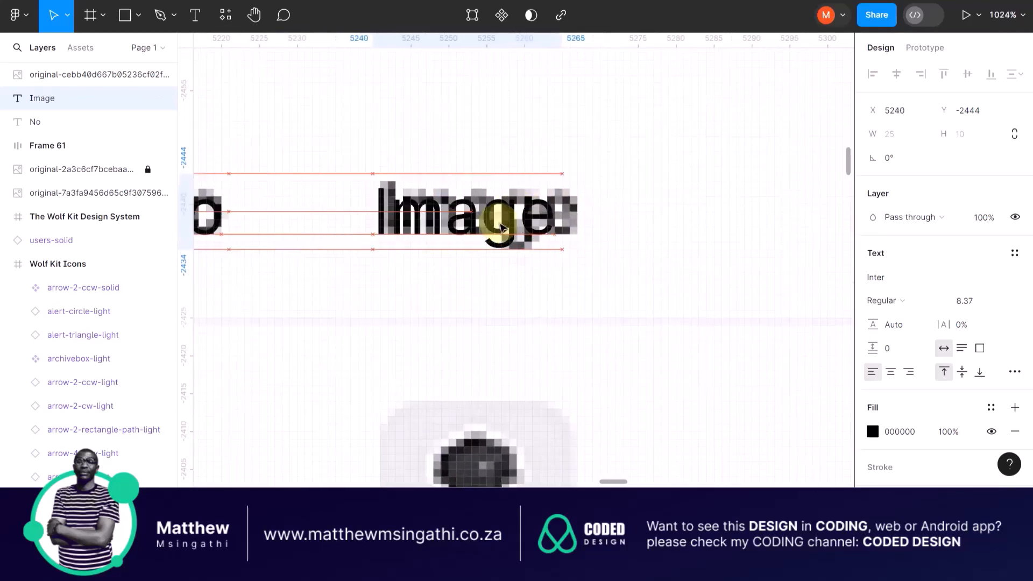
scroll(505, 226, "down", 4)
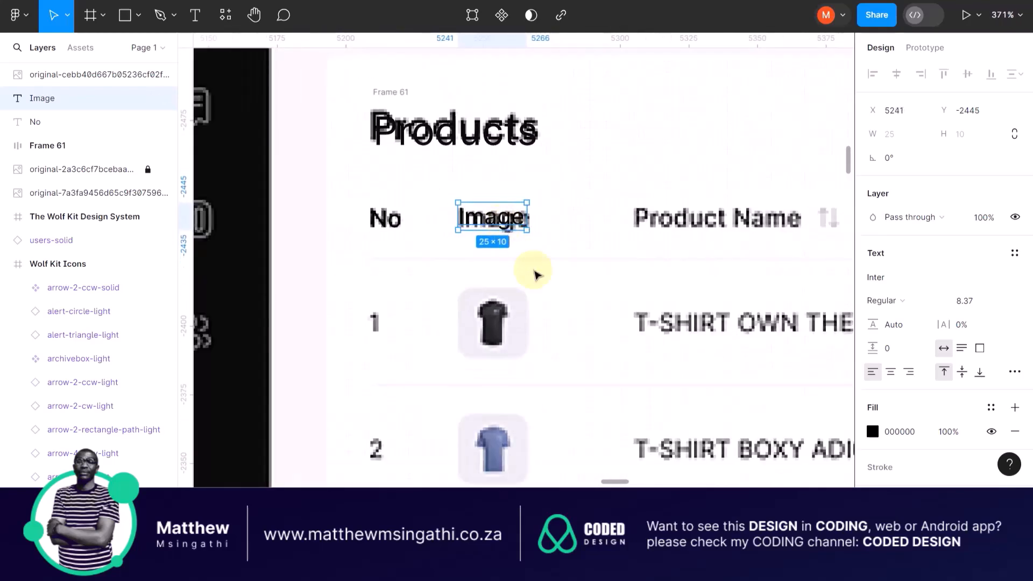
Duplicate the Image text, change the copy to Product Name, and place it over the matching reference heading at X 5305, Y -2444
key("ctrl+d")
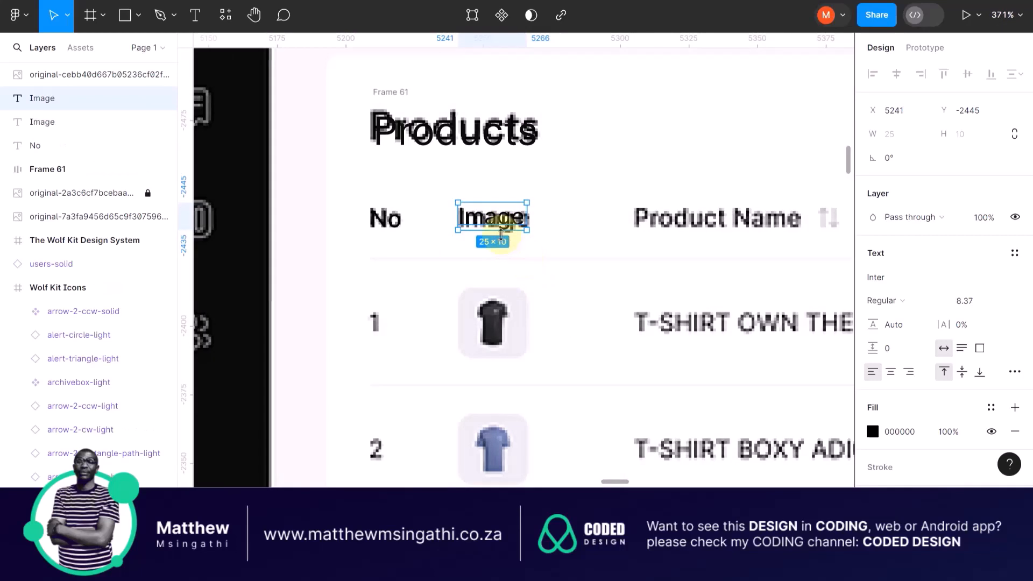
left_click_drag(506, 230, 651, 196)
scroll(651, 198, "right", 5)
double_click(405, 185)
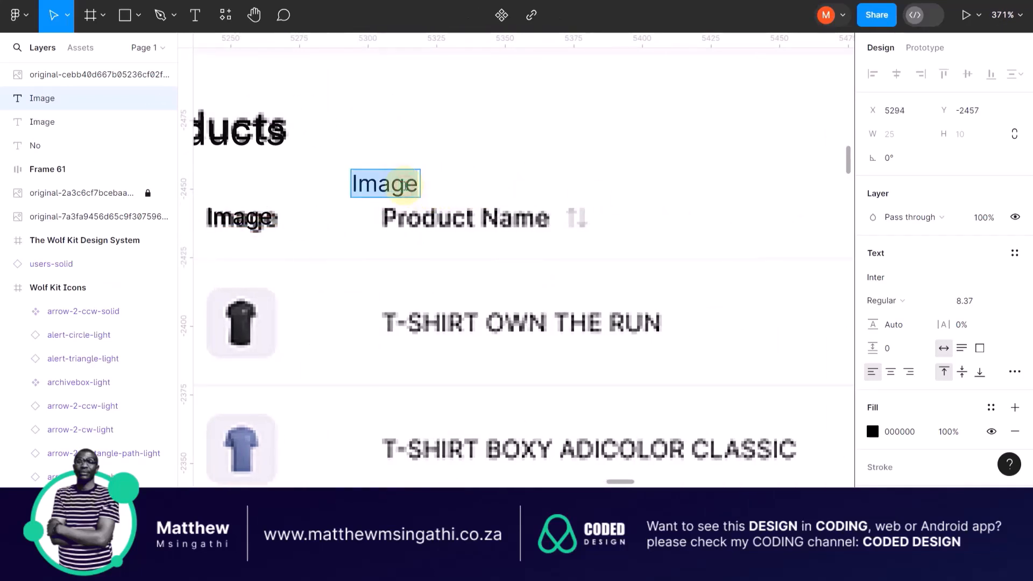
type("Pro")
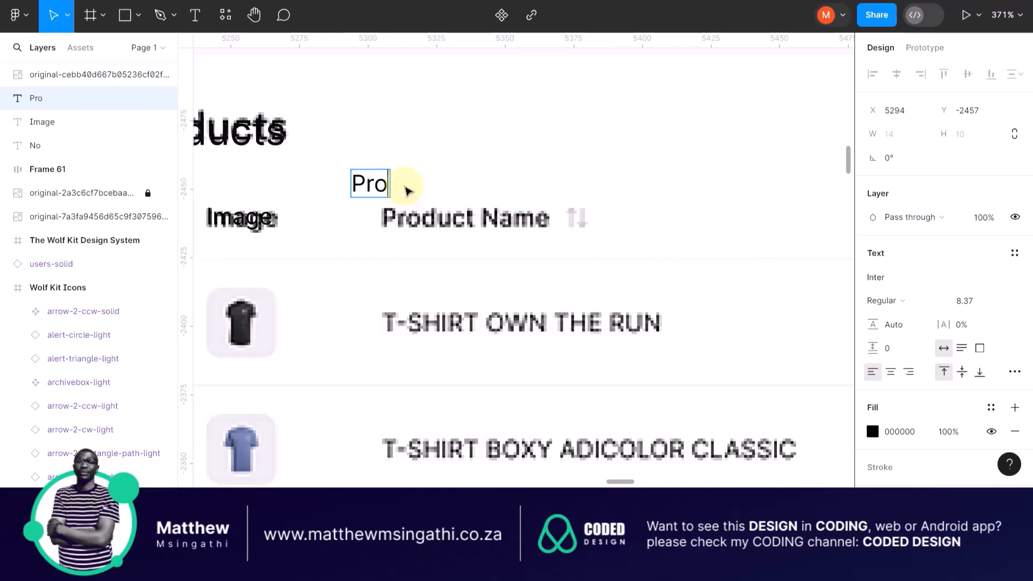
type("duct")
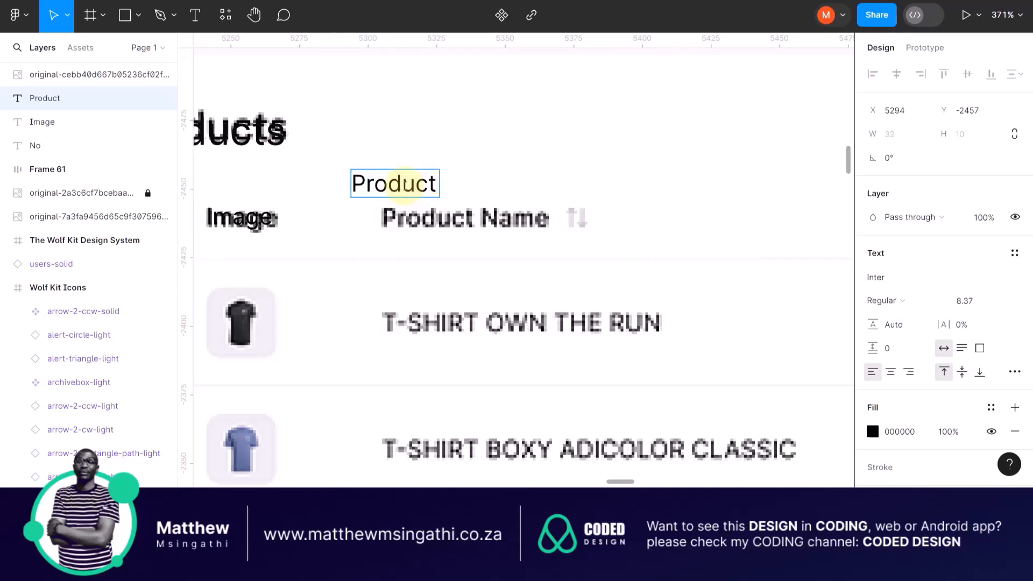
type(" Name")
key("Escape")
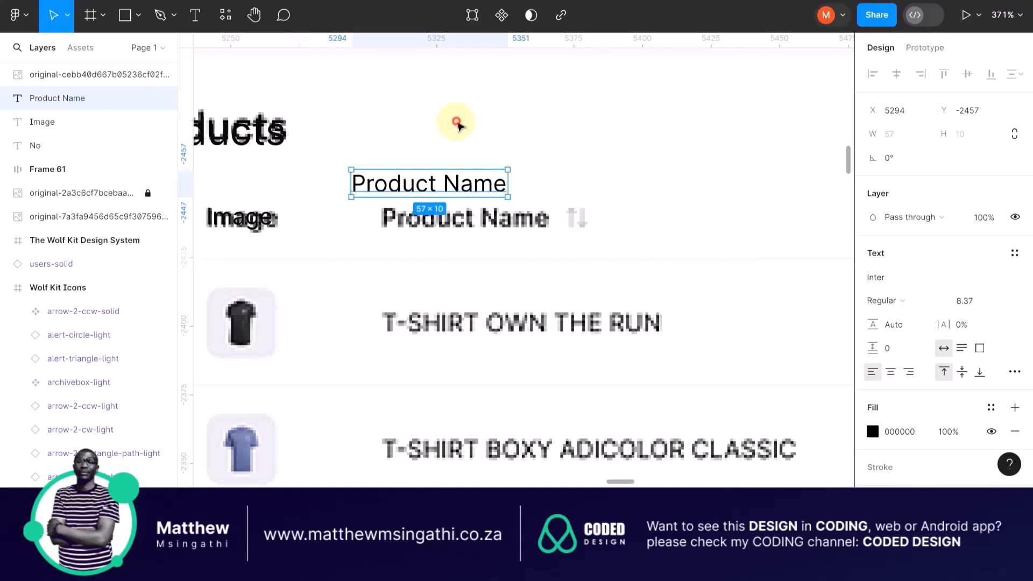
scroll(457, 173, "up", 3)
left_click_drag(451, 199, 499, 255)
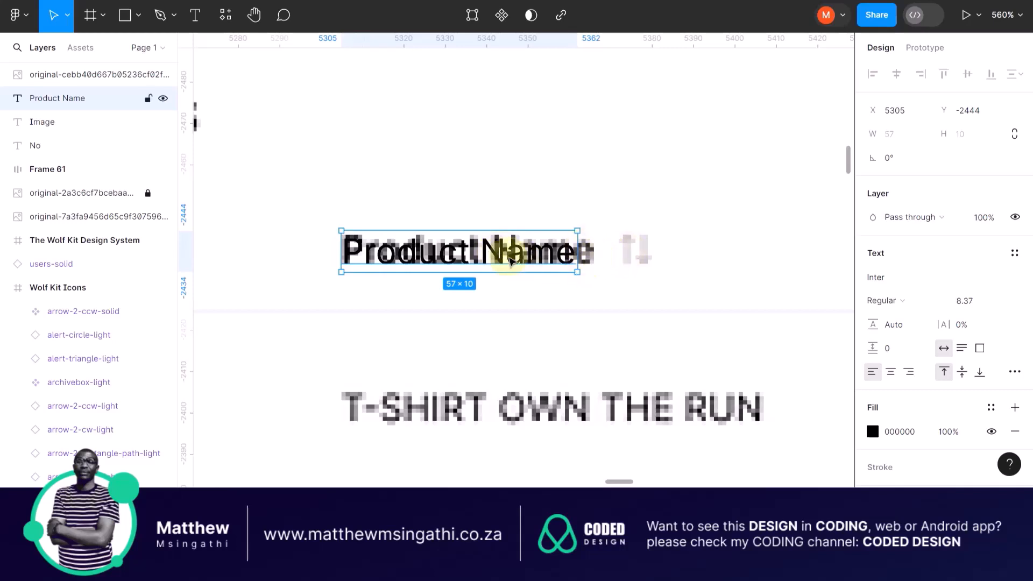
Examine the remaining column headings and their sort arrows in the reference Products table
scroll(592, 258, "down", 5)
scroll(574, 266, "right", 1)
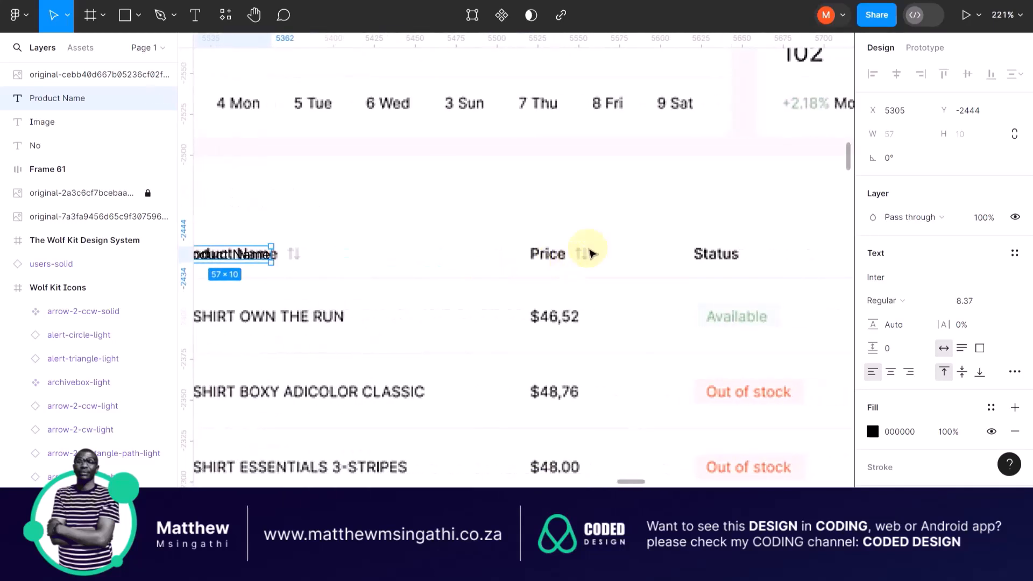
scroll(616, 277, "right", 5)
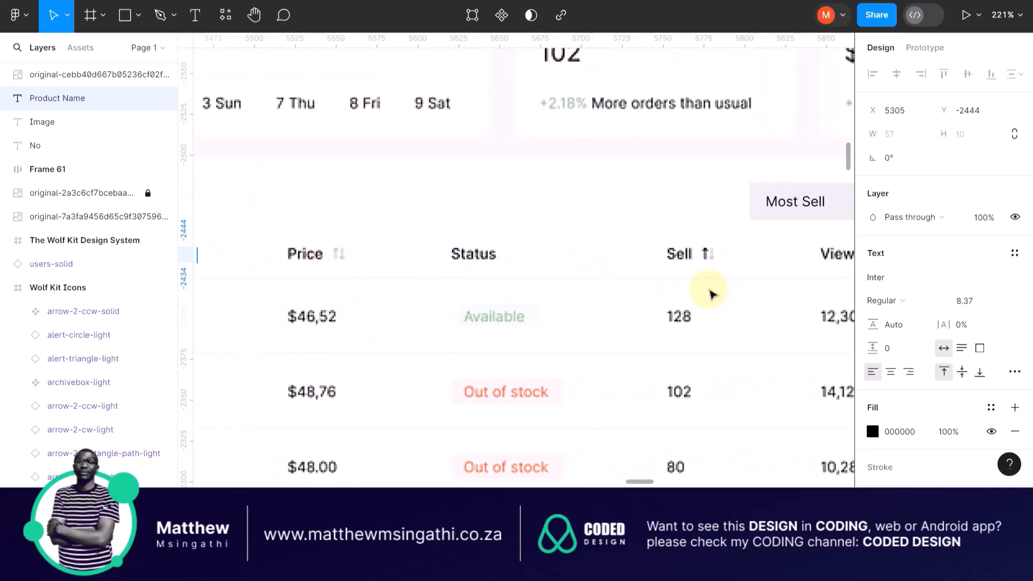
scroll(700, 293, "left", 7)
scroll(508, 280, "down", 10)
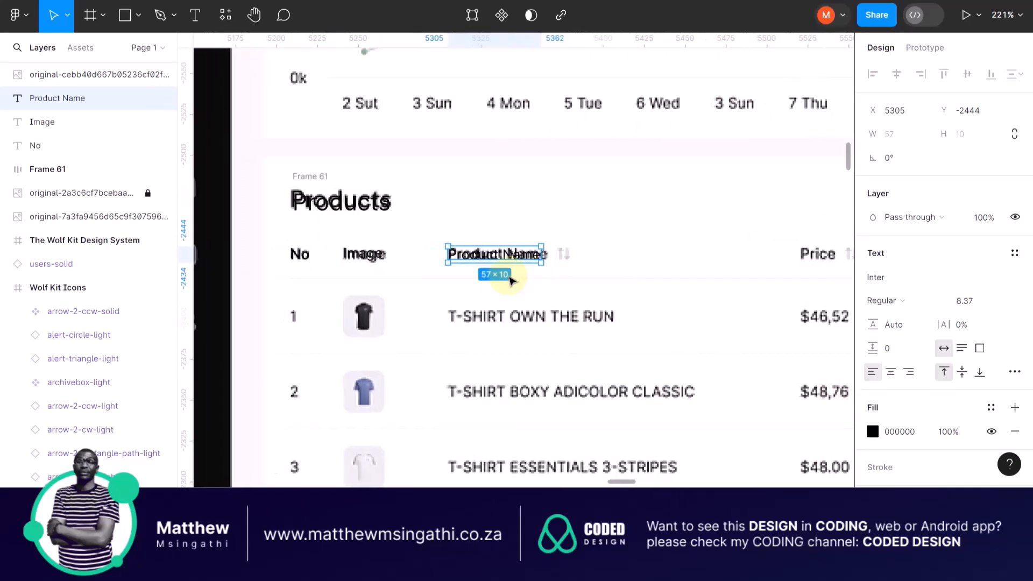
Look through the light icons in the Wolf Kit Icons frame for a sort icon with paired up and down arrows
scroll(494, 275, "down", 5)
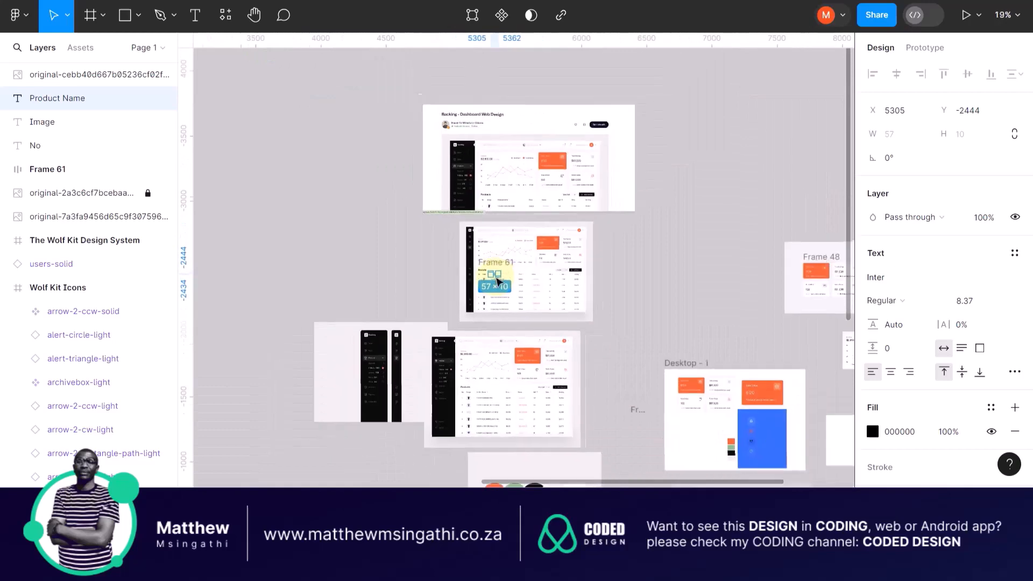
scroll(330, 319, "left", 15)
scroll(330, 321, "down", 4)
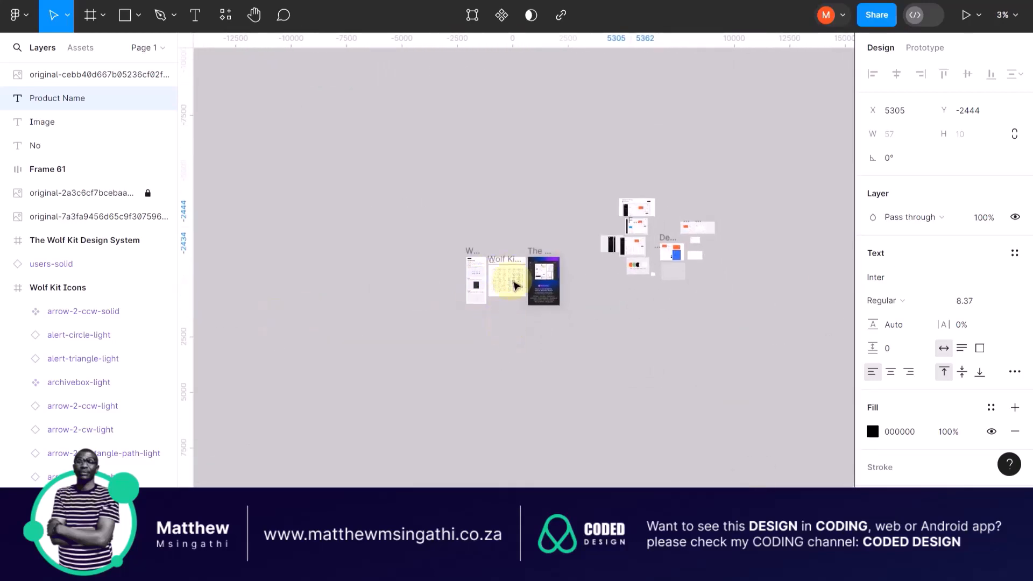
scroll(515, 281, "up", 6)
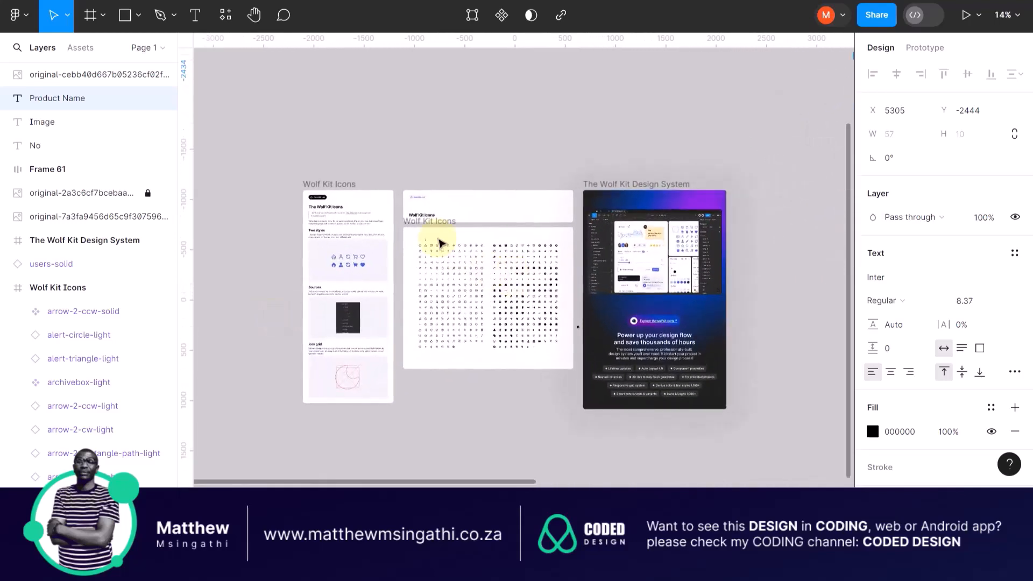
left_click(408, 227)
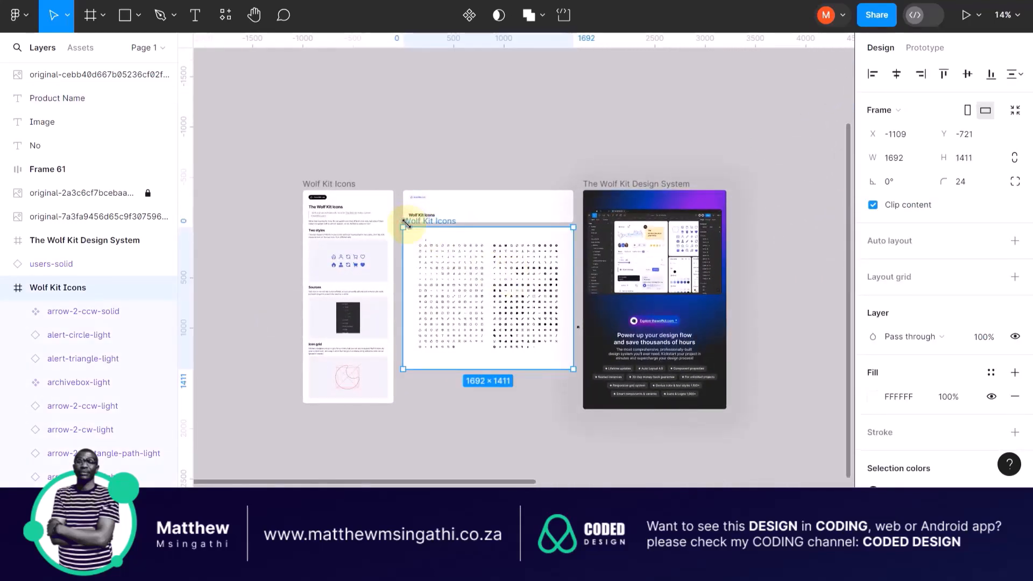
key("shift+2")
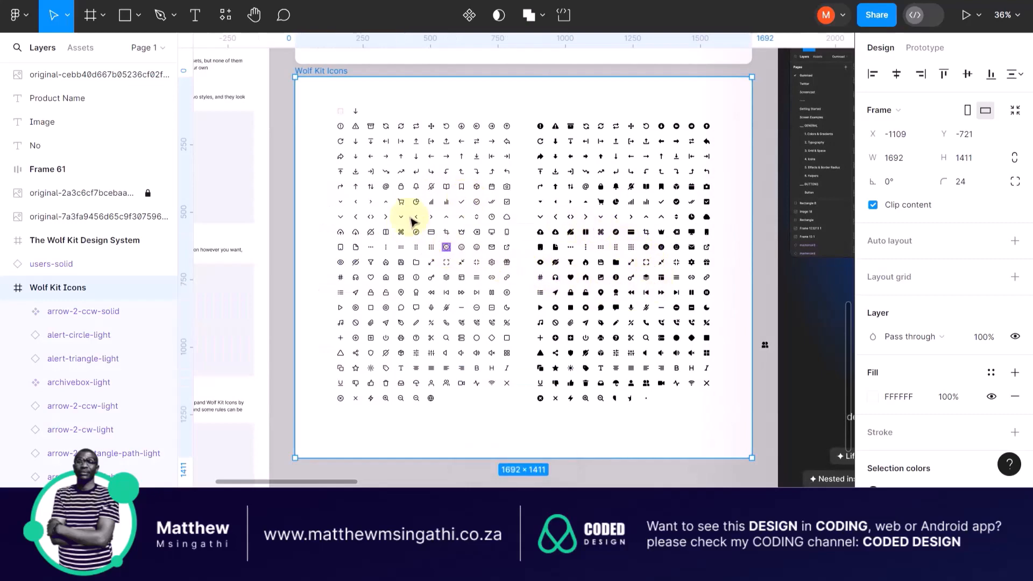
scroll(380, 217, "up", 5)
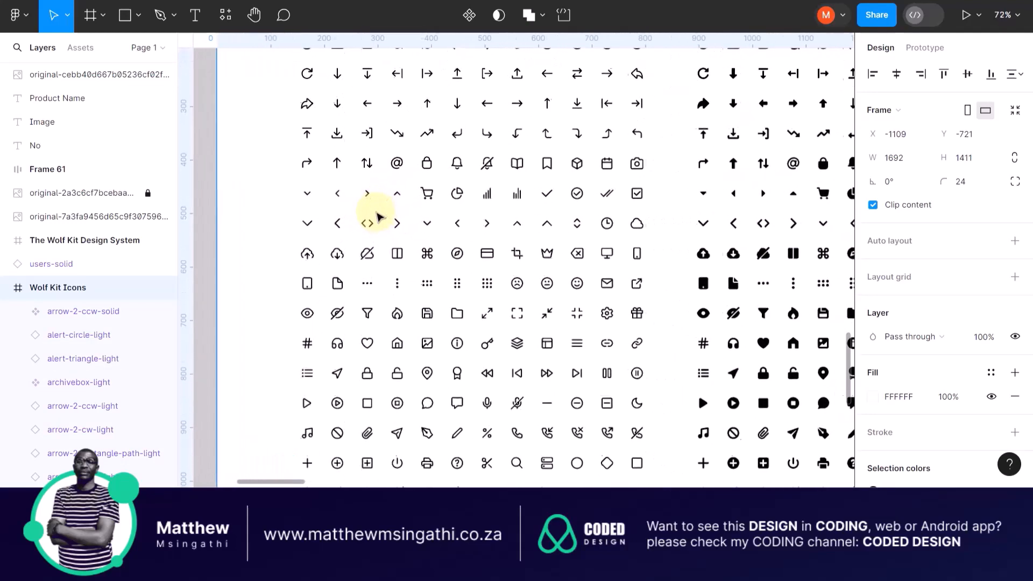
scroll(489, 302, "down", 5)
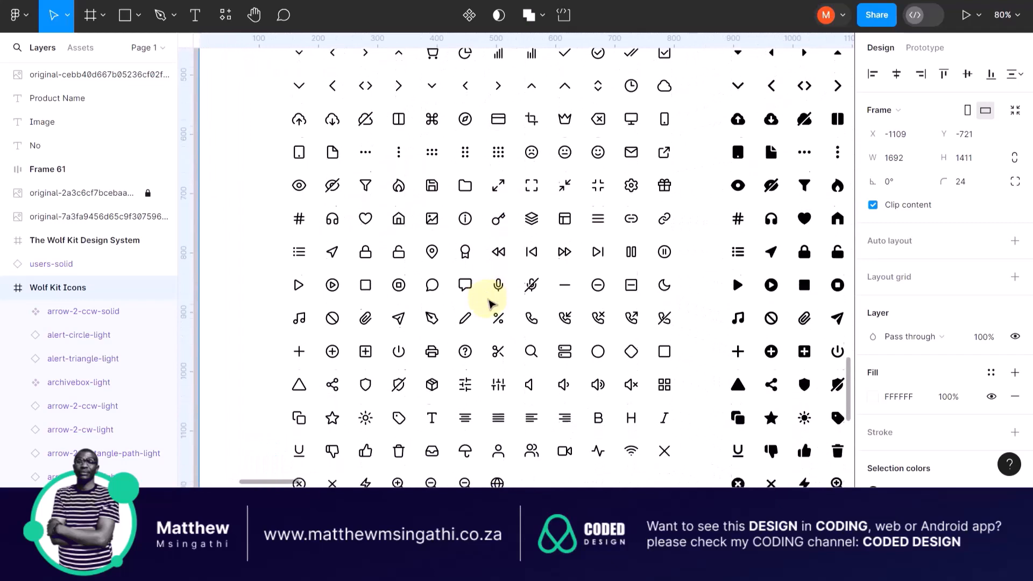
scroll(489, 303, "up", 5)
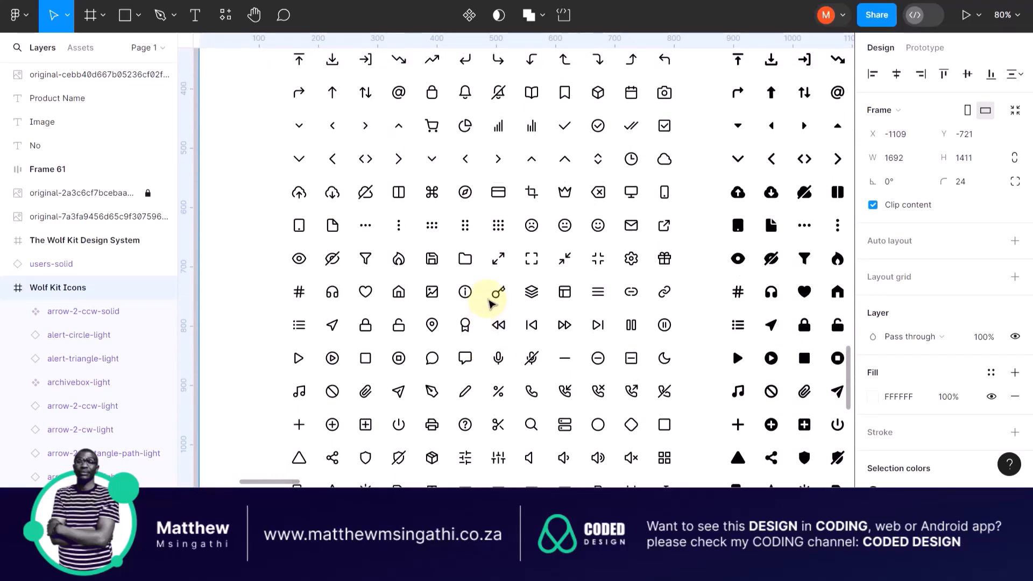
scroll(489, 303, "up", 2)
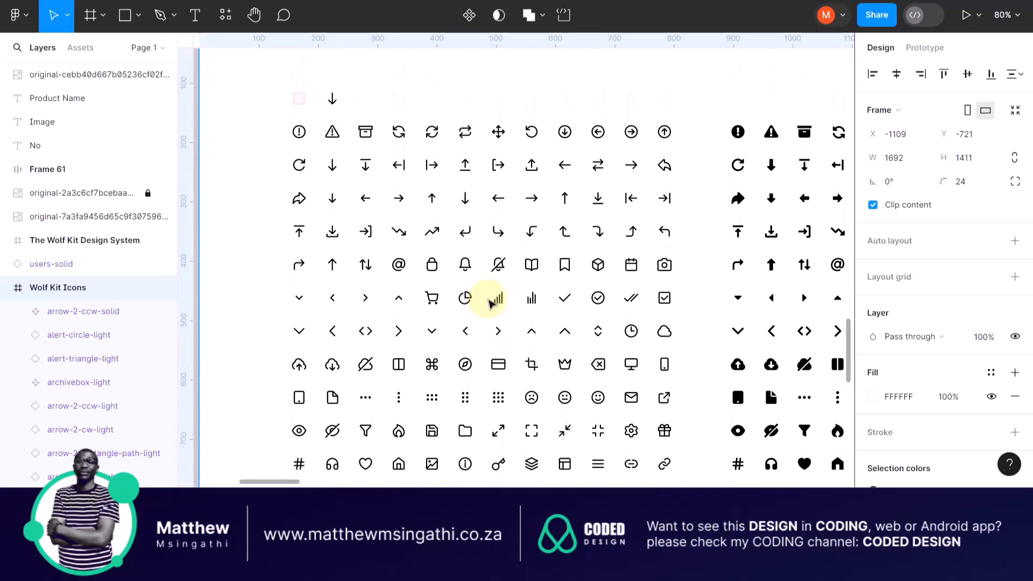
Duplicate the arrow-up-arrow-down-light icon in the Wolf Kit Icons frame and transfer the copy onto the reference Products table near Product Name
right_click(490, 302)
left_click(365, 266)
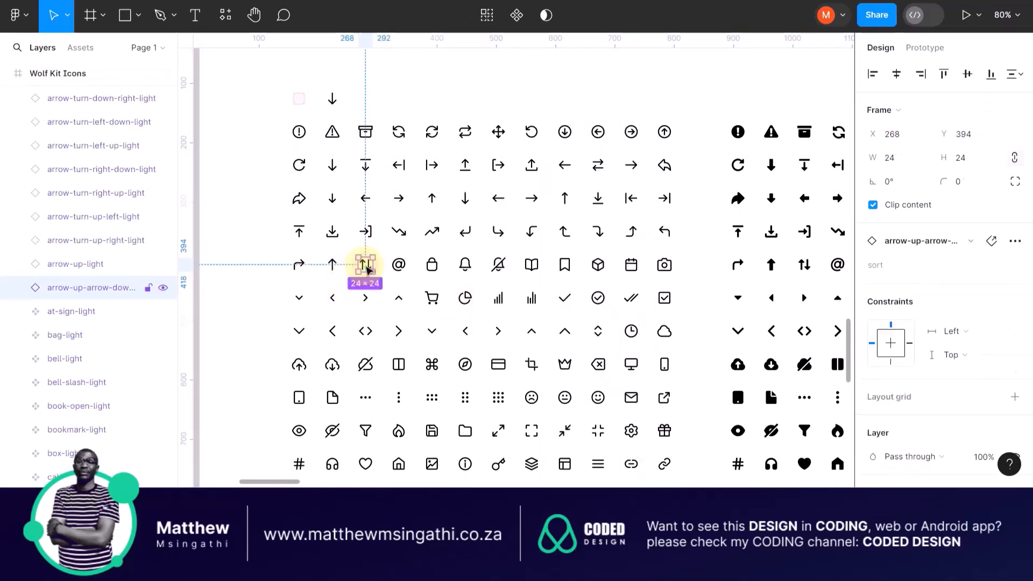
key("ctrl+d")
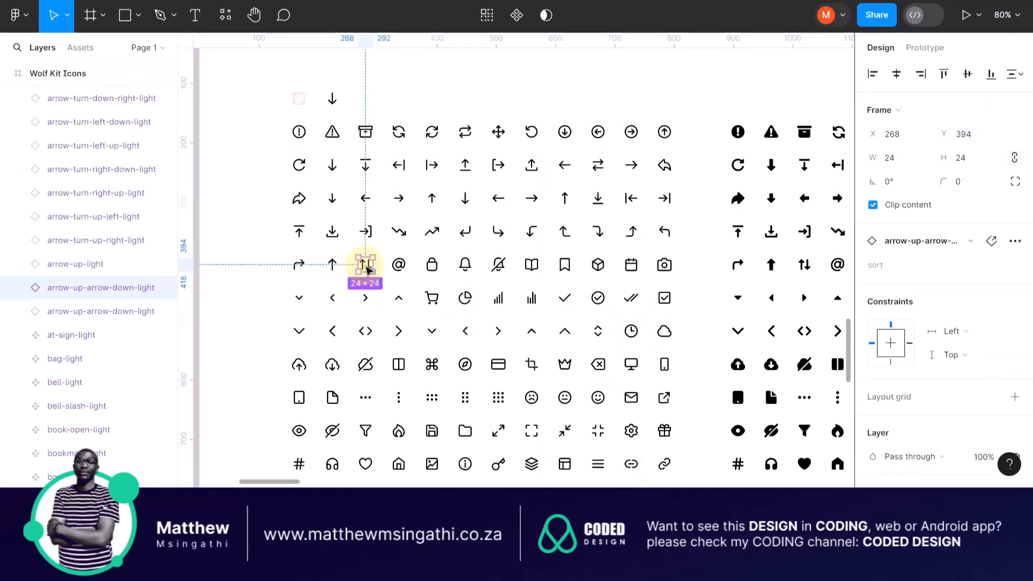
key("Delete")
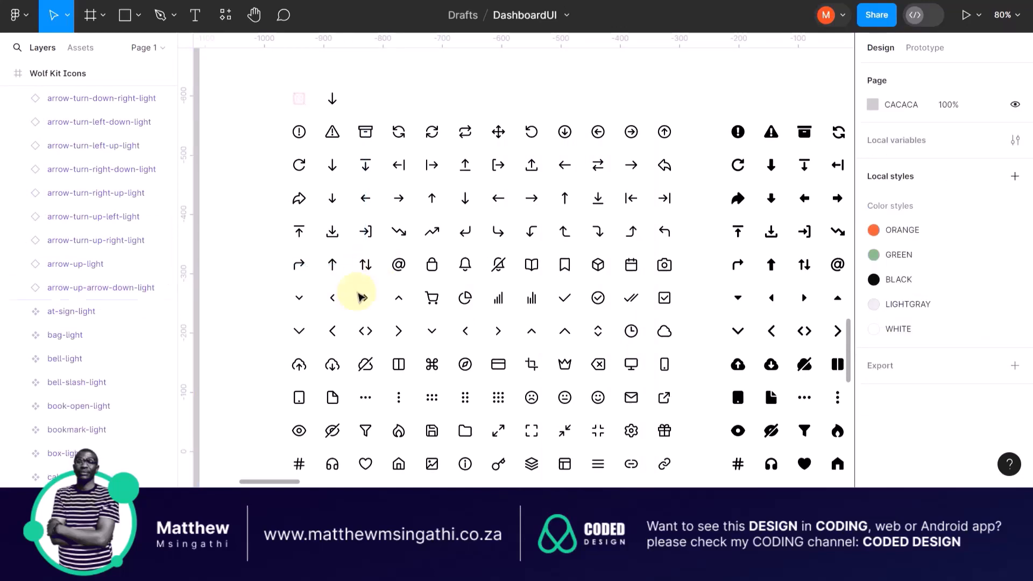
scroll(361, 292, "down", 5)
scroll(361, 292, "down", 4)
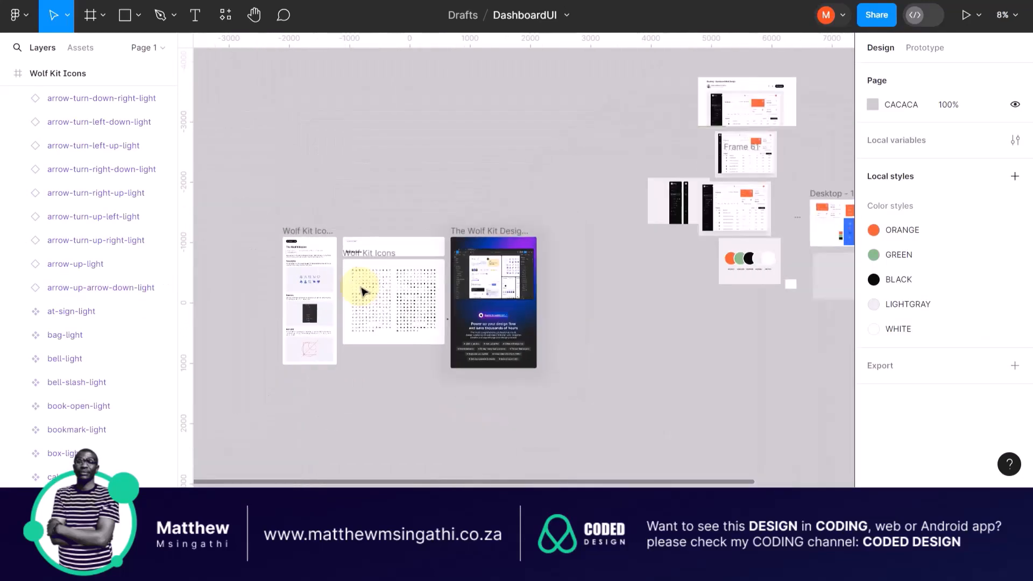
scroll(538, 280, "right", 5)
scroll(469, 240, "up", 3)
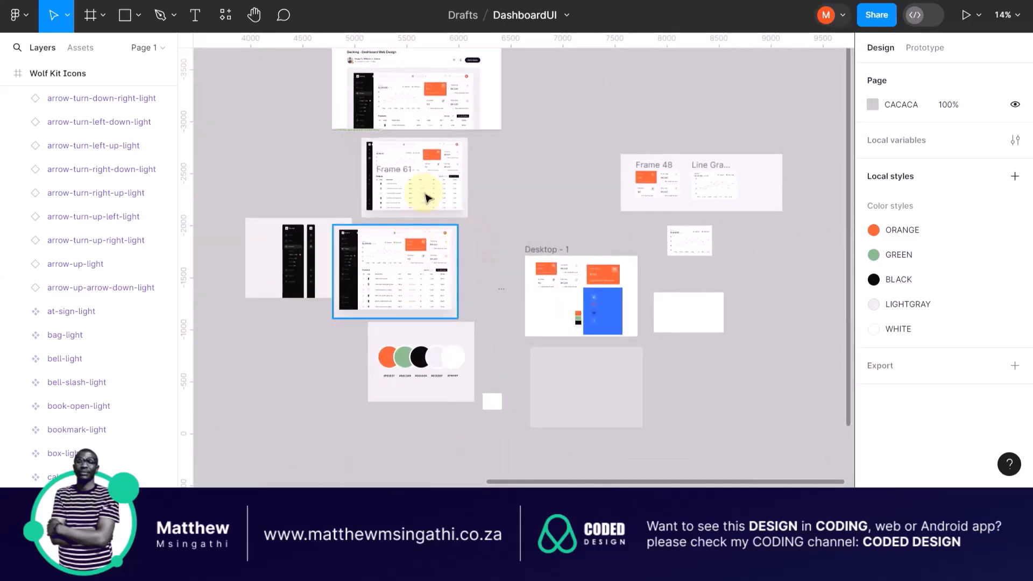
scroll(427, 198, "up", 5)
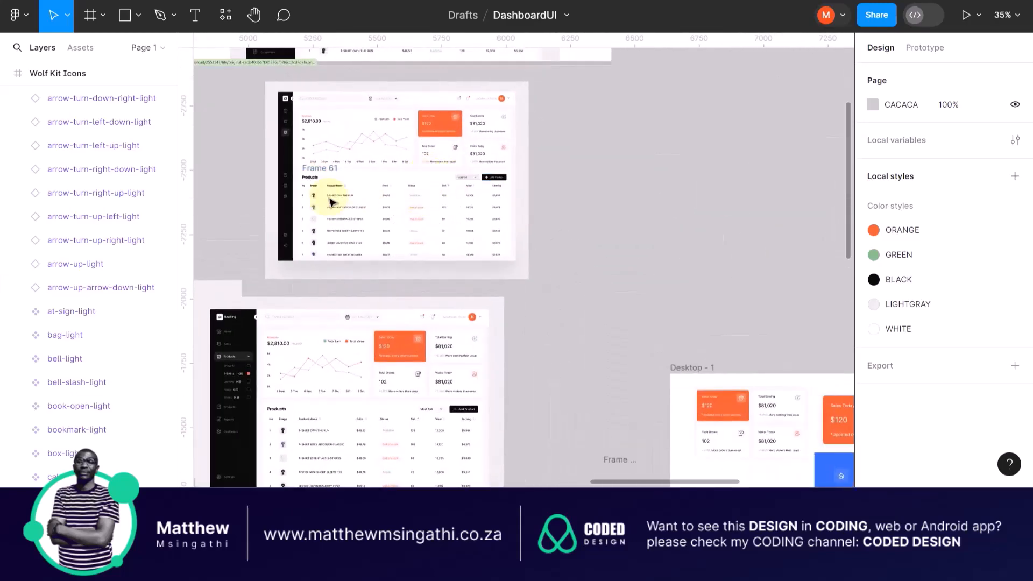
scroll(330, 202, "up", 8)
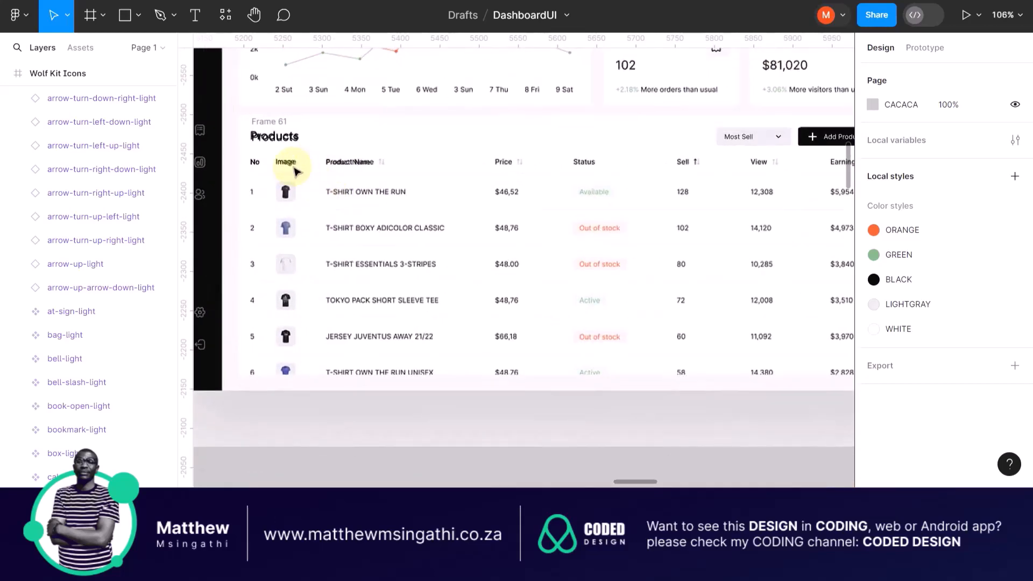
scroll(298, 169, "up", 4)
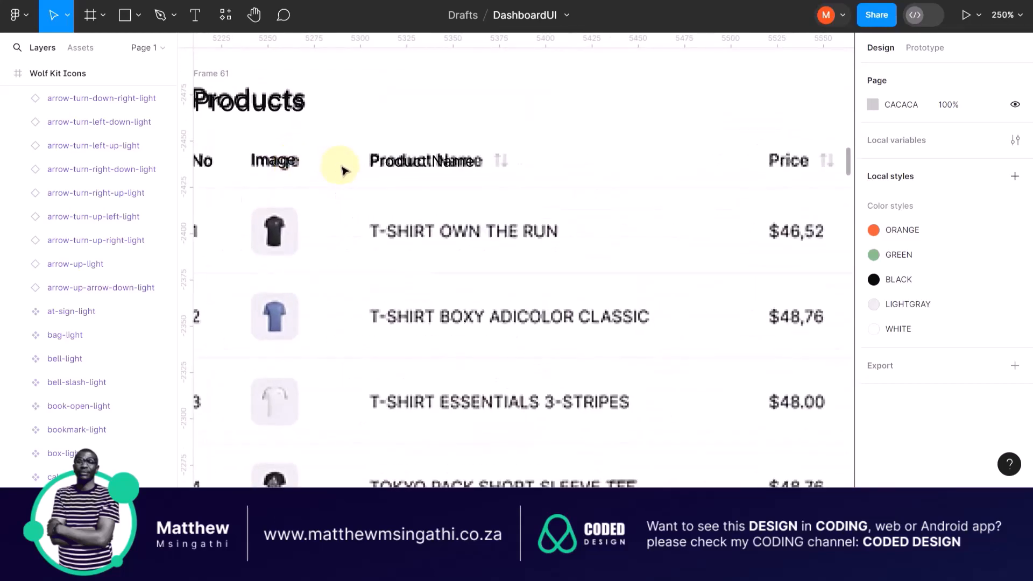
key("ctrl+v")
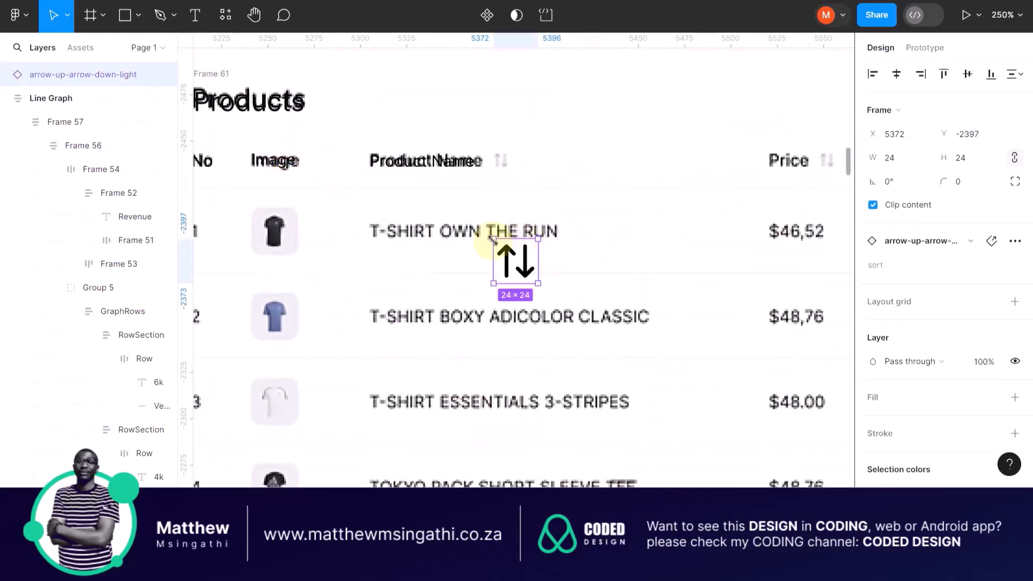
Scale the sort icon down to 8 × 8 and place it over the reference arrows beside Product Name at X 5372, Y -2443
scroll(524, 228, "up", 3)
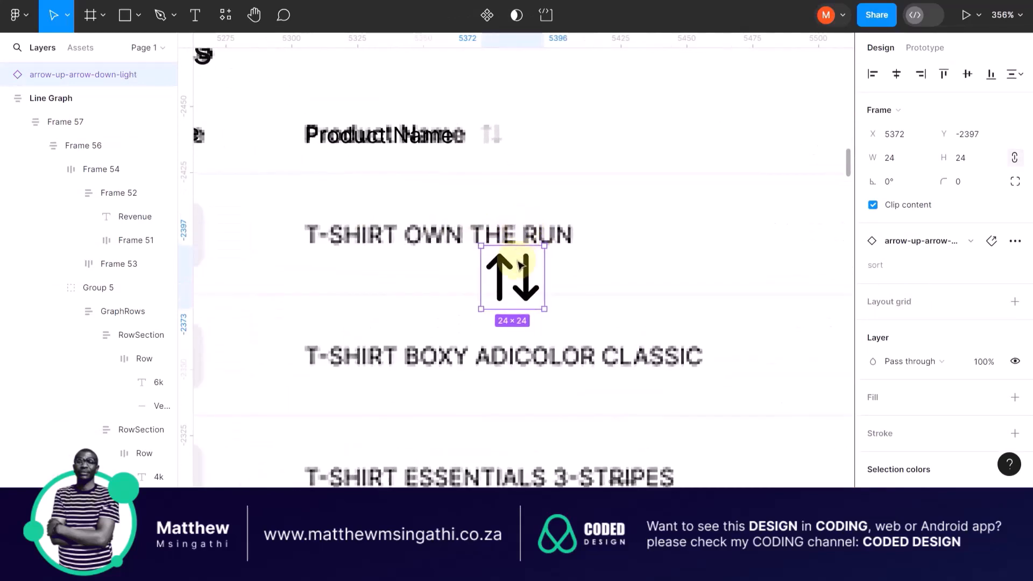
left_click_drag(507, 267, 503, 157)
scroll(503, 157, "up", 5)
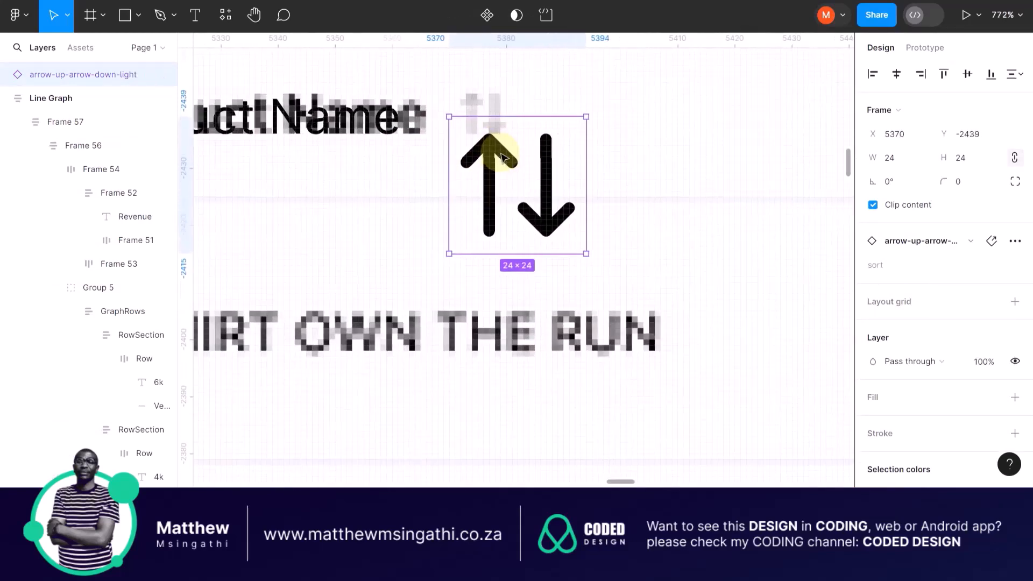
key("k")
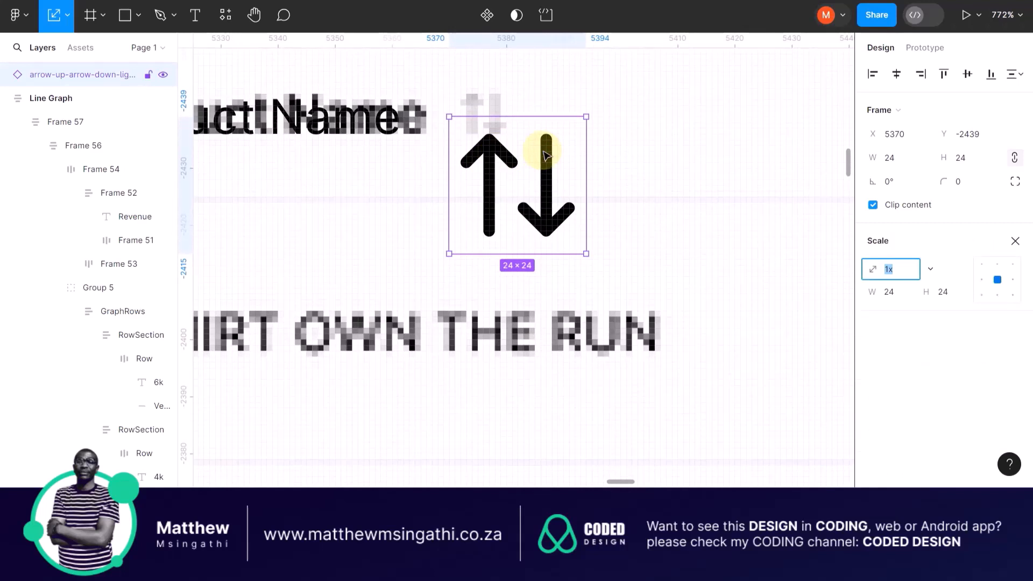
left_click_drag(585, 119, 528, 162)
scroll(481, 116, "up", 5)
left_click_drag(500, 125, 496, 115)
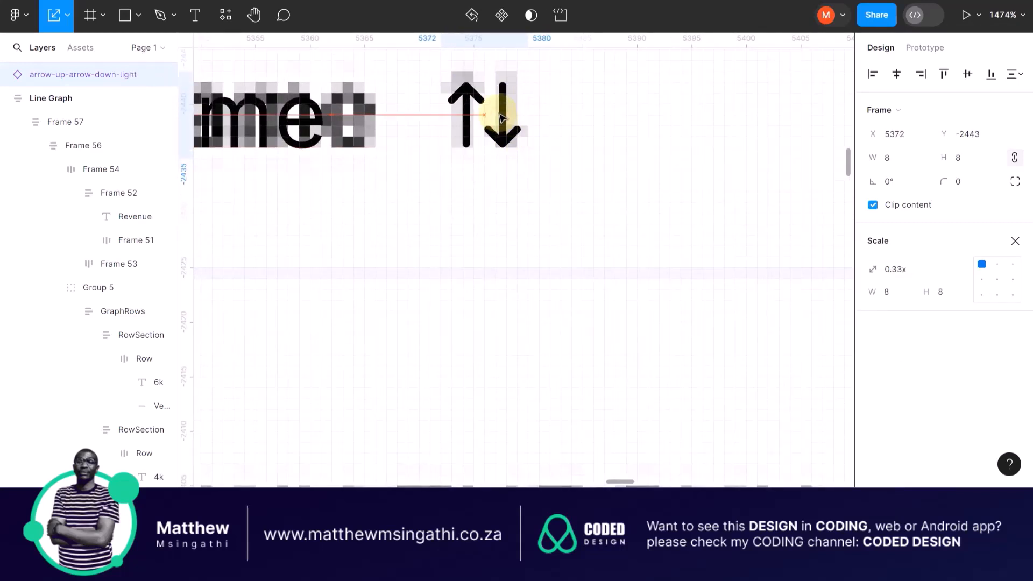
key("v")
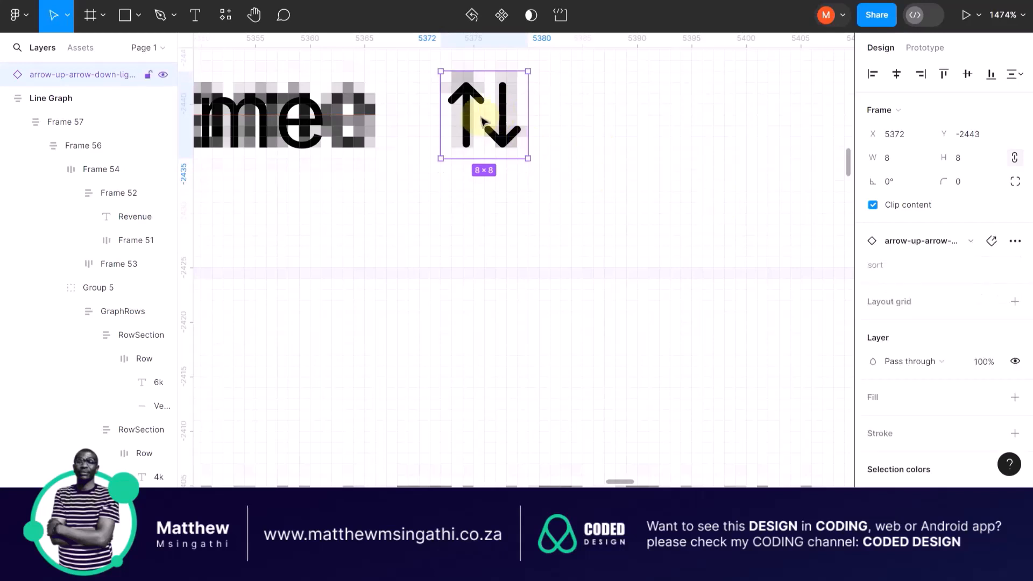
Apply the LIGHTGRAY color style to the sort icon beside Product Name
scroll(1022, 344, "down", 2)
scroll(1023, 348, "down", 3)
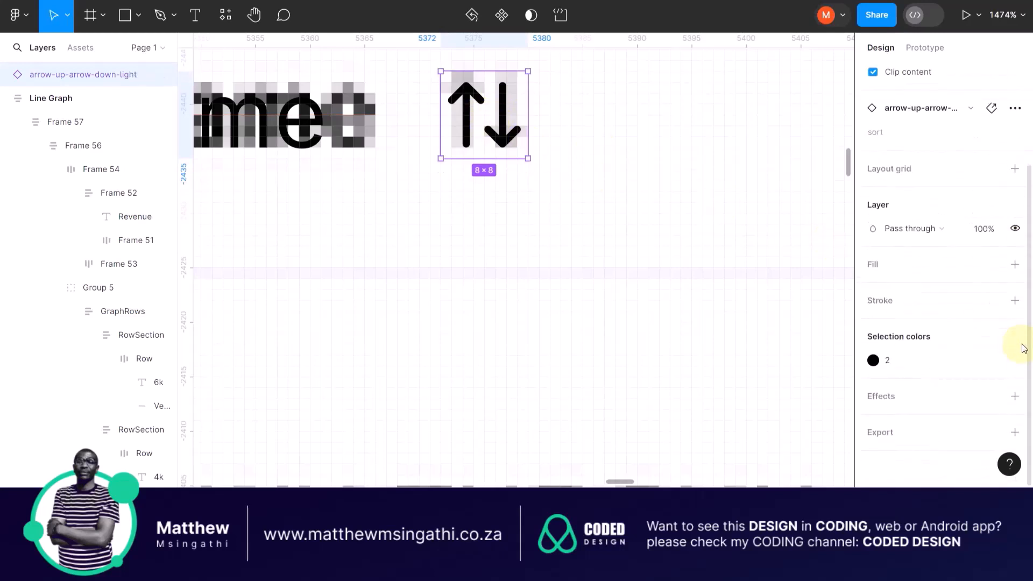
mouse_move(999, 365)
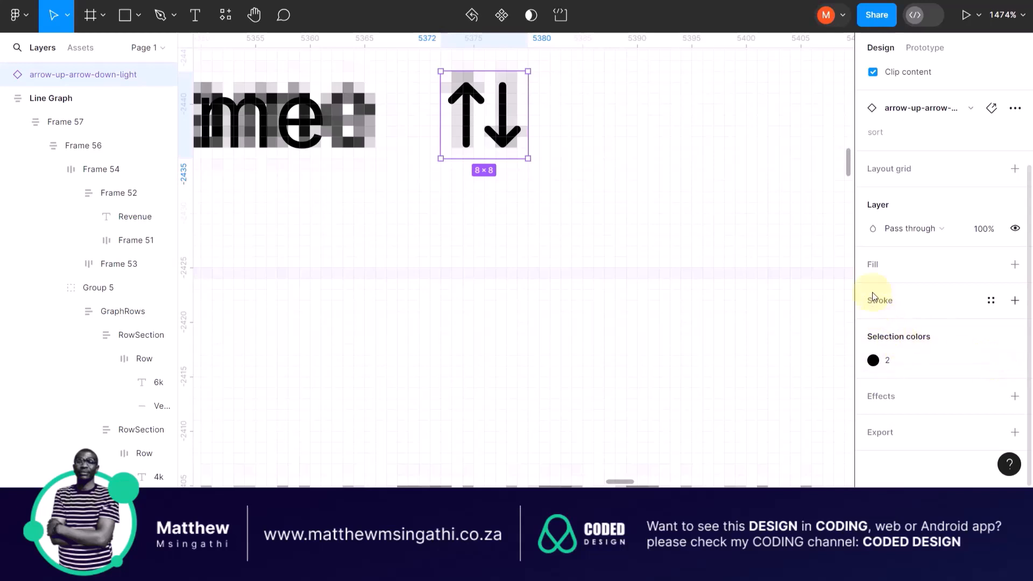
left_click(873, 361)
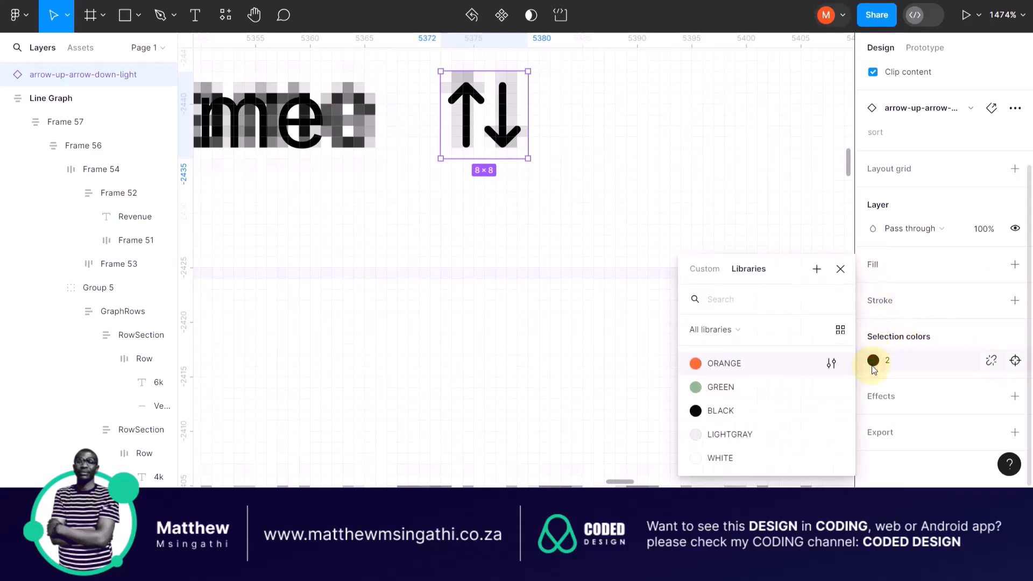
left_click(697, 434)
Combine the Product Name text and its sort icon in a horizontal auto layout with centered alignment
scroll(488, 232, "left", 2)
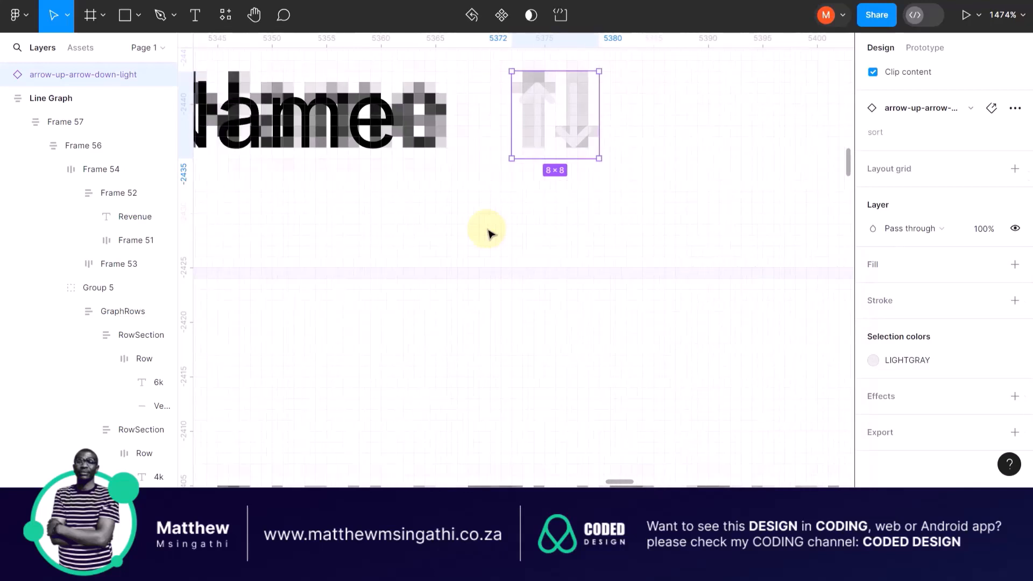
scroll(488, 232, "down", 5)
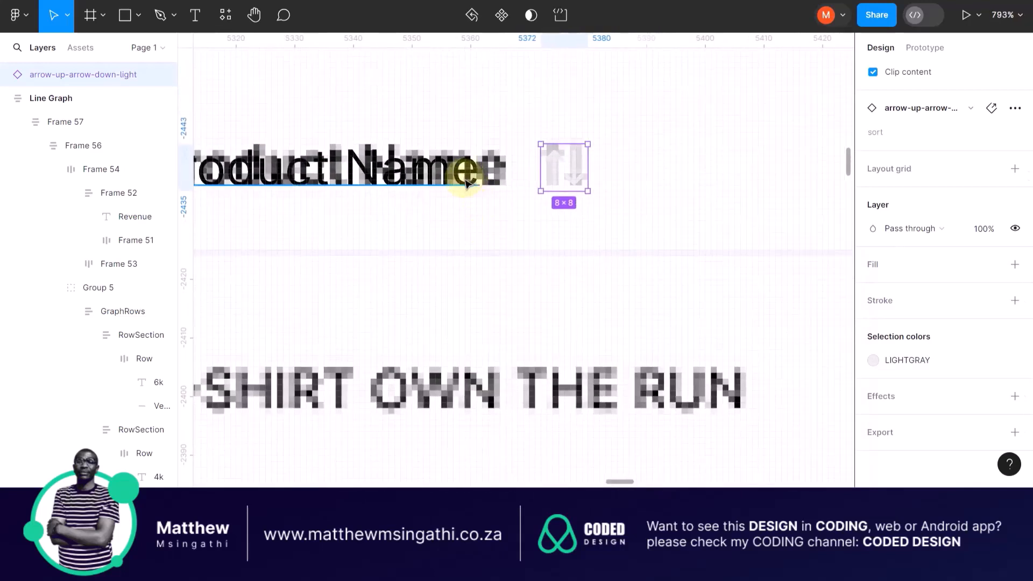
left_click(466, 183)
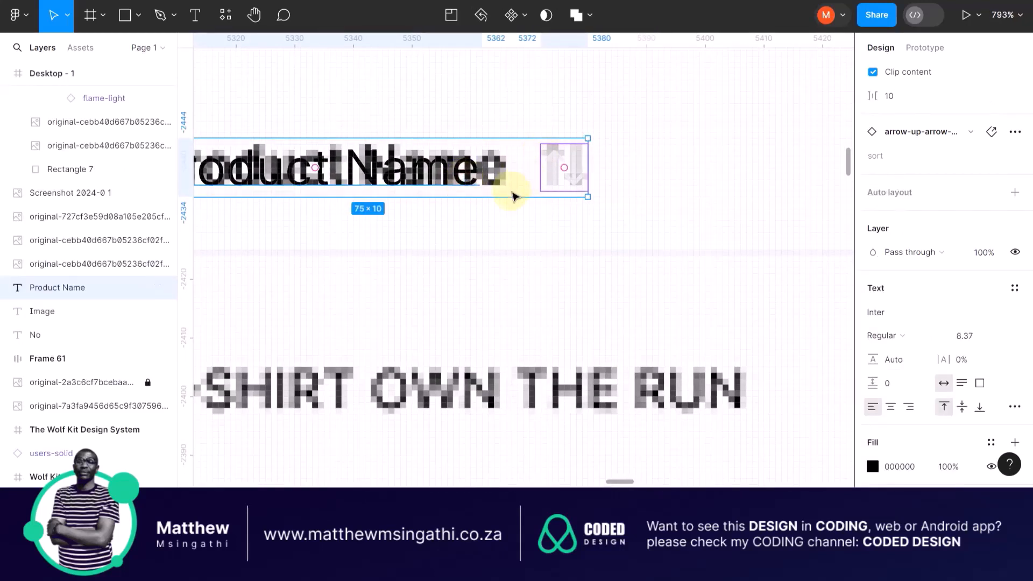
key("shift+a")
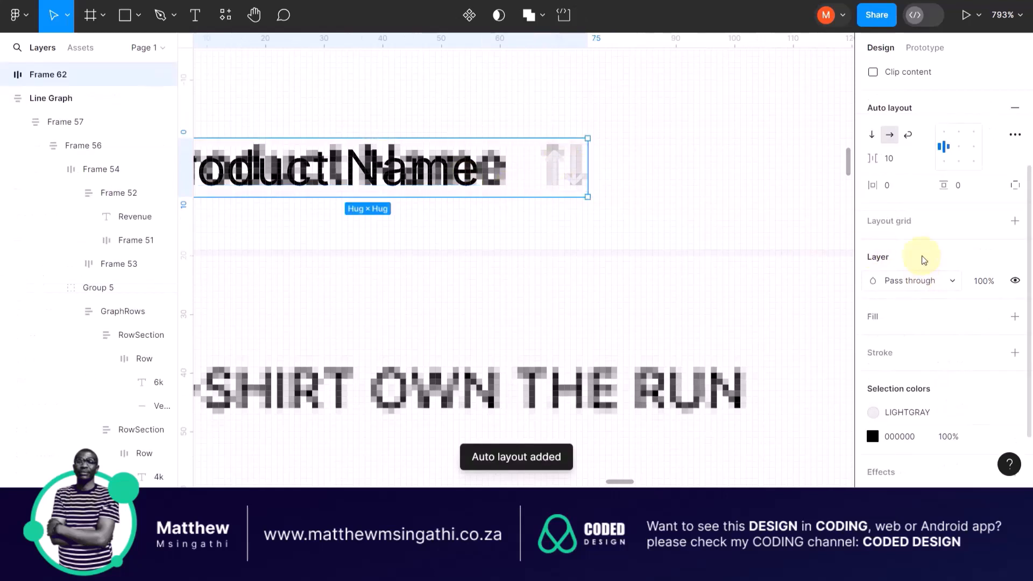
left_click(958, 149)
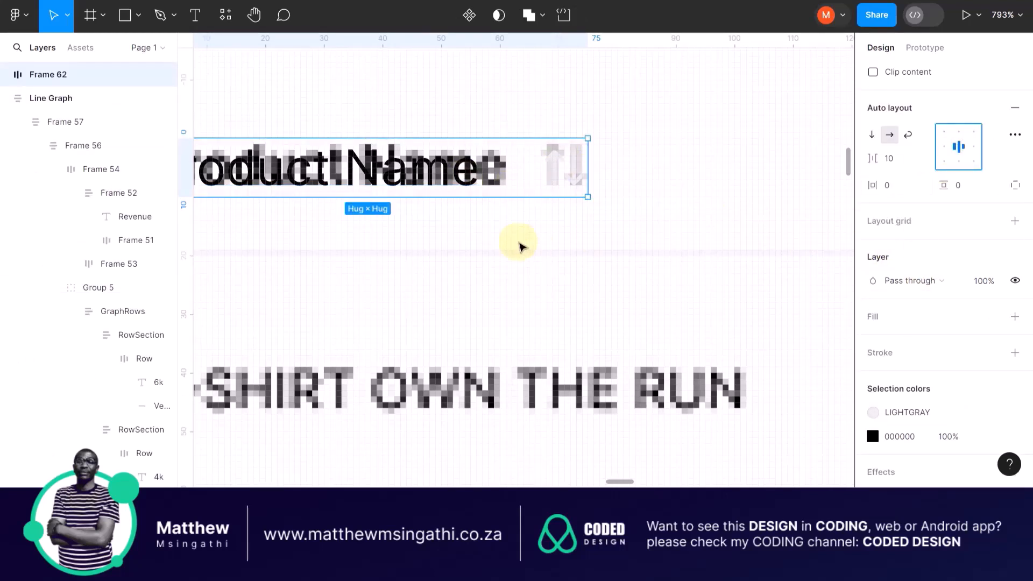
Duplicate the Product Name heading with its sort icon three times and place the copies beneath the reference Sell, View and Earning headings
scroll(521, 246, "down", 5)
scroll(520, 245, "right", 3)
scroll(521, 244, "down", 4)
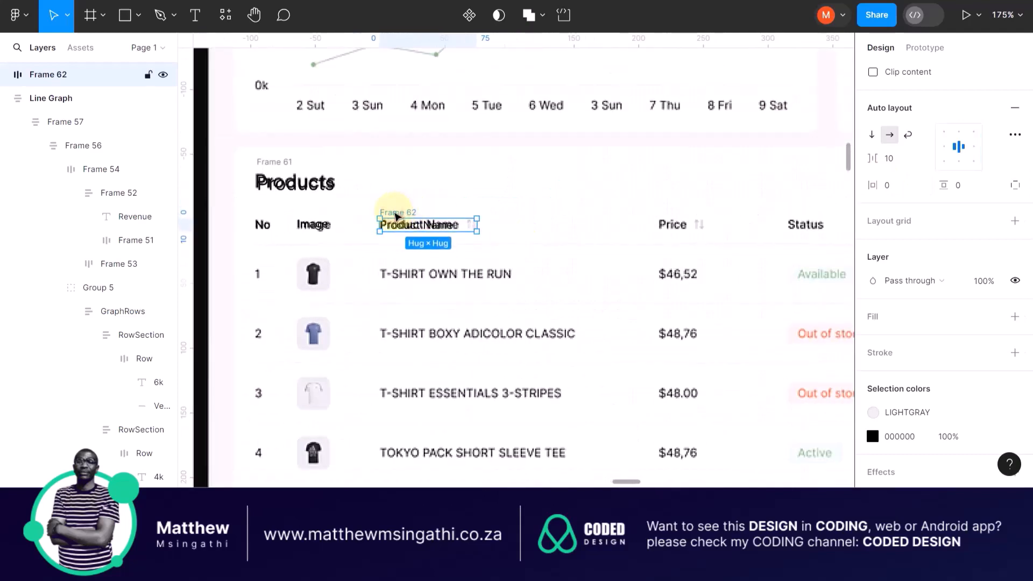
key("ctrl+d")
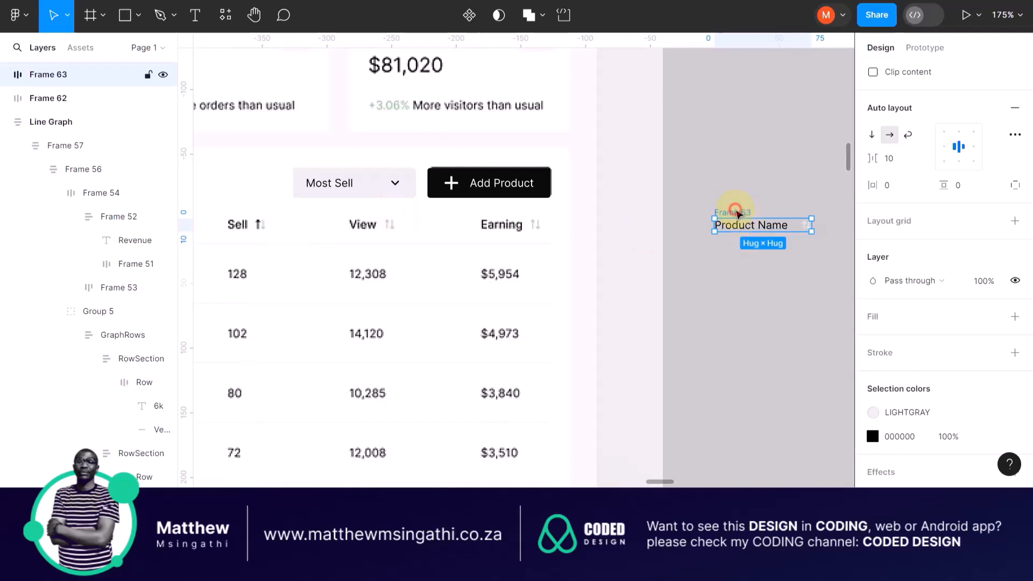
left_click_drag(737, 213, 251, 237)
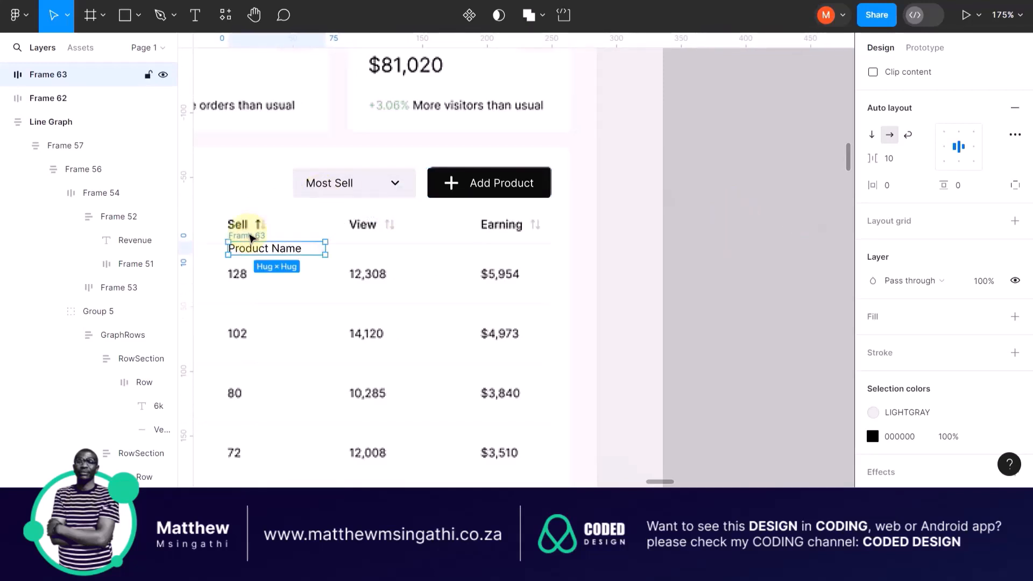
key("ctrl+d")
key("ctrl+d")
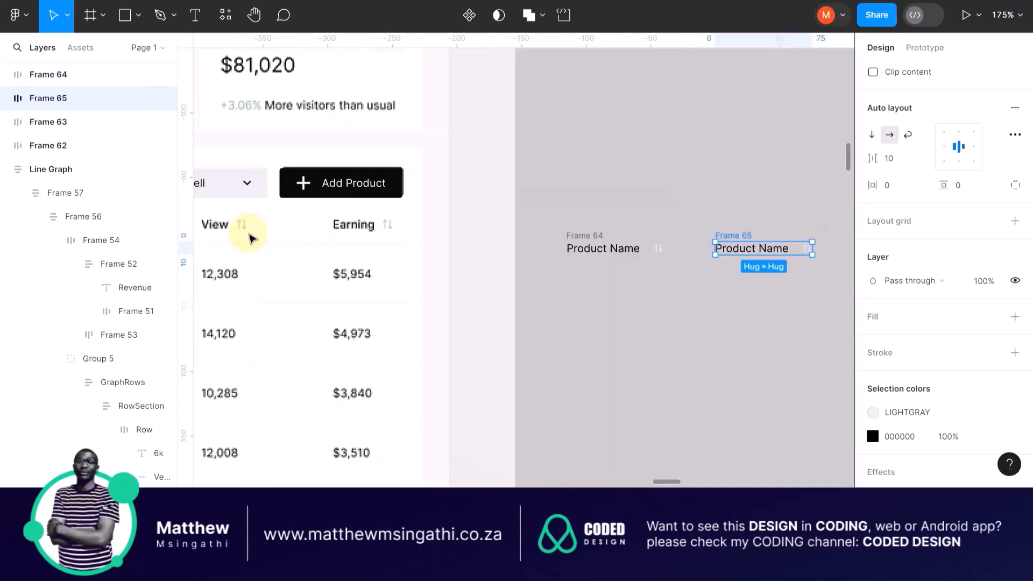
scroll(552, 247, "down", 5)
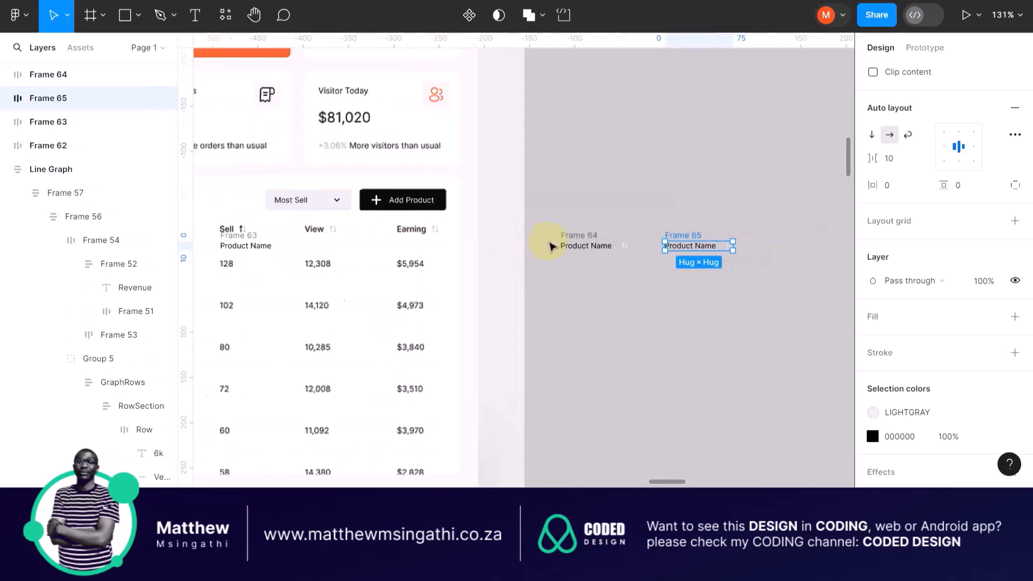
left_click_drag(663, 242, 450, 242)
left_click_drag(771, 238, 547, 237)
Change the text of the Product Name copy beneath the reference Earning heading to "Earning"
scroll(545, 235, "up", 4)
scroll(548, 238, "up", 10)
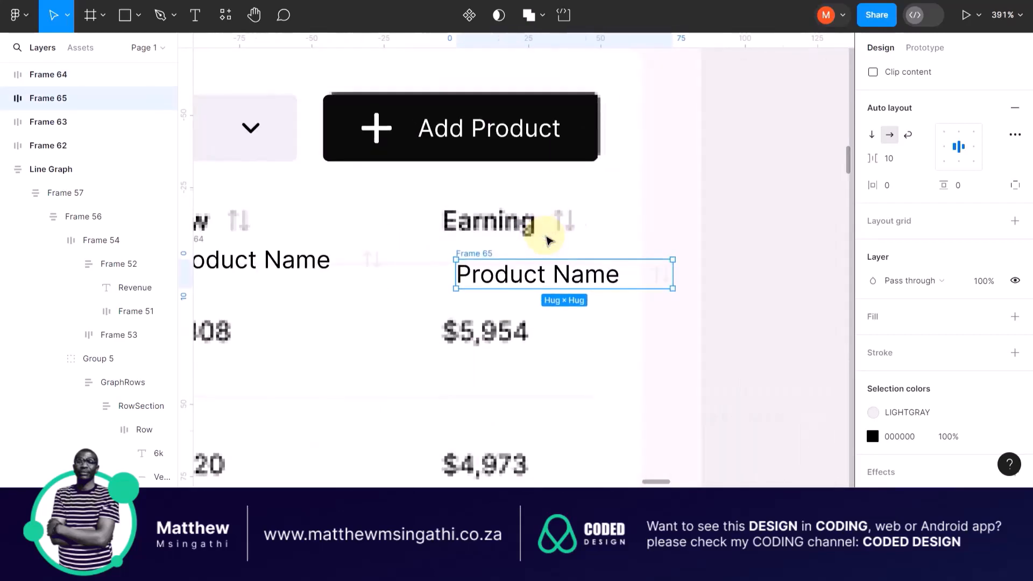
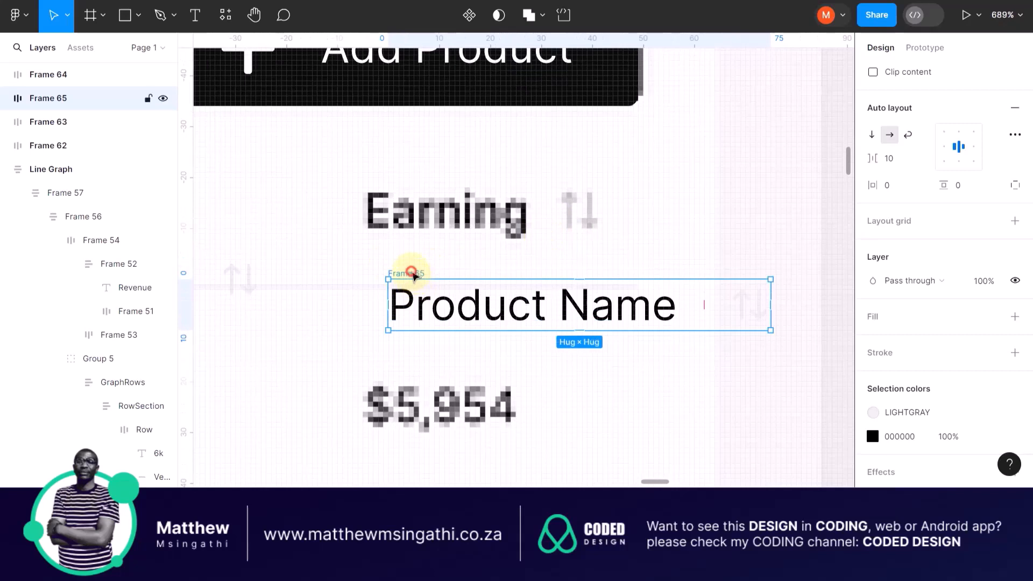
left_click_drag(413, 274, 362, 245)
double_click(468, 279)
left_click(492, 279)
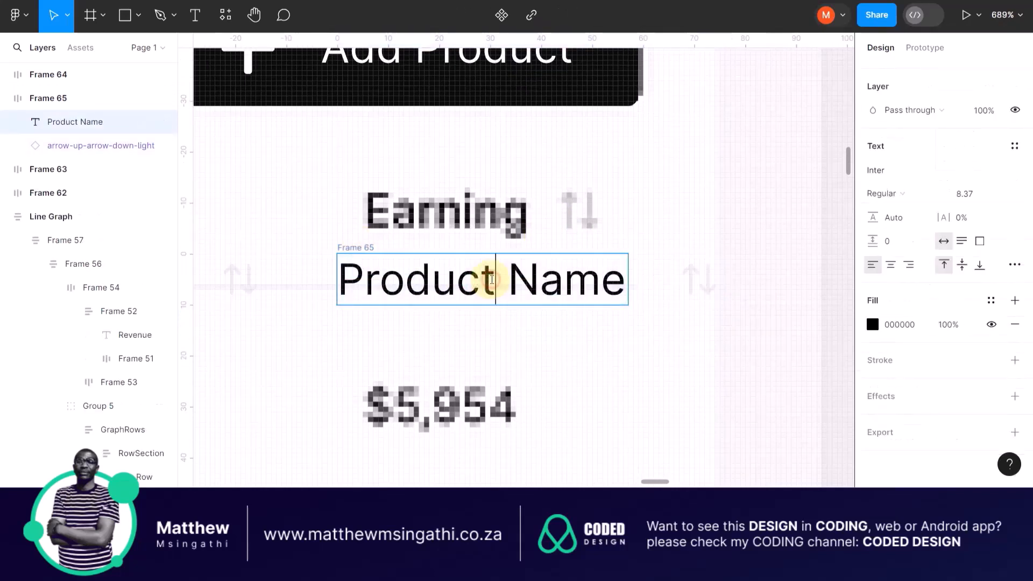
left_click_drag(489, 279, 181, 268)
type("Ear")
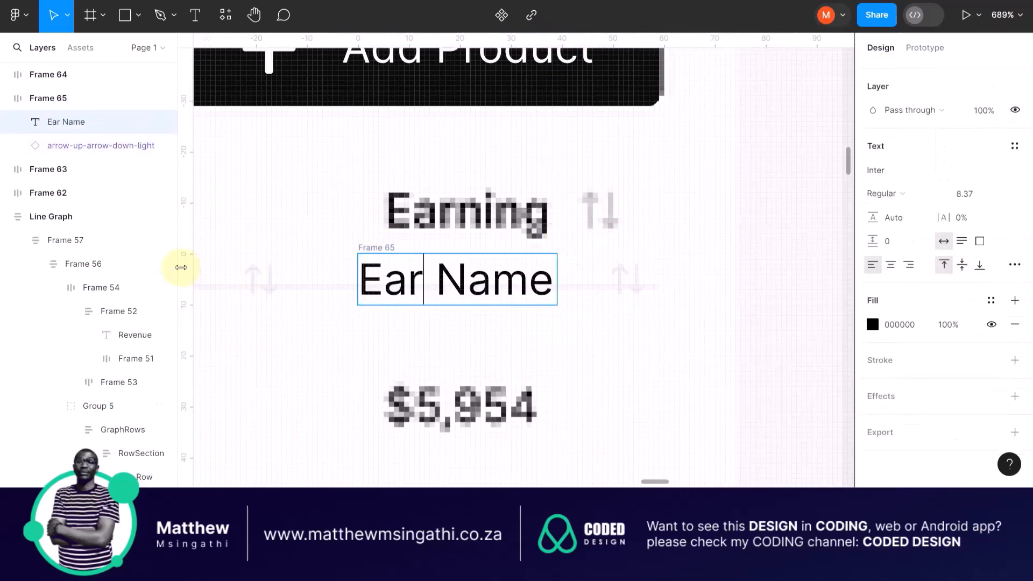
type("nings")
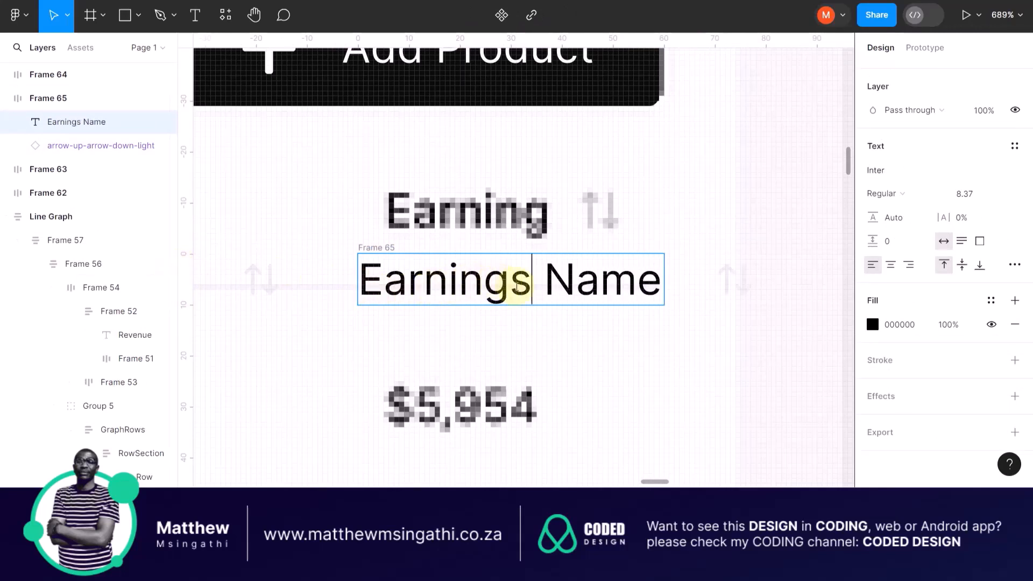
key("BackSpace")
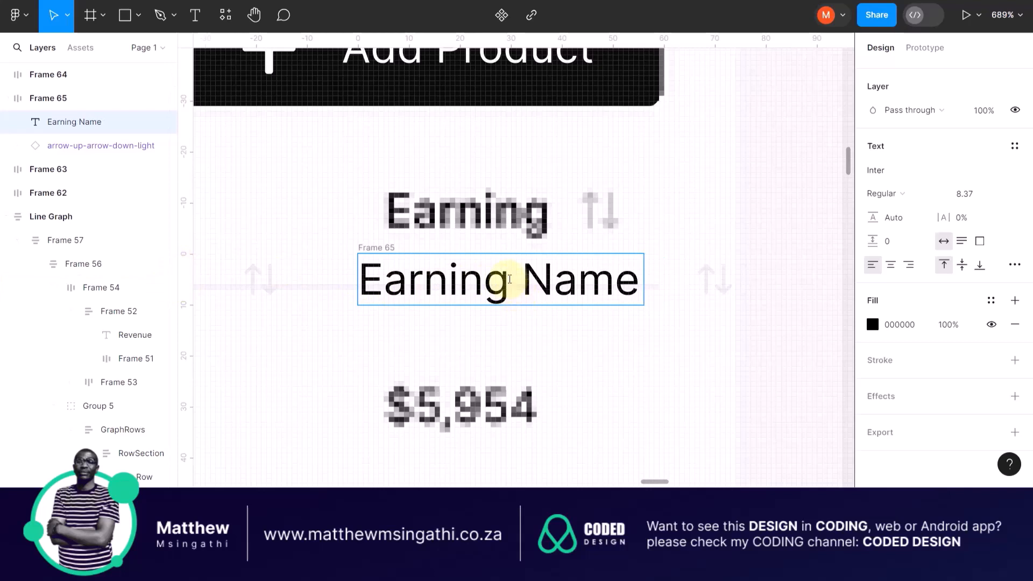
left_click_drag(510, 279, 646, 287)
key("BackSpace")
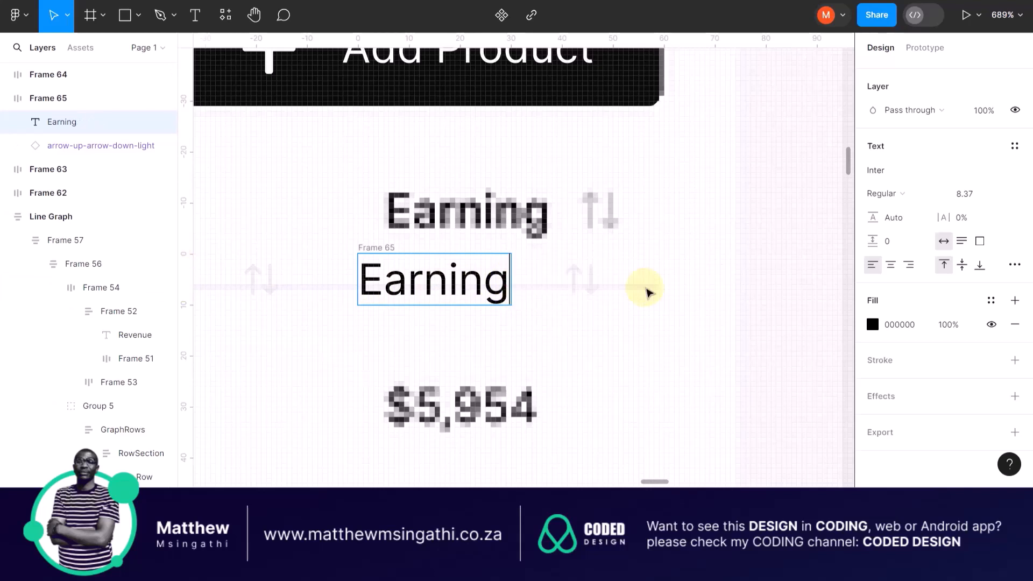
key("Escape")
Place the Earning heading with its sort icon over the reference Earning heading at X 5949, Y -2445
left_click_drag(469, 273, 485, 218)
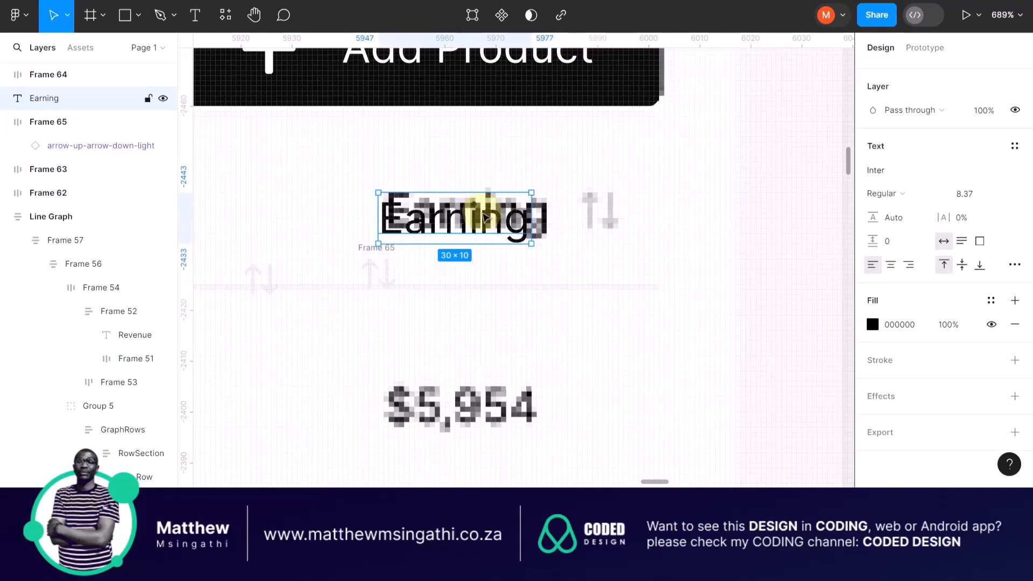
key("ctrl+z")
left_click(627, 284)
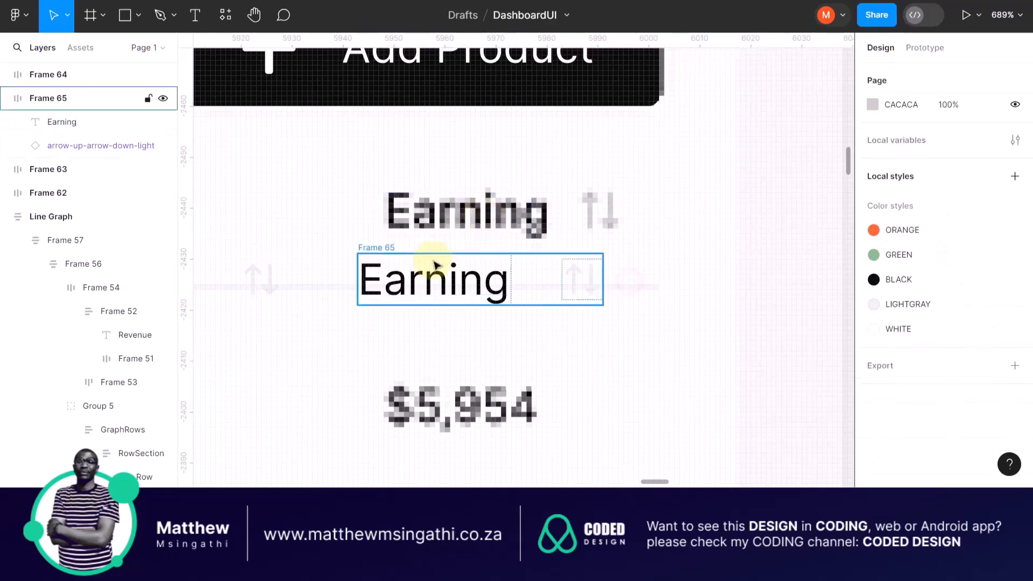
left_click_drag(391, 254, 369, 215)
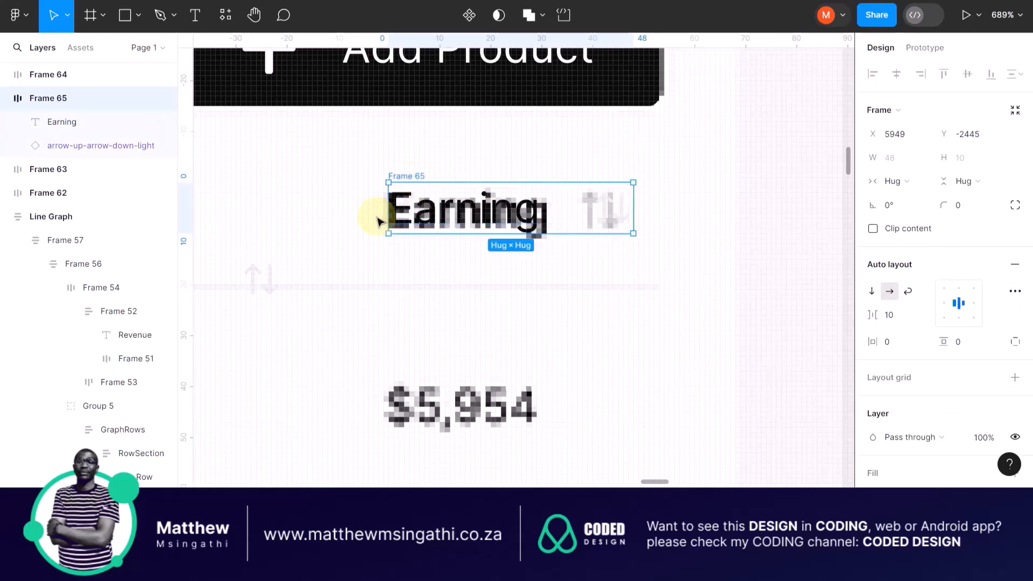
Change the copy beneath the reference View heading to "View" and place it with its icon over the reference at X 5846, Y -2444
scroll(377, 218, "left", 10)
left_click(307, 249)
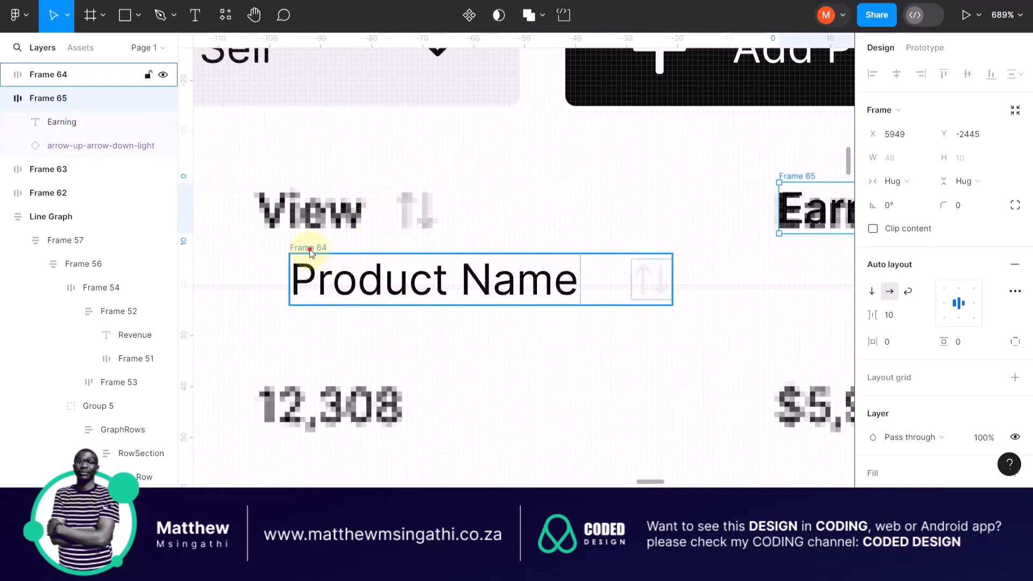
left_click_drag(306, 249, 277, 249)
double_click(515, 278)
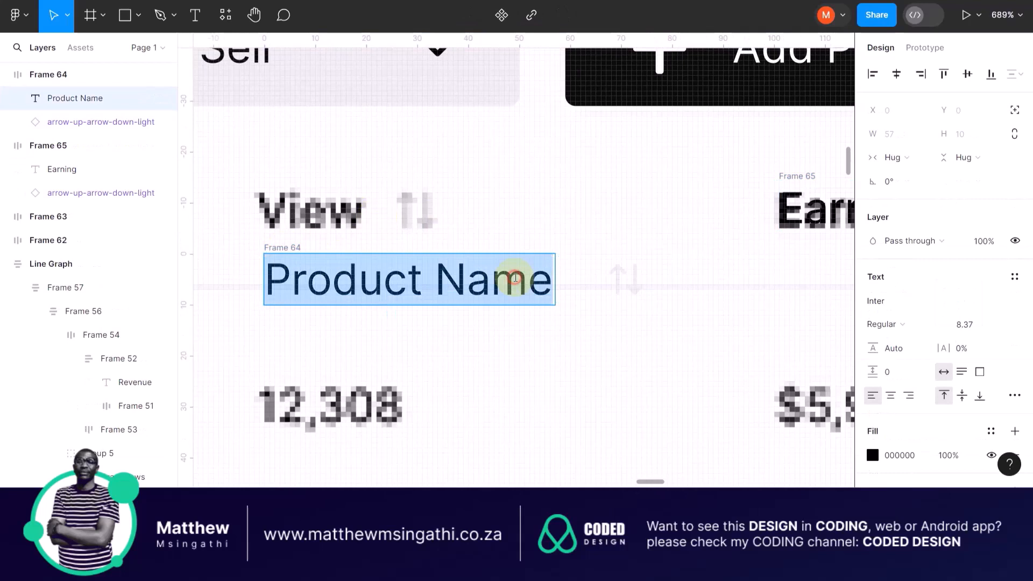
key("Escape")
double_click(551, 286)
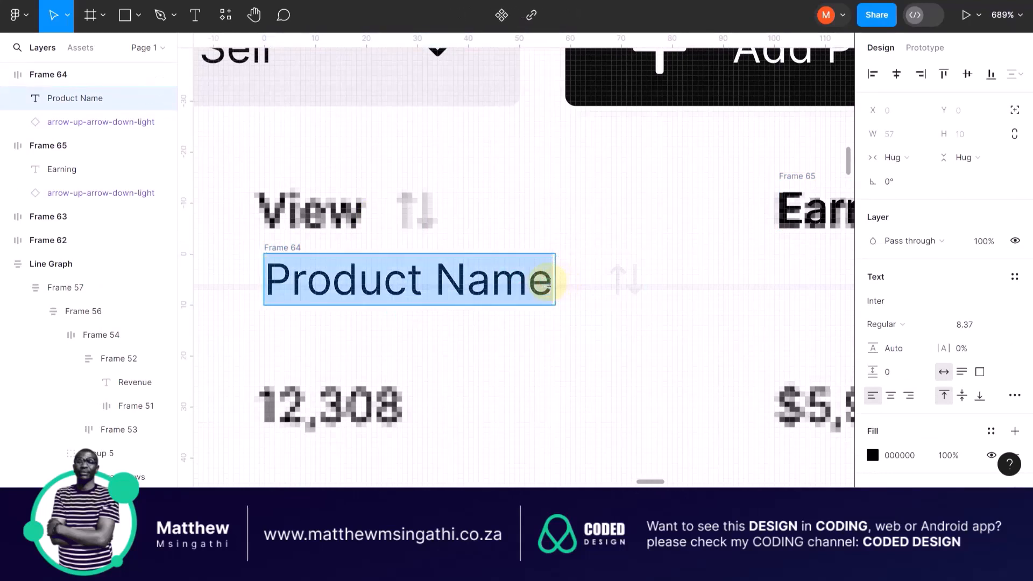
type("View")
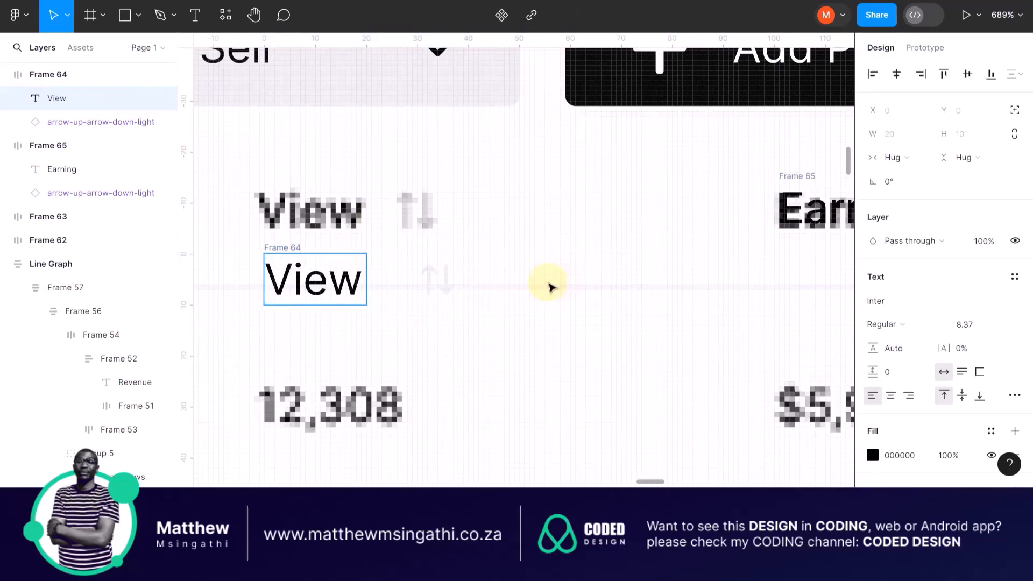
key("Escape")
left_click(330, 238)
left_click_drag(285, 246, 283, 184)
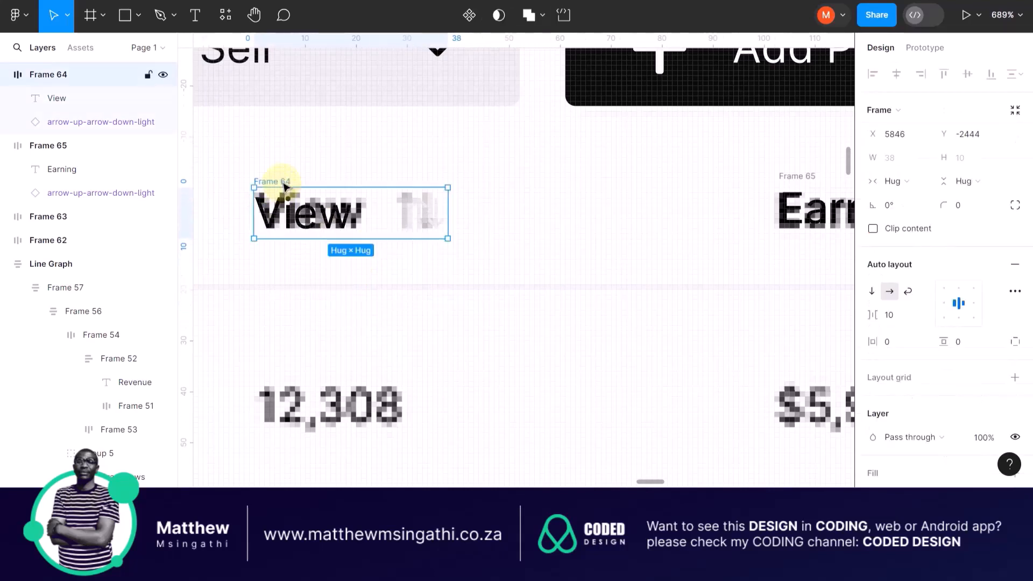
Change the text of the Product Name copy beneath the reference Sell heading to "Sell"
scroll(340, 223, "down", 1)
scroll(340, 223, "down", 5)
scroll(340, 224, "left", 5)
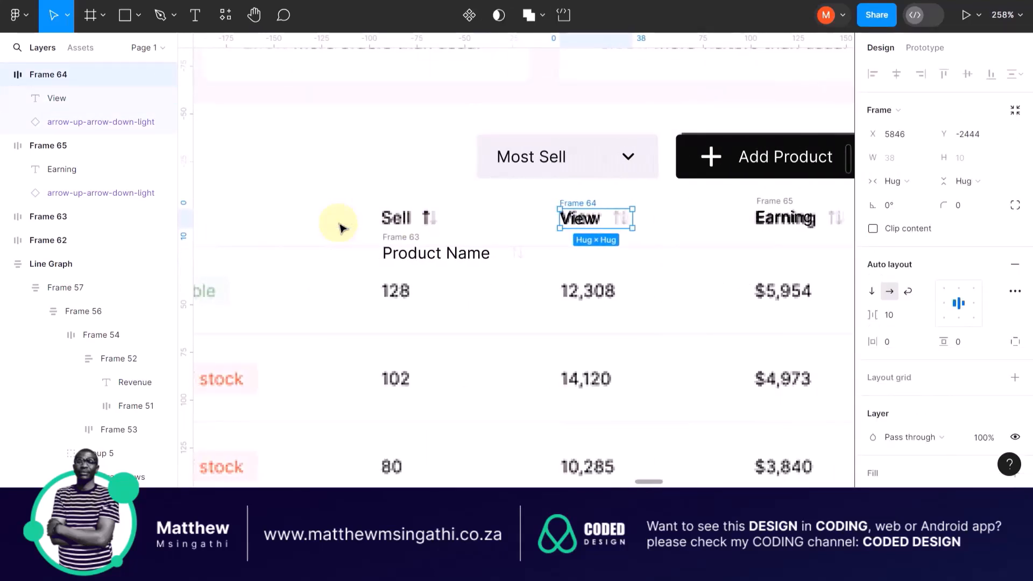
scroll(435, 235, "up", 5)
double_click(437, 284)
double_click(484, 286)
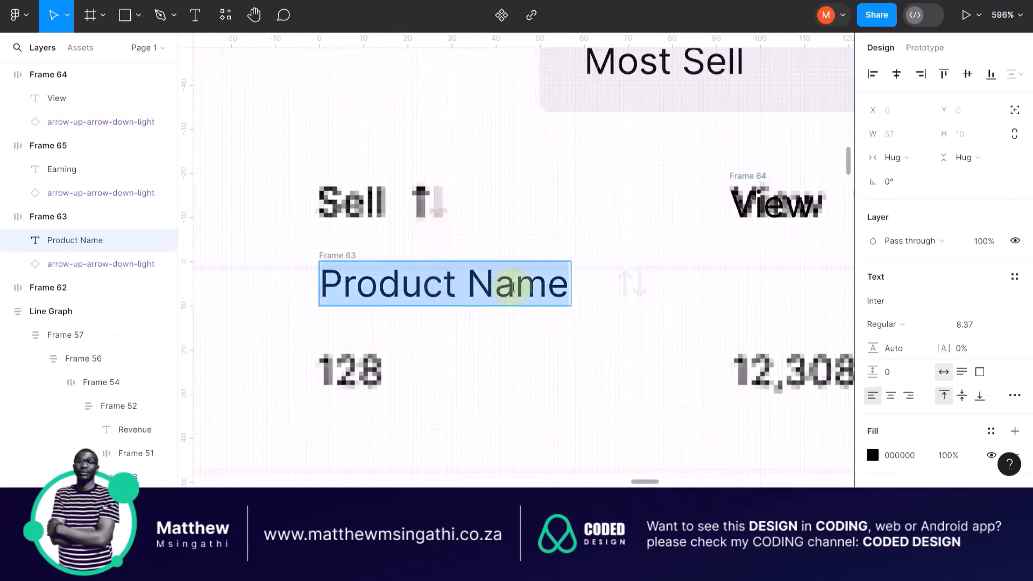
type("Sell")
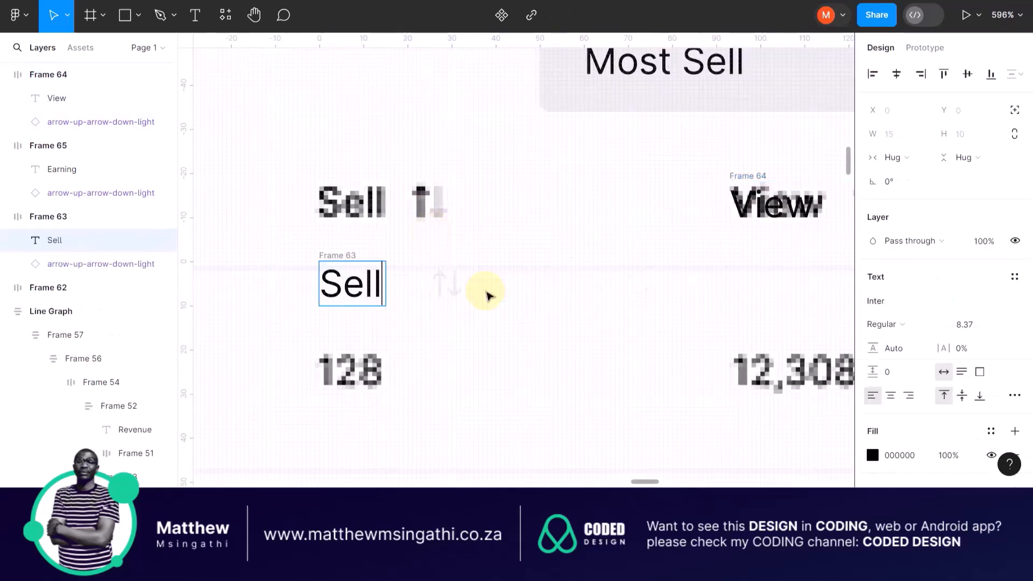
key("Escape")
Place the Sell heading with its sort icon over the reference Sell heading at X 5753, Y -2445
left_click(507, 208)
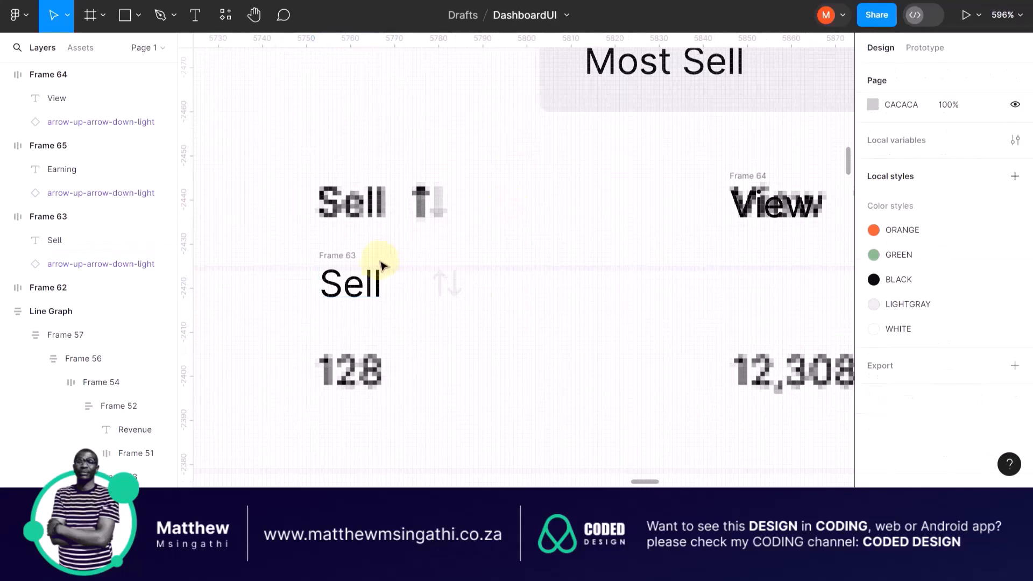
left_click_drag(376, 280, 371, 203)
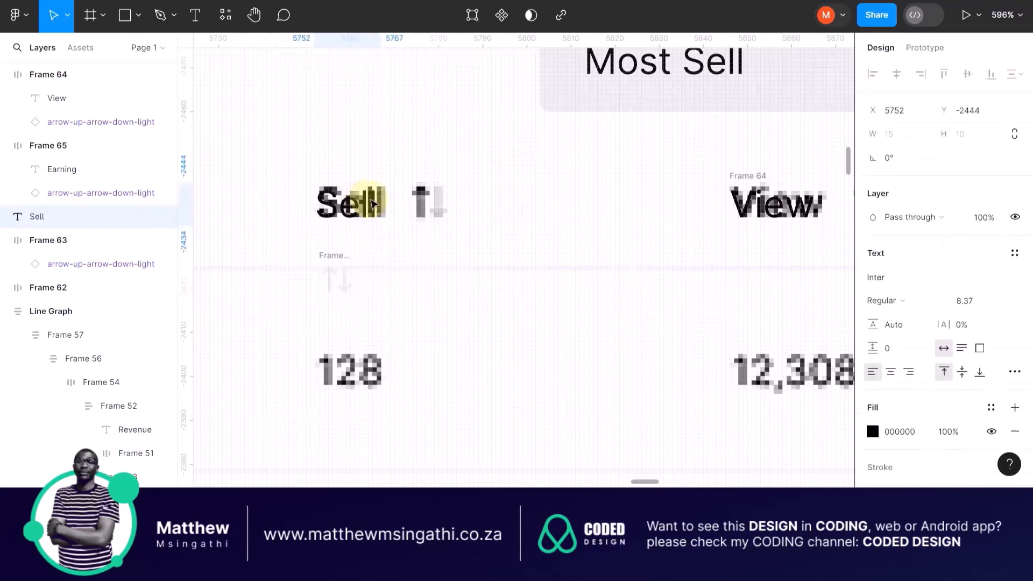
key("ctrl+z")
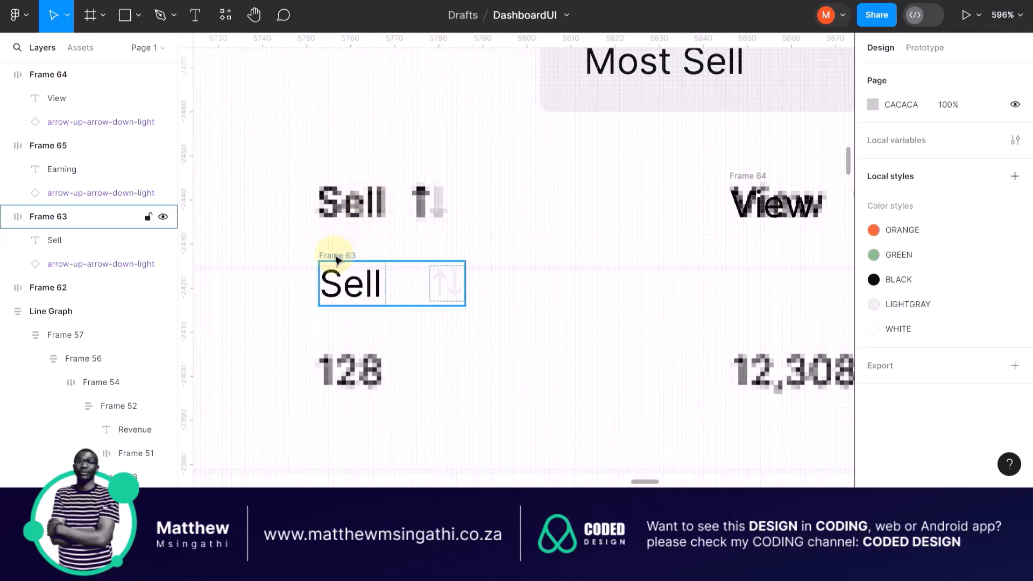
left_click_drag(336, 259, 337, 178)
Duplicate the Image heading and place the copy at the reference Price heading, at X 5506, Y -2443
scroll(498, 245, "down", 5)
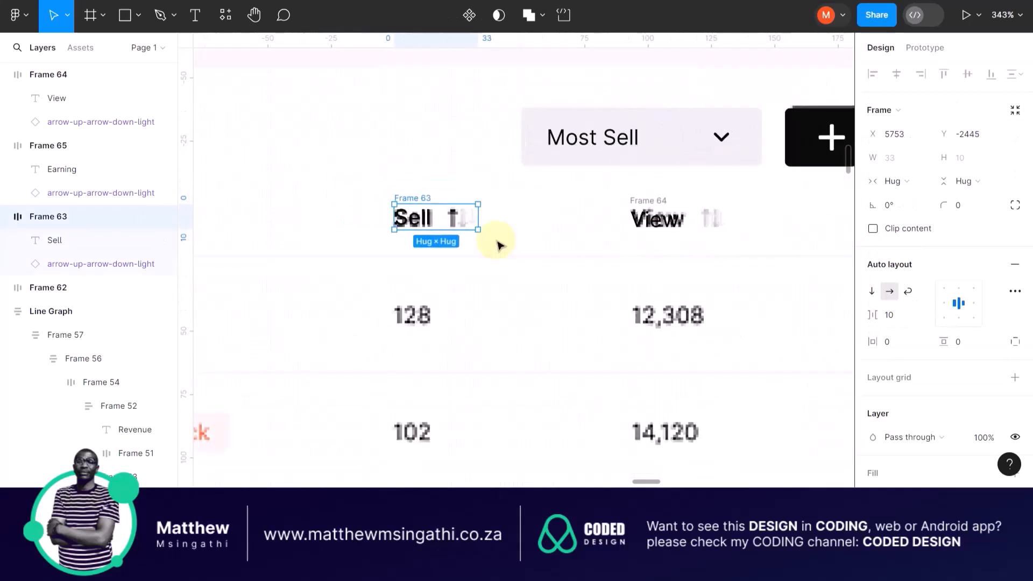
scroll(296, 258, "left", 6)
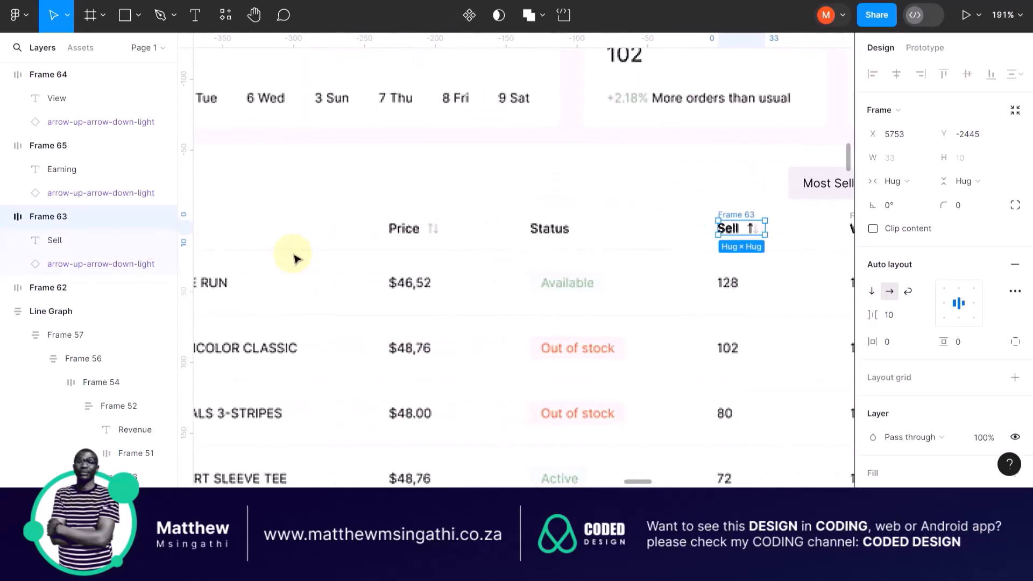
scroll(269, 235, "left", 3)
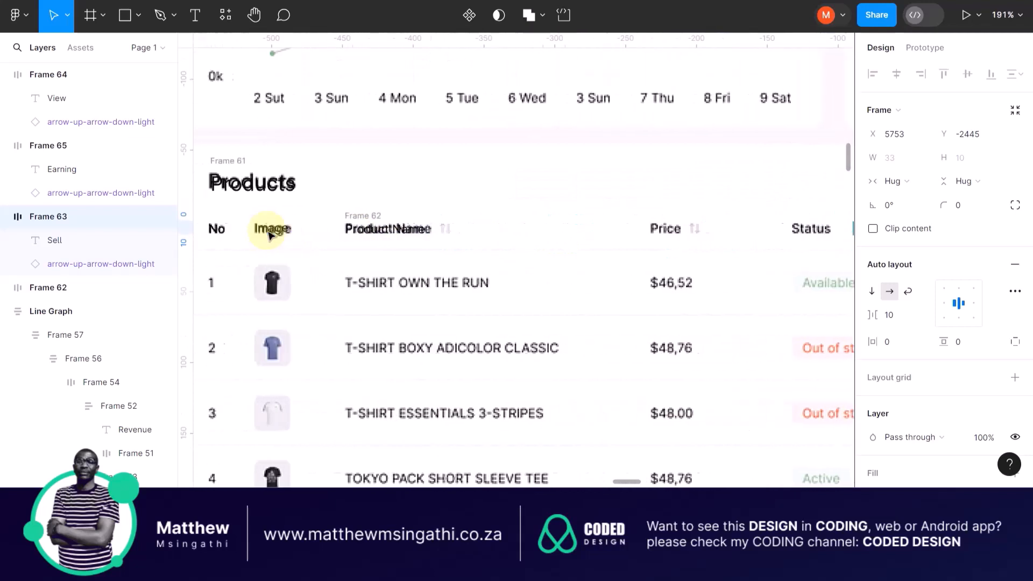
left_click(311, 231)
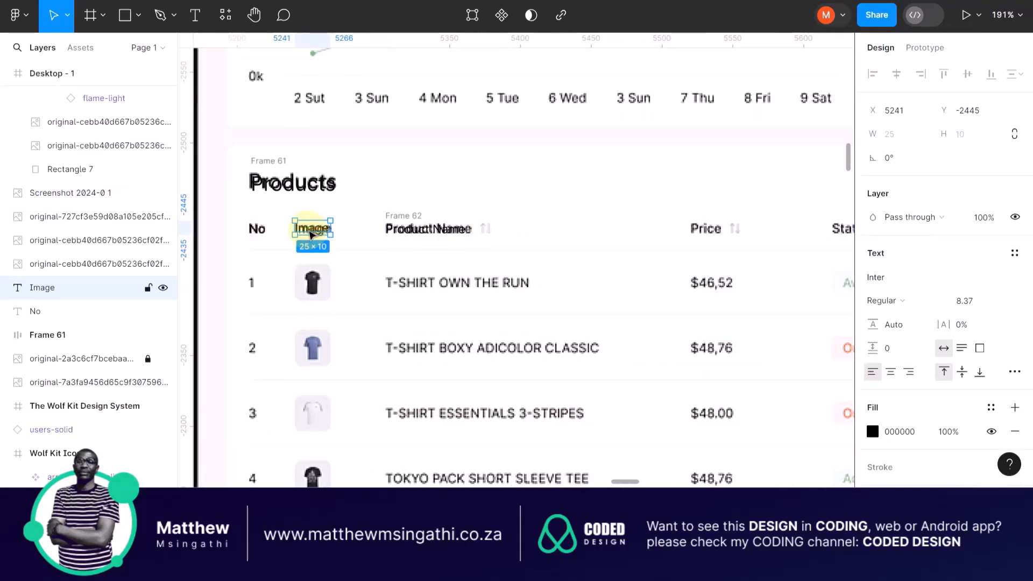
left_click_drag(311, 232, 694, 240)
scroll(694, 239, "up", 10)
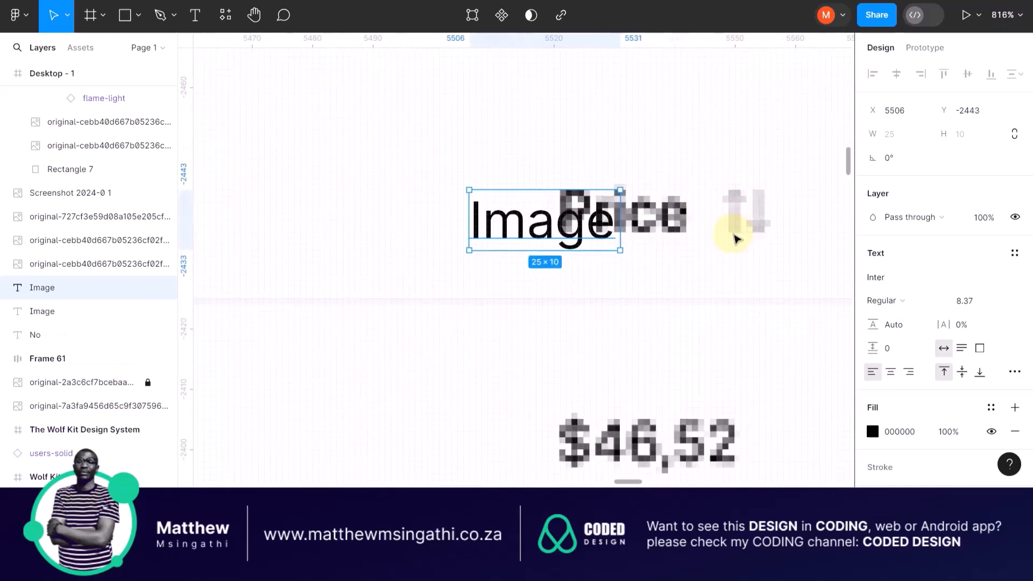
double_click(576, 237)
scroll(579, 237, "down", 5)
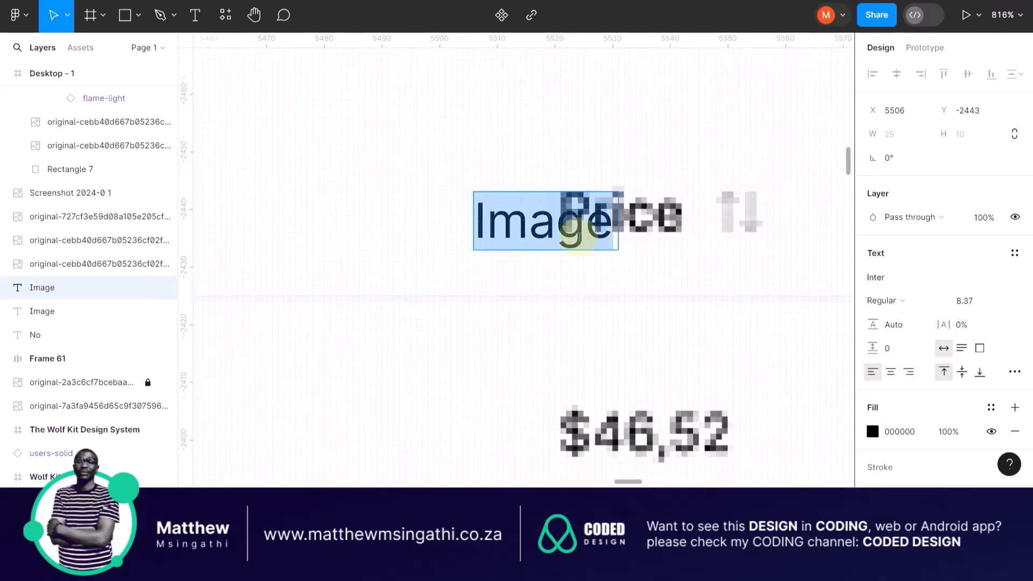
scroll(579, 237, "down", 3)
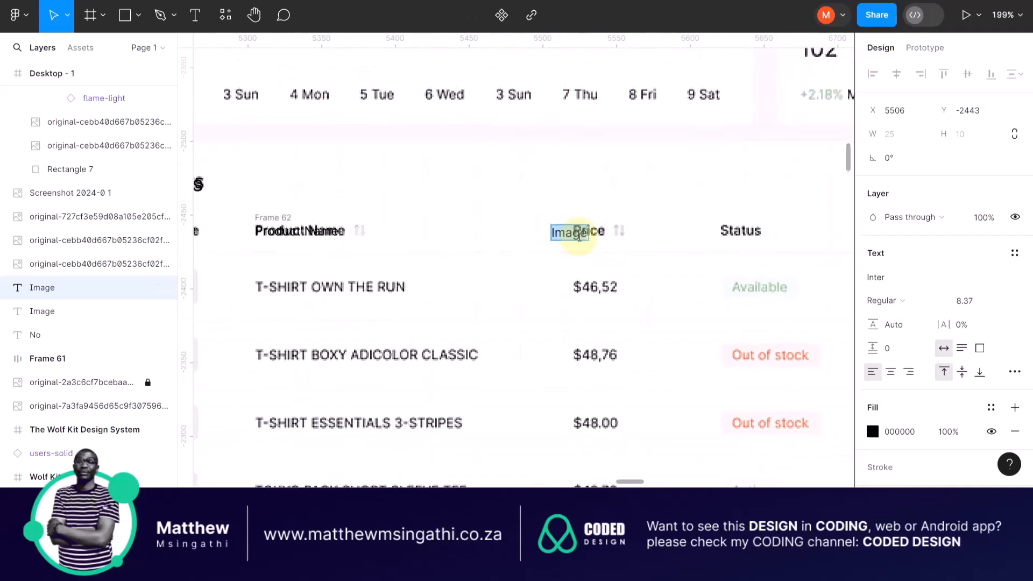
key("Escape")
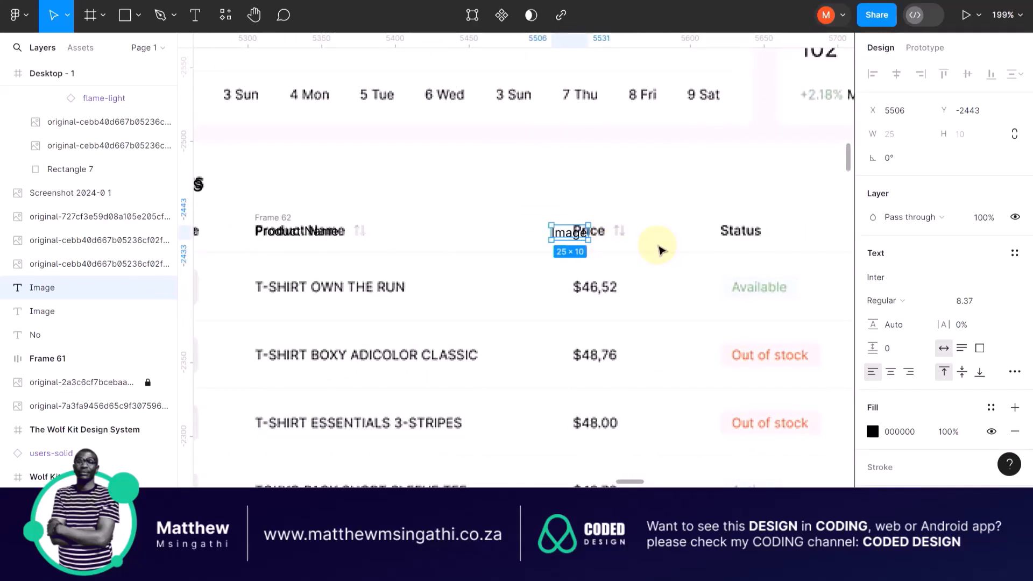
Change the copied Image heading to "Status" and place it over the reference Status heading at X 5621, Y -2445
scroll(727, 240, "up", 4)
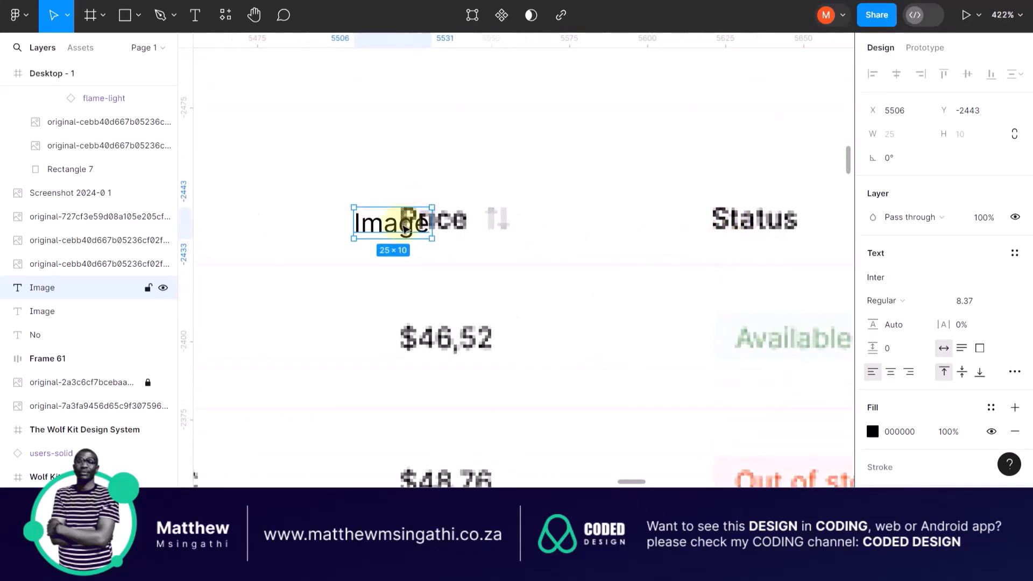
left_click_drag(514, 244, 660, 225)
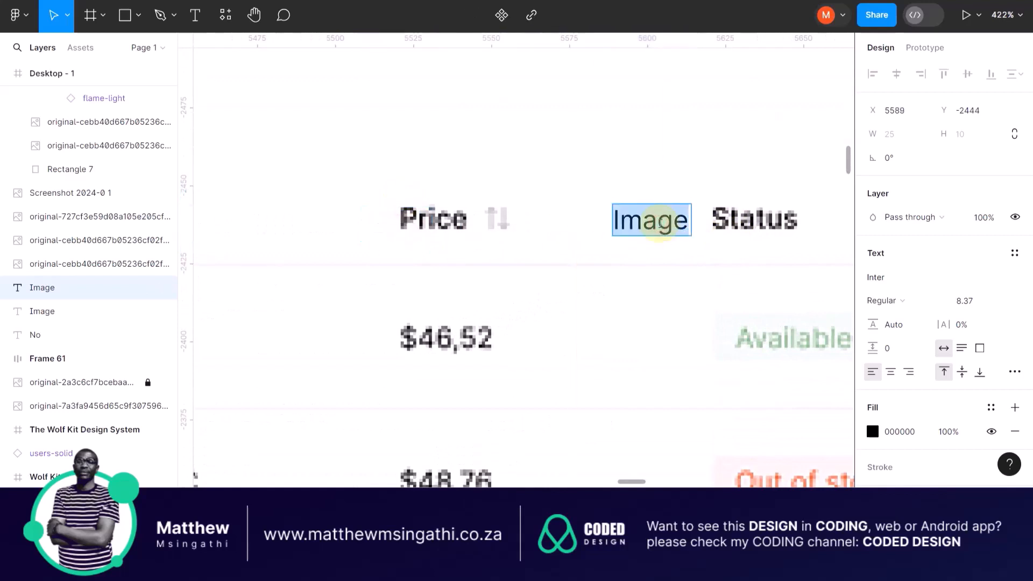
type("Status")
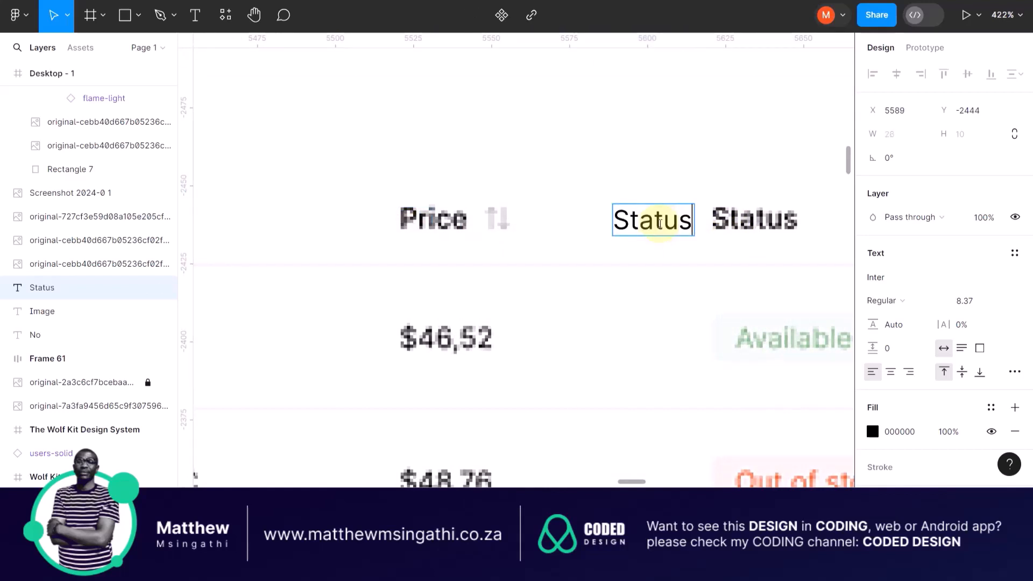
key("Escape")
left_click_drag(663, 221, 764, 218)
scroll(468, 218, "down", 3)
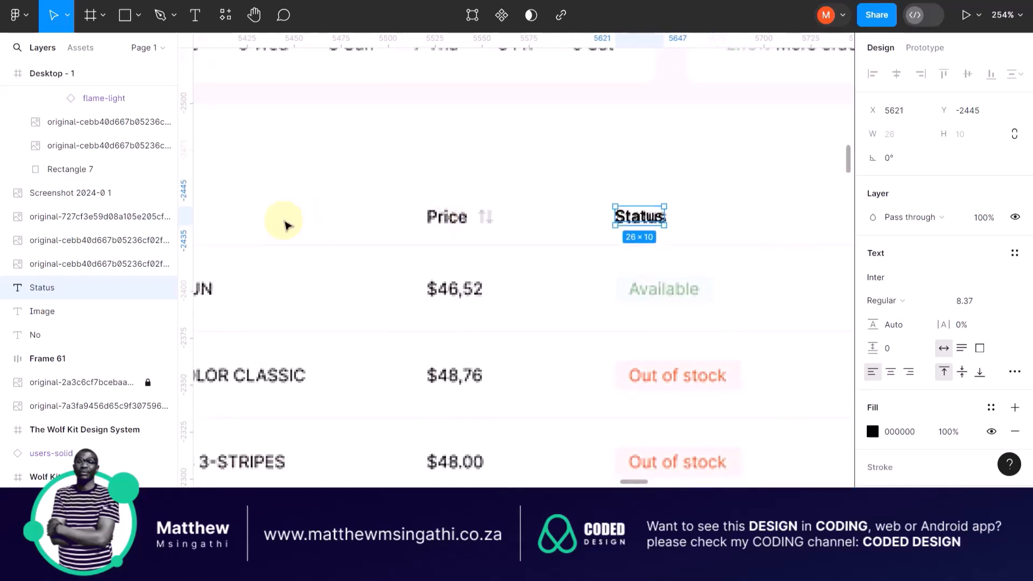
Duplicate the Product Name text without its sort icon and place the copy at the reference Price heading, at X 5472, Y -2443
scroll(277, 223, "left", 1)
scroll(277, 223, "left", 3)
left_click(281, 223)
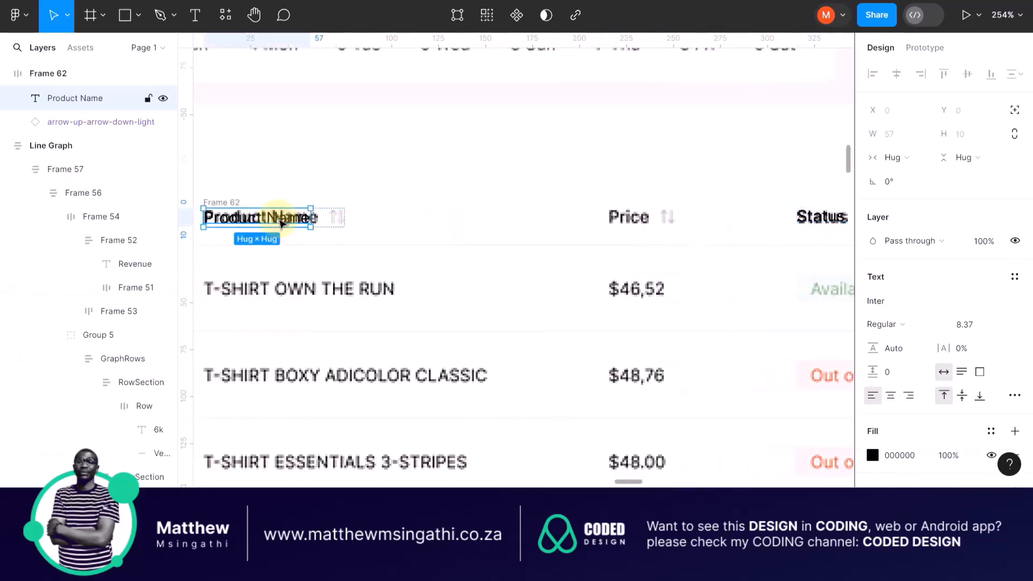
left_click_drag(281, 222, 570, 220)
scroll(570, 220, "up", 5)
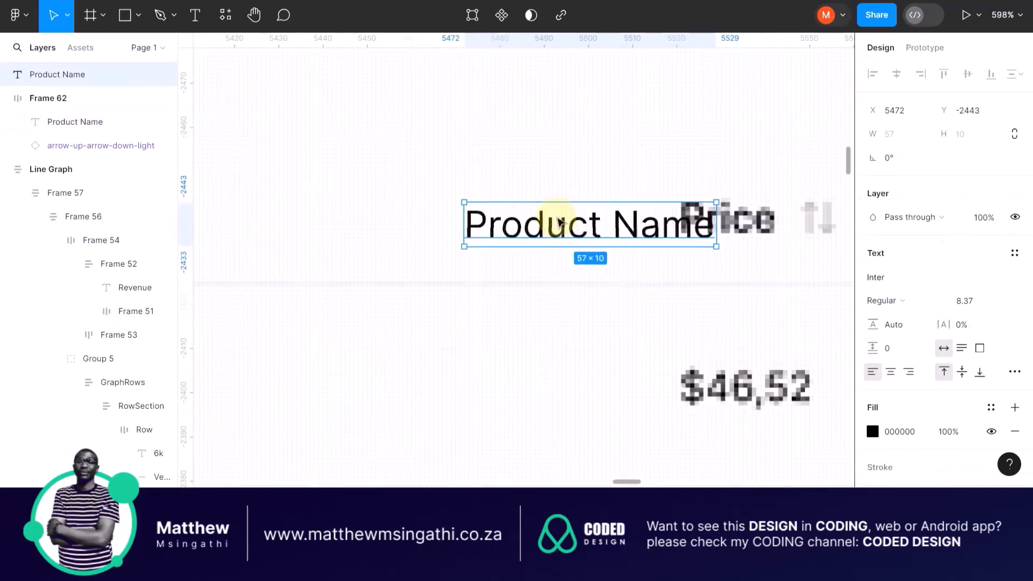
Delete the text-only copy and duplicate the Product Name heading with its sort icon just above the reference Price heading, at X 5516, Y -2455
key("Delete")
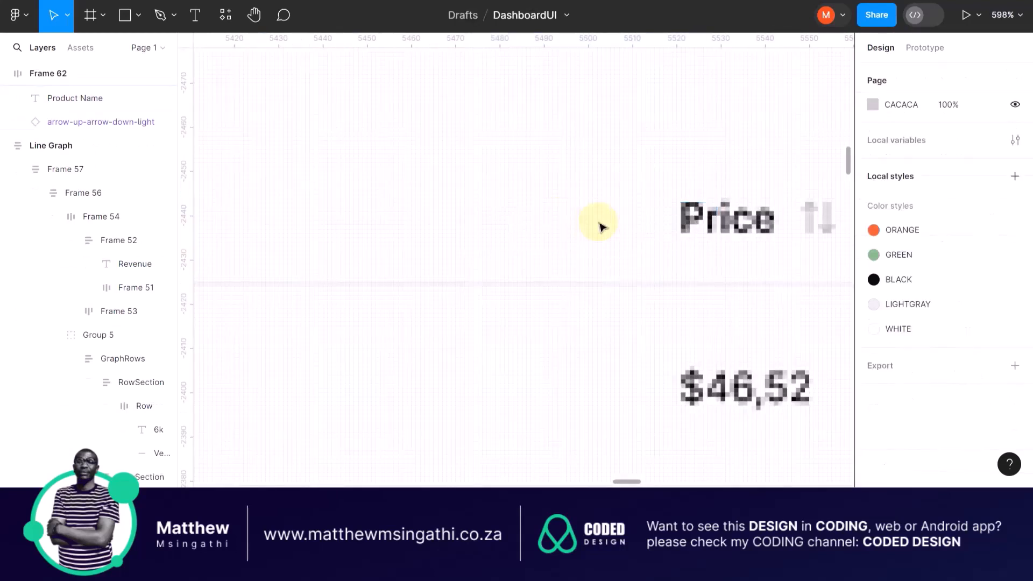
scroll(602, 226, "down", 5)
left_click(215, 215)
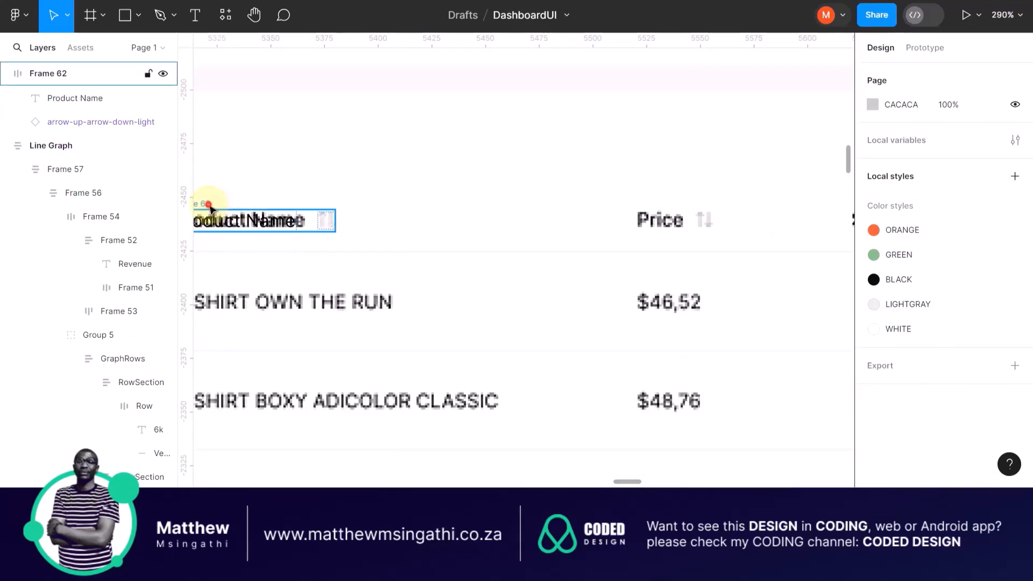
scroll(215, 207, "left", 3)
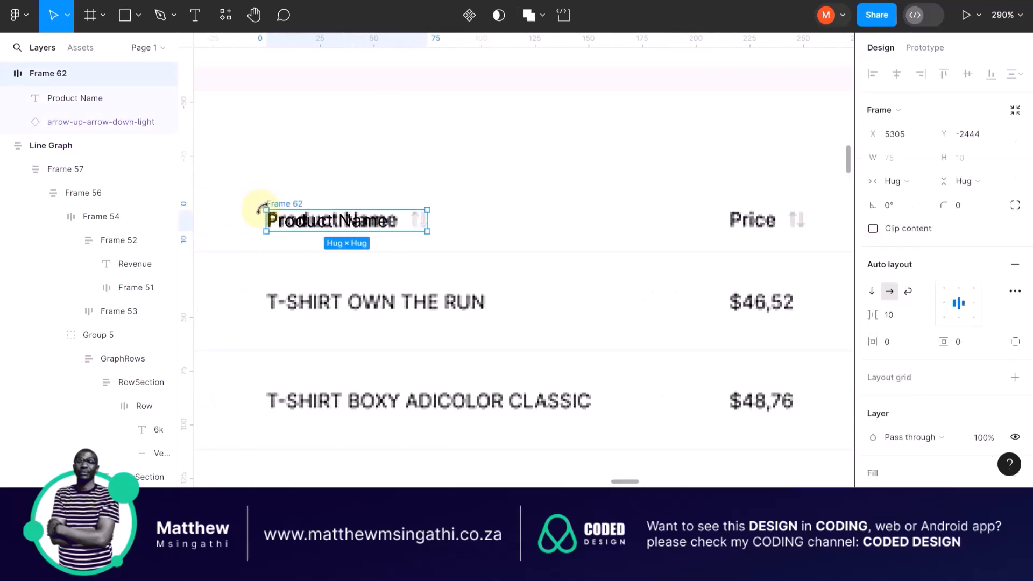
key("ctrl+d")
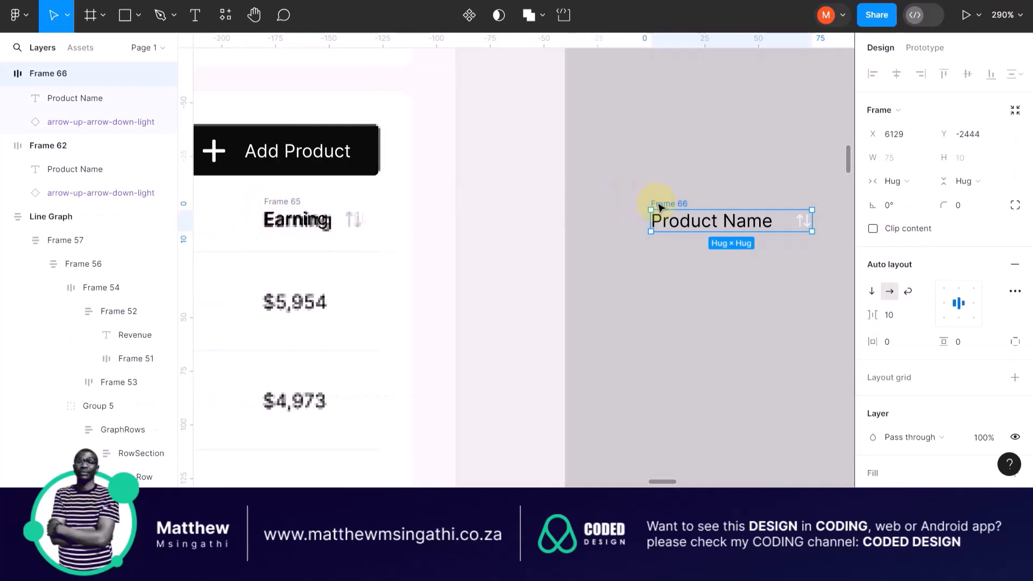
left_click(675, 196)
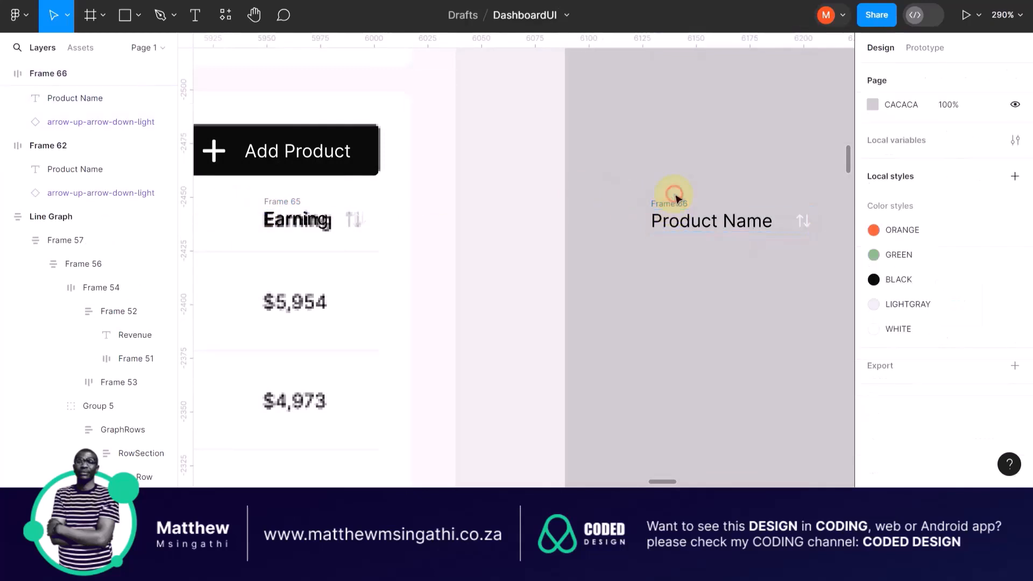
left_click_drag(677, 206, 371, 180)
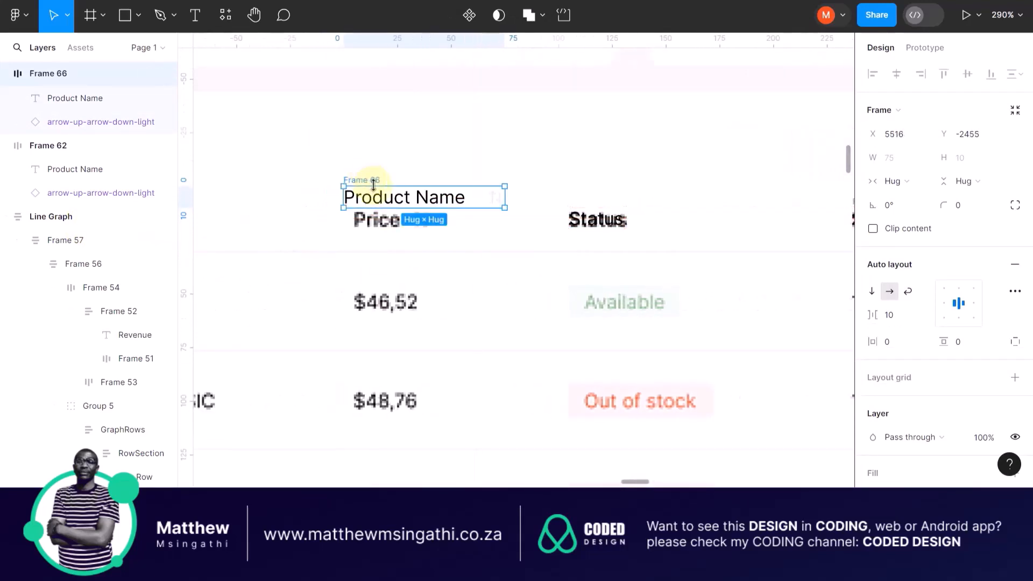
Change the copied heading's text to "Price" and place it over the reference Price heading at X 5521, Y -2444
scroll(371, 180, "up", 5, "ctrl")
double_click(393, 209)
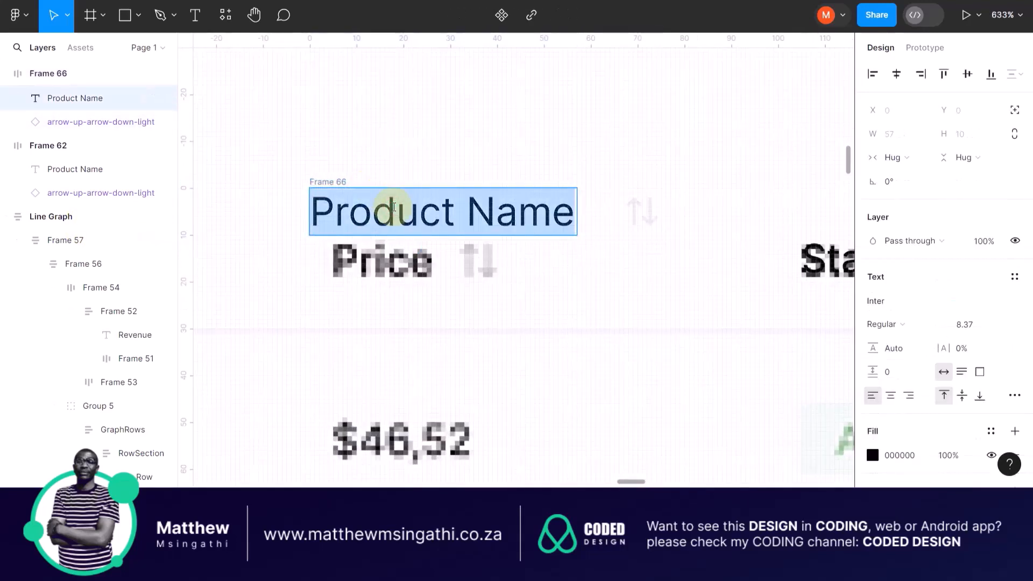
type("Price")
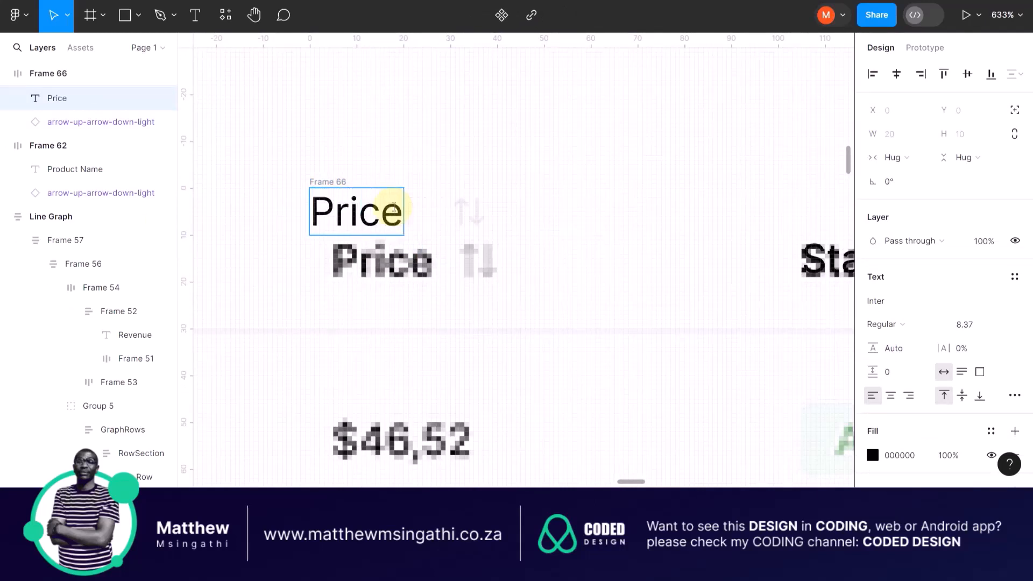
left_click_drag(335, 180, 377, 237)
scroll(409, 258, "down", 5, "ctrl")
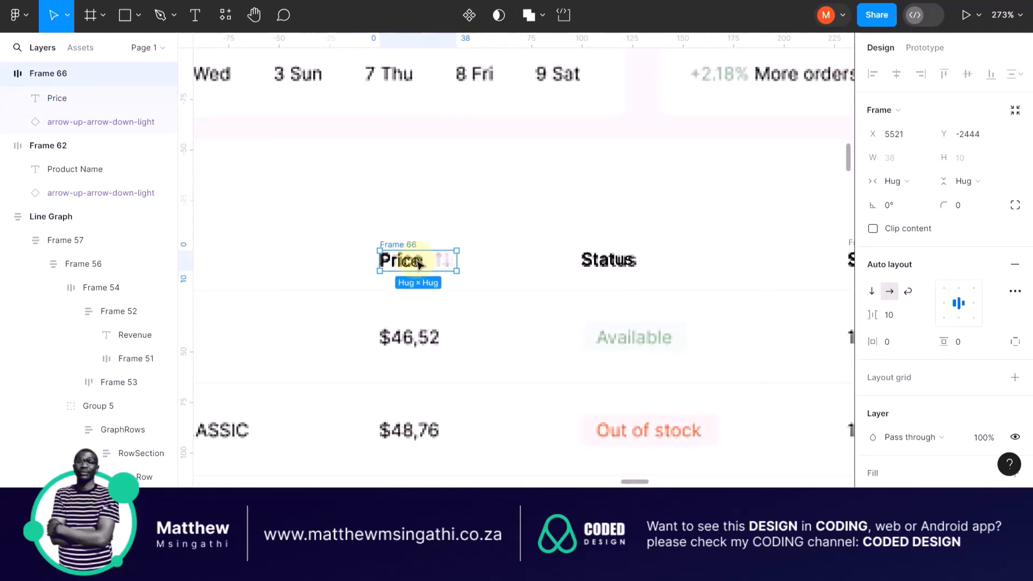
scroll(418, 264, "down", 6, "ctrl")
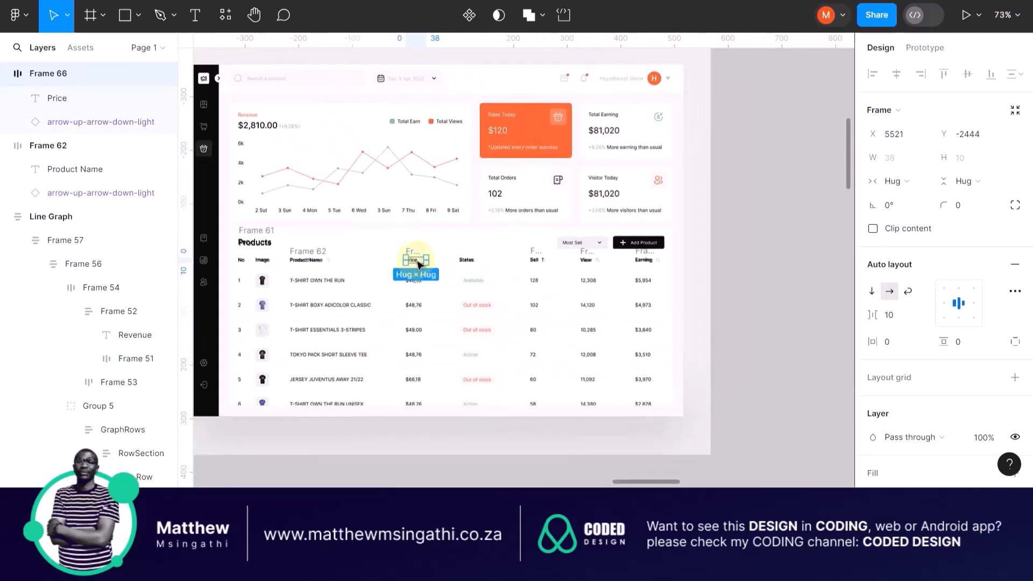
Move the Products title row up, away from the column headings, to X 5209, Y -2491
left_click(491, 195)
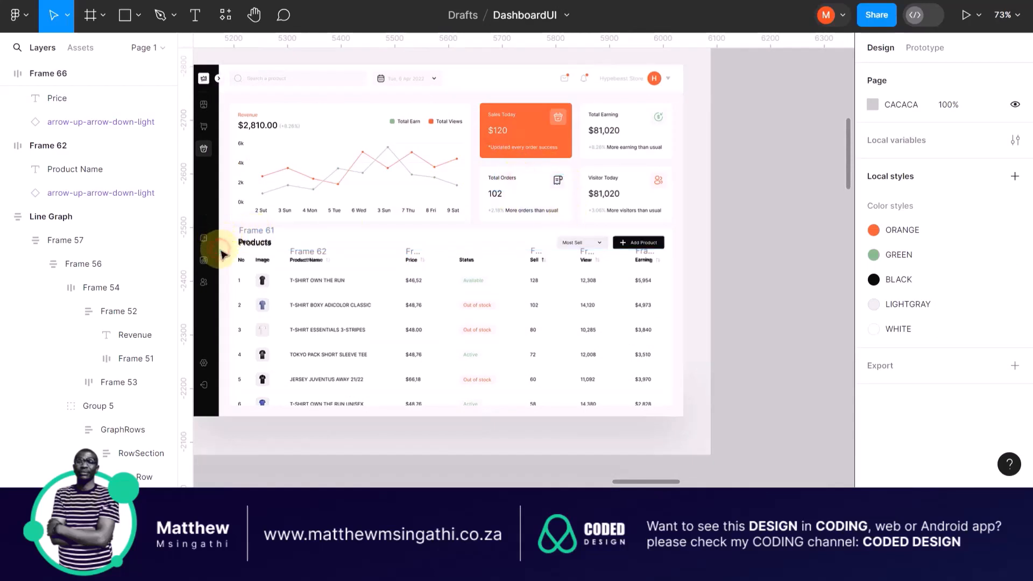
left_click_drag(220, 249, 375, 279)
scroll(285, 284, "up", 4)
left_click(302, 279)
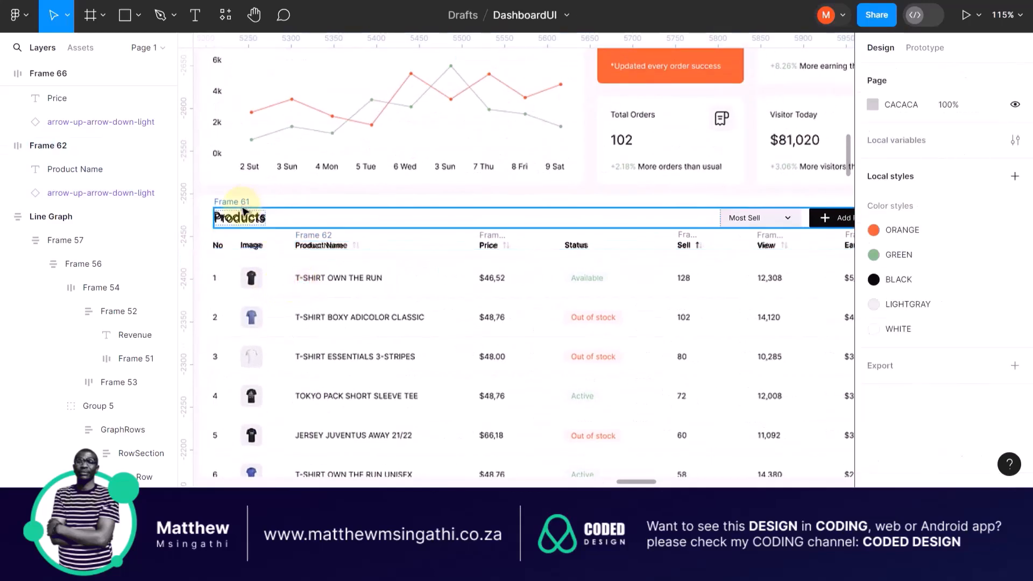
left_click_drag(241, 209, 242, 202)
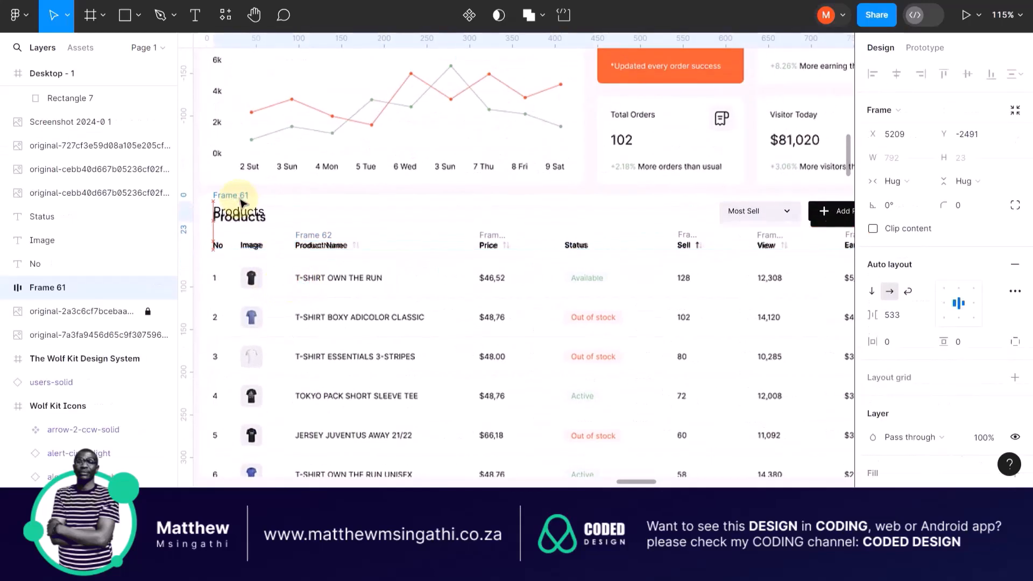
Combine all the column headings, from No to Earning, into one horizontal auto layout row and set its gap to 72
left_click_drag(213, 235, 731, 280)
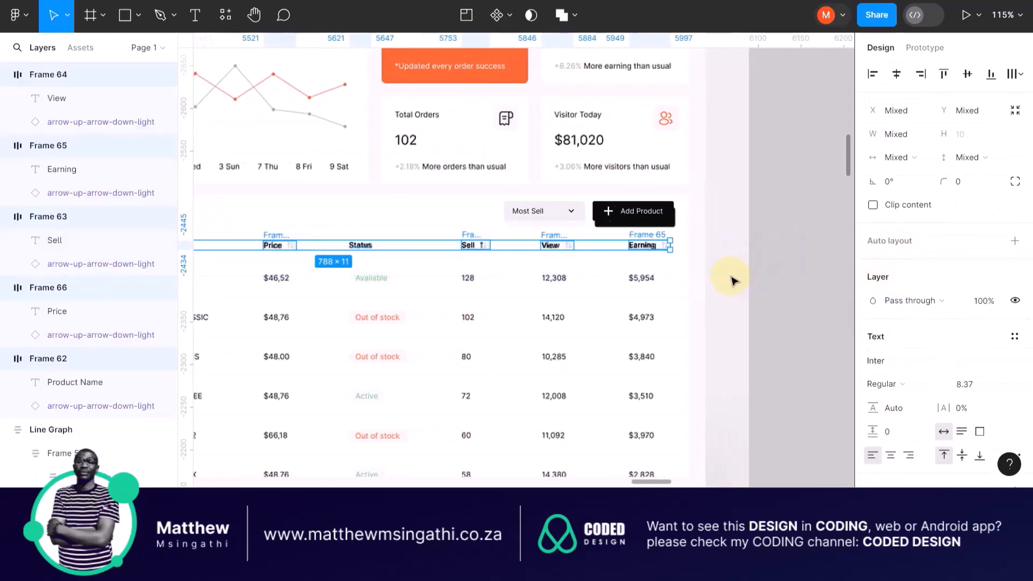
key("shift+a")
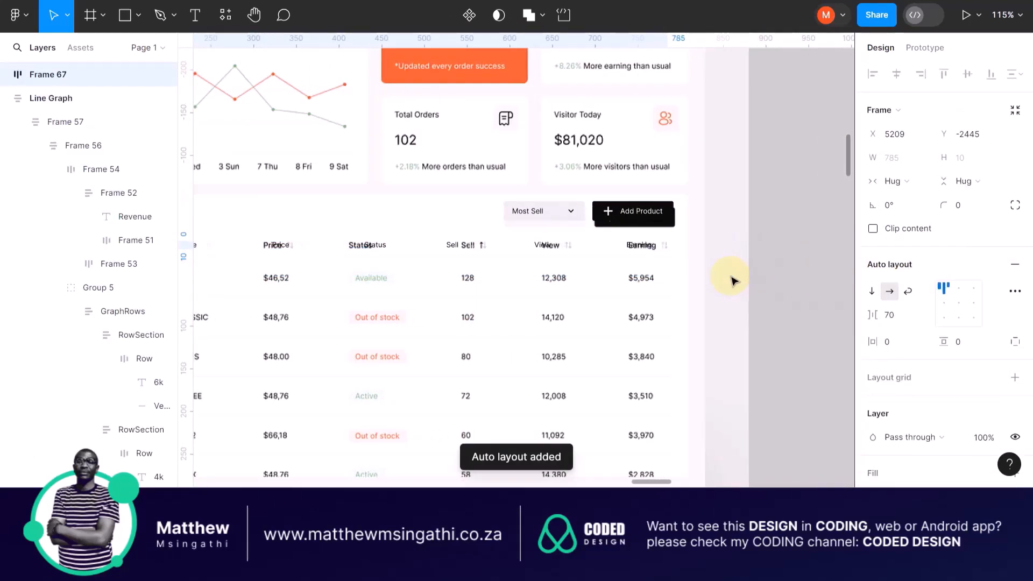
scroll(554, 259, "up", 5)
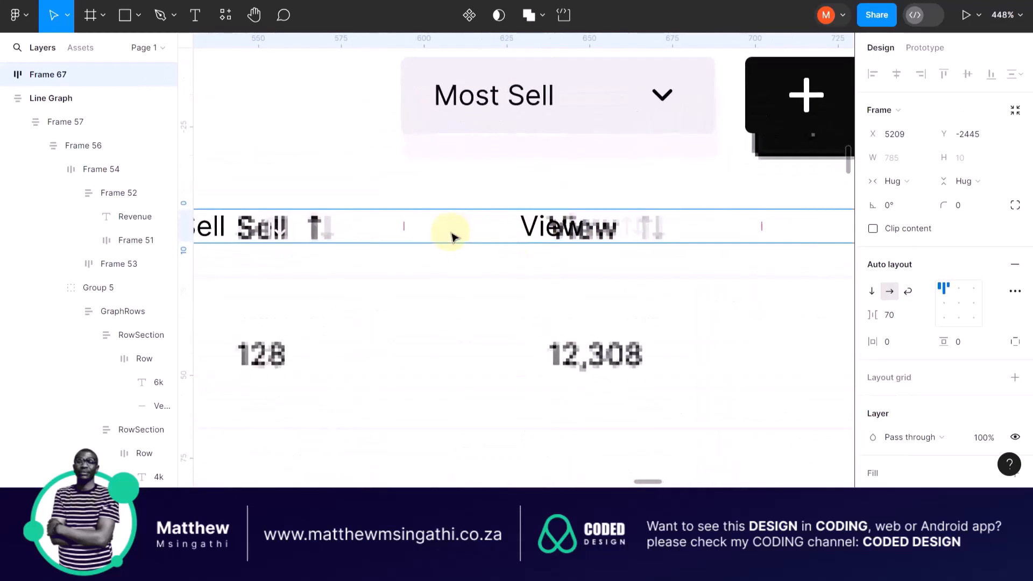
scroll(454, 233, "up", 2)
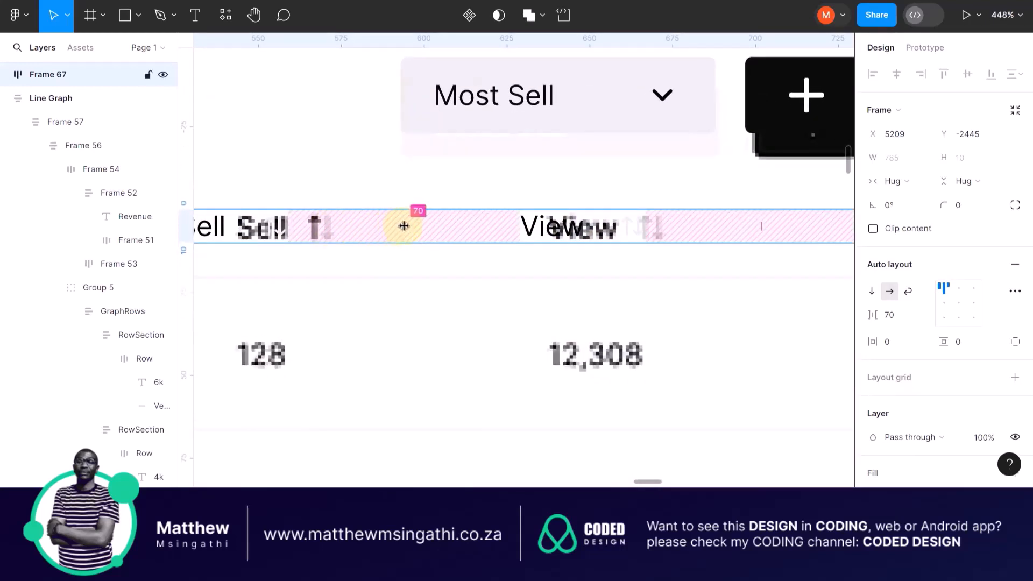
mouse_move(414, 226)
left_mouse_down()
mouse_move(396, 230)
mouse_move(451, 233)
left_mouse_up()
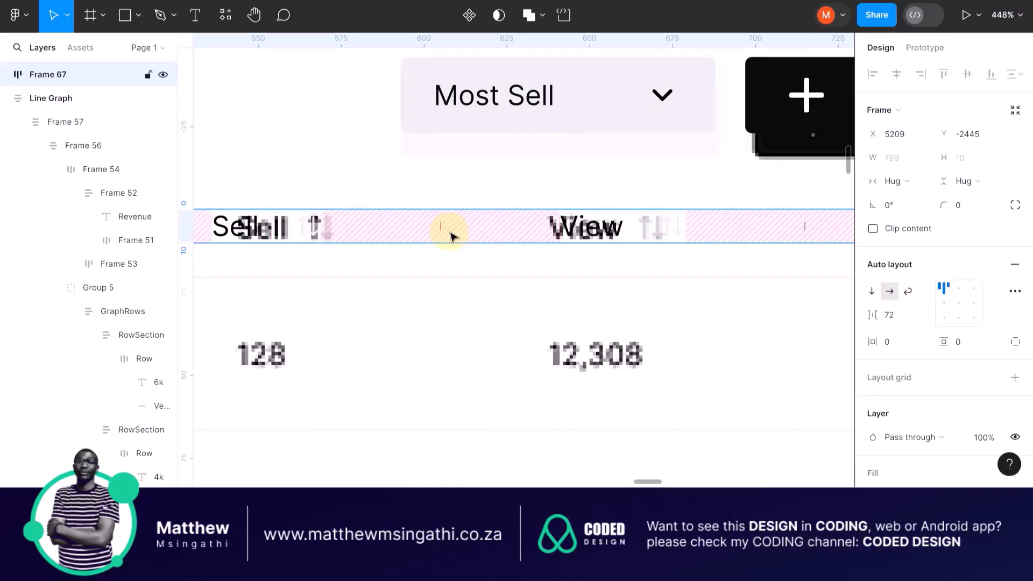
scroll(451, 233, "down", 8)
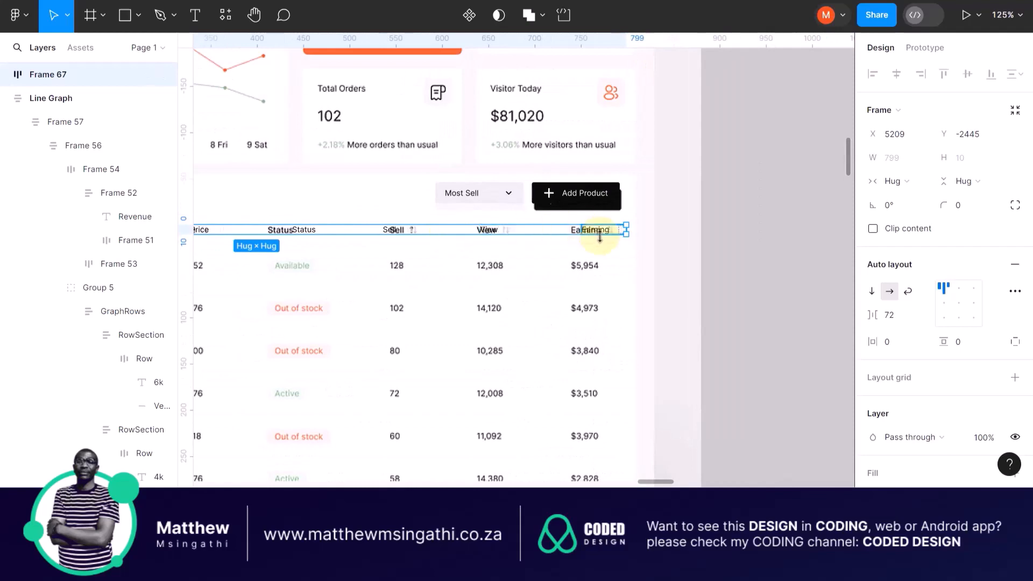
scroll(536, 277, "down", 2)
scroll(277, 288, "down", 3)
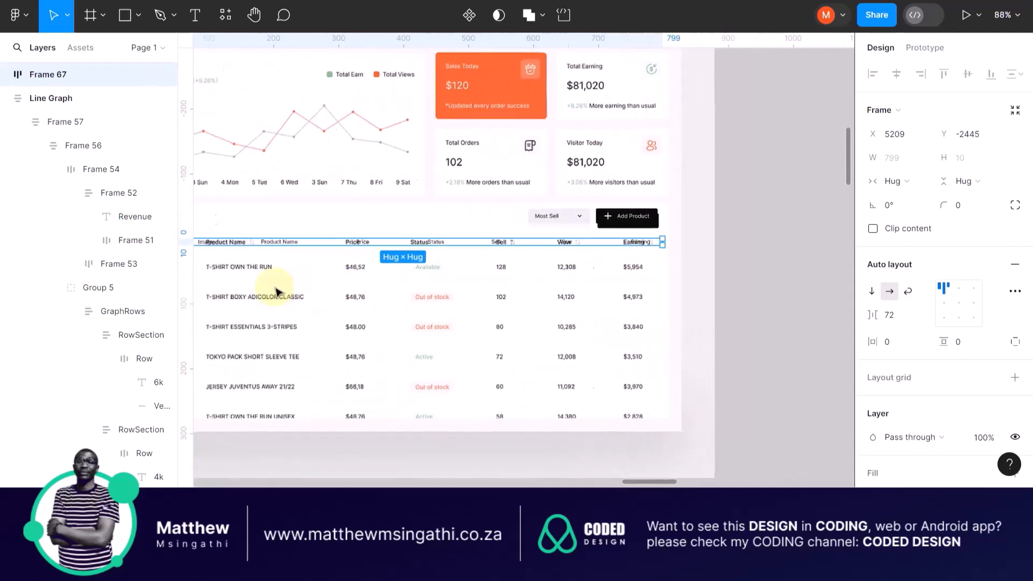
Move the Products title row down over the reference Products title, to X 5209, Y -2483
scroll(284, 290, "up", 5)
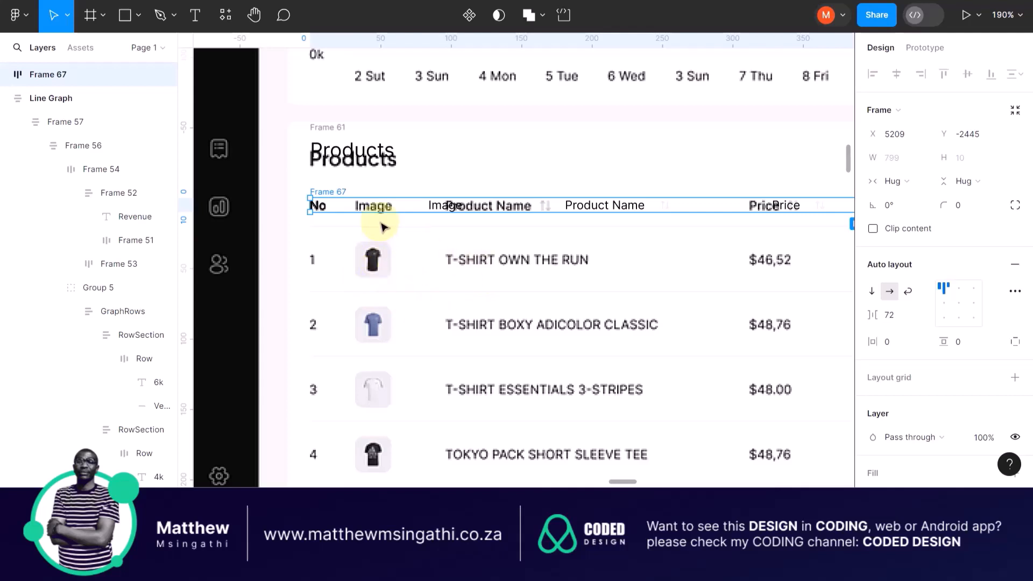
scroll(353, 155, "up", 3)
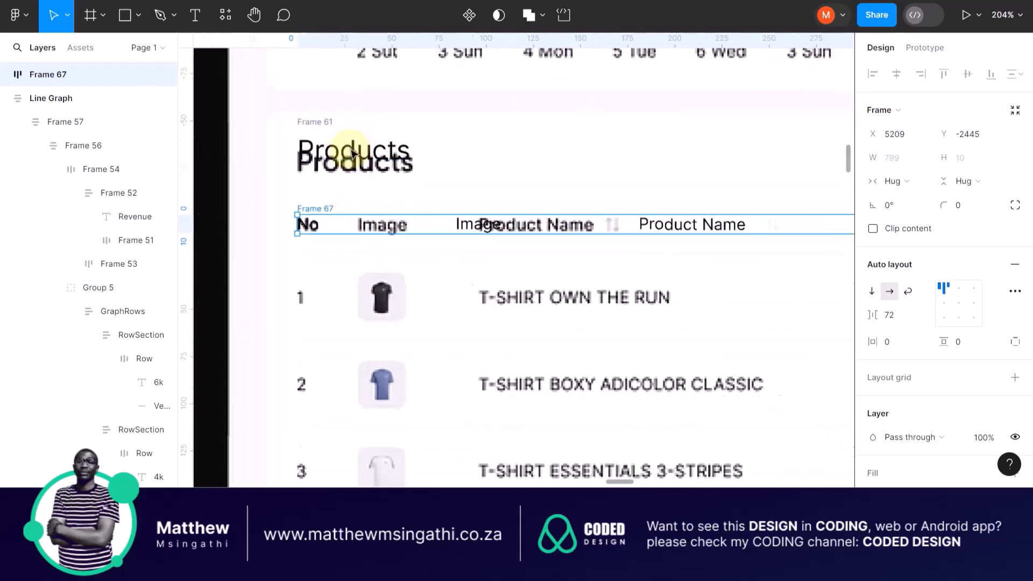
left_click(351, 149)
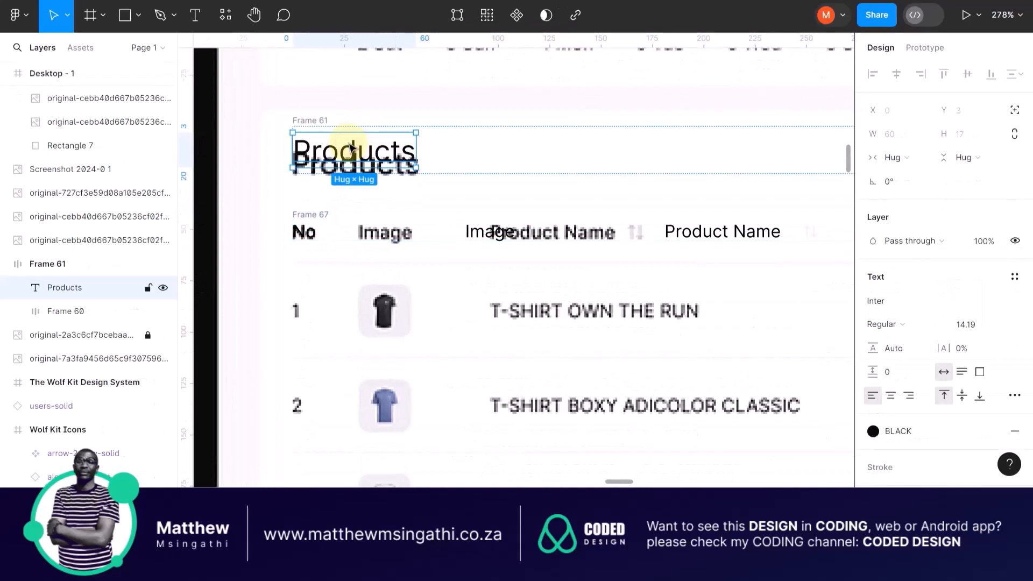
left_click(311, 125)
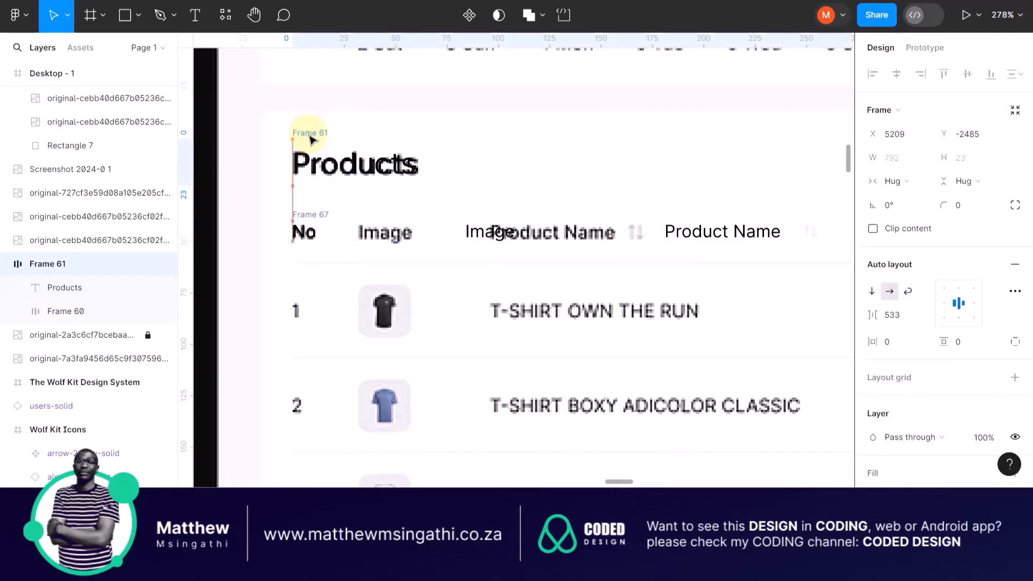
scroll(311, 140, "up", 2)
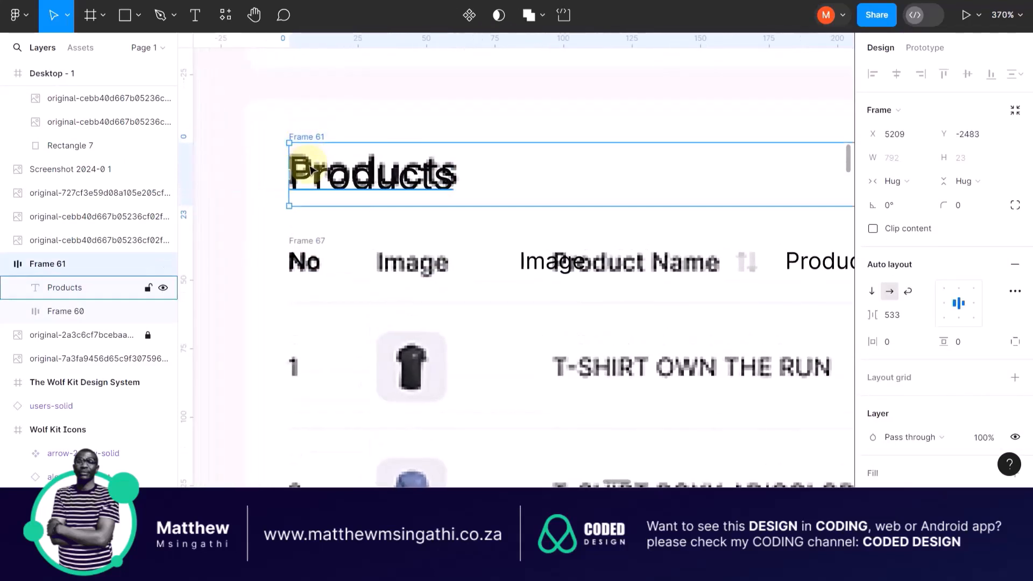
Wrap the Products title row in an auto layout frame with 10 padding and extend its left edge to X 5194, making it 817 wide
key("shift+a")
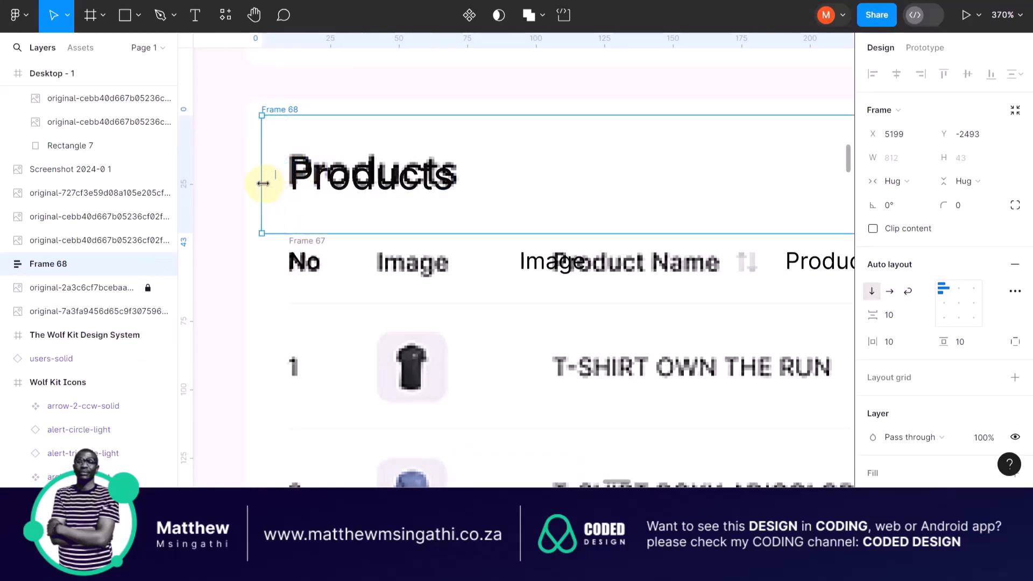
left_click_drag(259, 185, 247, 196)
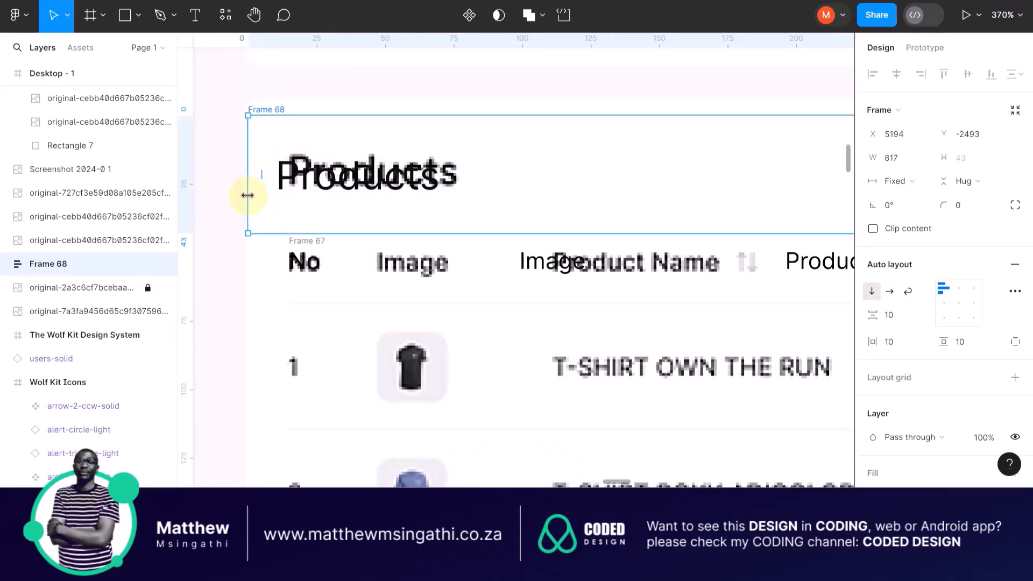
scroll(253, 197, "down", 3)
scroll(376, 207, "right", 5)
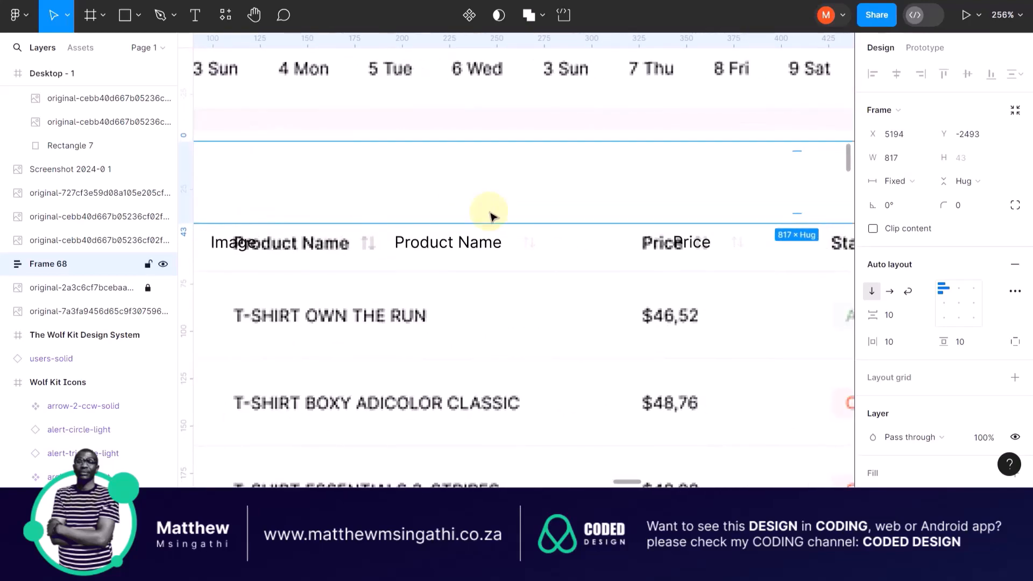
scroll(492, 217, "right", 10)
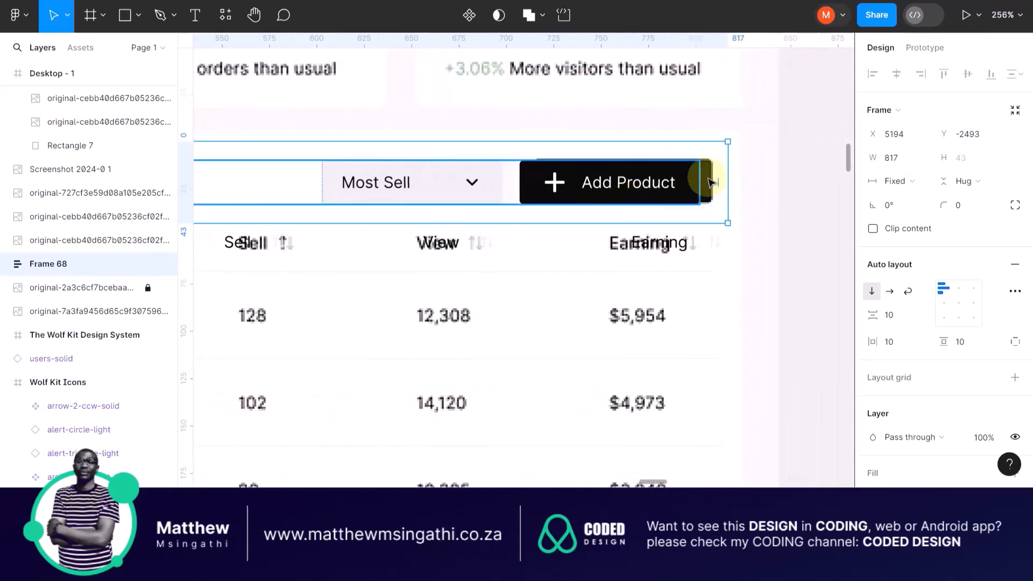
Extend the title row frame's right edge to a width of 822 and set its right padding to 13
left_click(710, 180)
scroll(745, 183, "up", 3)
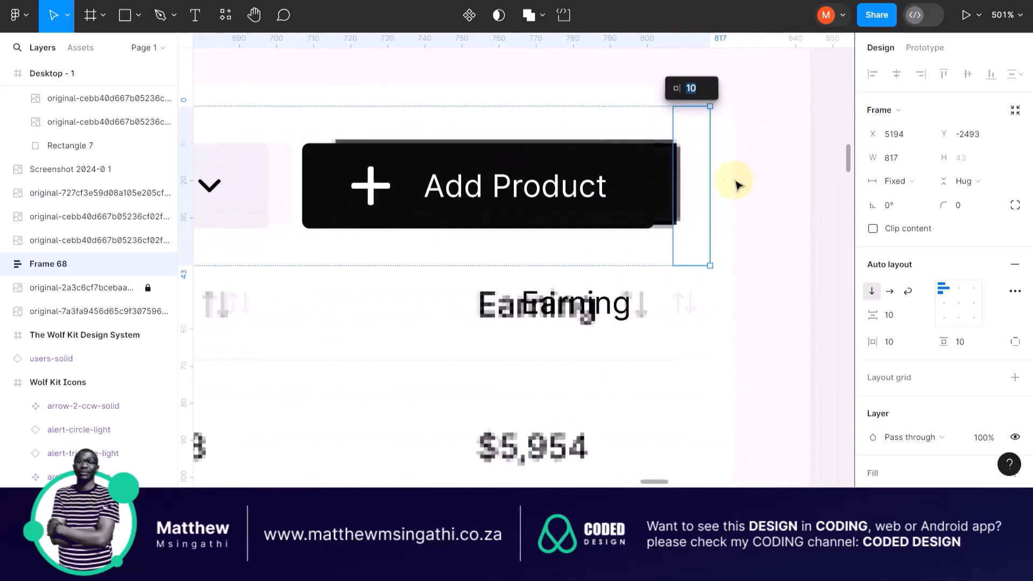
key("Escape")
left_click_drag(717, 178, 729, 179)
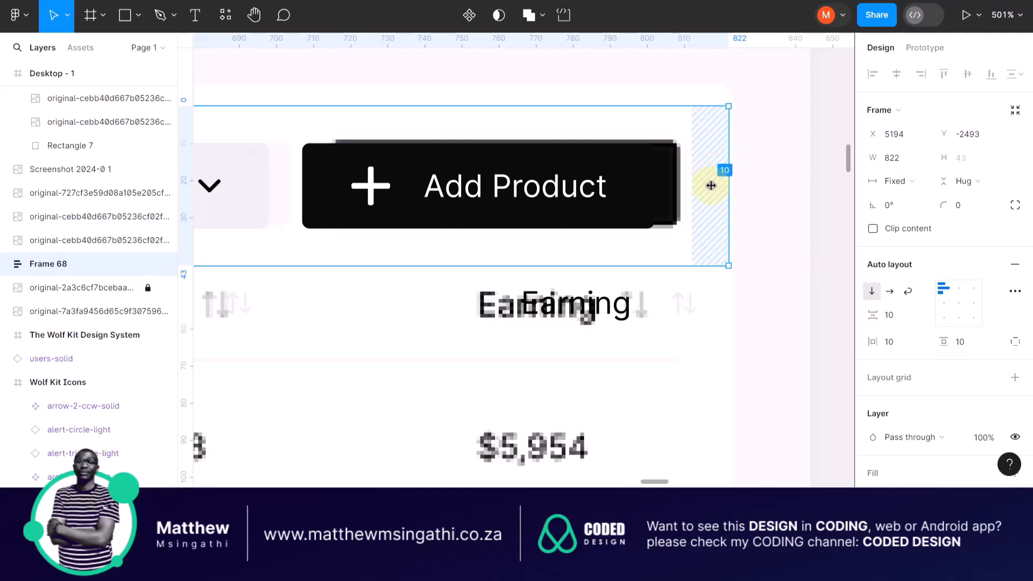
left_click_drag(711, 185, 700, 190)
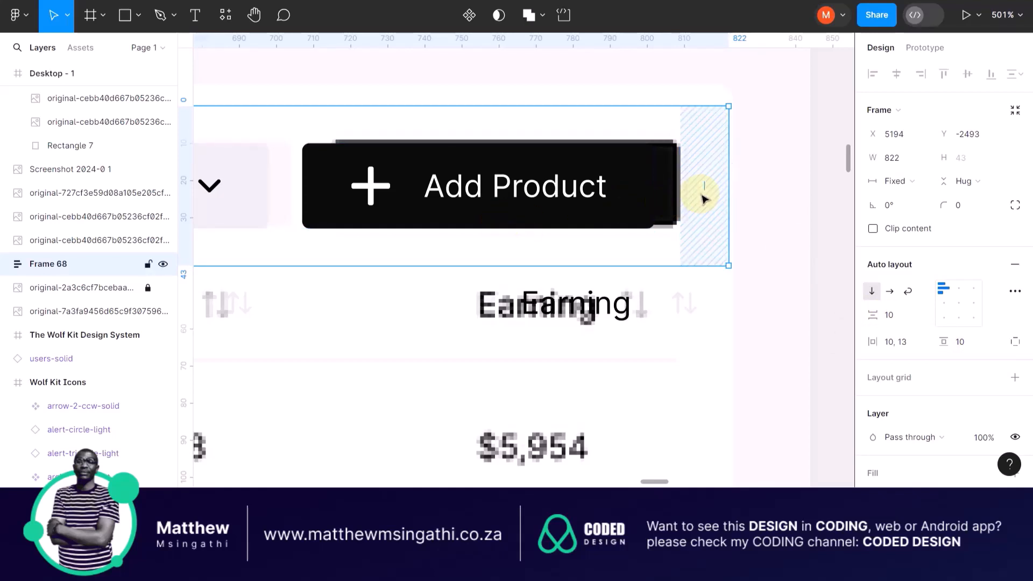
left_click(703, 189)
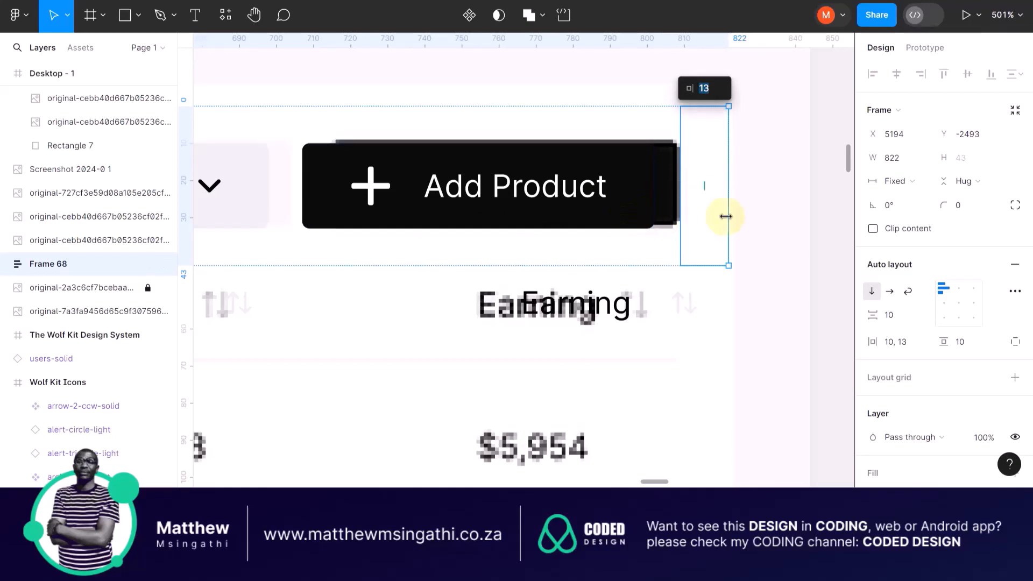
scroll(611, 230, "down", 5)
scroll(609, 234, "down", 2)
scroll(254, 264, "left", 5)
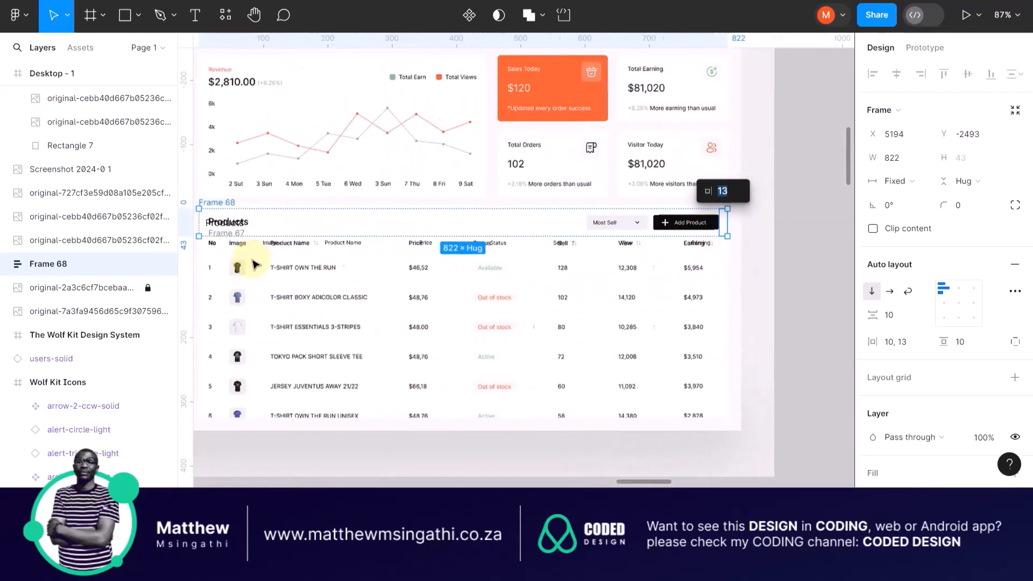
scroll(368, 231, "up", 3)
scroll(371, 223, "up", 5)
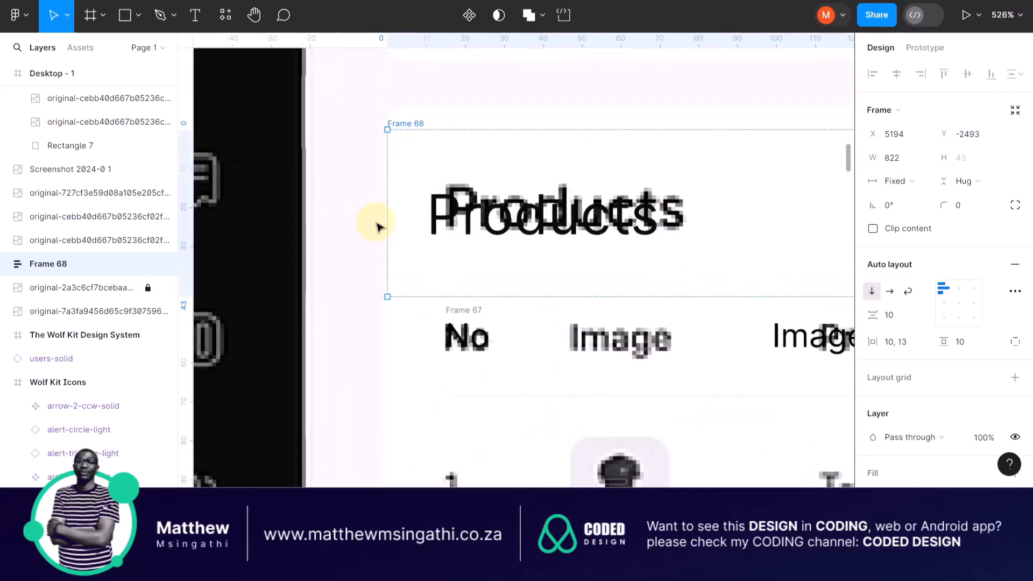
Set the Products title row frame's left padding to 13
left_click(407, 205)
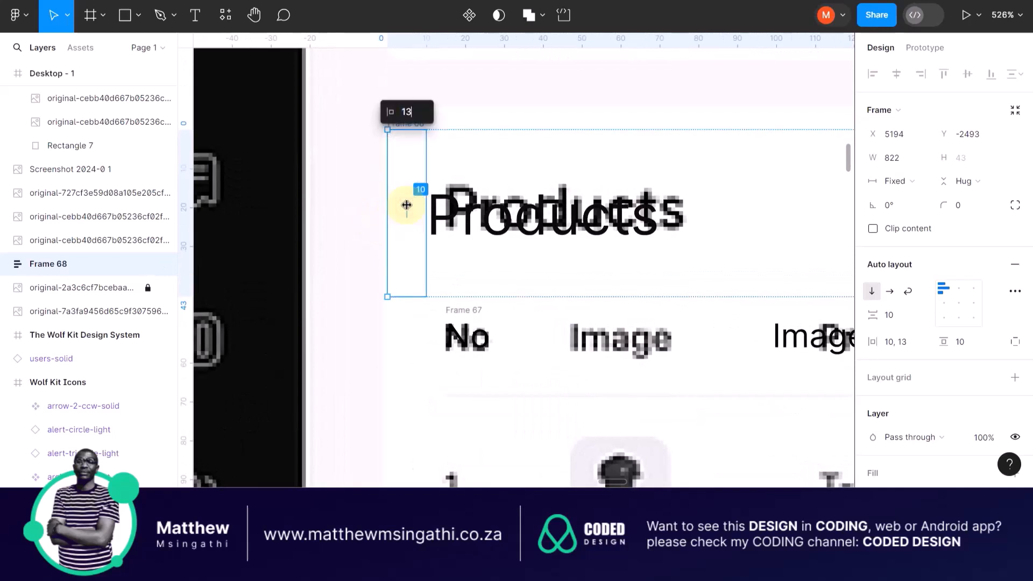
type("13")
key("Return")
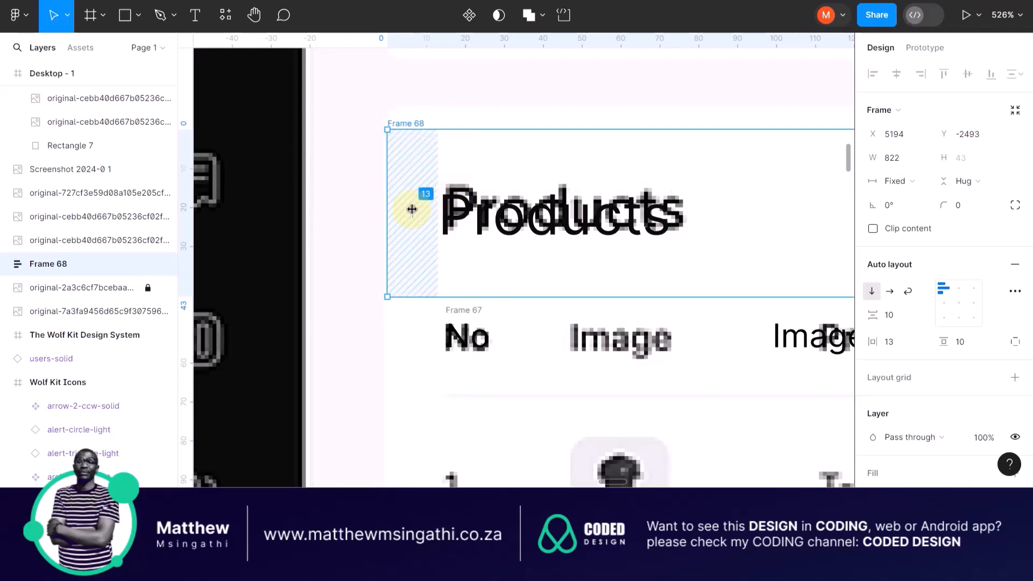
Set the title row frame's vertical padding to 0 and move it over the reference Products title, to X 5196, Y -2484
scroll(412, 209, "down", 2)
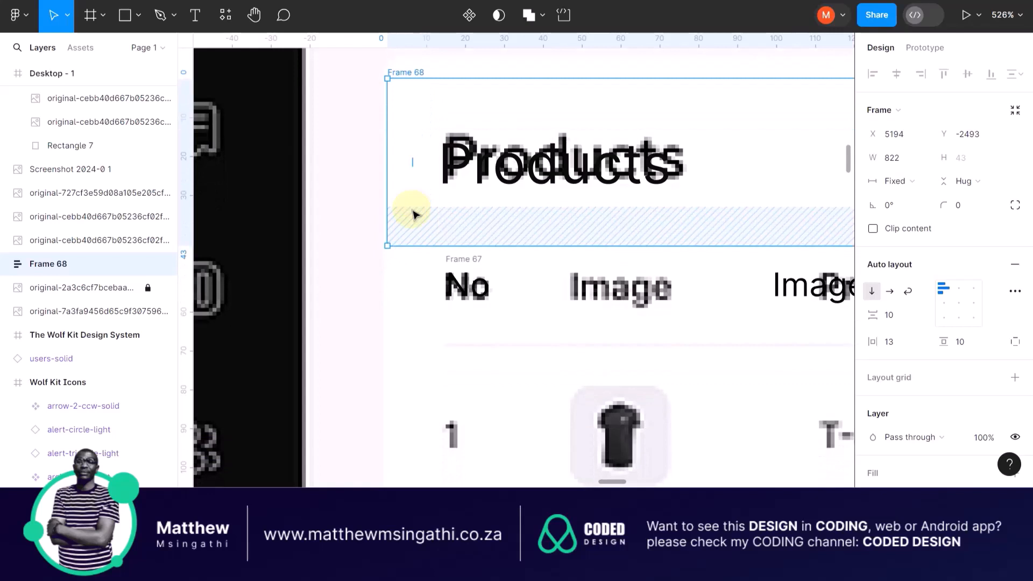
scroll(413, 214, "down", 3)
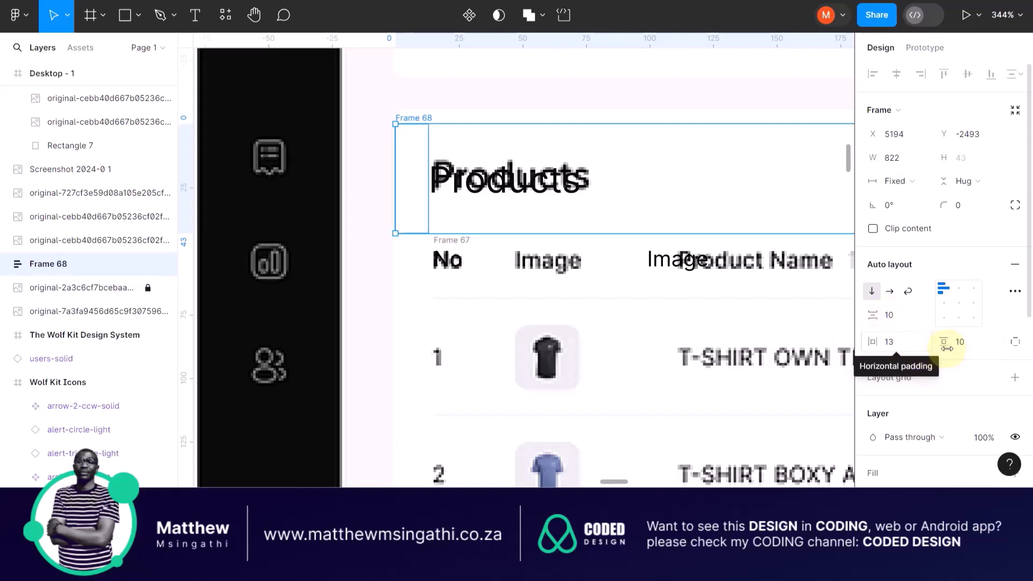
left_click(960, 343)
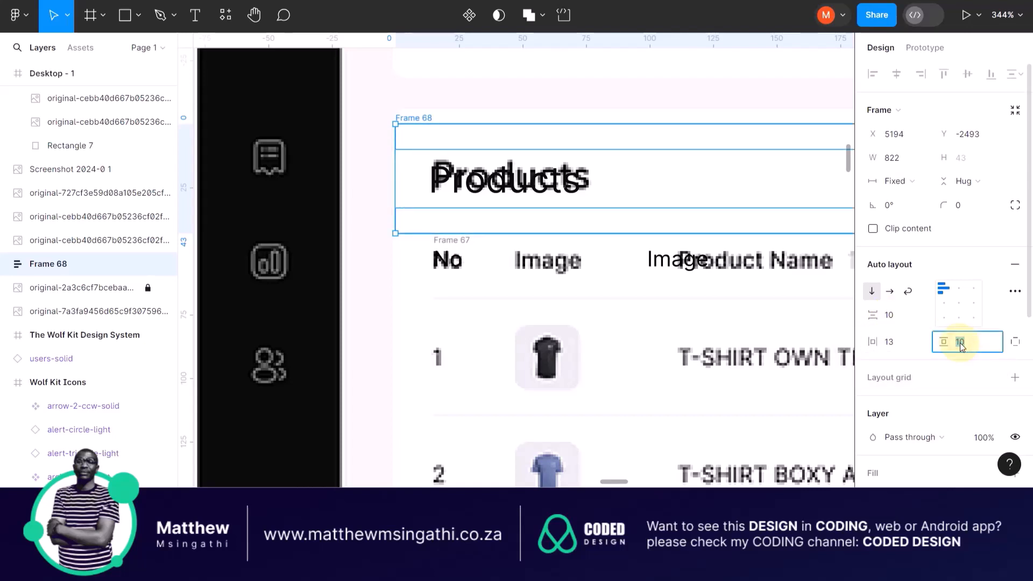
type("0")
key("Return")
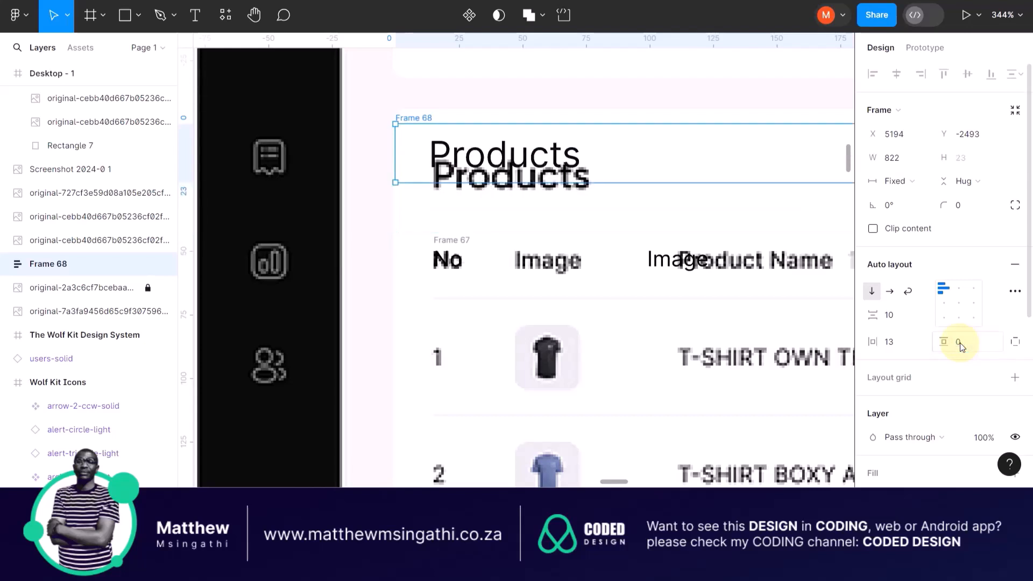
scroll(425, 124, "up", 4)
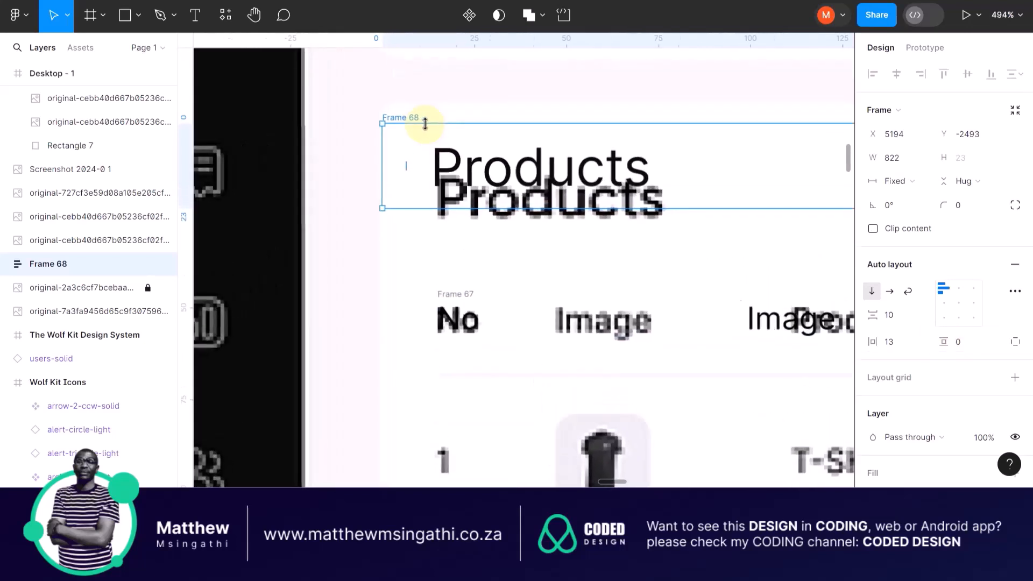
left_click_drag(411, 119, 419, 155)
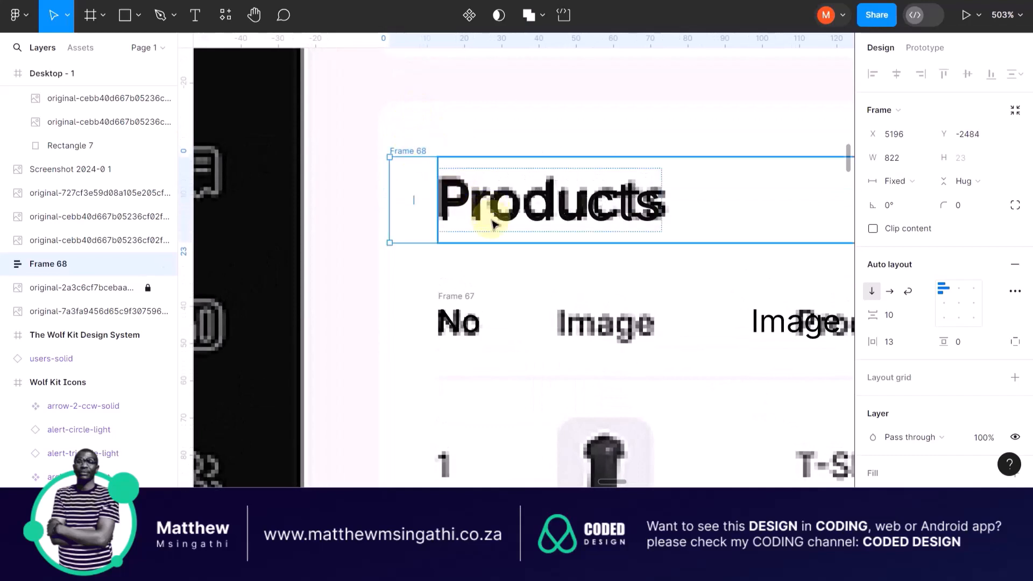
Examine how both ends of the title row frame line up with the reference card's edges, title and Add Product button
scroll(439, 226, "down", 3)
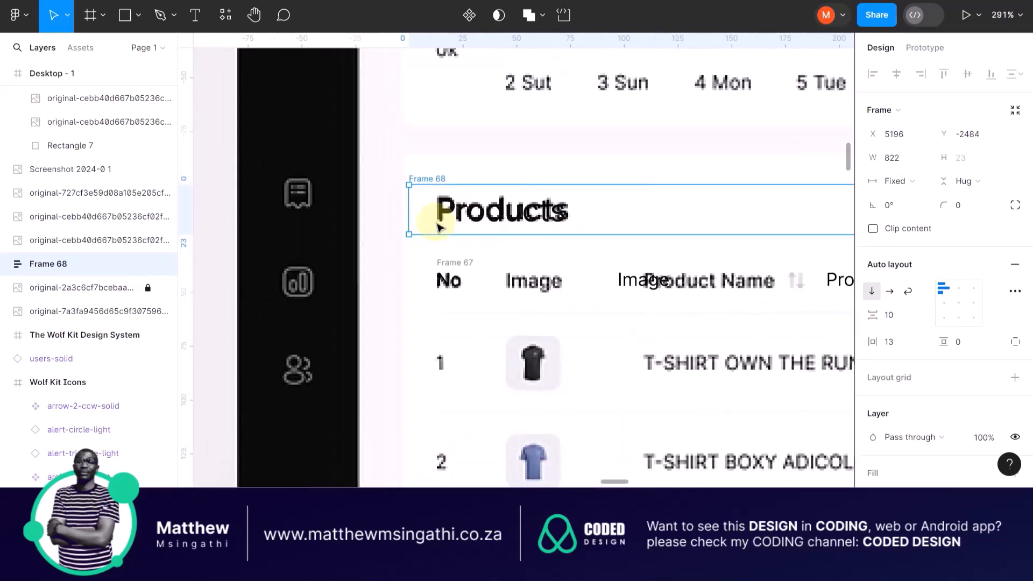
scroll(439, 226, "right", 10)
scroll(439, 226, "right", 8)
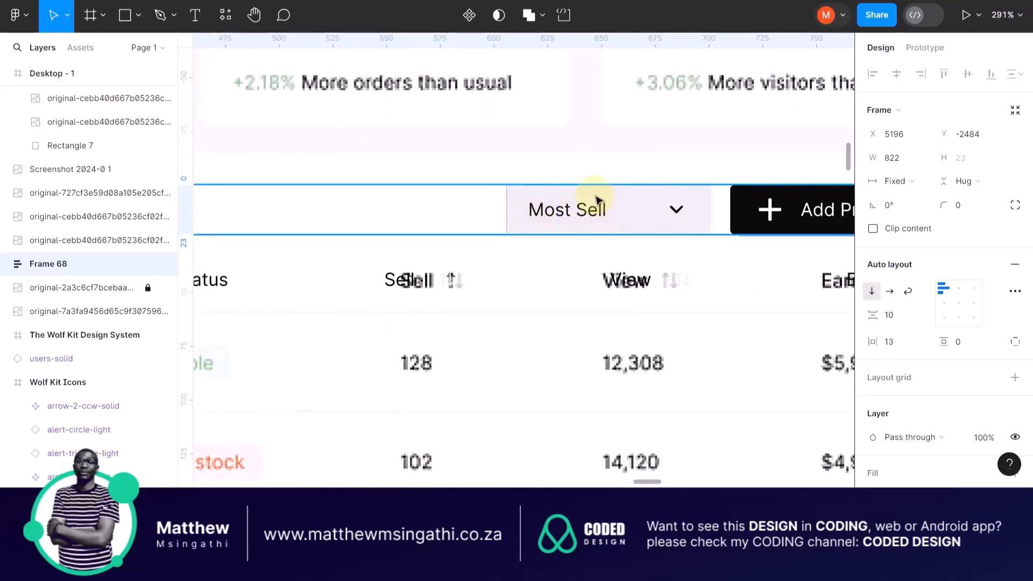
scroll(662, 217, "down", 5)
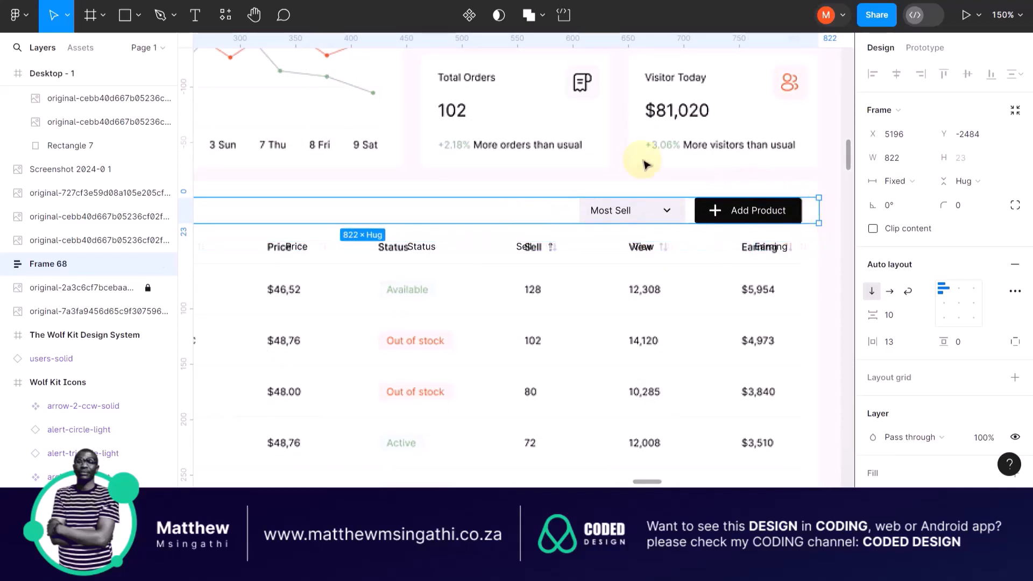
scroll(749, 191, "up", 5)
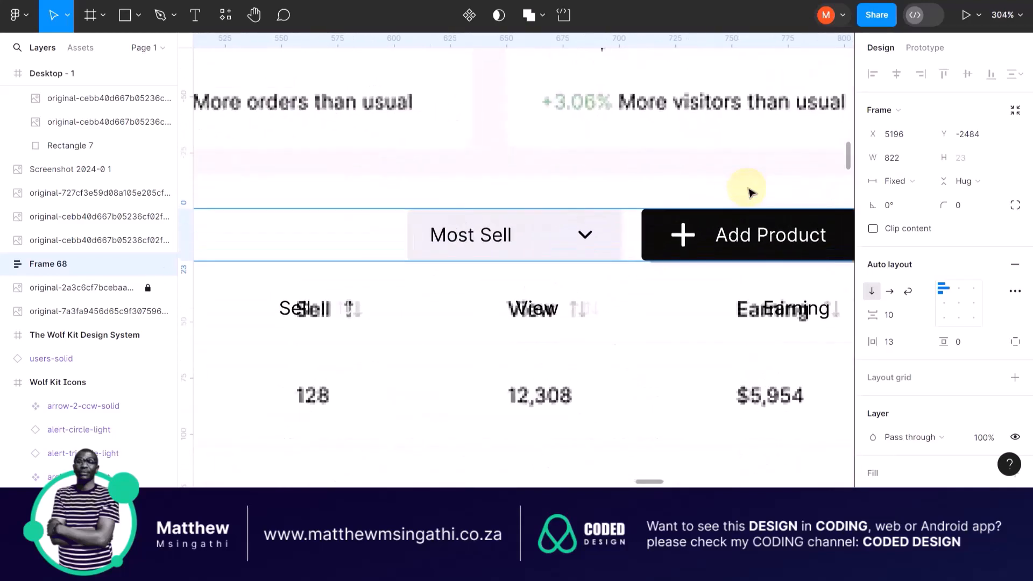
scroll(700, 211, "right", 5)
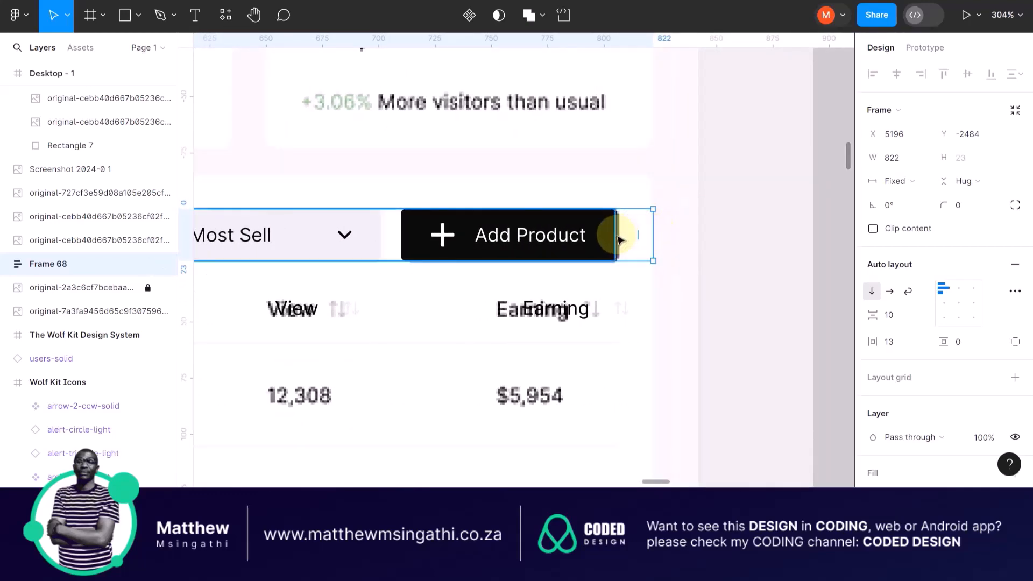
scroll(616, 235, "down", 5)
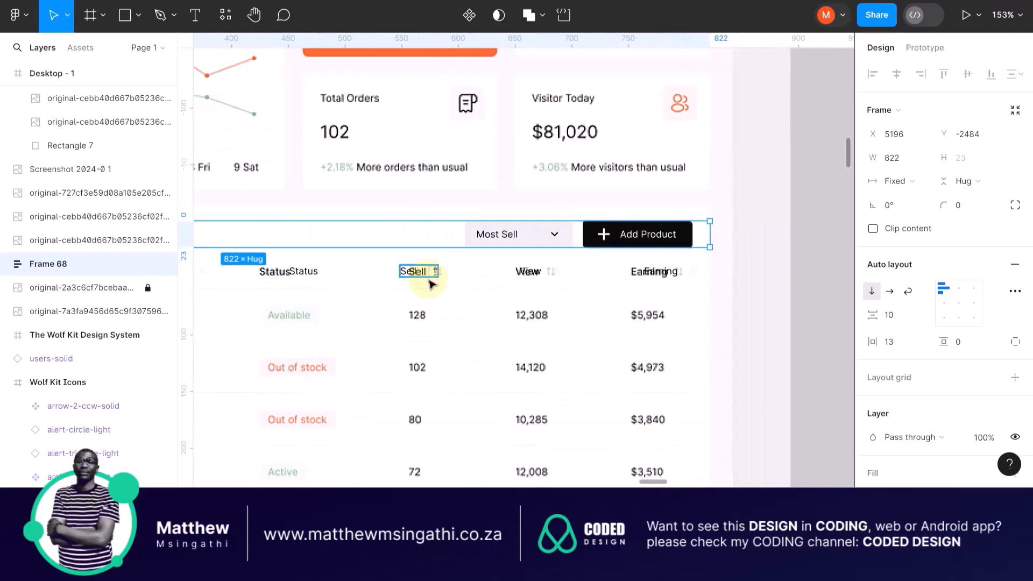
scroll(409, 282, "left", 4)
scroll(240, 290, "left", 5)
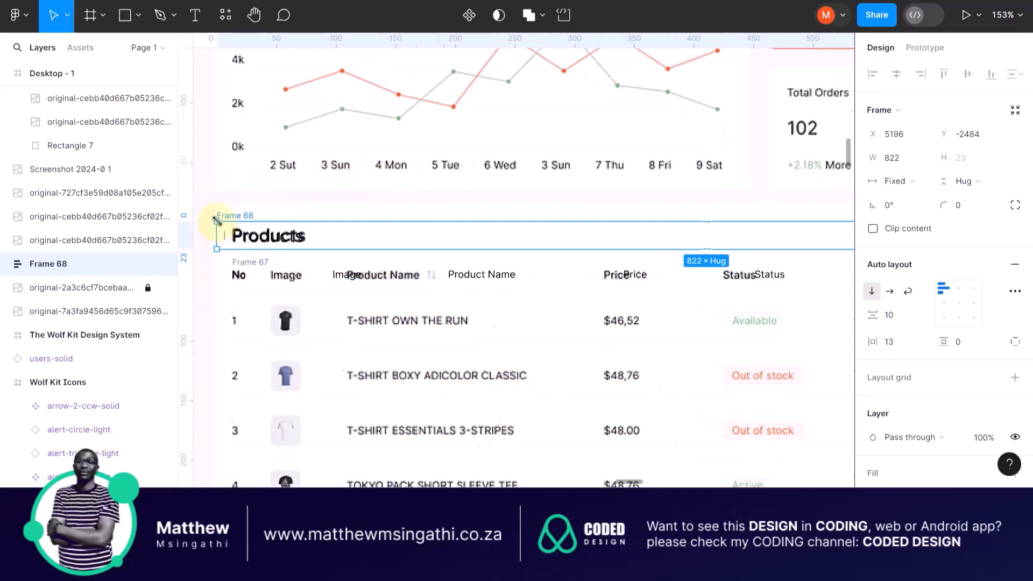
scroll(223, 221, "up", 5)
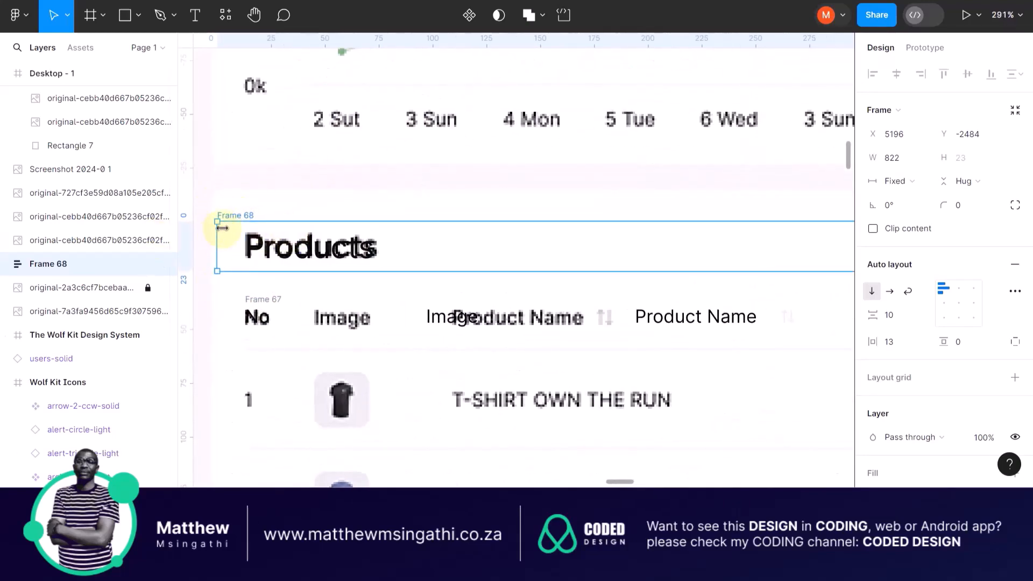
scroll(256, 264, "down", 3)
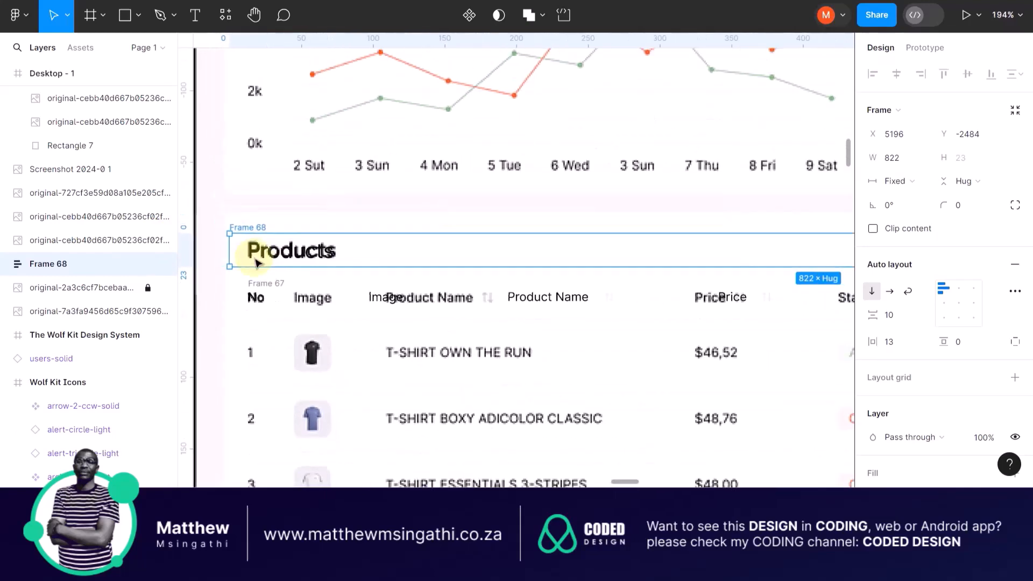
Wrap the column headings row in an auto layout frame with 10 padding on all sides
scroll(255, 308, "up", 4)
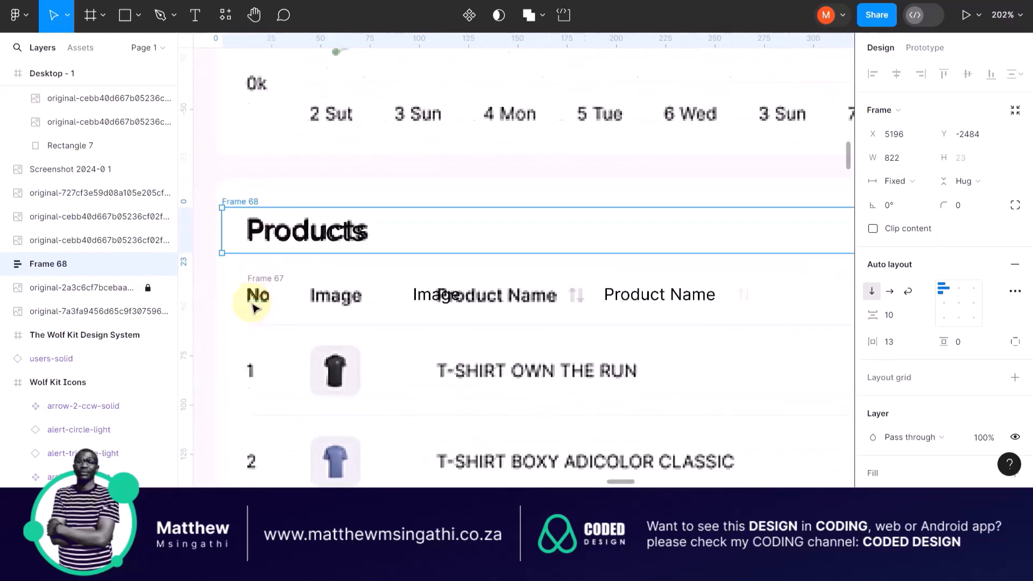
left_click(258, 277)
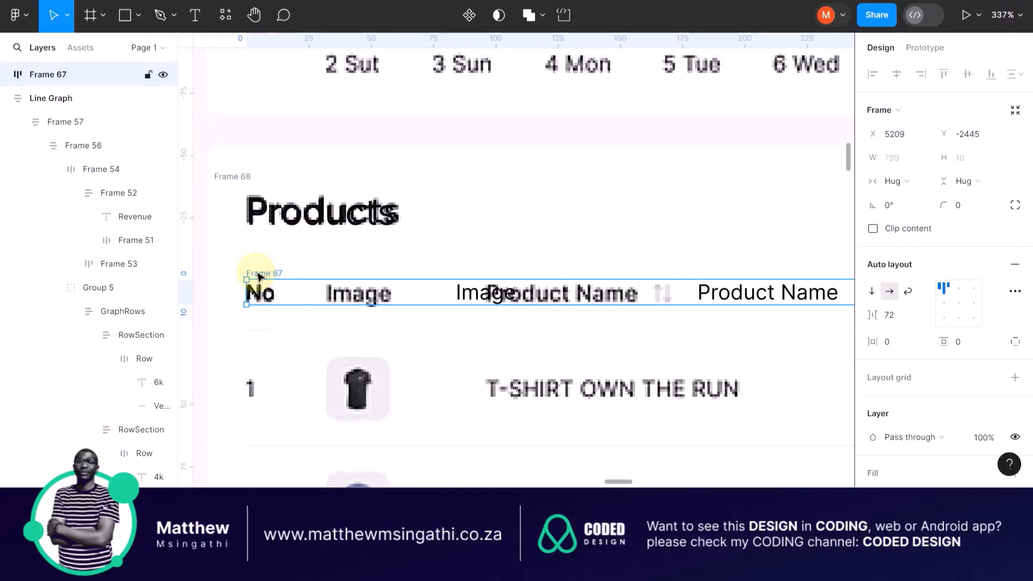
key("shift+a")
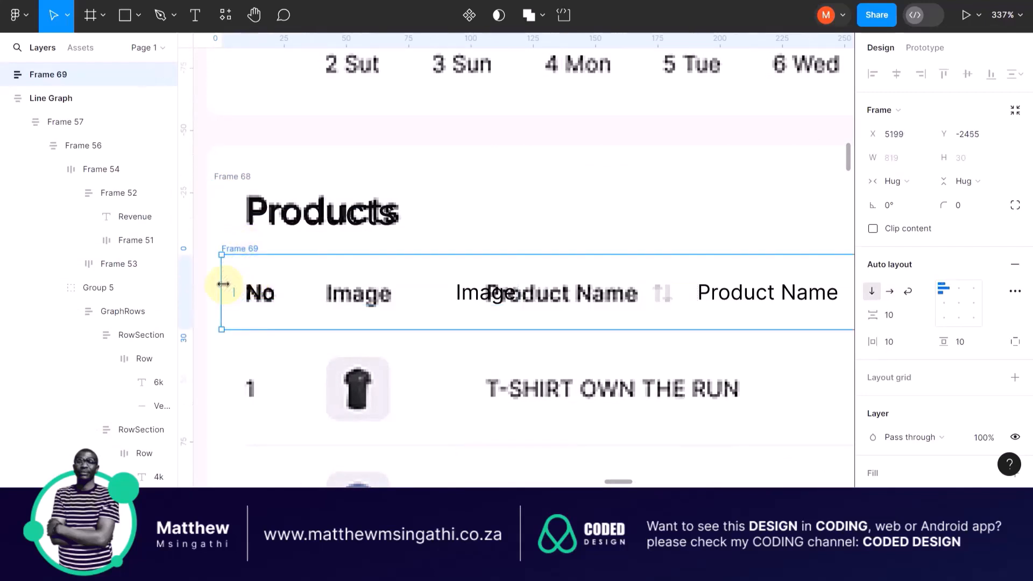
Extend the title row frame's left edge to X 5194 and pull its right edge in to a width of 823
left_click(228, 182)
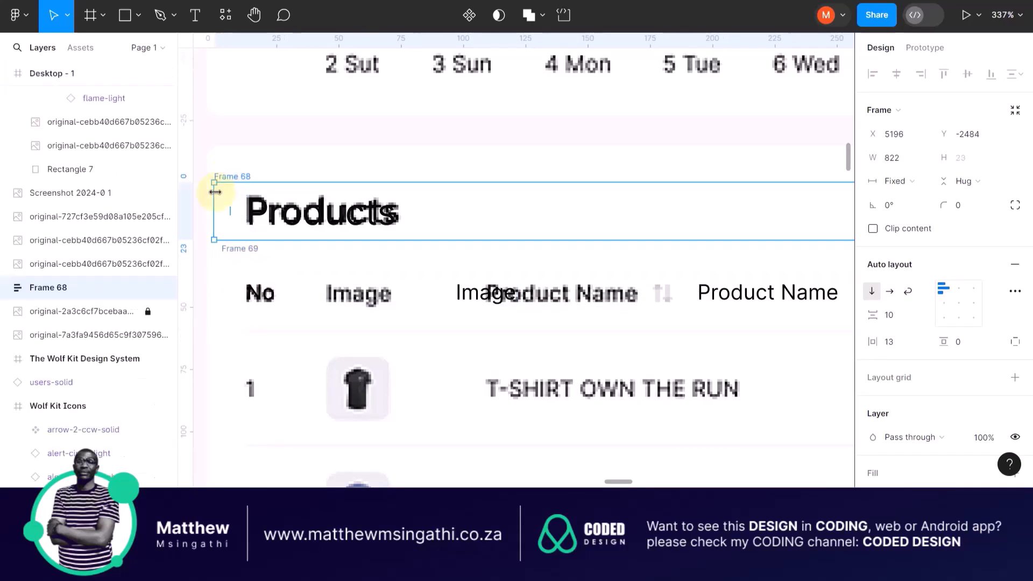
scroll(215, 193, "up", 5)
left_click_drag(215, 204, 207, 215)
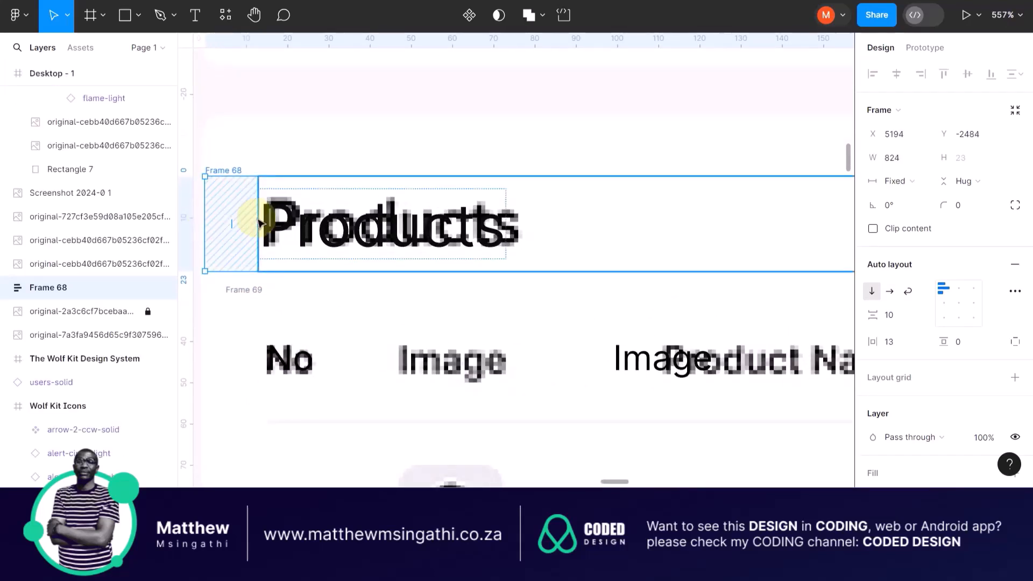
scroll(258, 219, "right", 10)
scroll(559, 235, "right", 20)
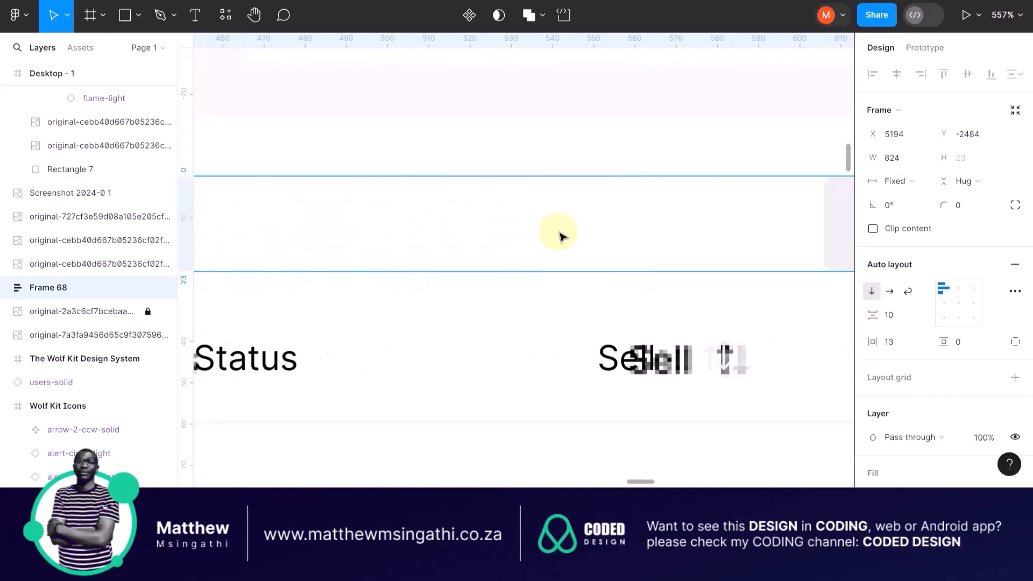
scroll(559, 235, "right", 5)
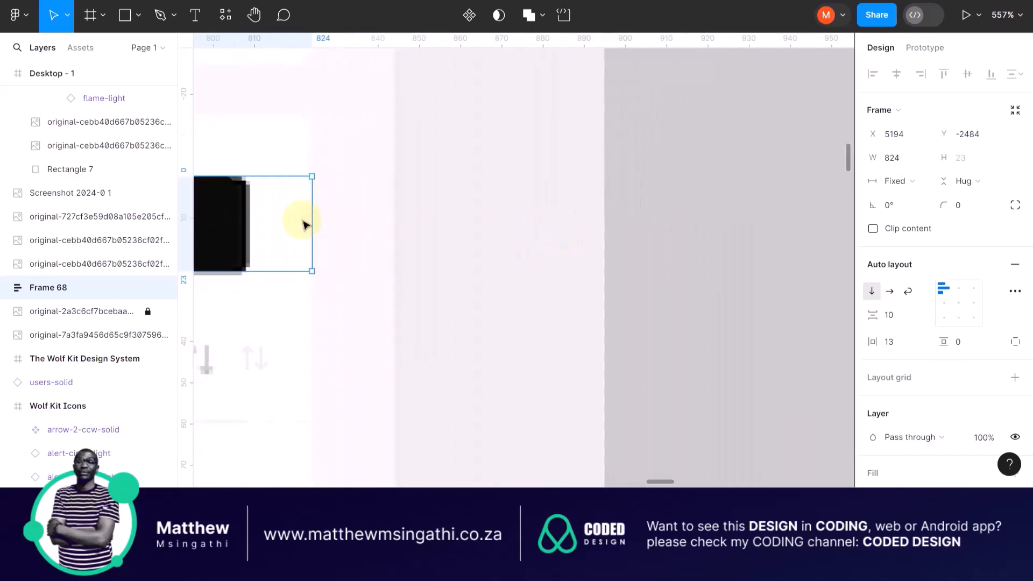
scroll(304, 225, "up", 5)
left_click_drag(324, 223, 317, 228)
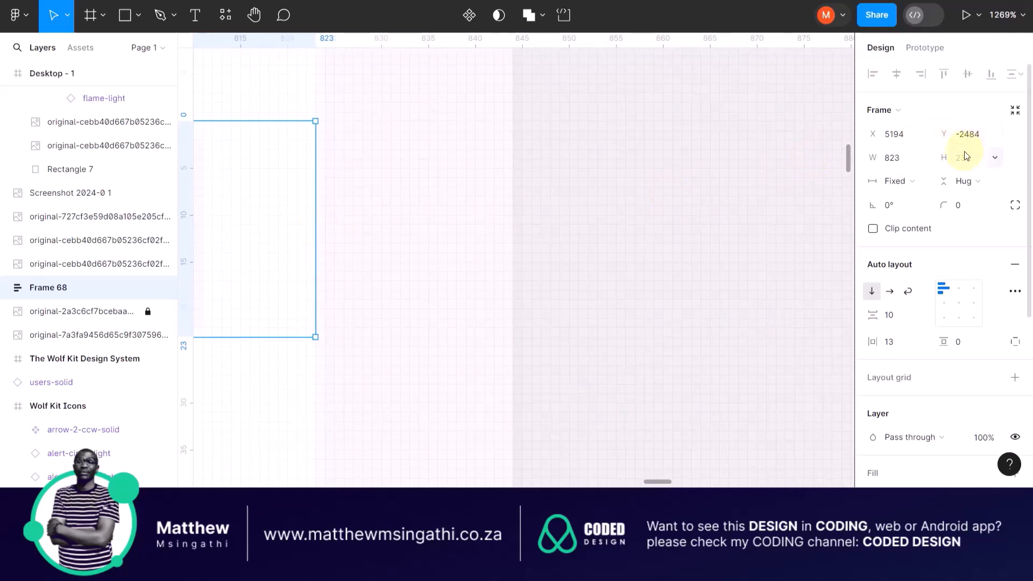
Set the column headings frame's width to 823, matching the title row frame, and move it left to X 5194
left_click(898, 158)
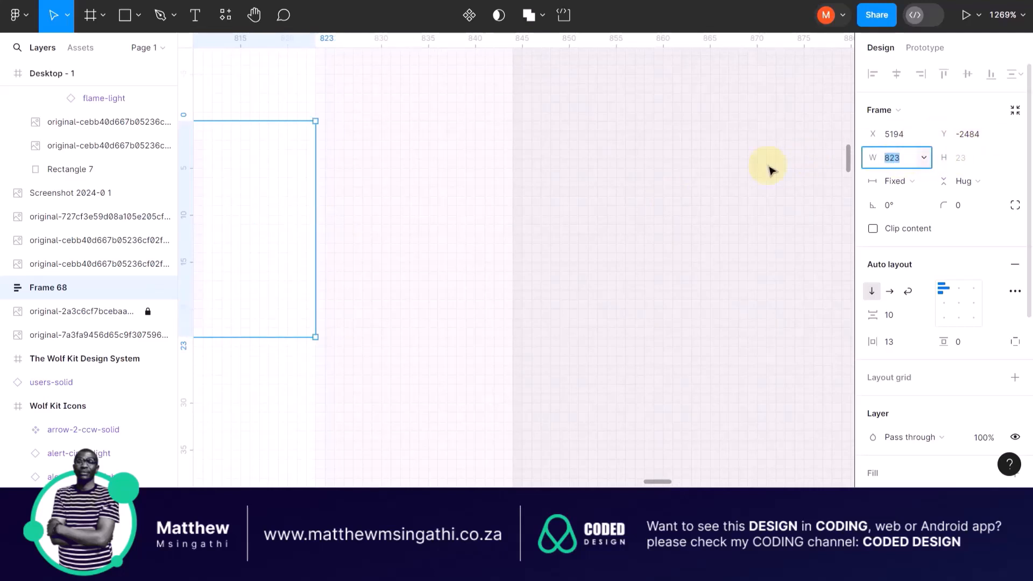
scroll(461, 179, "down", 10)
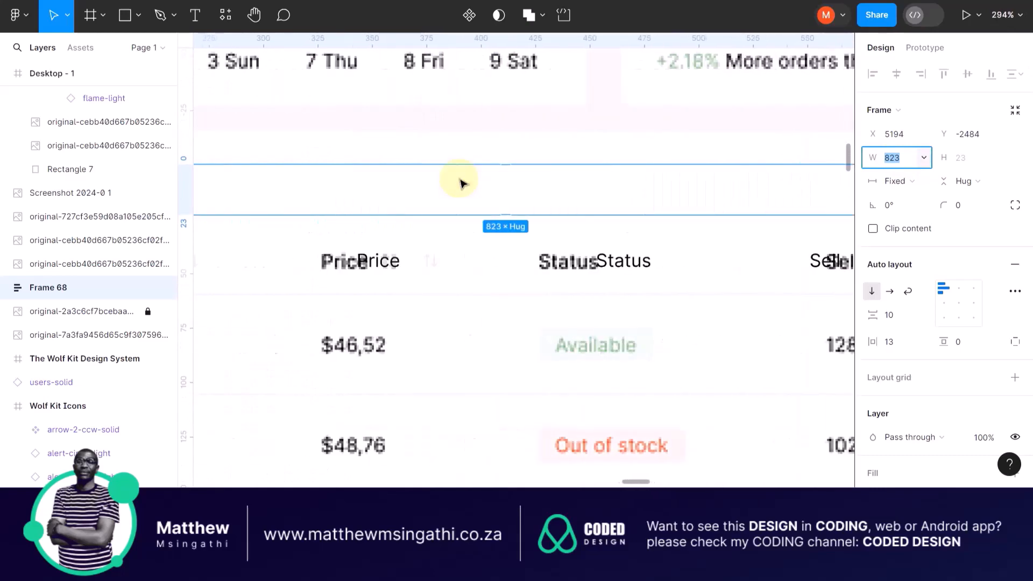
scroll(461, 180, "left", 10)
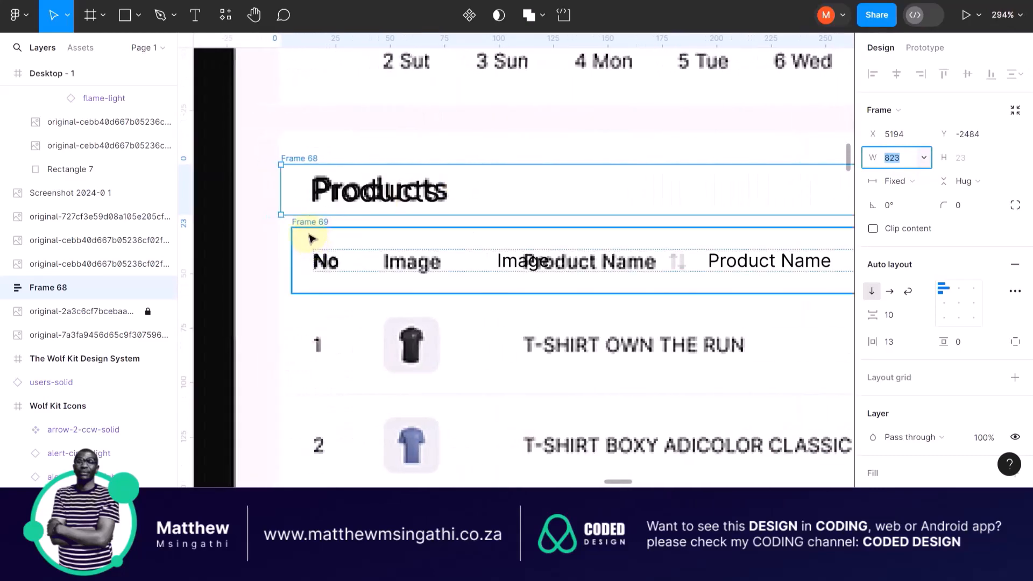
left_click(311, 228)
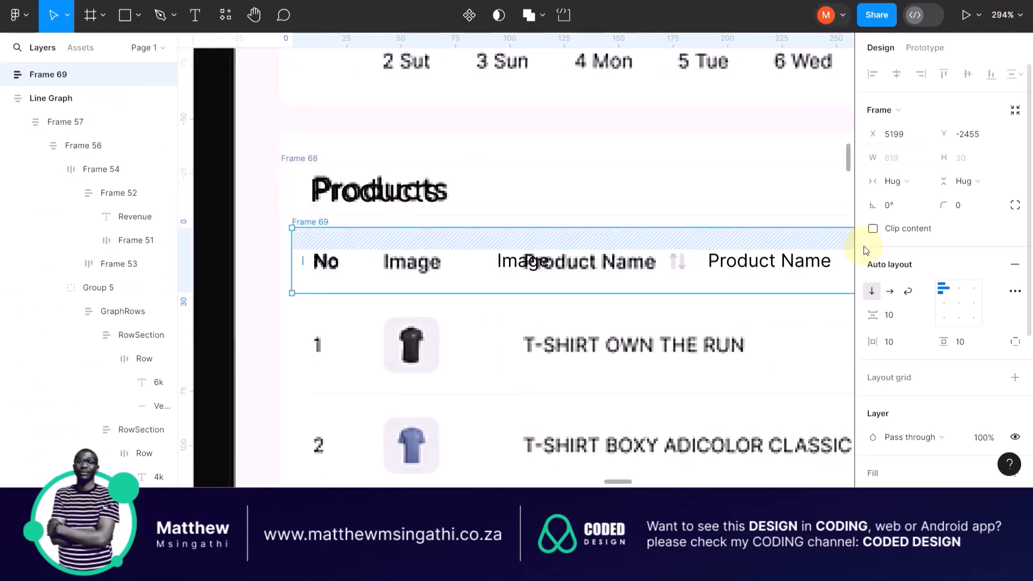
left_click(902, 158)
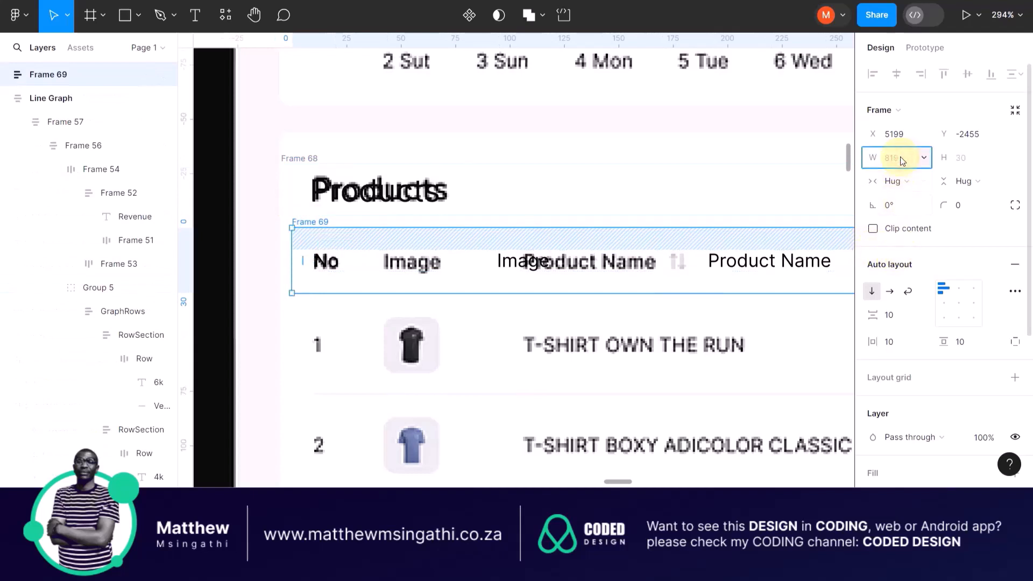
type("823")
key("Return")
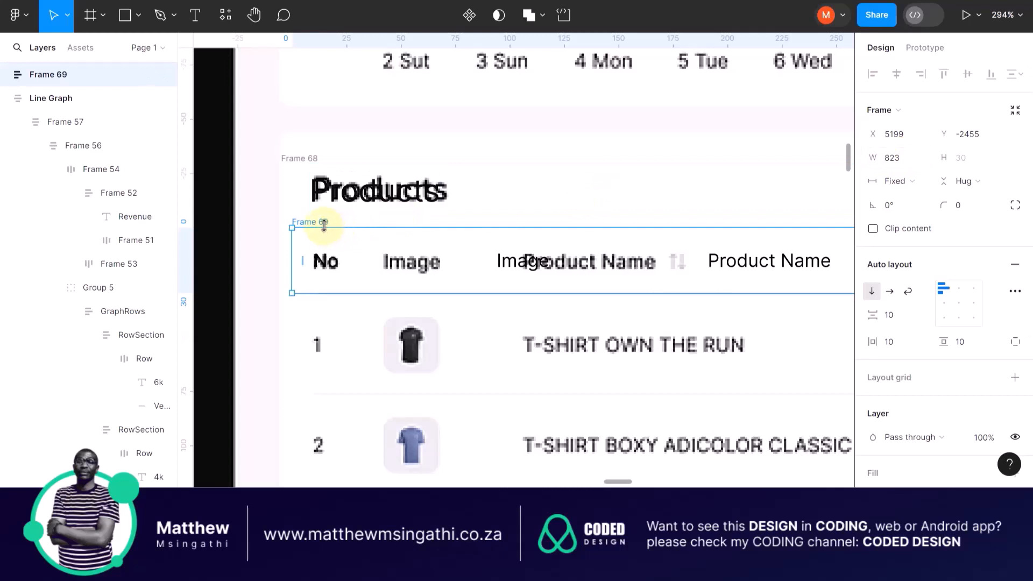
left_click_drag(322, 222, 312, 224)
Set the column headings frame's horizontal padding to 13
scroll(298, 257, "up", 5)
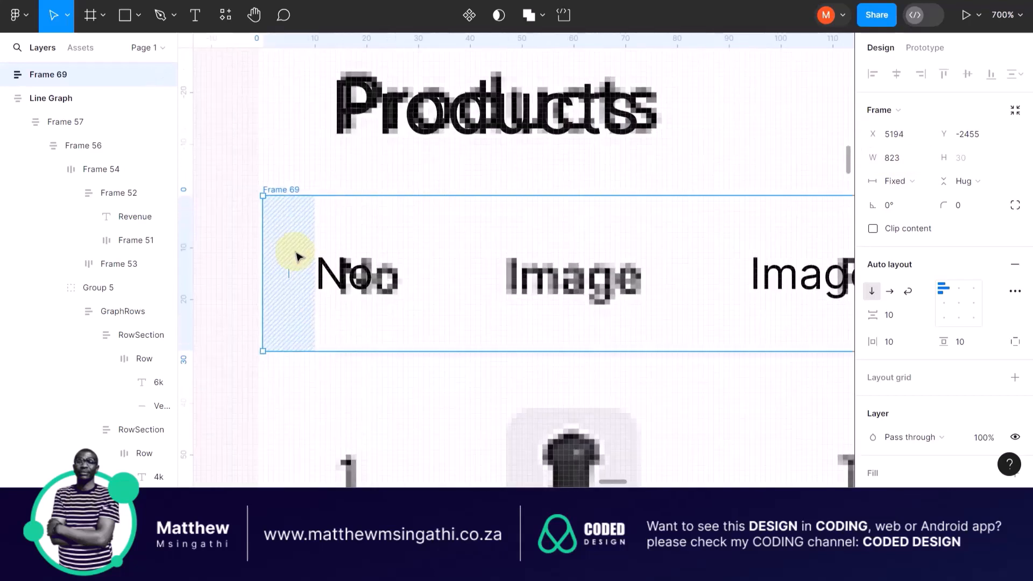
left_click(289, 273)
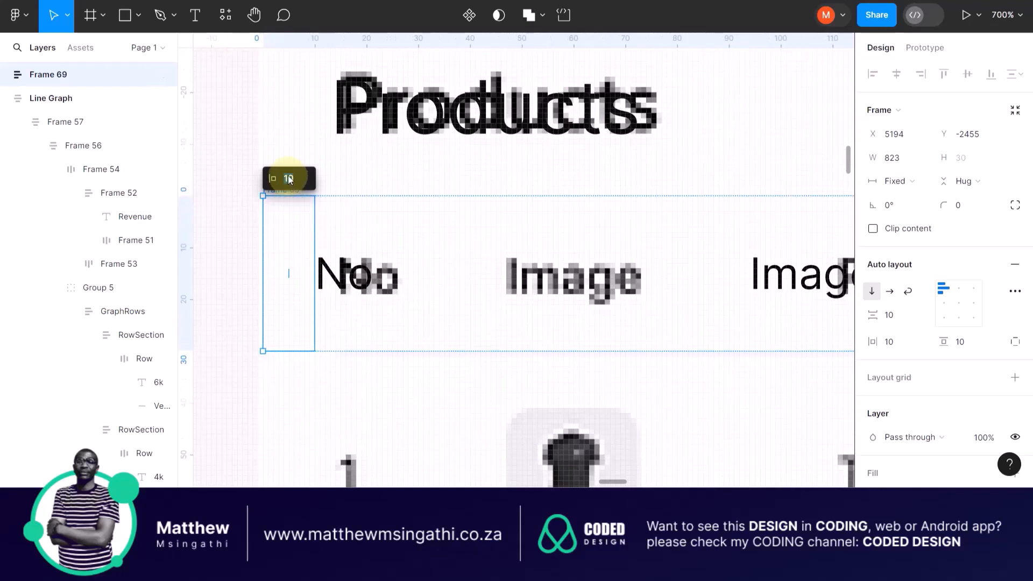
left_click(461, 385)
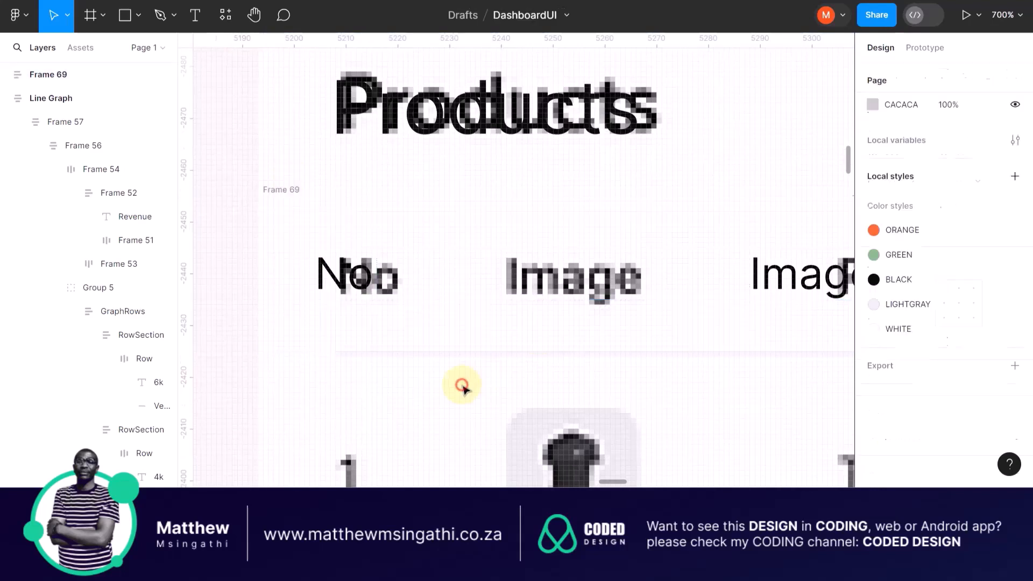
left_click(279, 191)
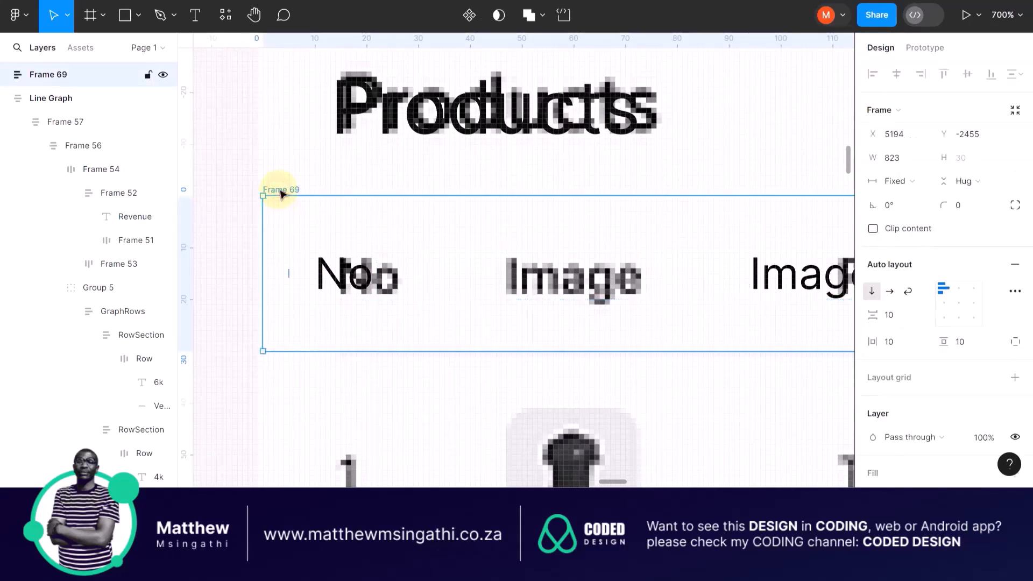
left_click(888, 343)
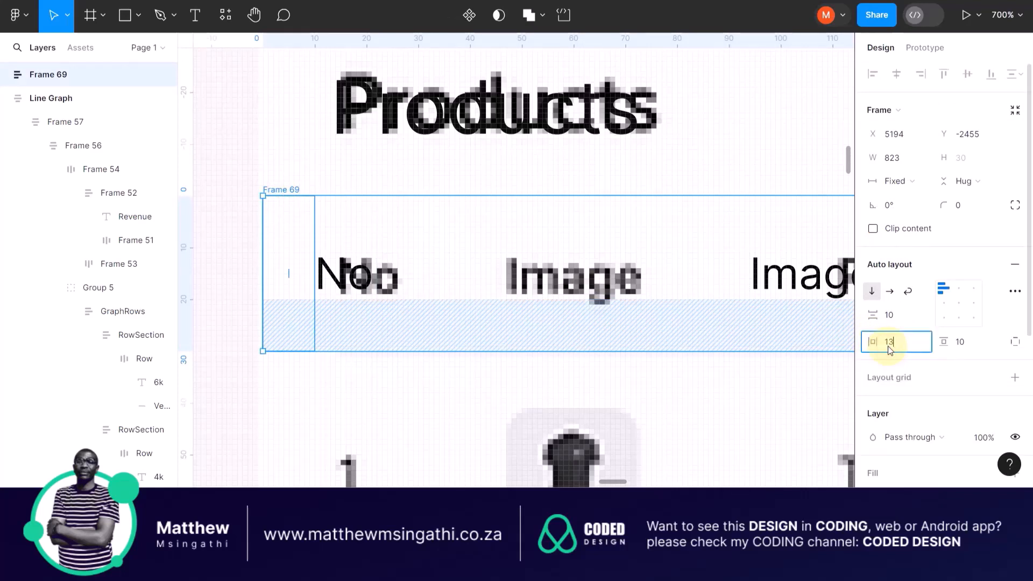
type("13")
key("Return")
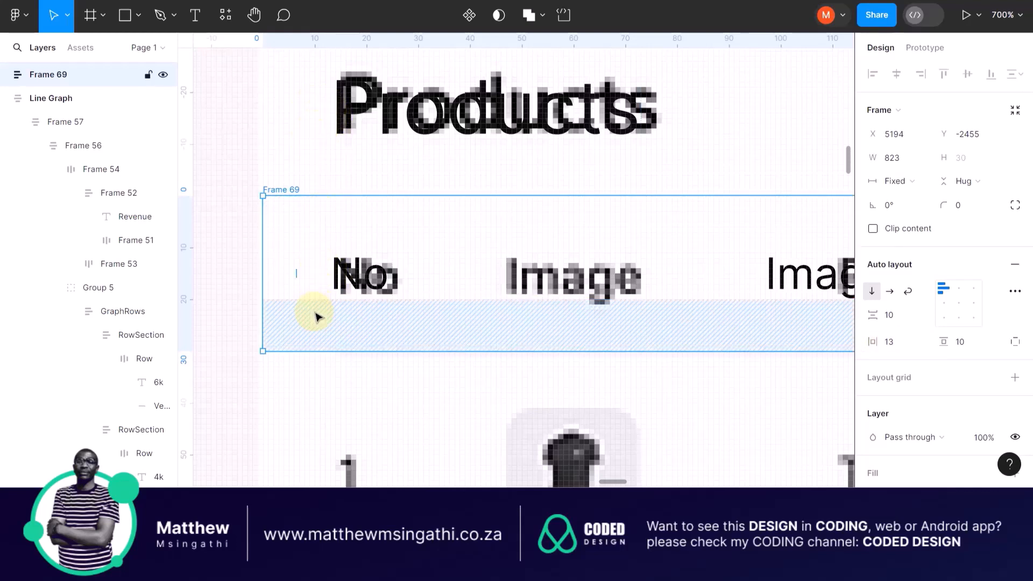
Set the column headings frame's vertical padding to 0 and move it down onto the reference headings at Y -2444
scroll(318, 316, "down", 5)
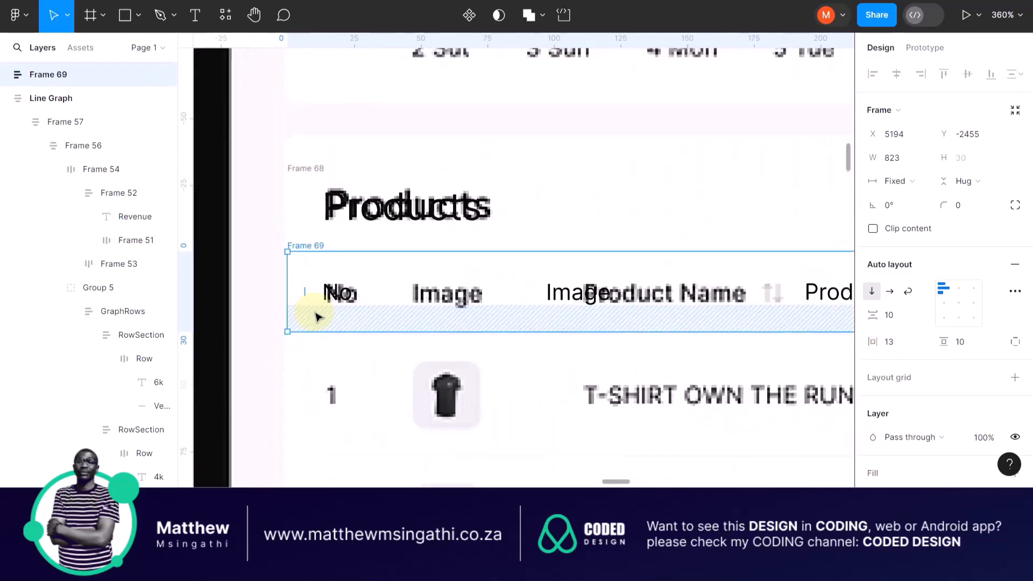
left_click(966, 344)
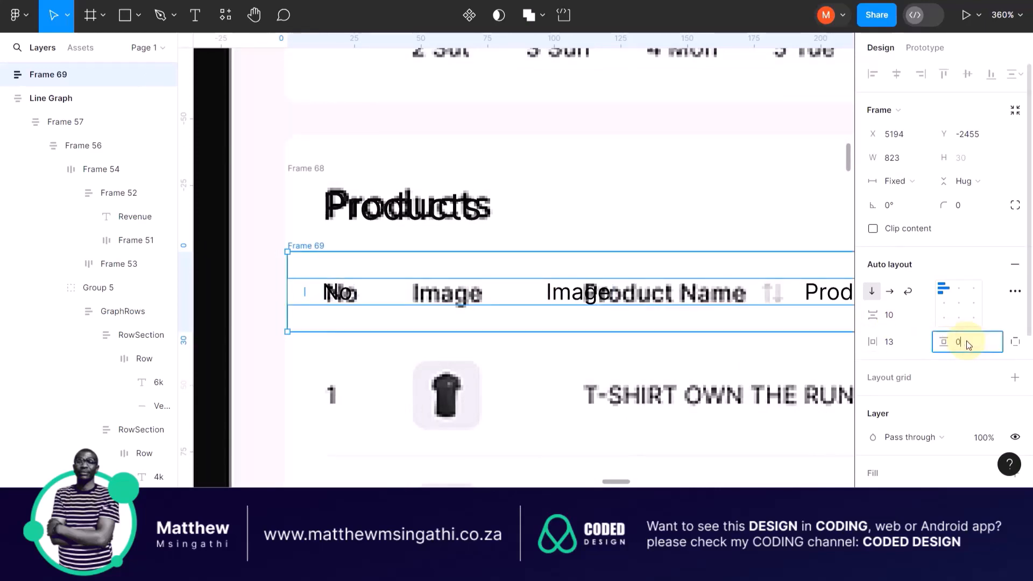
type("0")
key("Return")
scroll(283, 287, "up", 5)
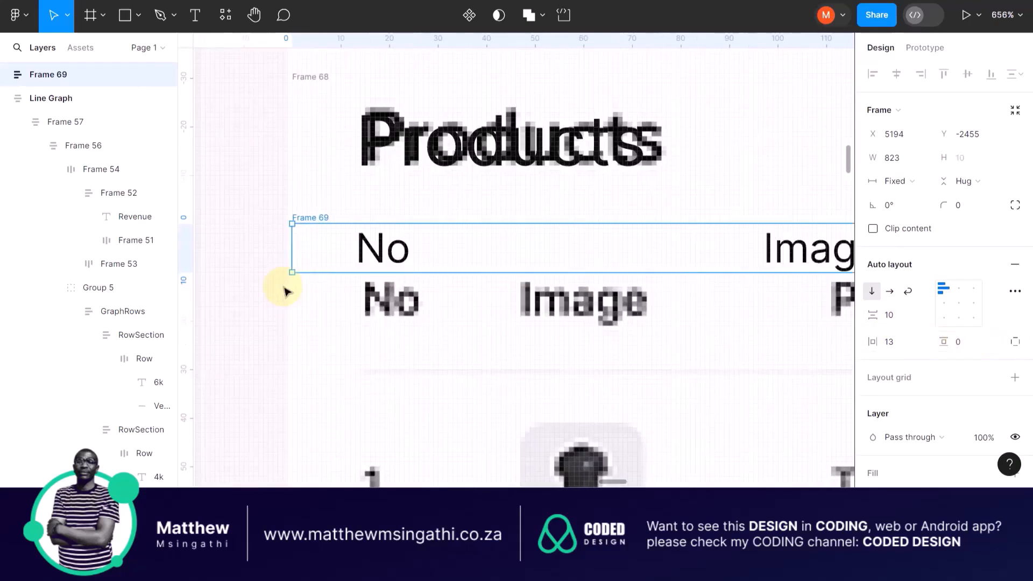
left_click_drag(312, 219, 312, 271)
scroll(289, 278, "up", 5)
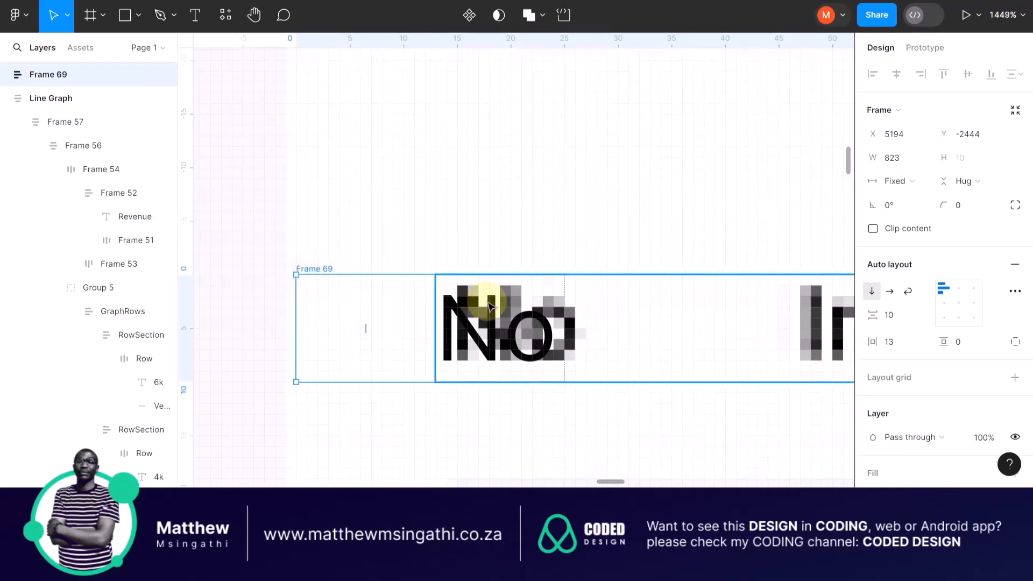
Tighten the gap between the column headings to 22 so Image lines up with the reference Image heading
scroll(387, 299, "down", 4)
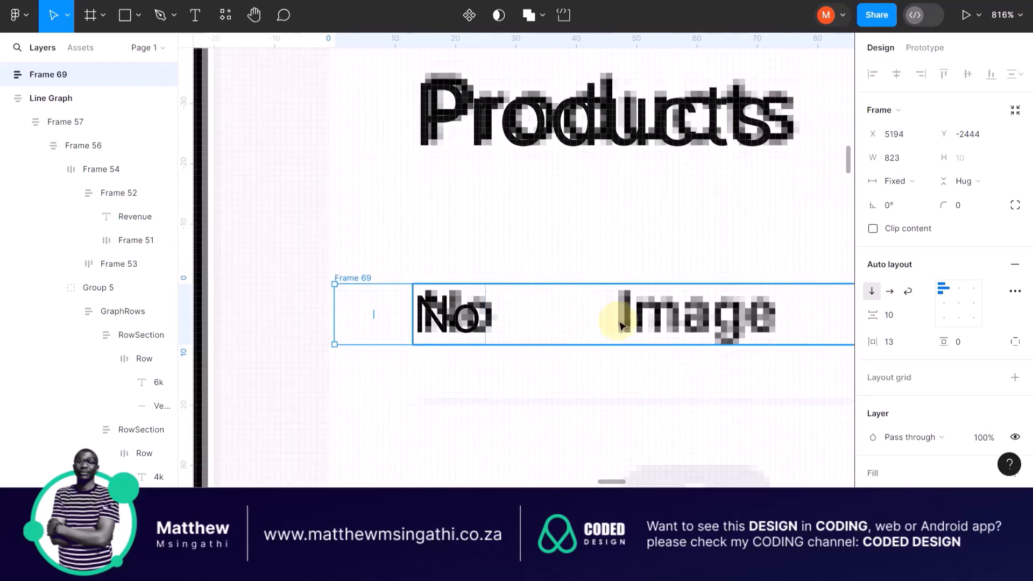
scroll(479, 315, "right", 5)
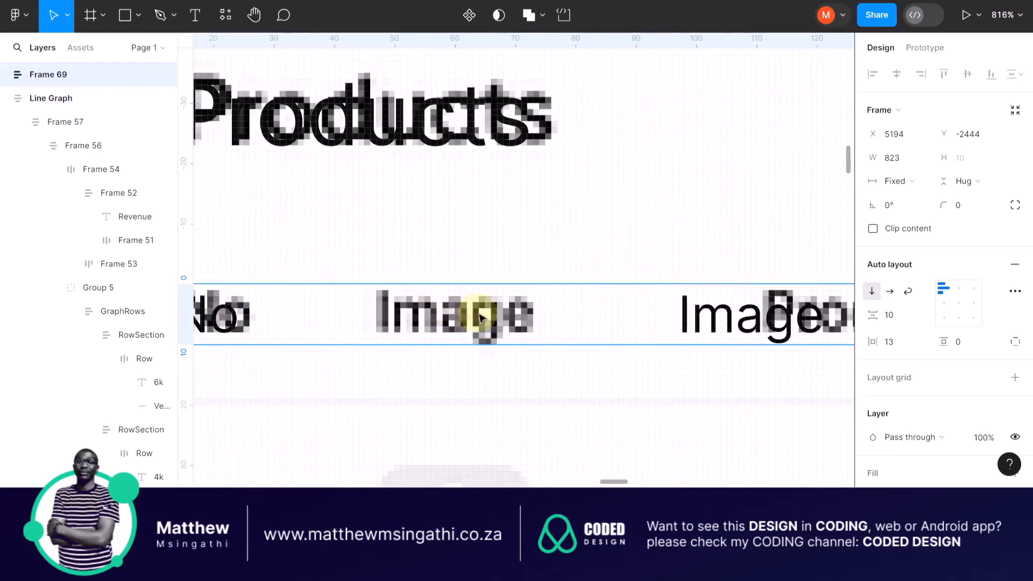
double_click(679, 313)
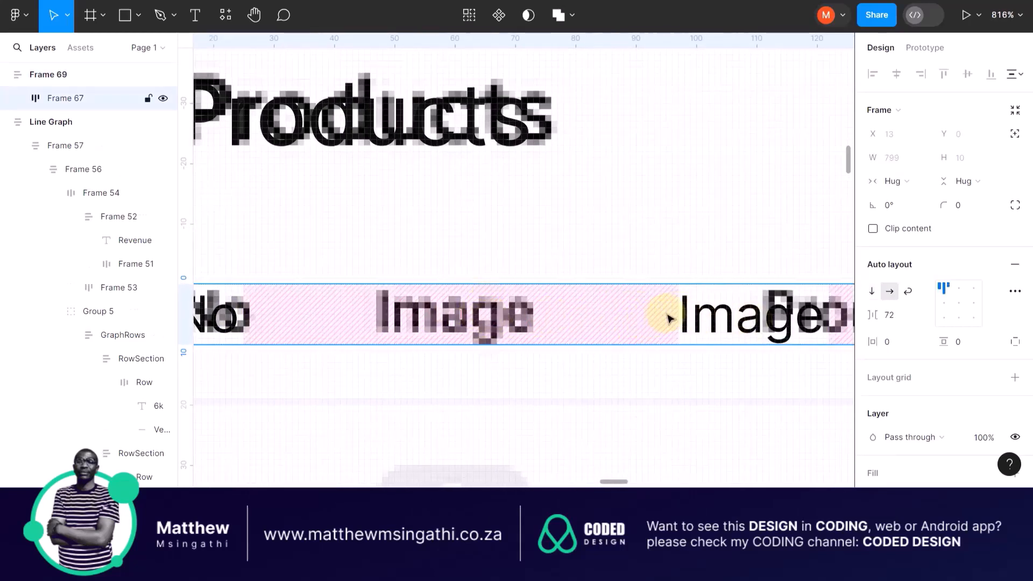
left_click_drag(471, 308, 308, 312)
scroll(308, 312, "down", 5)
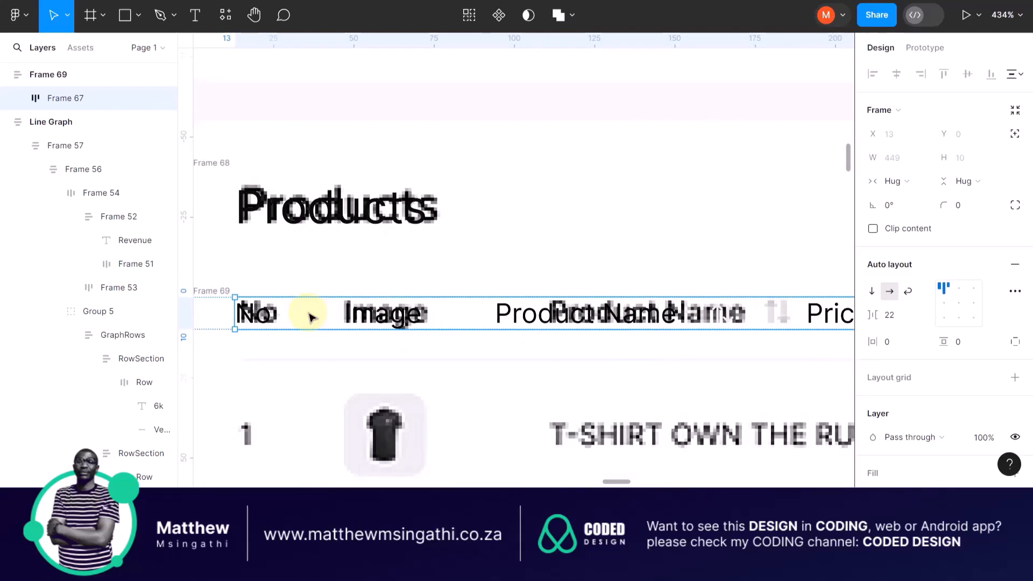
scroll(312, 314, "down", 2)
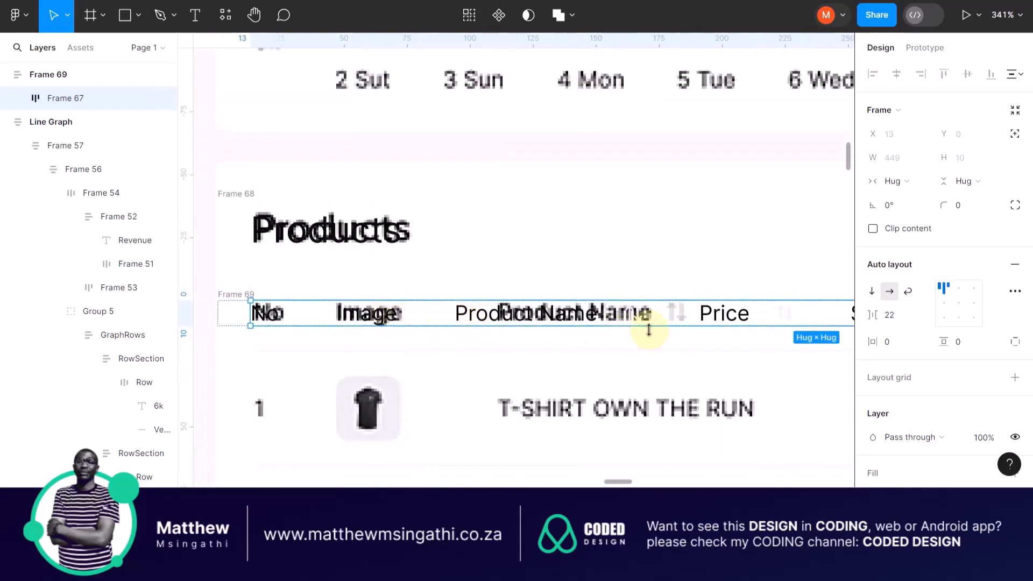
Move the column headings frame up to Y -2457, just above the reference headings
scroll(676, 329, "right", 3)
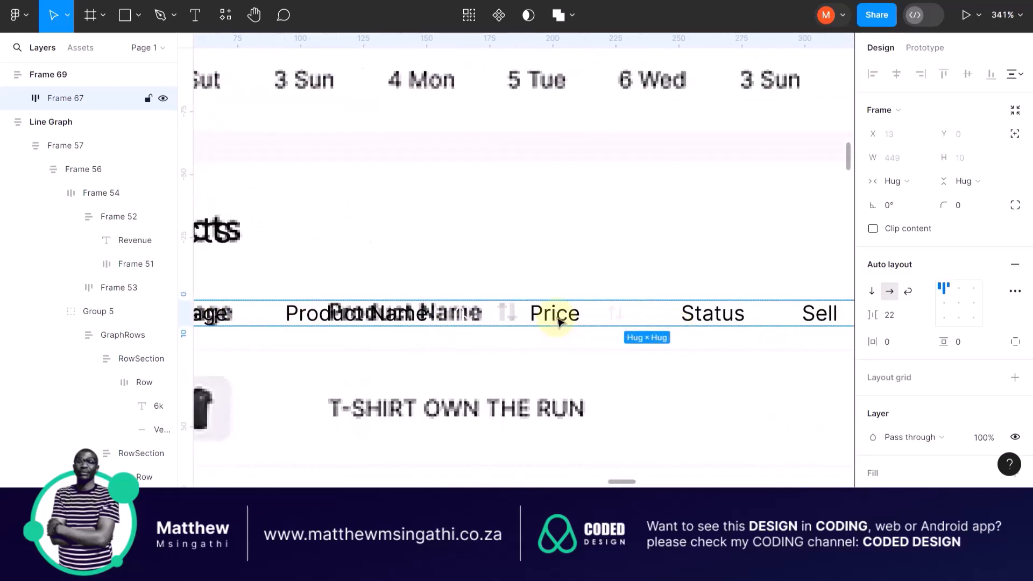
scroll(438, 323, "left", 5)
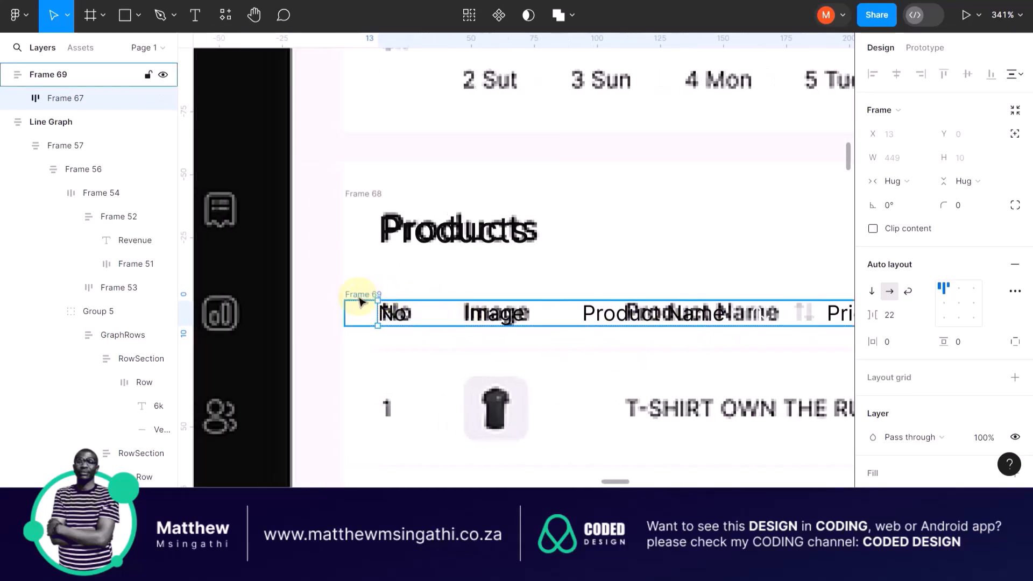
left_click(397, 285)
left_click(384, 295)
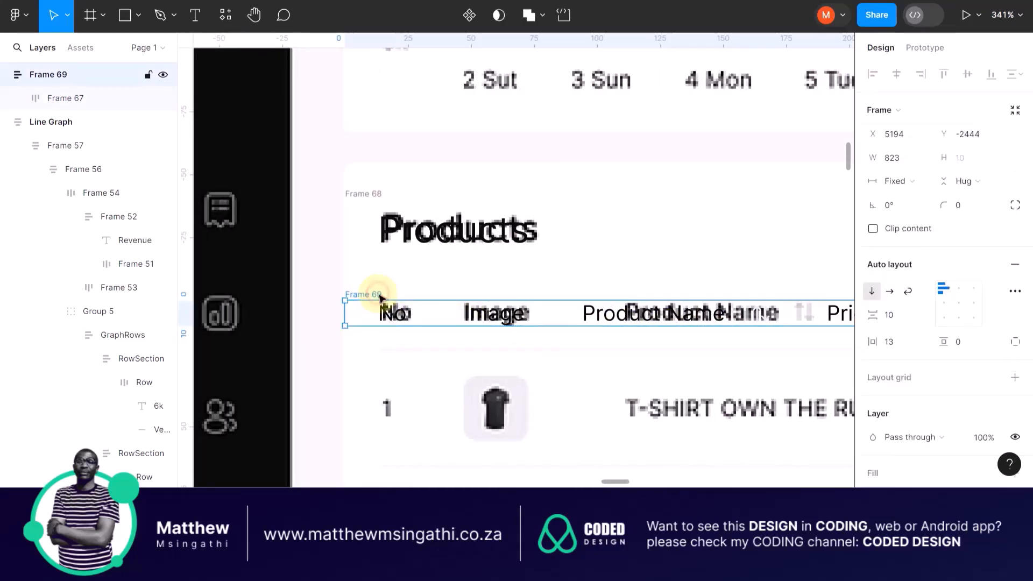
left_click_drag(383, 295, 376, 260)
Wrap the No and Image headings in their own horizontal auto layout frame with centred alignment
scroll(511, 277, "right", 3)
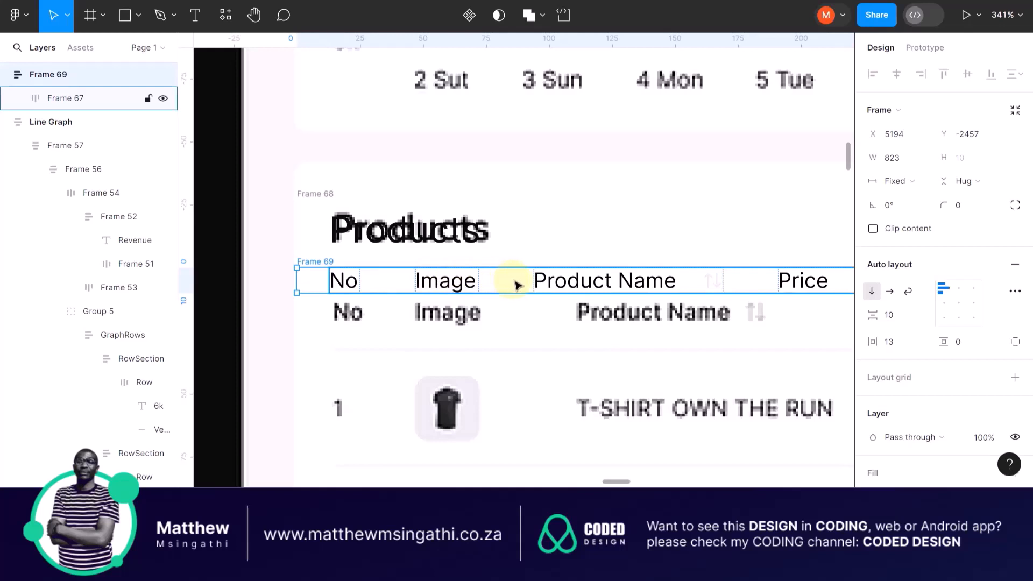
scroll(514, 281, "right", 5)
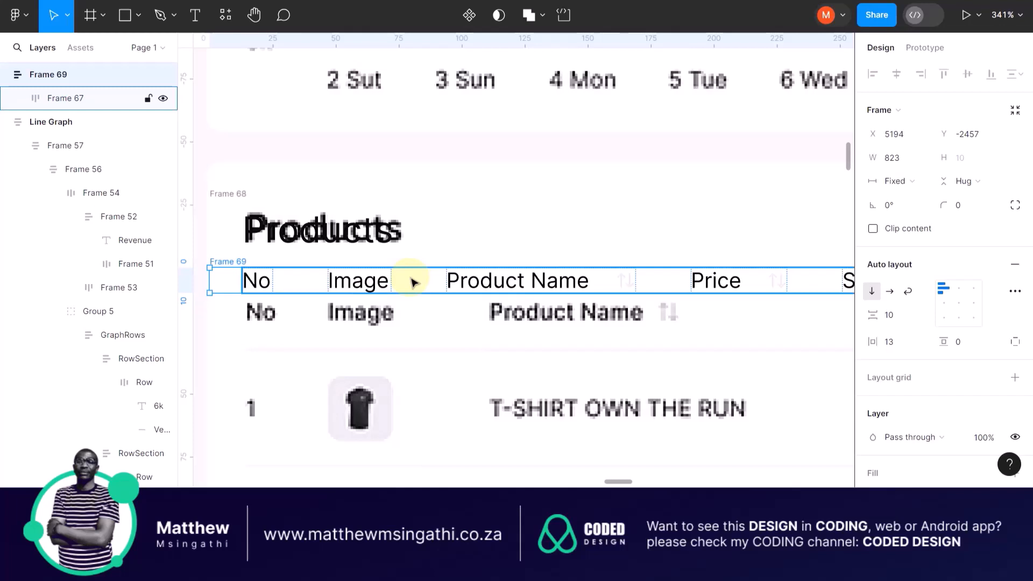
double_click(369, 281)
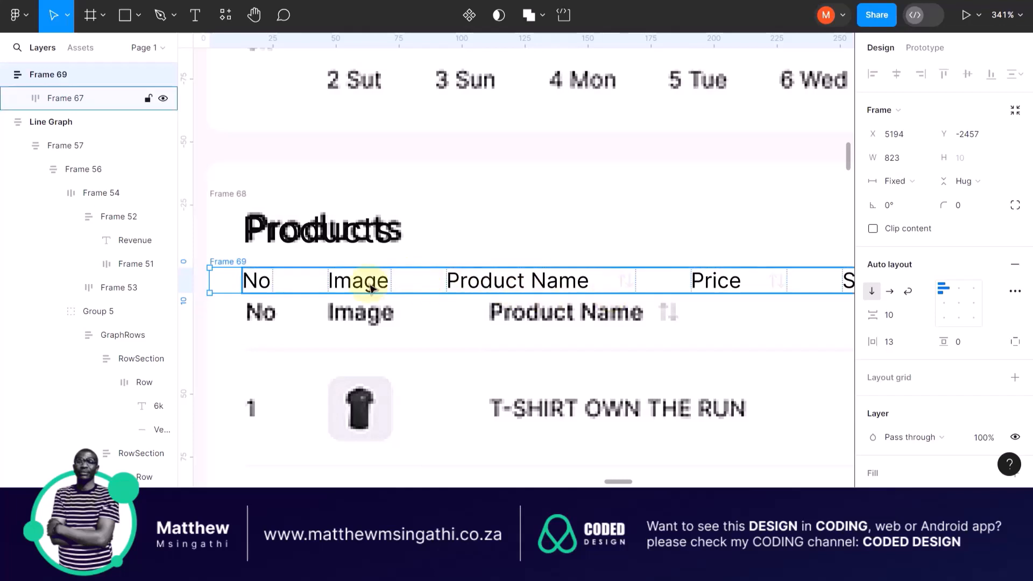
double_click(365, 287)
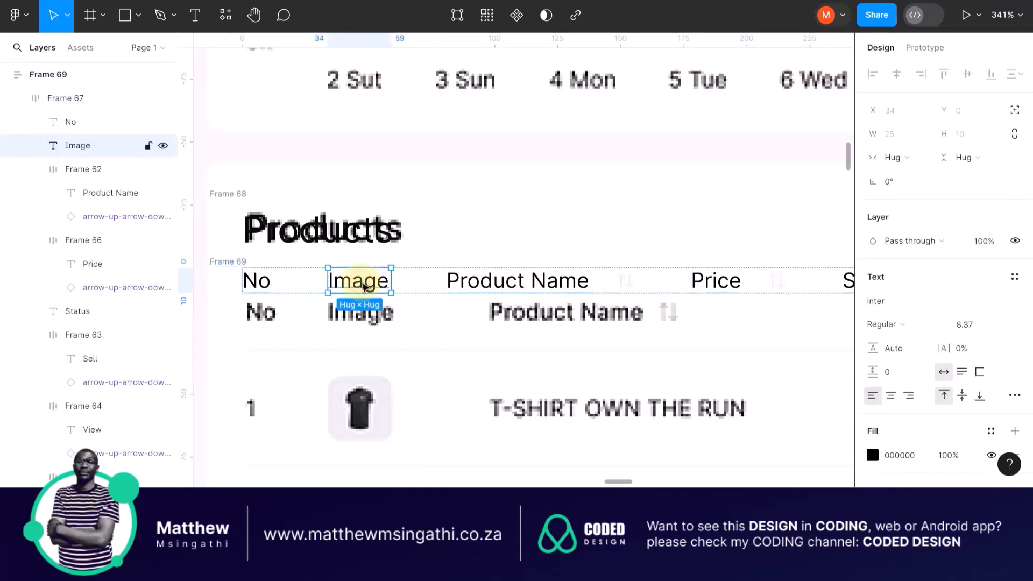
left_click(273, 285, "shift")
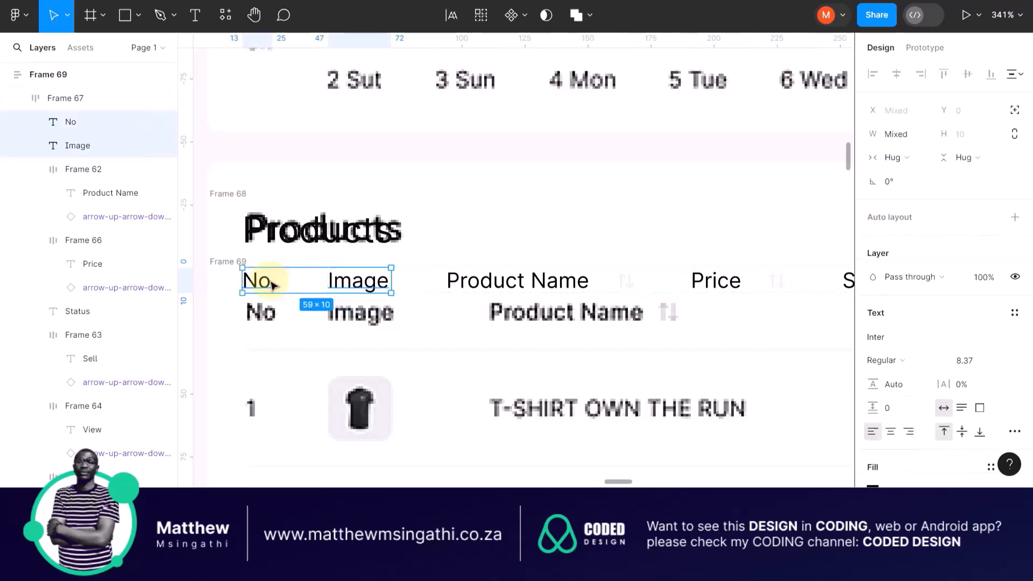
left_click_drag(272, 285, 272, 306)
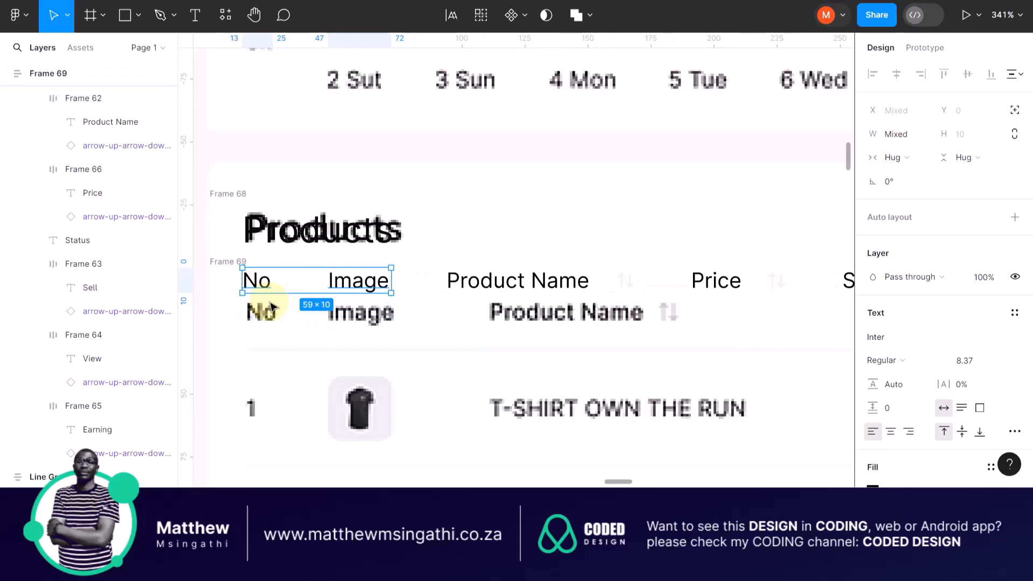
key("shift+a")
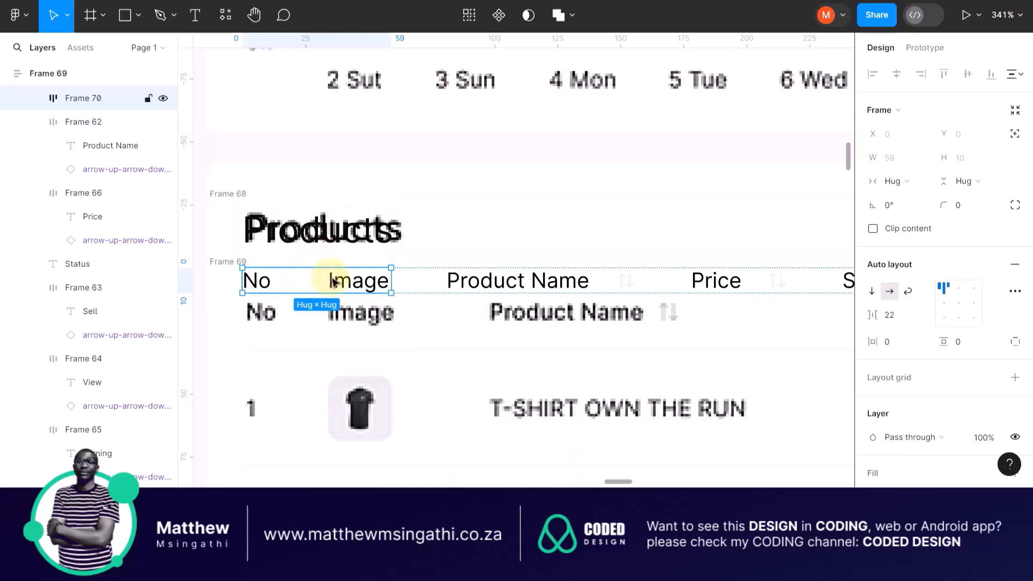
left_click(955, 304)
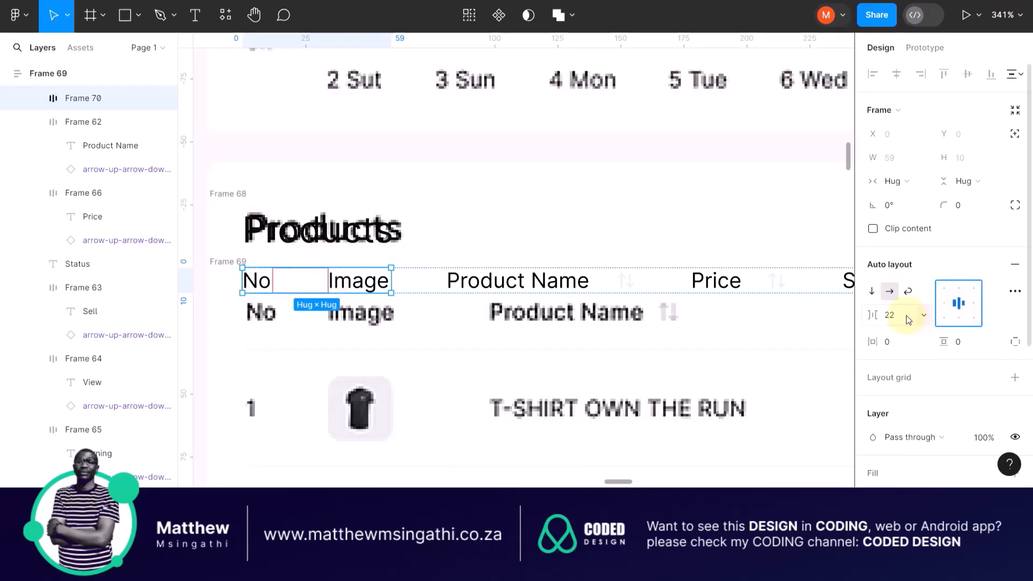
Set the gap between No and Image to 23.4 and move the column headings frame down to Y -2456
left_click_drag(874, 315, 896, 315)
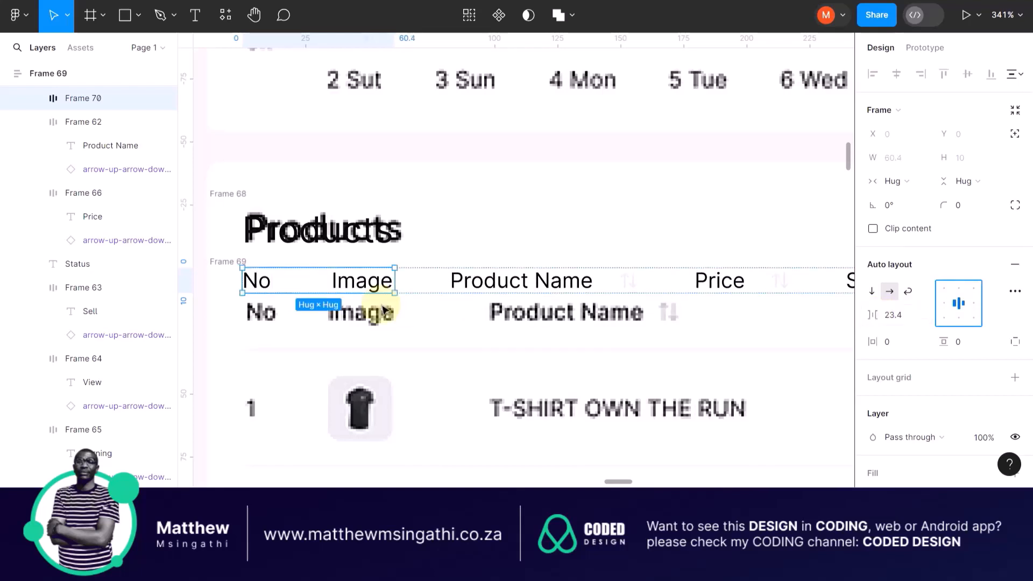
left_click(228, 264)
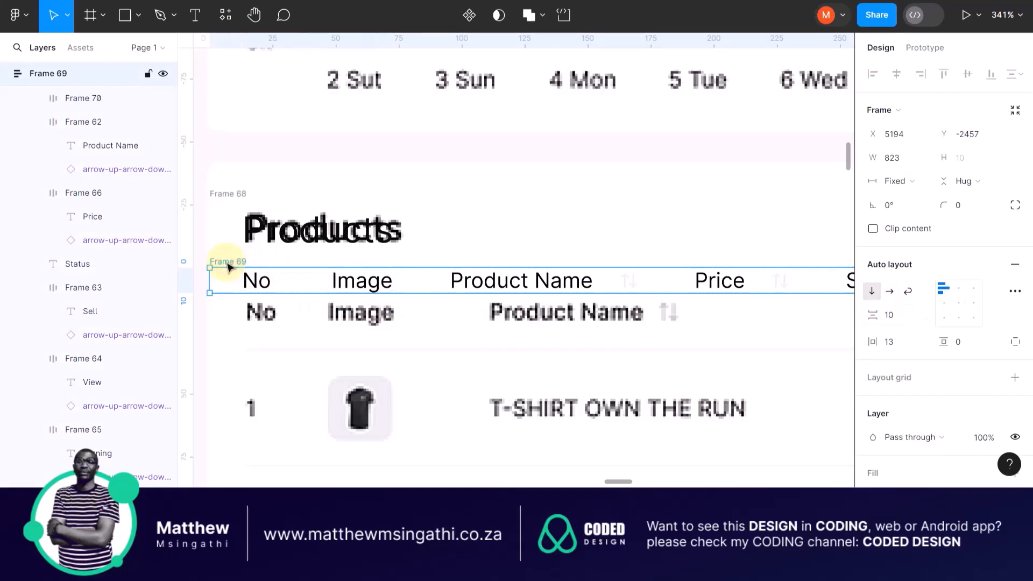
mouse_move(228, 266)
left_mouse_down()
mouse_move(226, 277)
mouse_move(230, 268)
left_mouse_up()
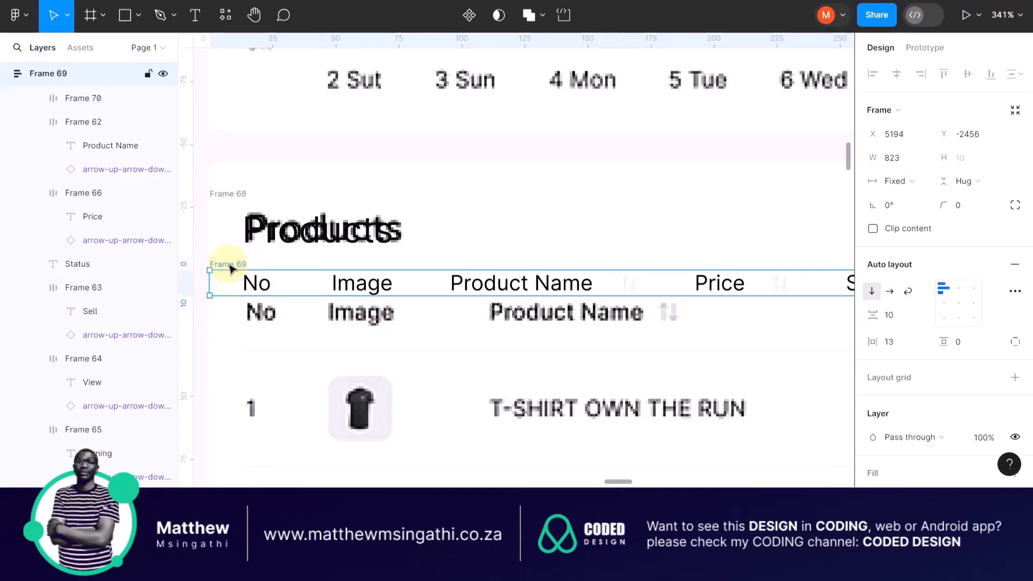
Reduce the gap between the No and Image headings to 21
scroll(230, 268, "up", 4)
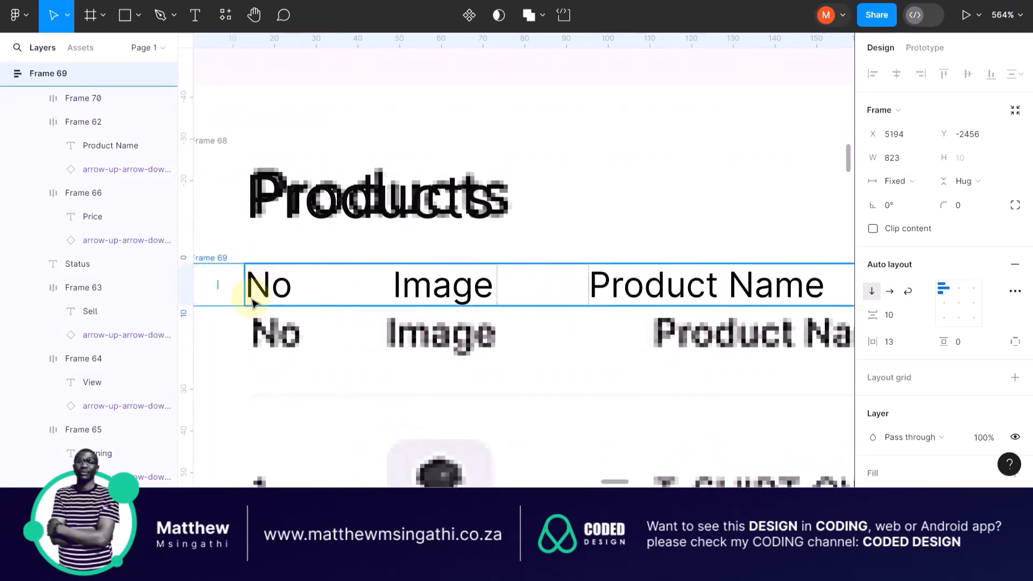
double_click(385, 281)
left_click(395, 284)
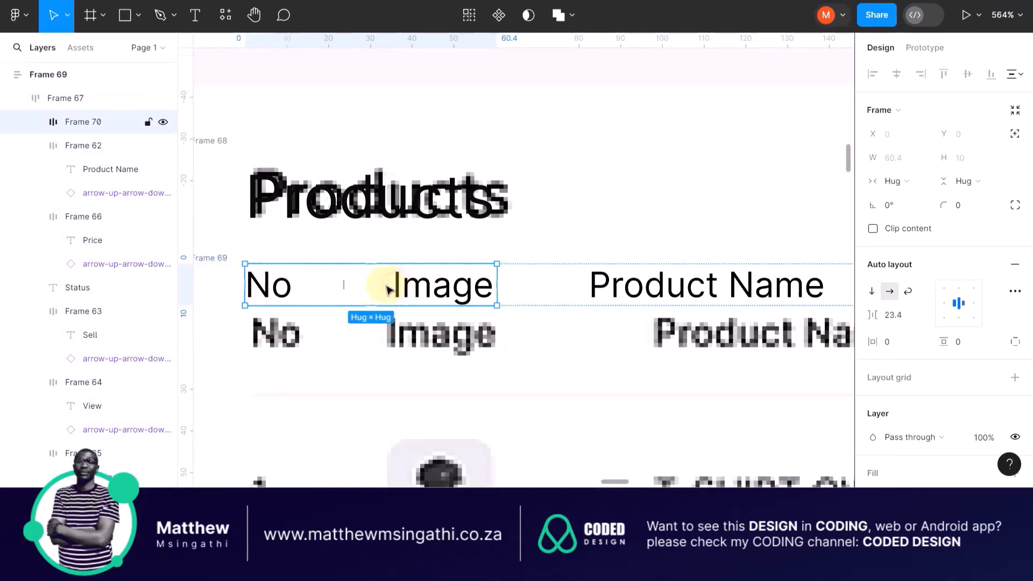
left_click_drag(342, 286, 339, 288)
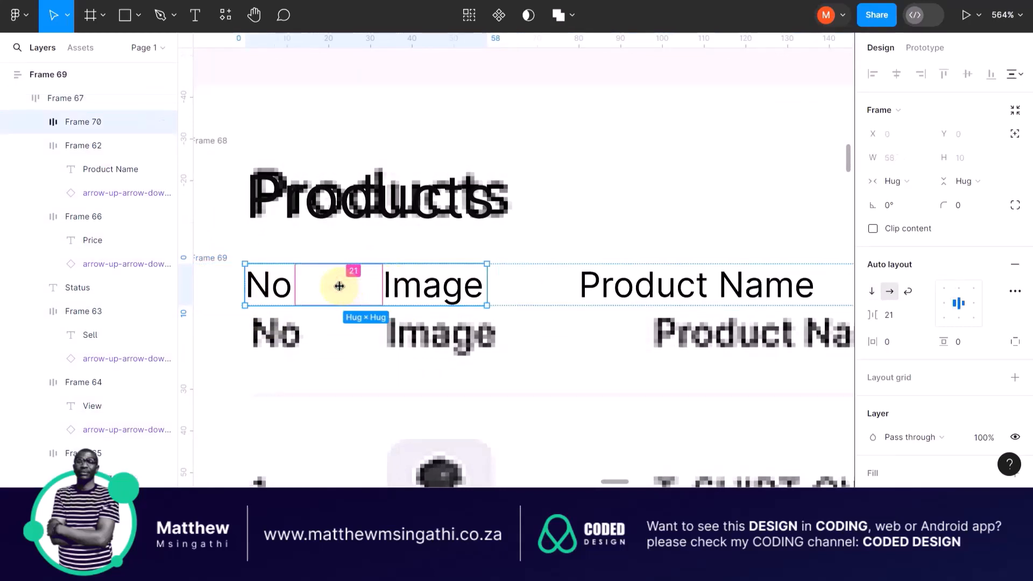
Examine how the No, Image and Product Name headings line up with the reference headings beneath them
left_click(220, 261)
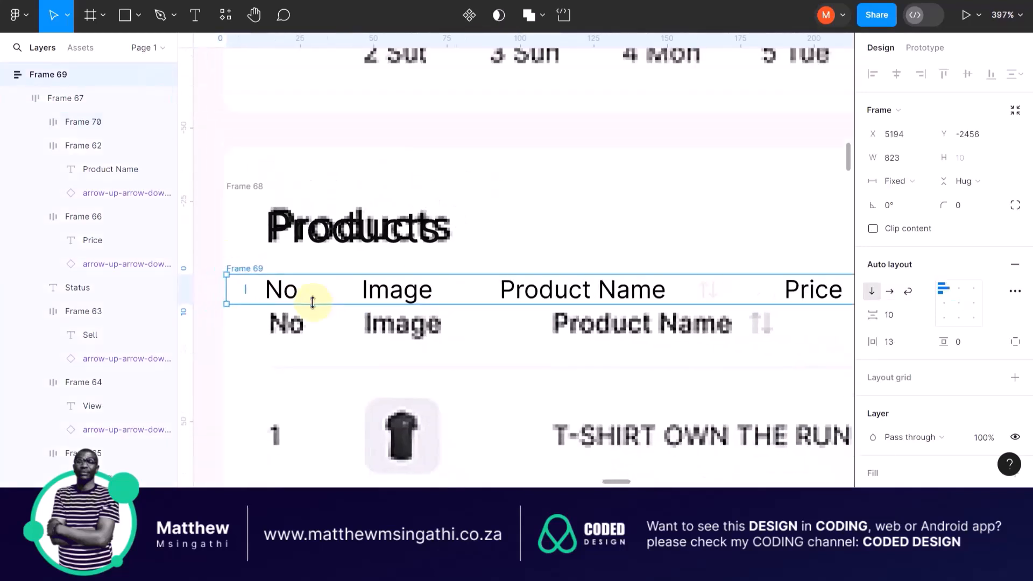
scroll(315, 300, "down", 3)
left_click(313, 300)
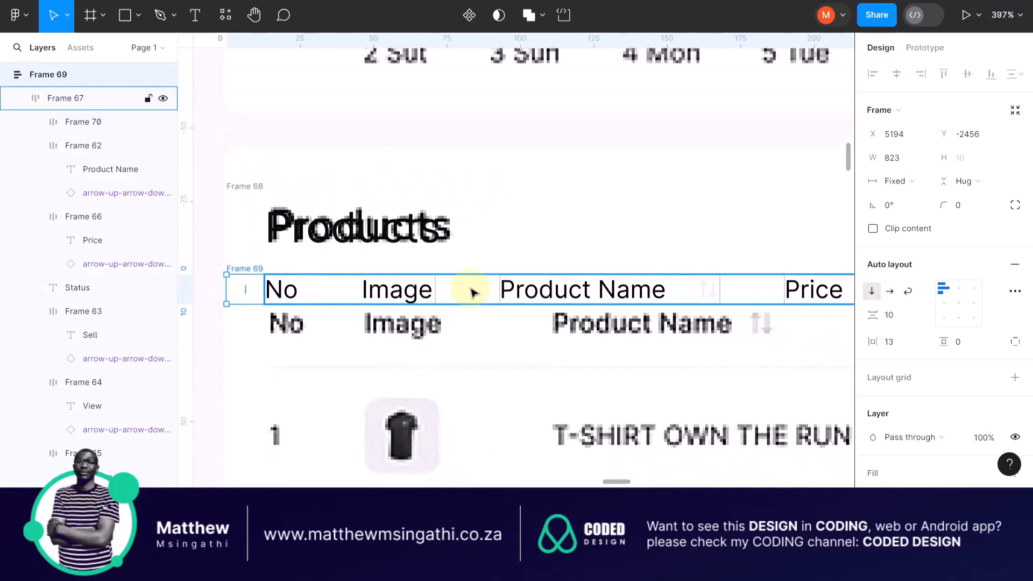
scroll(470, 292, "up", 5)
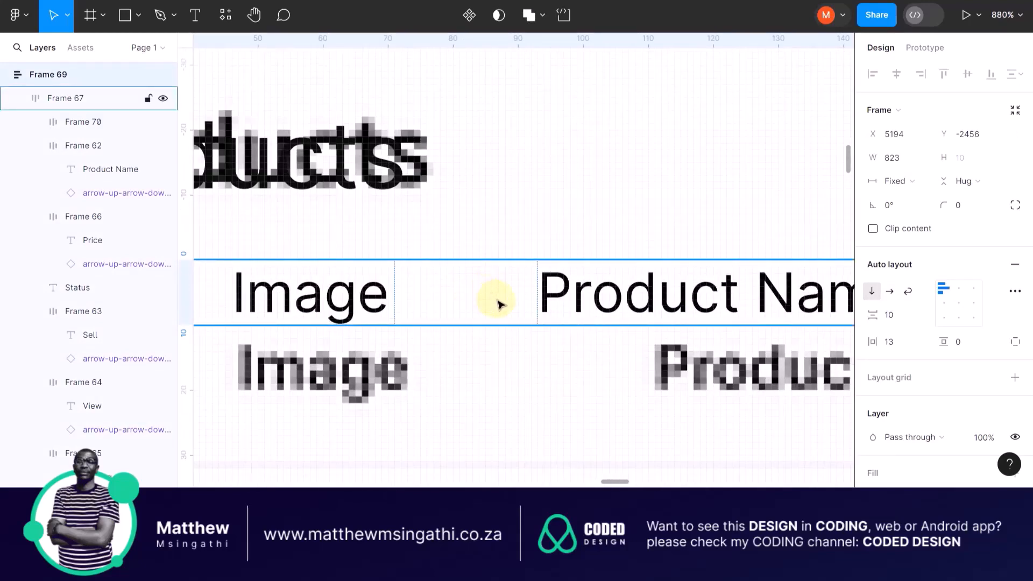
scroll(592, 369, "down", 1)
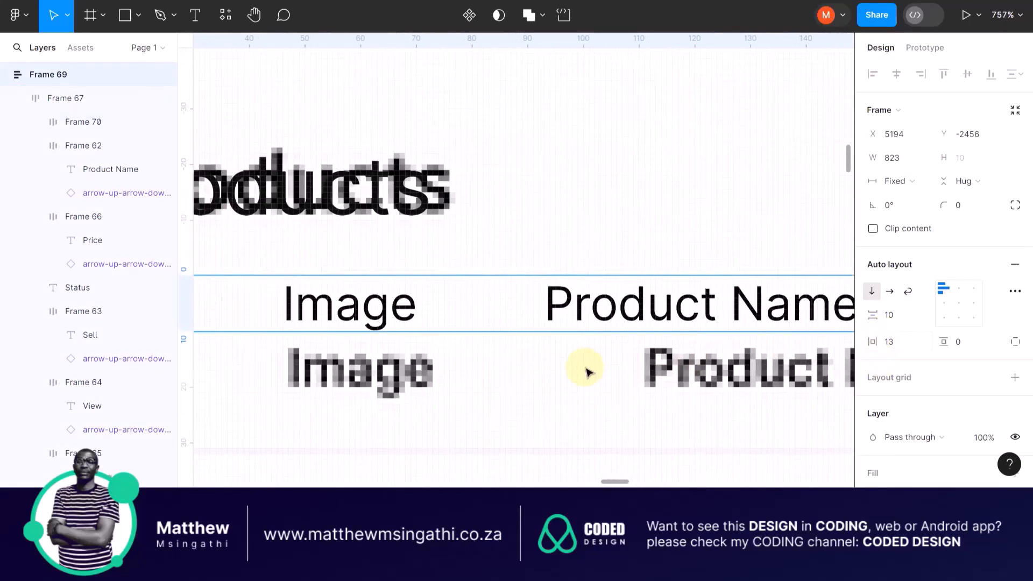
scroll(579, 309, "down", 2)
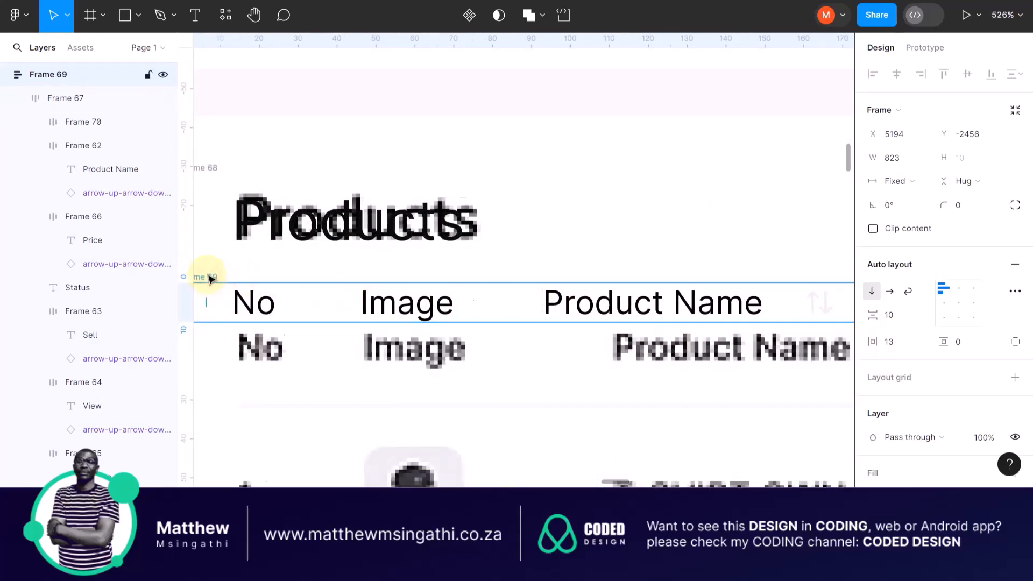
scroll(226, 277, "left", 3)
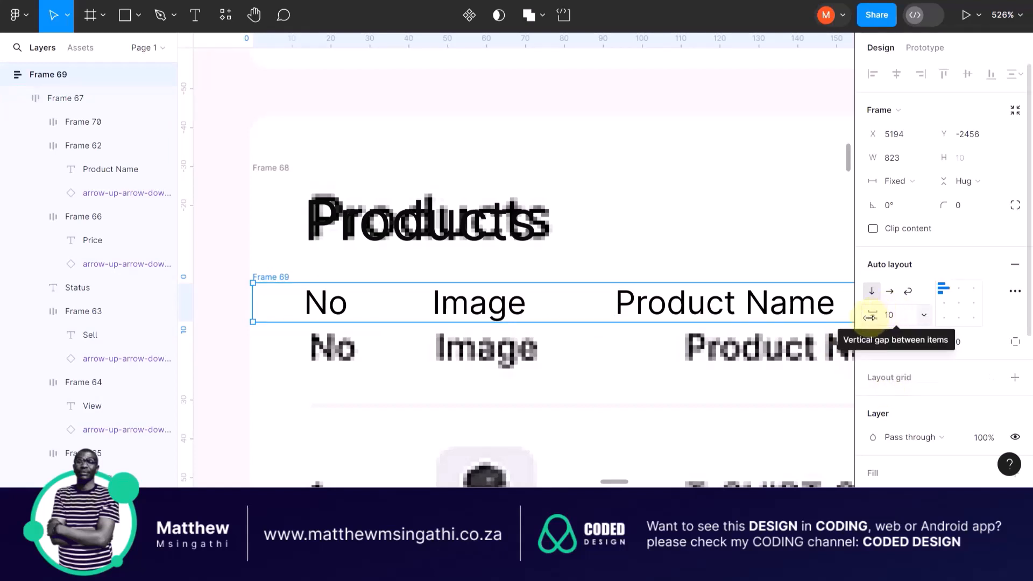
left_click_drag(870, 317, 812, 317)
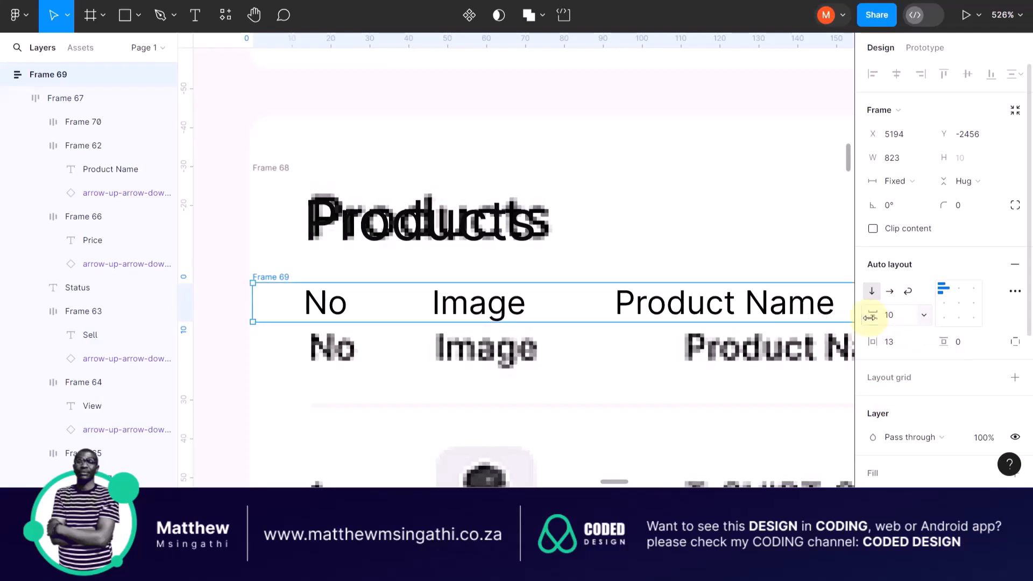
Increase the spacing between the items of the column header row, Frame 67, to 39
left_click(473, 301)
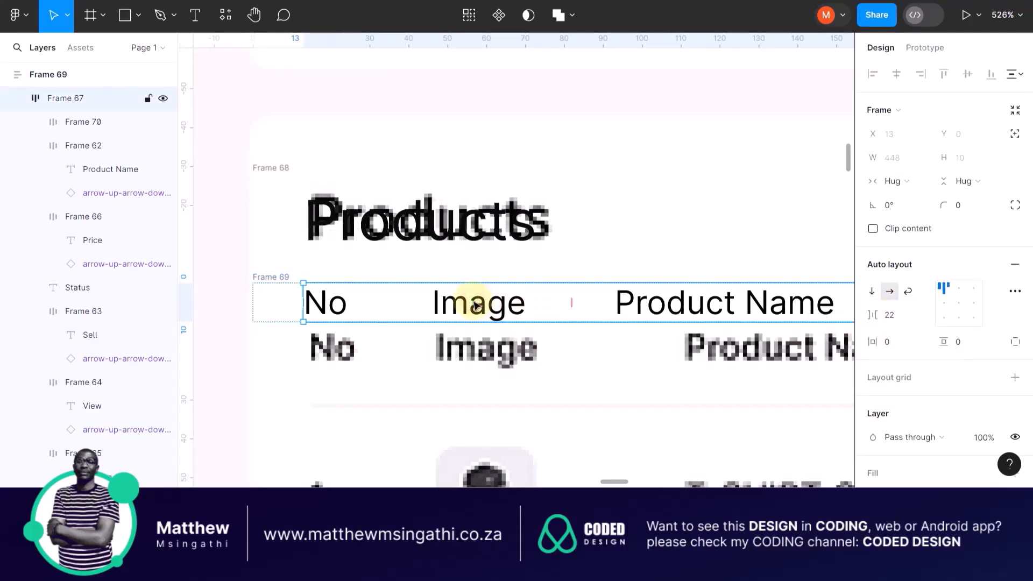
left_click(473, 300)
left_click(587, 258)
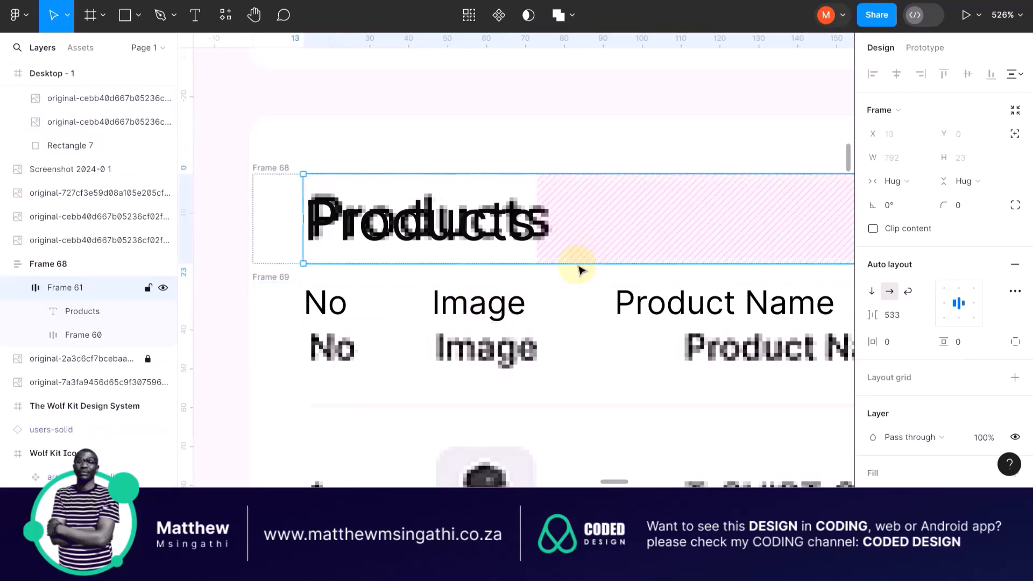
left_click(502, 296)
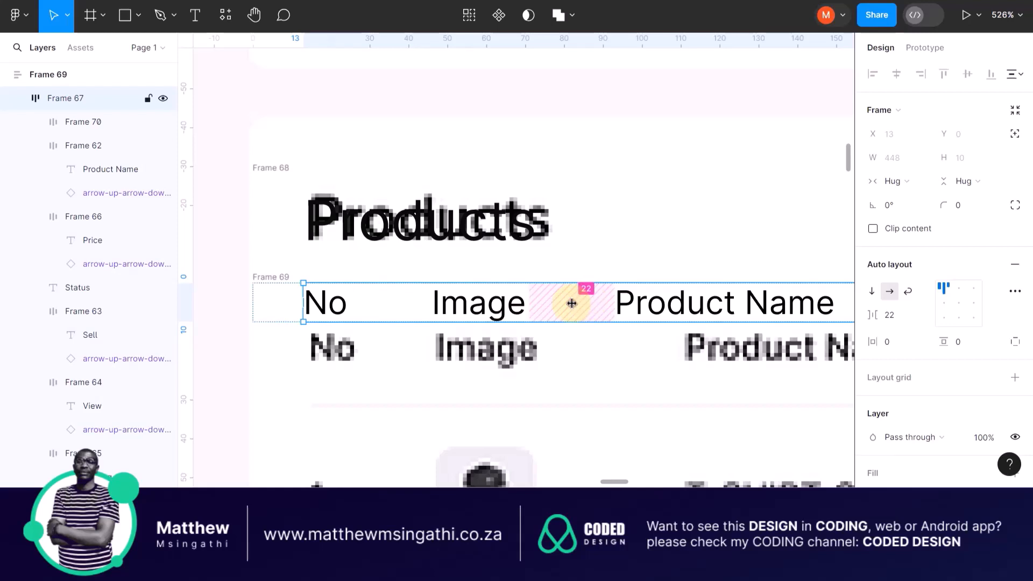
left_click_drag(571, 304, 604, 303)
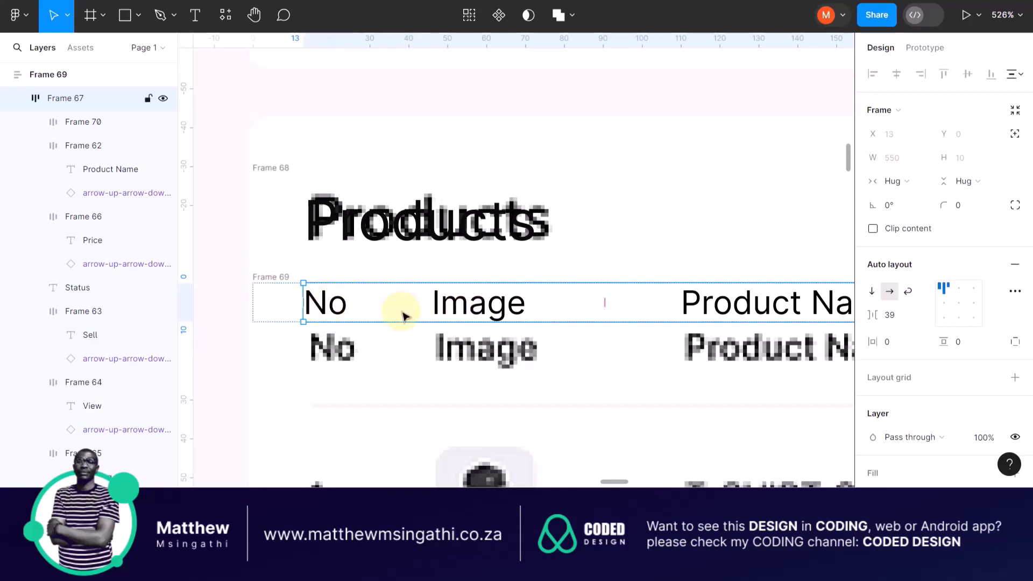
Move the column header row out of Frame 69 onto the page at X 5208, Y -2461, just above the reference headings
scroll(401, 311, "down", 2)
scroll(403, 315, "down", 1)
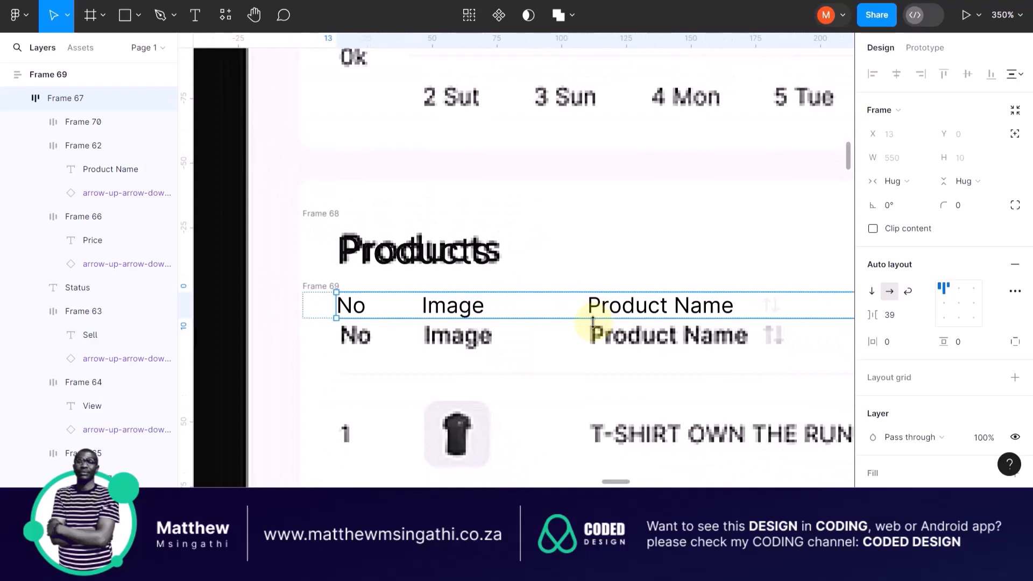
scroll(593, 322, "right", 5)
scroll(593, 322, "right", 4)
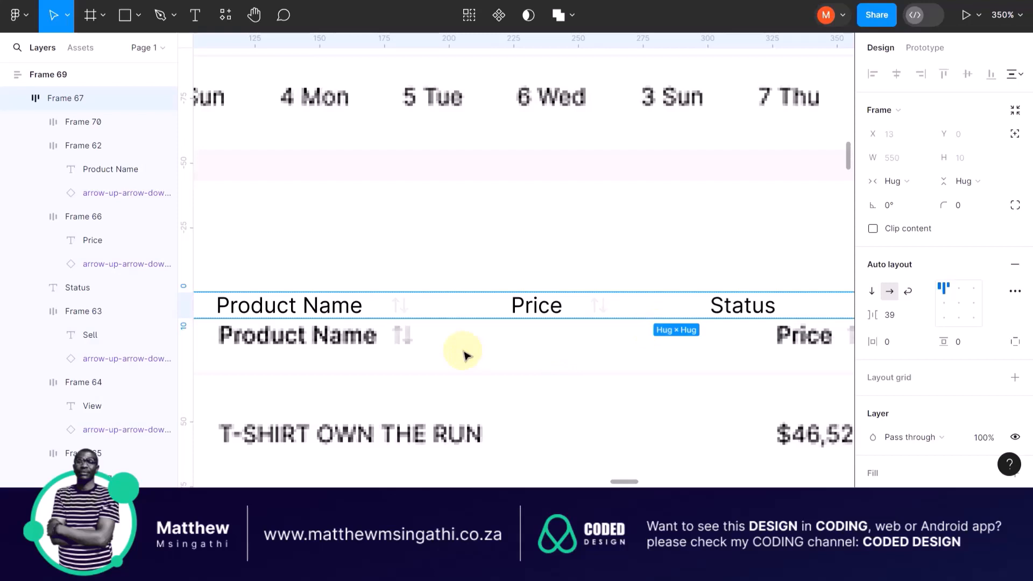
scroll(464, 356, "down", 4)
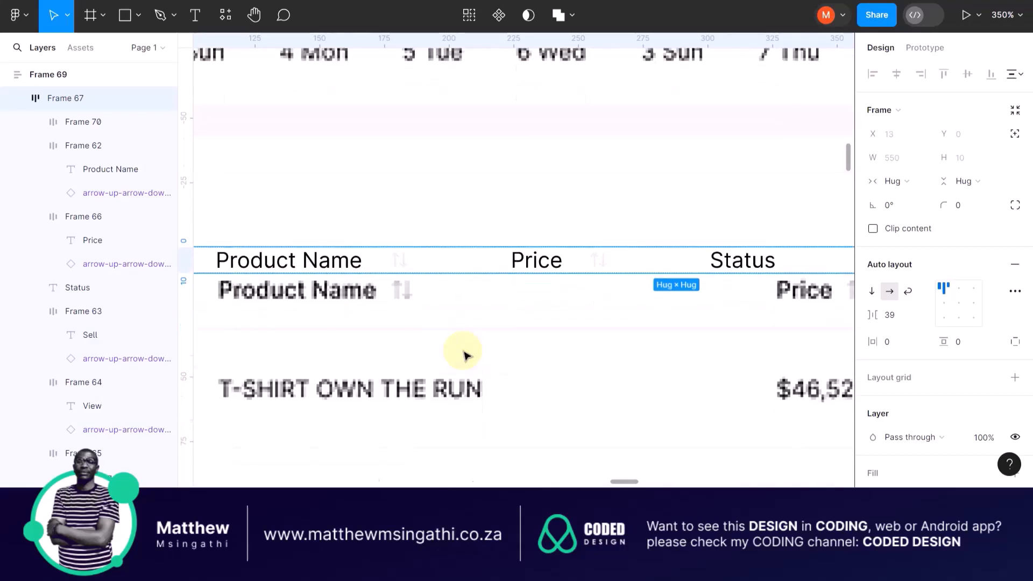
scroll(464, 355, "right", 5)
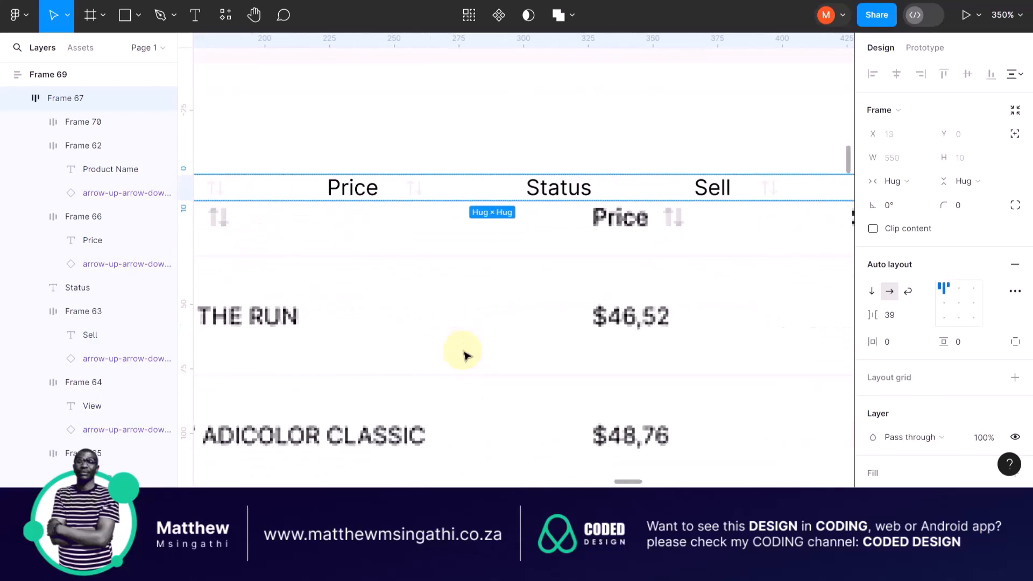
scroll(464, 356, "down", 3)
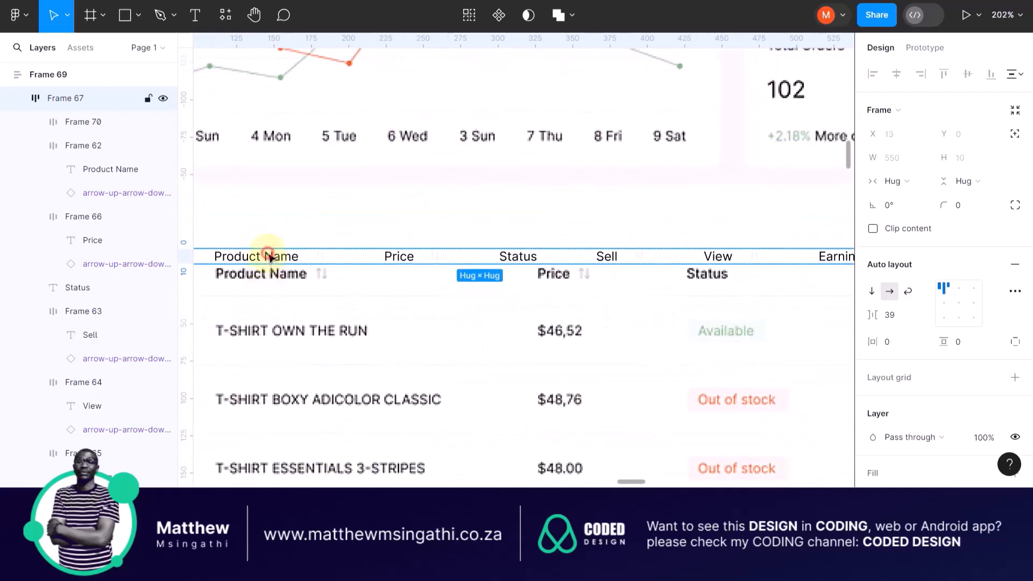
mouse_move(269, 256)
left_mouse_down()
mouse_move(272, 247)
mouse_move(261, 258)
left_mouse_up()
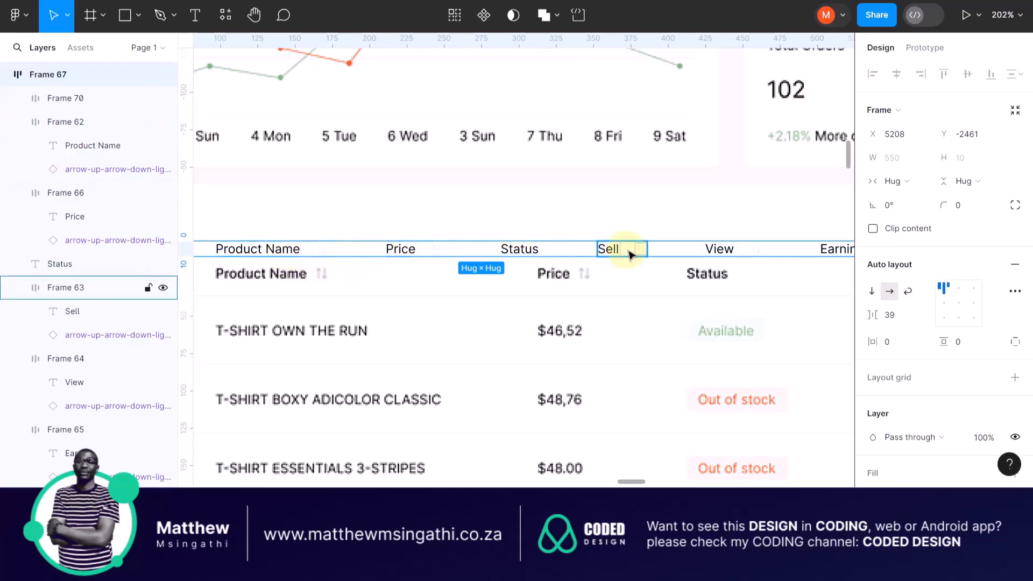
Move the Products title frame, Frame 68, up to Y -2503 so it sits above the reference title
scroll(471, 312, "down", 5, "ctrl")
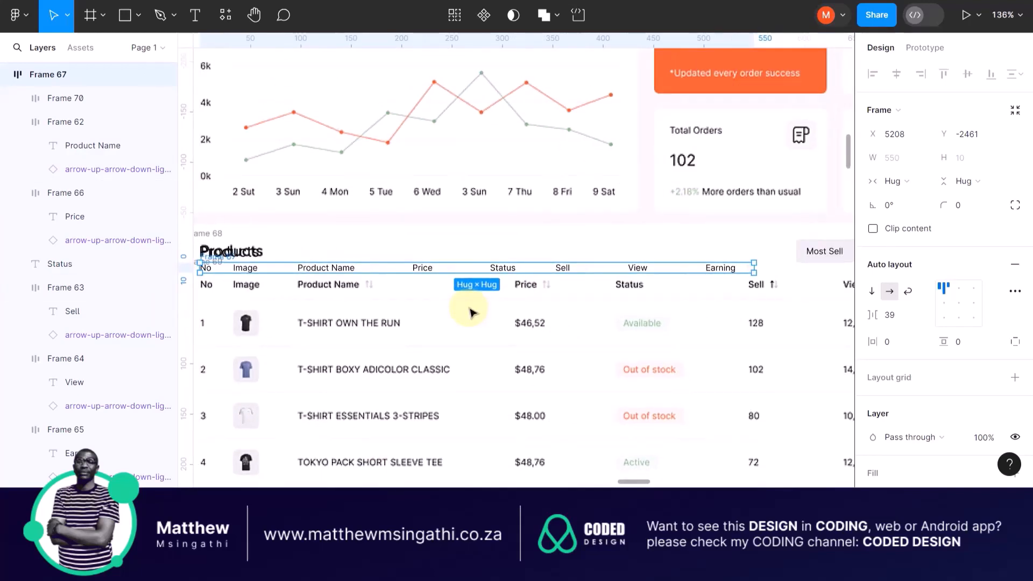
scroll(470, 312, "down", 3, "ctrl")
scroll(470, 312, "down", 2, "ctrl")
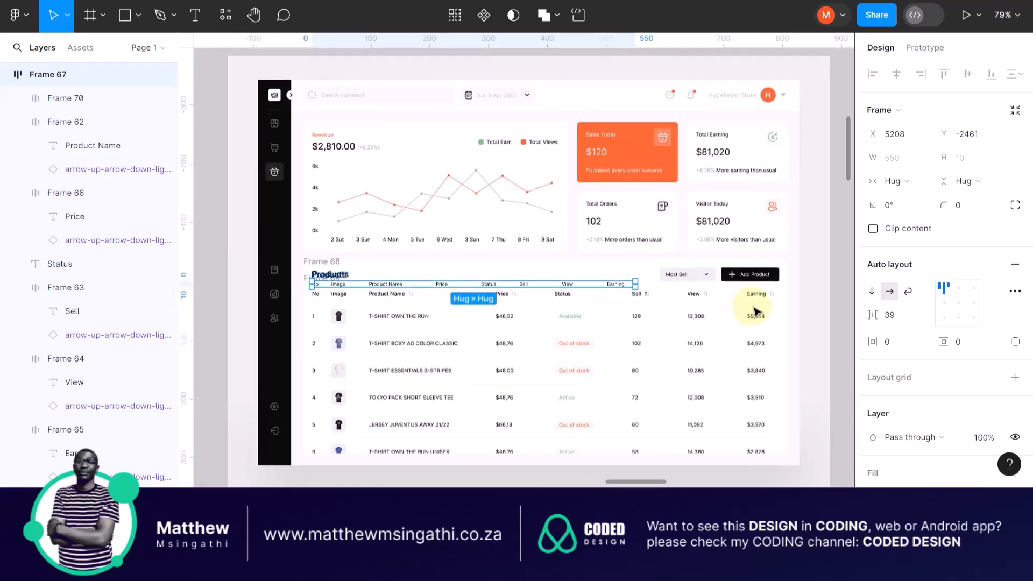
scroll(739, 311, "up", 3, "ctrl")
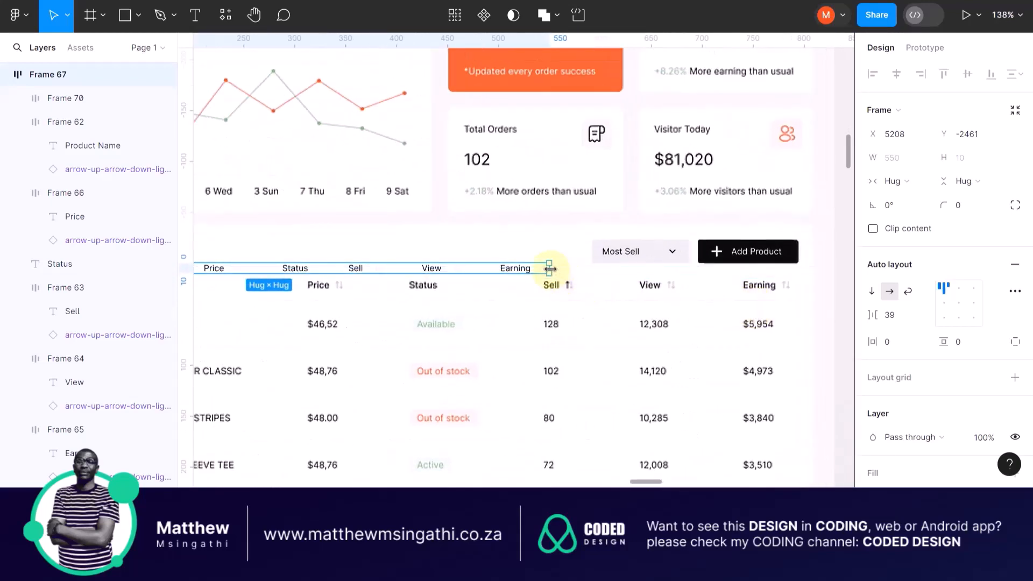
scroll(595, 335, "down", 4, "ctrl")
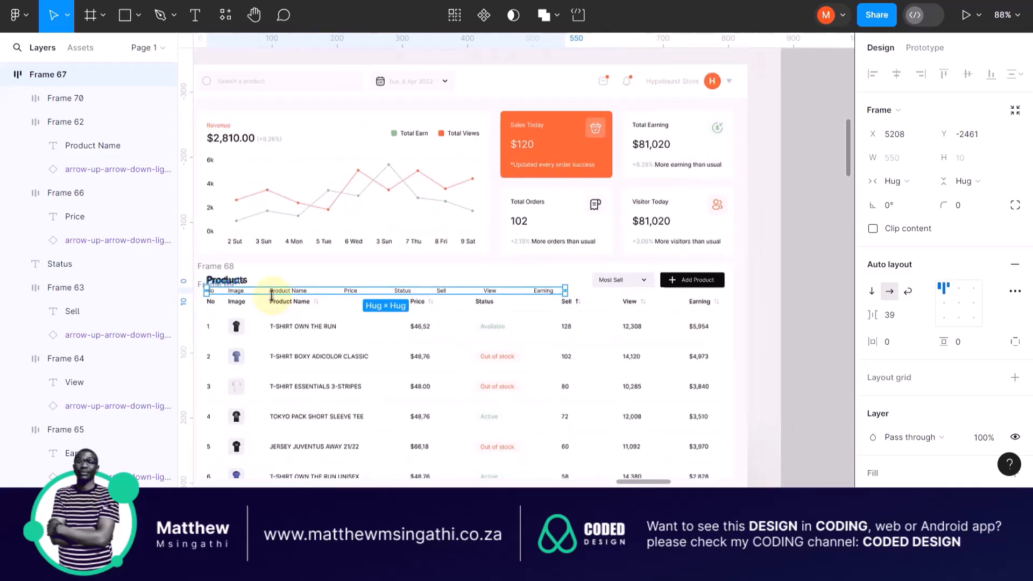
left_click(256, 258)
scroll(261, 303, "left", 3)
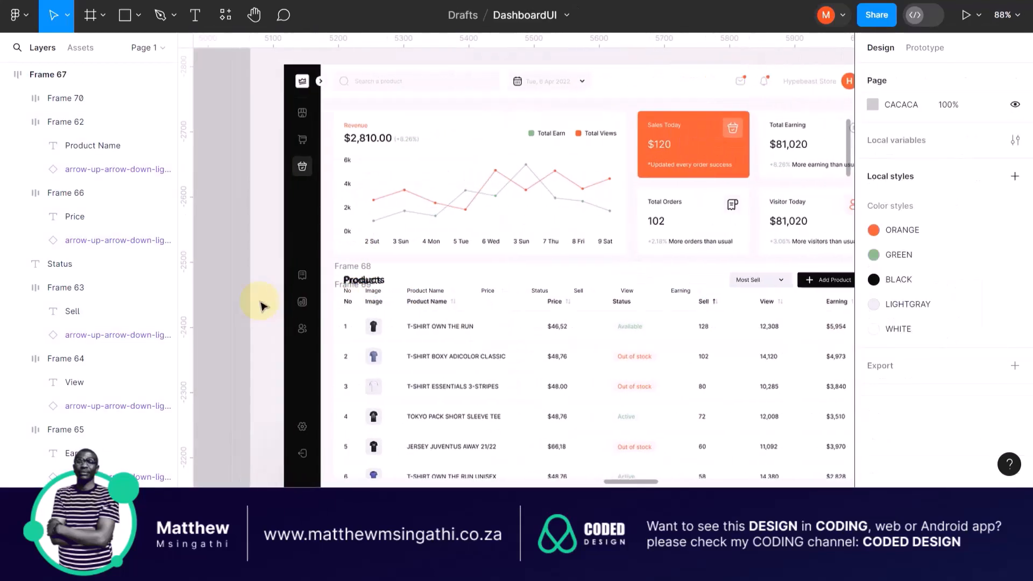
scroll(311, 291, "up", 5, "ctrl")
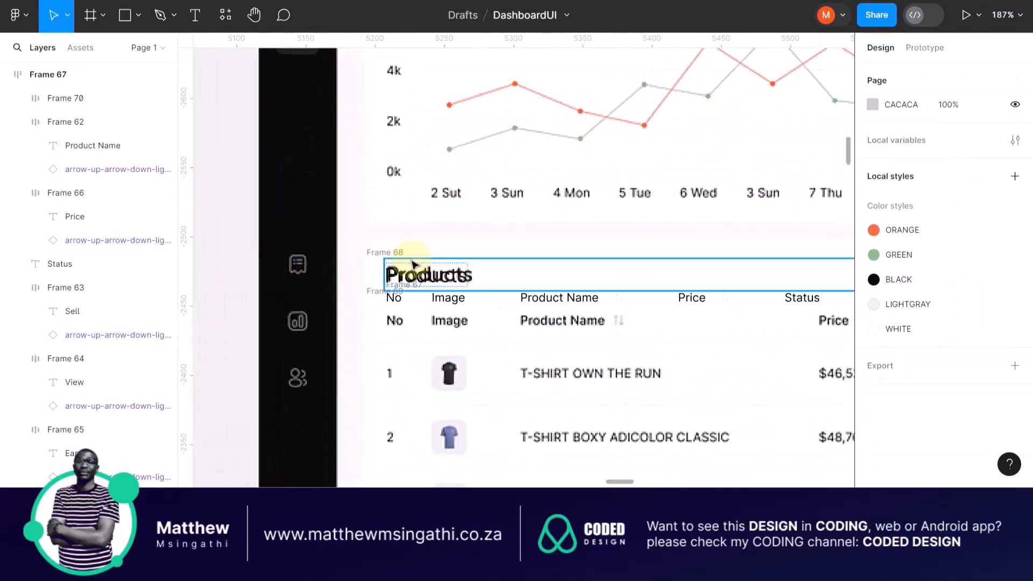
scroll(409, 266, "up", 2, "ctrl")
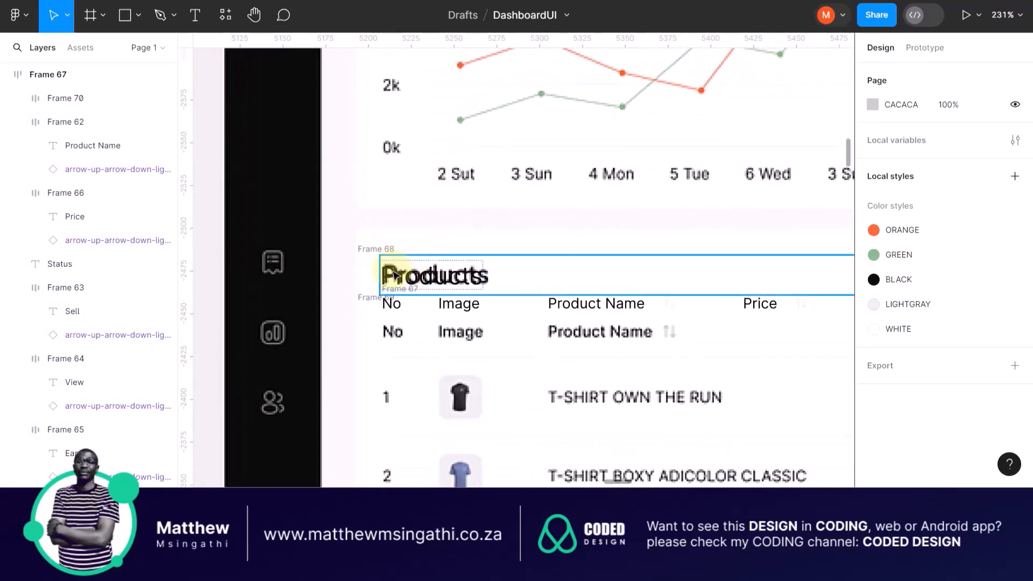
left_click(394, 276)
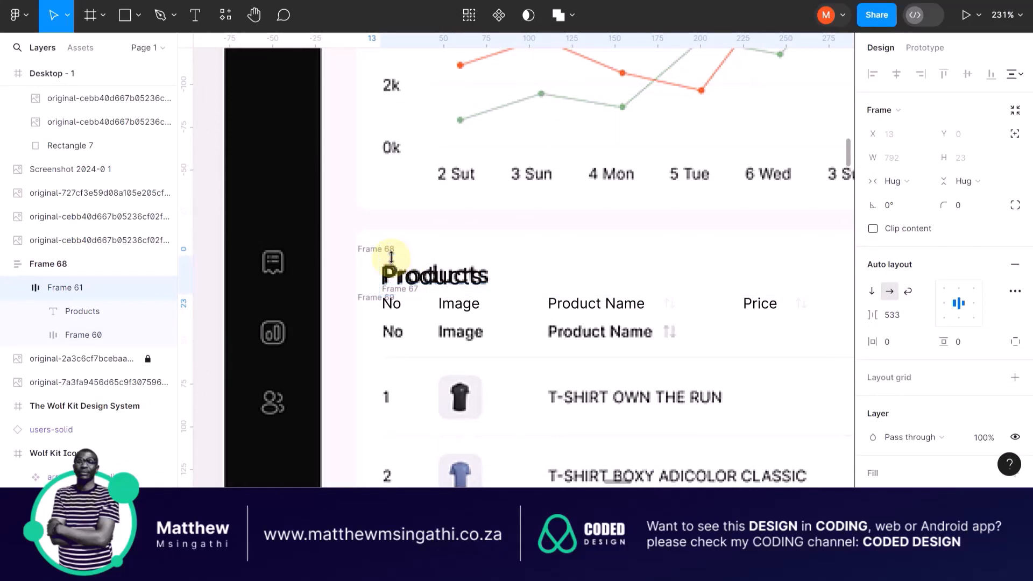
left_click(371, 248)
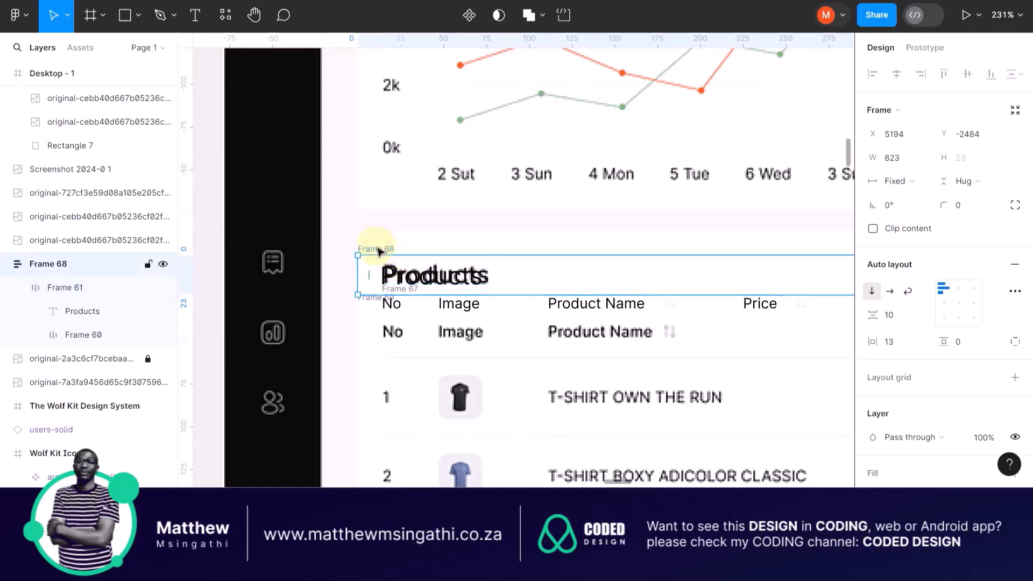
left_click_drag(376, 250, 377, 218)
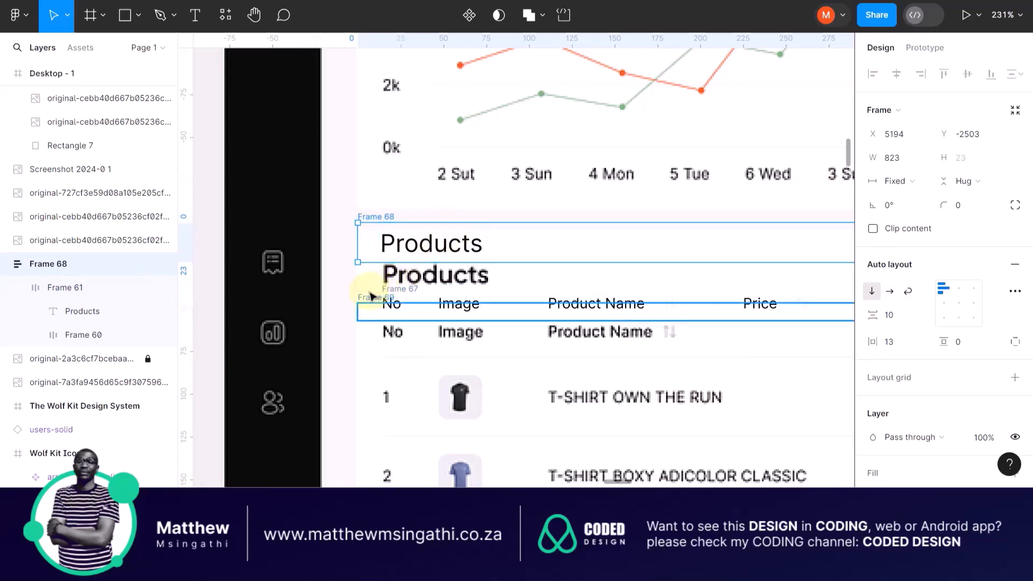
Move the emptied Frame 69 down onto the reference headings and delete it
scroll(370, 295, "up", 5)
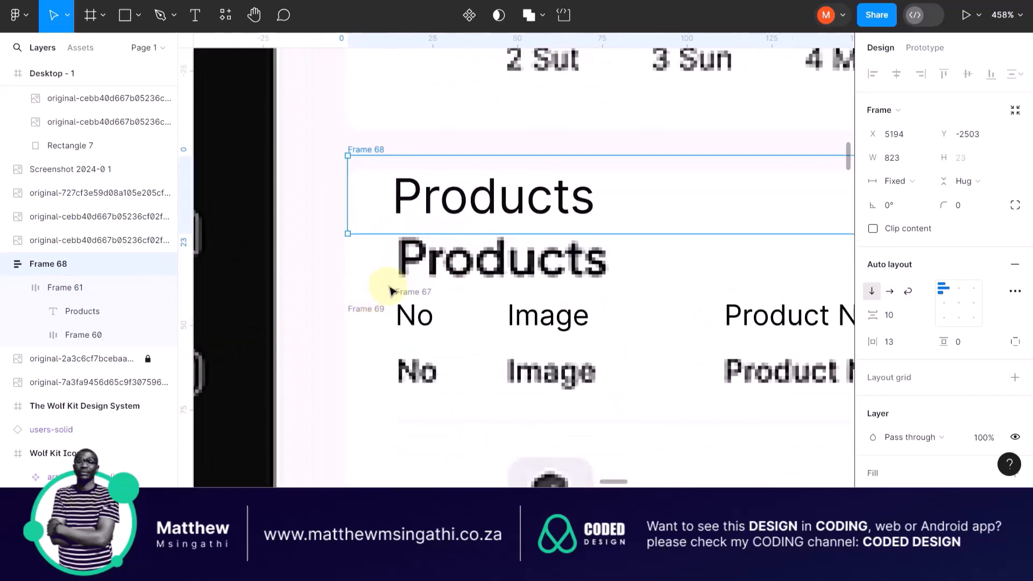
left_click(362, 312)
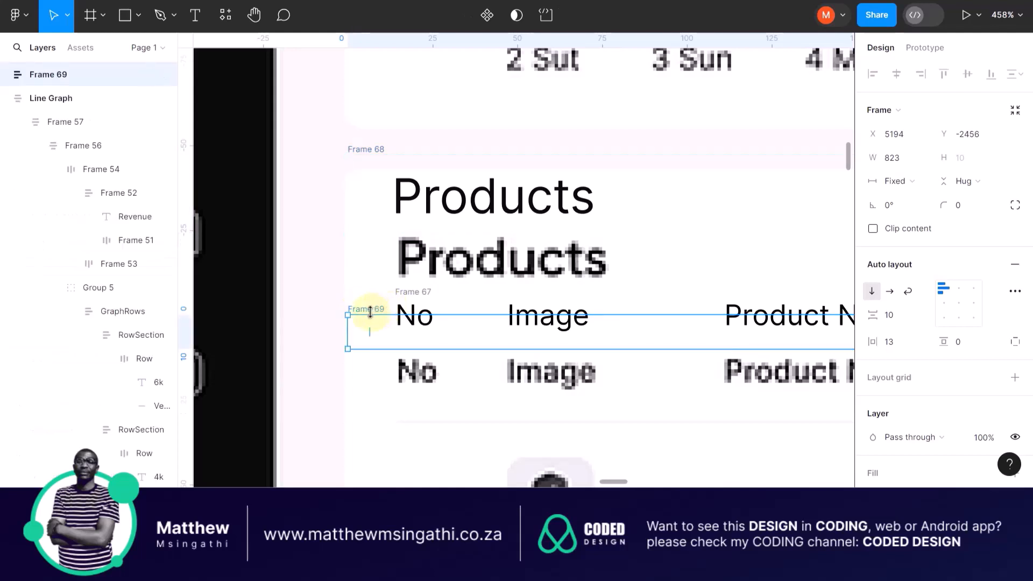
left_click_drag(370, 312, 365, 350)
scroll(365, 350, "down", 5)
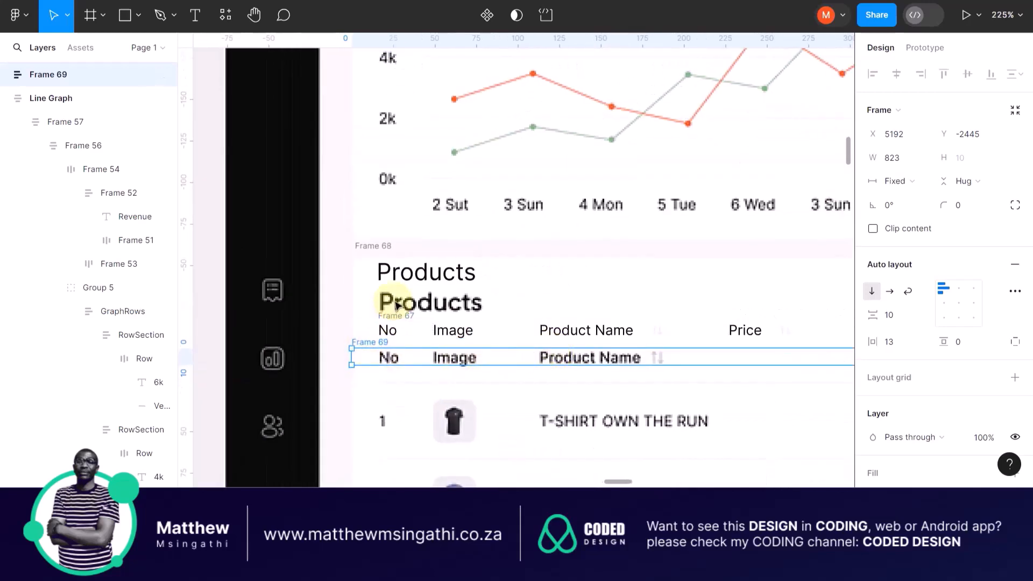
scroll(392, 302, "down", 2)
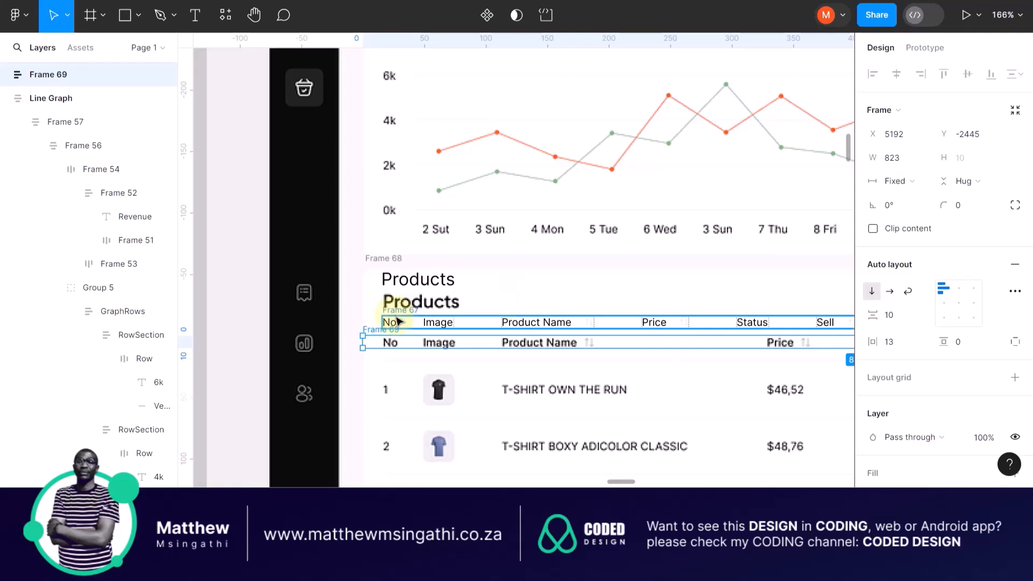
scroll(392, 362, "up", 3)
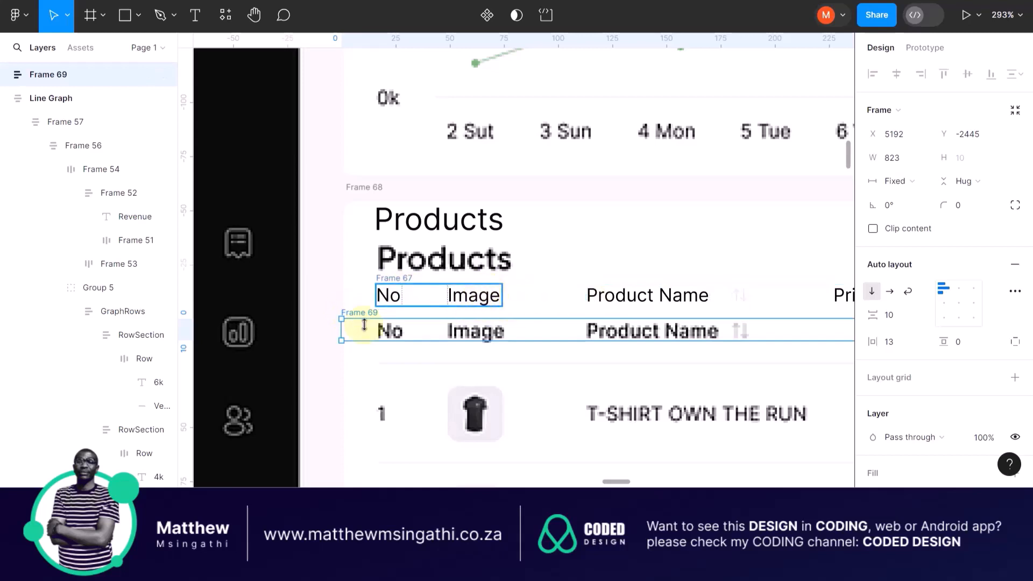
left_click(313, 337)
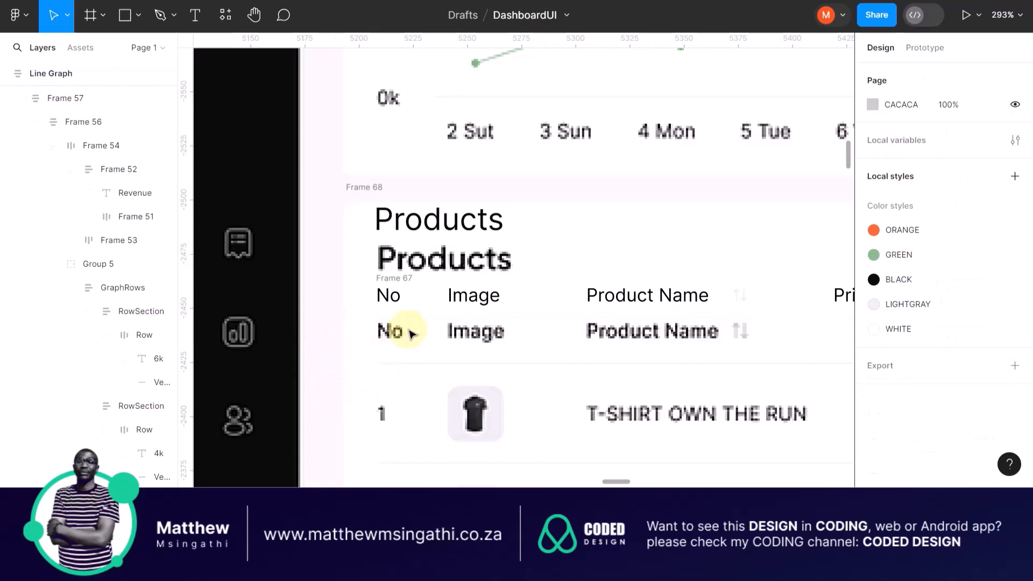
Widen the column header row, Frame 67, to a fixed width of 614
scroll(412, 334, "right", 3)
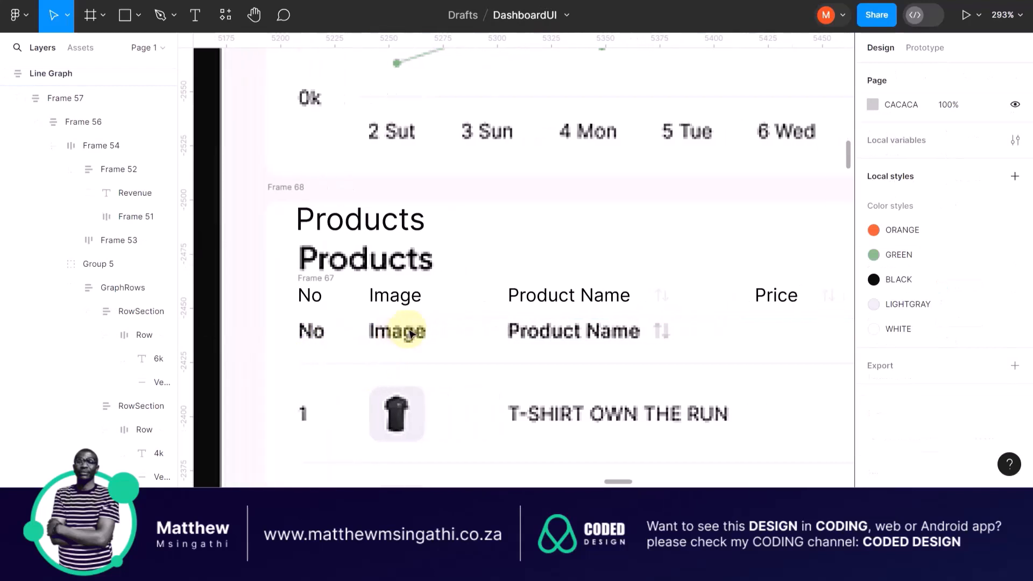
left_click(357, 290)
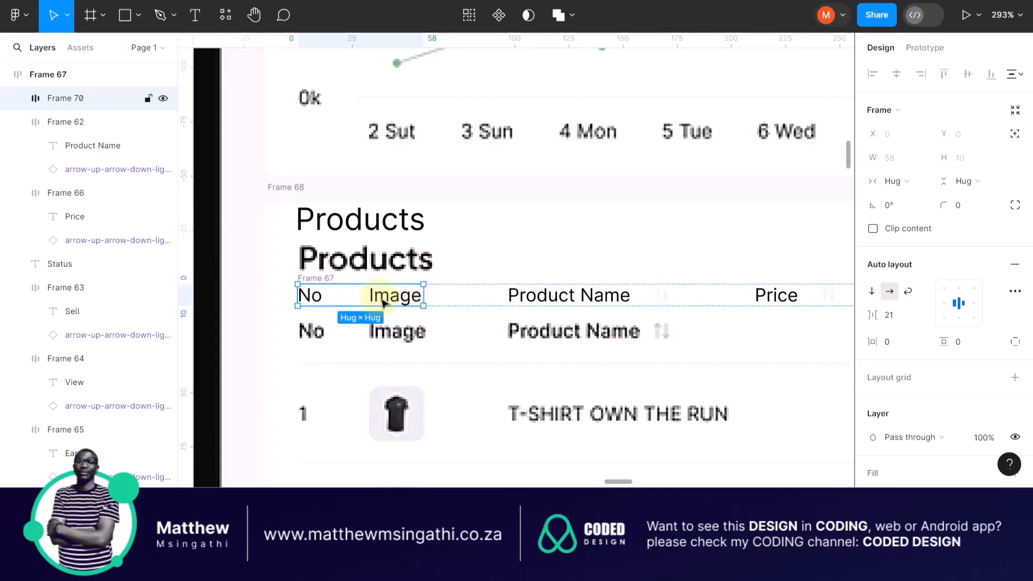
left_click(454, 335)
left_click(311, 276)
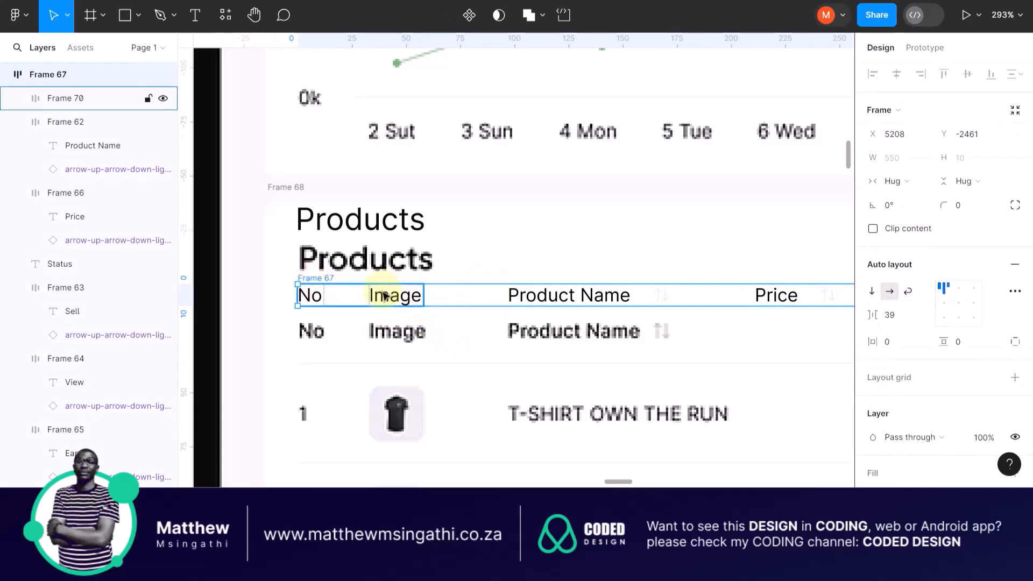
scroll(382, 294, "right", 4)
scroll(382, 295, "right", 10)
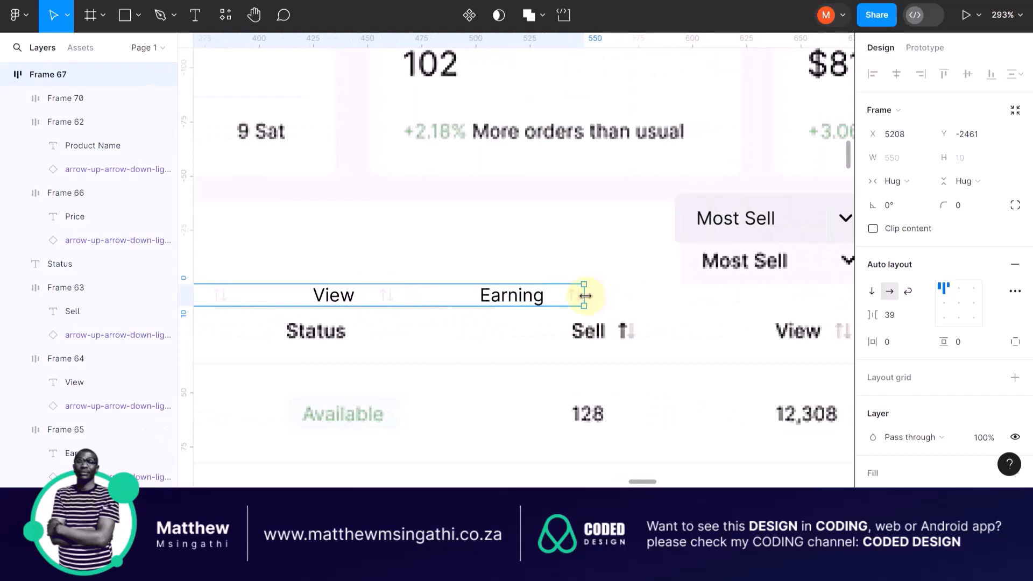
left_click_drag(585, 296, 722, 303)
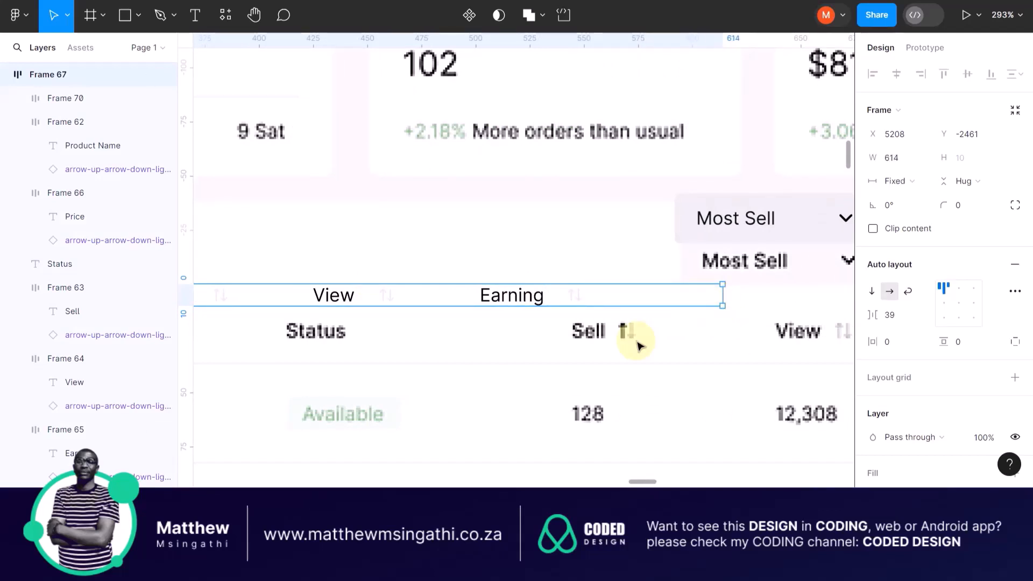
scroll(635, 340, "down", 5)
scroll(638, 344, "down", 3)
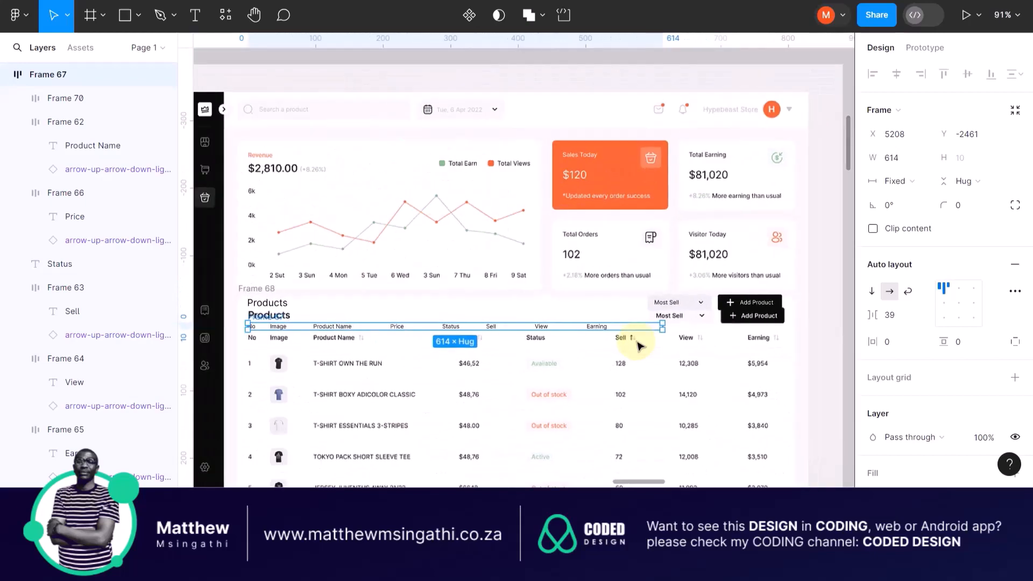
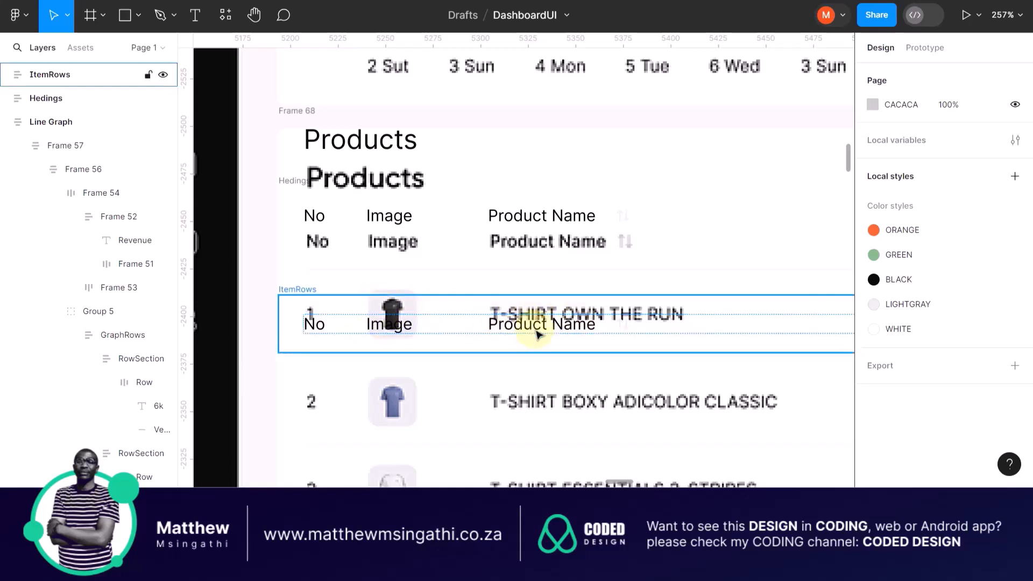
scroll(583, 323, "right", 2)
scroll(578, 318, "right", 8)
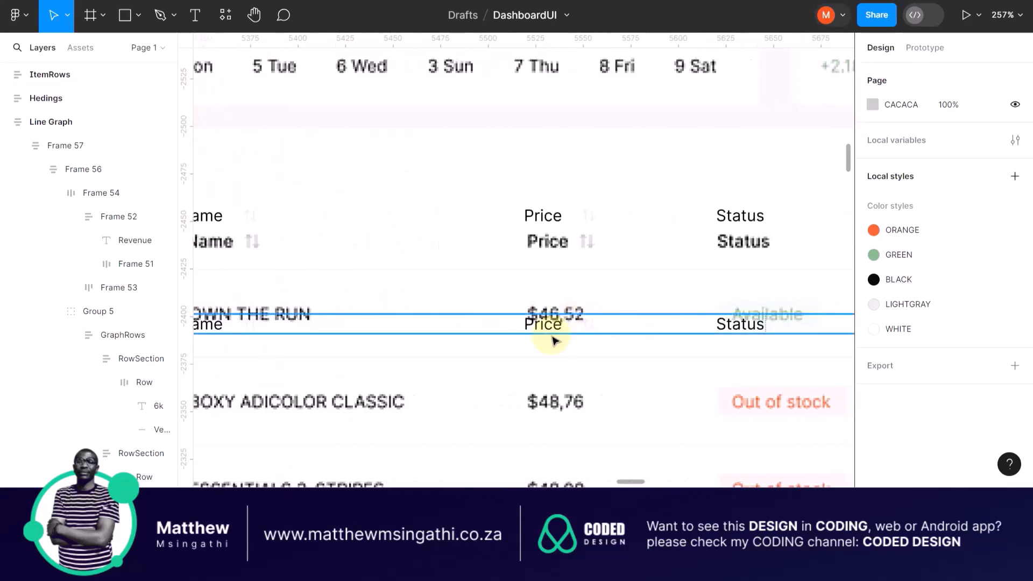
scroll(645, 332, "right", 6)
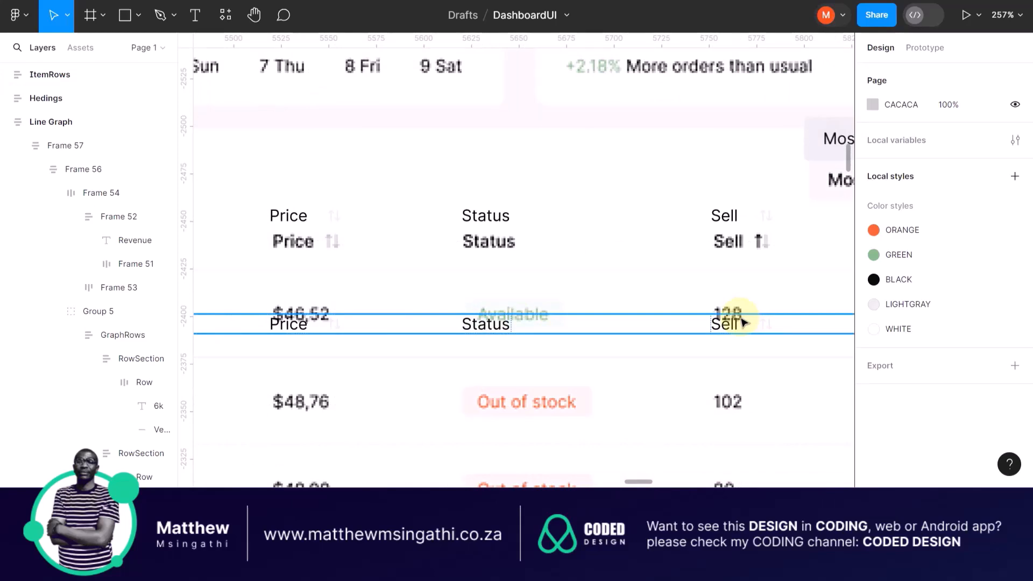
Examine how the column headings and first item row compare with the reference table, including the product image in the Image column
scroll(742, 322, "down", 3)
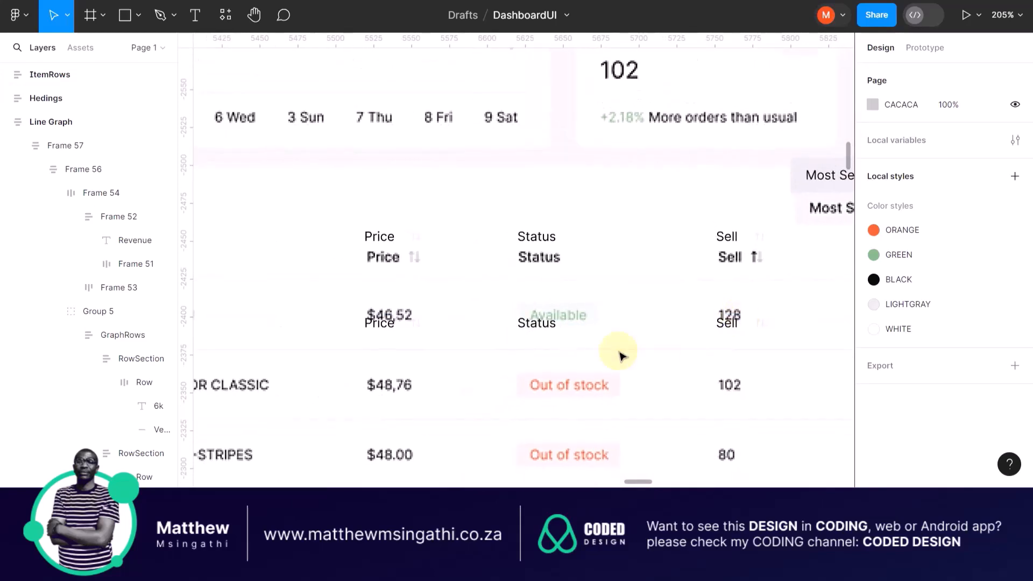
scroll(619, 355, "down", 4)
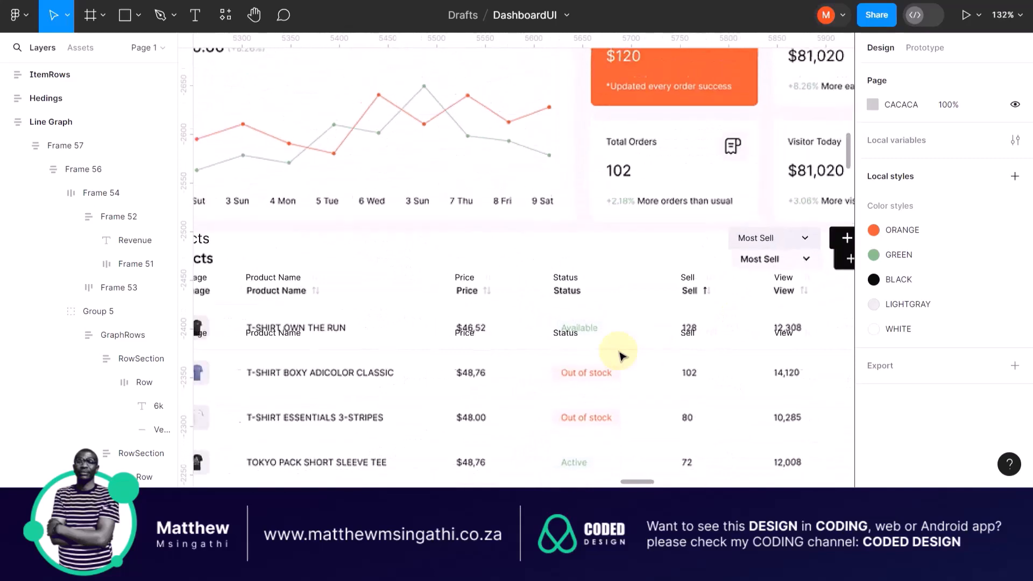
scroll(597, 398, "down", 3)
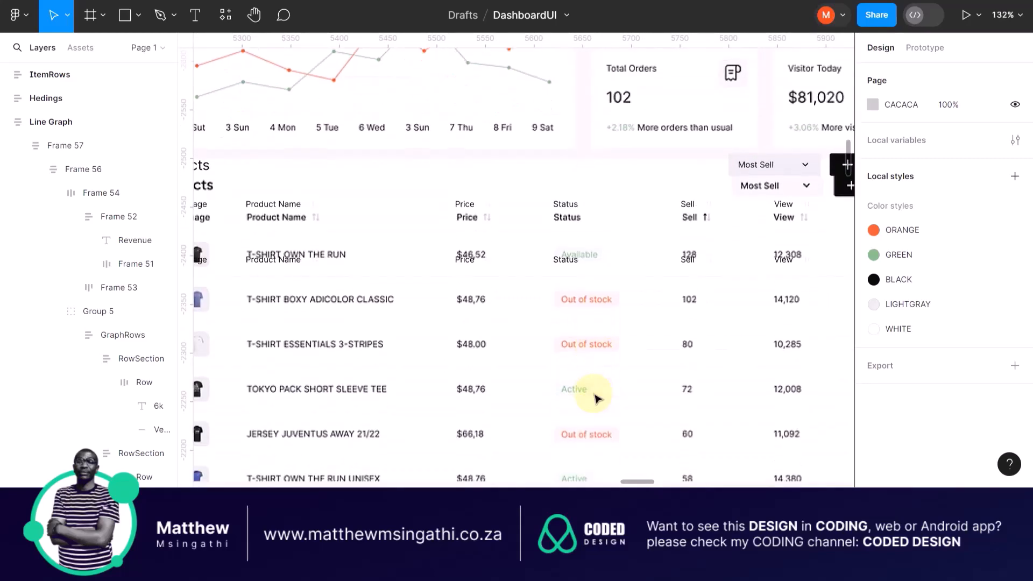
scroll(346, 317, "left", 4)
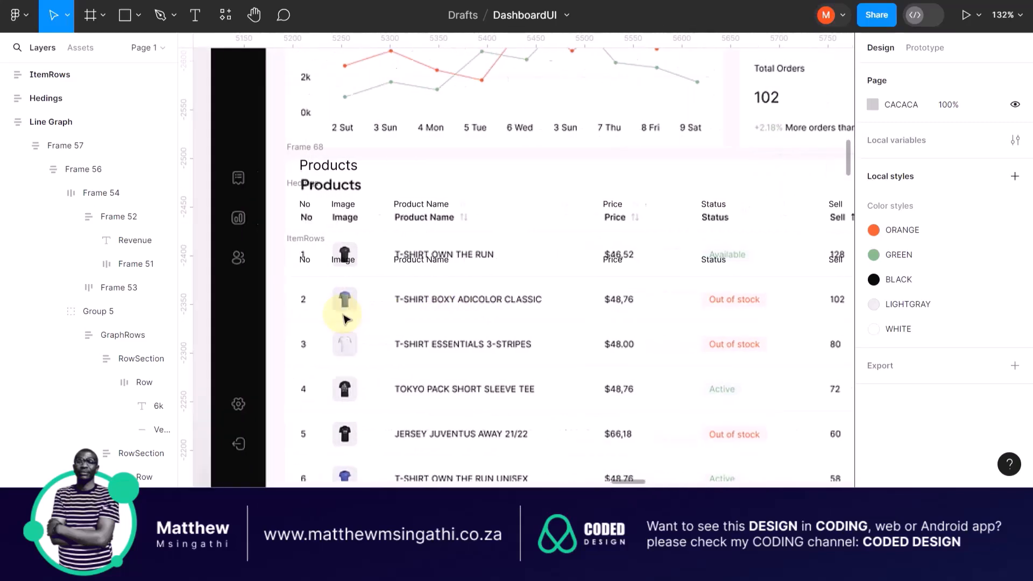
scroll(414, 293, "up", 5)
left_click(396, 223)
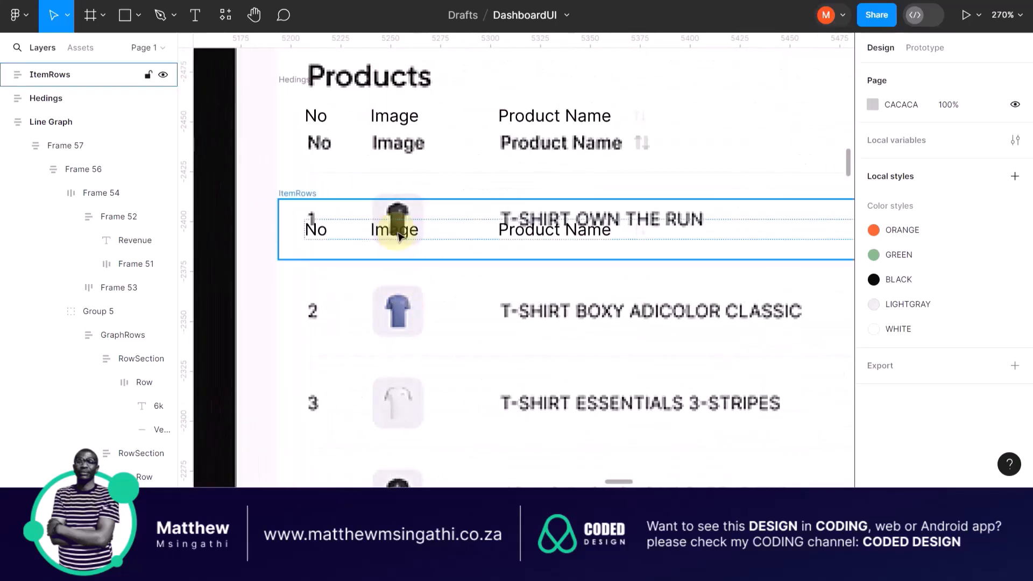
double_click(400, 221)
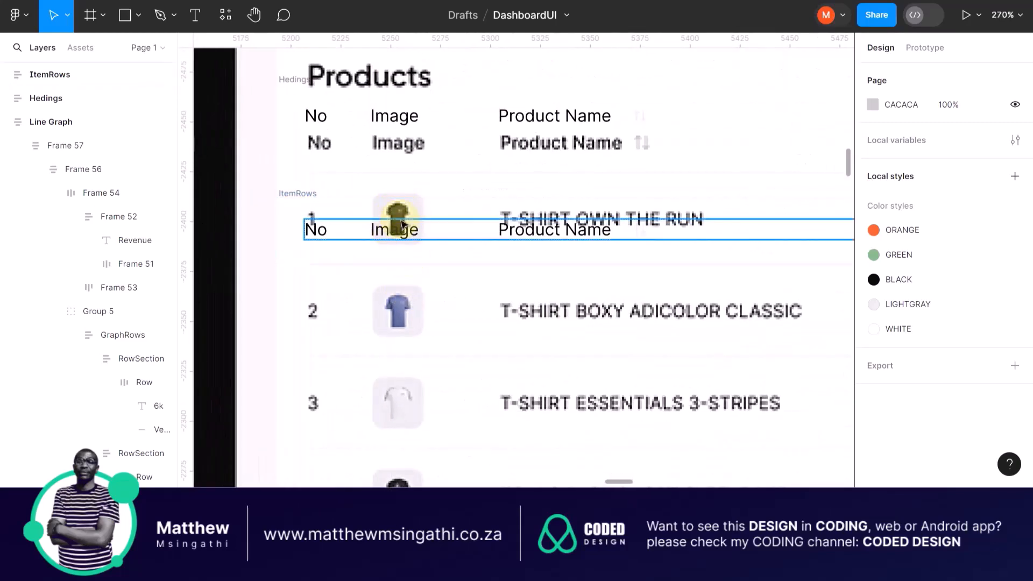
left_click(391, 222)
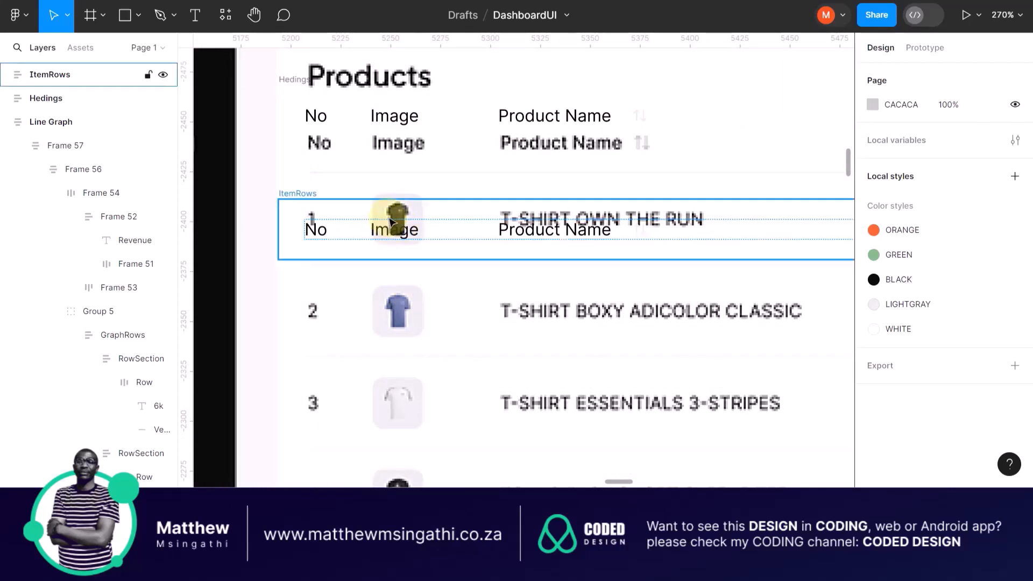
double_click(392, 222)
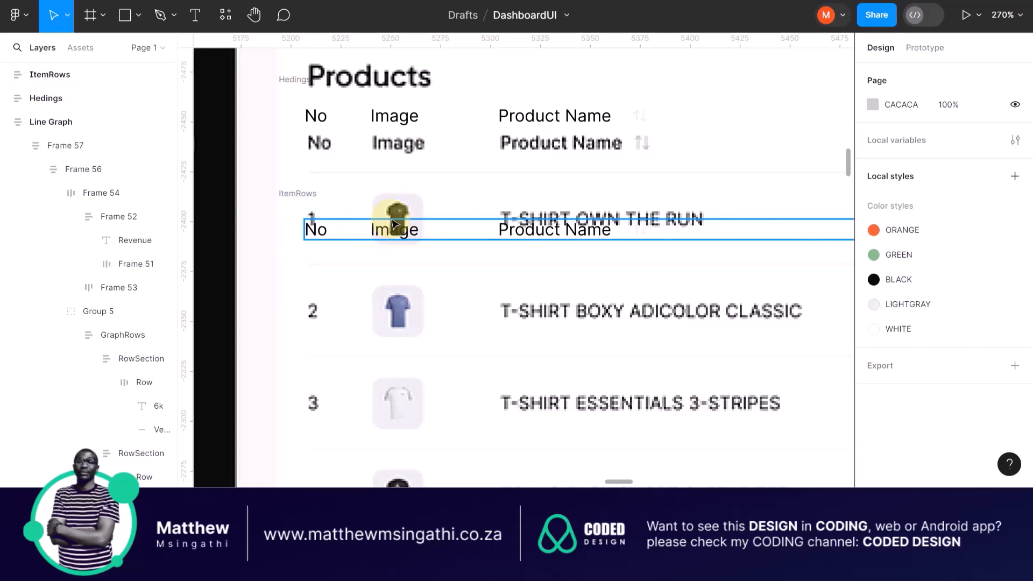
scroll(391, 222, "up", 4)
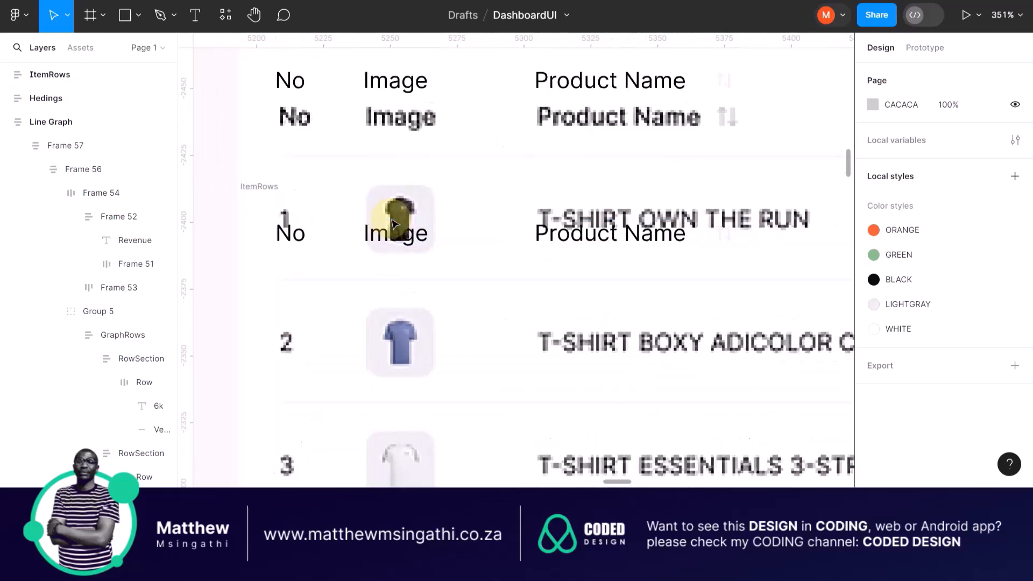
scroll(392, 221, "down", 2)
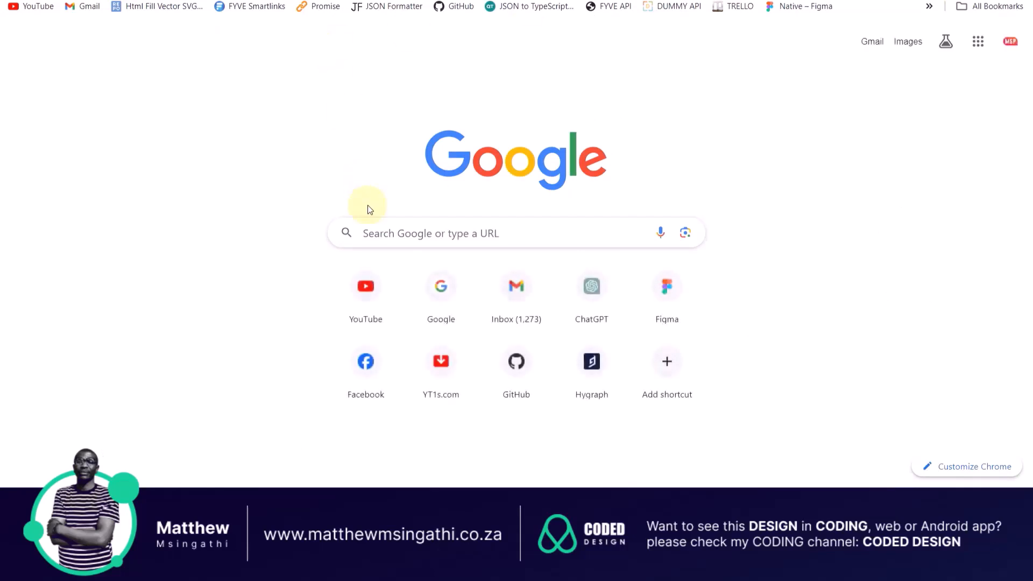
Search Google for "tshirt" in the browser
left_click(380, 230)
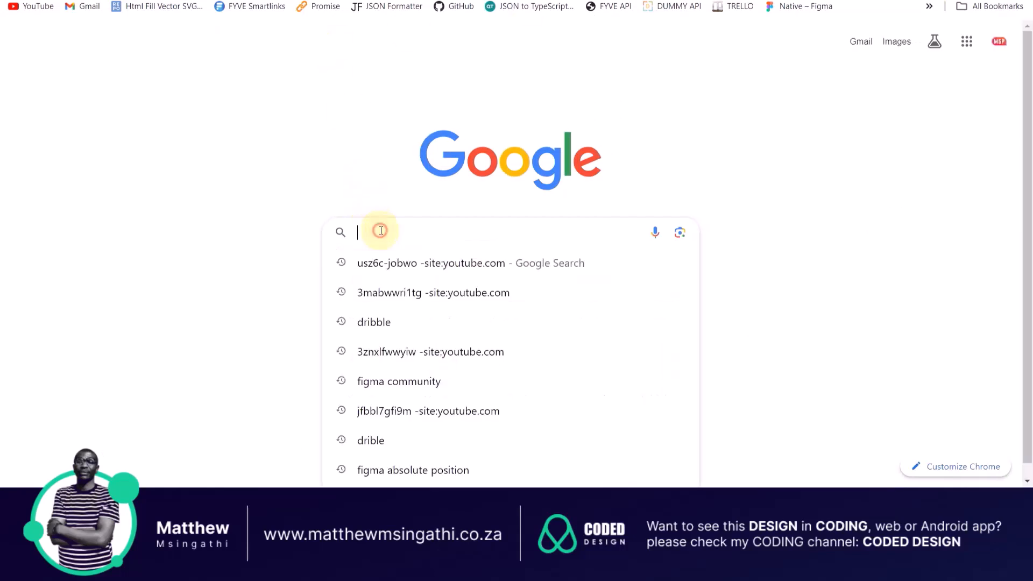
type("t")
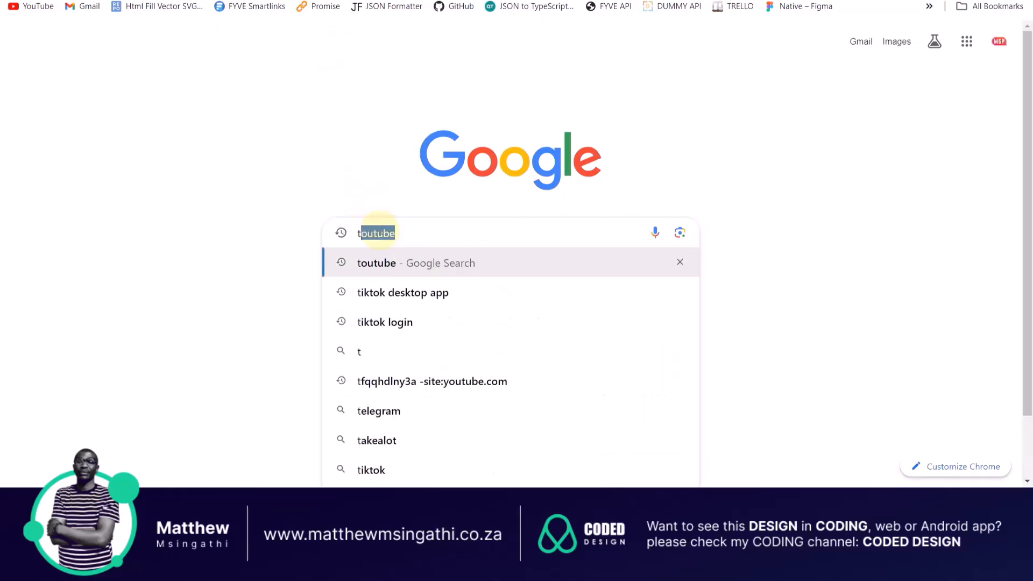
type("shirt")
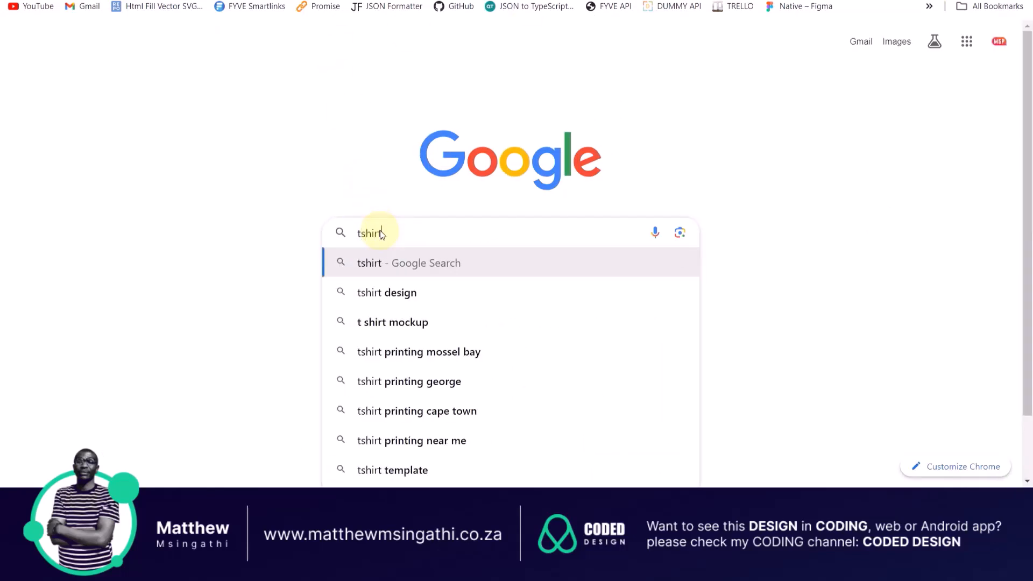
key("Return")
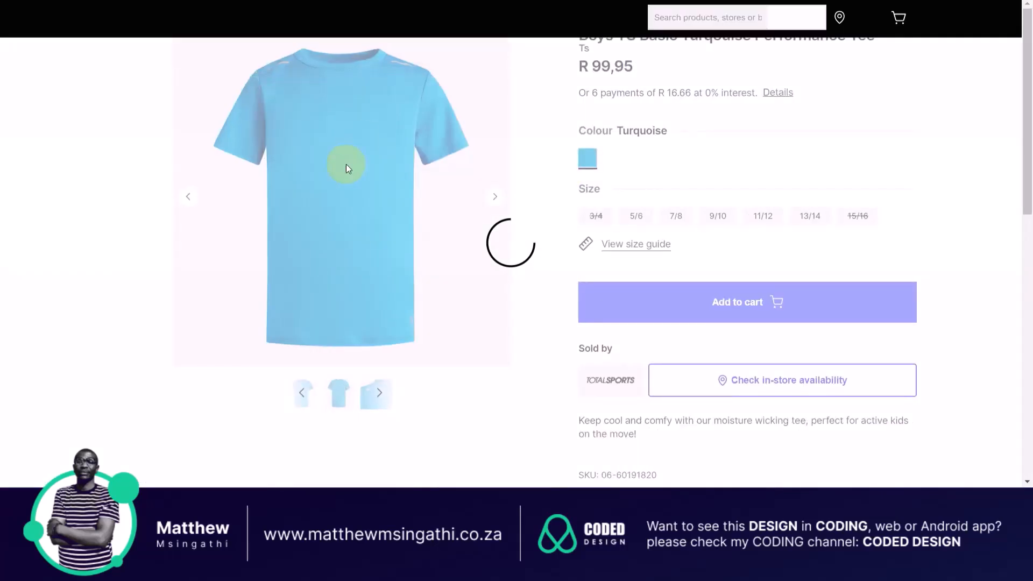
Copy the main photo of the blue shirt on the Boys TS Basic Performance Tee product page
right_click(317, 192)
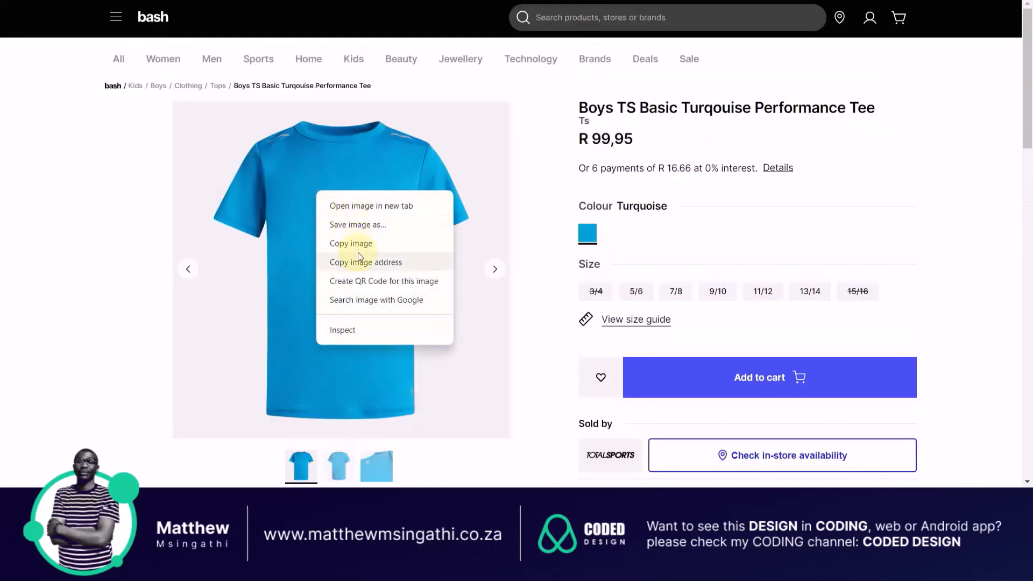
left_click(356, 243)
right_click(322, 196)
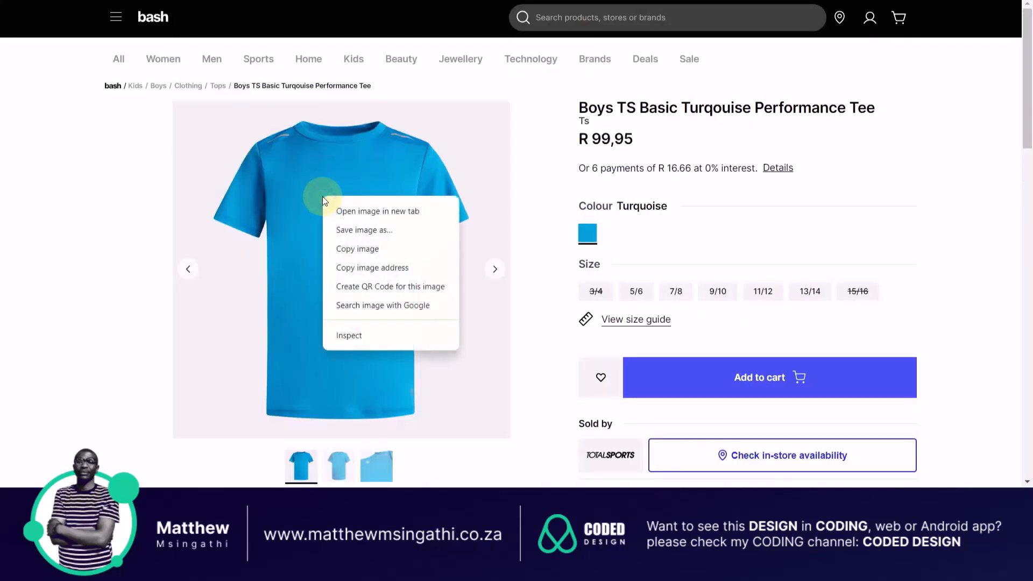
left_click(351, 248)
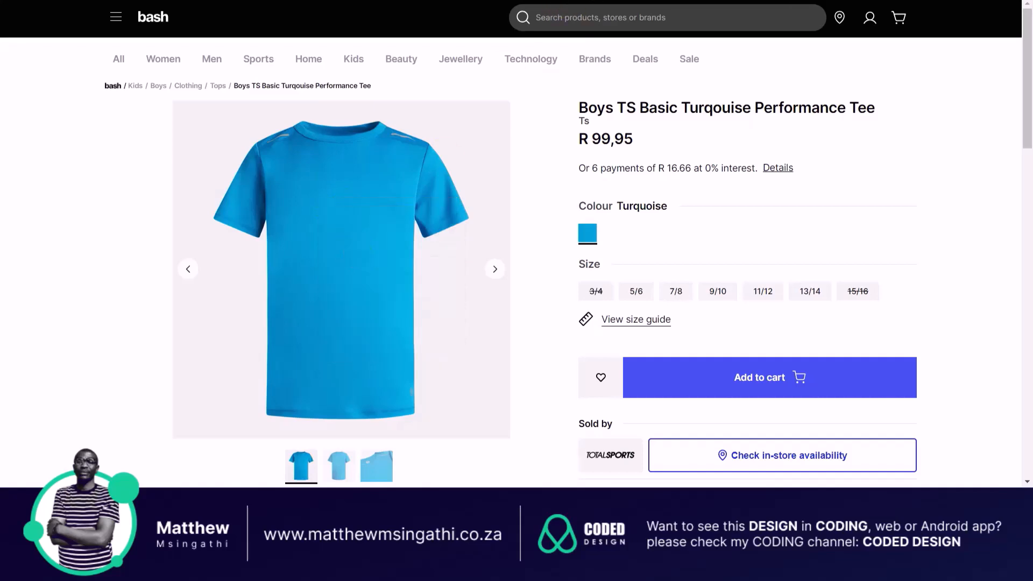
Switch to Figma, paste the copied shirt image, scale it down to about 535 by 535 and place it over the Products table
key("alt+Tab")
scroll(346, 283, "down", 5)
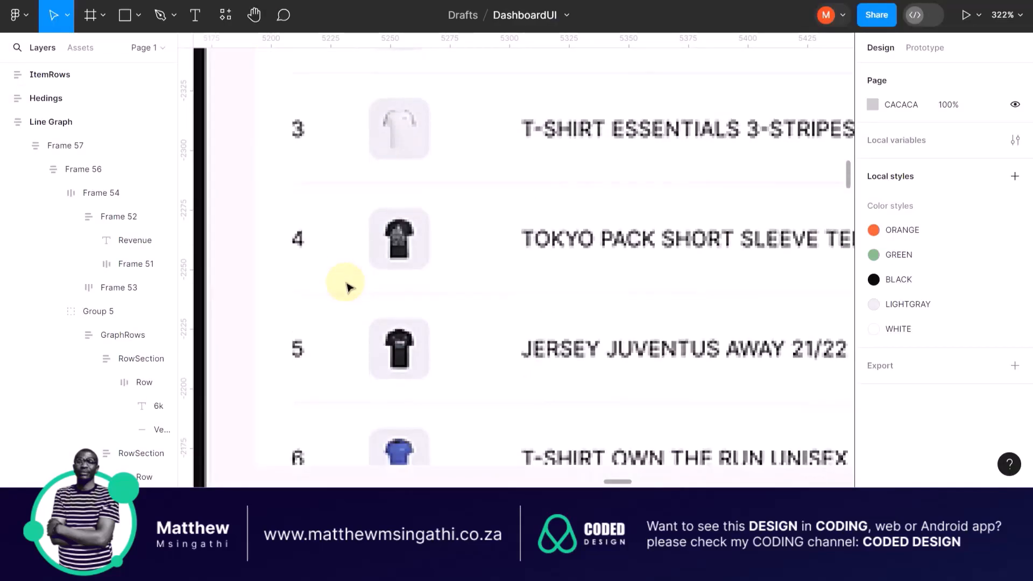
scroll(346, 283, "down", 10)
key("ctrl+v")
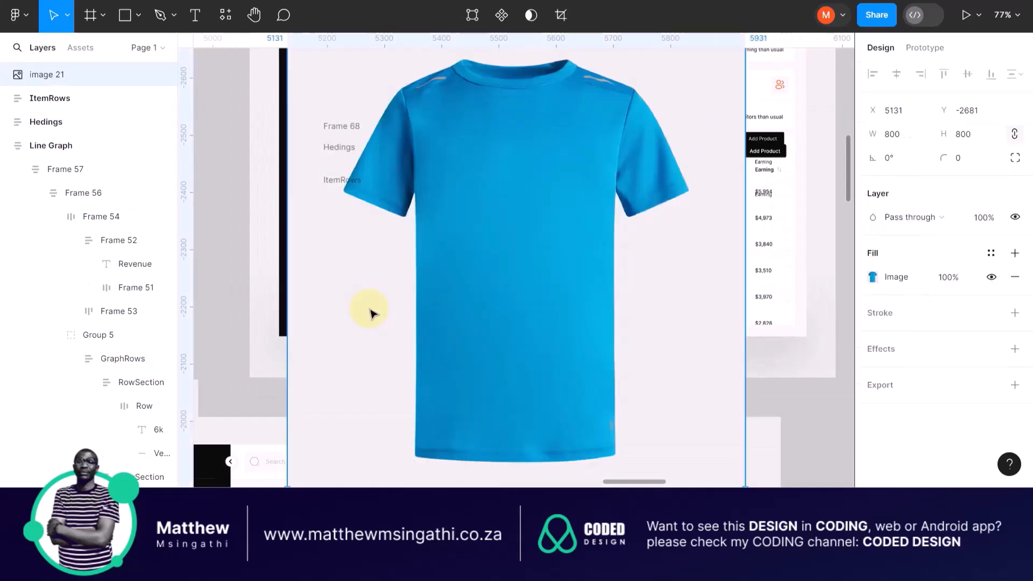
left_click_drag(532, 255, 511, 430)
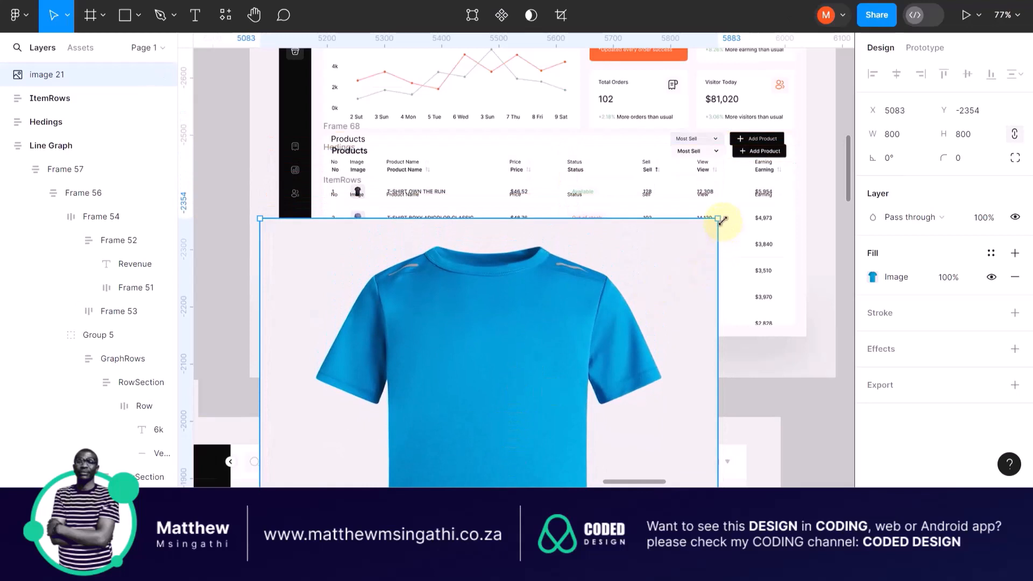
left_click_drag(722, 220, 566, 370)
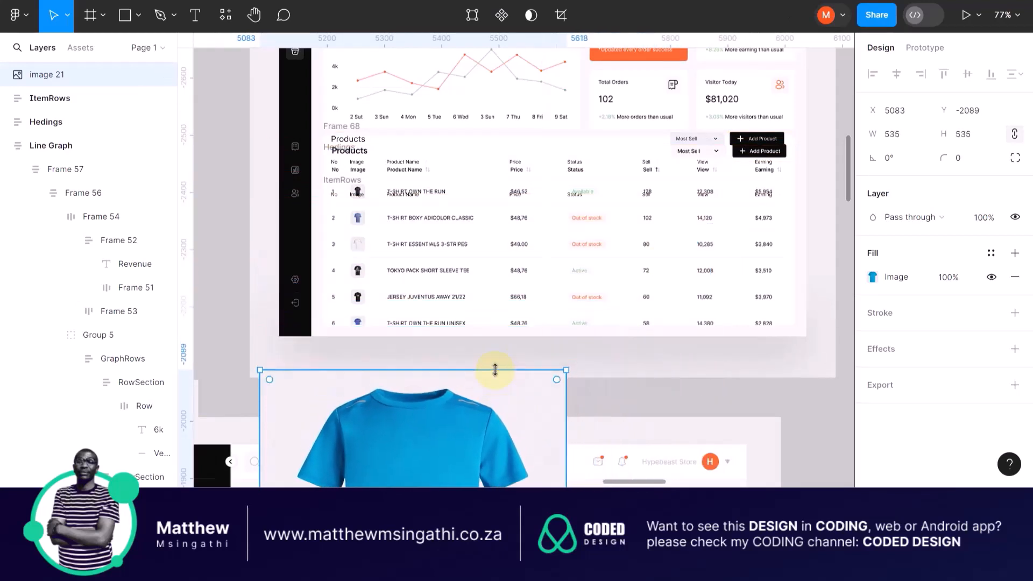
left_click_drag(437, 422, 461, 311)
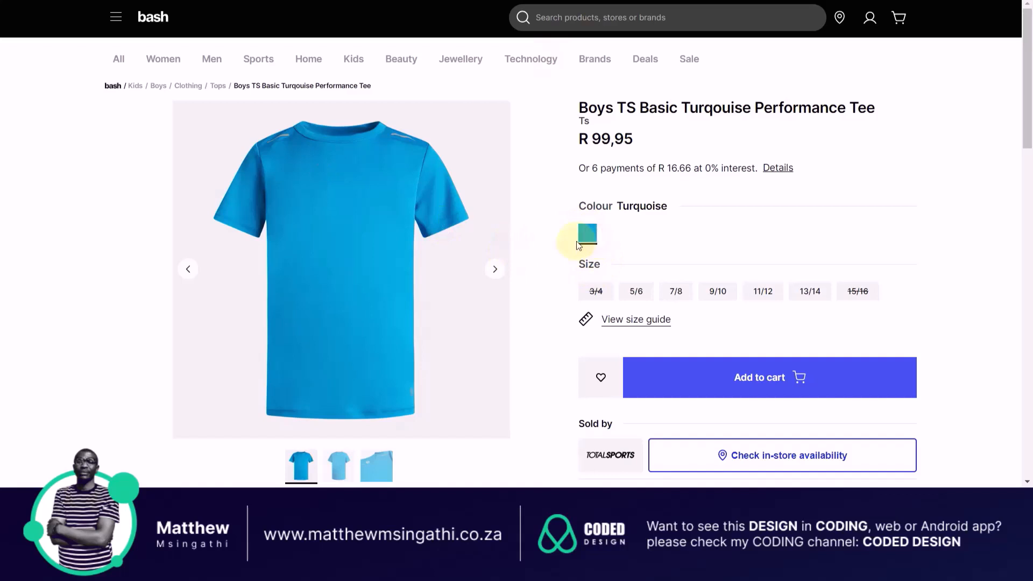
Look through the other photos and the details on the blue performance tee's product page in the browser
left_click(495, 269)
left_click(494, 268)
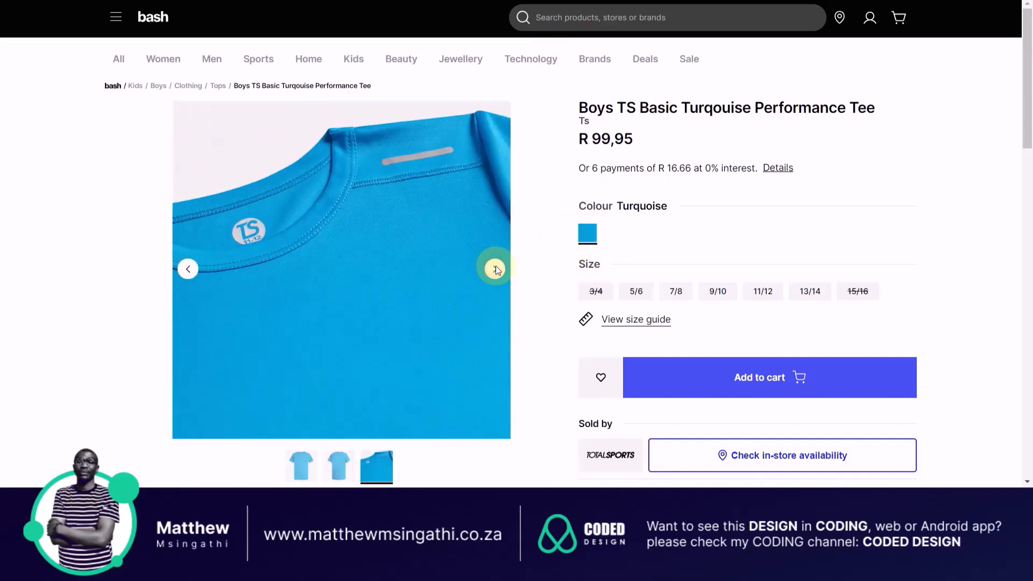
scroll(474, 200, "down", 7)
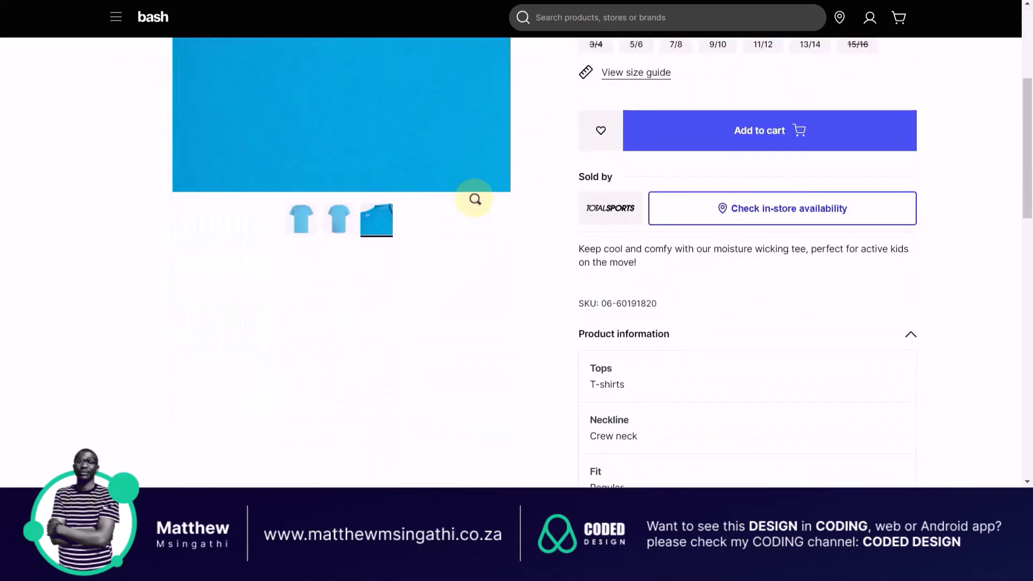
scroll(473, 201, "up", 6)
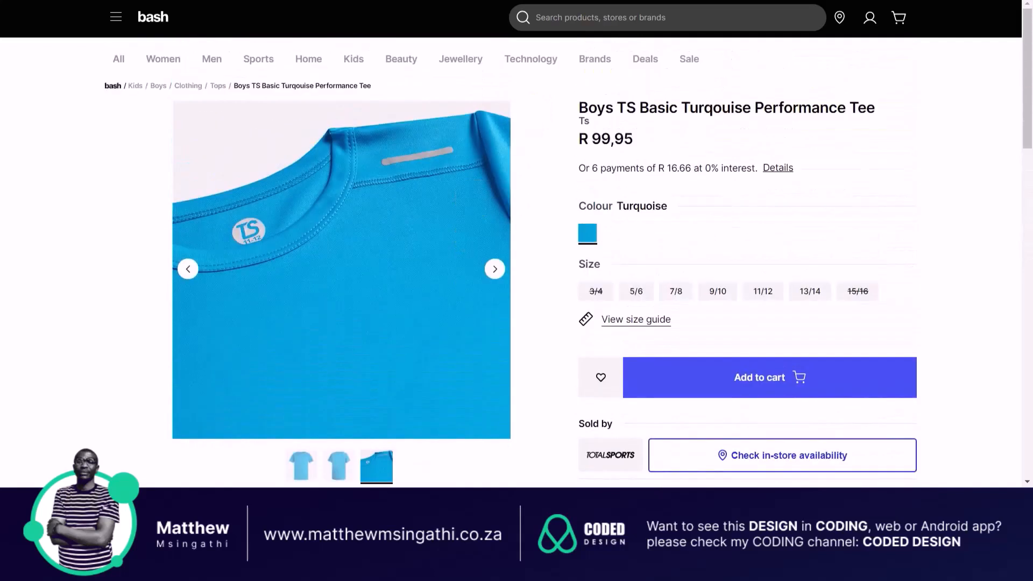
Return to the tshirt search results and open the Solid Cotton Men's Comfy Crew Neck T-shirt listing from Temu
key("alt+Left")
mouse_move(538, 208)
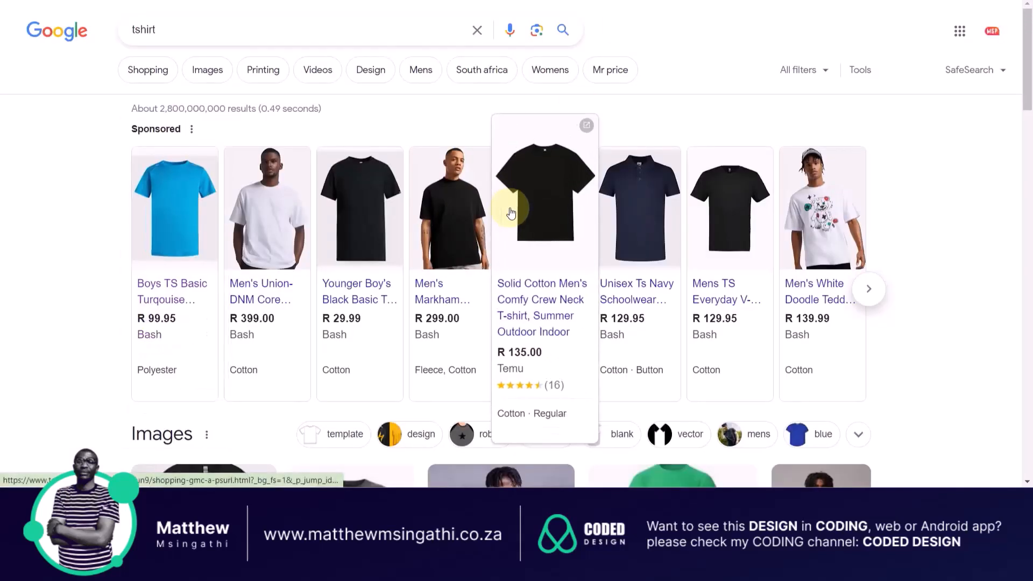
left_click(538, 210)
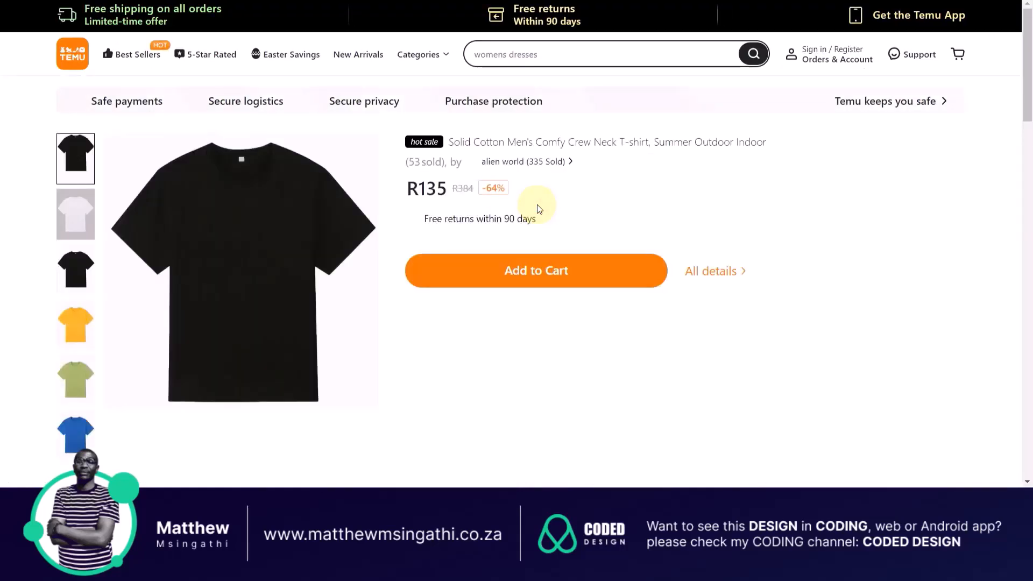
Look through the crew neck T-shirt's colour photos and check the black shirt photo for a way to copy it
left_click(81, 269)
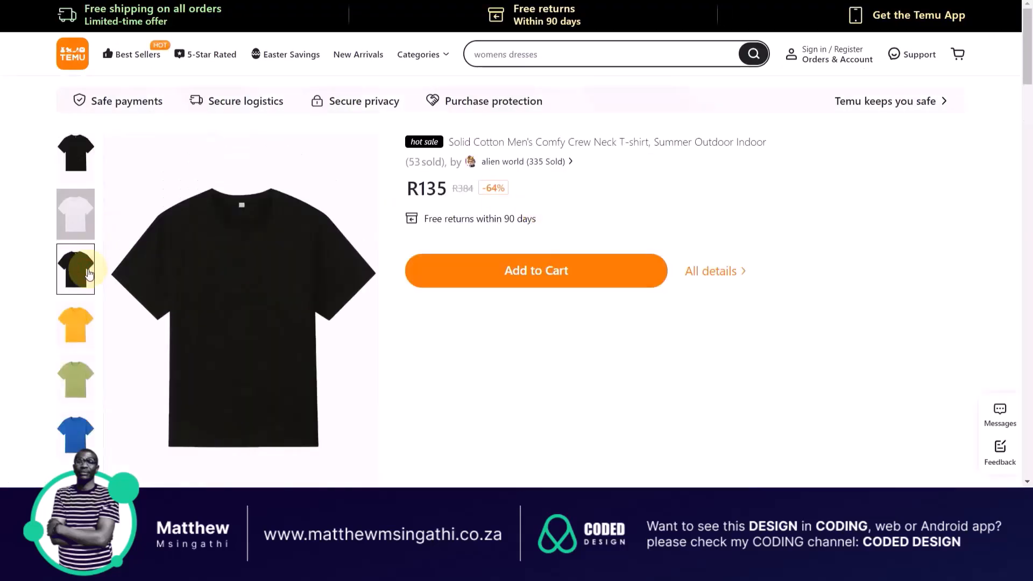
left_click(81, 322)
left_click(78, 375)
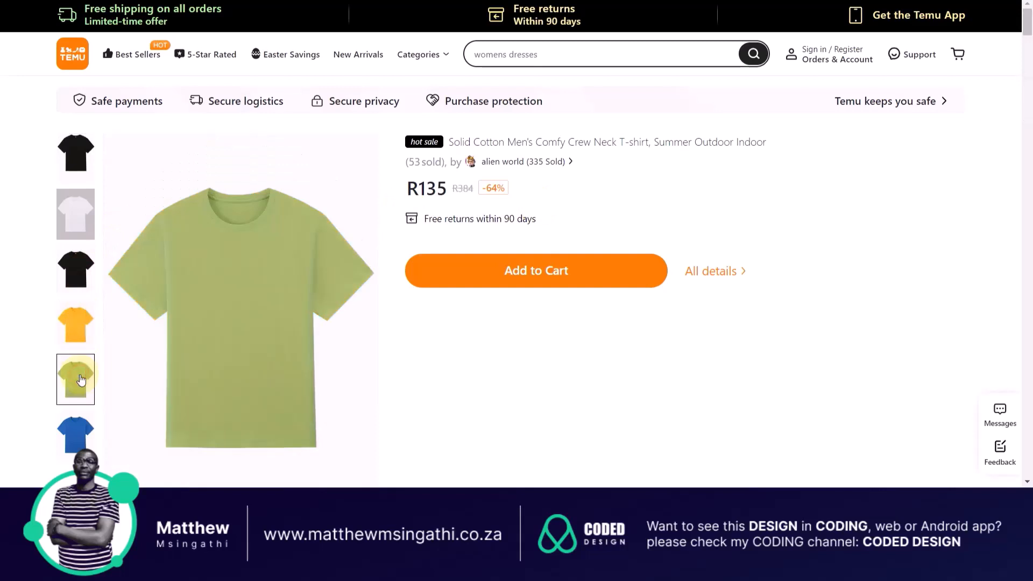
left_click(74, 160)
left_click(75, 214)
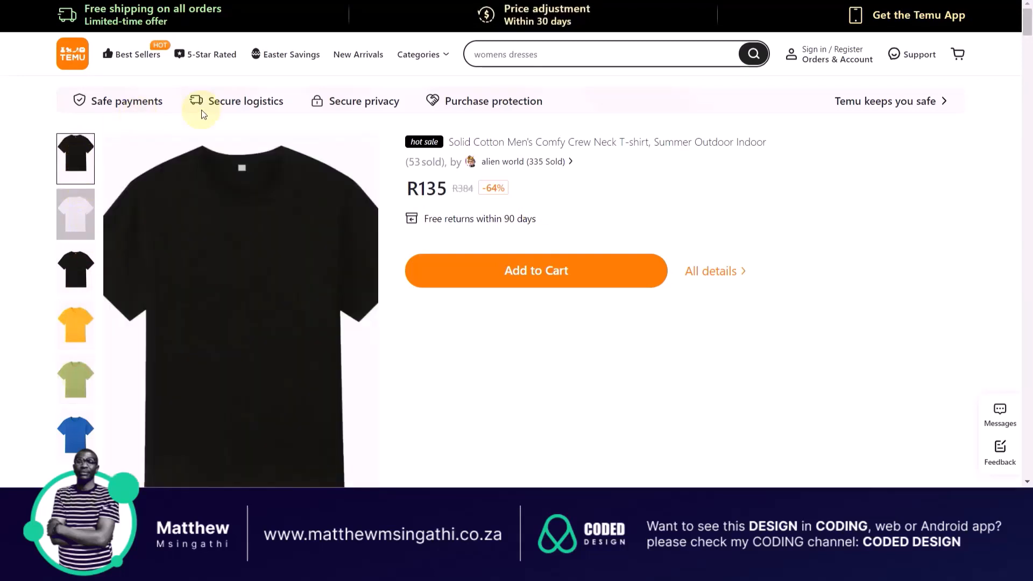
right_click(218, 201)
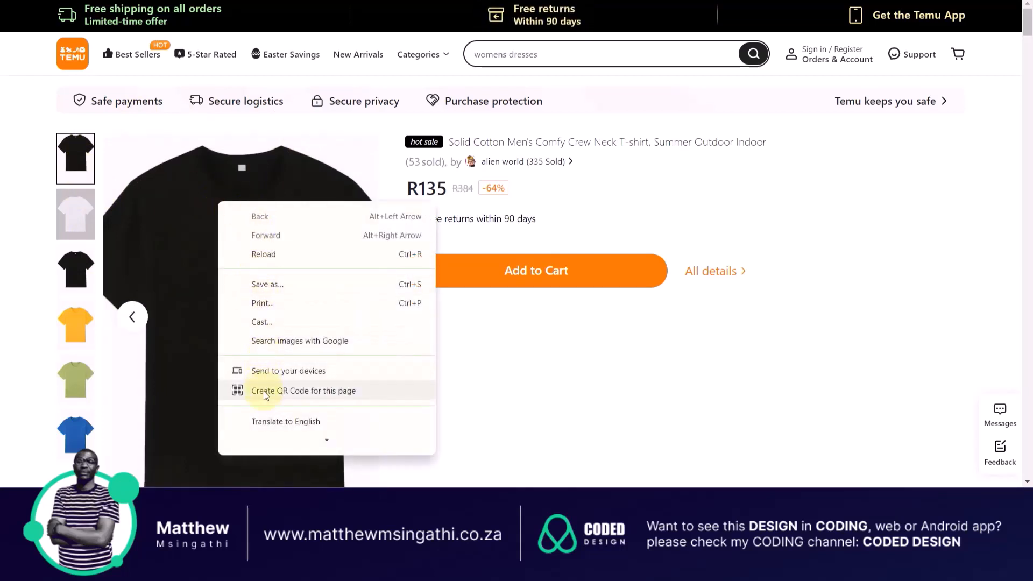
double_click(510, 340)
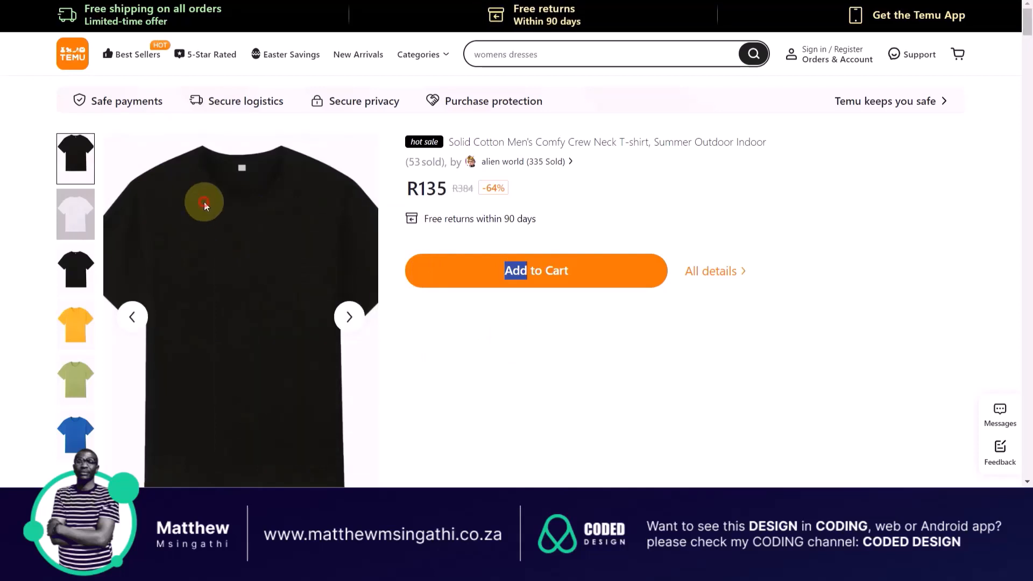
Bring up the white T-shirt photo in the product page's image gallery
left_click(353, 318)
left_click(358, 321)
left_click(133, 317)
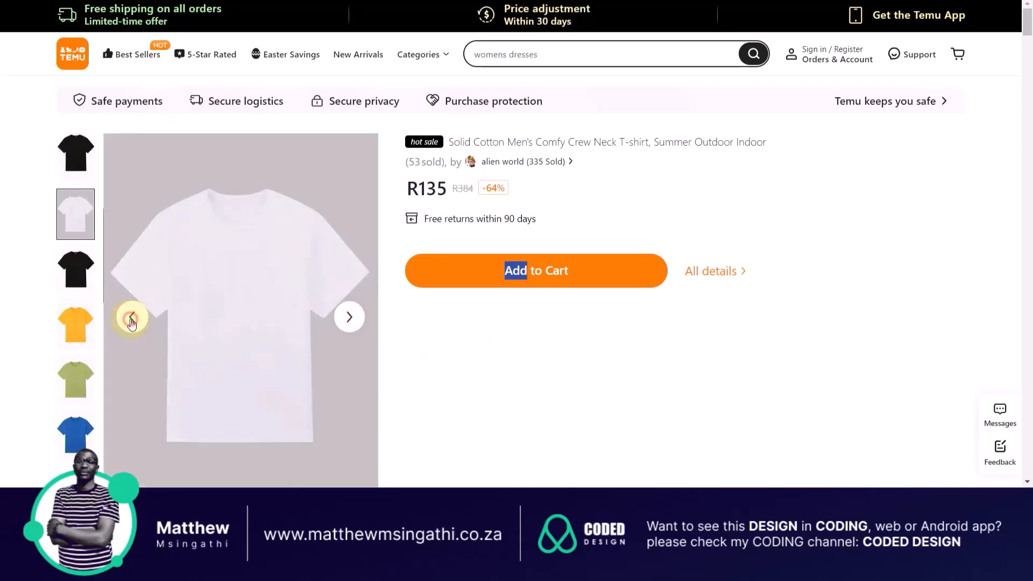
right_click(214, 197)
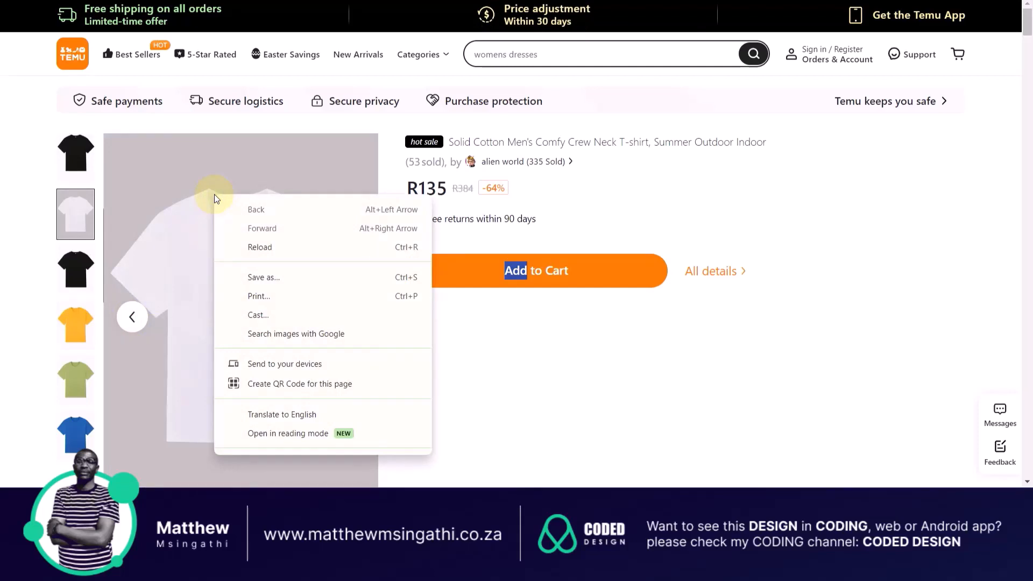
left_click(261, 272)
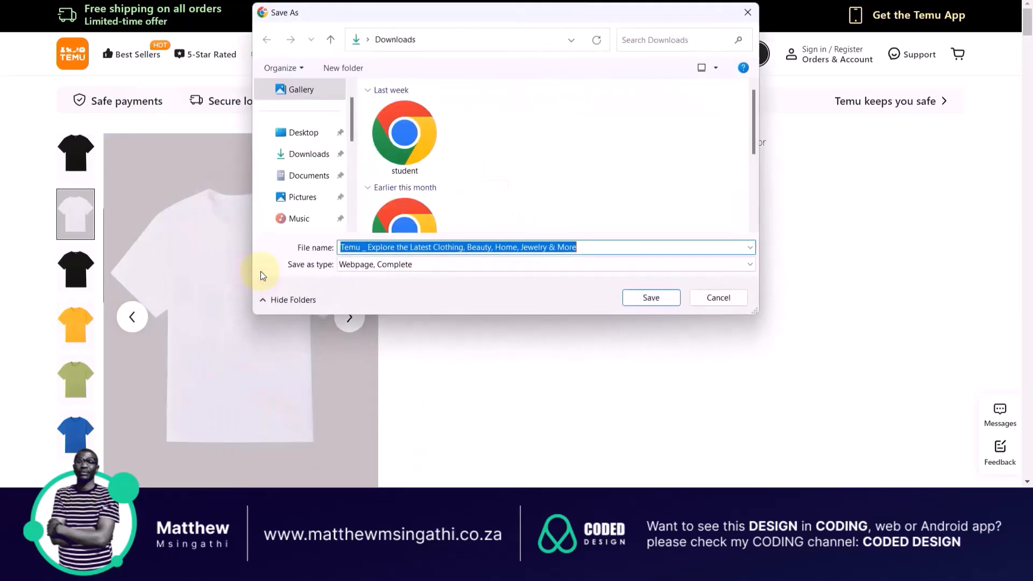
left_click(713, 303)
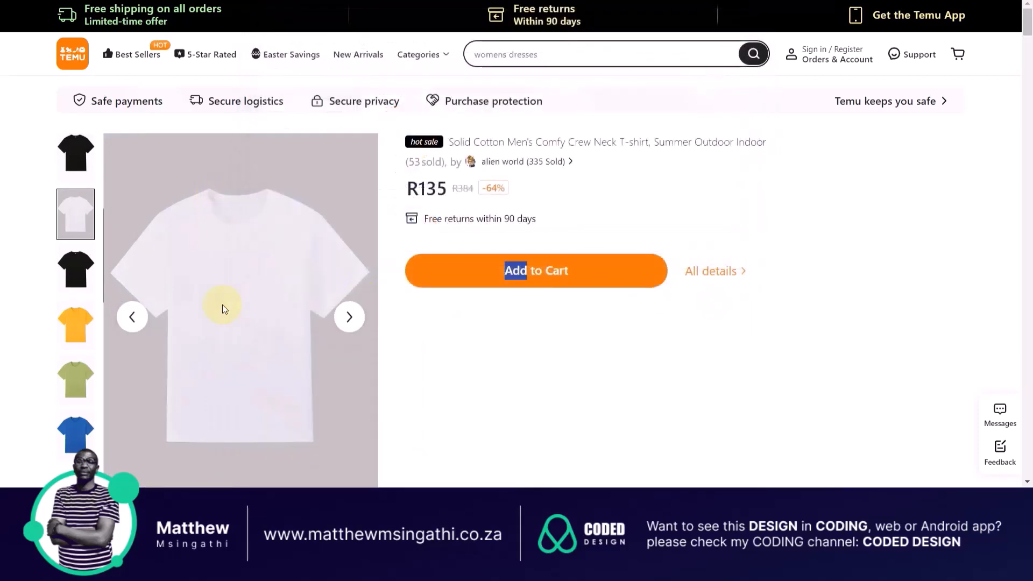
Capture a screen snip of the full white T-shirt photo and open the capture in Snipping Tool
scroll(385, 412, "down", 1)
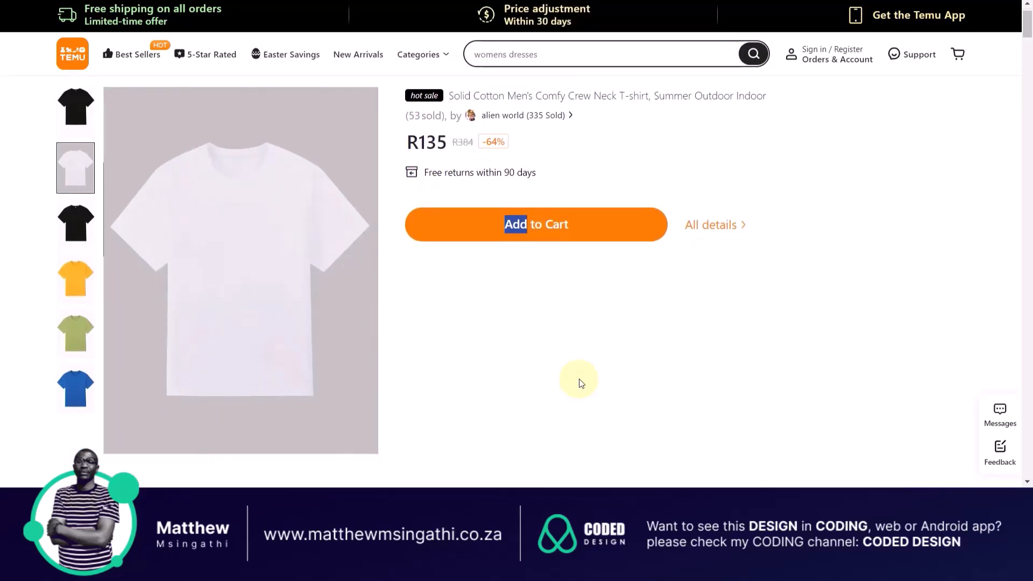
key("super+shift+s")
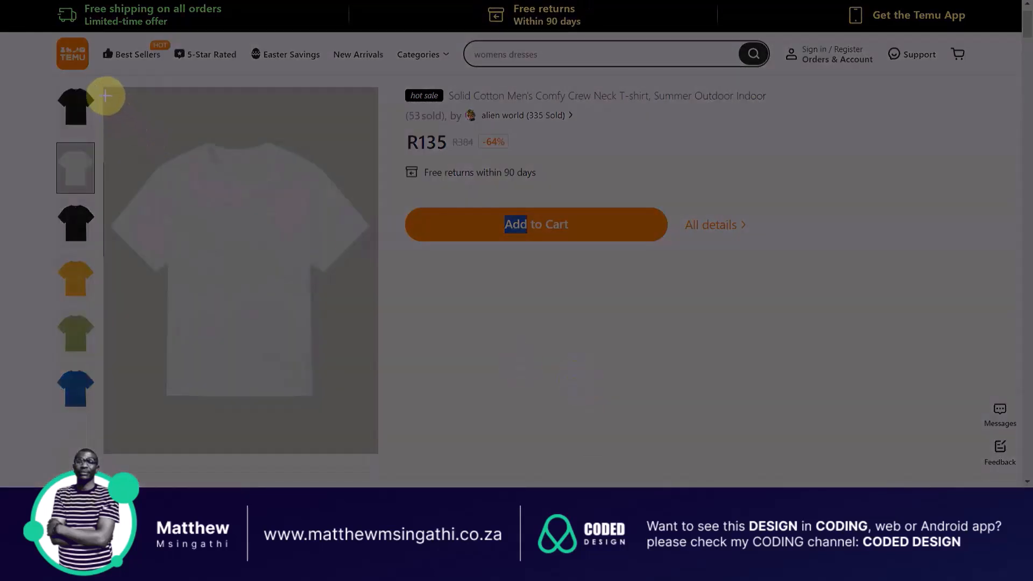
left_click_drag(105, 94, 376, 428)
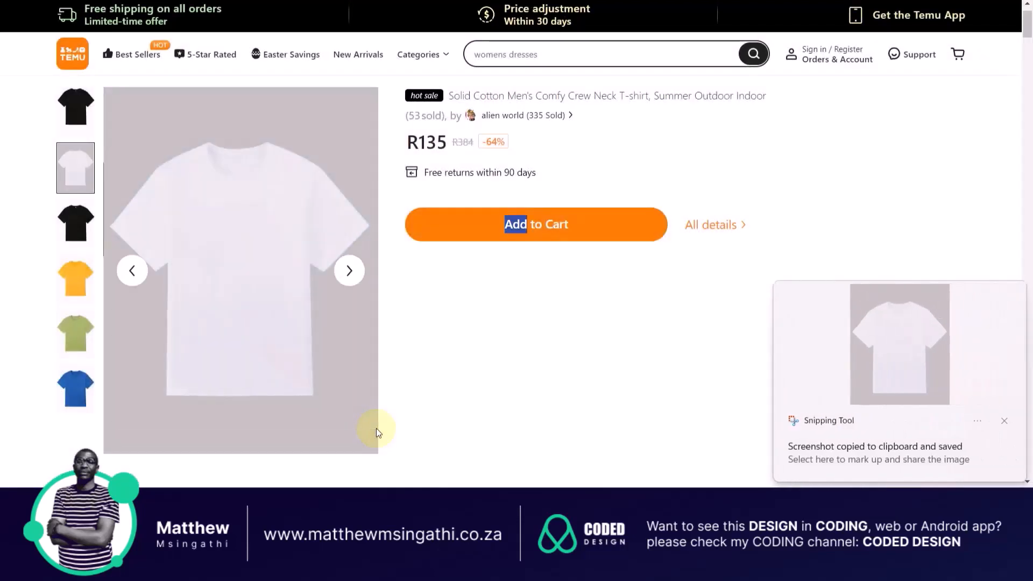
left_click(896, 383)
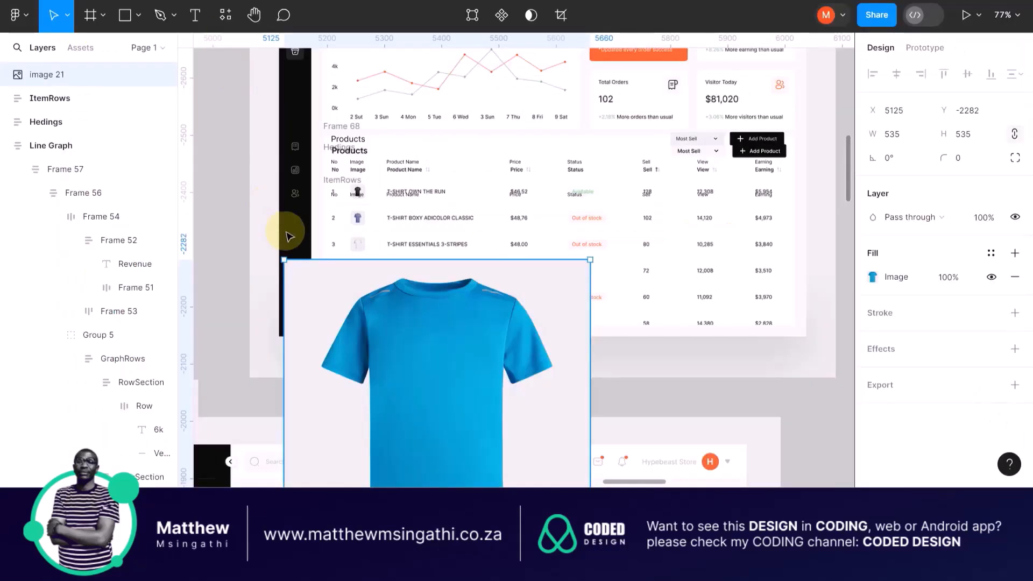
In Figma, replace the blue T-shirt image with the captured white one and scale it down to about 205 by 252
left_click(343, 299)
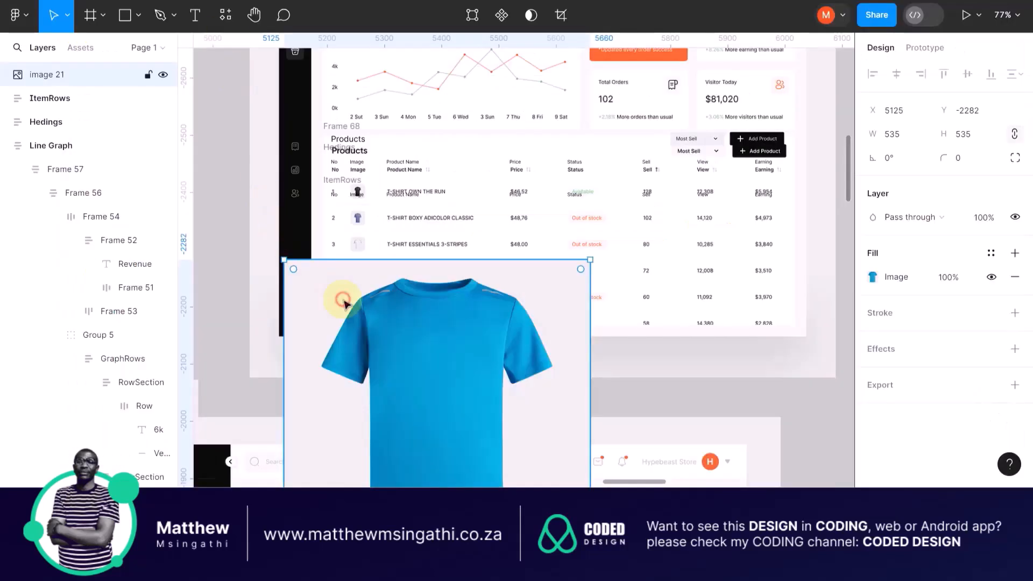
key("Delete")
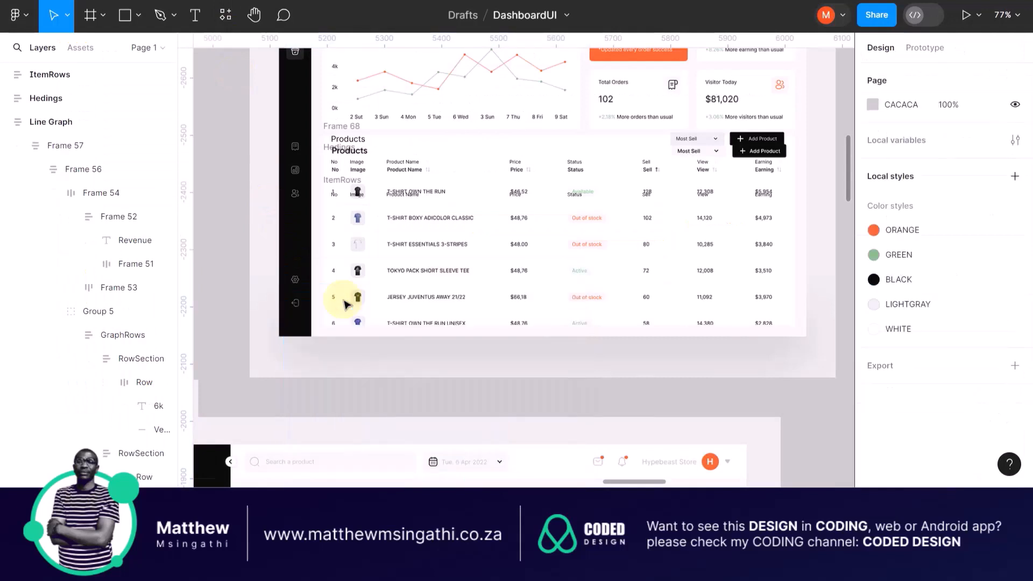
key("ctrl+v")
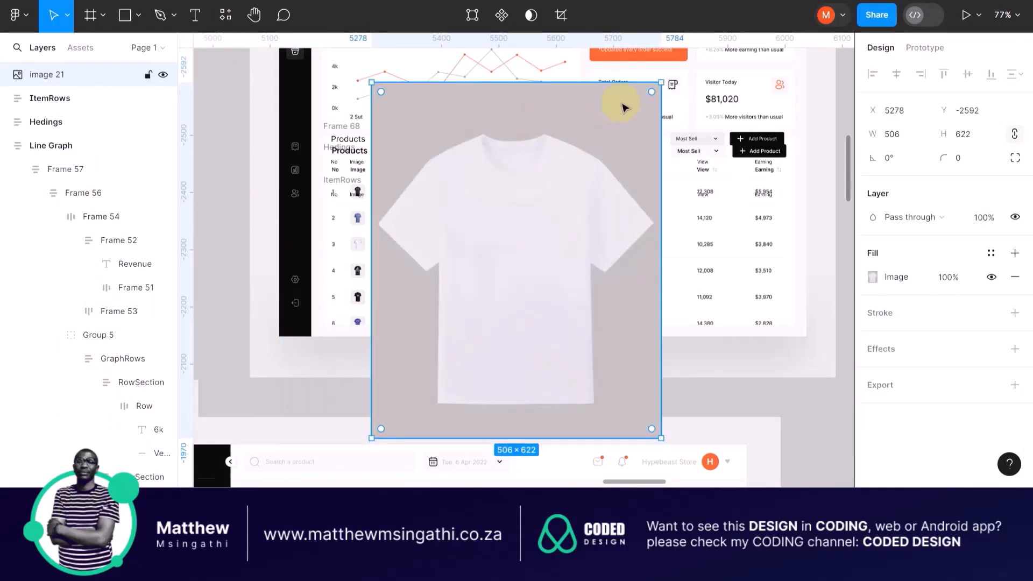
left_click_drag(661, 82, 451, 280)
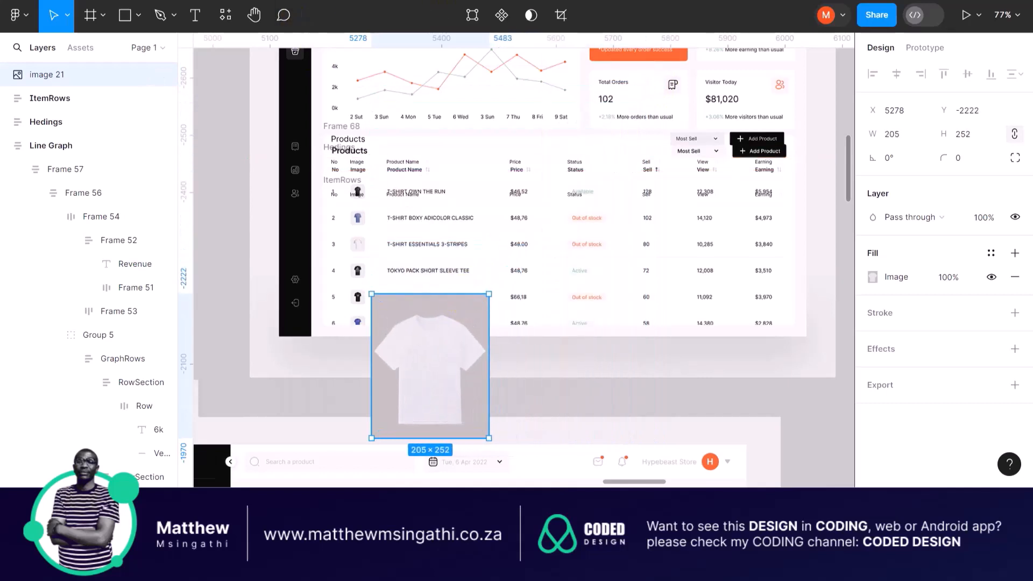
Return to the browser, capture a screen snip of the black T-shirt photo and copy it from Snipping Tool
key("ctrl+Tab")
mouse_move(79, 235)
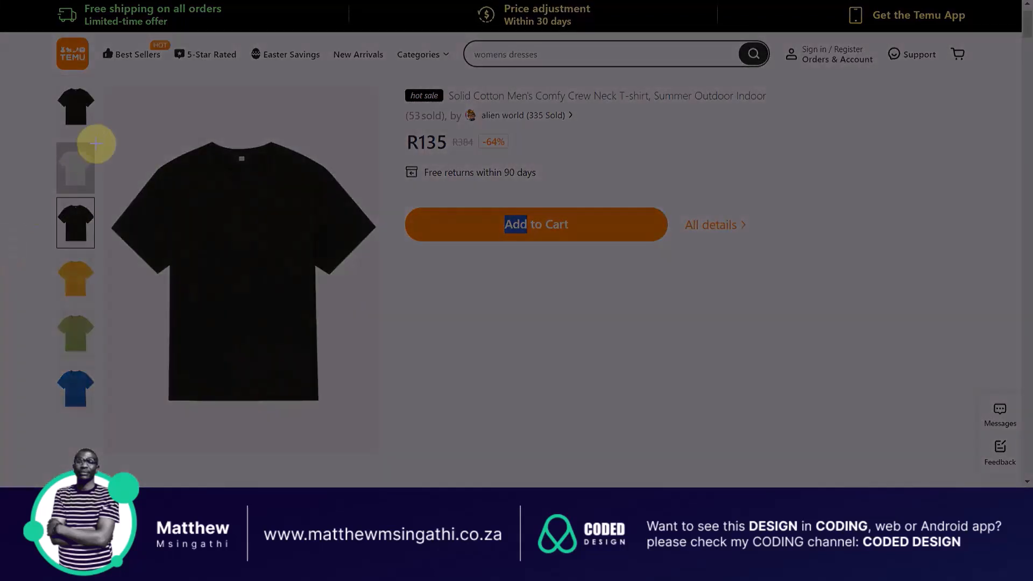
left_click_drag(106, 100, 381, 428)
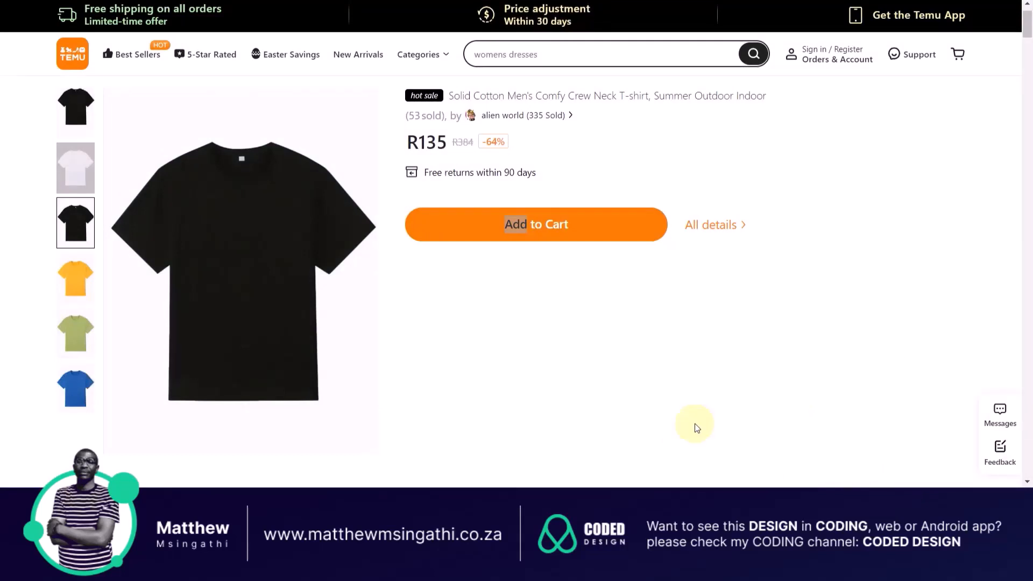
key("alt+Tab")
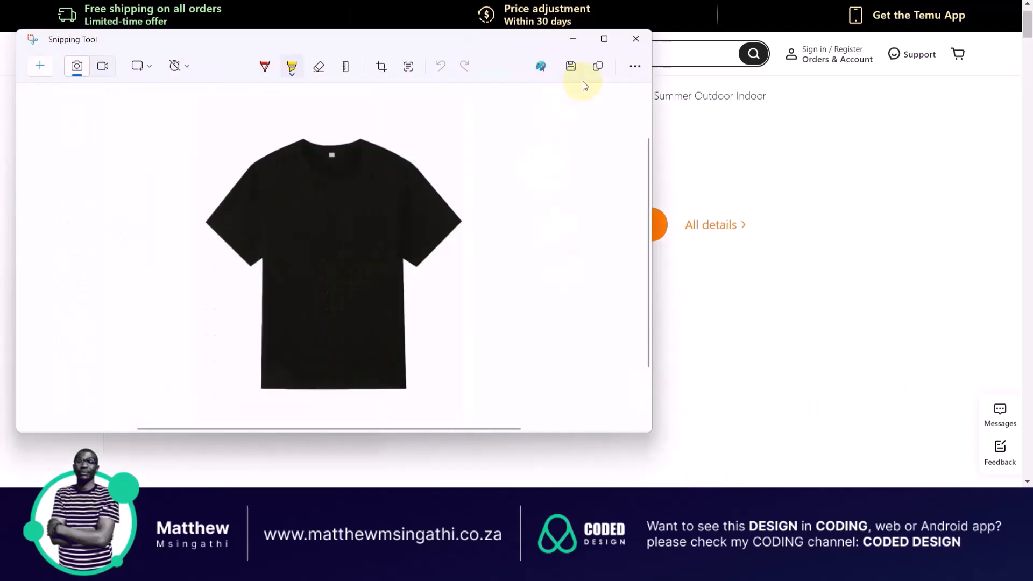
left_click(598, 66)
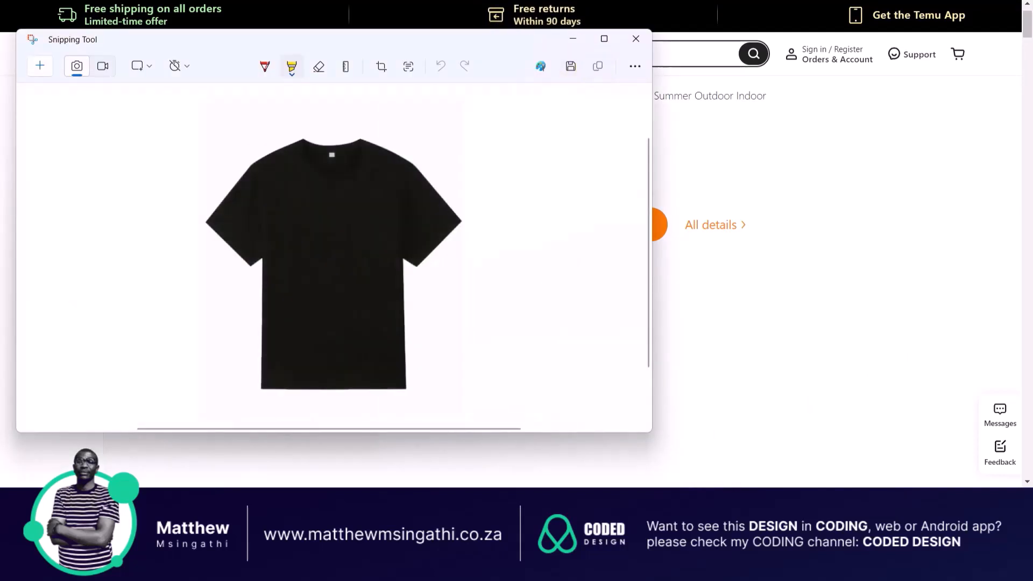
Switch to Figma, paste the black T-shirt image, scale it to about 161 by 192 and place it right of the white shirt
key("alt+Tab")
left_click(218, 264)
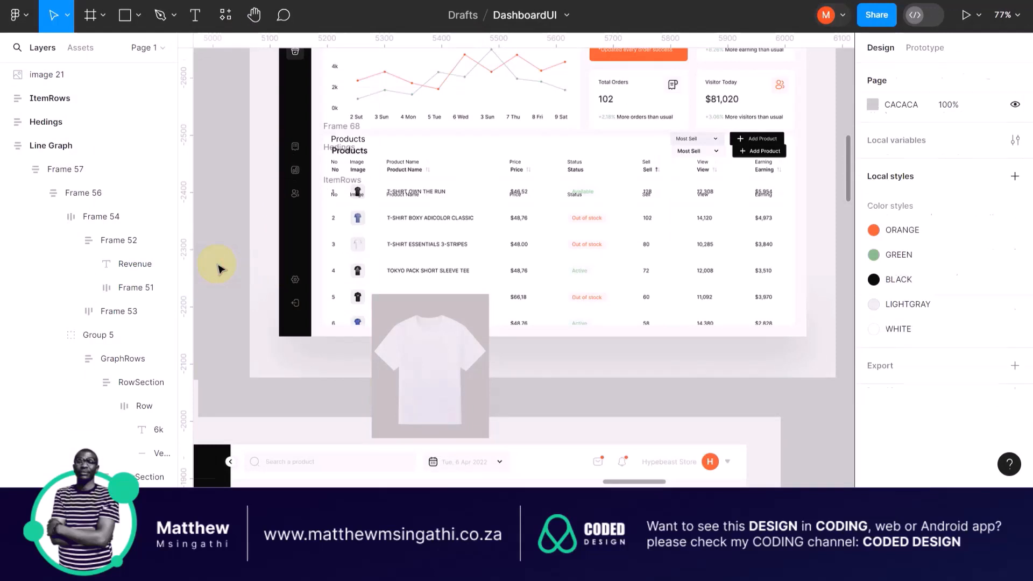
key("ctrl+v")
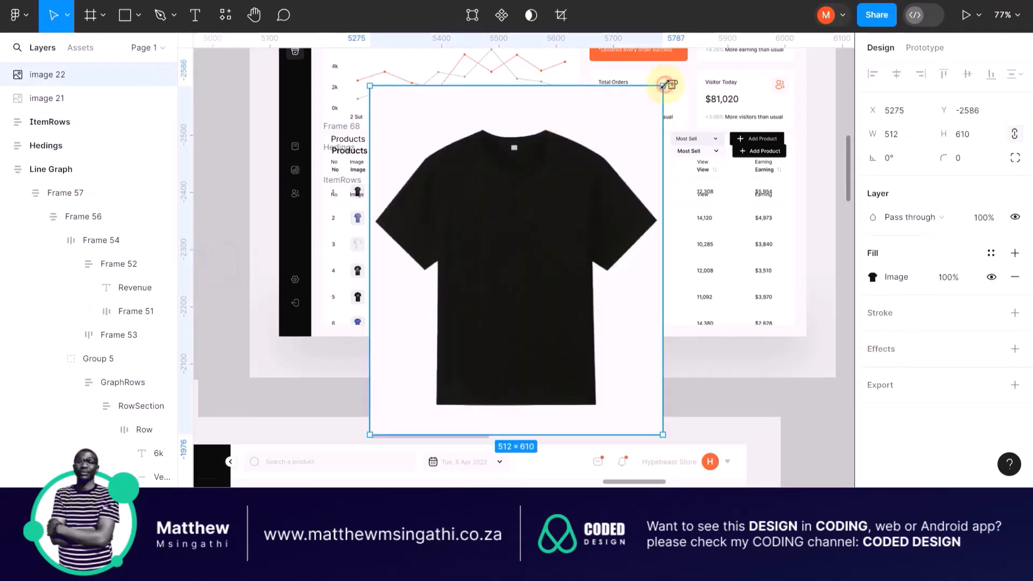
left_click_drag(665, 85, 462, 325)
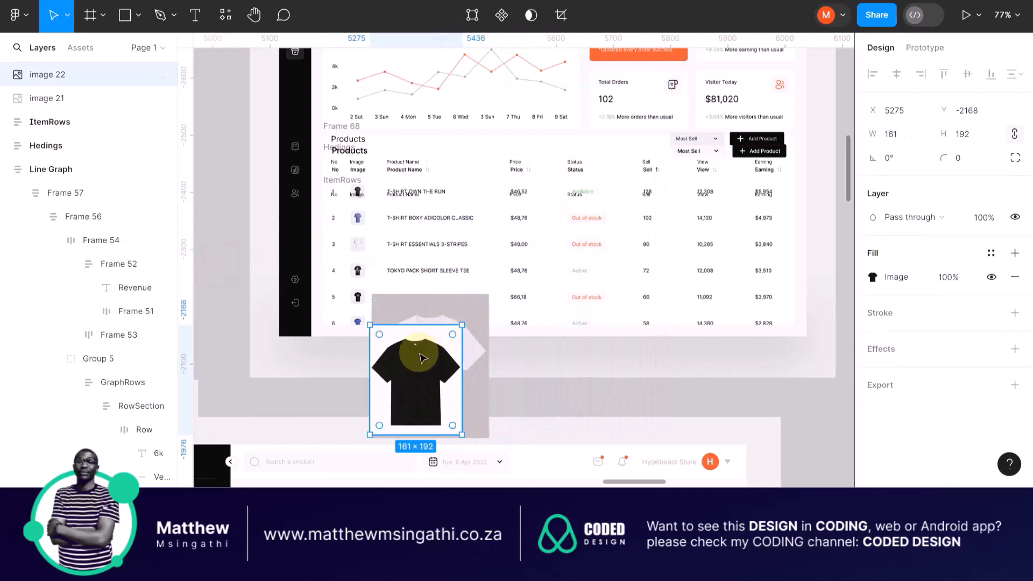
left_click_drag(422, 358, 549, 333)
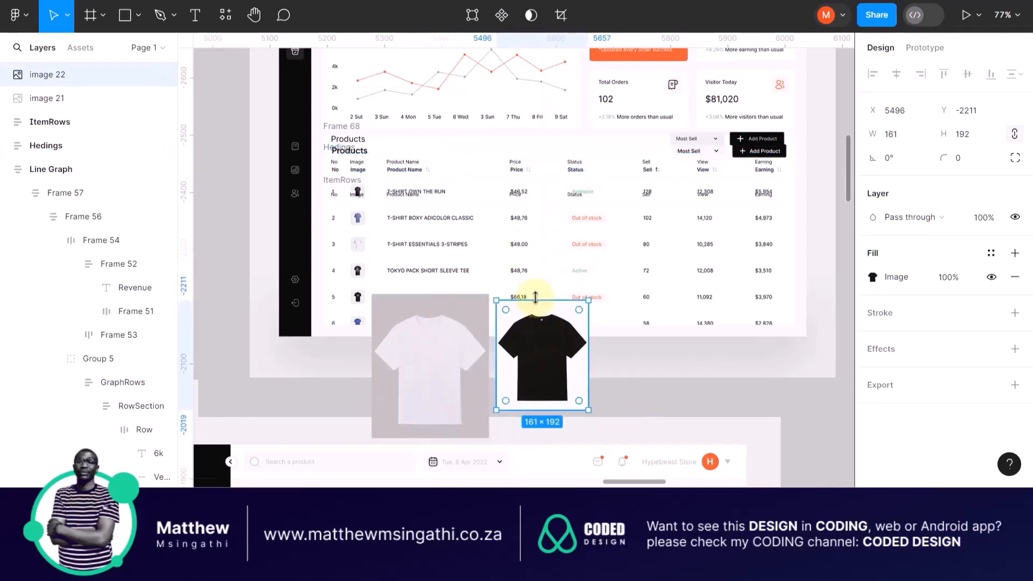
Back in the browser, show the yellow T-shirt photo, capture a screen snip of it and copy it from Snipping Tool
scroll(536, 297, "up", 5)
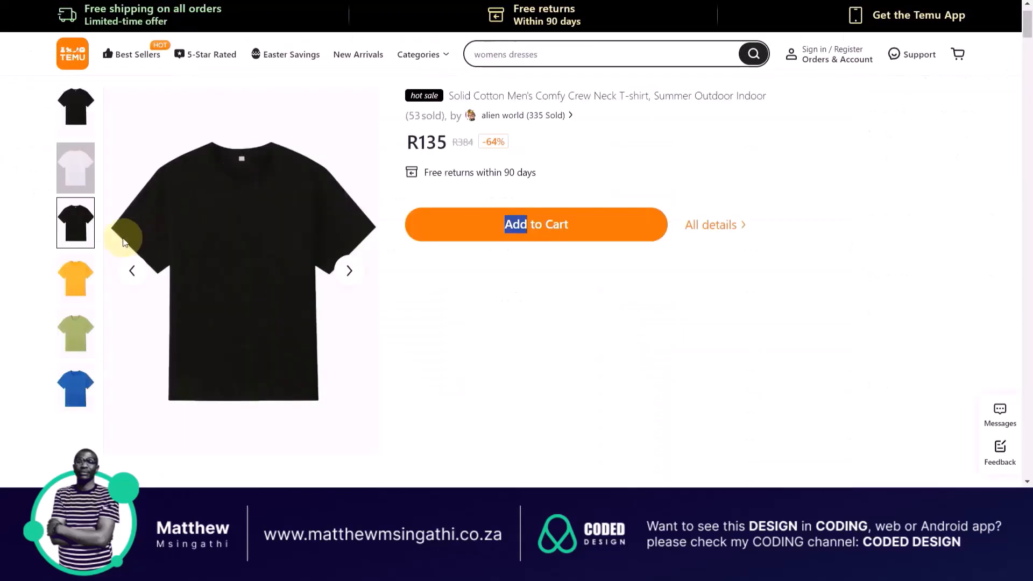
left_click(87, 282)
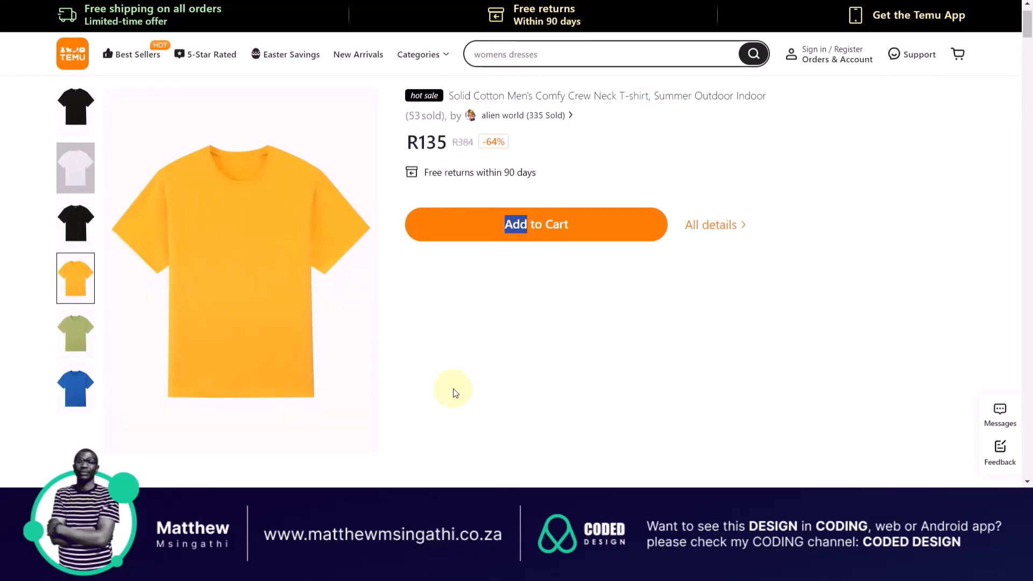
key("super+shift+s")
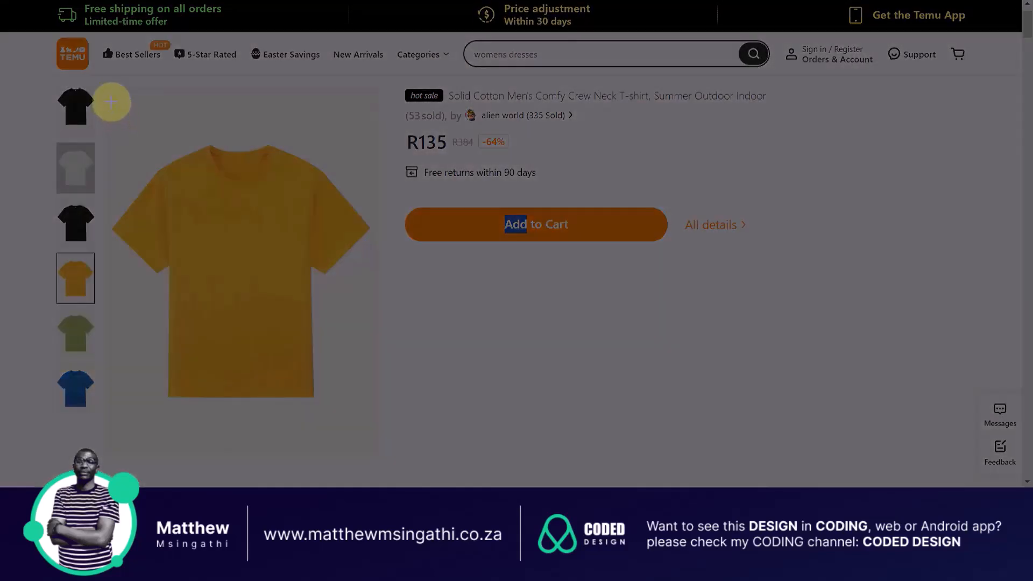
left_click_drag(111, 102, 374, 412)
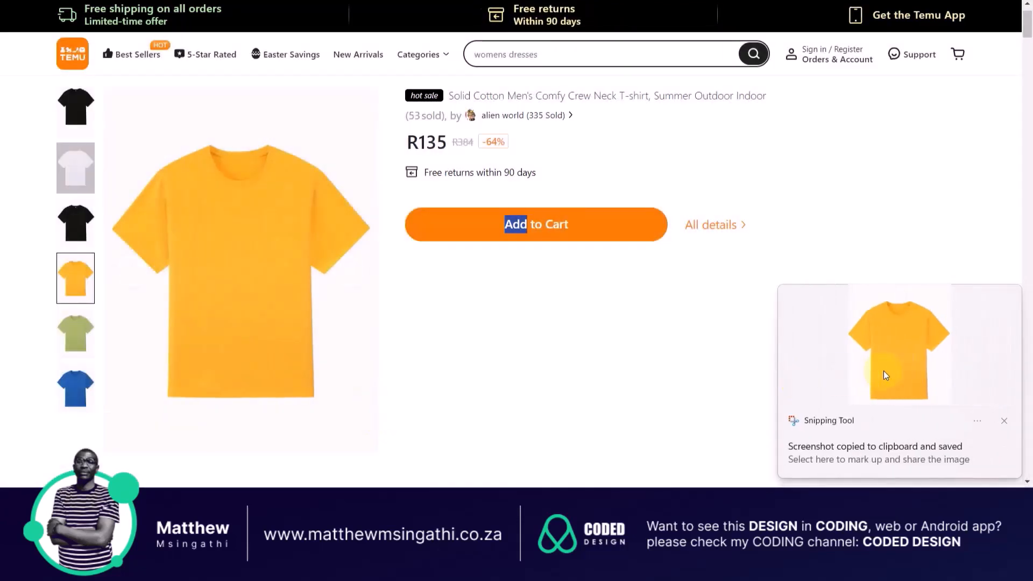
left_click(883, 370)
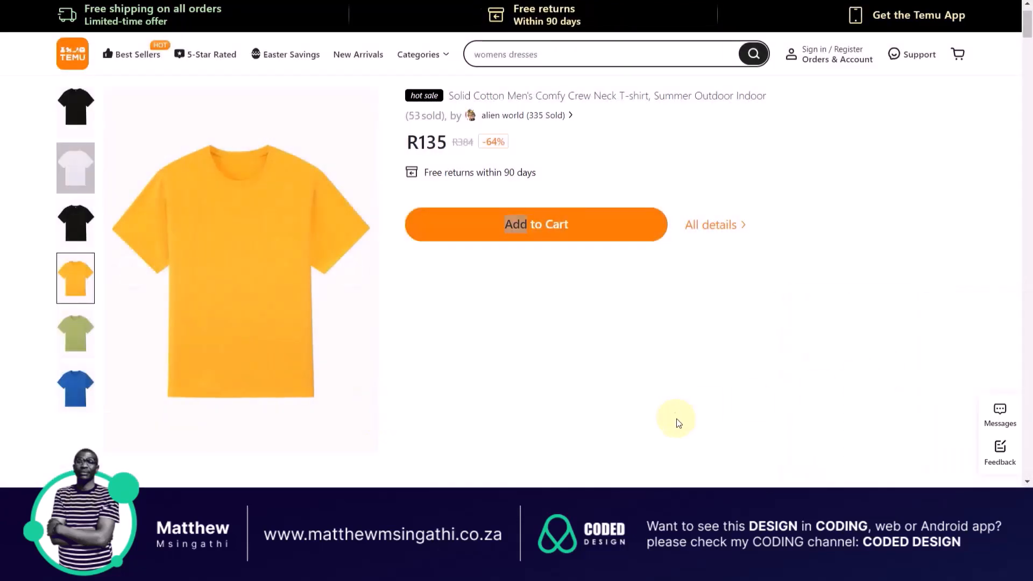
left_click(602, 71)
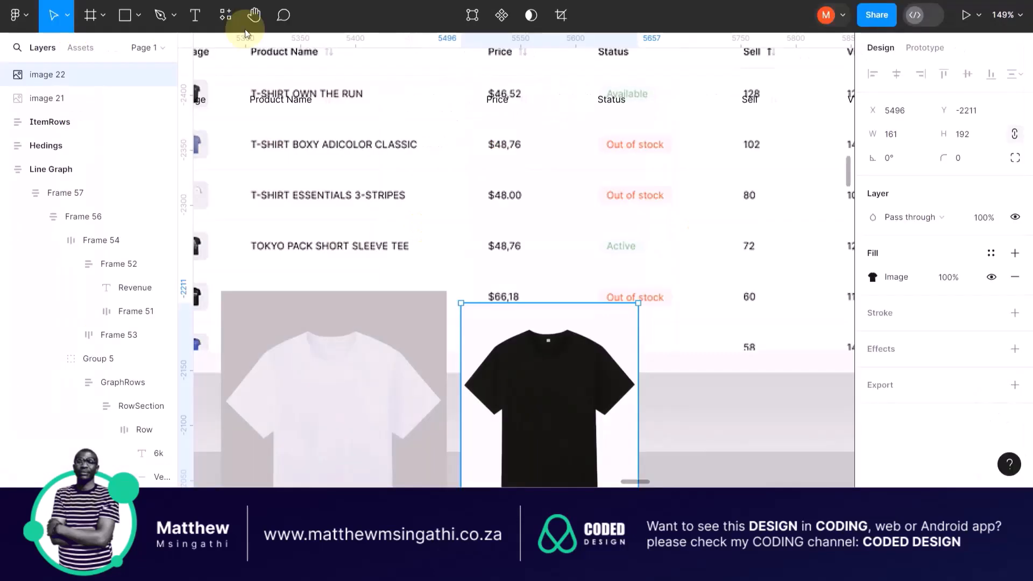
Paste the yellow T-shirt image into the Figma design and move it down below the Products table
key("Escape")
key("ctrl+v")
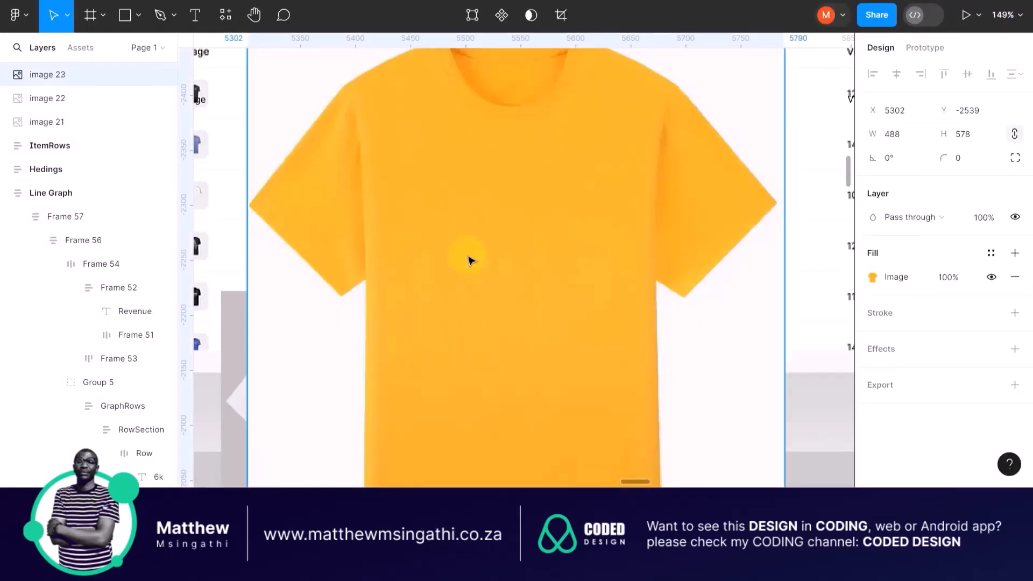
scroll(468, 260, "down", 5)
left_click_drag(470, 258, 527, 307)
Scale the yellow T-shirt image down to about 56 by 66 and place it to the right of the black shirt
scroll(558, 355, "up", 5)
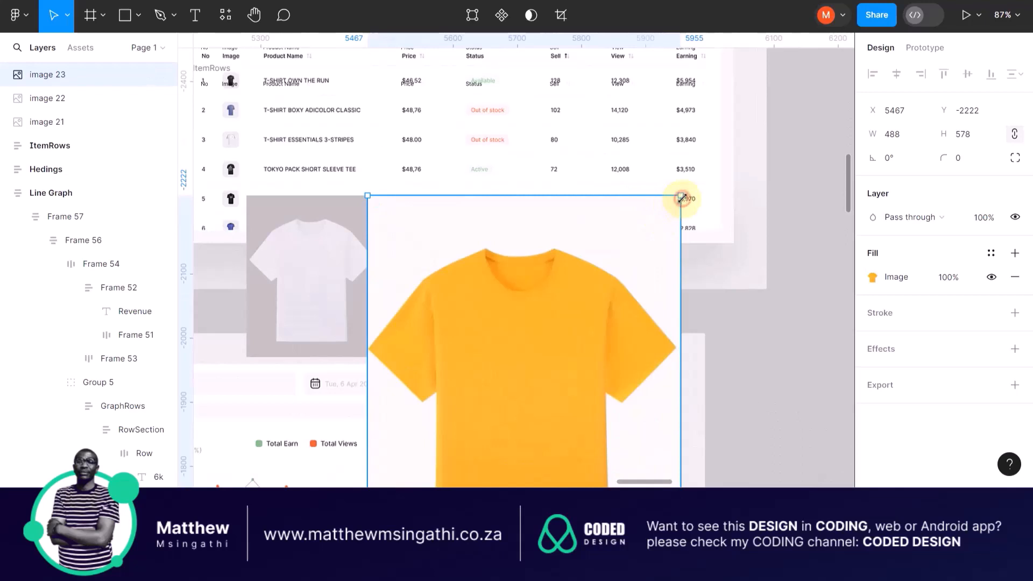
left_click_drag(682, 198, 554, 280)
scroll(572, 279, "up", 4)
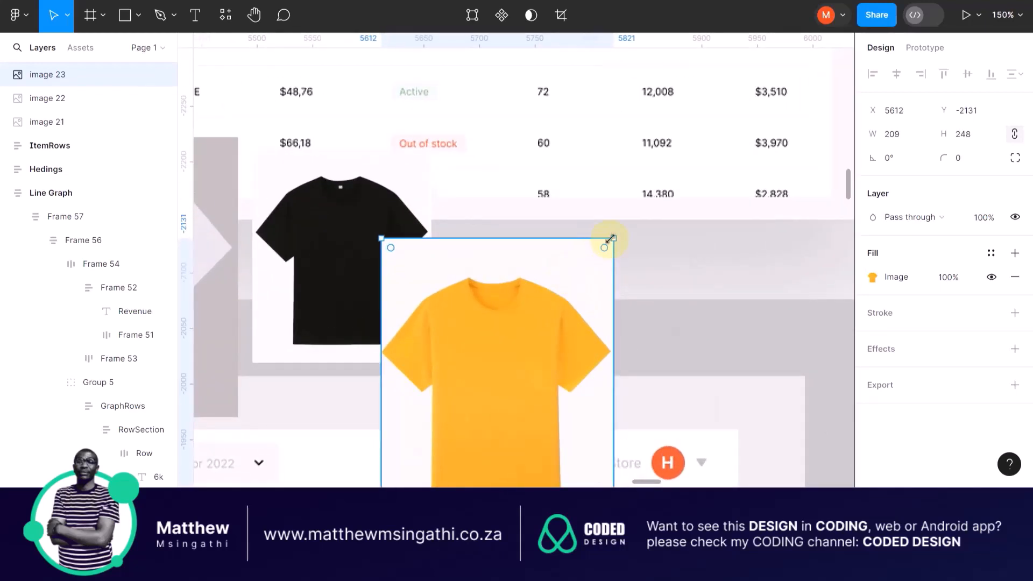
left_click_drag(611, 238, 462, 371)
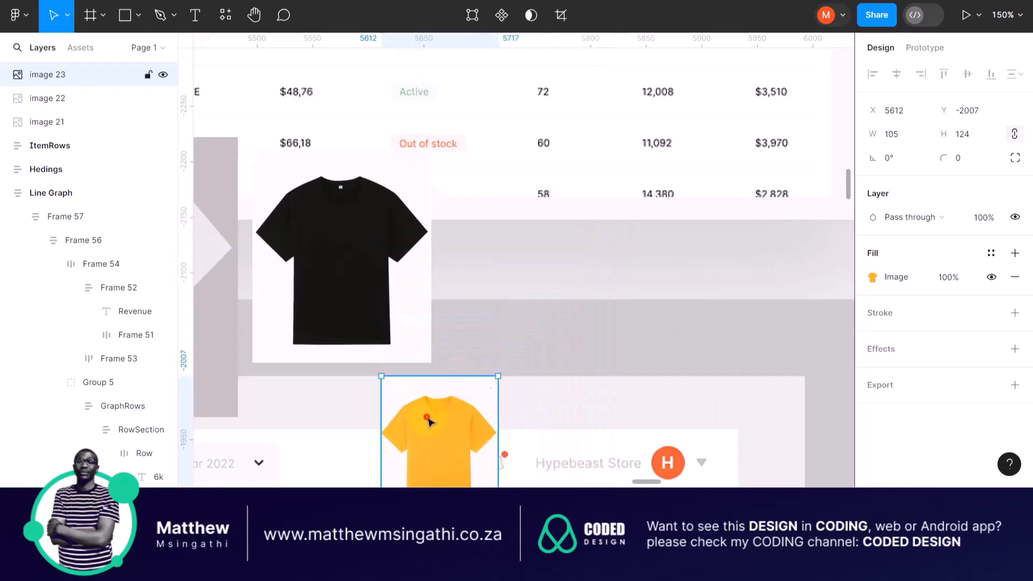
left_click_drag(438, 434, 511, 280)
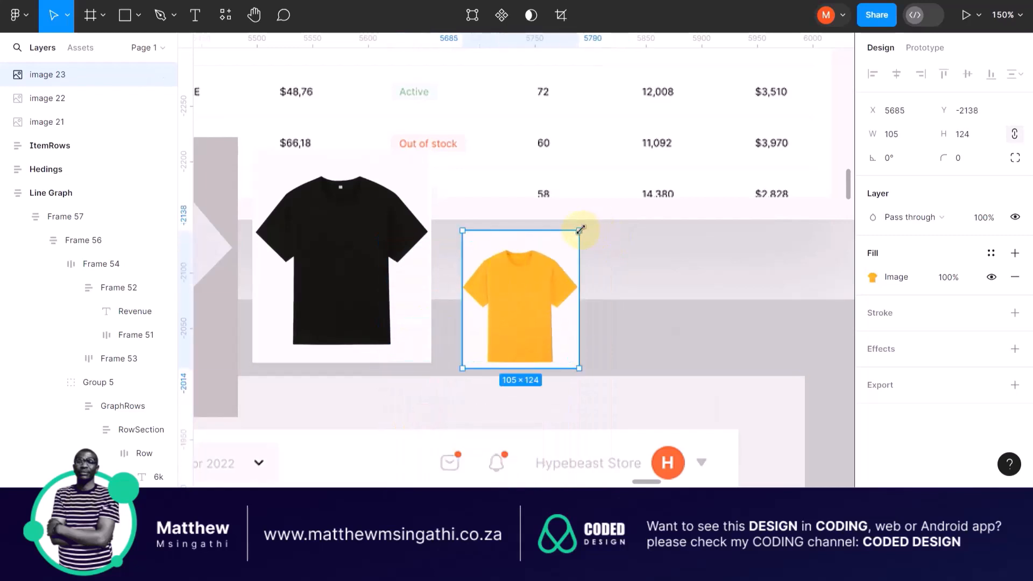
left_click_drag(579, 231, 525, 294)
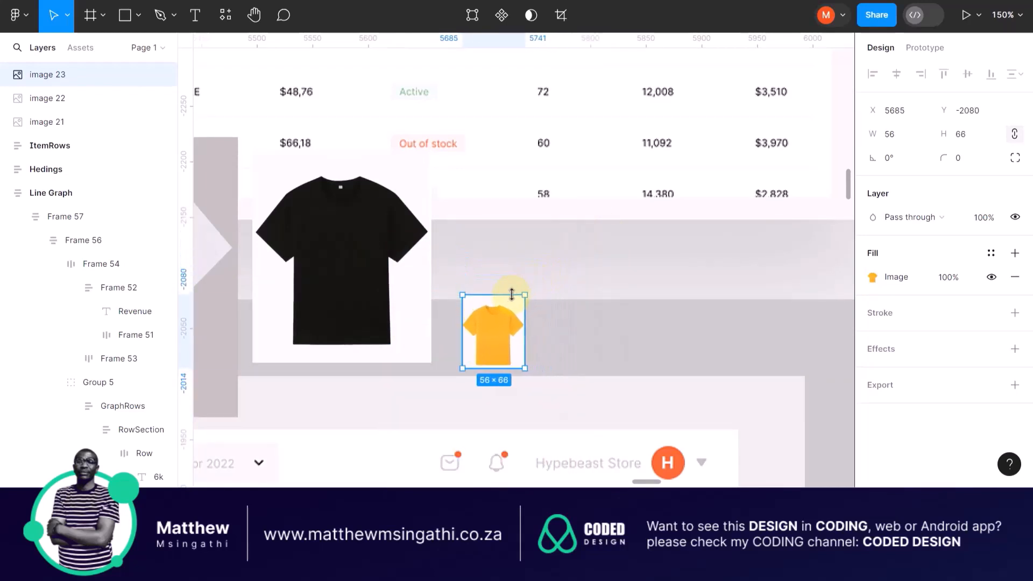
Scale down the black T-shirt image below the table and reduce the white one to about 81 by 100
left_click_drag(404, 261, 405, 275)
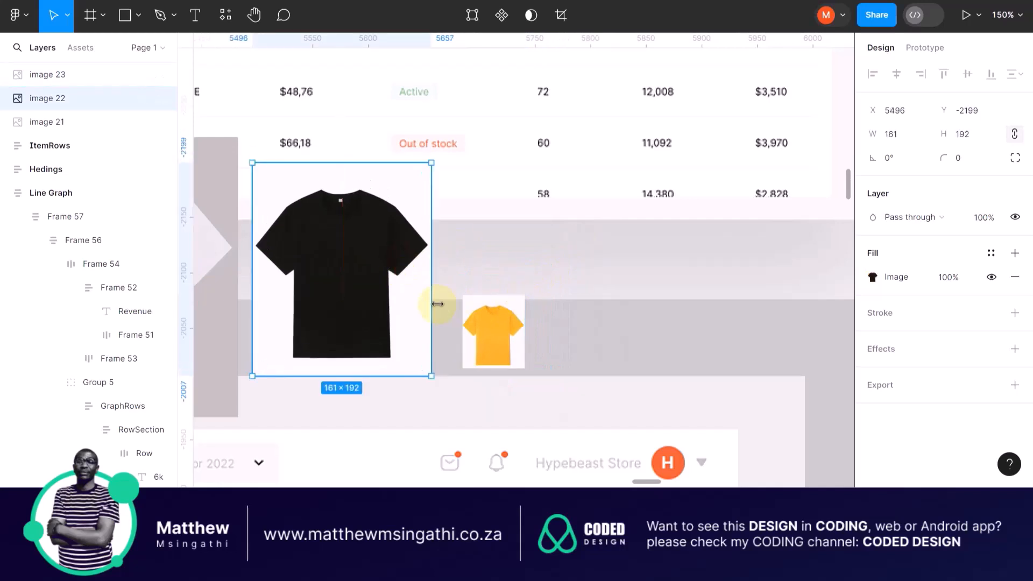
left_click_drag(432, 162, 334, 278)
scroll(330, 280, "left", 5)
left_click(458, 213)
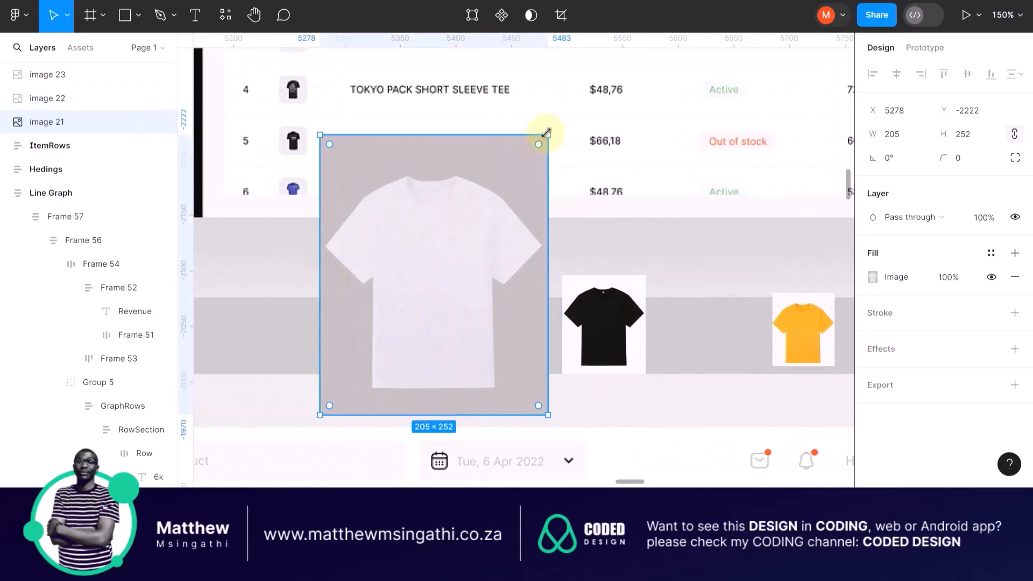
left_click_drag(547, 131, 379, 305)
scroll(294, 121, "up", 10)
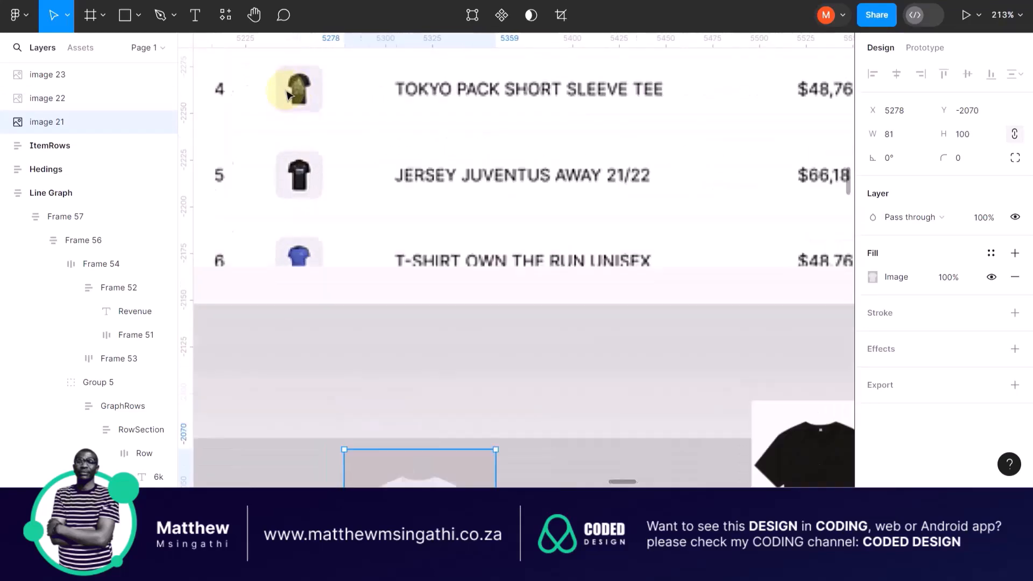
Draw a rectangle about 29 by 28 over the row 4 thumbnail, round its corners to about 5.9 and move it below the table
scroll(294, 112, "up", 3)
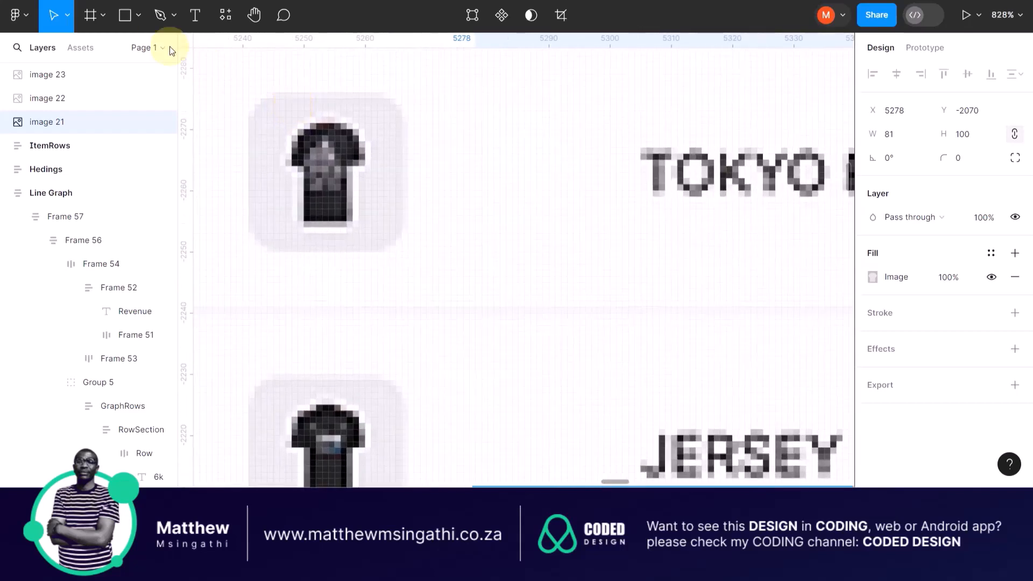
left_click(123, 17)
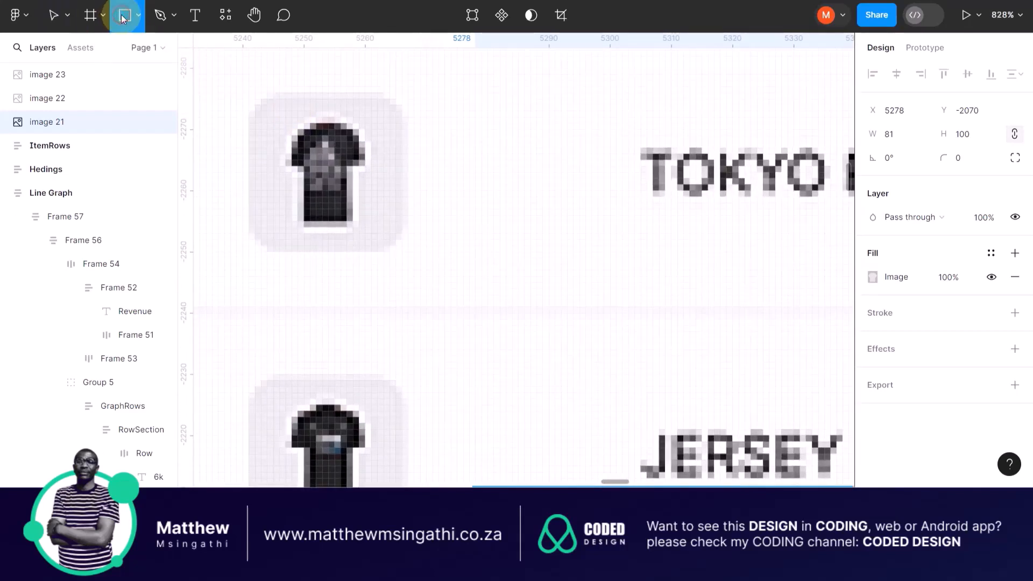
left_click_drag(241, 90, 420, 259)
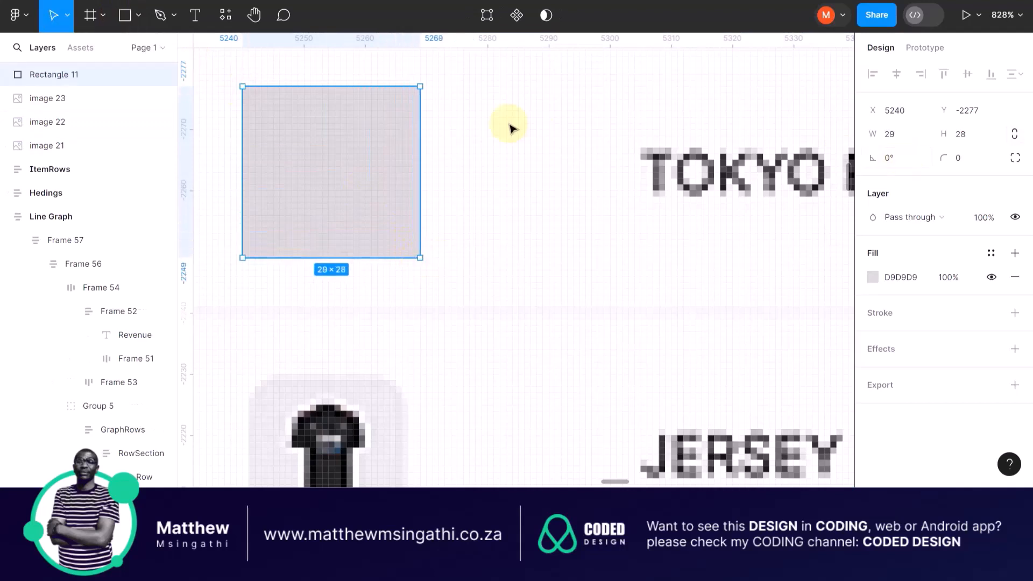
left_click_drag(411, 98, 350, 286)
scroll(379, 120, "down", 5)
scroll(380, 122, "down", 2)
scroll(350, 286, "up", 4)
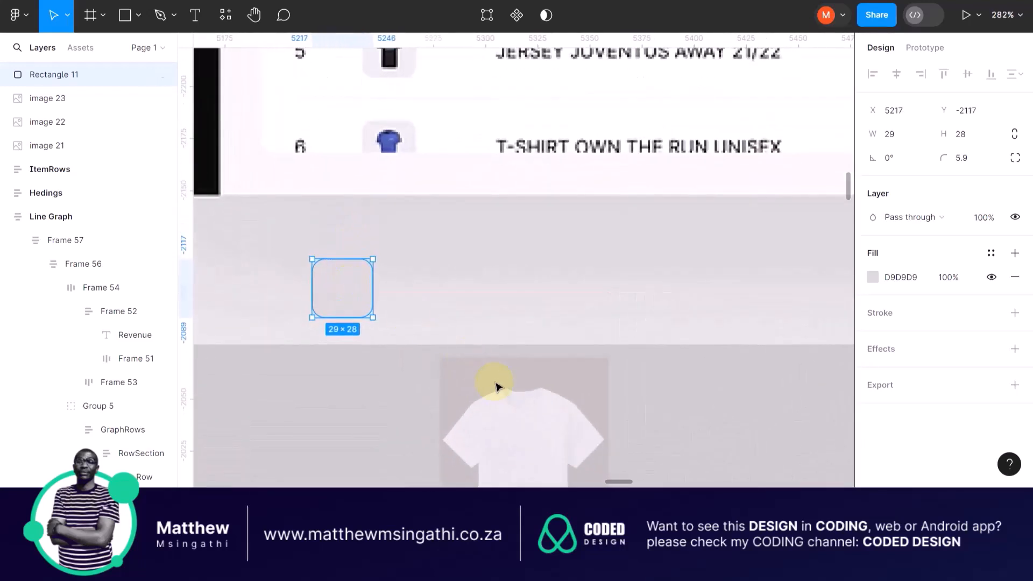
Scale the white T-shirt image down to about 19 by 23, bring it to the front and place it on the rounded square
left_click_drag(495, 386, 463, 277)
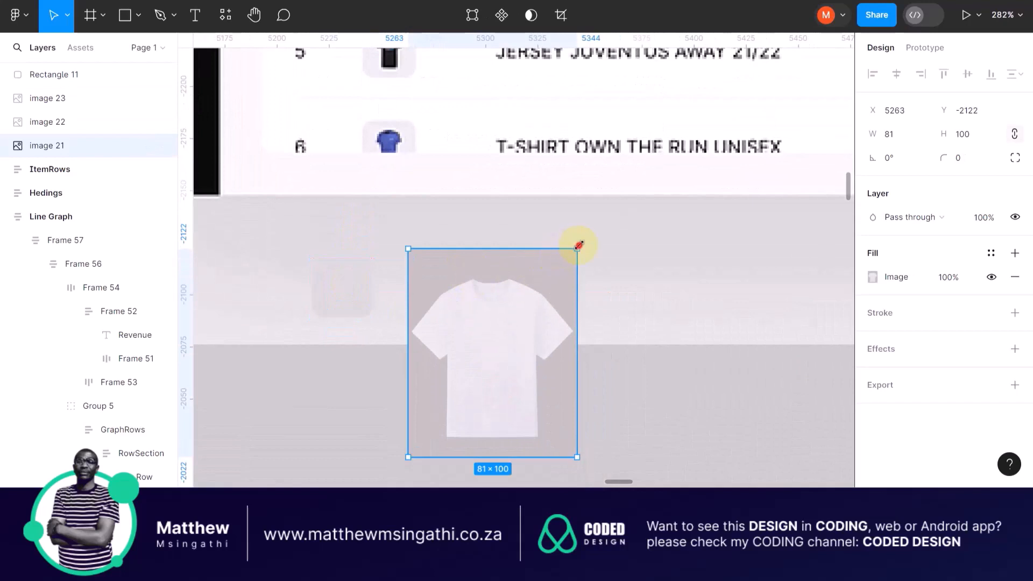
left_click_drag(579, 246, 357, 307)
scroll(357, 307, "up", 4)
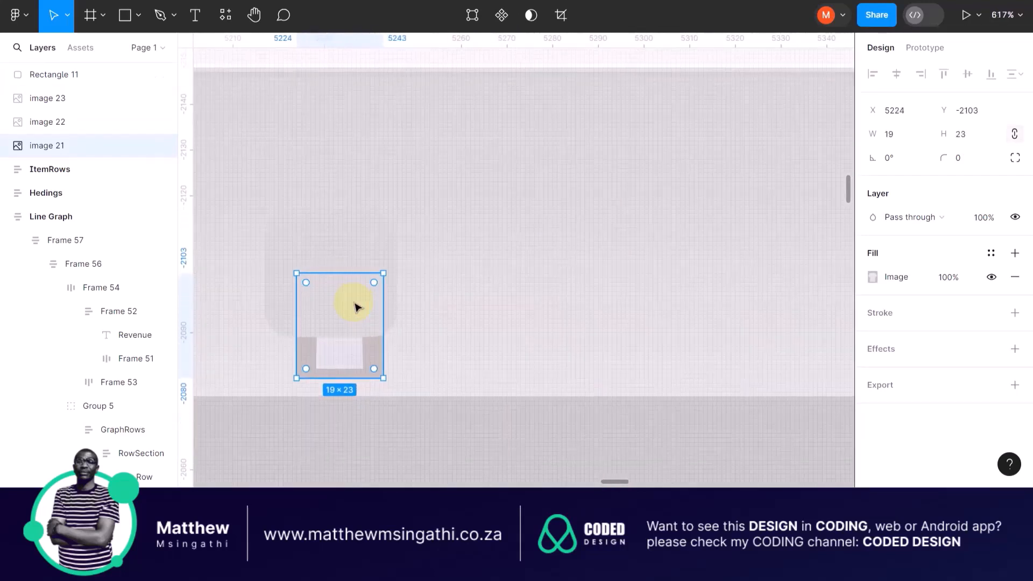
key("ctrl+shift+bracketright")
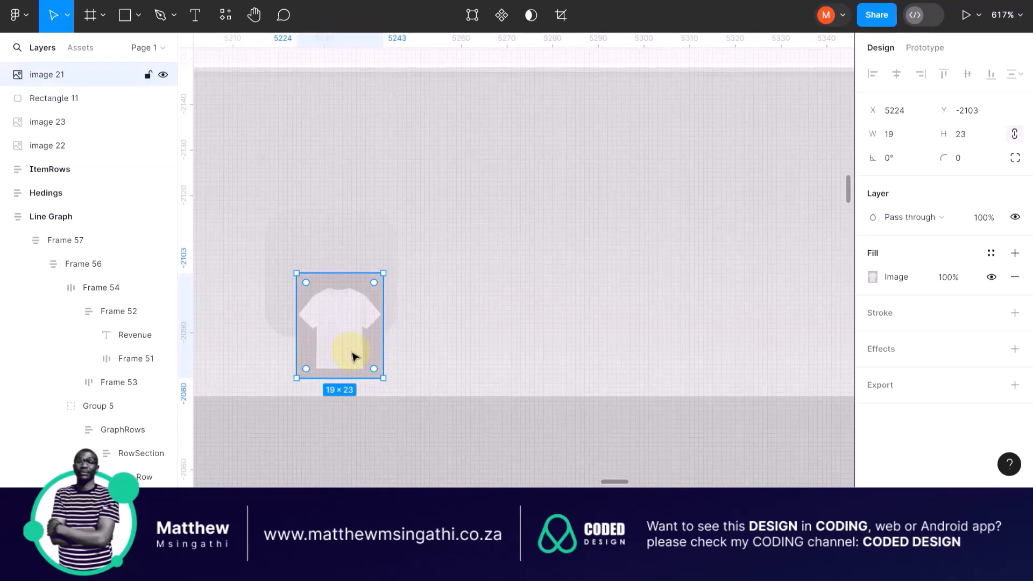
scroll(353, 356, "up", 5)
left_click_drag(350, 341, 335, 258)
Fill the rounded square behind the white T-shirt with C4C0BF, sampled from the shirt image's background
left_click(293, 186)
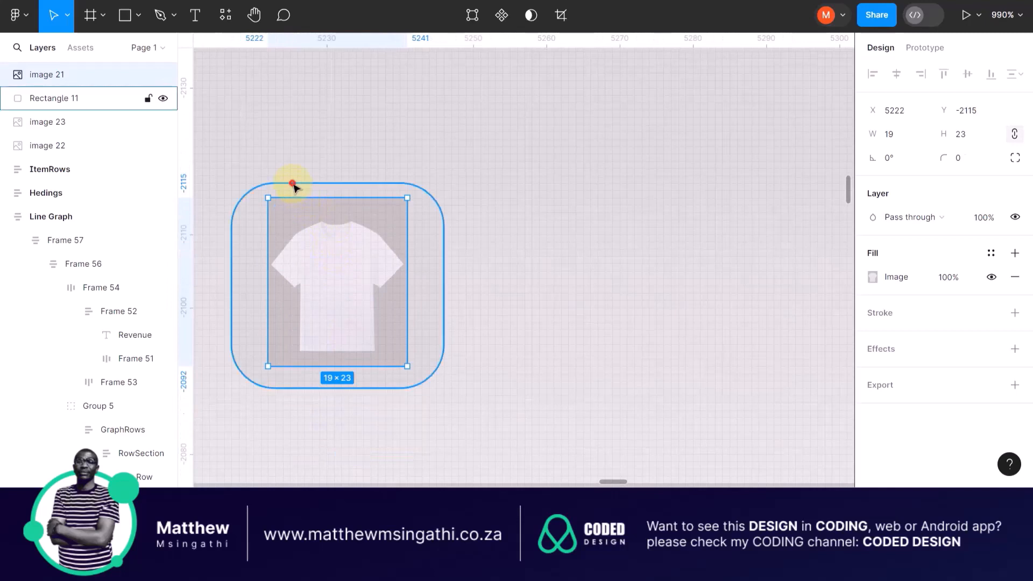
left_click(872, 277)
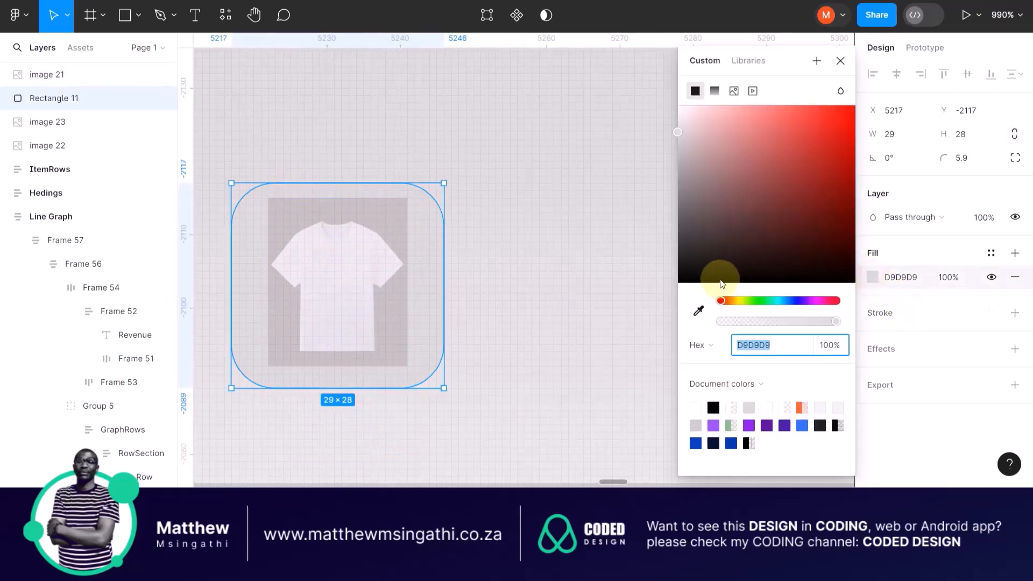
left_click(698, 311)
left_click(387, 306)
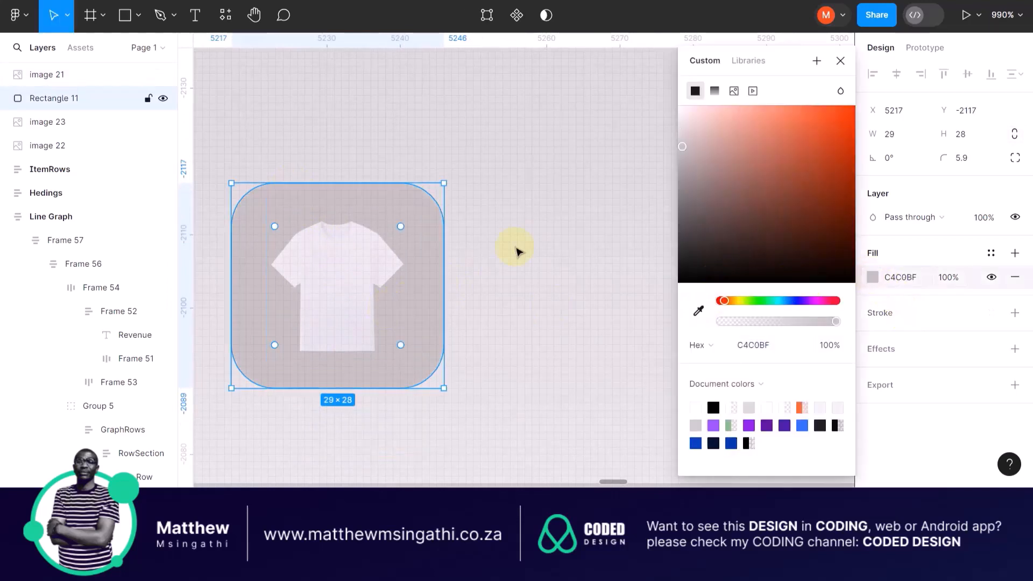
left_click(530, 241)
Align the white T-shirt image and its rounded square on their centres
left_click(343, 279)
left_click(424, 265, "shift")
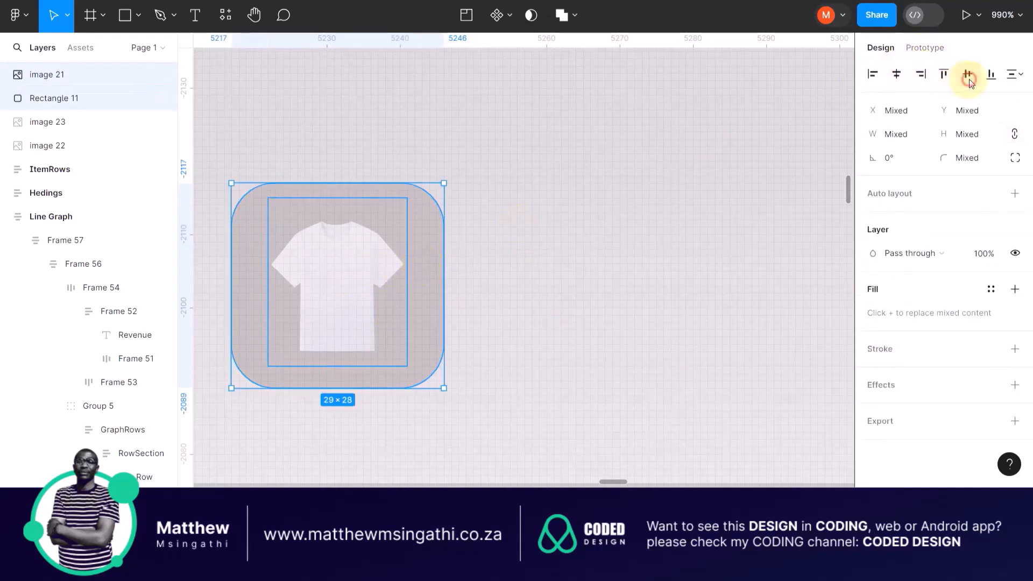
left_click(521, 218)
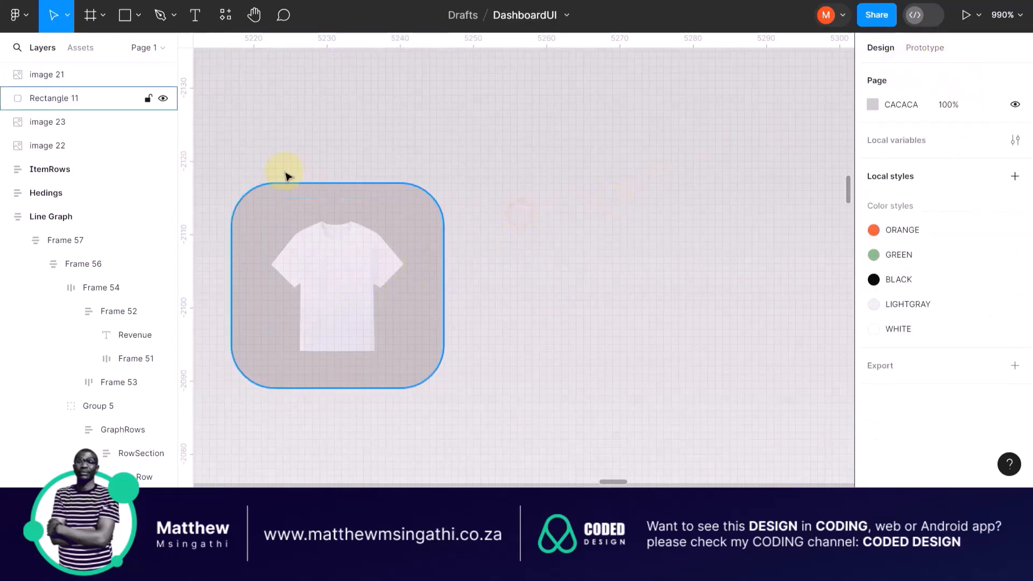
Duplicate the rounded square and place the copy to the right of the white T-shirt tile
left_click(257, 190)
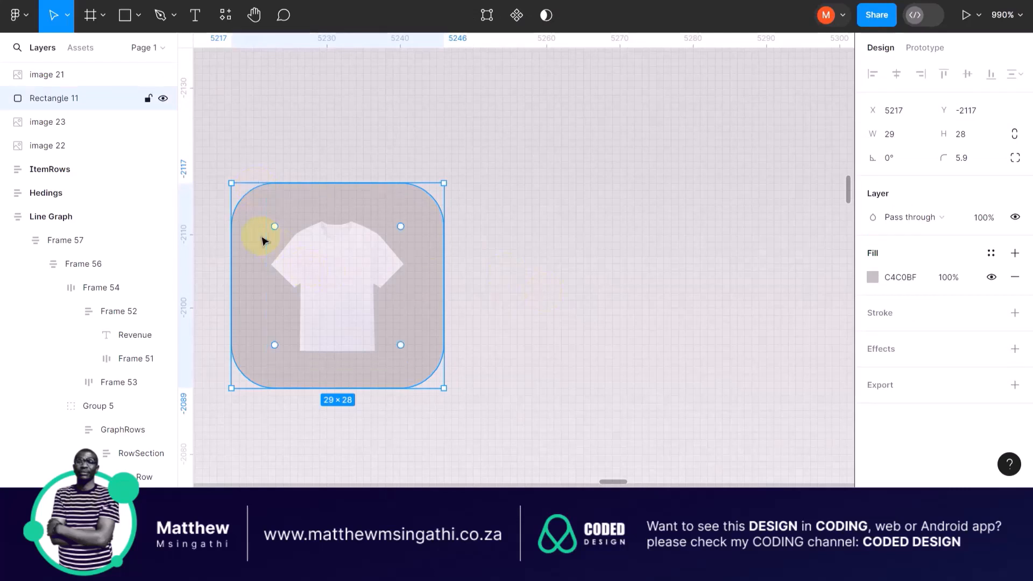
key("ctrl+d")
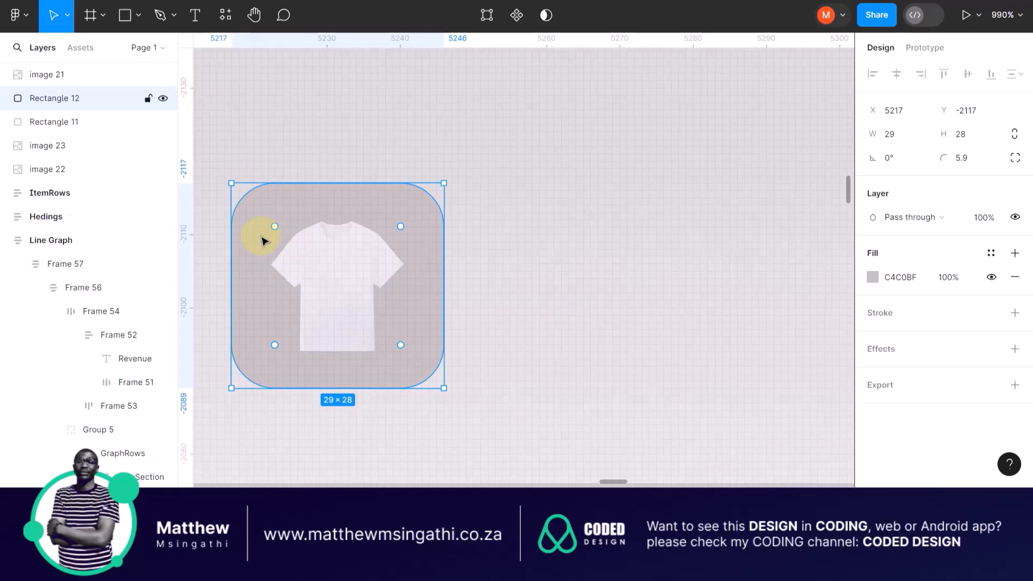
left_click_drag(302, 196, 605, 173)
Group the white T-shirt image with its rounded square
left_click(311, 272)
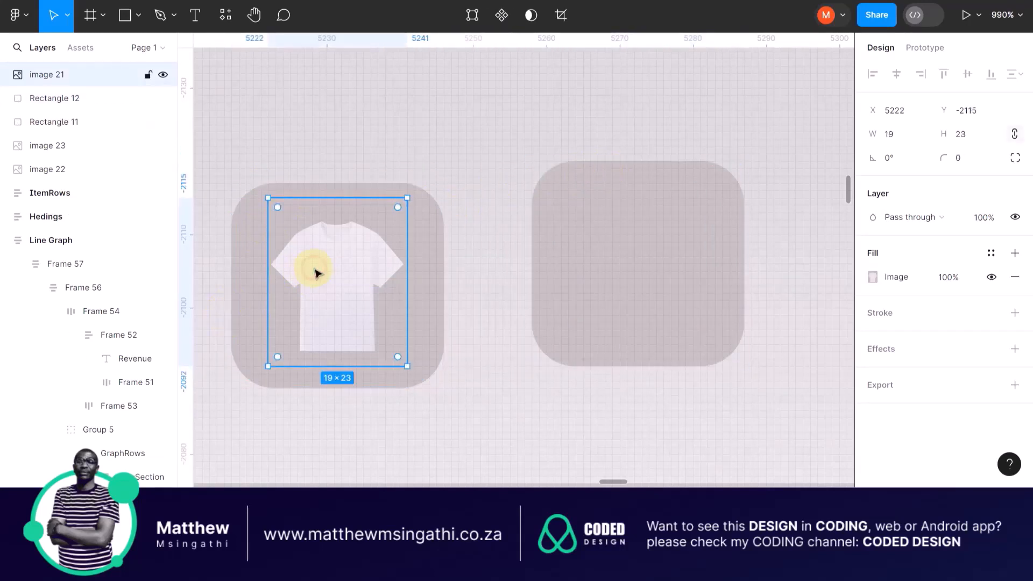
left_click(252, 279, "shift")
key("ctrl+g")
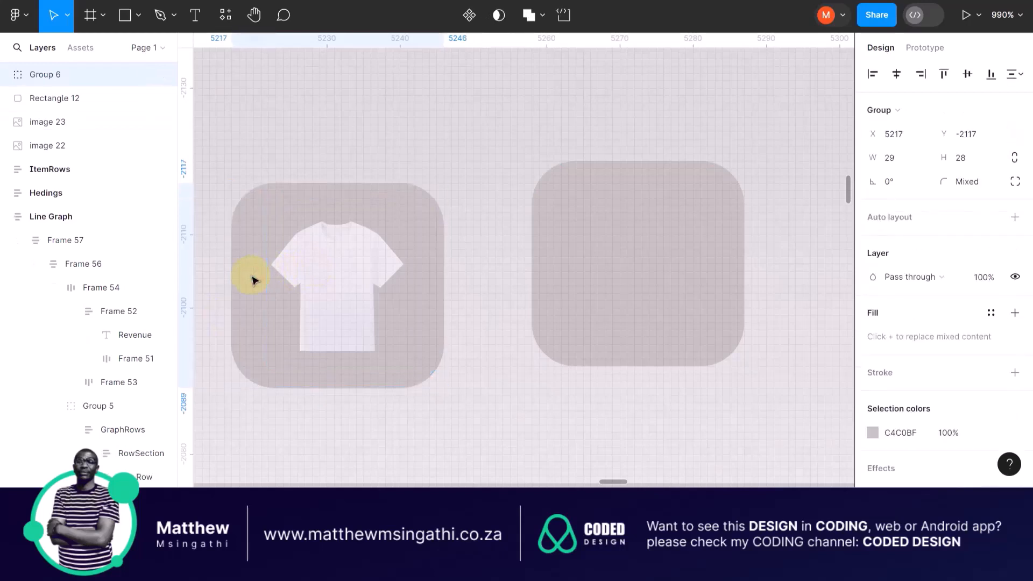
Duplicate the empty rounded square and place the third square further to the right
scroll(253, 279, "down", 5)
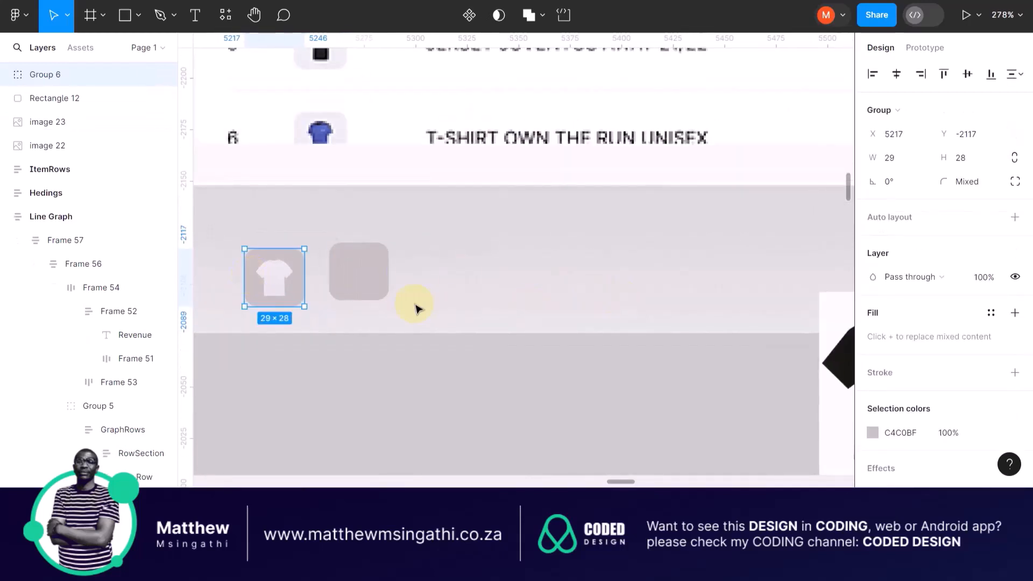
left_click(352, 281)
key("ctrl+d")
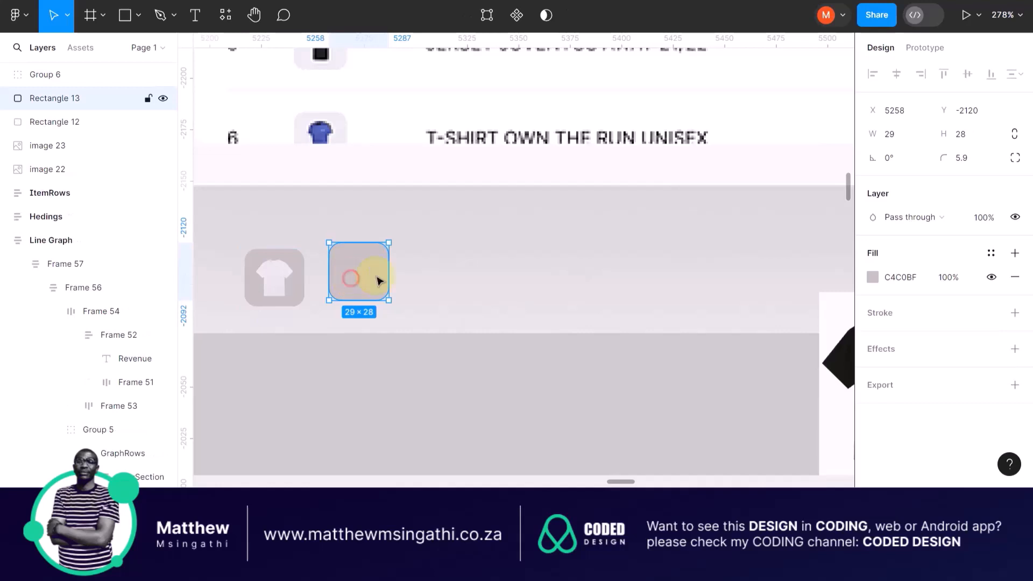
left_click_drag(377, 280, 518, 274)
Move the black T-shirt image closer to the squares and the yellow one beside the second square
scroll(519, 274, "down", 3)
left_click_drag(737, 325, 604, 312)
scroll(646, 326, "down", 4)
left_click_drag(828, 340, 539, 326)
scroll(538, 325, "up", 8)
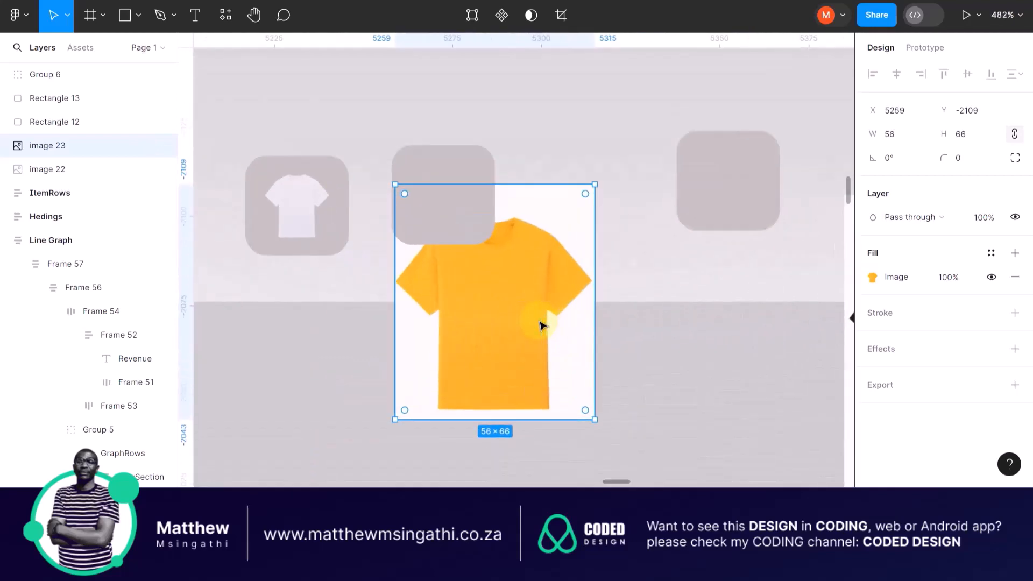
Bring the yellow T-shirt image to the front, scale it down to about 20 by 23 and centre it on the second square
scroll(540, 325, "up", 4)
key("ctrl+shift+bracketright")
scroll(540, 325, "down", 2)
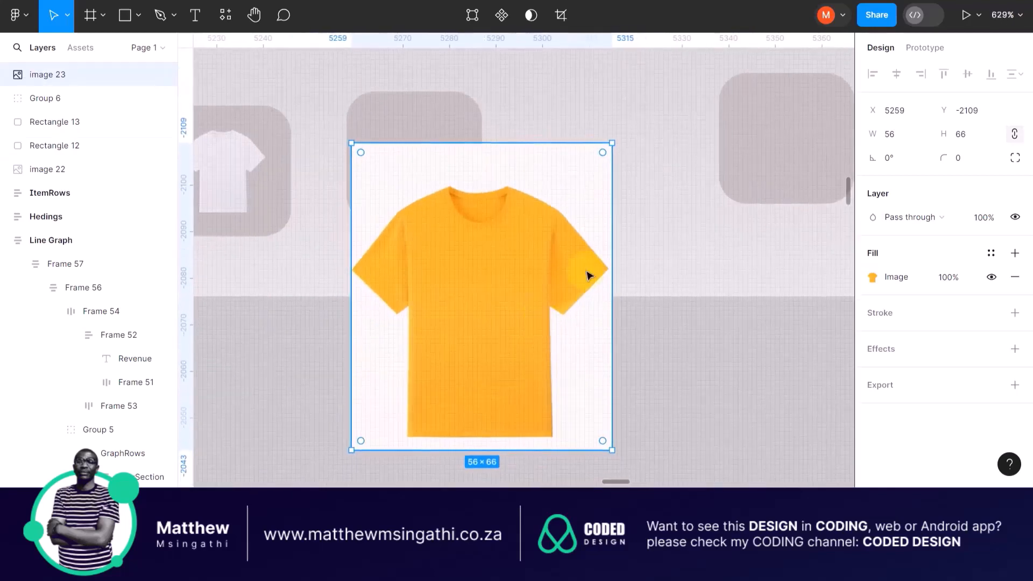
left_click_drag(611, 141, 420, 334)
left_click_drag(405, 372, 420, 139)
scroll(419, 139, "up", 4)
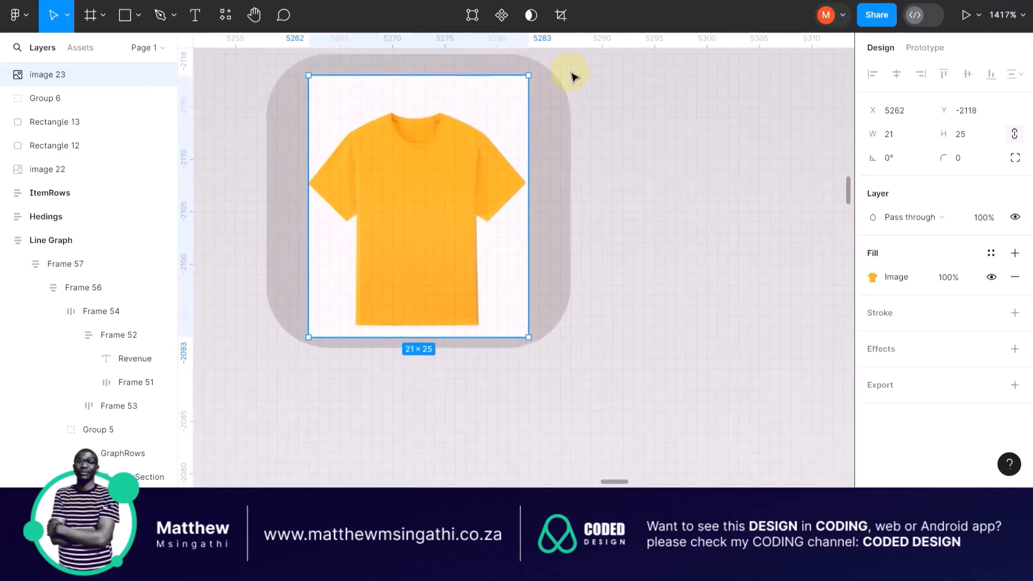
left_click_drag(529, 74, 516, 92)
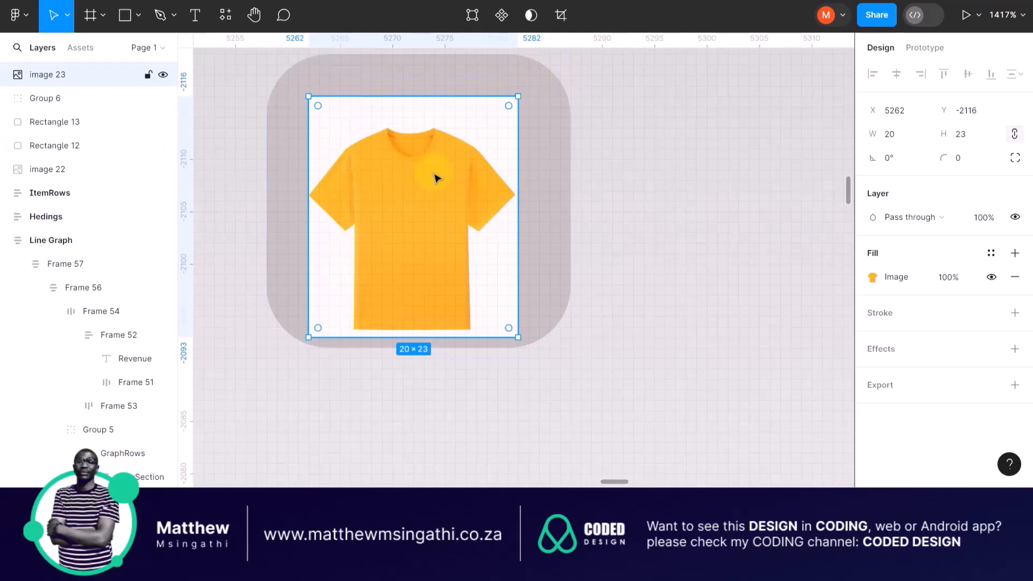
left_click_drag(436, 177, 442, 153)
Fill the rounded square behind the yellow T-shirt with FAFAF6, sampled from the shirt image's background
left_click(293, 134)
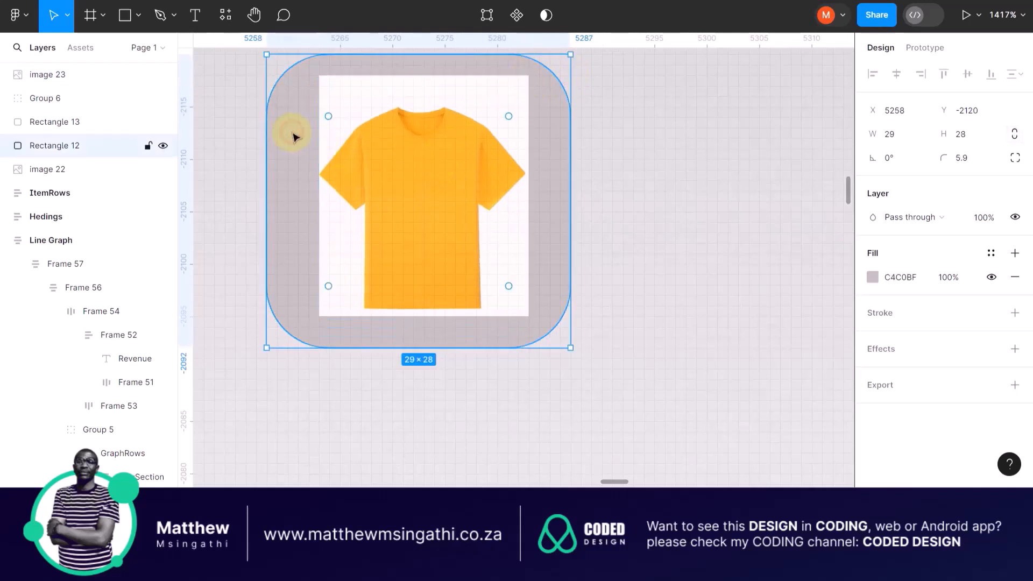
left_click(873, 281)
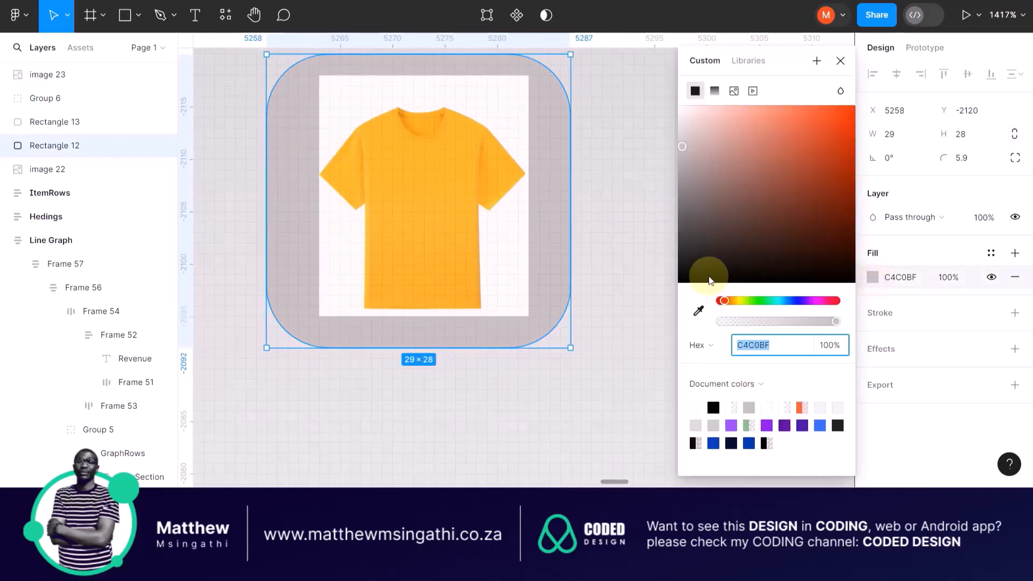
left_click(699, 310)
left_click(511, 253)
scroll(466, 218, "down", 5)
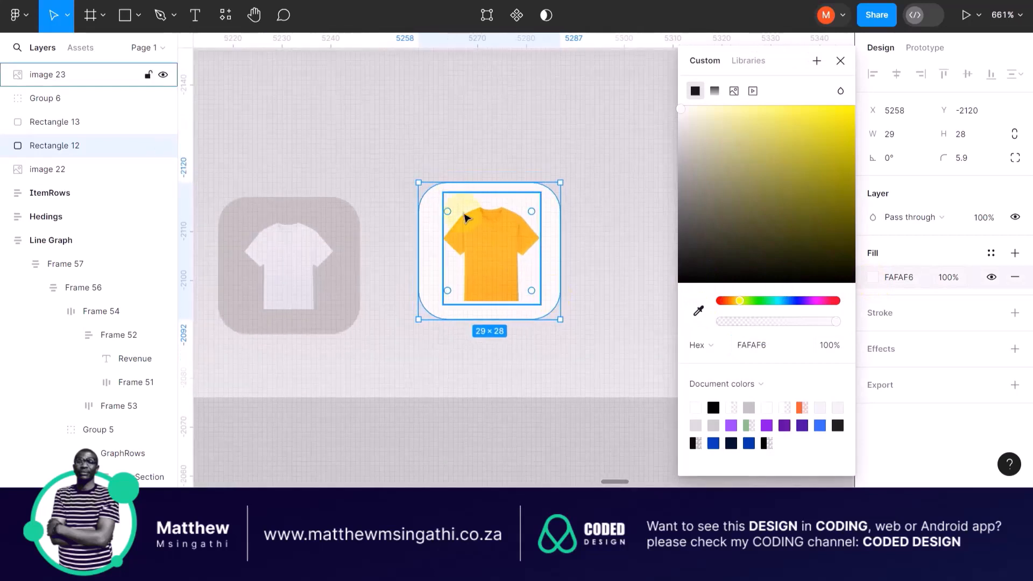
Group the yellow T-shirt image with its square and move the group next to the white T-shirt tile at about X 5250, Y -2117
left_click(496, 231)
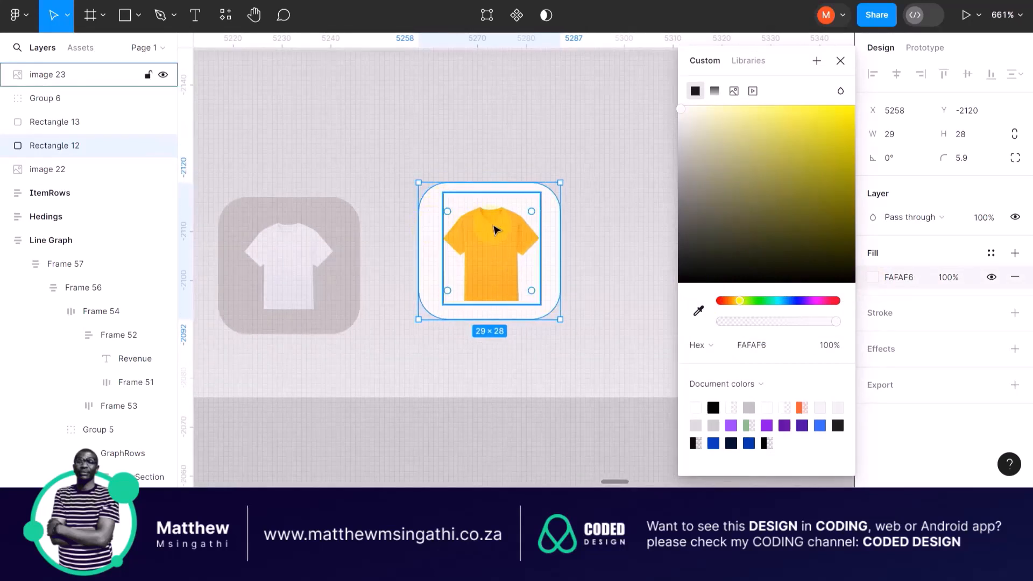
left_click(428, 248, "shift")
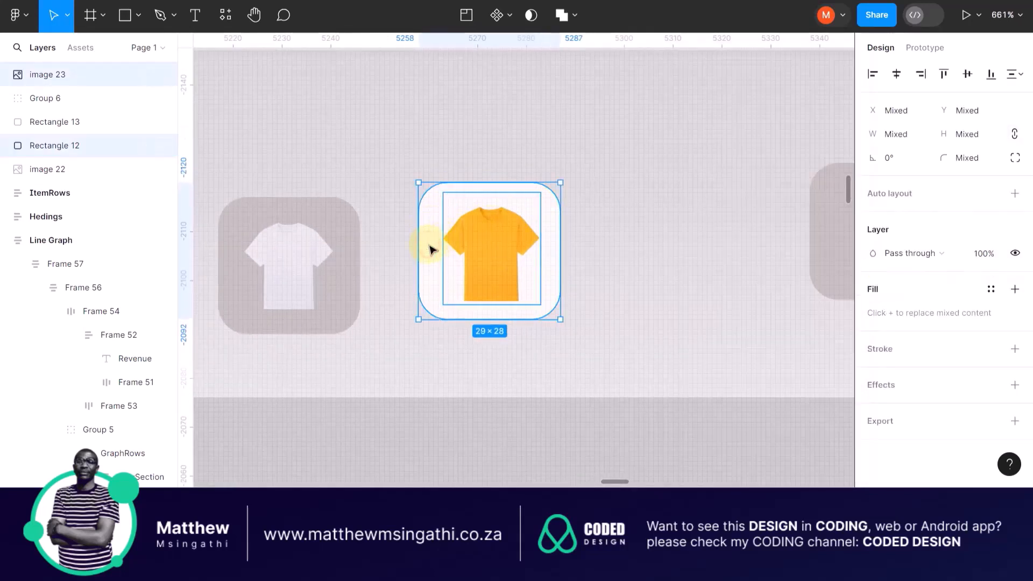
key("ctrl+g")
left_click_drag(531, 249, 494, 265)
scroll(493, 265, "down", 5)
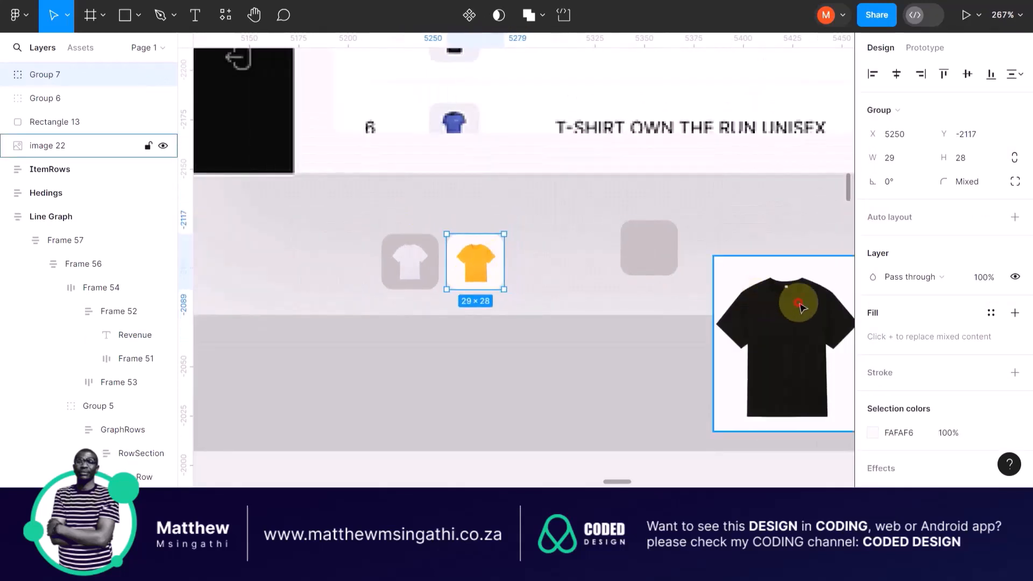
Scale the black T-shirt image down to about 35 by 42 and place it between the yellow tile and the empty square
left_click(682, 299)
scroll(682, 298, "up", 3)
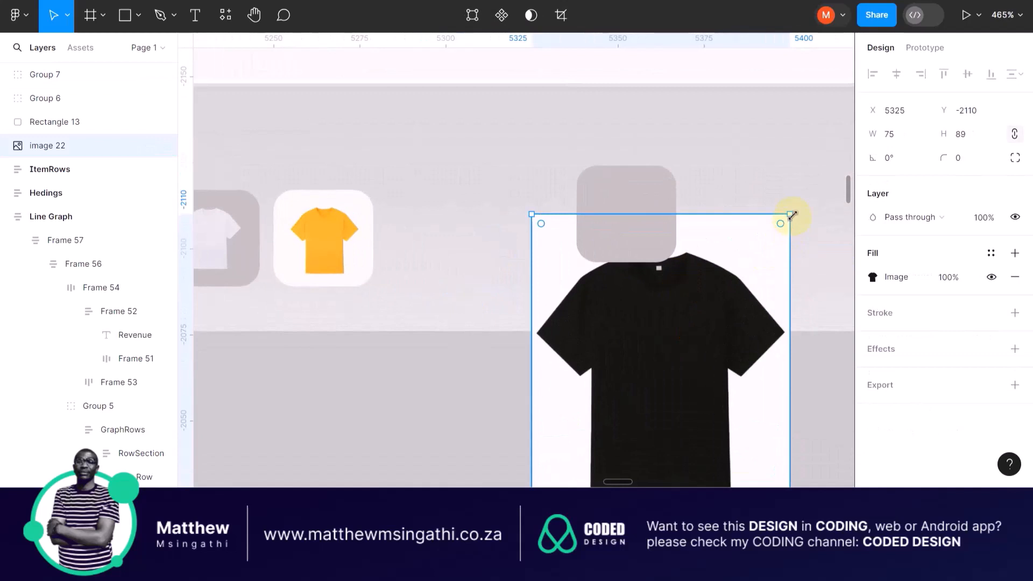
left_click_drag(792, 215, 530, 195)
left_click_drag(564, 163, 496, 265)
key("ctrl+z")
key("ctrl+z")
key("ctrl+z")
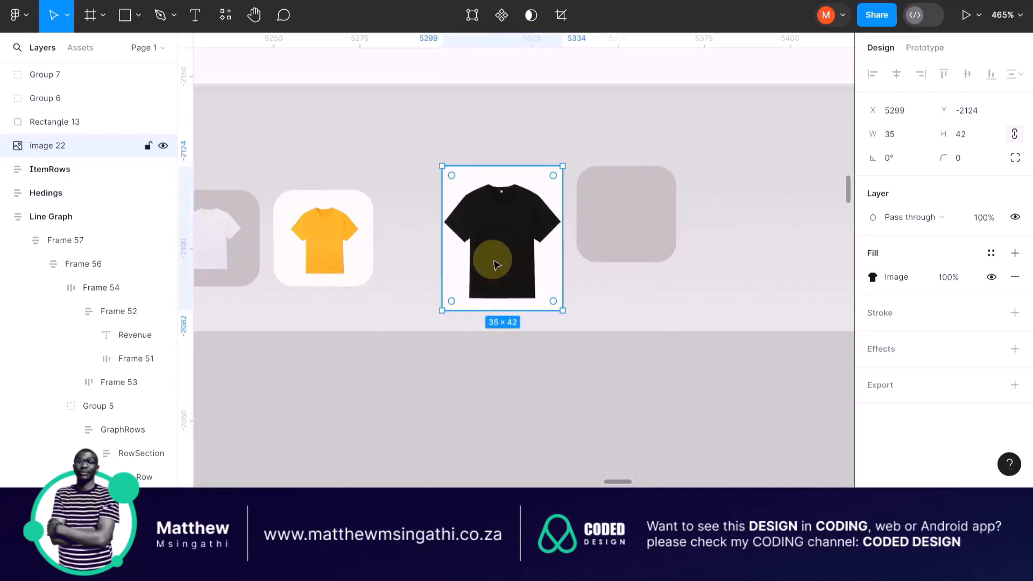
Scale the black T-shirt image down to about 16 by 19 and move the empty rounded square closer to the yellow tile
left_click_drag(563, 163, 497, 246)
left_click_drag(604, 226, 450, 205)
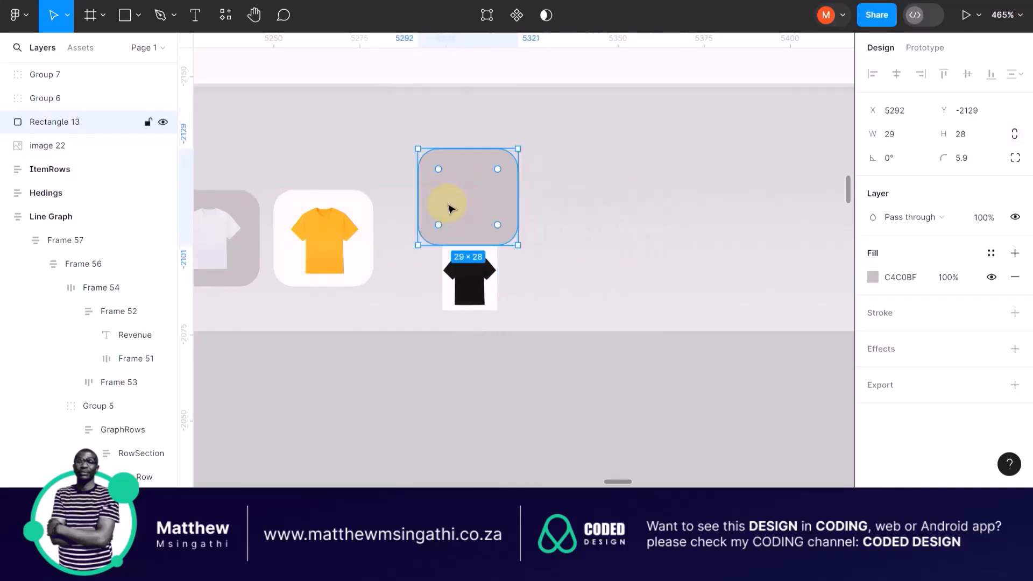
scroll(457, 207, "up", 3)
Bring the black T-shirt image to the front and place it on the third rounded square
left_click_drag(480, 308, 499, 340)
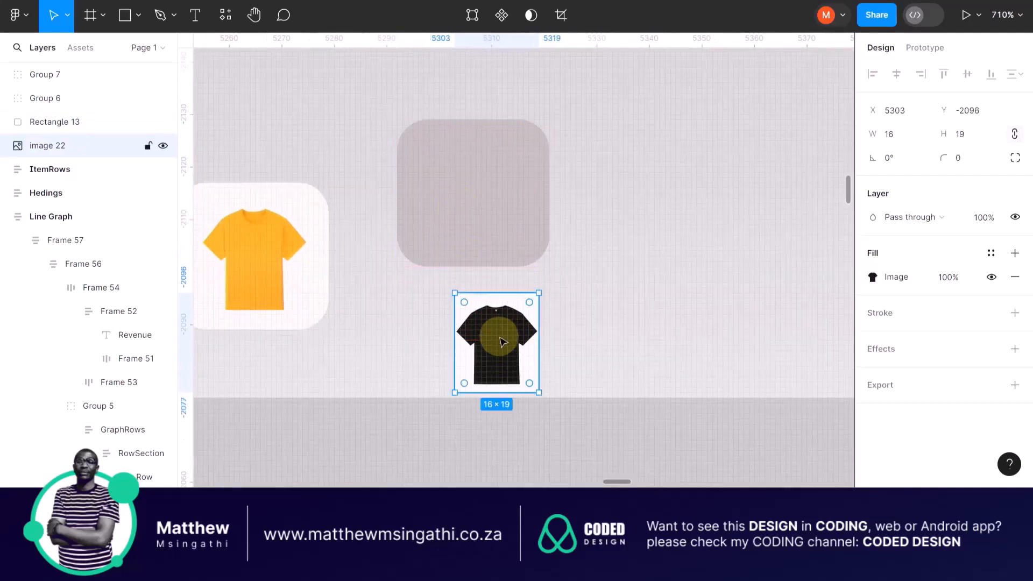
right_click(499, 340)
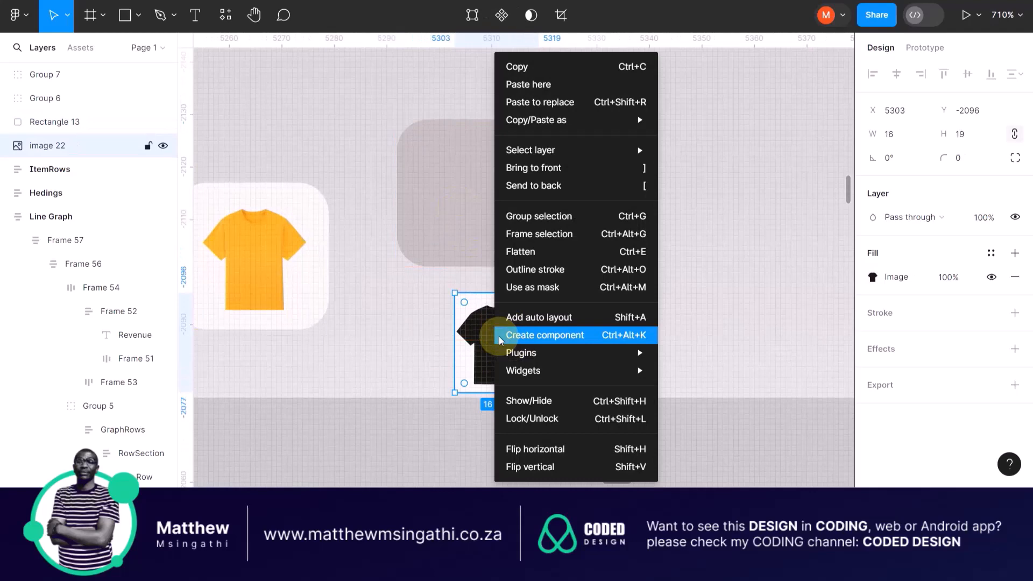
left_click(602, 168)
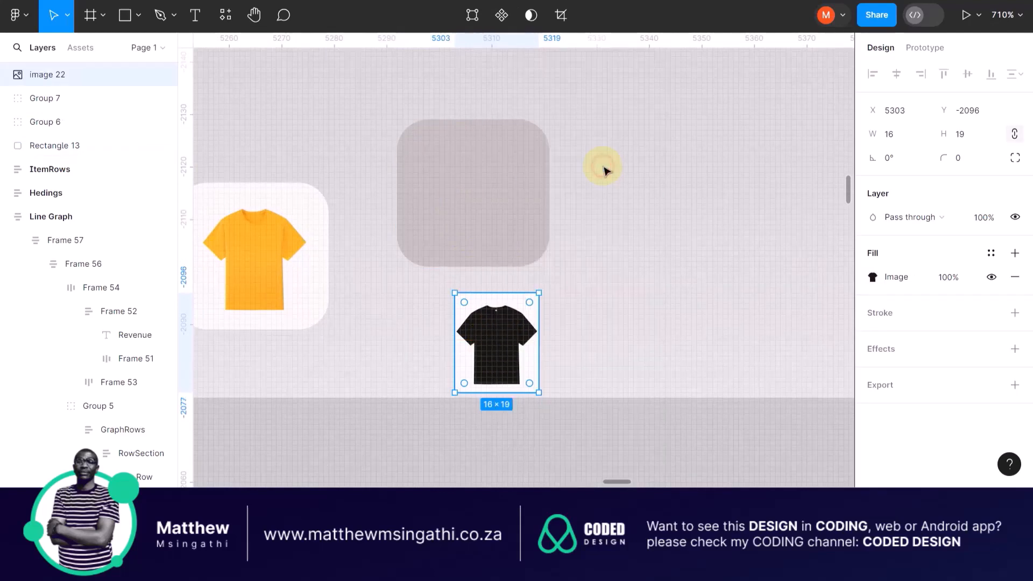
left_click_drag(489, 337, 481, 200)
scroll(479, 172, "up", 3)
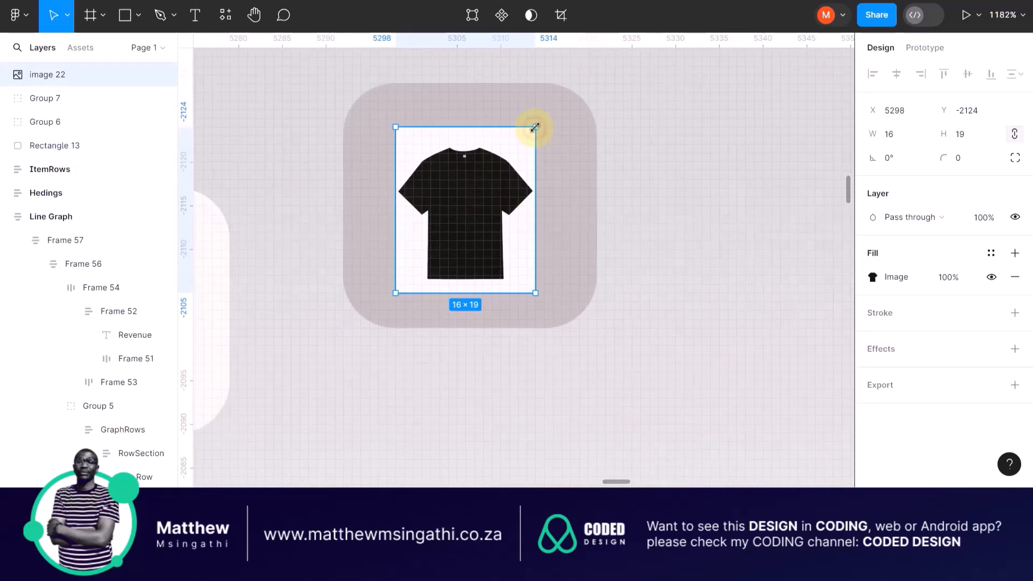
Scale the black T-shirt image up to about 19 by 23 and centre it on the third rounded square
left_click_drag(535, 127, 562, 92)
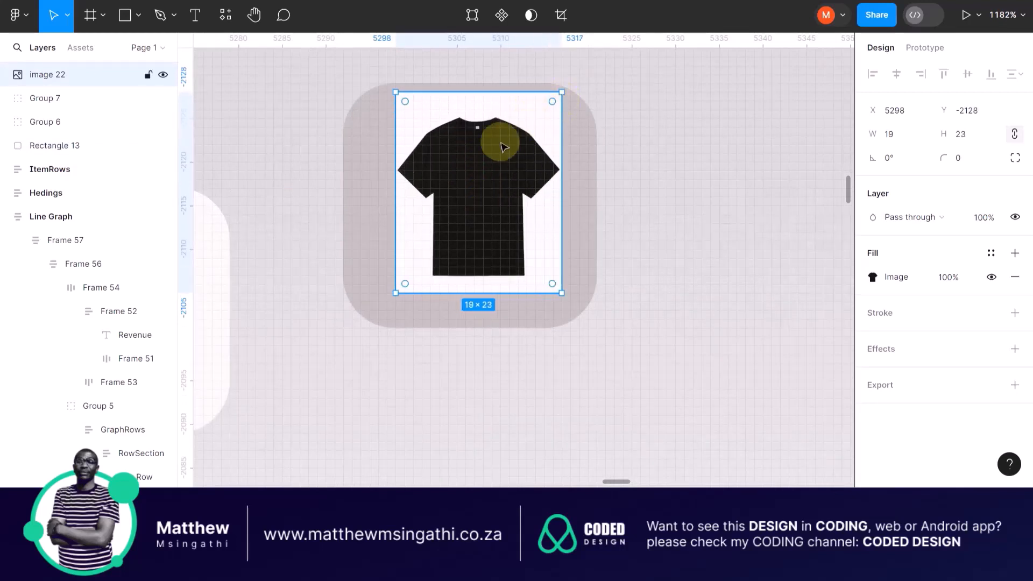
left_click_drag(501, 145, 493, 163)
Fill the third rounded square with the off-white FAFAF8 sampled from the black T-shirt image's background
left_click(380, 92)
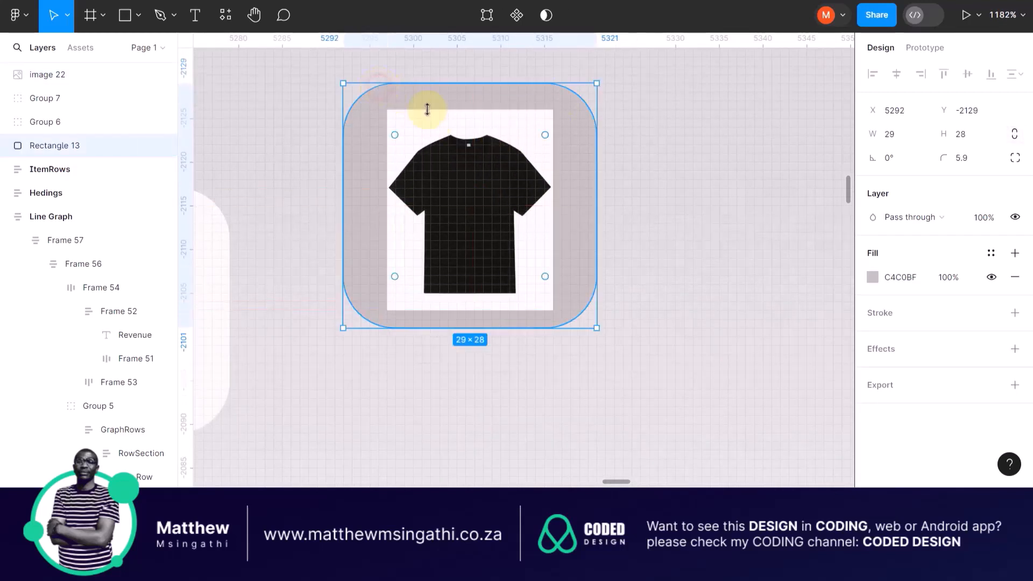
left_click(877, 279)
left_click(699, 312)
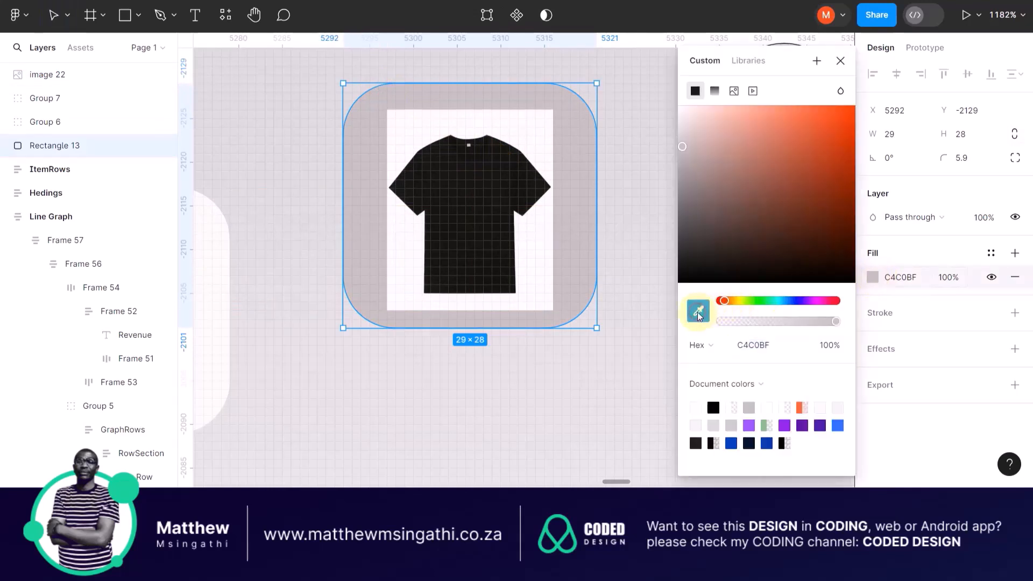
left_click(543, 292)
left_click(526, 334)
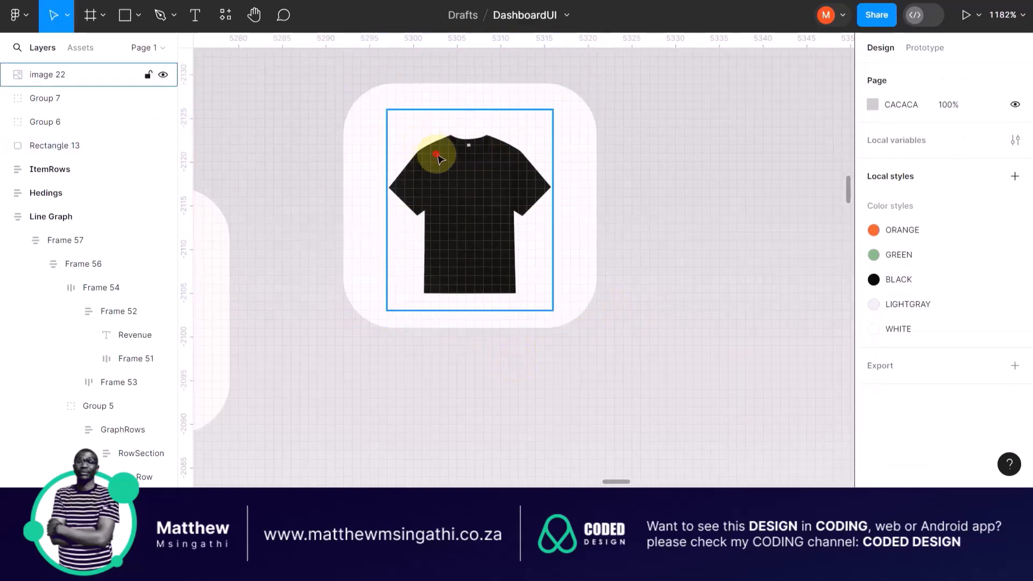
Group the black T-shirt image with its rounded square
left_click(425, 158)
left_click(366, 173, "shift")
key("ctrl+g")
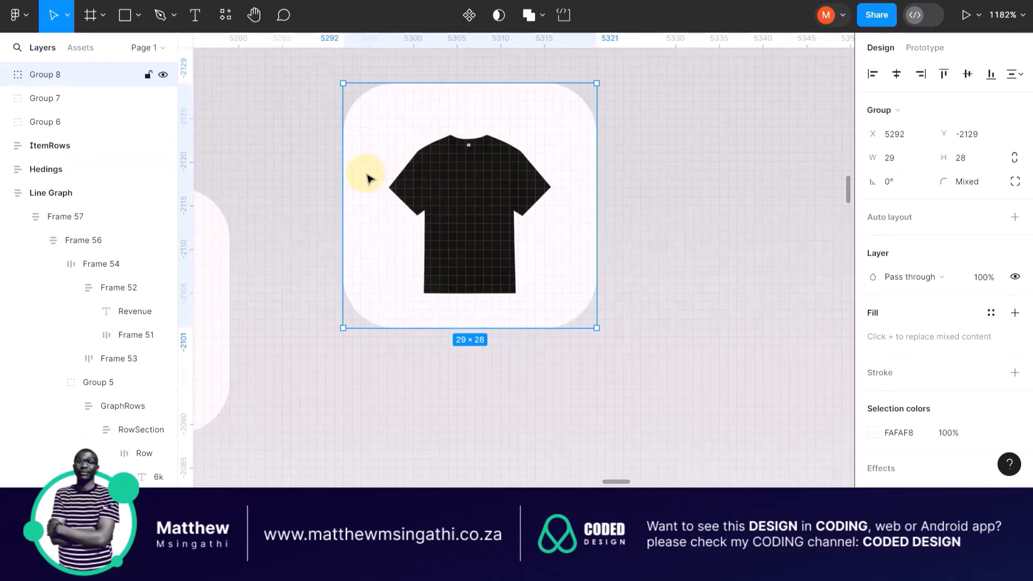
Move the black T-shirt tile up to the reference table's second product row, at about X 5250, Y -2368
scroll(366, 173, "down", 5)
scroll(300, 192, "left", 2)
scroll(300, 192, "up", 2)
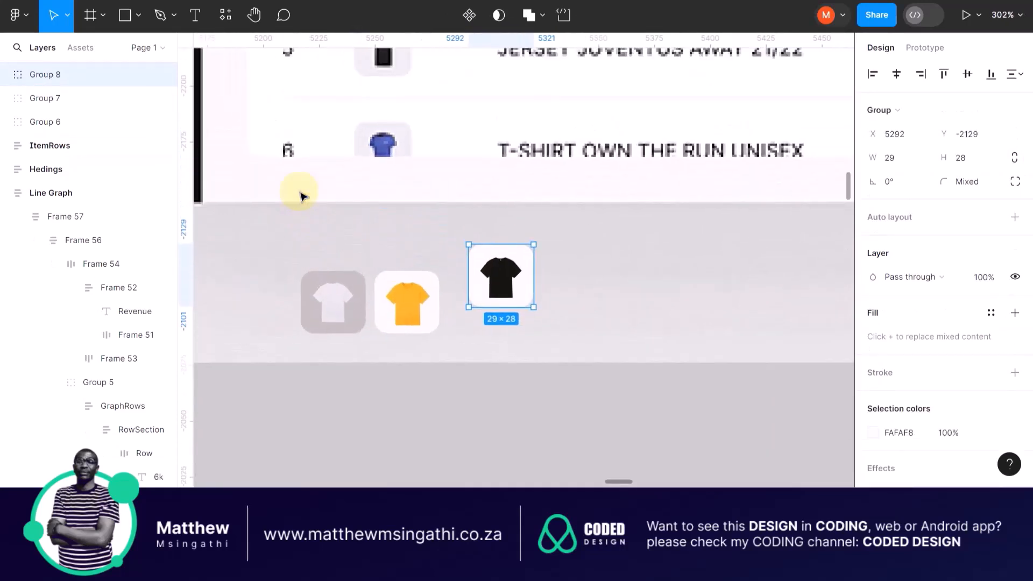
scroll(300, 193, "up", 2)
scroll(386, 195, "down", 3)
scroll(386, 195, "up", 4)
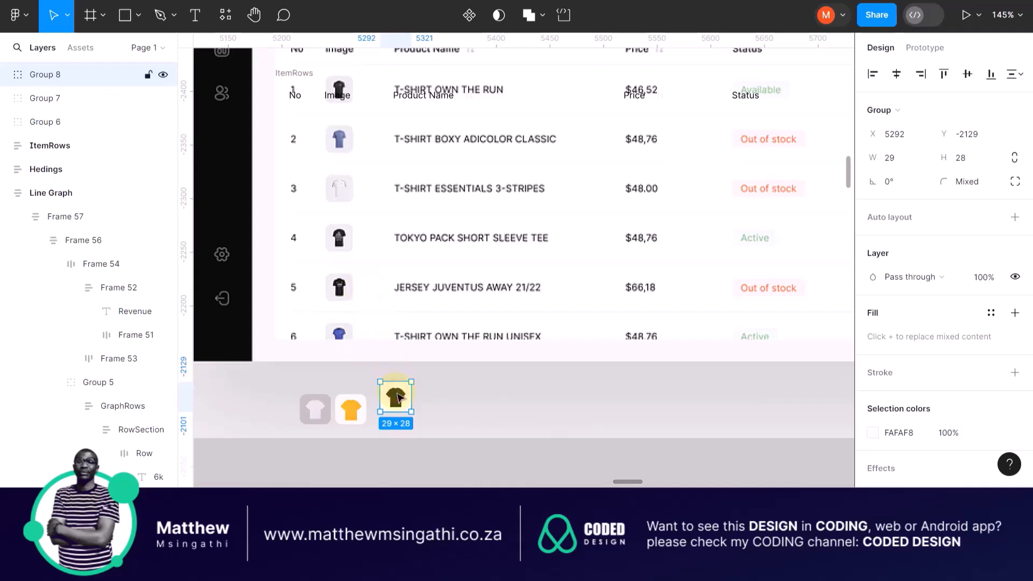
left_click_drag(399, 398, 351, 140)
scroll(318, 83, "up", 6)
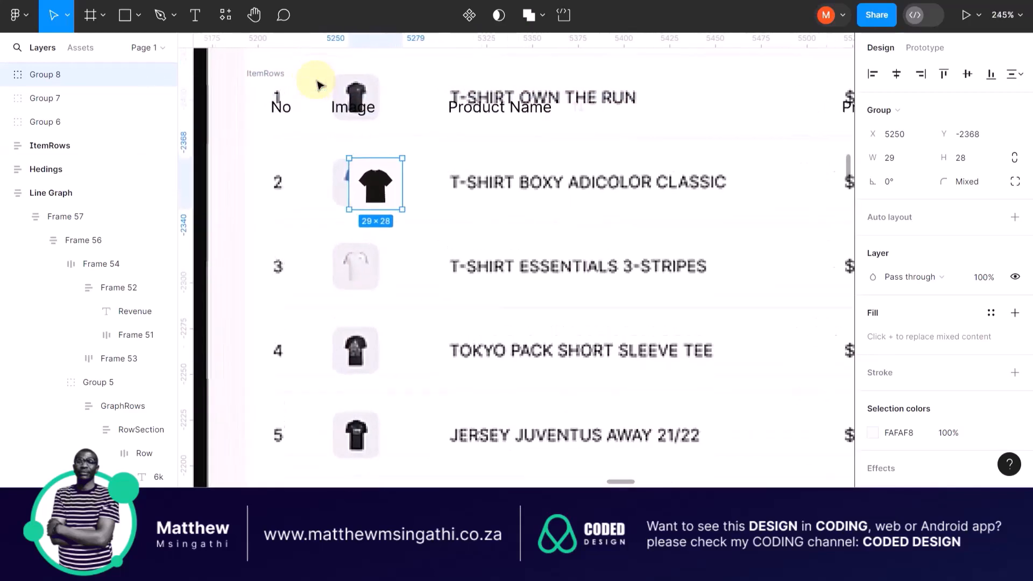
Place the black T-shirt tile in the item row between the No and Image texts, and delete the Image text
scroll(317, 83, "up", 1)
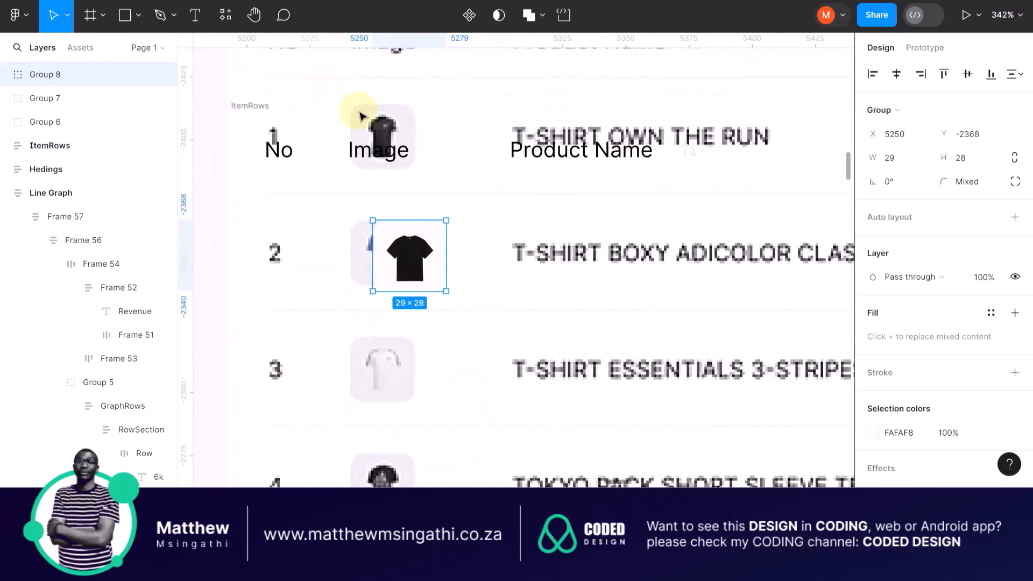
scroll(396, 196, "up", 4)
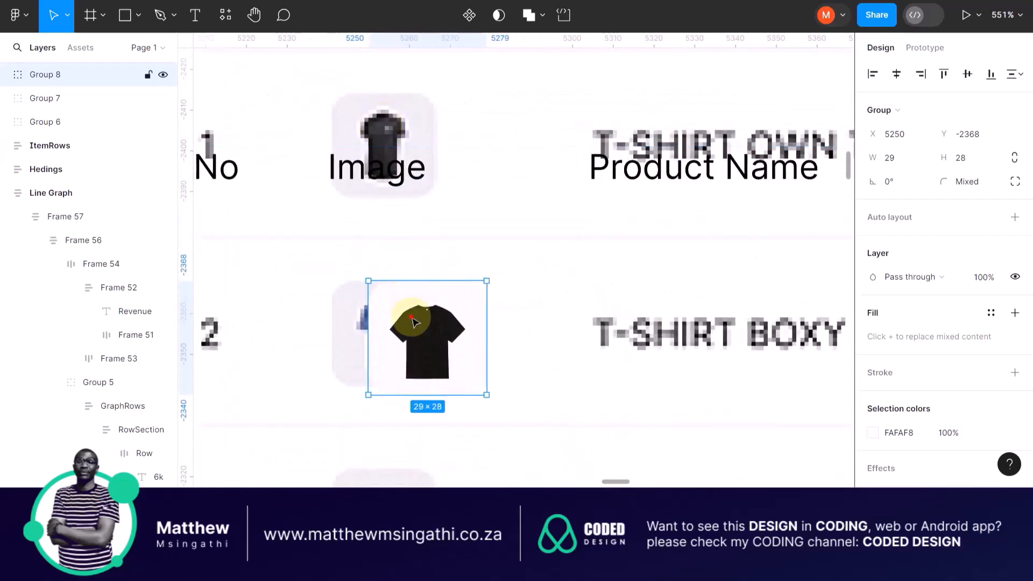
left_click_drag(413, 322, 395, 164)
left_click_drag(391, 170, 351, 174)
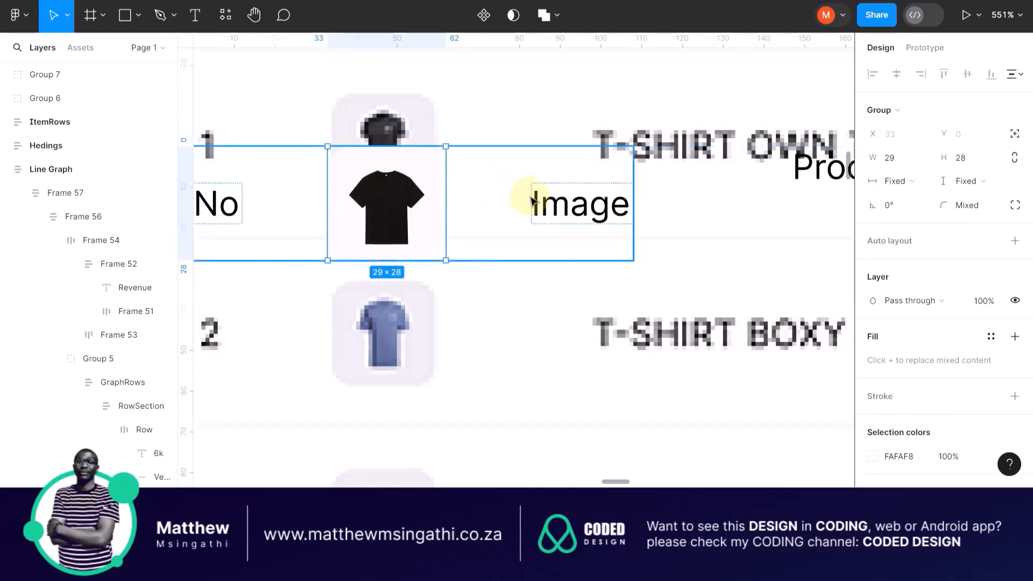
left_click(565, 205)
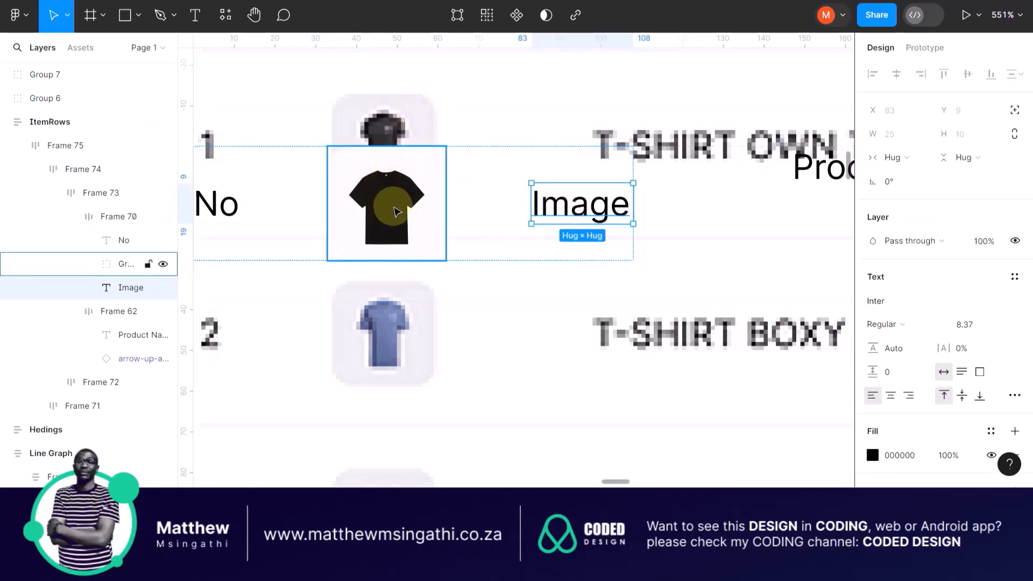
key("Delete")
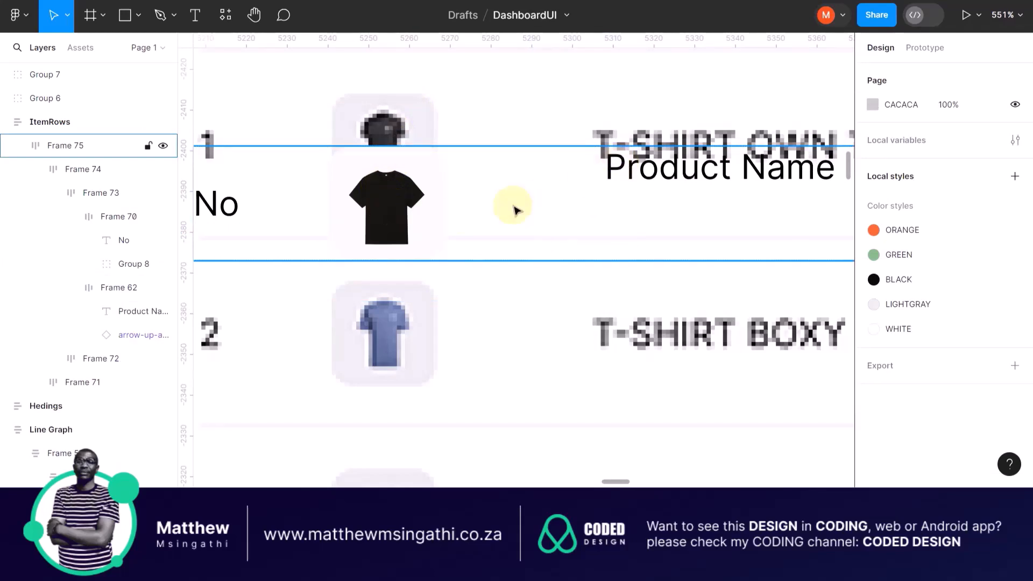
Move the ItemRows frame up over the reference's first product row, to about X 5194, Y -2423
scroll(521, 253, "down", 2)
scroll(522, 252, "down", 3)
scroll(411, 214, "up", 5)
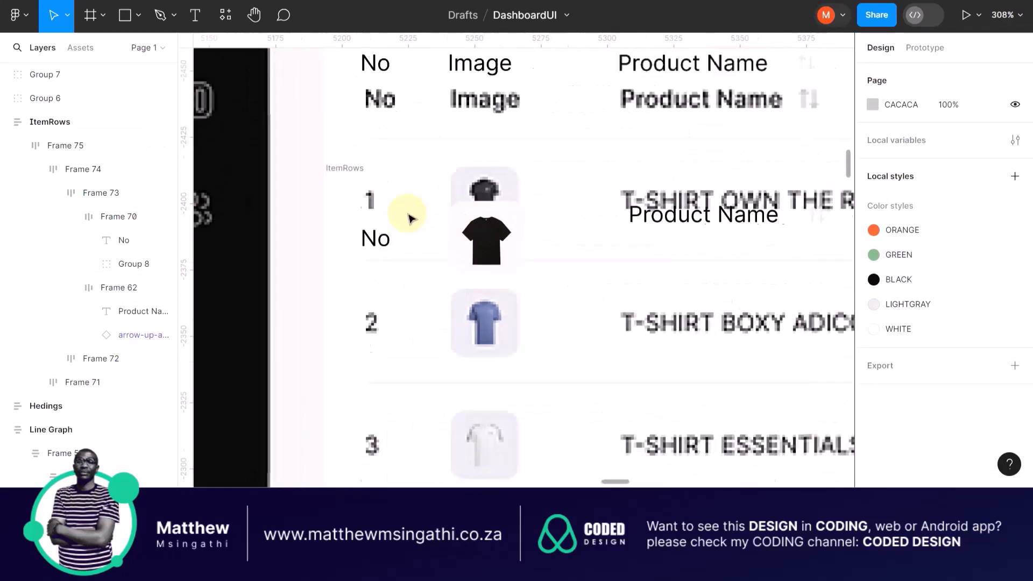
left_click(365, 259)
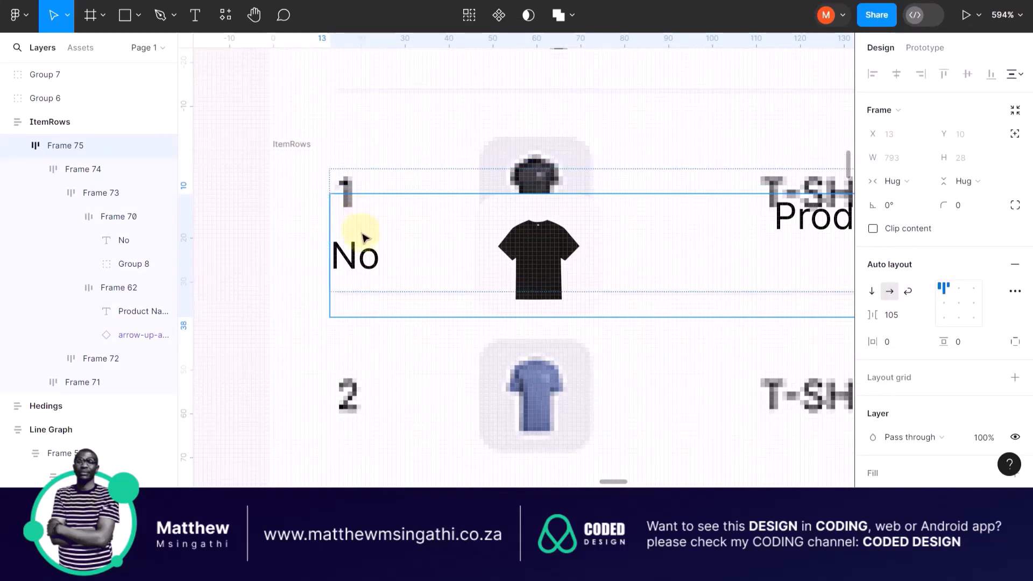
left_click_drag(294, 146, 288, 88)
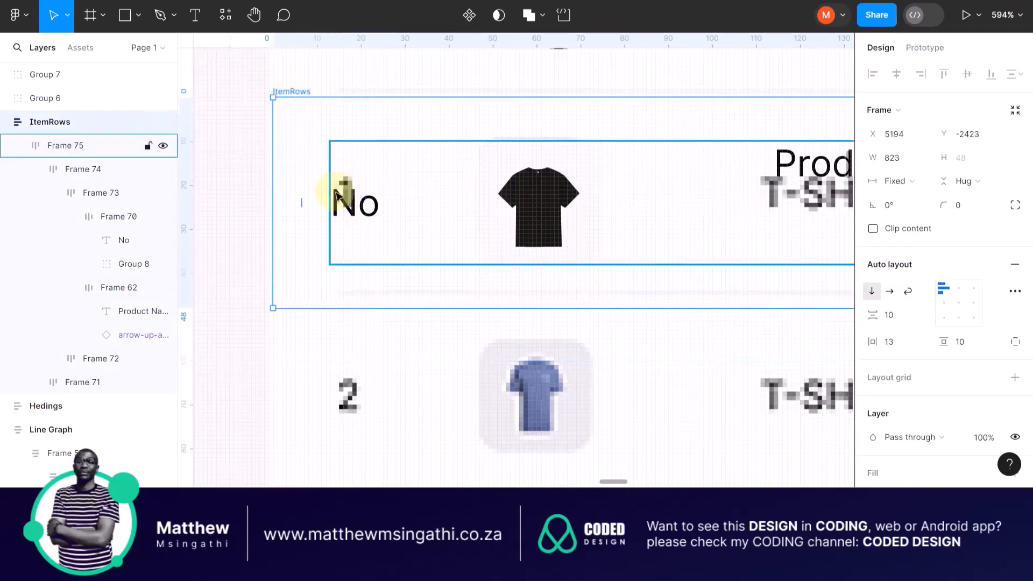
Delete the sort arrows icon beside the Product Name text in the item row
scroll(508, 191, "down", 5)
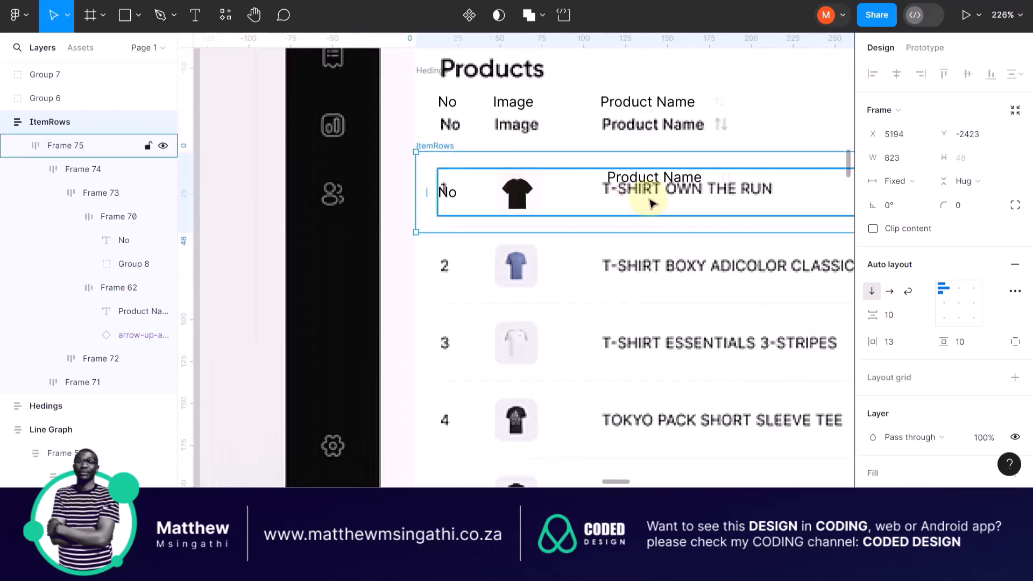
scroll(684, 199, "up", 5)
double_click(612, 165)
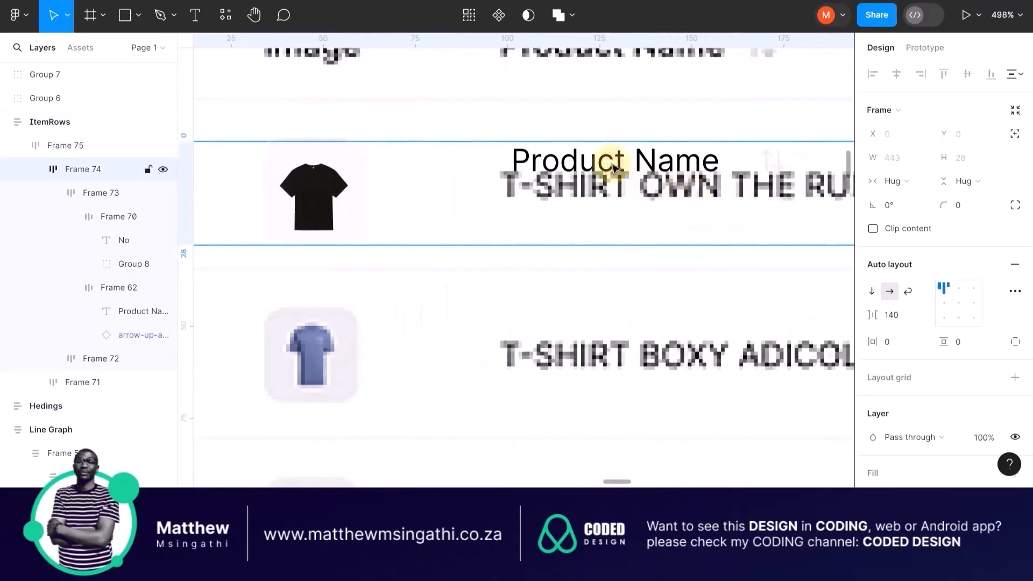
scroll(613, 166, "right", 3)
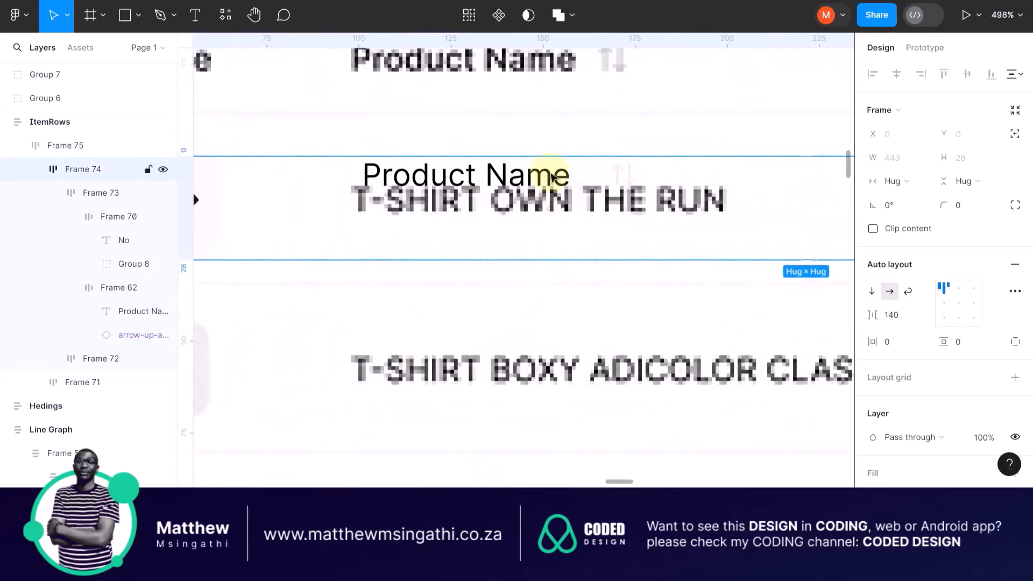
double_click(624, 175)
double_click(624, 175)
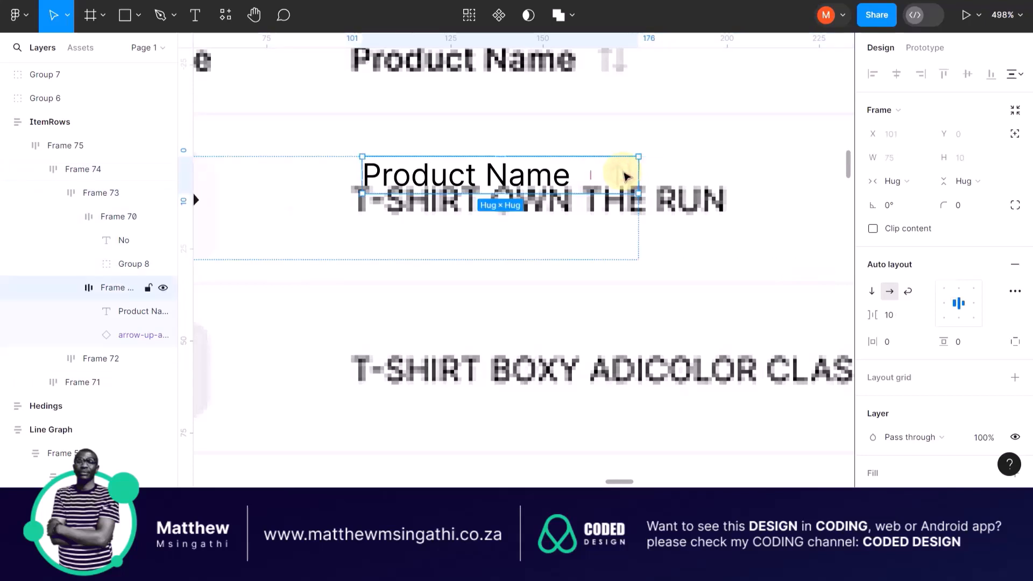
double_click(624, 175)
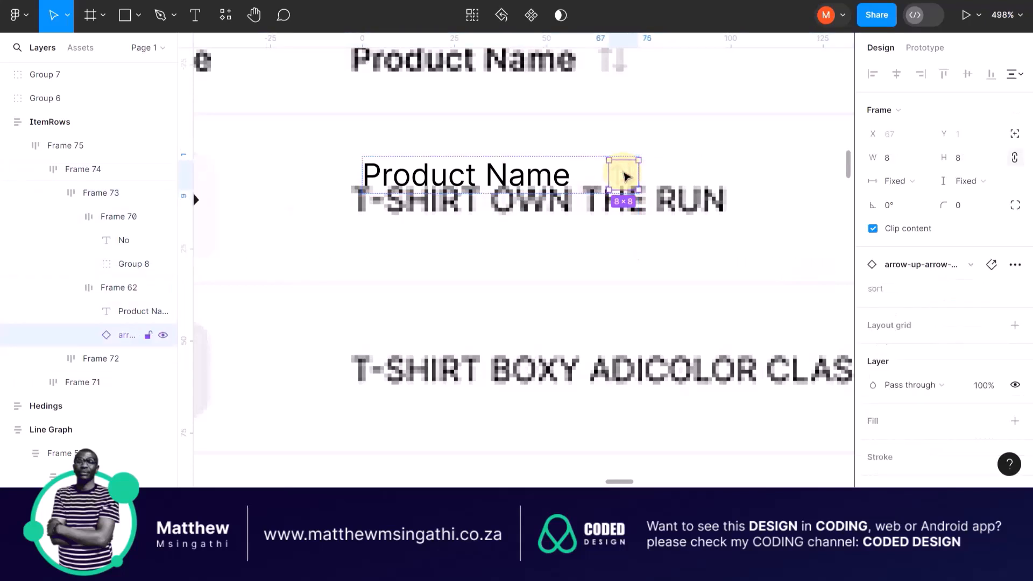
key("Delete")
Replace the item row's Product Name text with "T-SHIRT OWN THE RUN"
left_click(560, 176)
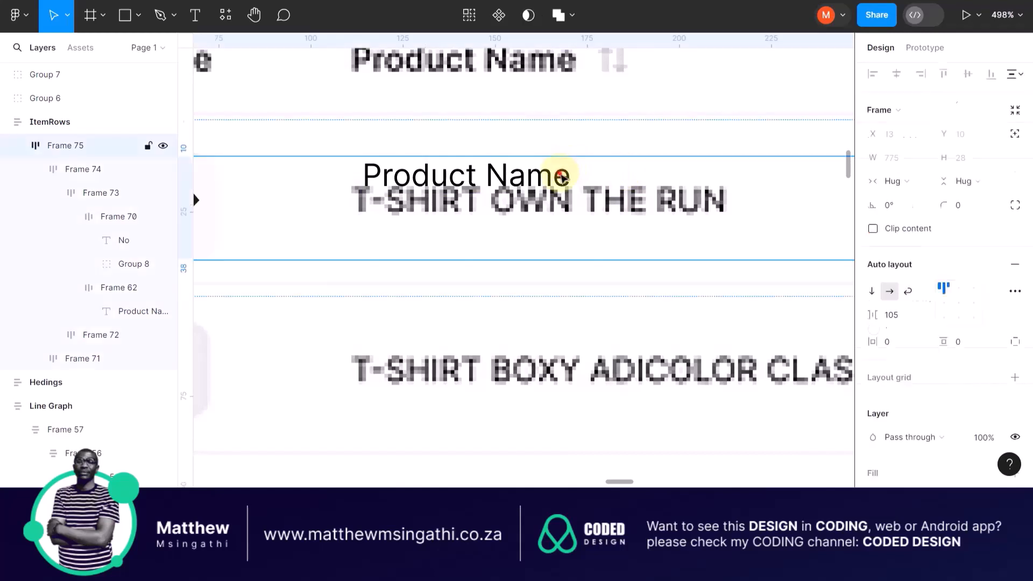
double_click(559, 175)
double_click(554, 178)
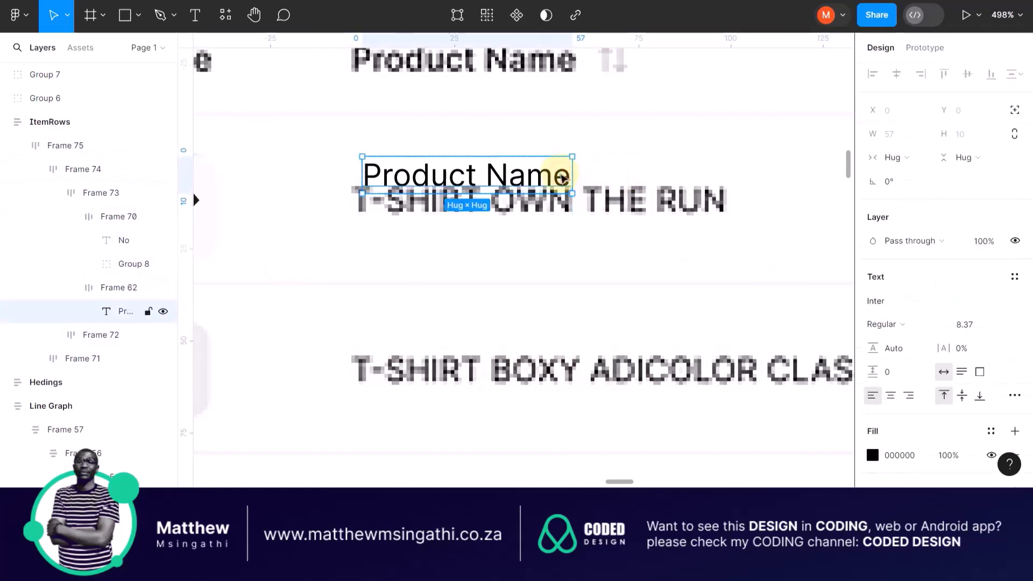
double_click(533, 180)
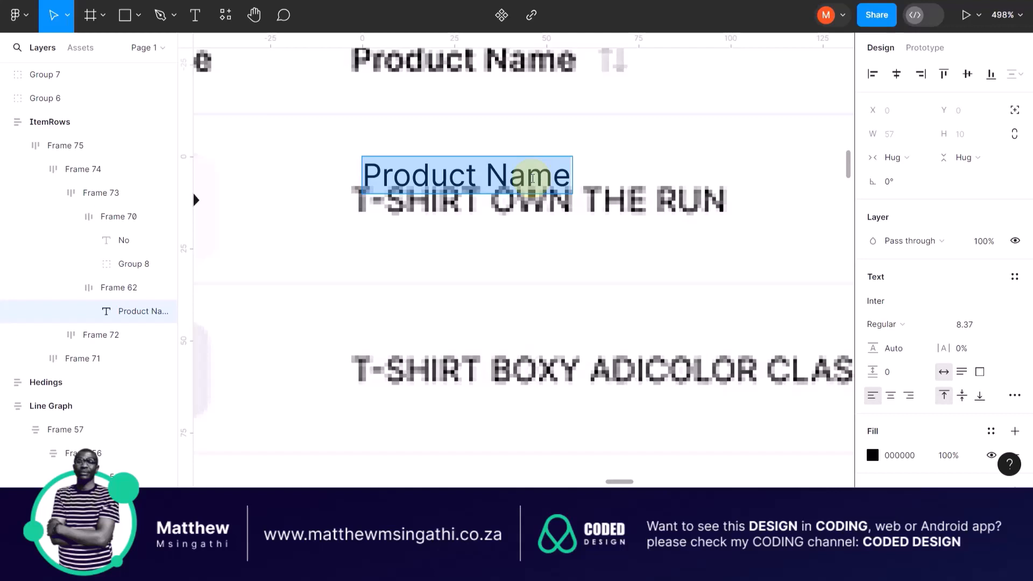
type("T-")
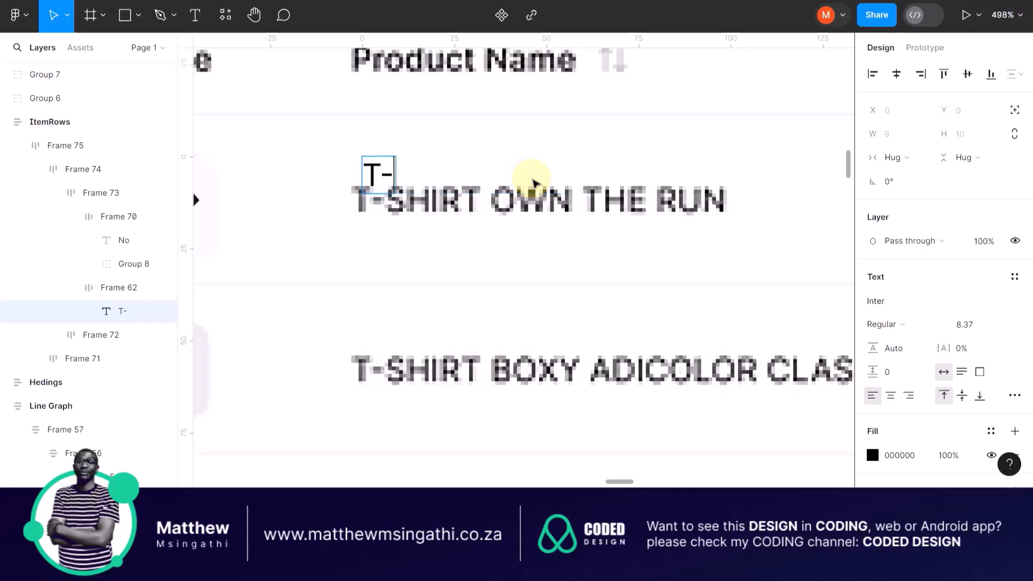
type("SHI")
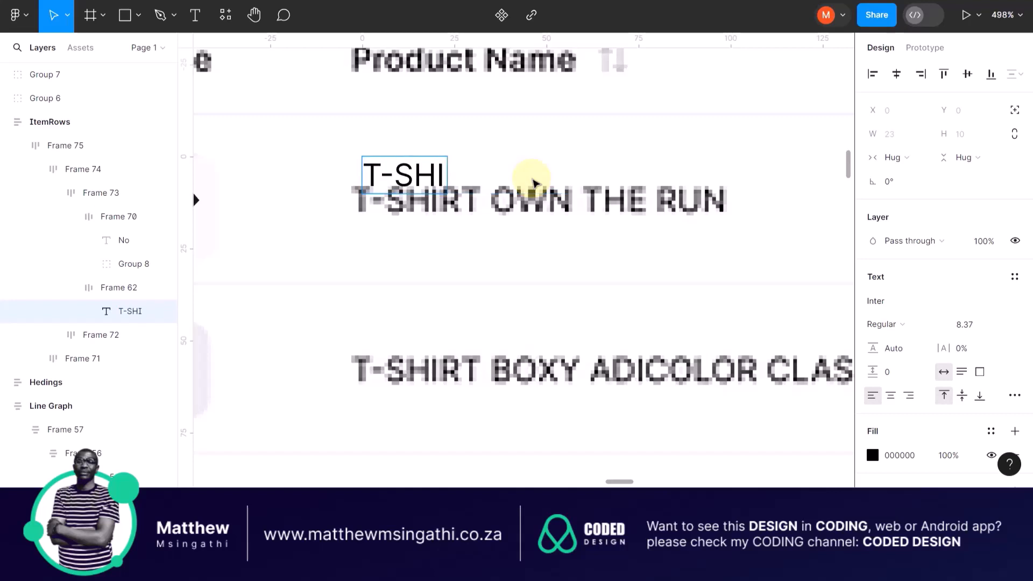
type("RT O")
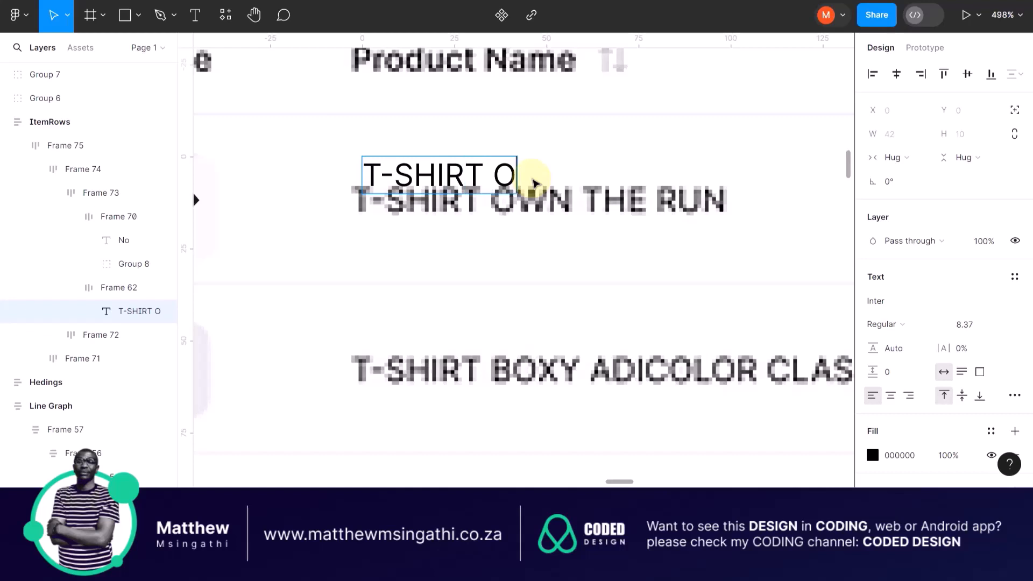
type("WN THE")
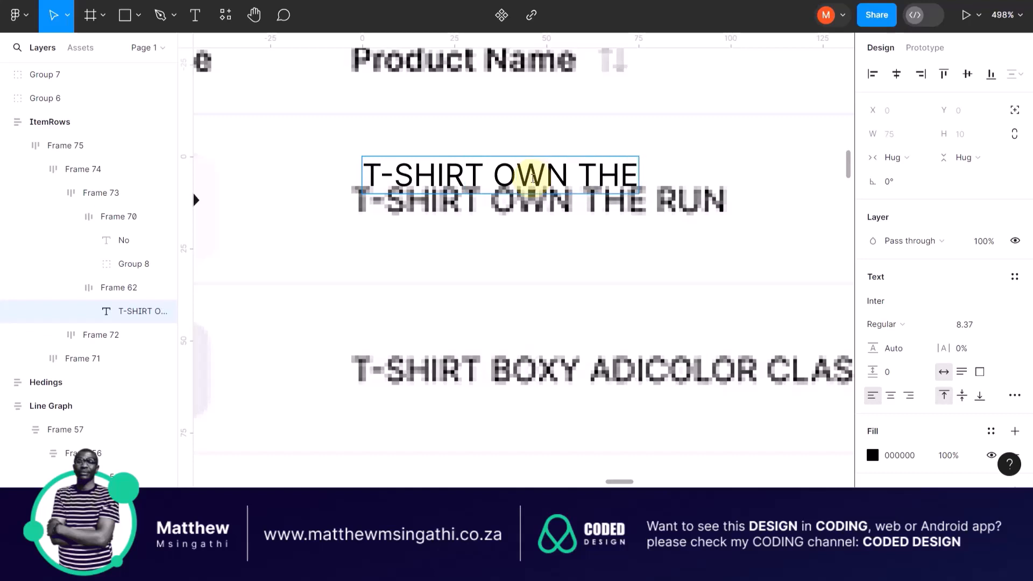
type(" RU")
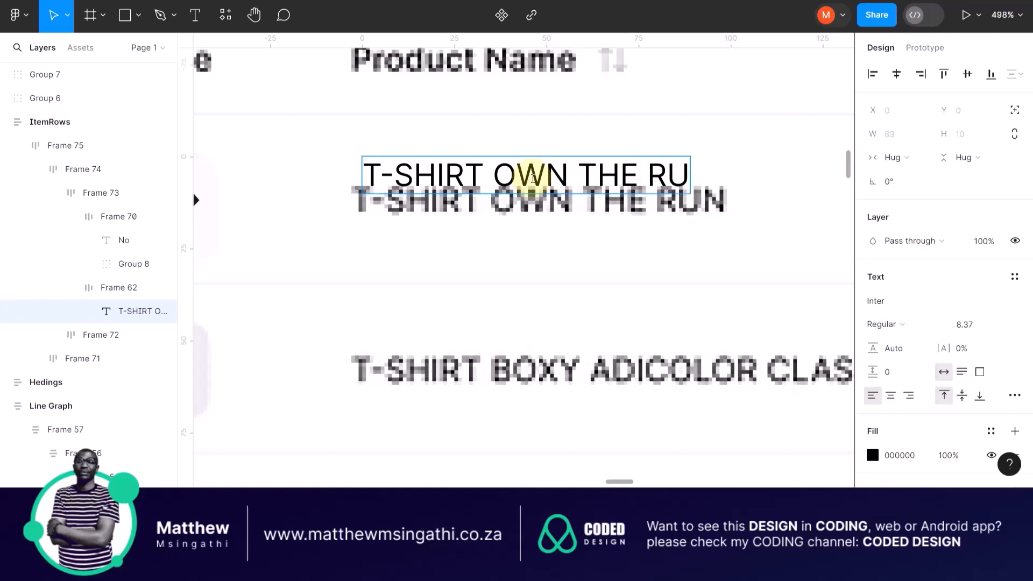
type("N")
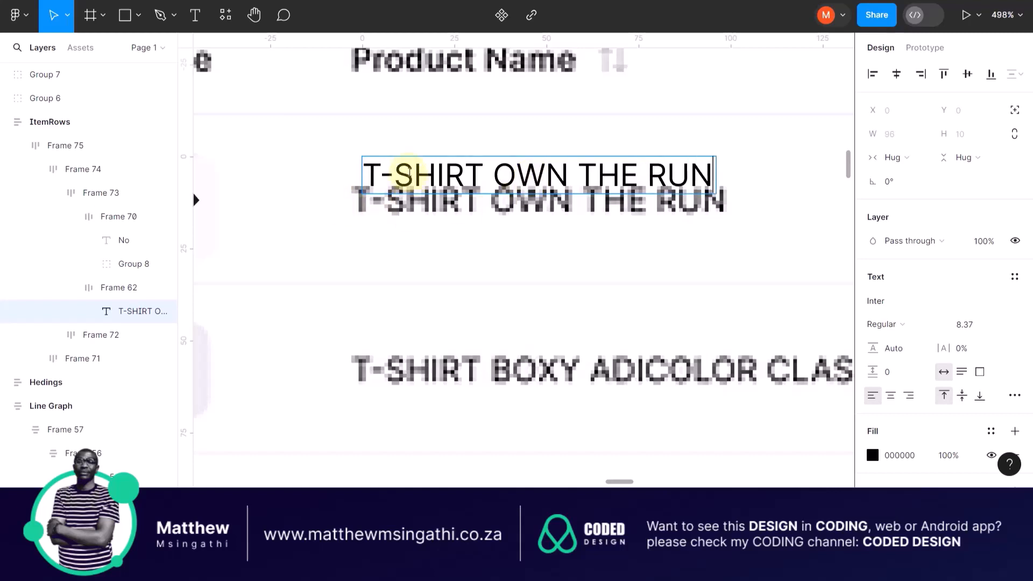
scroll(386, 225, "down", 5)
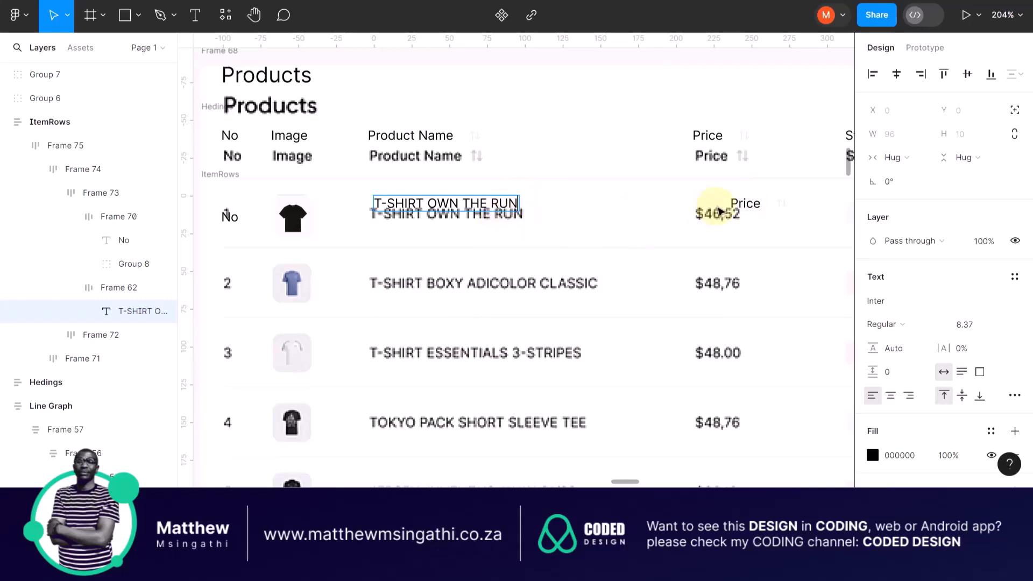
scroll(719, 210, "right", 3)
scroll(613, 211, "up", 3)
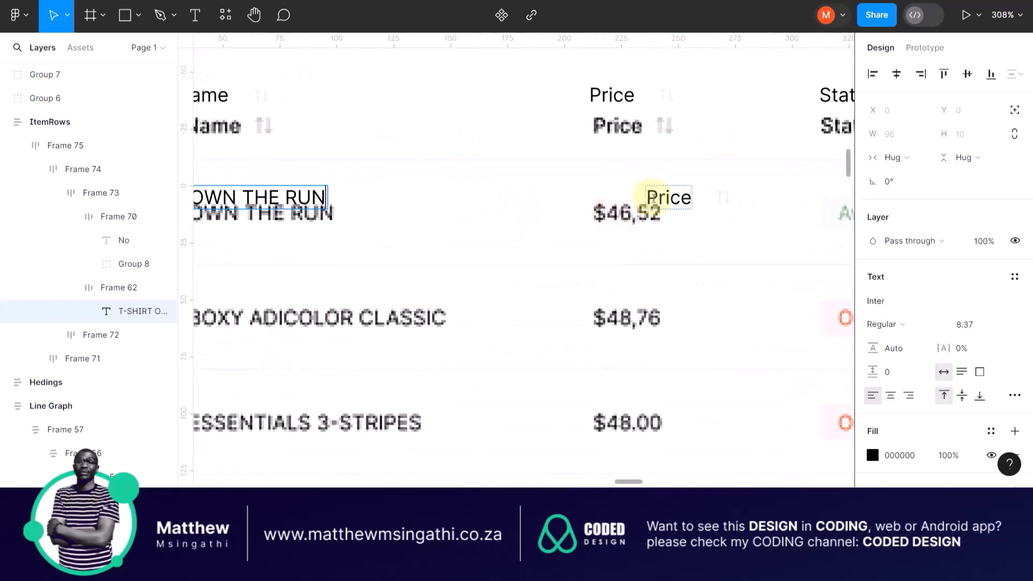
left_click(358, 305)
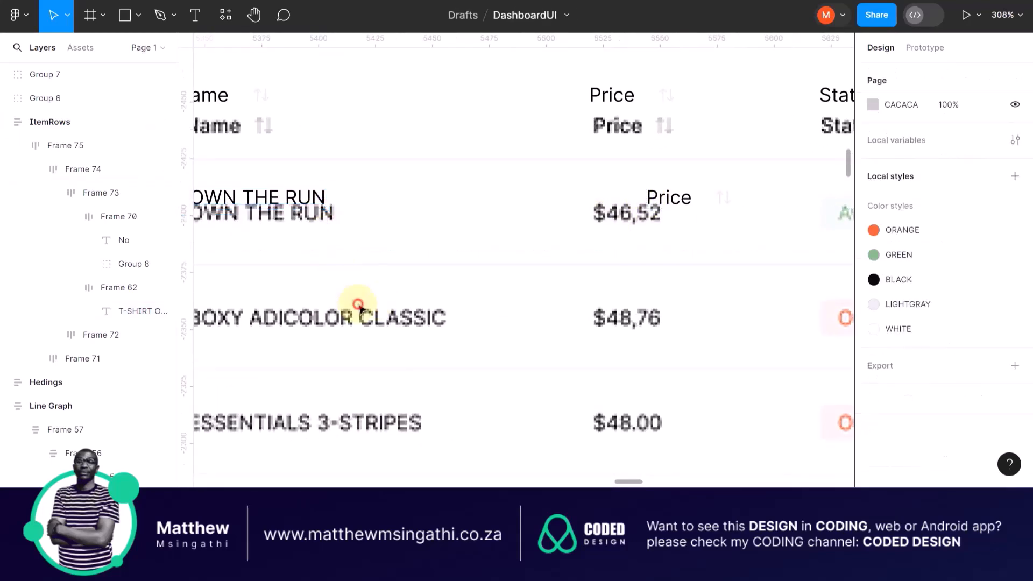
Reduce the auto layout gap between the item row's product name and price groups to 117
left_click(339, 208)
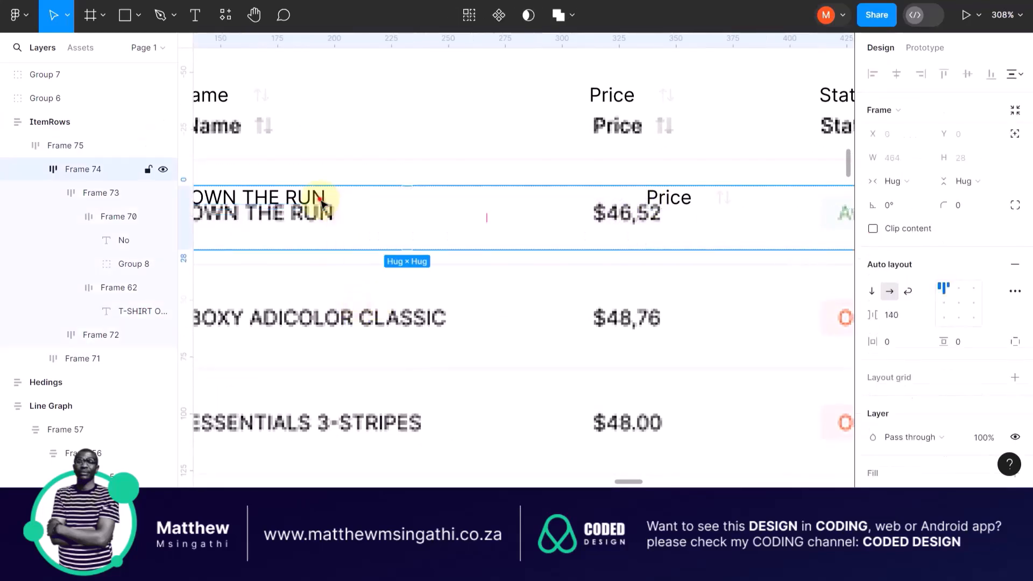
double_click(319, 199)
left_click(372, 325)
left_click(323, 205)
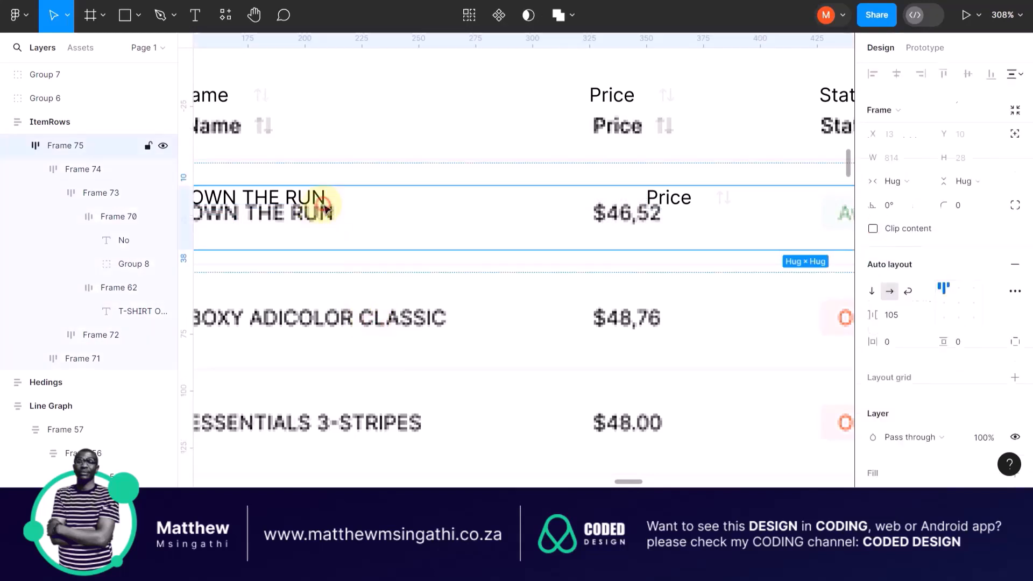
left_click(324, 206)
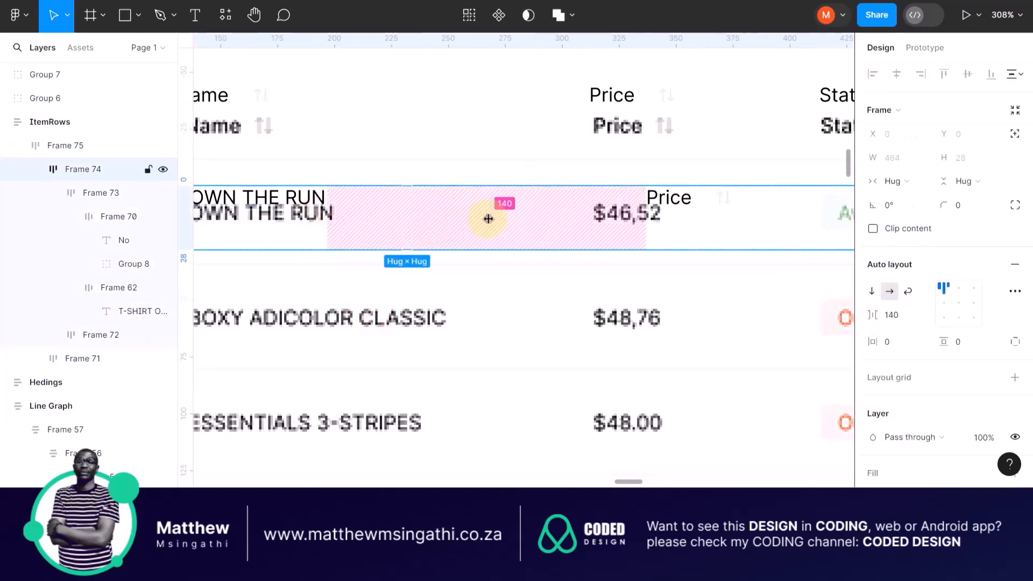
left_click_drag(488, 219, 462, 219)
Delete the sort arrows icon beside the Price text in the item row
scroll(653, 206, "up", 5)
left_click(682, 186)
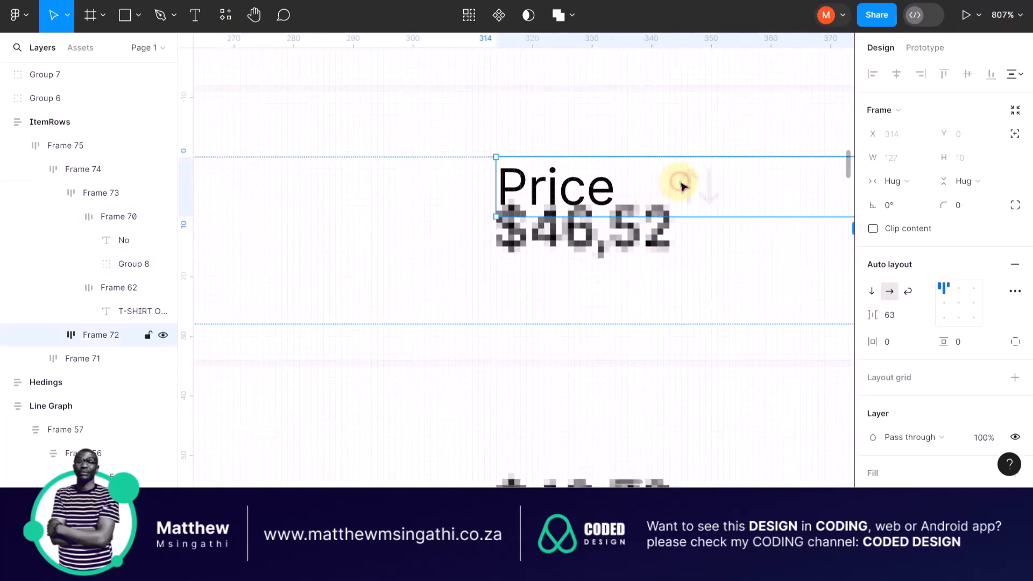
left_click(684, 185)
left_click(687, 185)
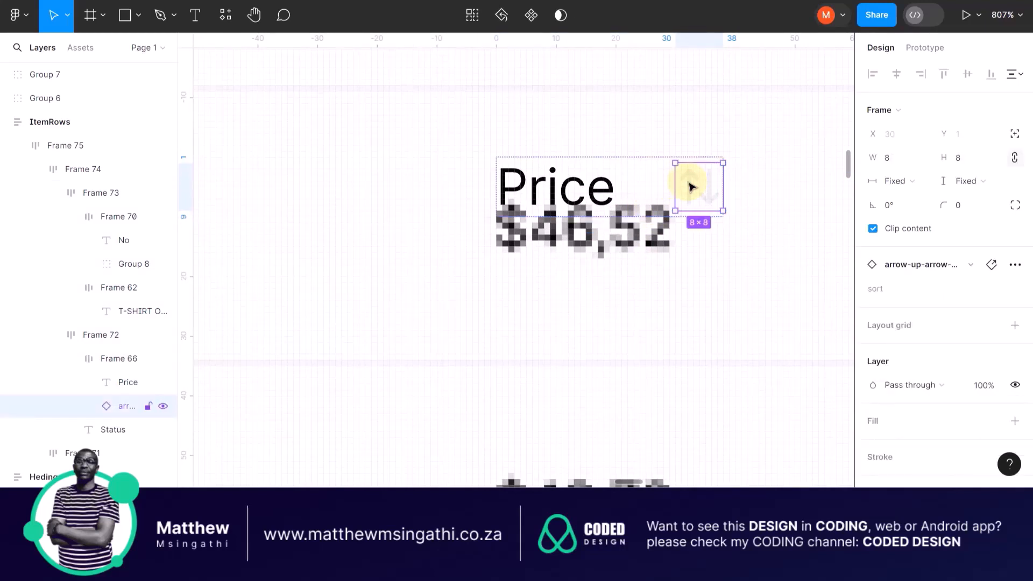
key("Delete")
Replace the item row's Price text with "R45,52"
left_click(572, 192)
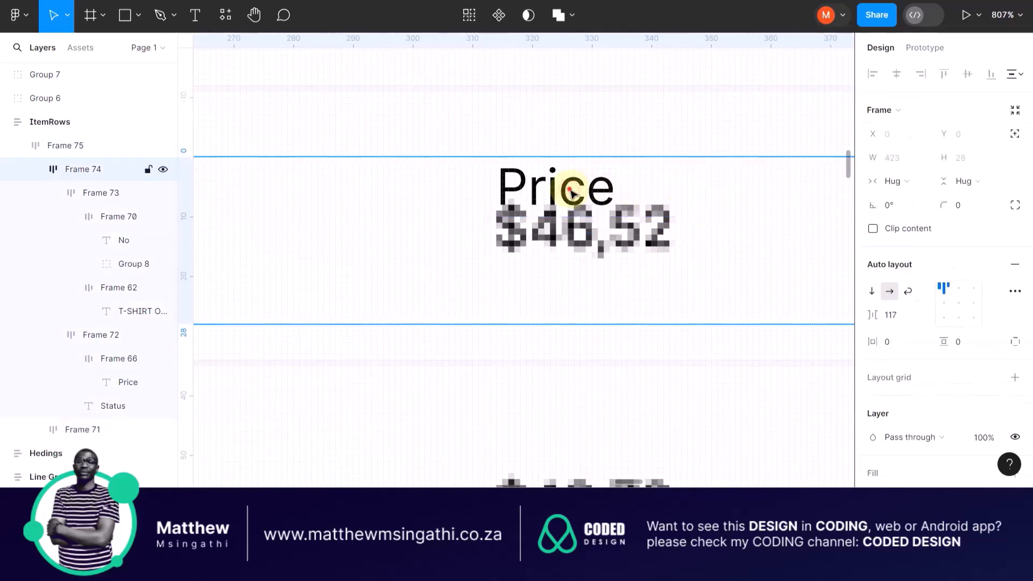
left_click(572, 192)
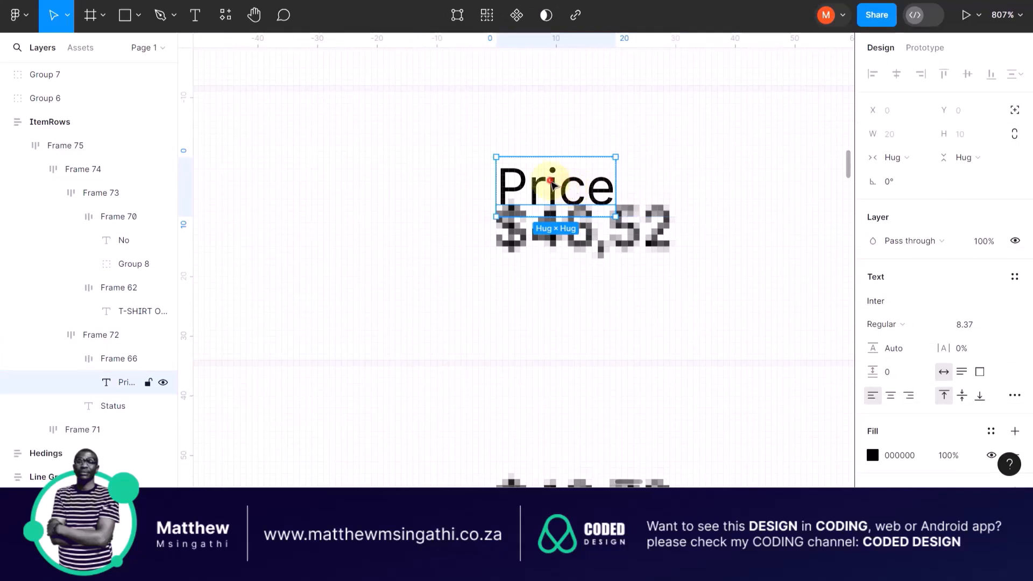
double_click(551, 182)
type("r")
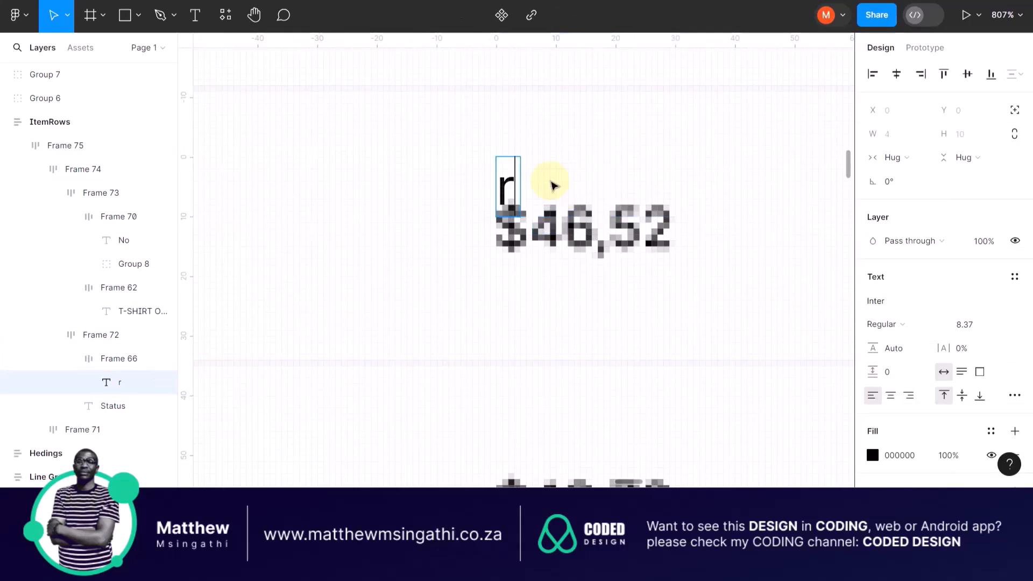
key("BackSpace")
type("r")
key("BackSpace")
type("R")
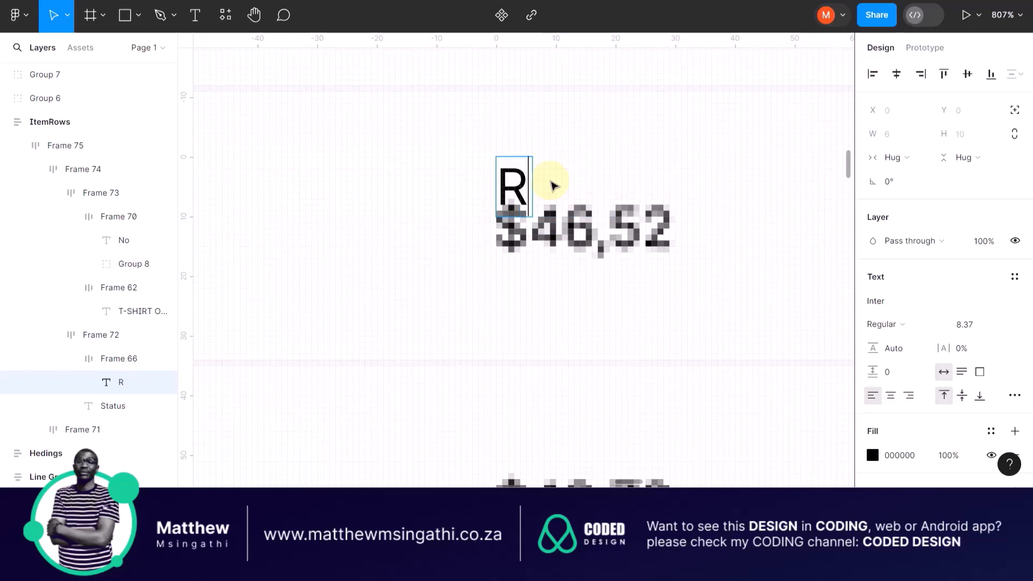
type("45")
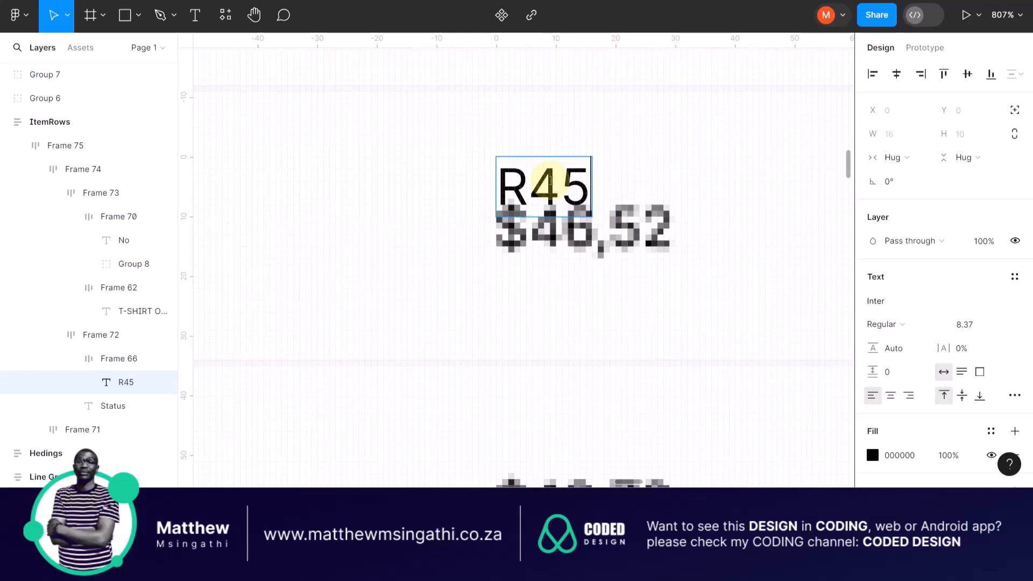
type(",")
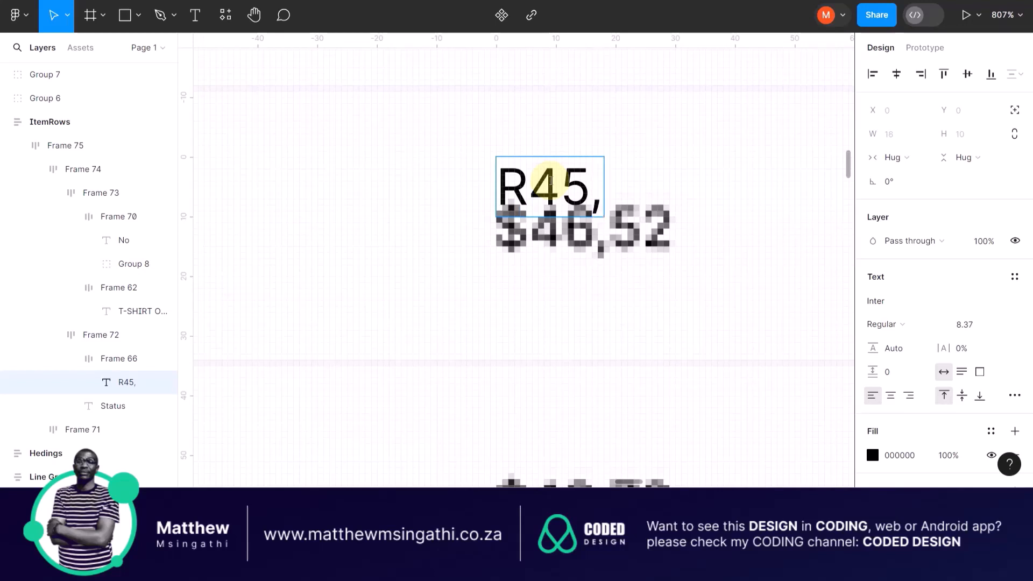
type("5")
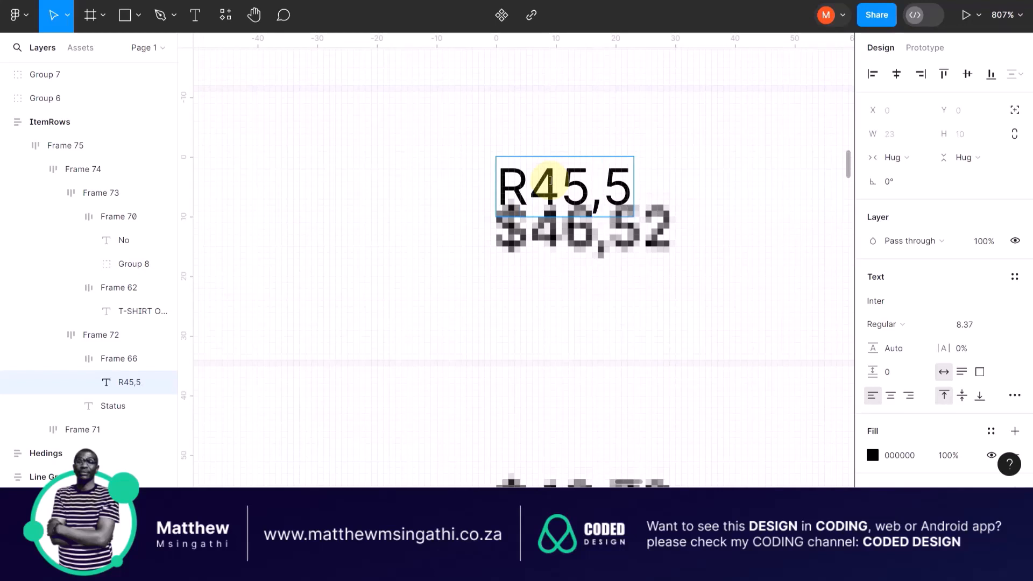
type("2")
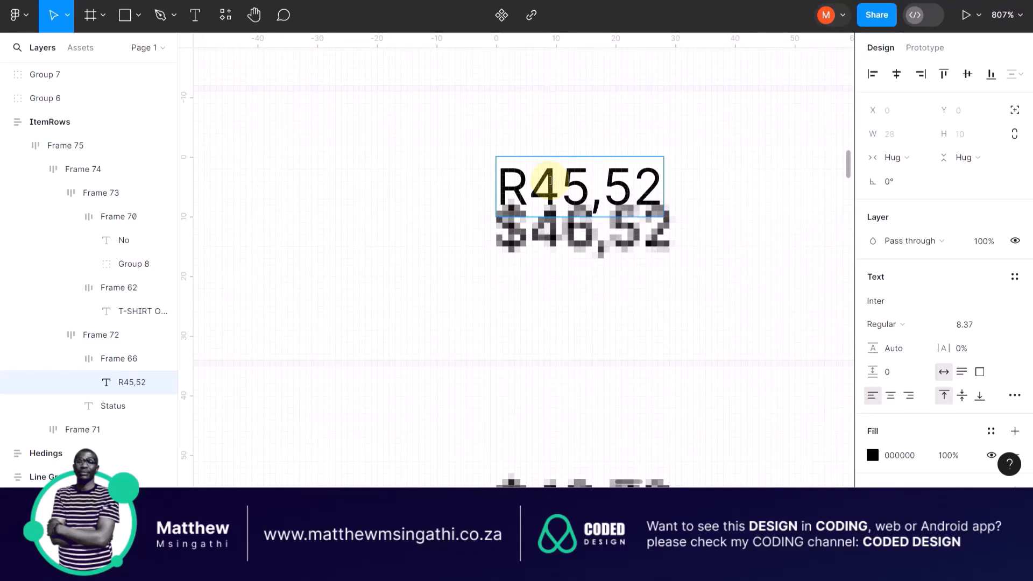
left_click(547, 346)
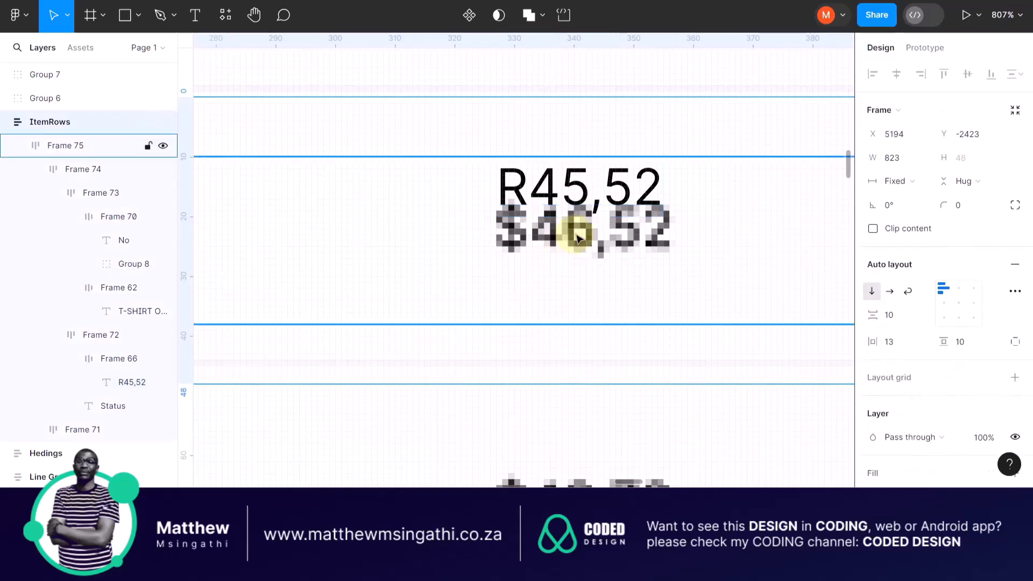
Centre-align the item row frame holding the price and Status texts, and widen its gap to 79.4
scroll(586, 226, "down", 5)
scroll(588, 224, "right", 5)
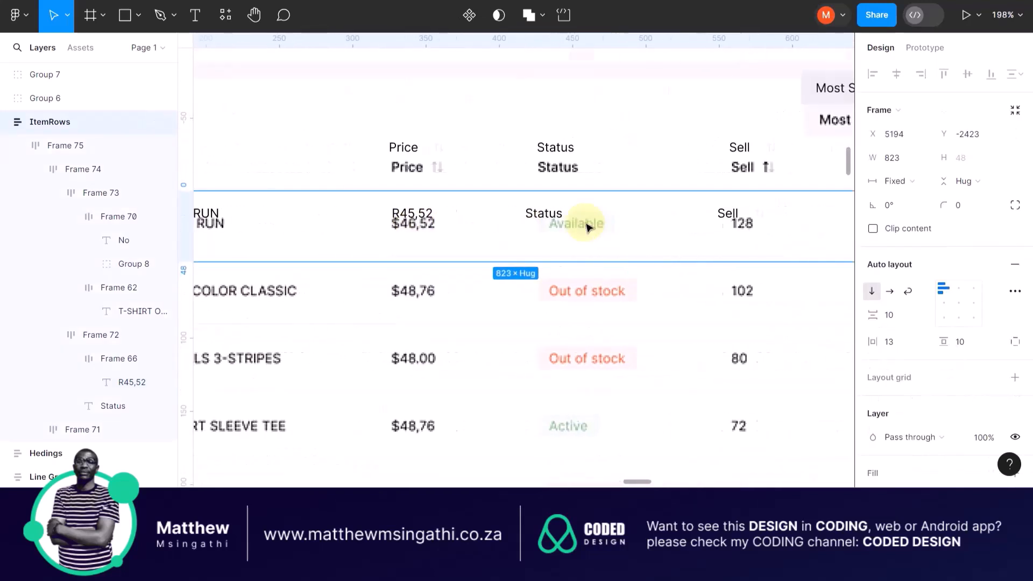
scroll(440, 232, "up", 3)
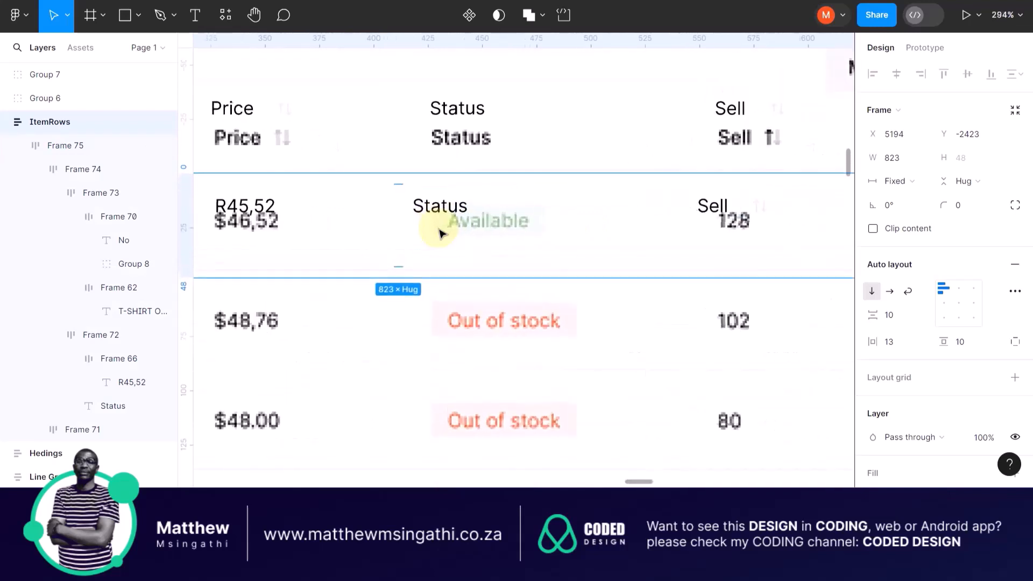
double_click(269, 212)
double_click(270, 212)
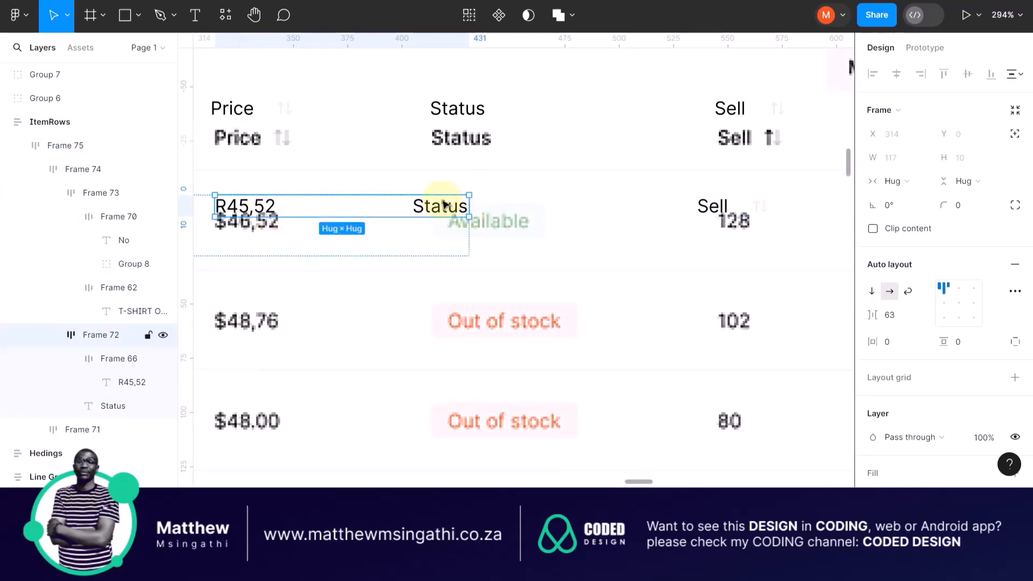
double_click(258, 206)
left_click(315, 242)
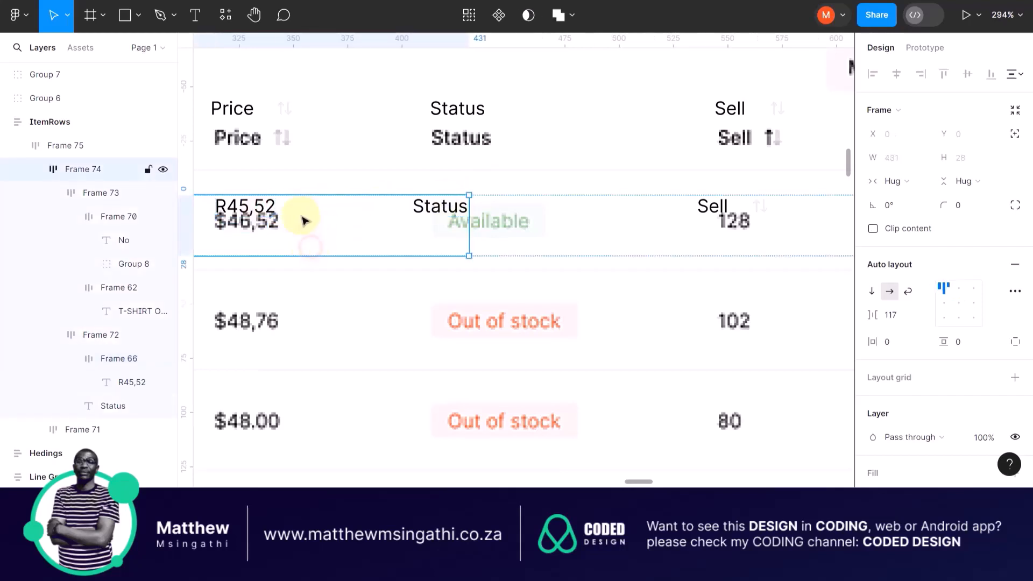
left_click(302, 203)
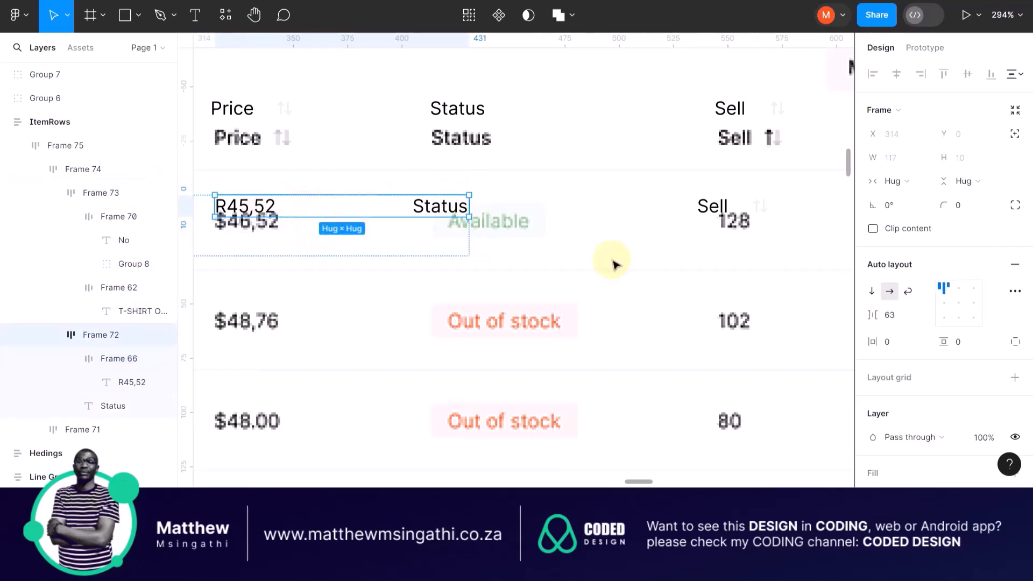
left_click(957, 303)
left_click_drag(871, 316, 81, 336)
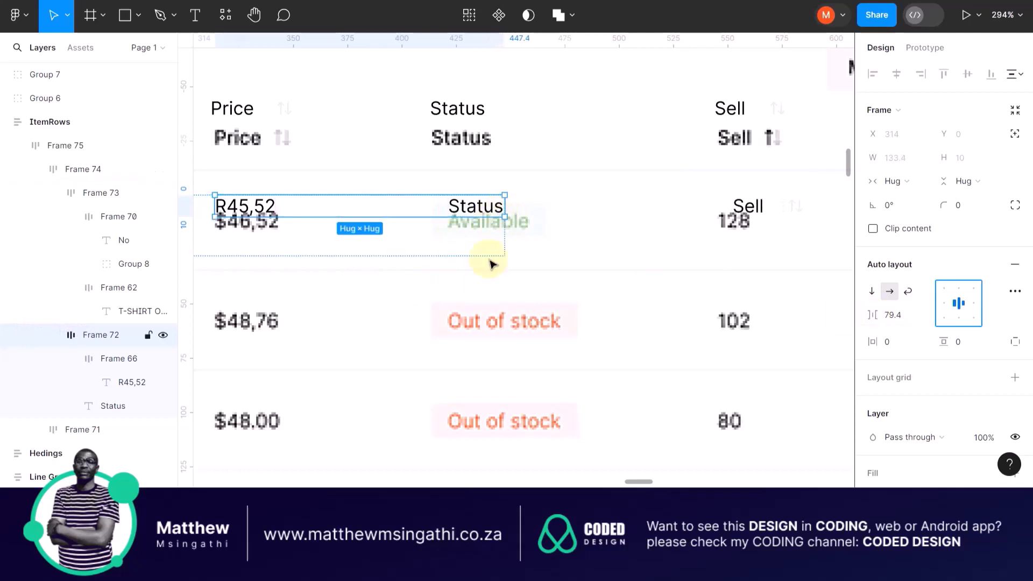
Add an "Available" text near the reference's first Out of stock label and wrap it in an auto layout frame at about X 5618, Y -2375
scroll(510, 269, "up", 3)
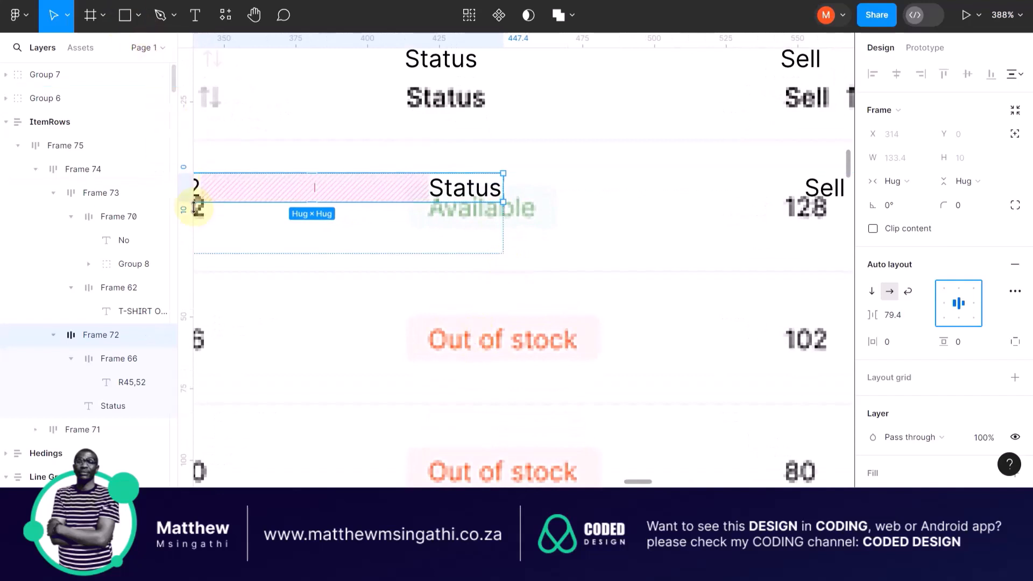
left_click(195, 14)
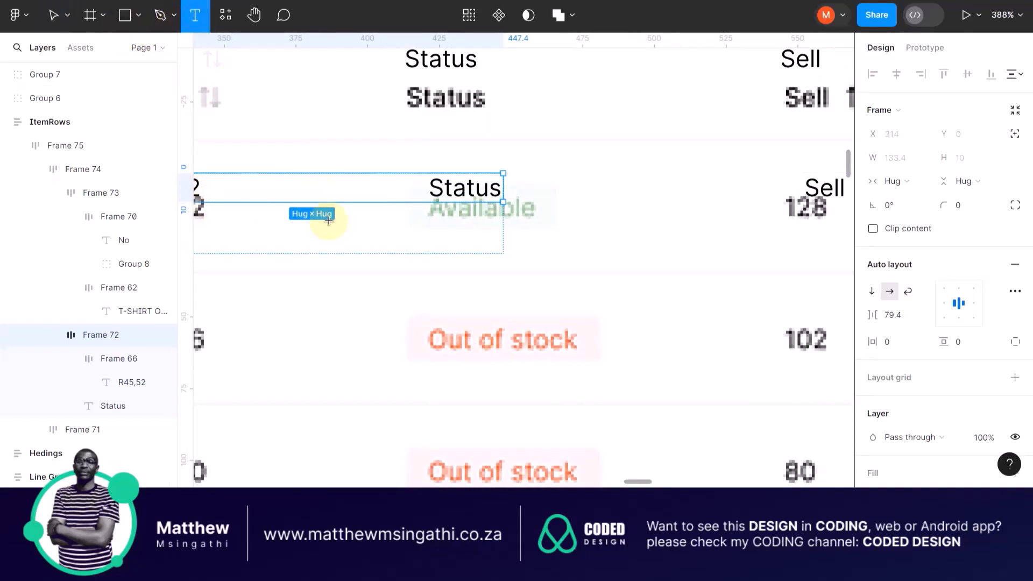
left_click(429, 330)
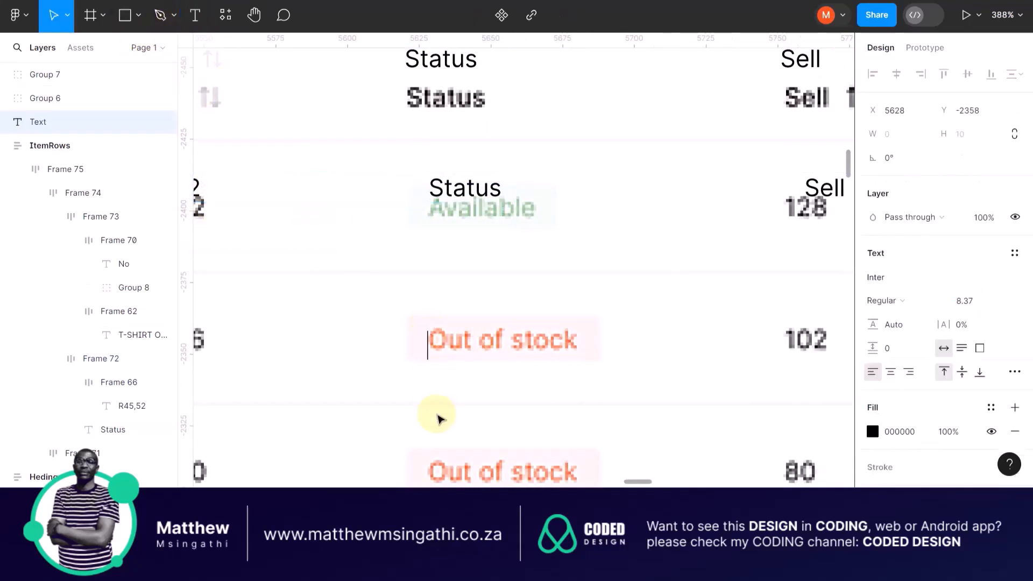
type("Availab")
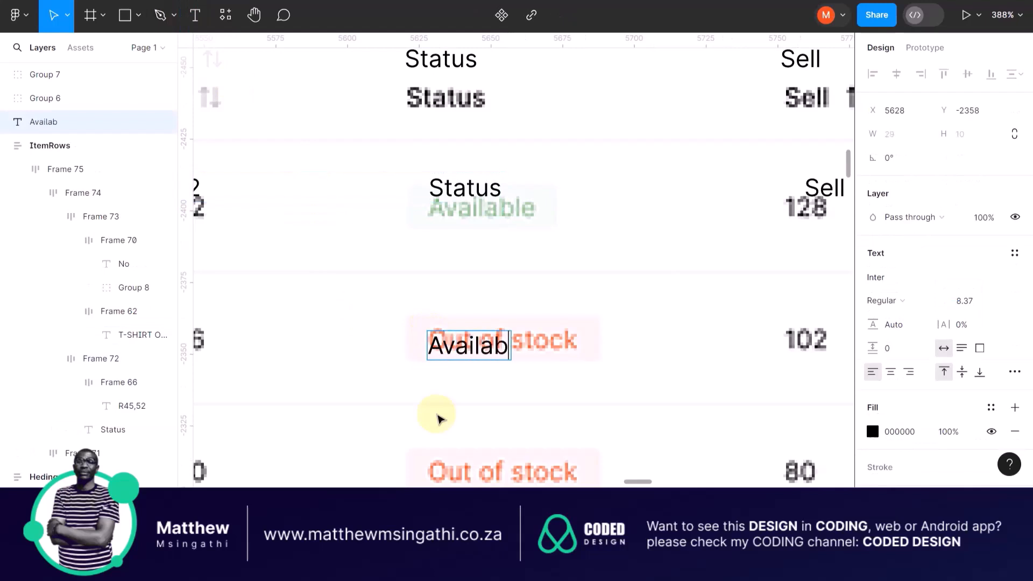
type("le")
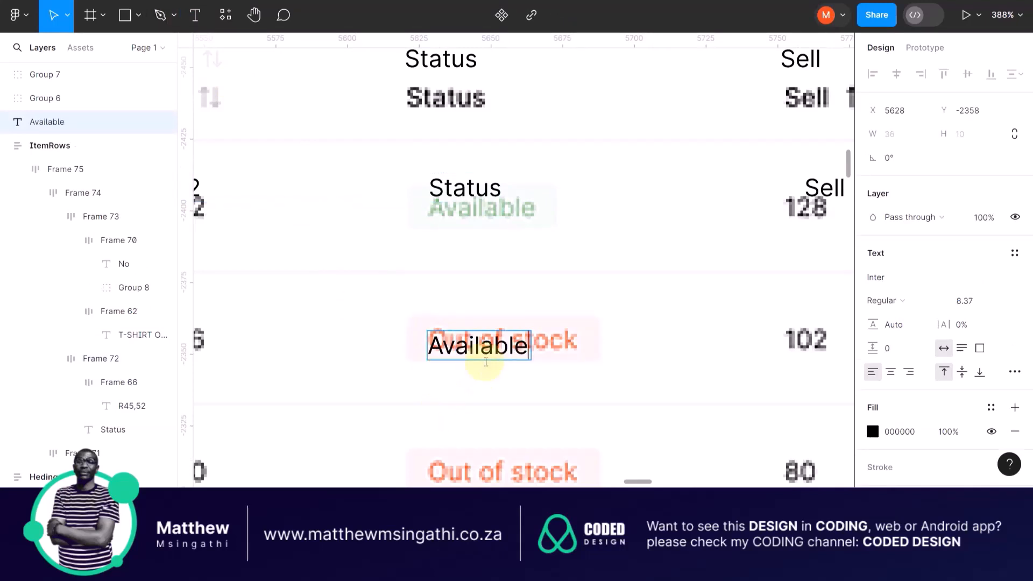
key("Escape")
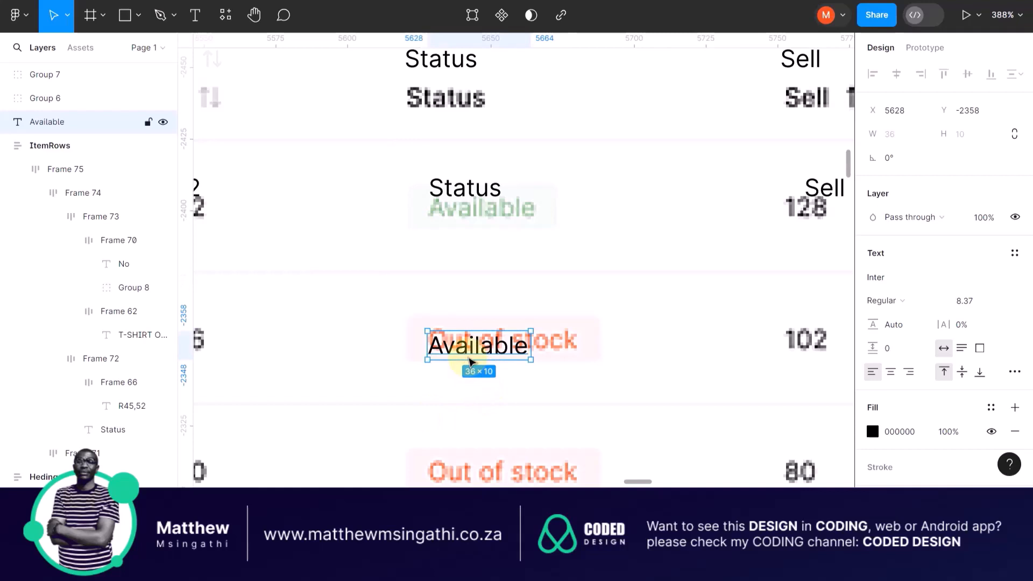
key("shift+a")
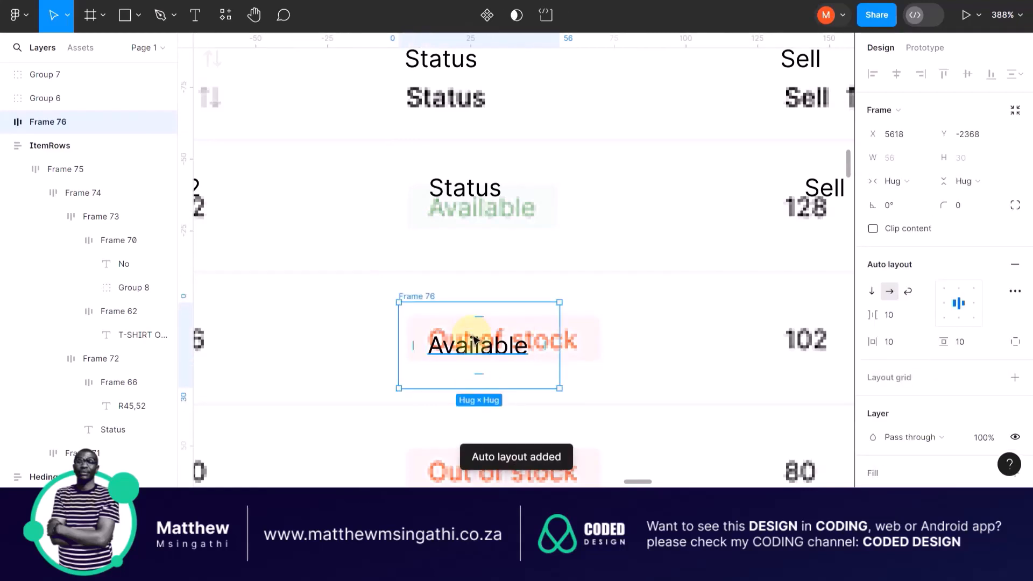
left_click_drag(475, 339, 474, 319)
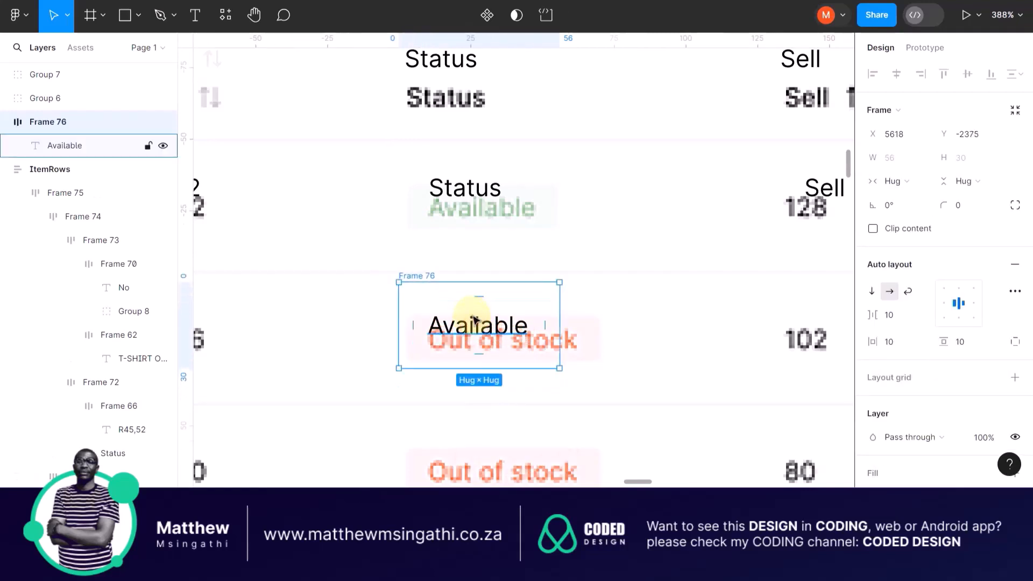
Remove the Available text's black fill and apply the GREEN colour style instead
double_click(475, 320)
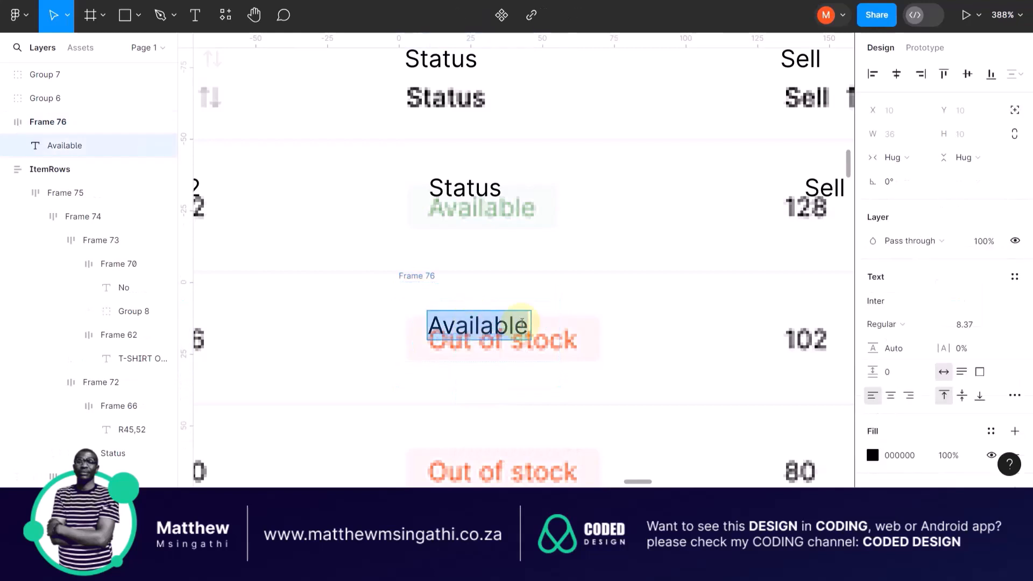
left_click(873, 455)
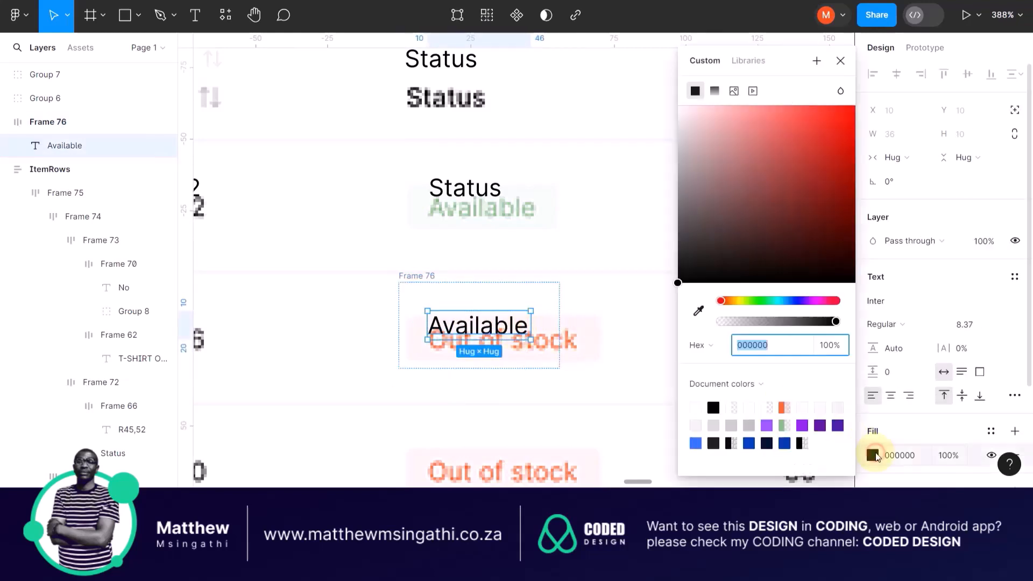
left_click(874, 455)
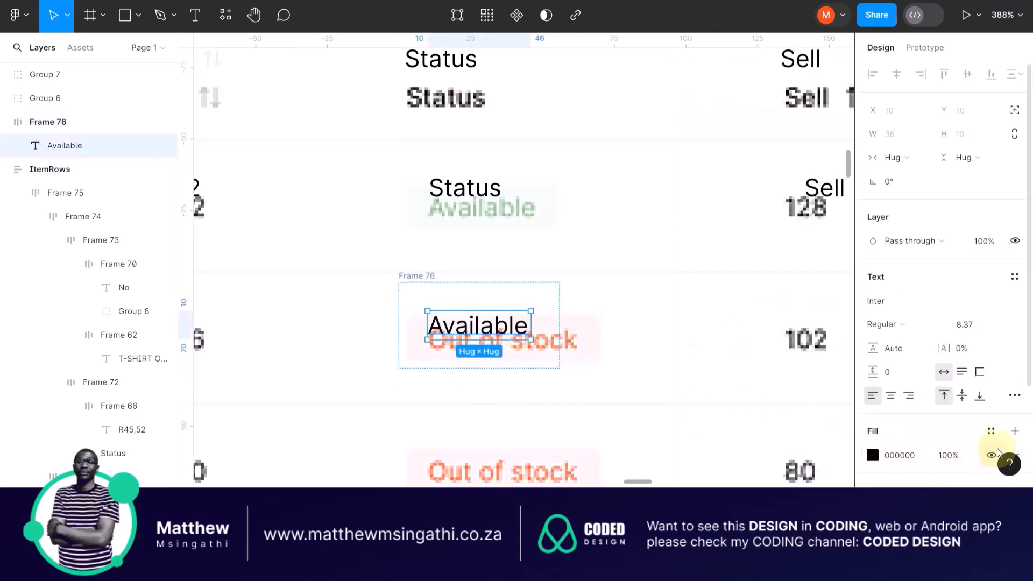
scroll(957, 412, "down", 2)
left_click(1013, 359)
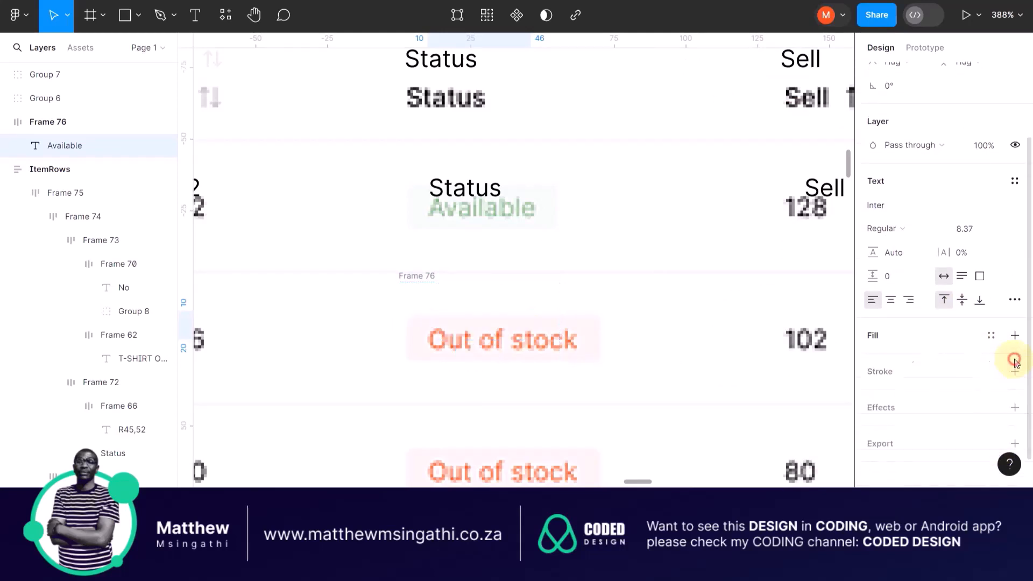
left_click(991, 335)
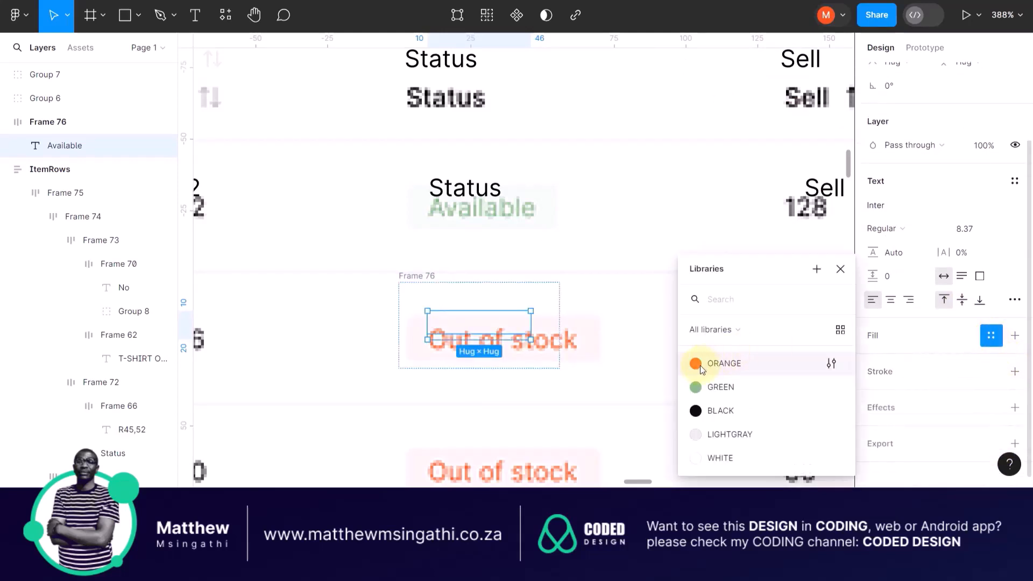
left_click(696, 388)
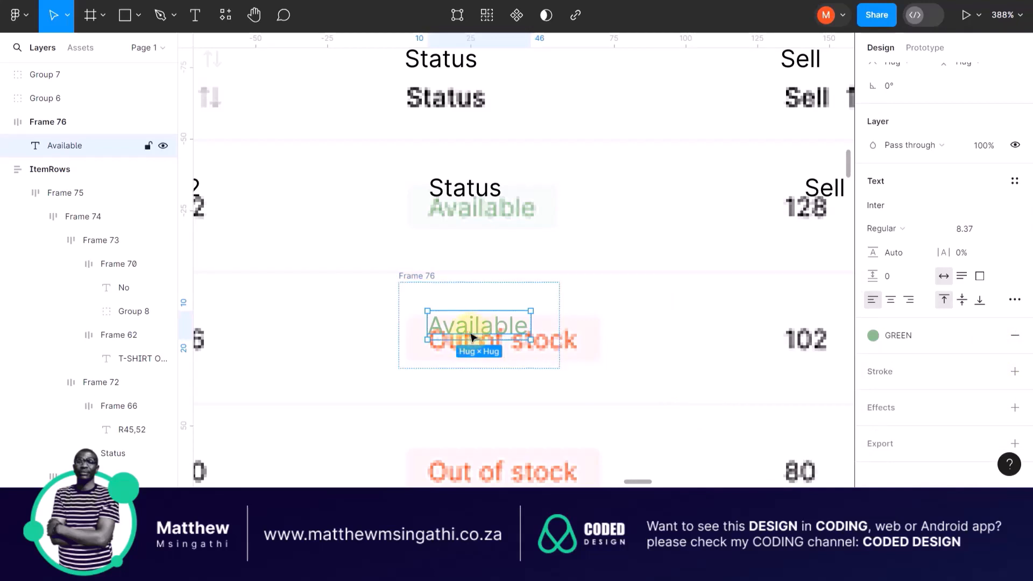
scroll(900, 350, "down", 1)
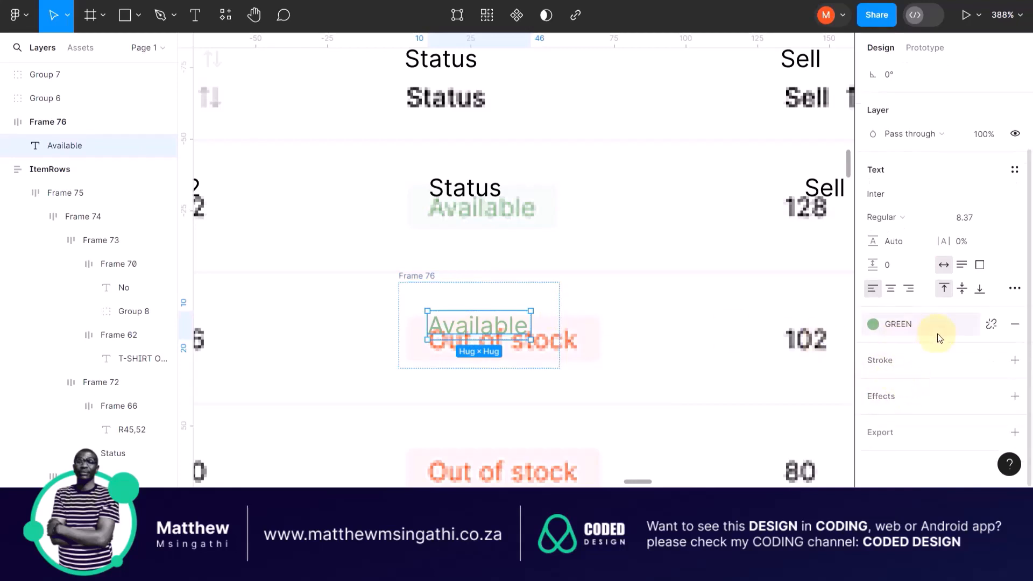
Add a fill to the Available frame, sampled from the reference badge's background and darkened slightly to EEF8F1
scroll(930, 340, "up", 3)
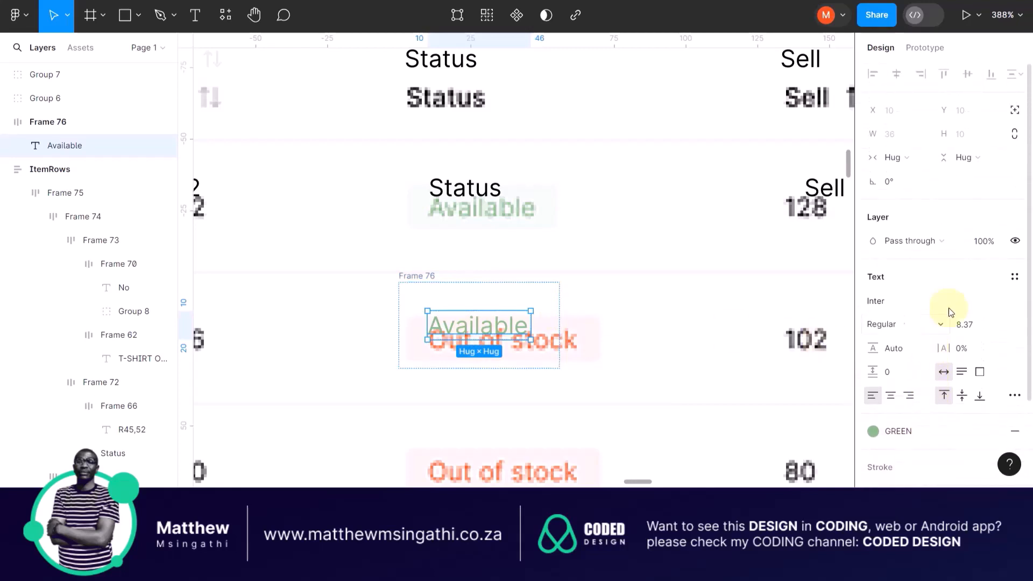
left_click(421, 276)
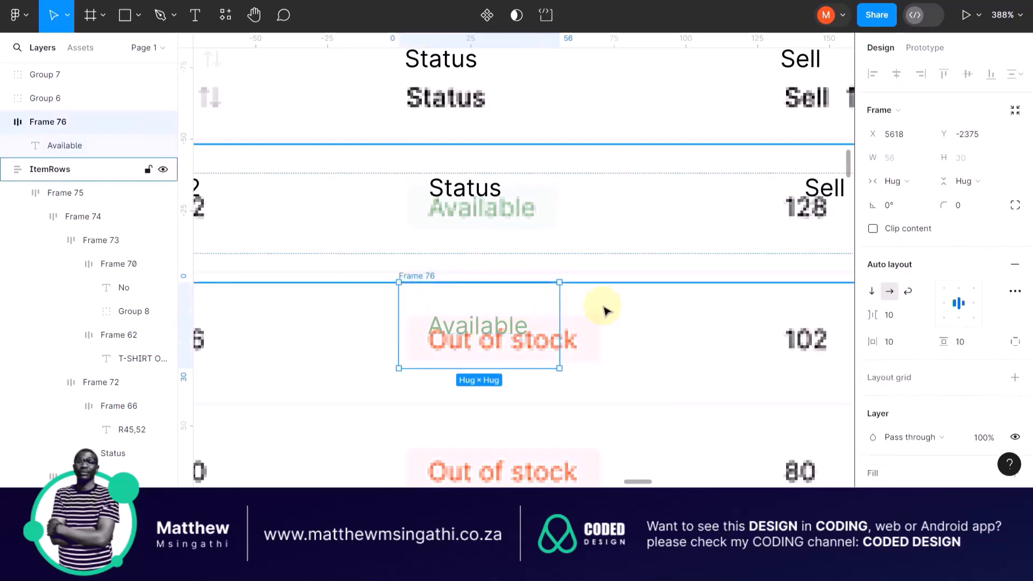
scroll(920, 326, "down", 5)
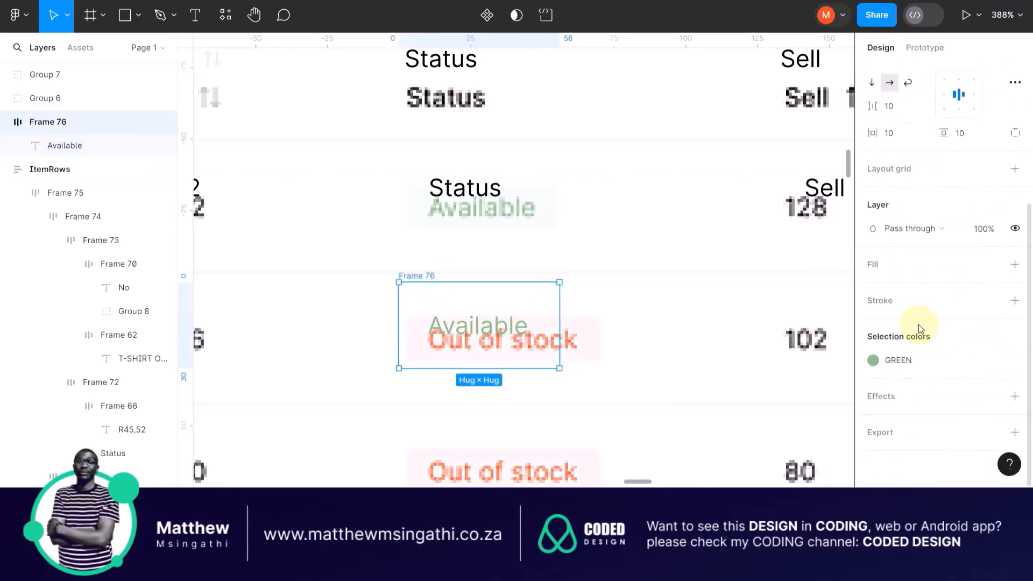
left_click(1014, 264)
left_click(871, 289)
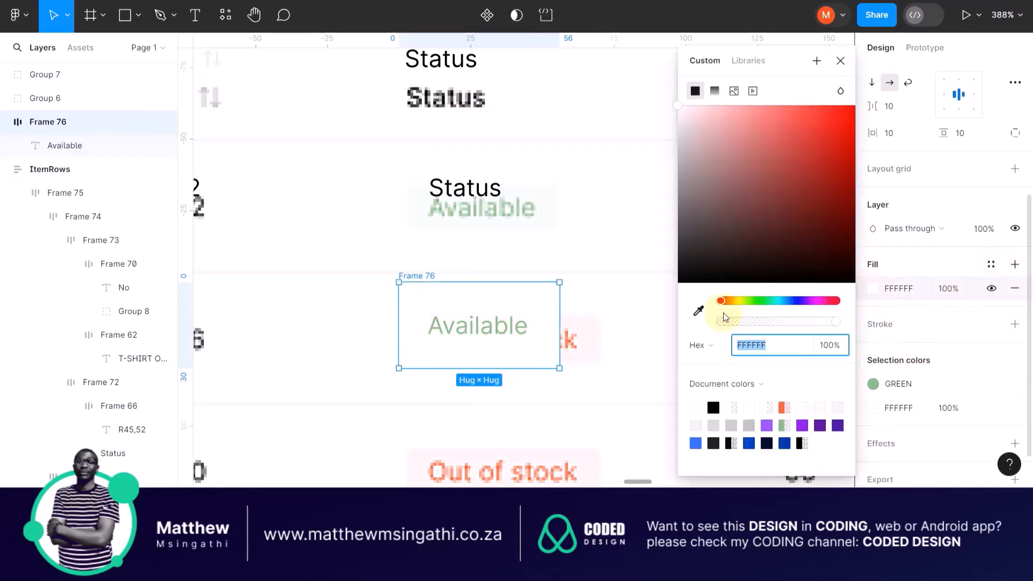
left_click(699, 310)
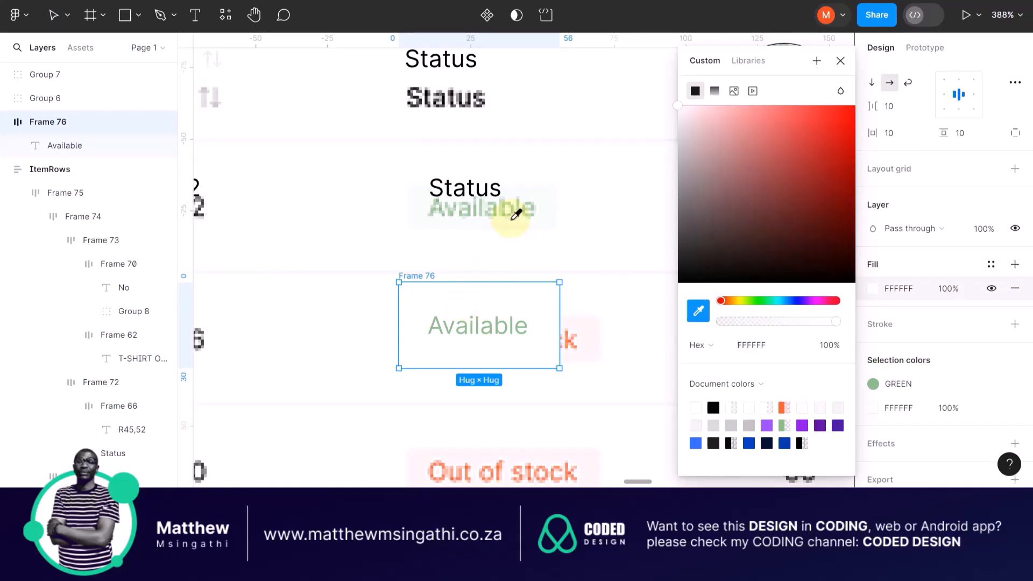
left_click(546, 189)
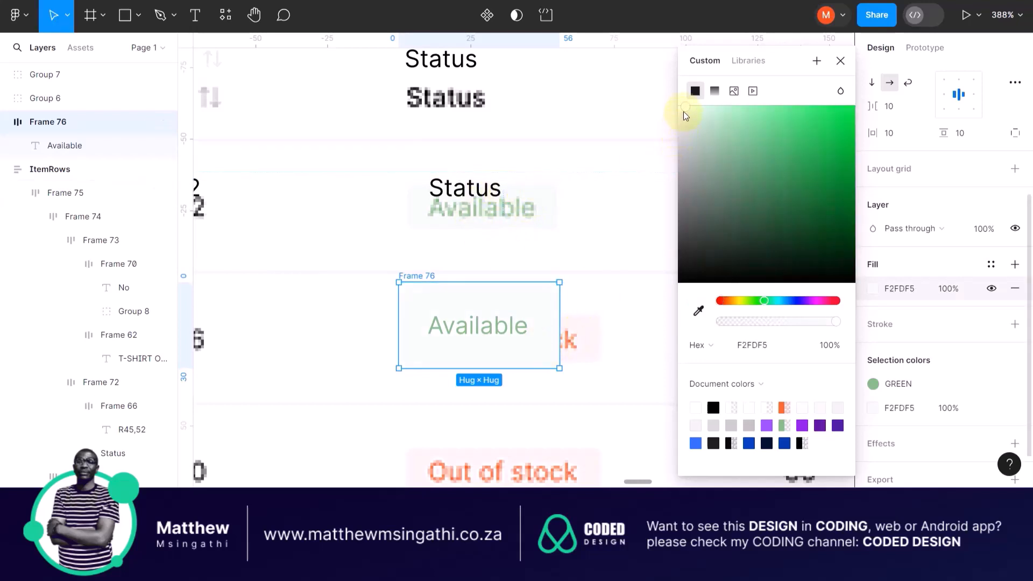
left_click_drag(685, 108, 685, 109)
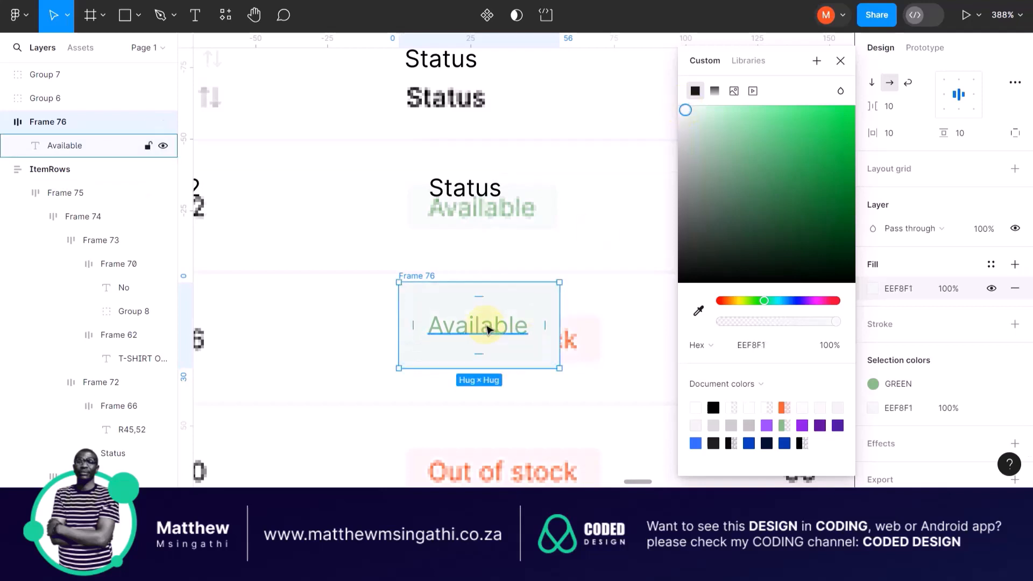
left_click(840, 61)
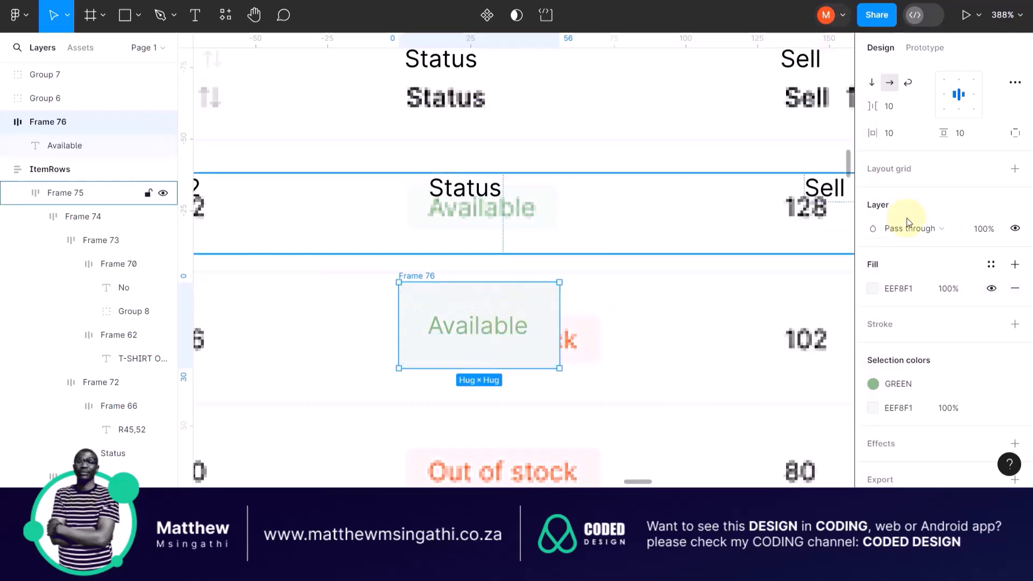
left_click(496, 302)
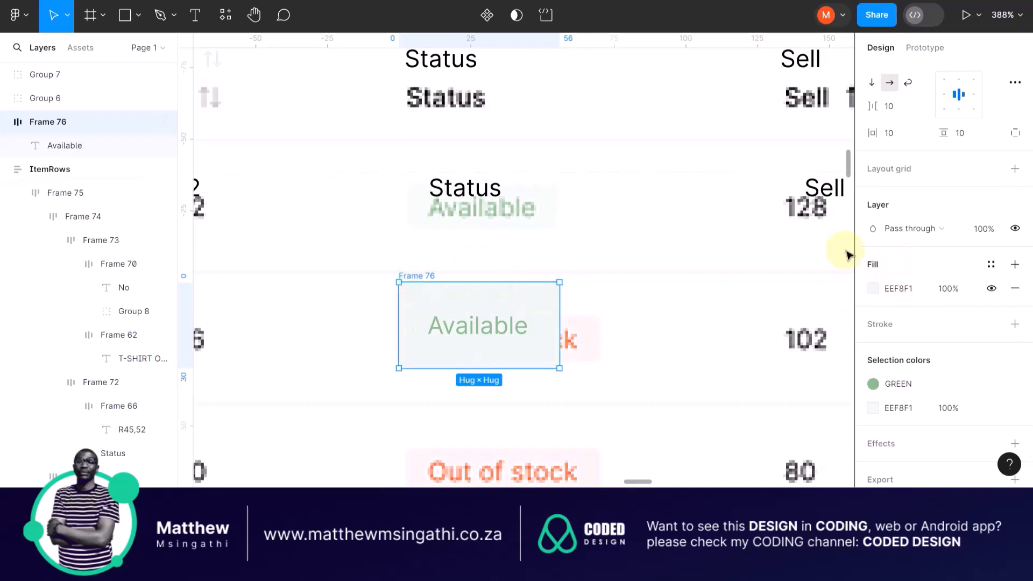
Try an item gap of 0 and a horizontal padding of 2 on the Available frame, and undo the padding change
scroll(934, 231, "up", 3)
scroll(933, 231, "up", 1)
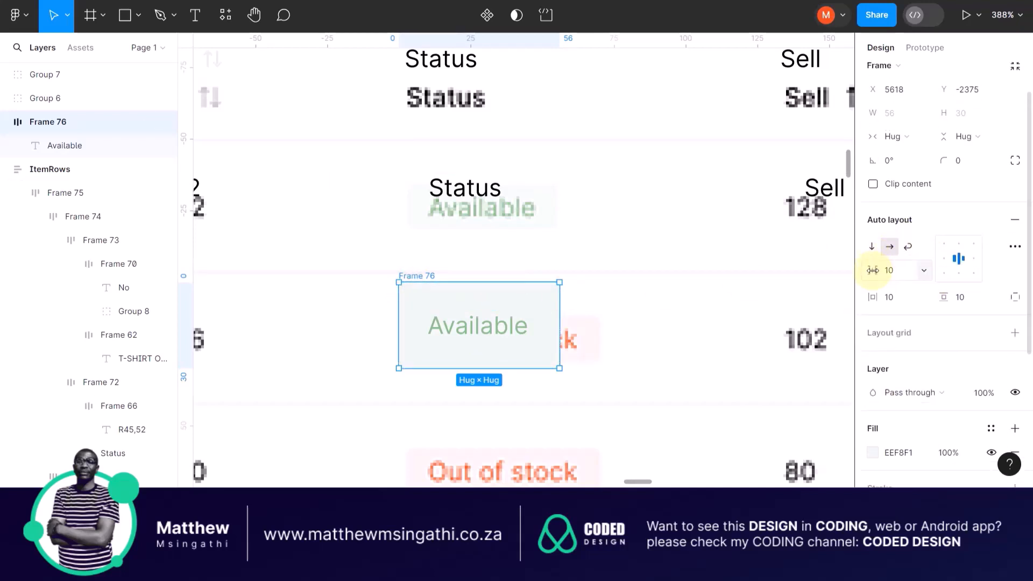
mouse_move(873, 270)
left_mouse_down()
mouse_move(823, 273)
mouse_move(853, 274)
left_mouse_up()
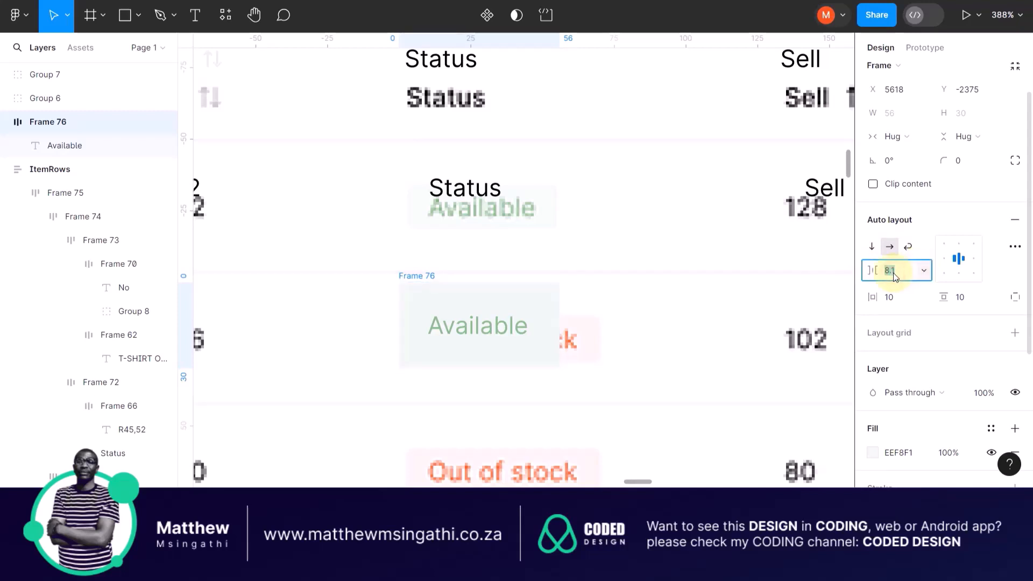
type("0")
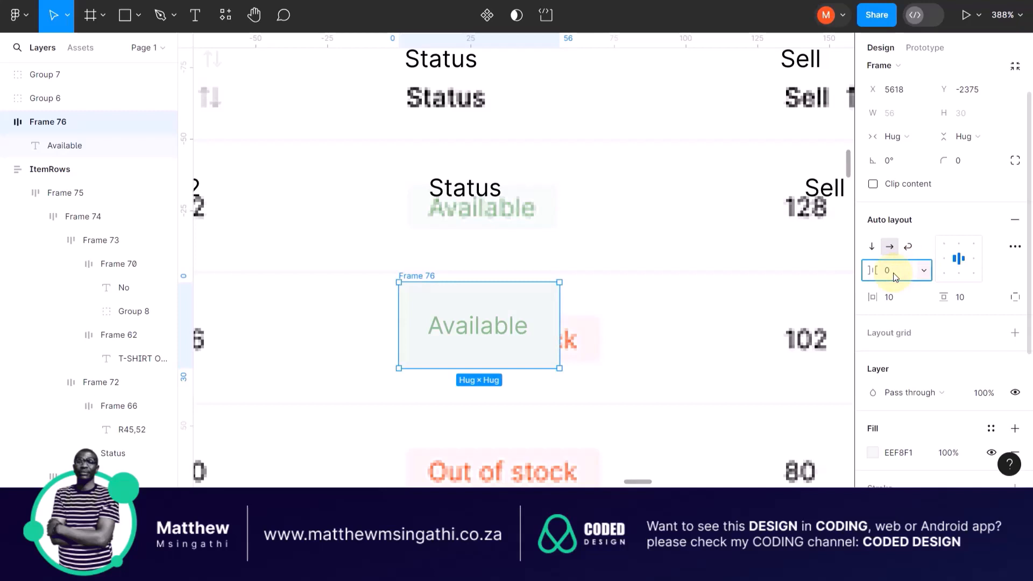
key("Return")
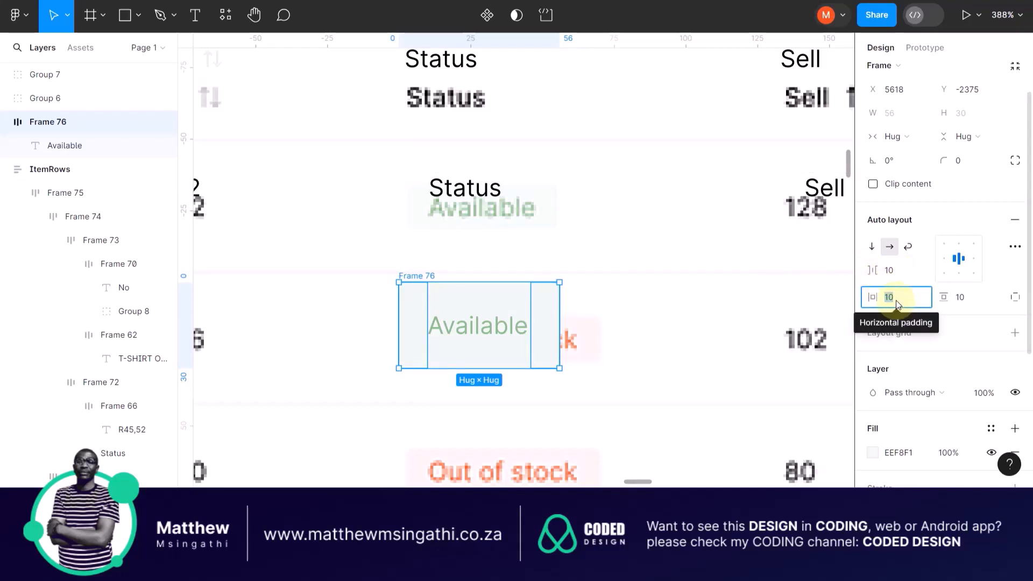
type("2")
key("Return")
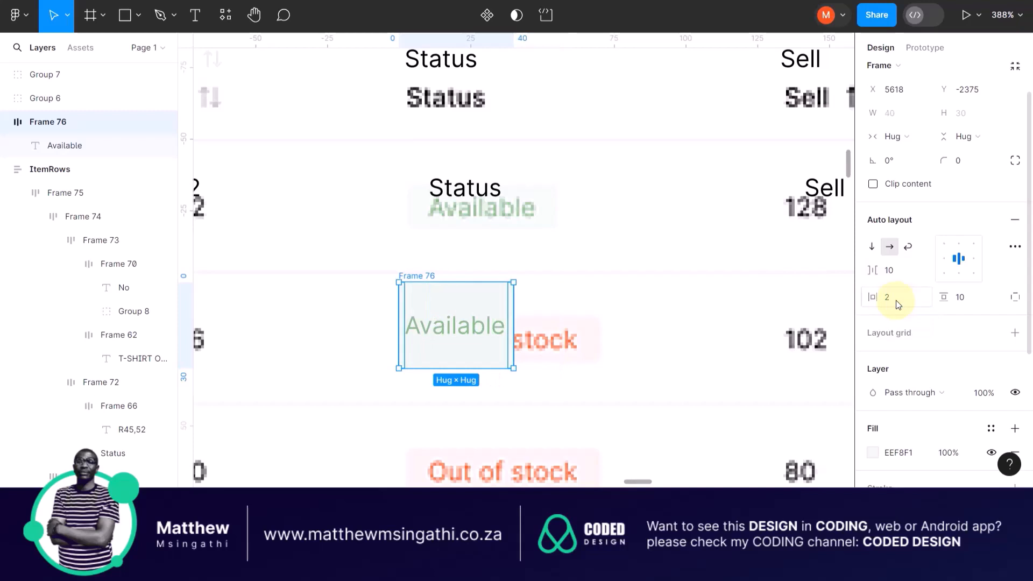
key("ctrl+z")
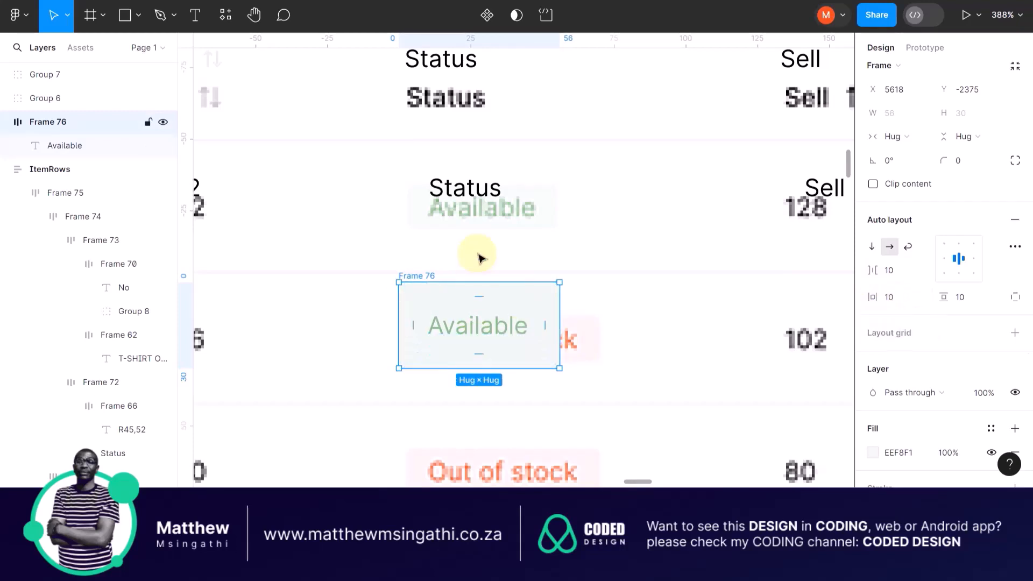
Move the Available frame just below the reference's Available badge, to about X 5621, Y -2394, and narrow it to 52 wide
left_click(371, 304)
scroll(482, 267, "up", 5)
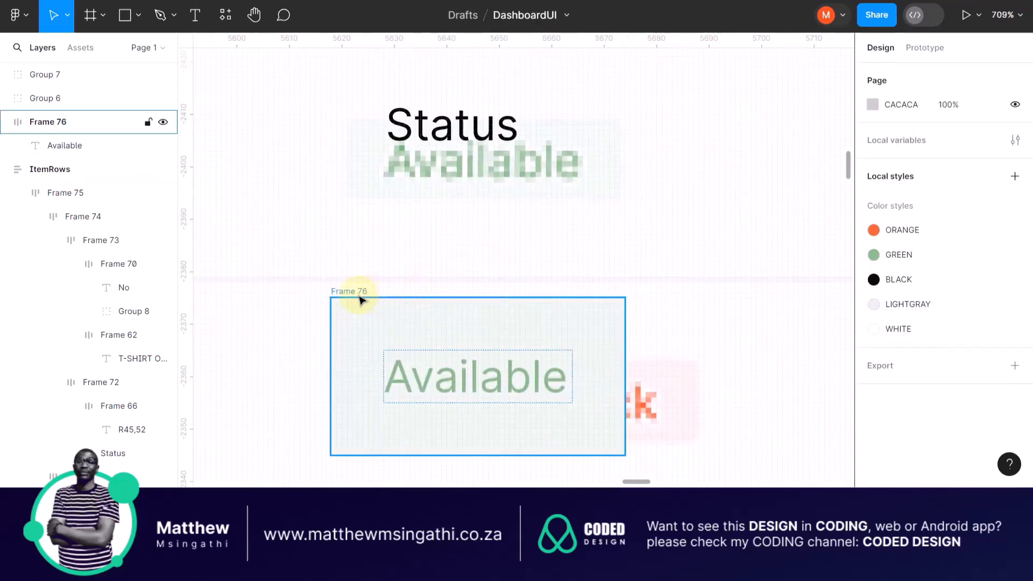
left_click_drag(362, 293, 371, 203)
left_click_drag(639, 255, 621, 255)
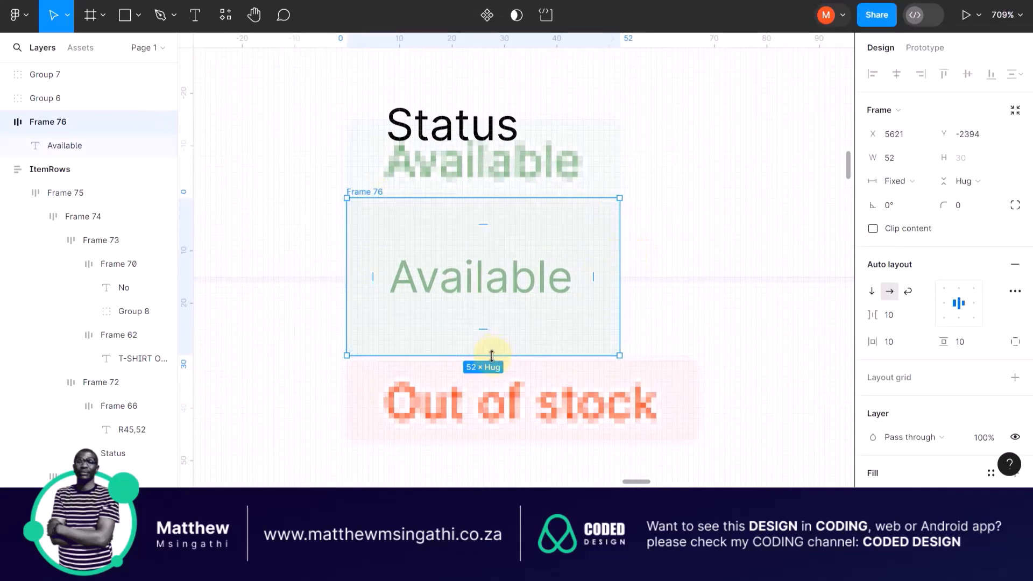
left_click_drag(492, 356, 490, 296)
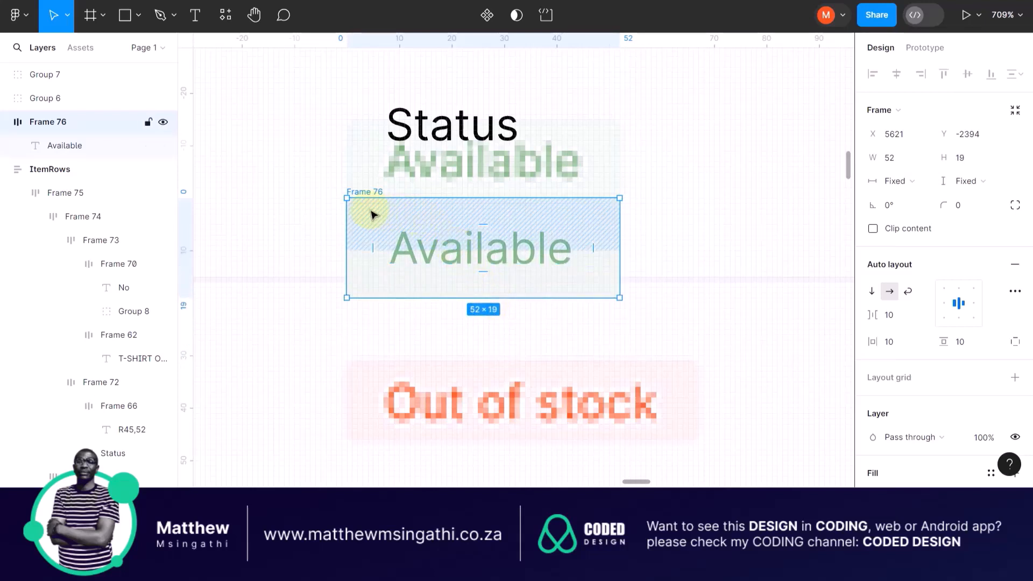
left_click_drag(356, 195, 352, 260)
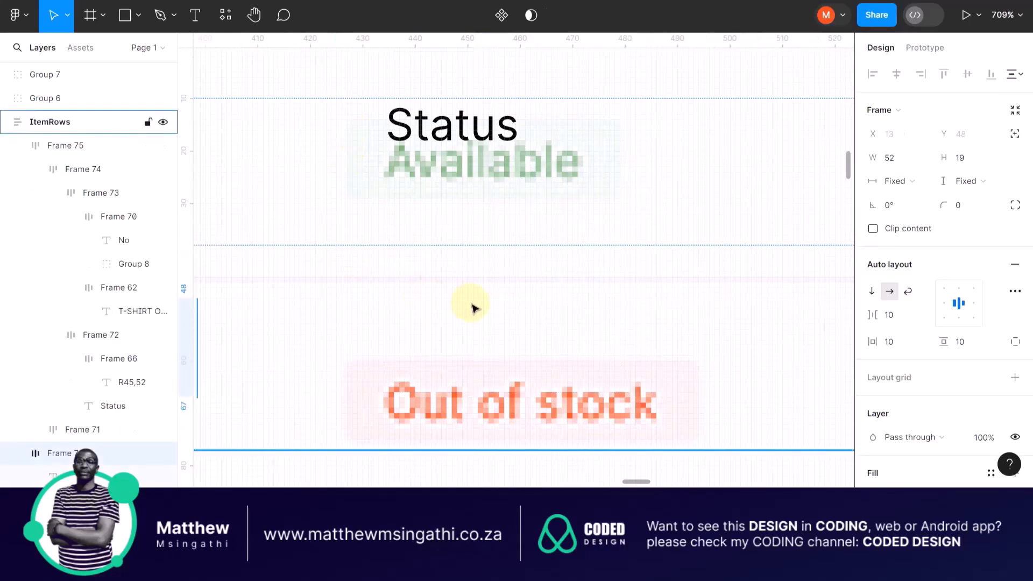
key("ctrl+z")
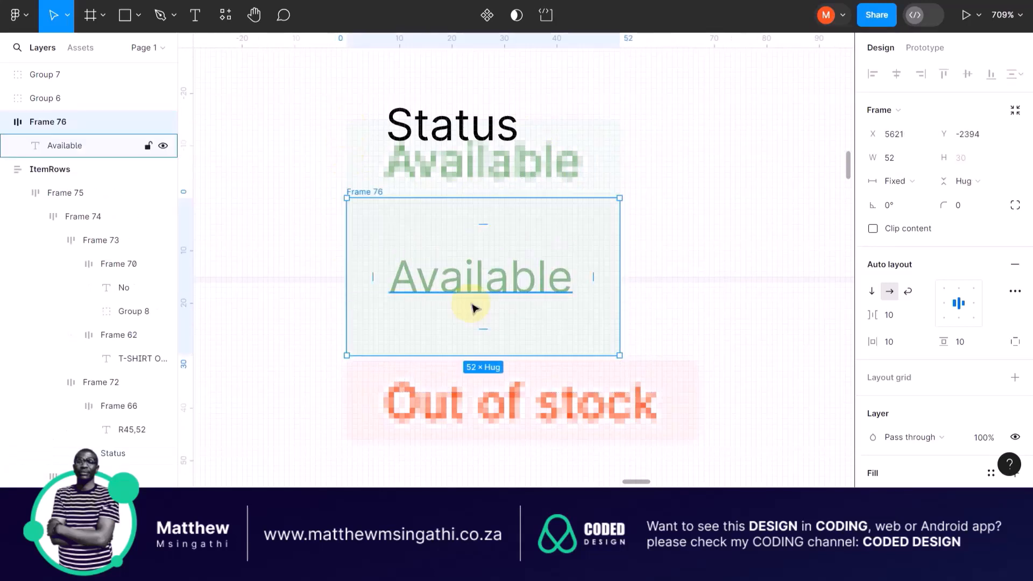
Reduce the Available frame's height to 13 and place it over the first Out of stock label at about X 5622, Y -2354
left_click_drag(473, 355, 474, 297)
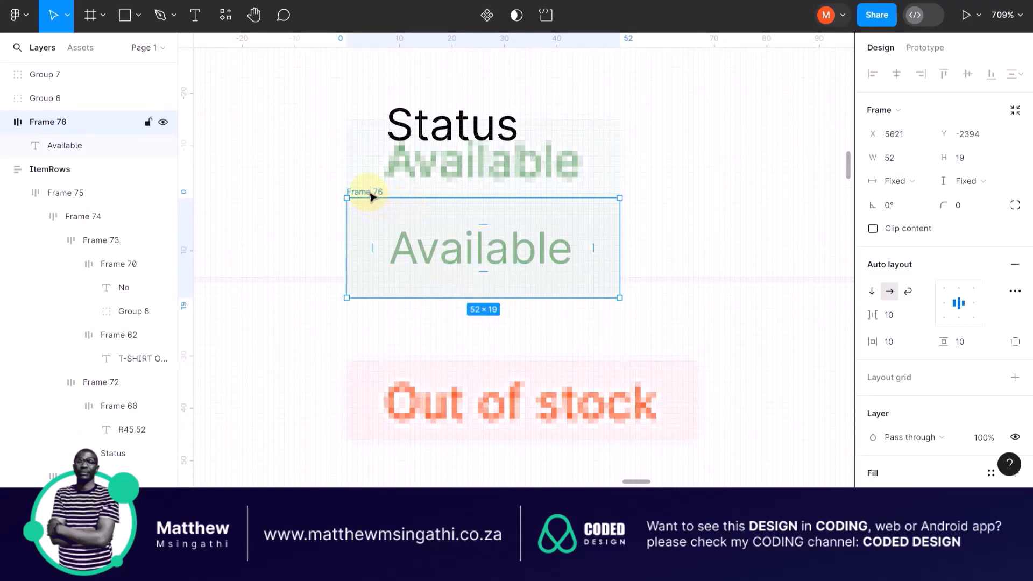
left_click_drag(372, 195, 395, 254)
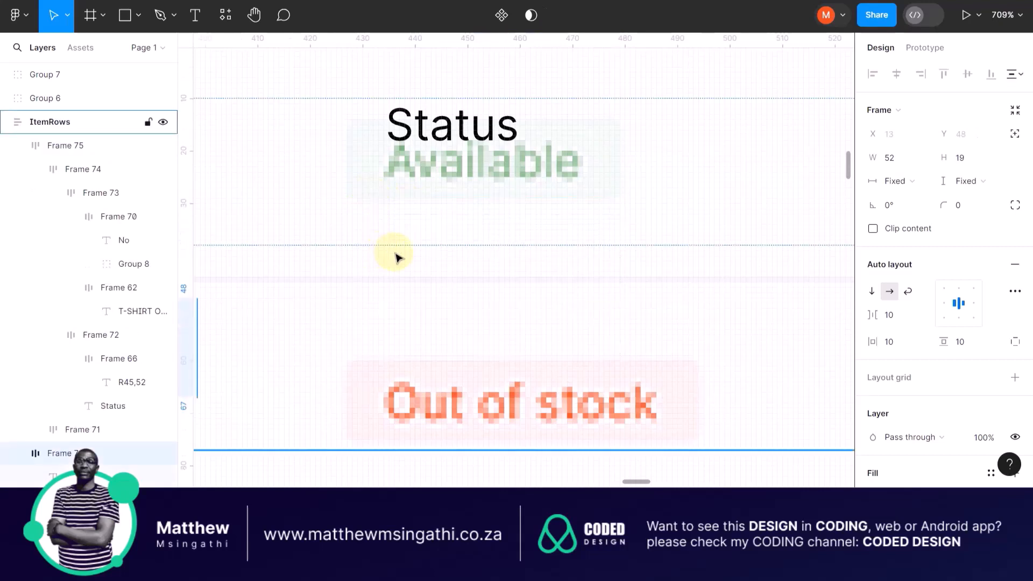
key("ctrl+z")
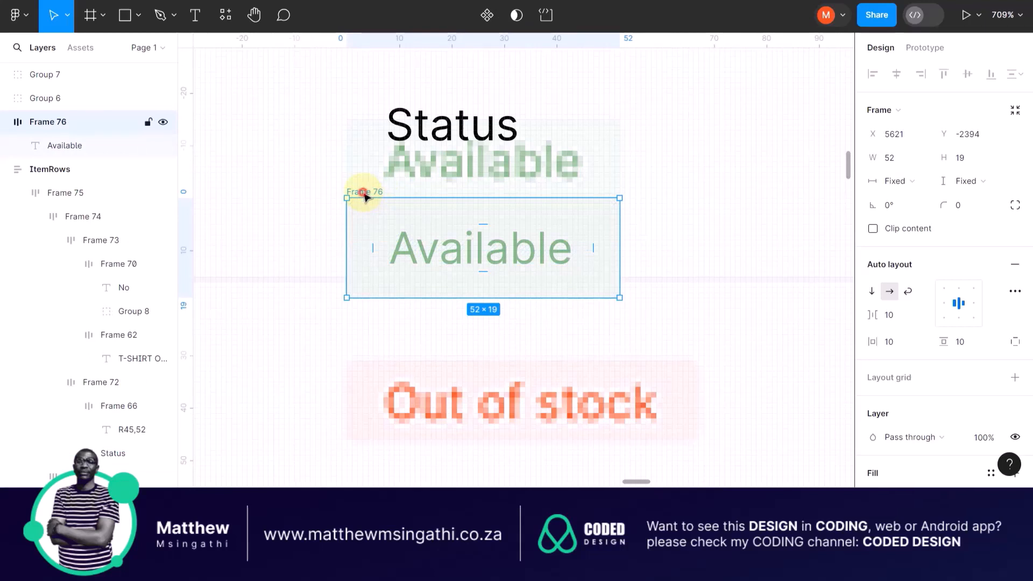
left_click_drag(364, 195, 369, 369)
scroll(371, 378, "down", 1)
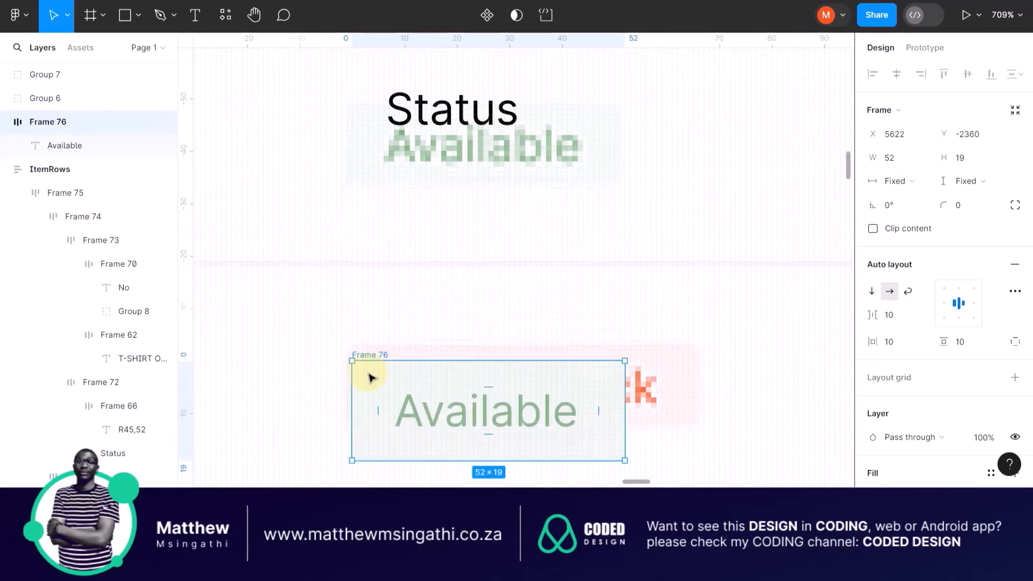
scroll(370, 376, "down", 2)
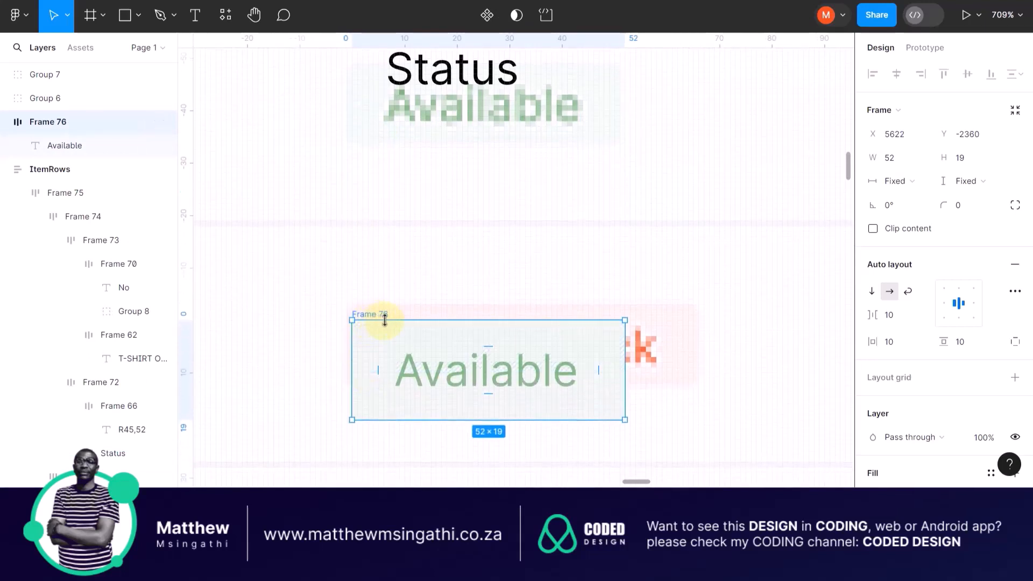
left_click_drag(385, 320, 392, 351)
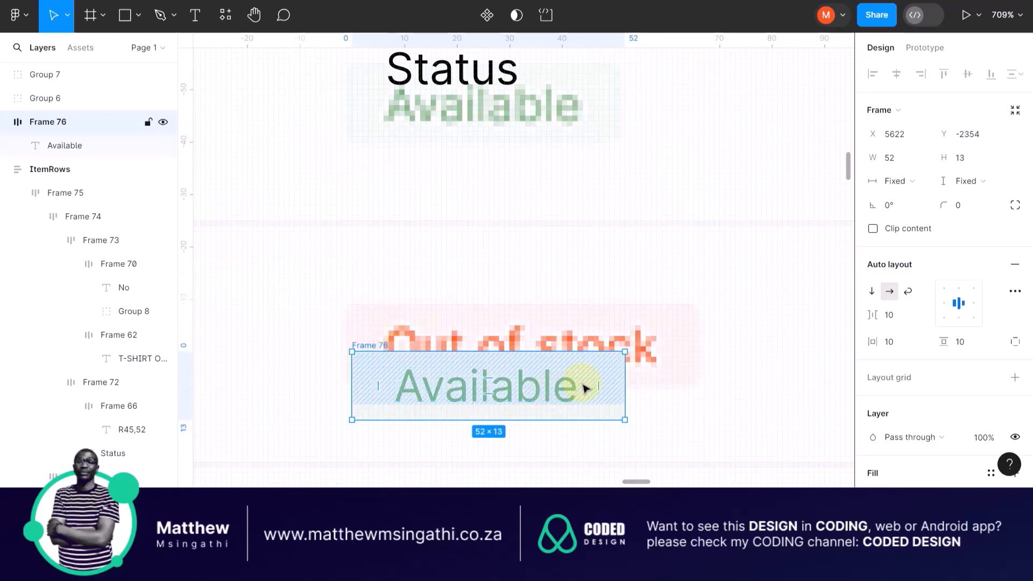
Set the Available frame's corner radius to 3
left_click(956, 210)
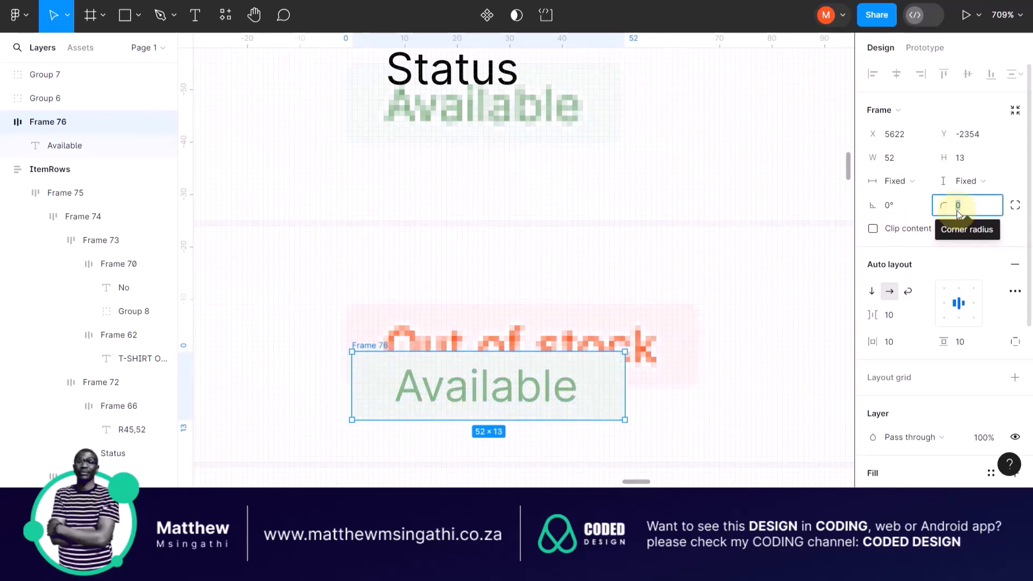
type("2")
key("Return")
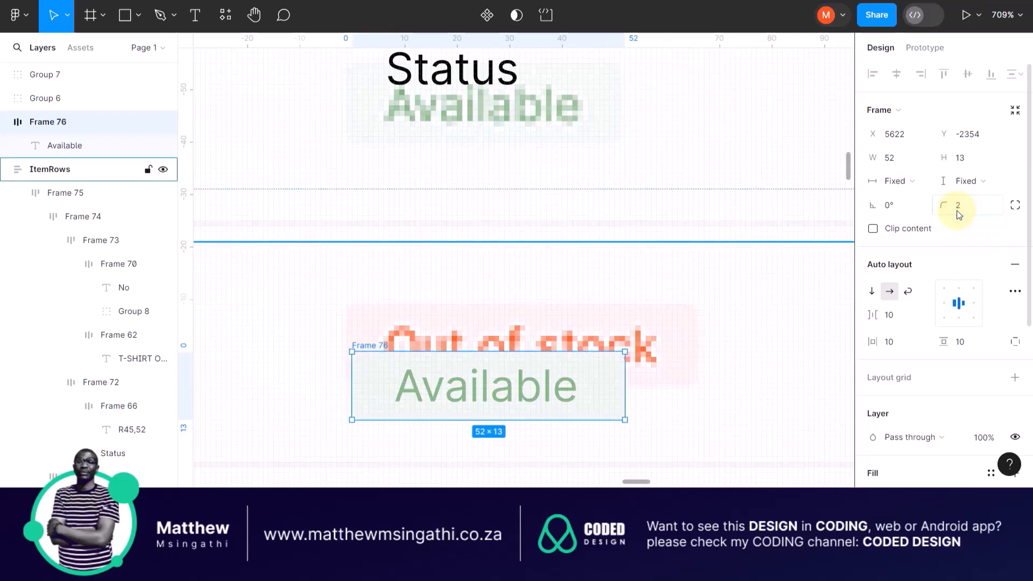
left_click(750, 341)
left_click(623, 365)
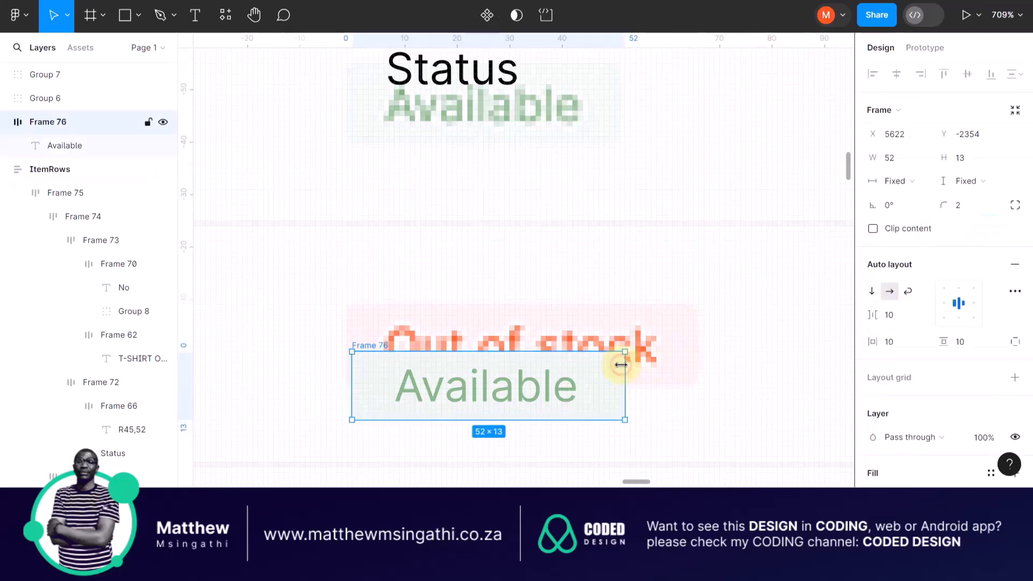
left_click(952, 210)
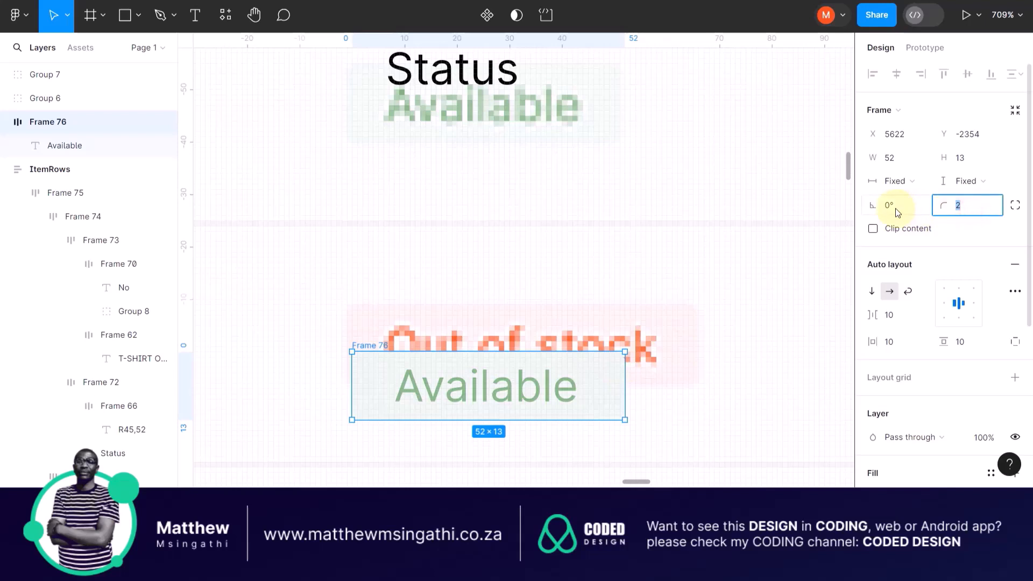
type("3")
key("Return")
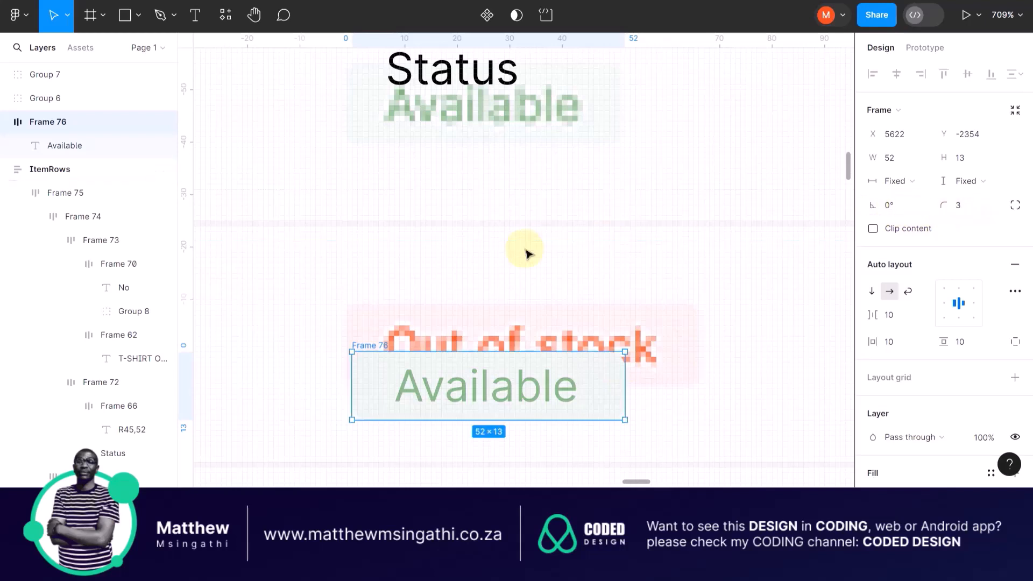
Move the Available frame up over the first Out of stock label, to about Y -2363
scroll(526, 253, "down", 5)
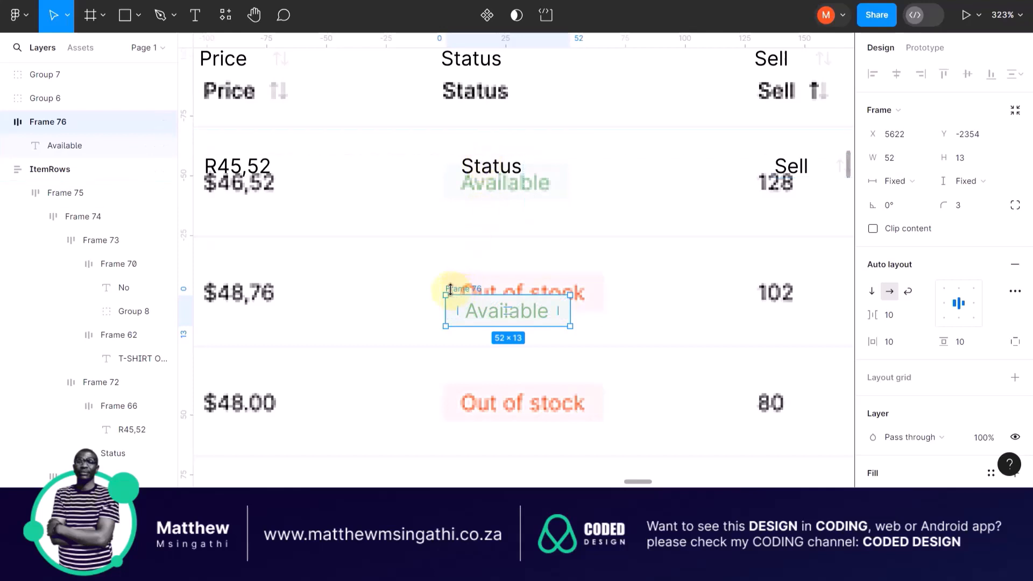
left_click_drag(453, 294, 471, 272)
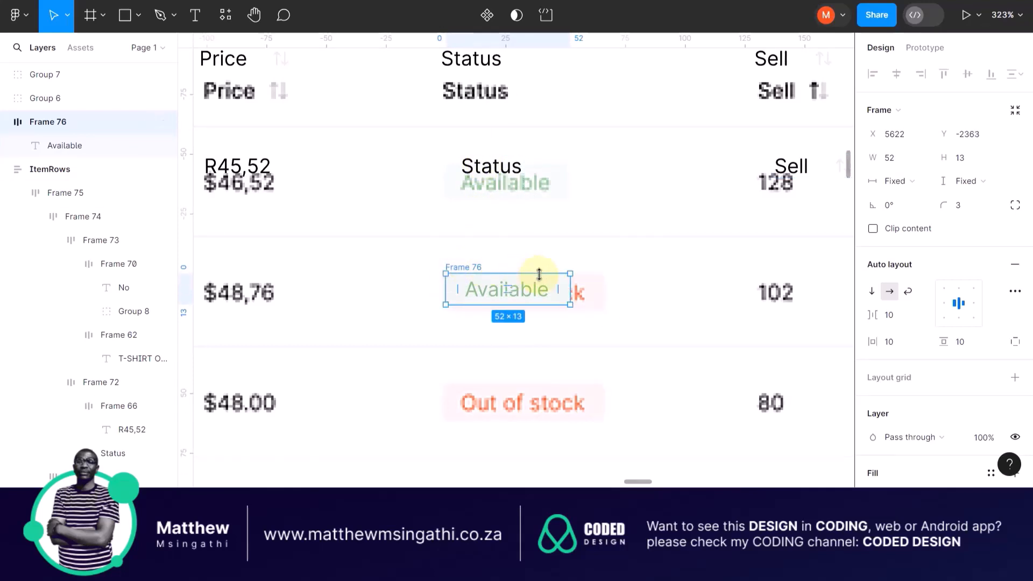
scroll(535, 272, "up", 3)
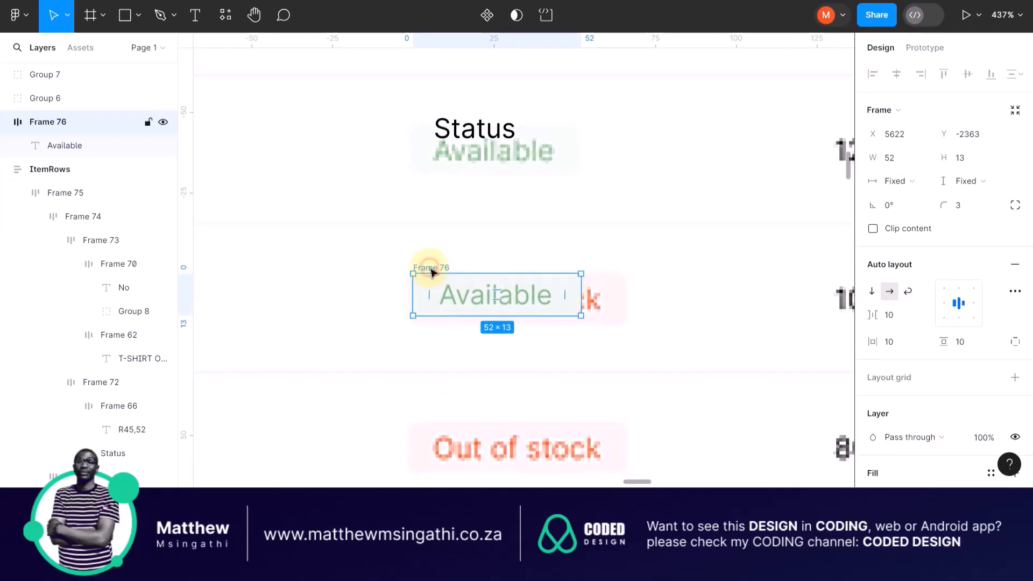
scroll(871, 366, "down", 4)
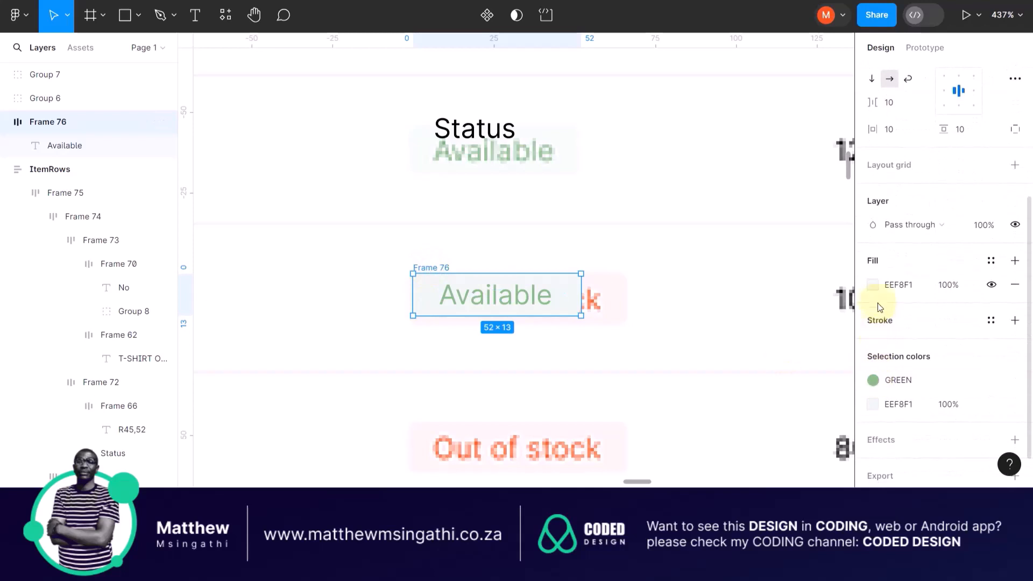
Darken the Available frame's fill to E6ECE8
left_click(873, 284)
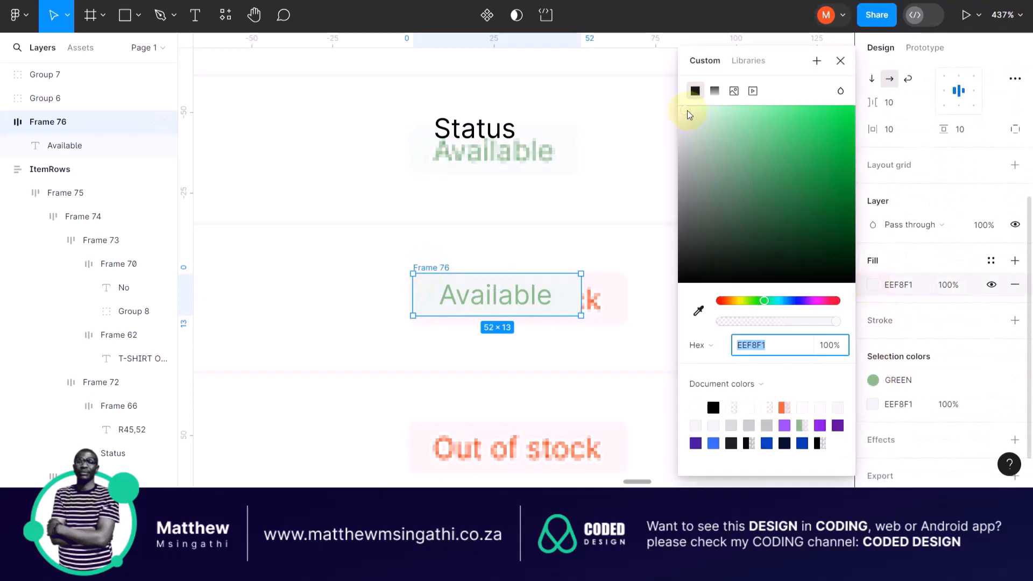
left_click_drag(687, 110, 680, 126)
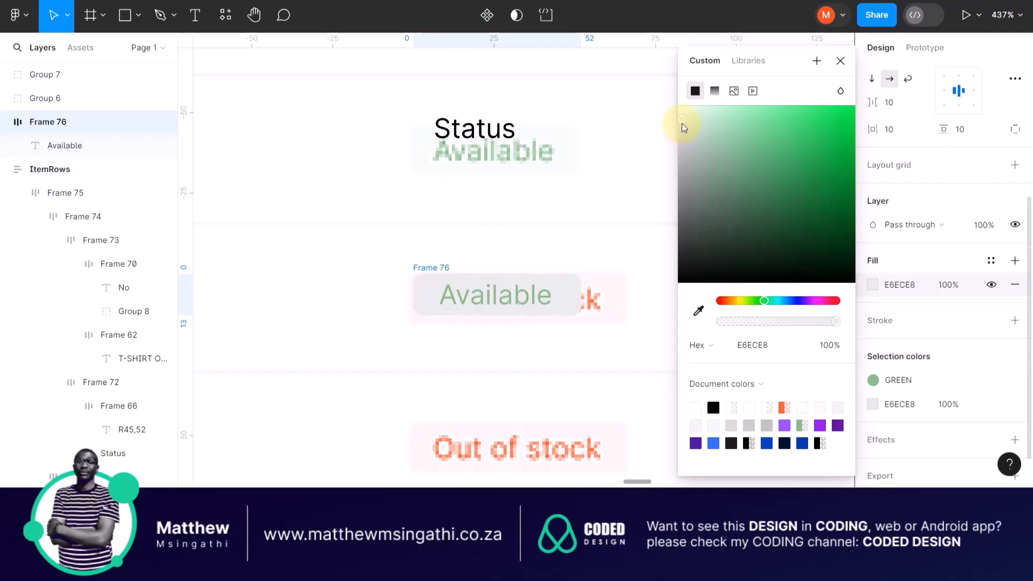
left_click(506, 253)
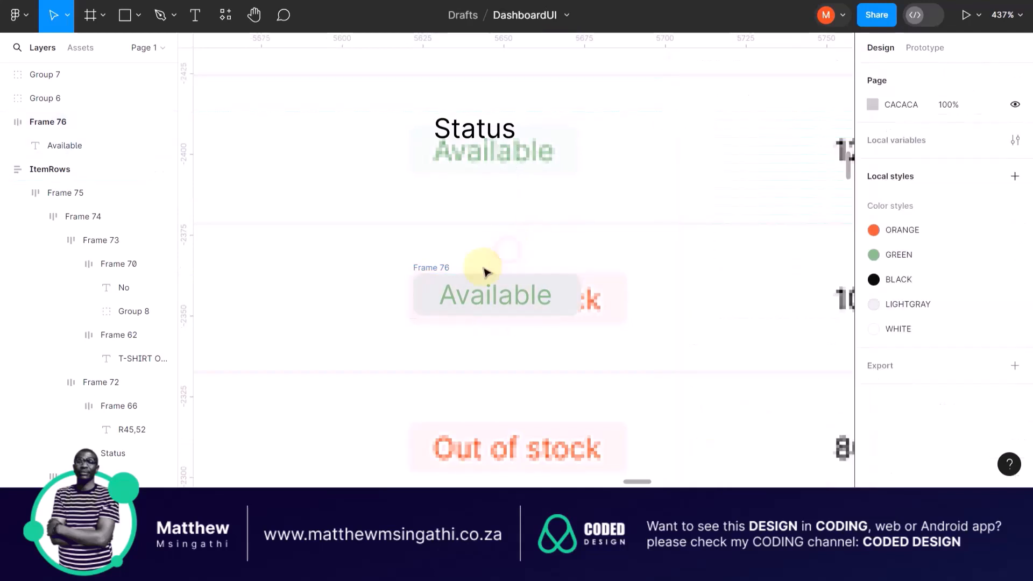
Move the Available frame into the first item row after the price and delete the Status text it replaces
left_click(430, 269)
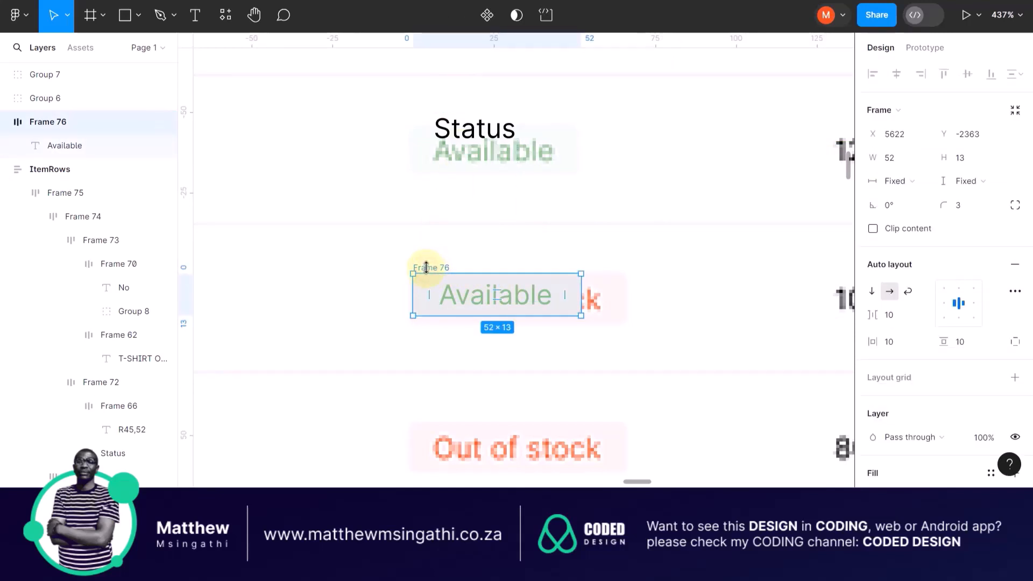
left_click_drag(436, 270, 420, 141)
scroll(473, 145, "down", 3)
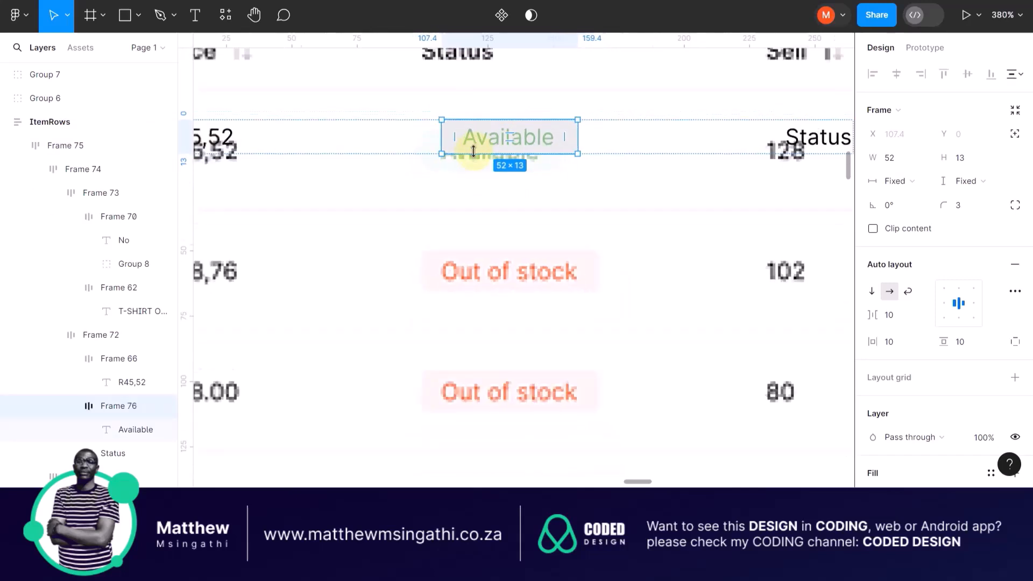
left_click(761, 134)
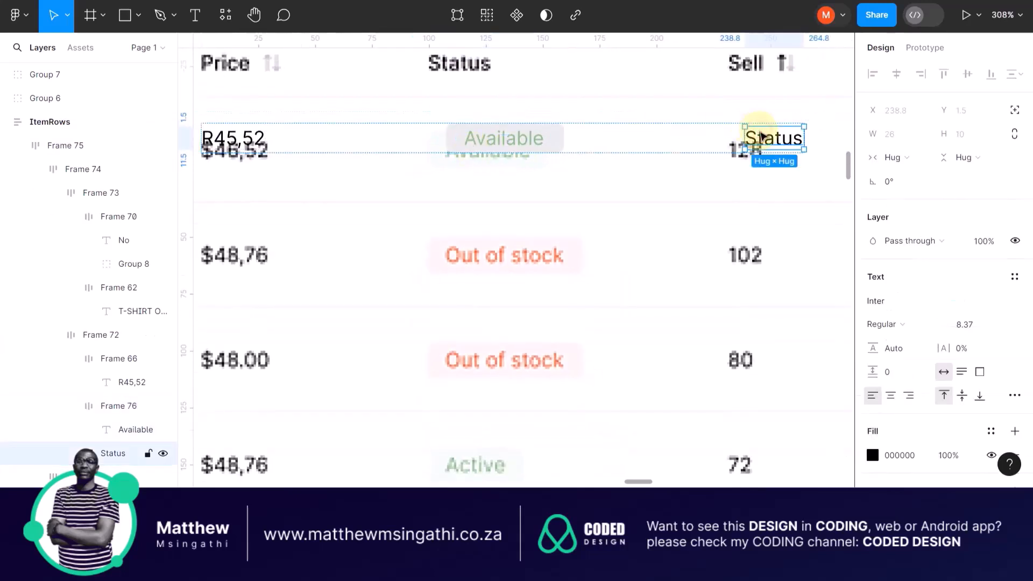
key("Delete")
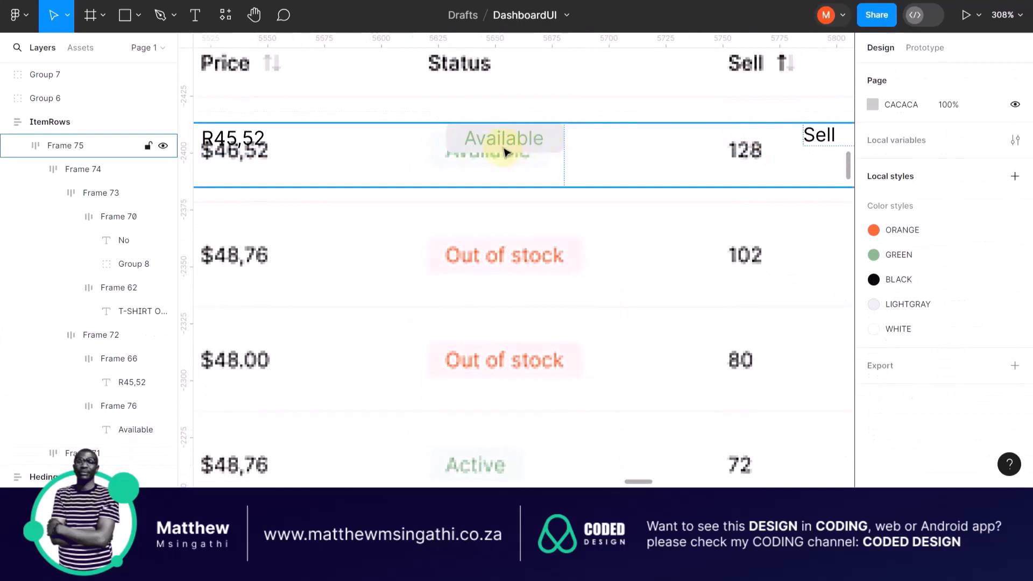
Reduce the spacing between the R45,52 price and the Available badge to 72.1
scroll(491, 166, "down", 2)
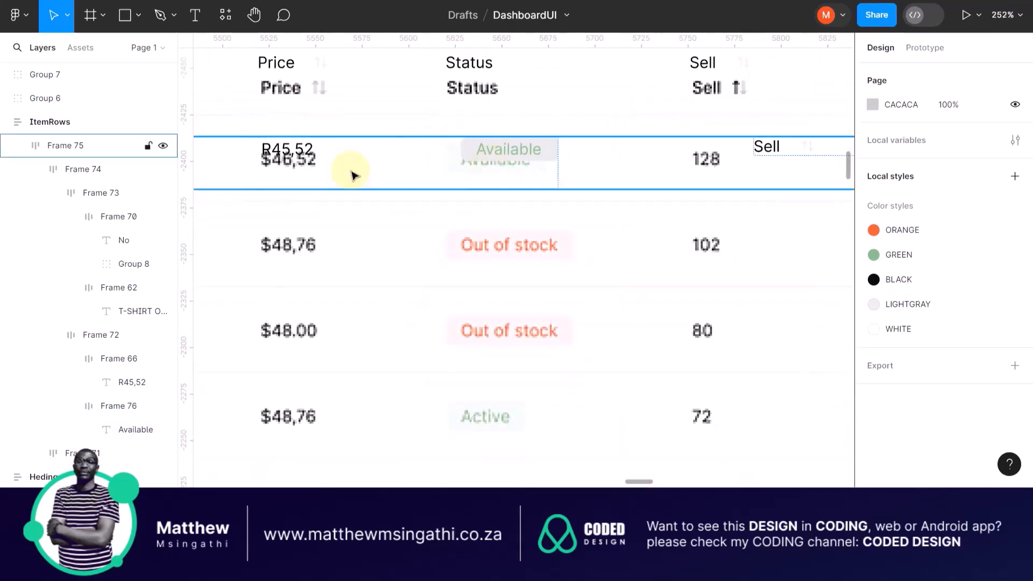
left_click(302, 151)
left_click(302, 150)
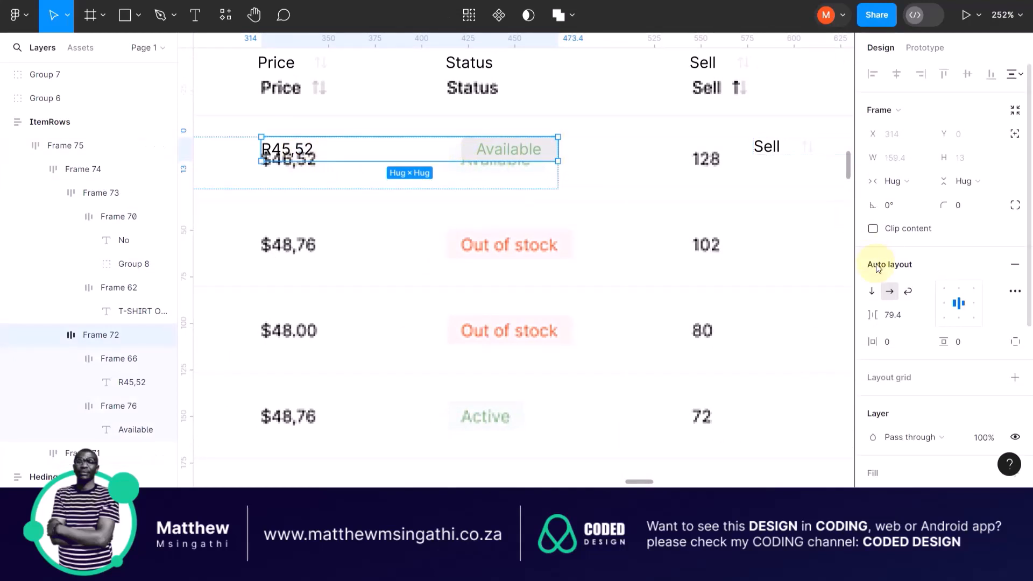
left_click_drag(865, 315, 756, 328)
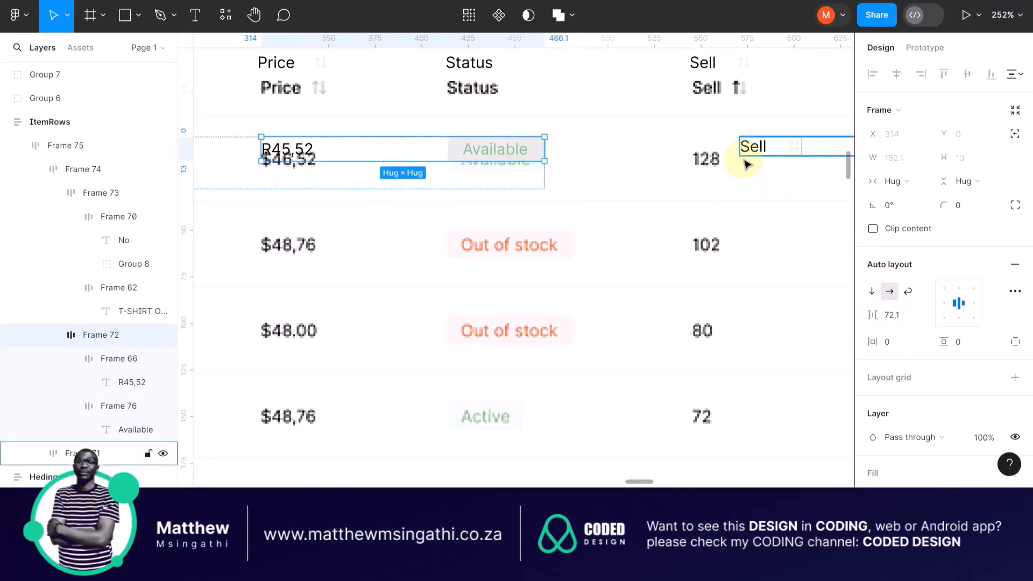
Delete the sort arrows icon beside the Sell text in the first item row
scroll(745, 162, "right", 5)
scroll(462, 215, "up", 5)
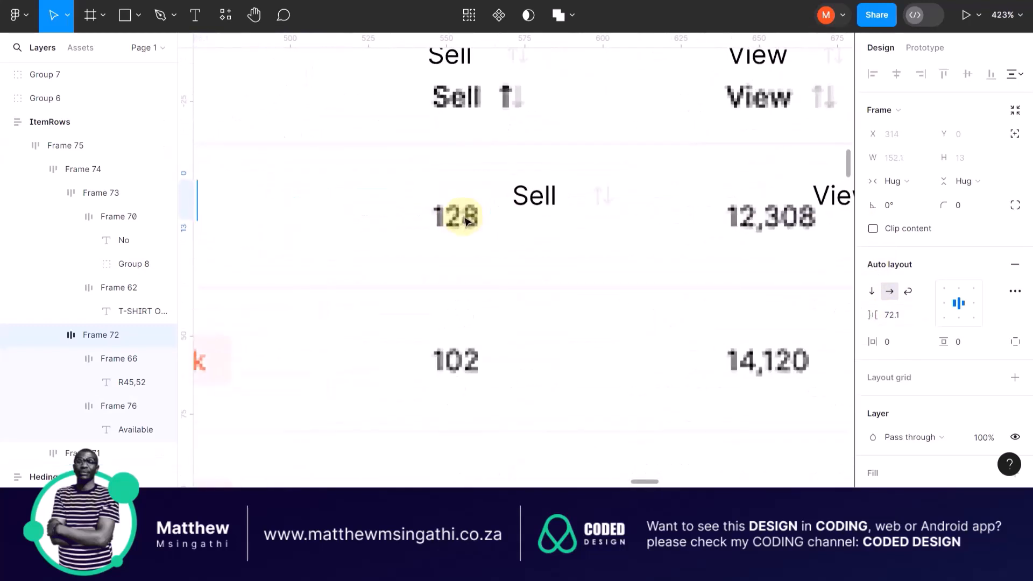
double_click(604, 196)
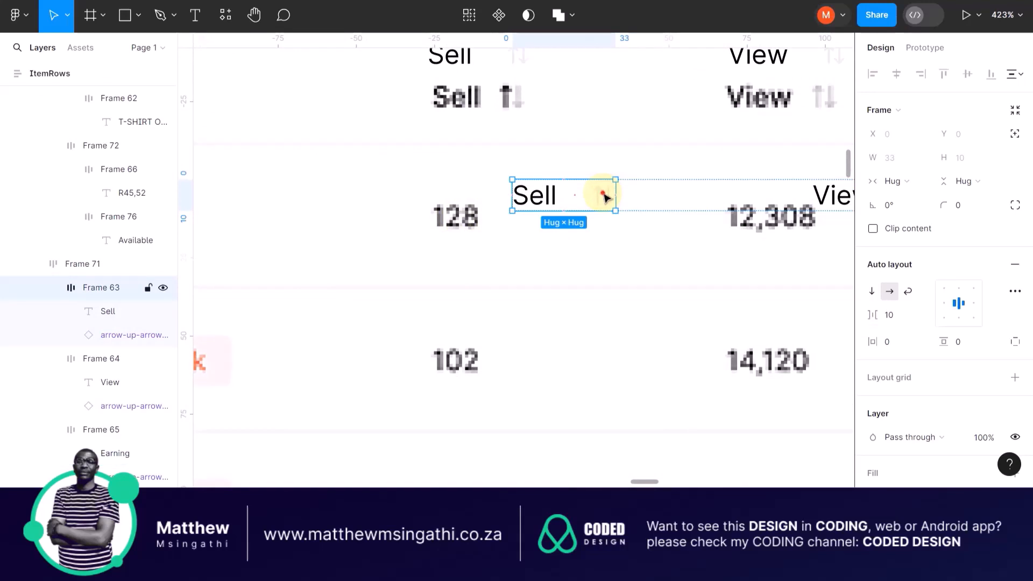
left_click(604, 197)
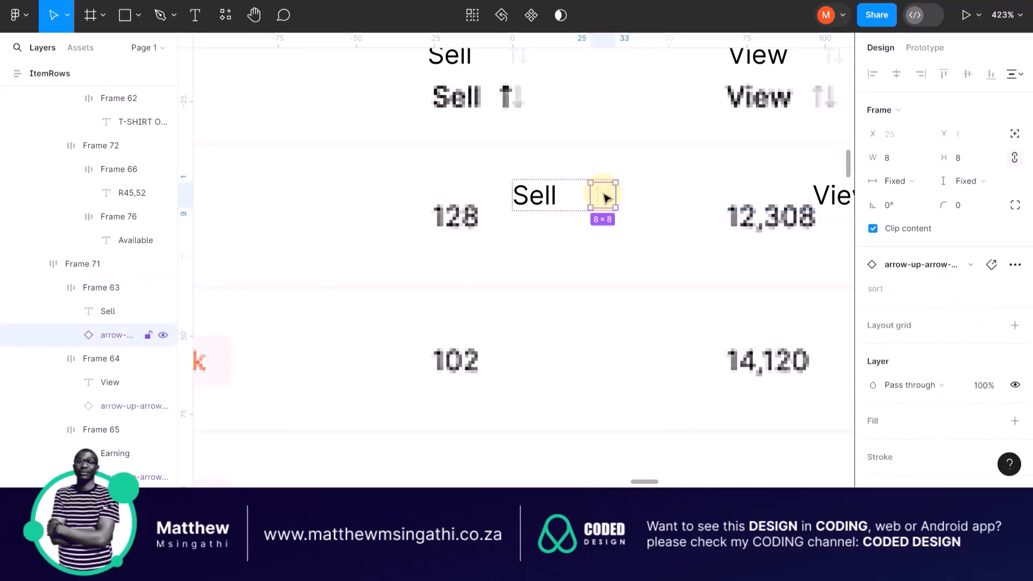
key("Delete")
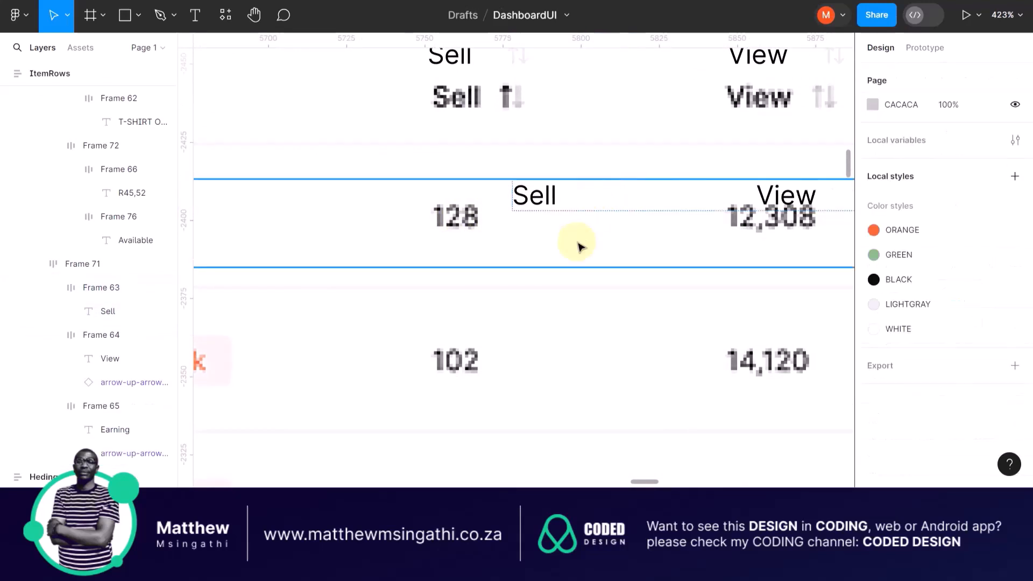
Reduce the item row's auto layout spacing to 80 so the Sell text lines up over the reference's 128
scroll(581, 240, "down", 5)
left_click(328, 217)
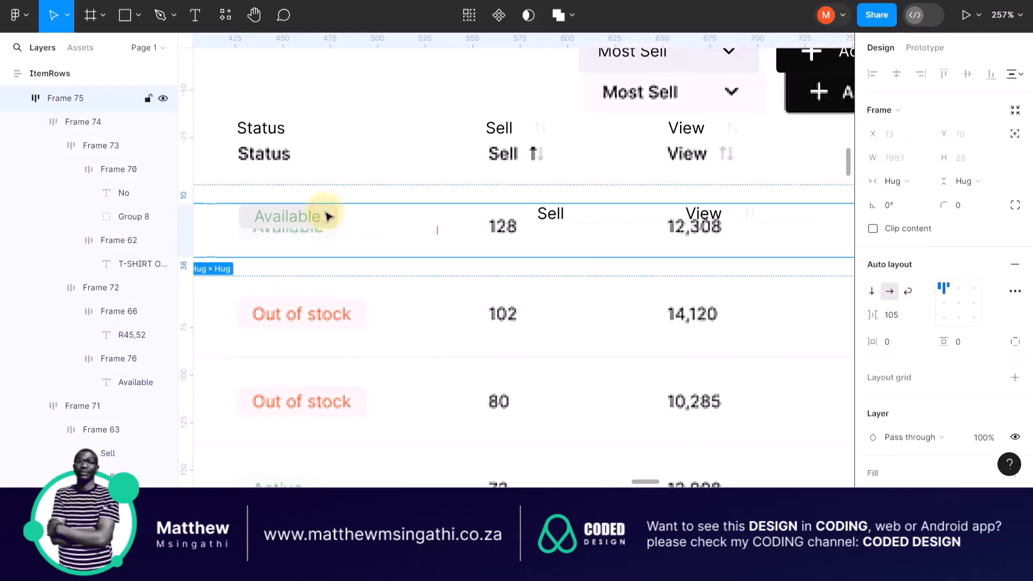
mouse_move(435, 233)
left_mouse_down()
mouse_move(410, 233)
mouse_move(421, 231)
left_mouse_up()
Replace the Sell text in the first item row with 128
scroll(526, 223, "up", 5)
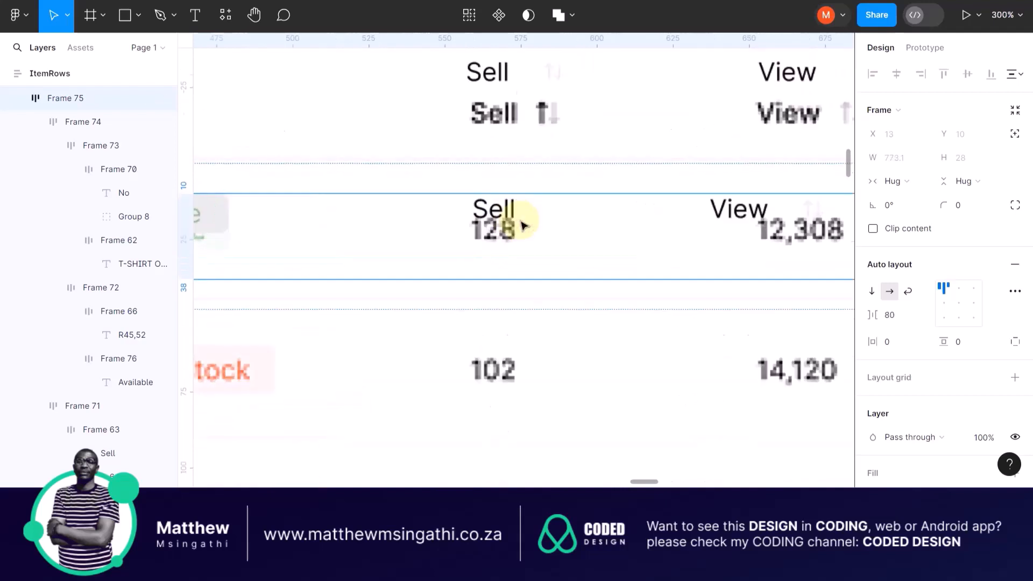
double_click(483, 206)
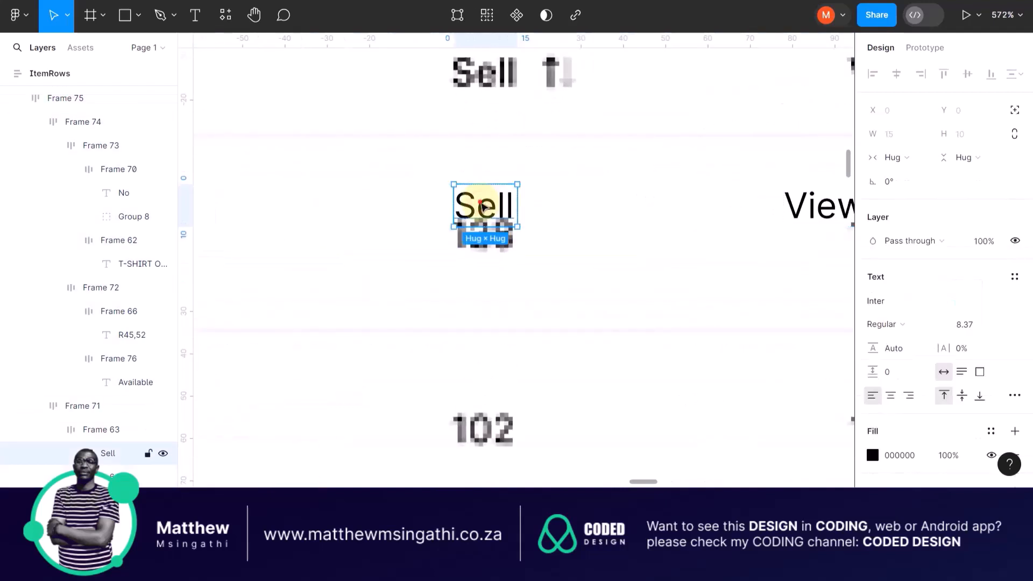
double_click(483, 205)
type("12")
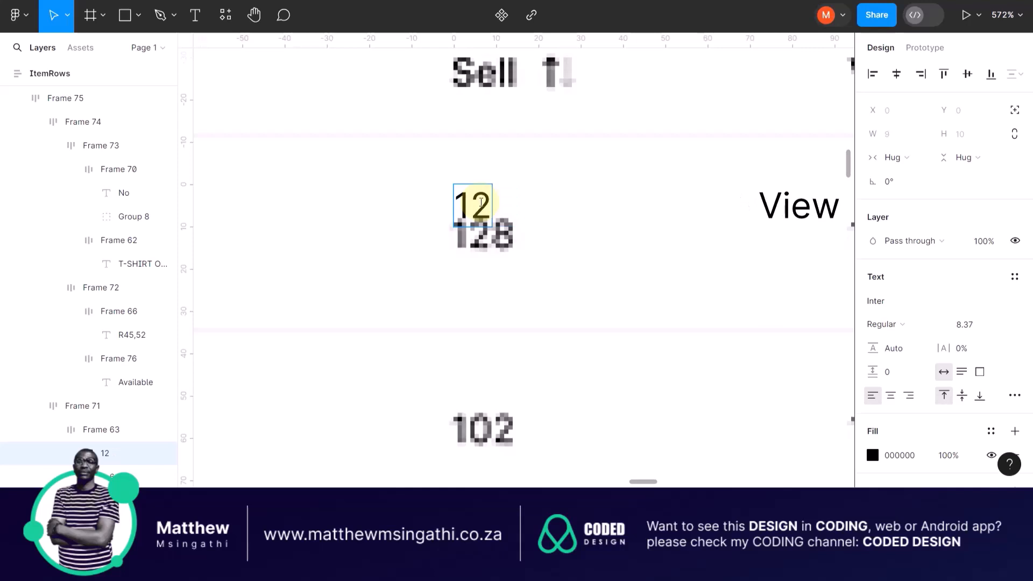
type("8")
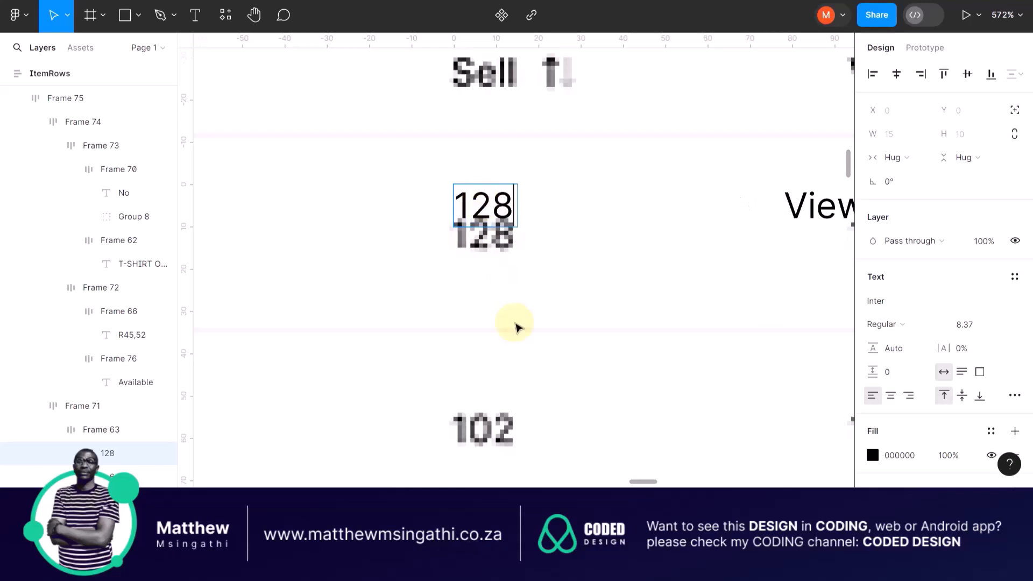
left_click(523, 361)
Increase the spacing in the frame holding 128, View and Earning to 80
scroll(523, 360, "down", 3)
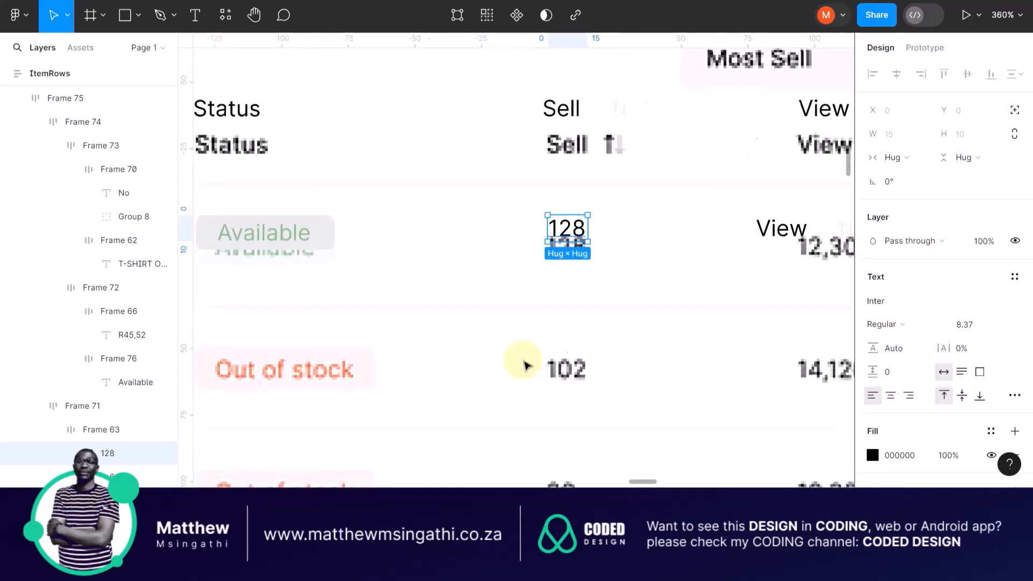
scroll(599, 281, "right", 3)
left_click(583, 322)
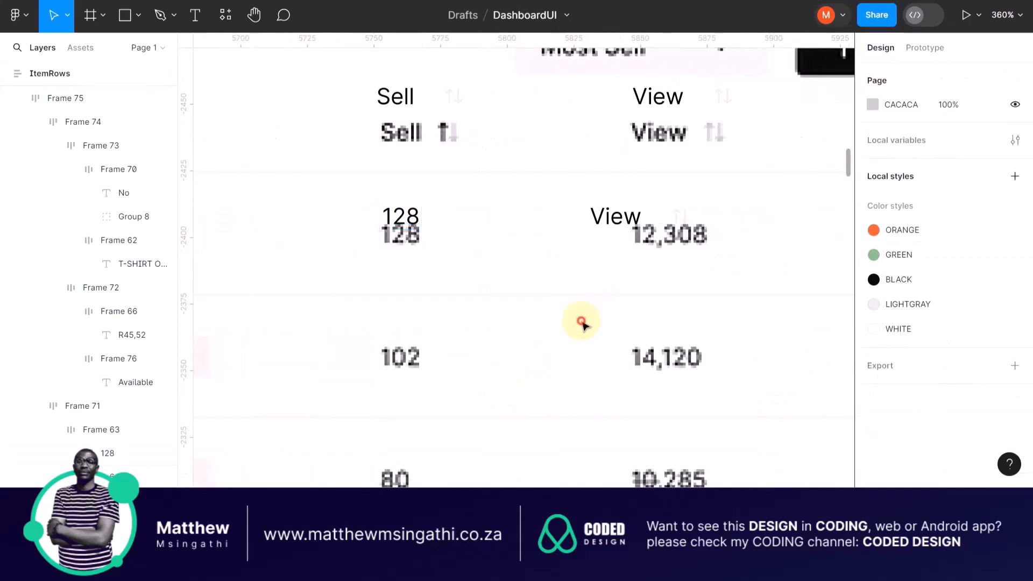
left_click(418, 217)
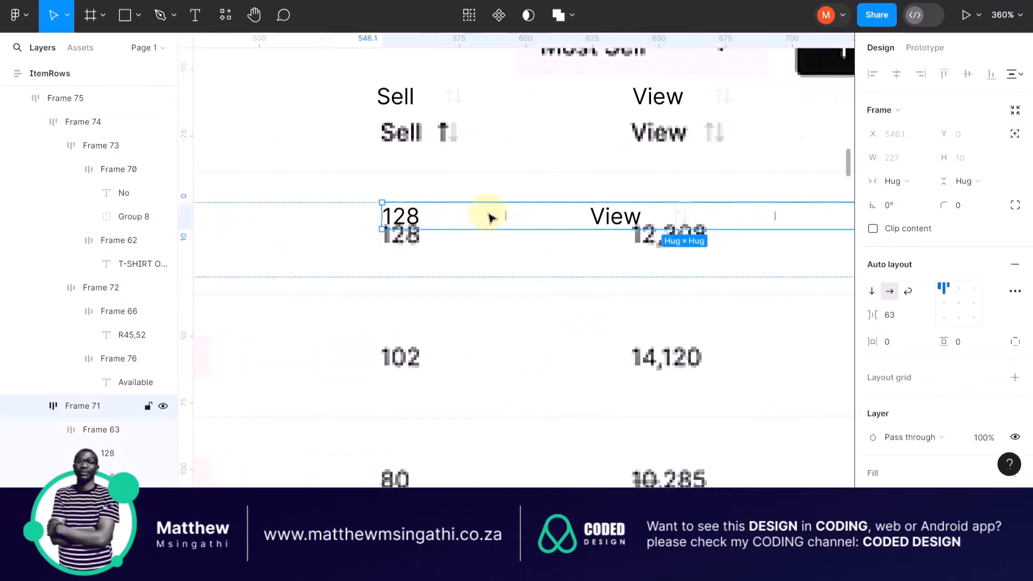
left_click_drag(505, 216, 529, 216)
Replace the View text in the first item row with 12,308
scroll(529, 216, "right", 4)
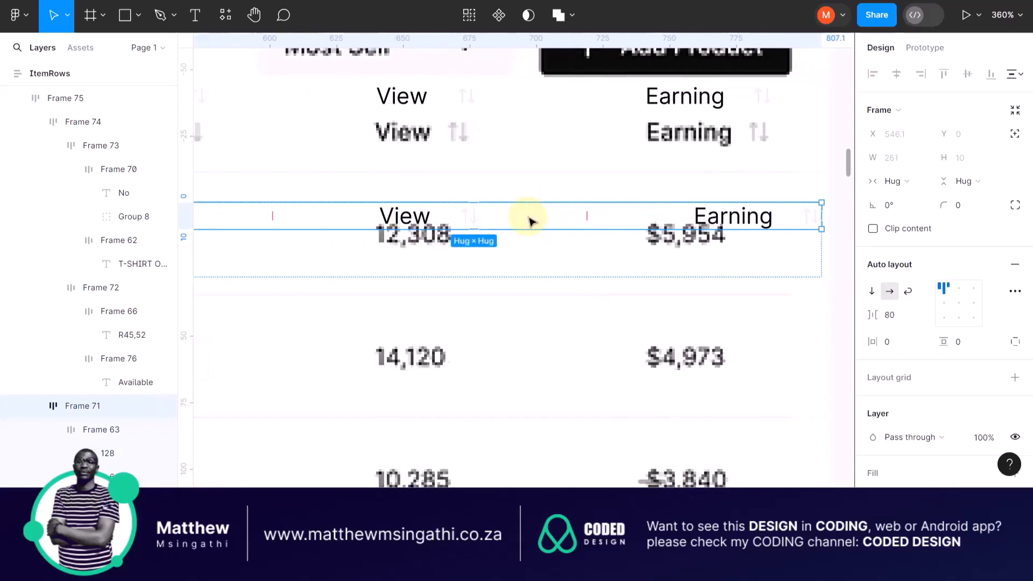
scroll(394, 216, "up", 3)
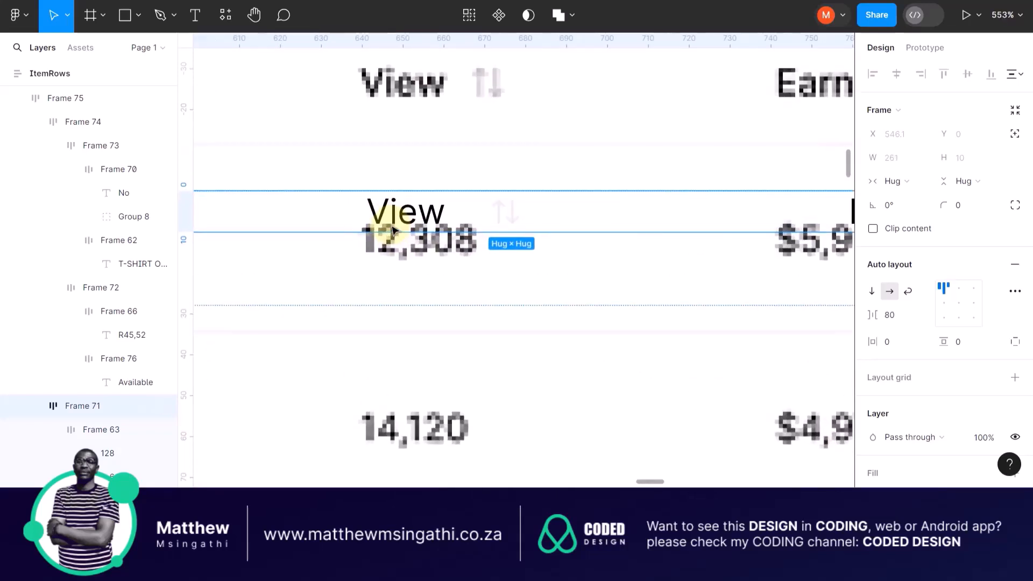
double_click(401, 220)
double_click(399, 218)
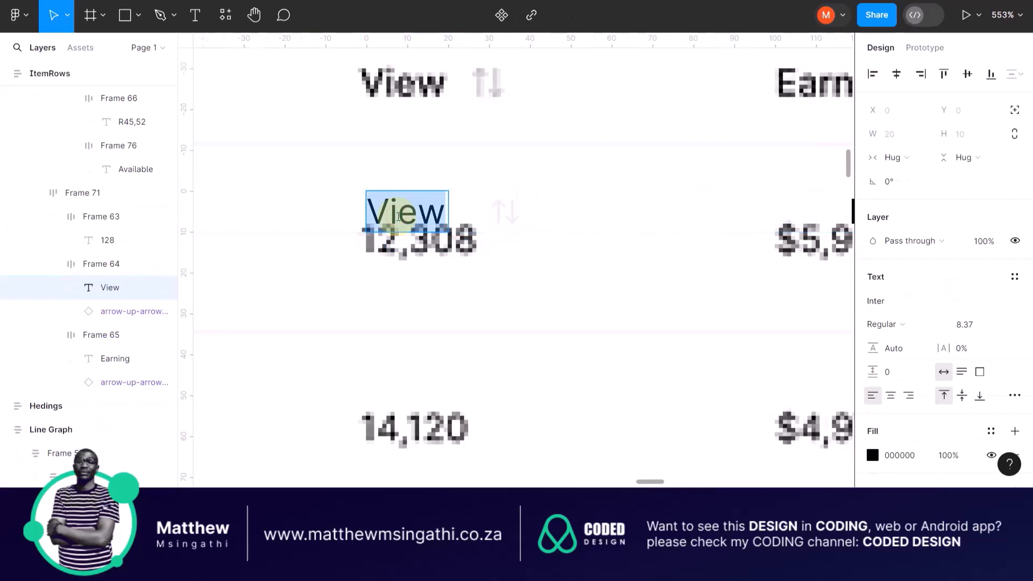
type("12,")
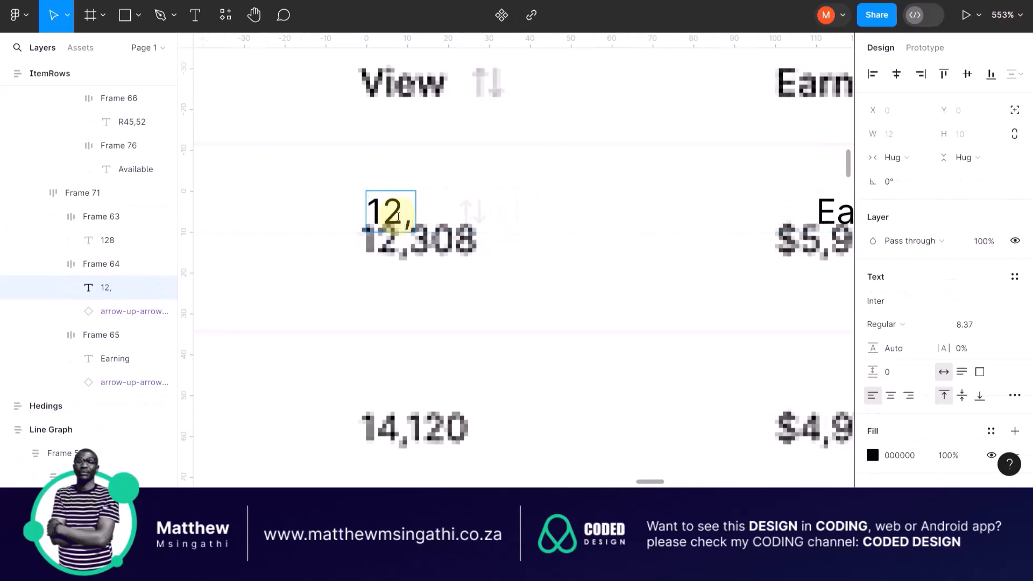
type("30")
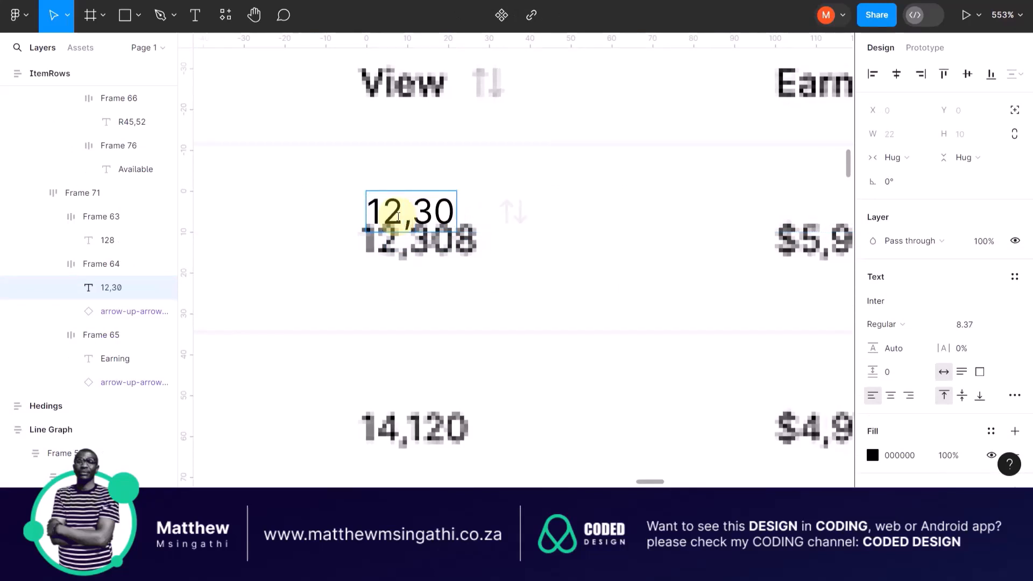
type("8")
key("Escape")
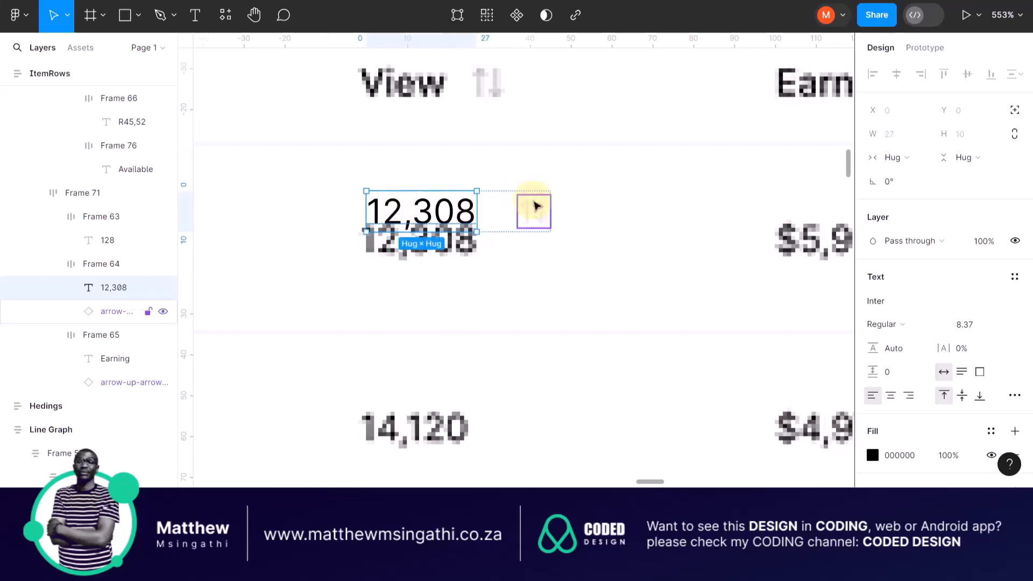
Delete the sort arrows icon beside 12,308 in the first item row
double_click(536, 206)
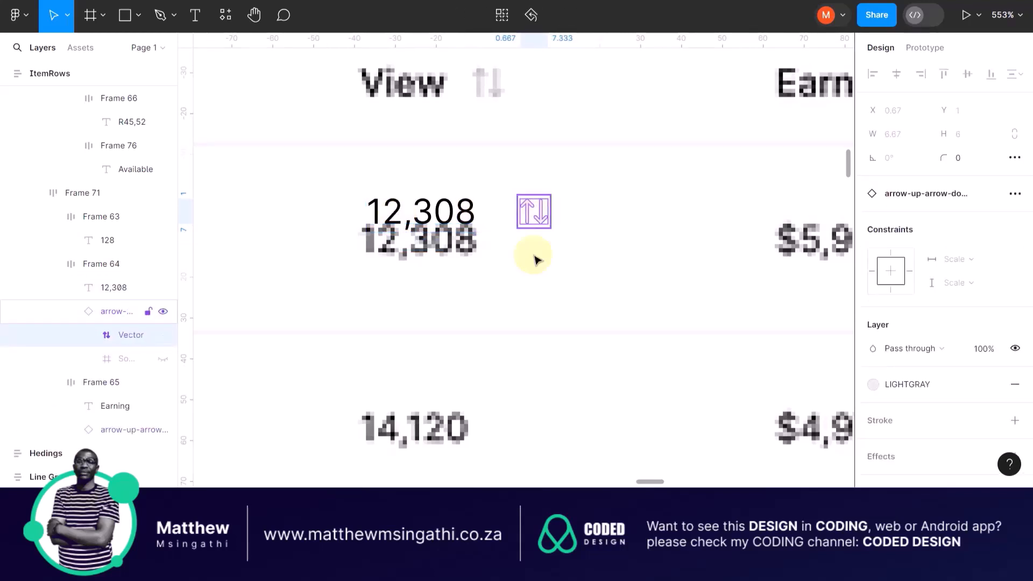
left_click(534, 250)
double_click(538, 205)
double_click(538, 207)
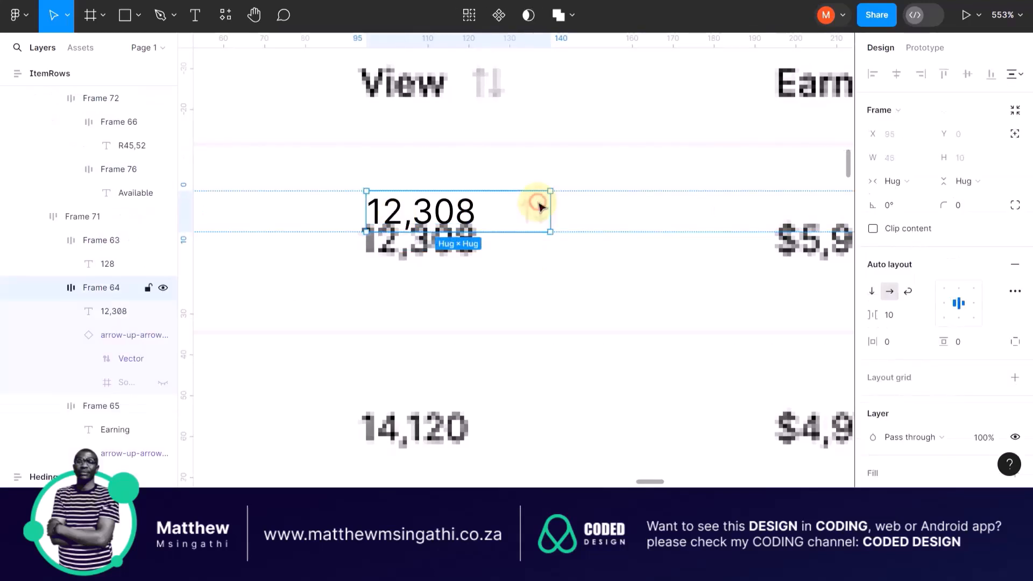
double_click(539, 207)
key("Delete")
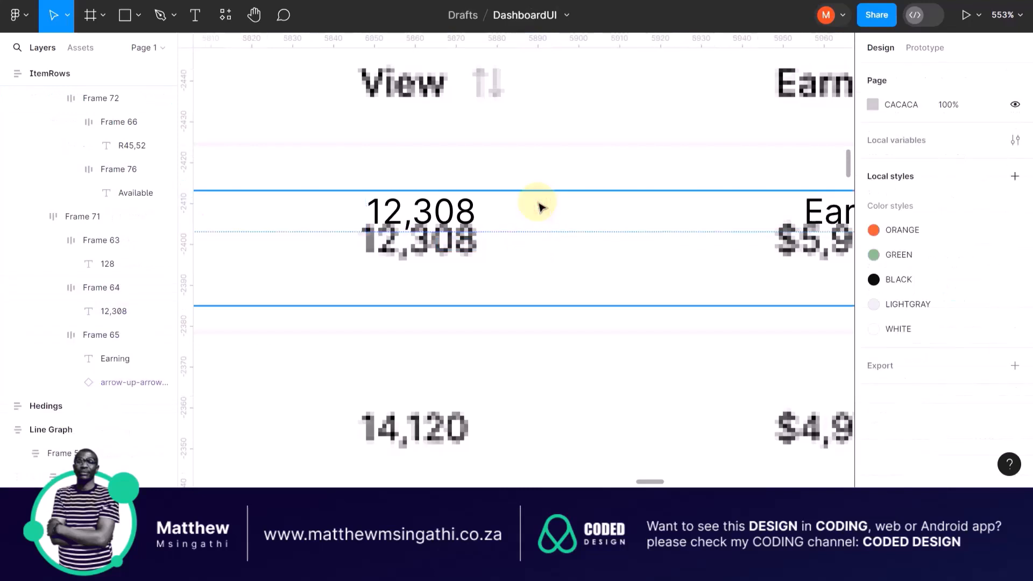
Compare the positions of 12,308 and Earning in the first item row with the reference table's columns
scroll(562, 309, "right", 4)
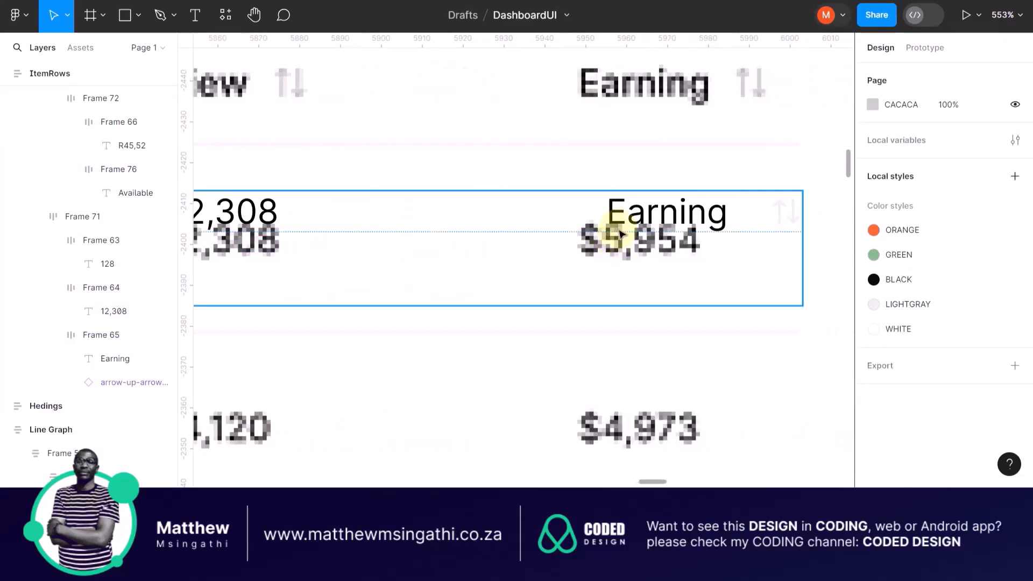
double_click(269, 213)
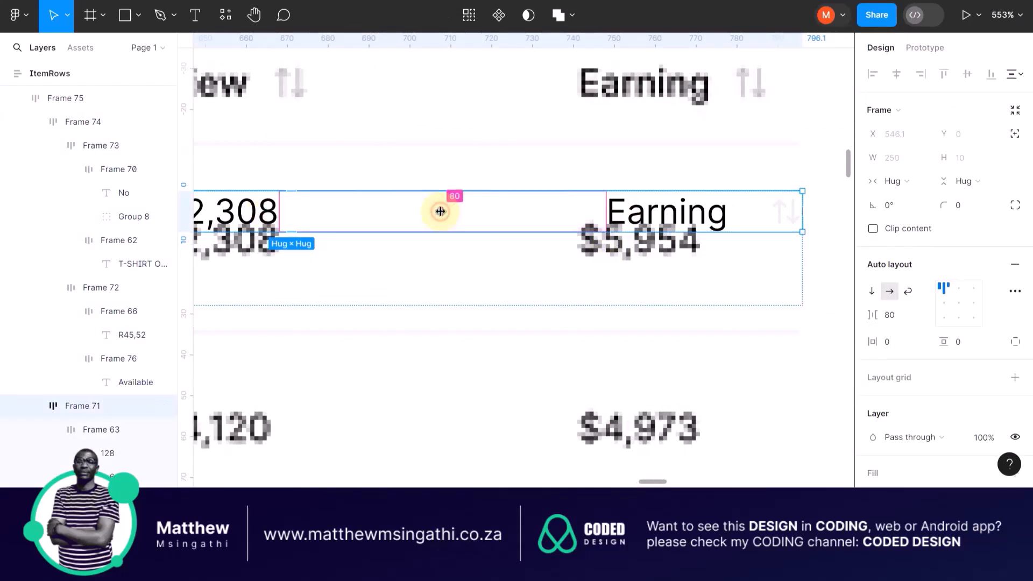
scroll(442, 213, "down", 3)
scroll(446, 214, "left", 3)
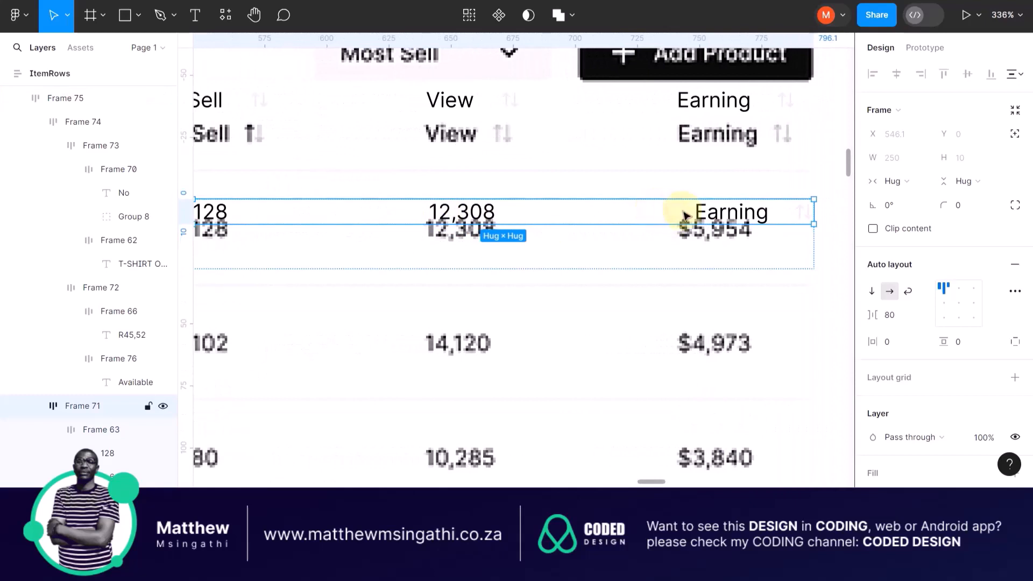
left_click(476, 213)
left_click(613, 210)
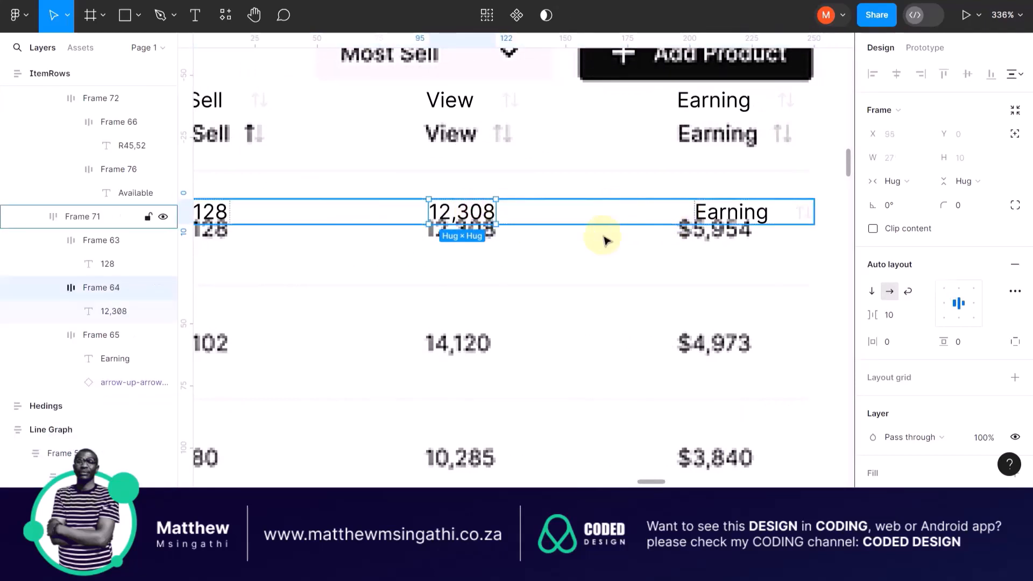
left_click(594, 261)
left_click(490, 213)
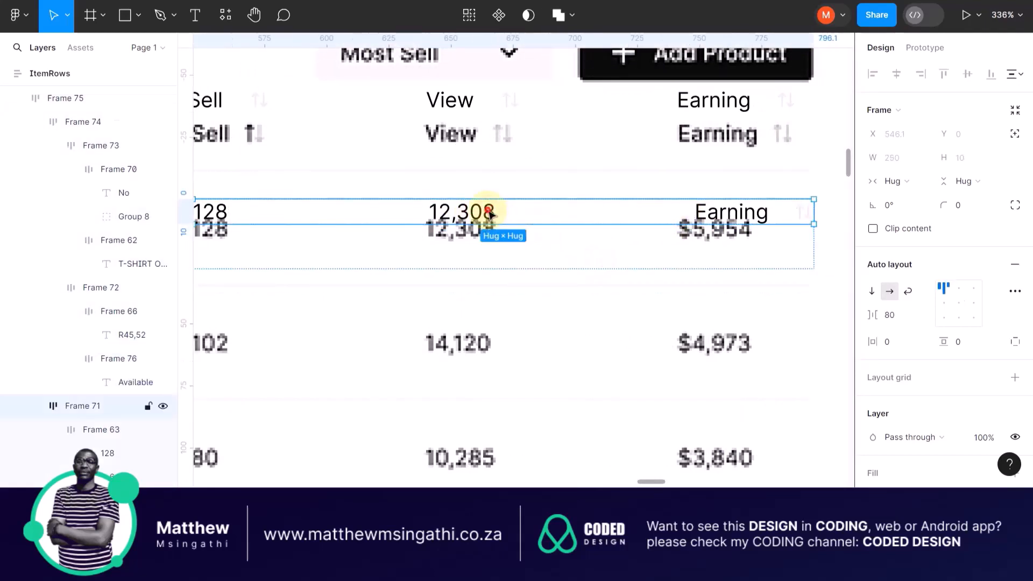
double_click(488, 213)
left_click(607, 199)
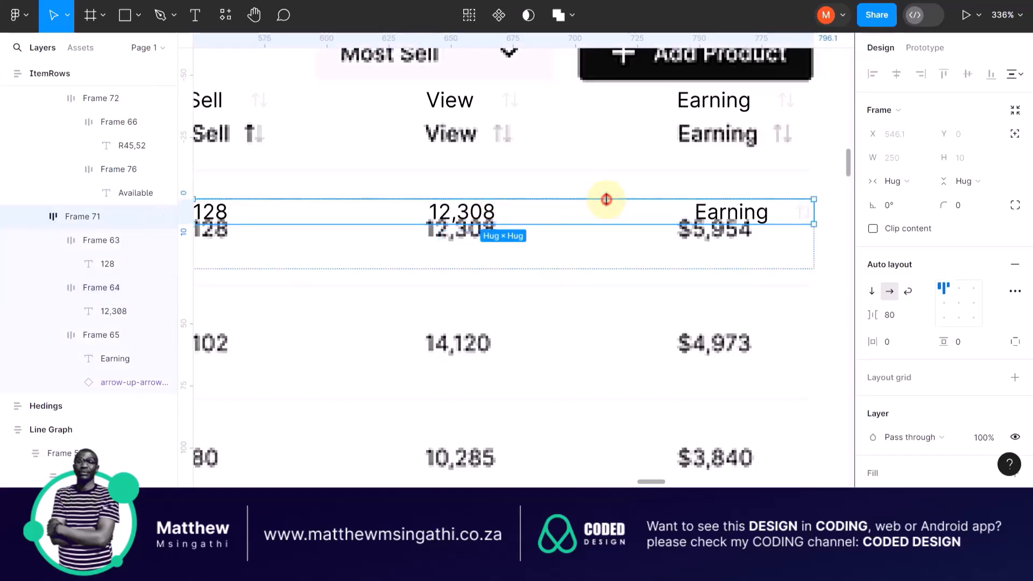
left_click(700, 211)
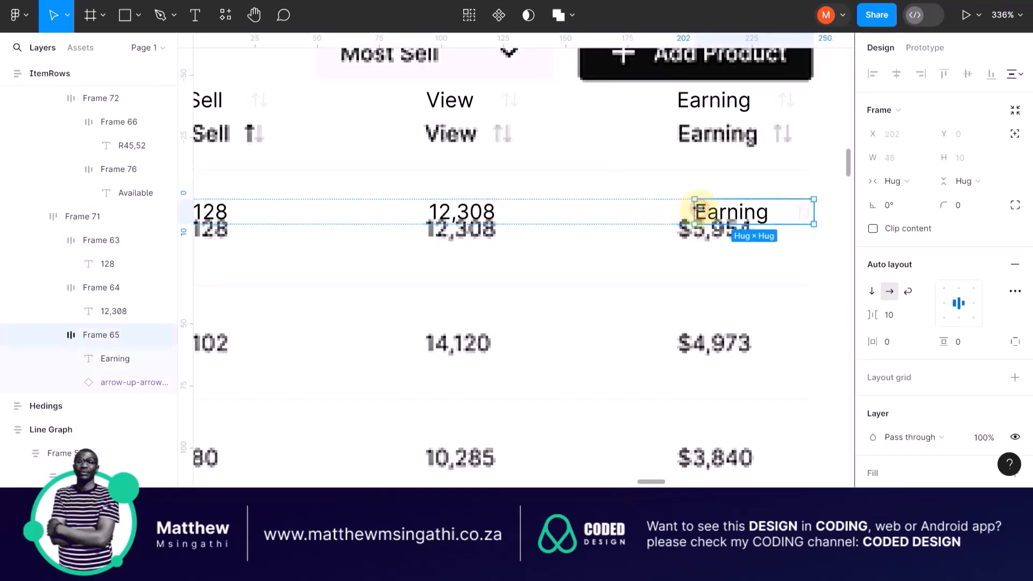
left_click(537, 260)
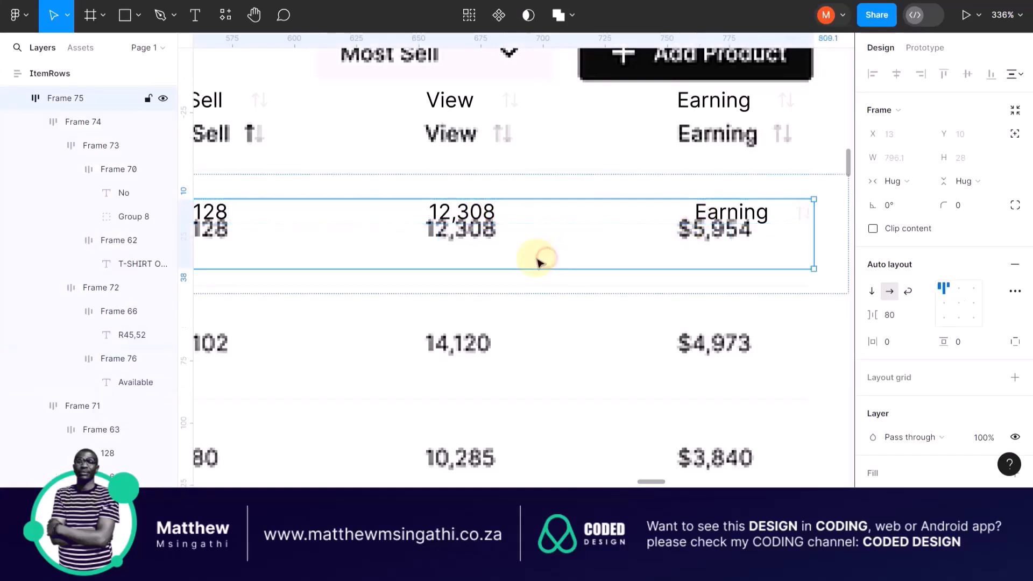
left_click(437, 211)
left_click(435, 212)
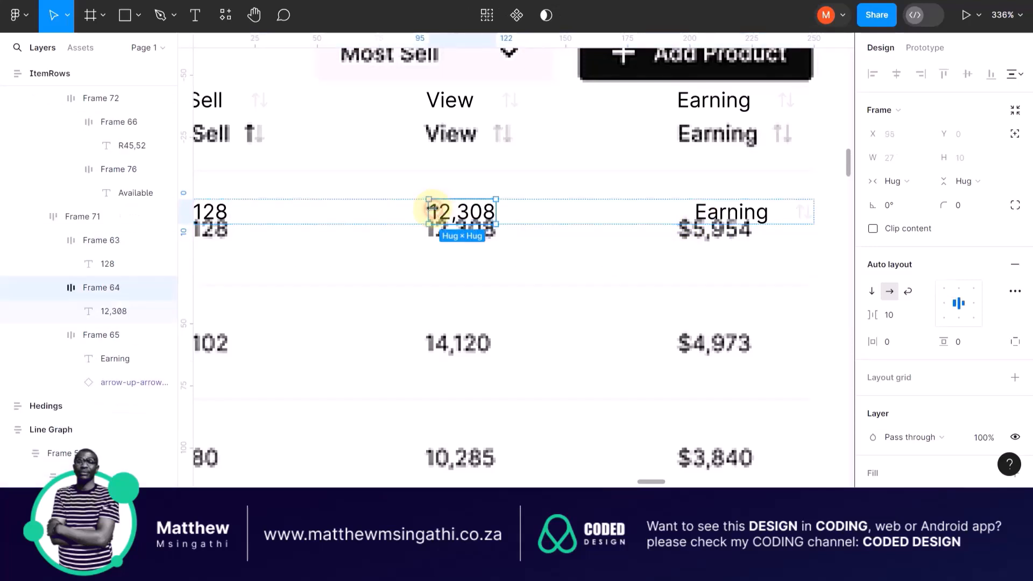
scroll(503, 241, "down", 5)
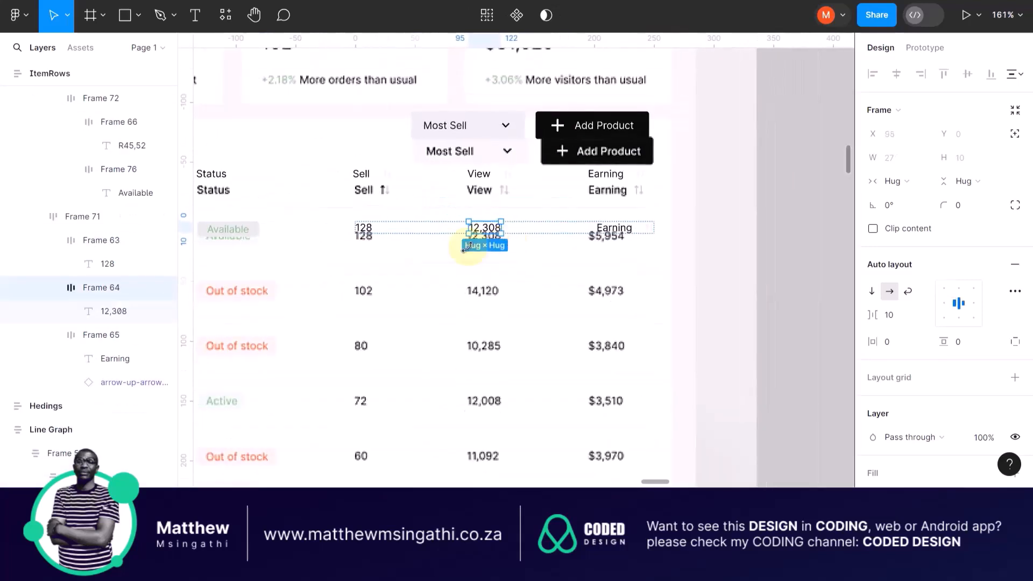
key("Escape")
Reduce the spacing in the frame holding 128, 12,308 and Earning to 78
left_click(364, 233)
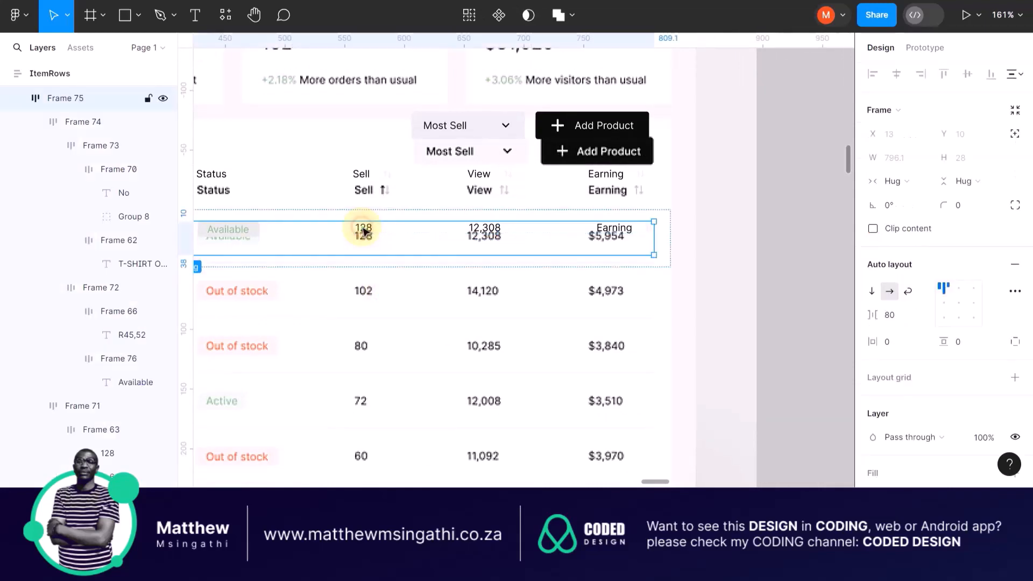
scroll(363, 232, "up", 5)
scroll(362, 246, "down", 1)
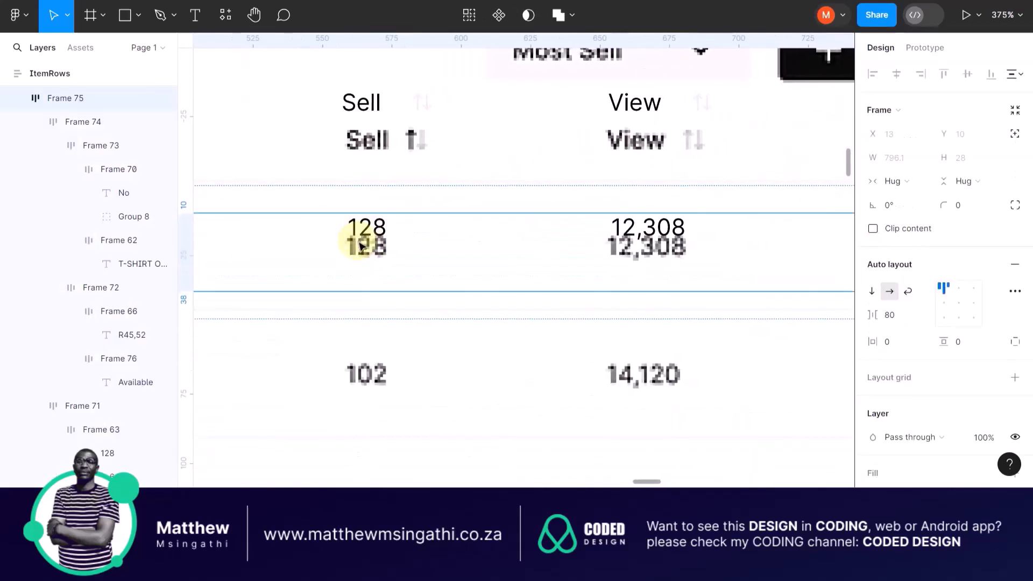
left_click(356, 230)
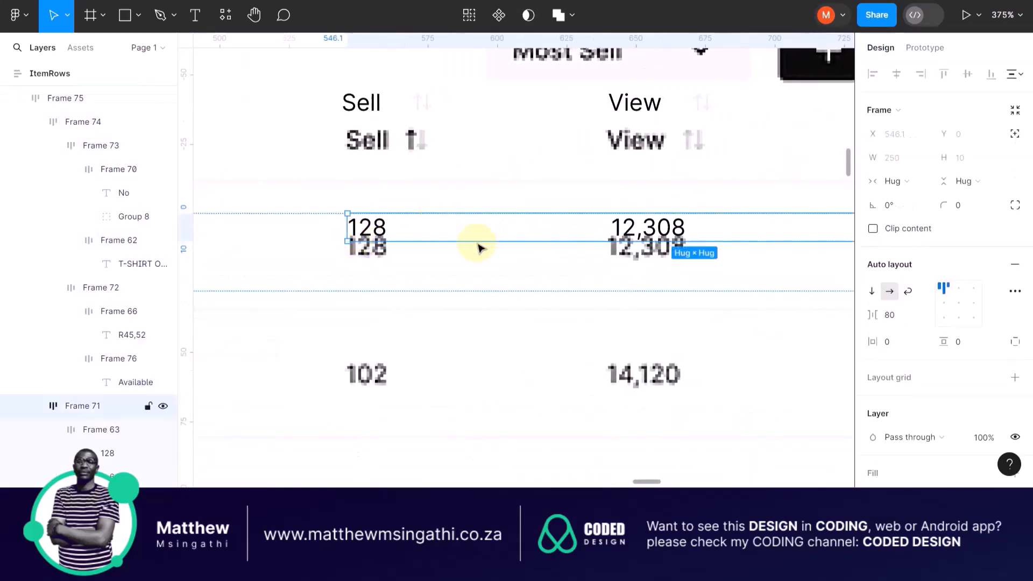
scroll(484, 248, "right", 5)
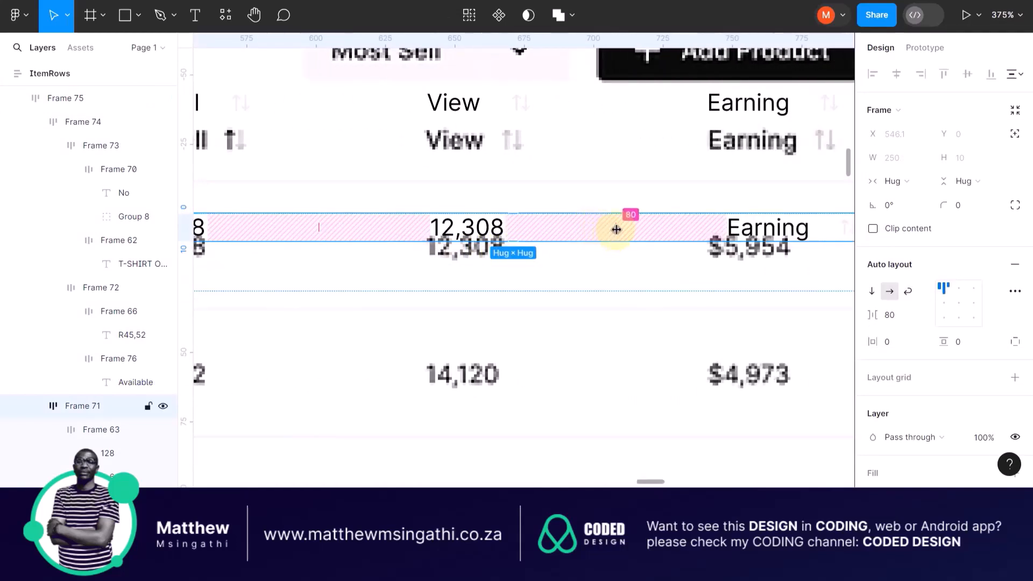
left_click_drag(616, 230, 608, 232)
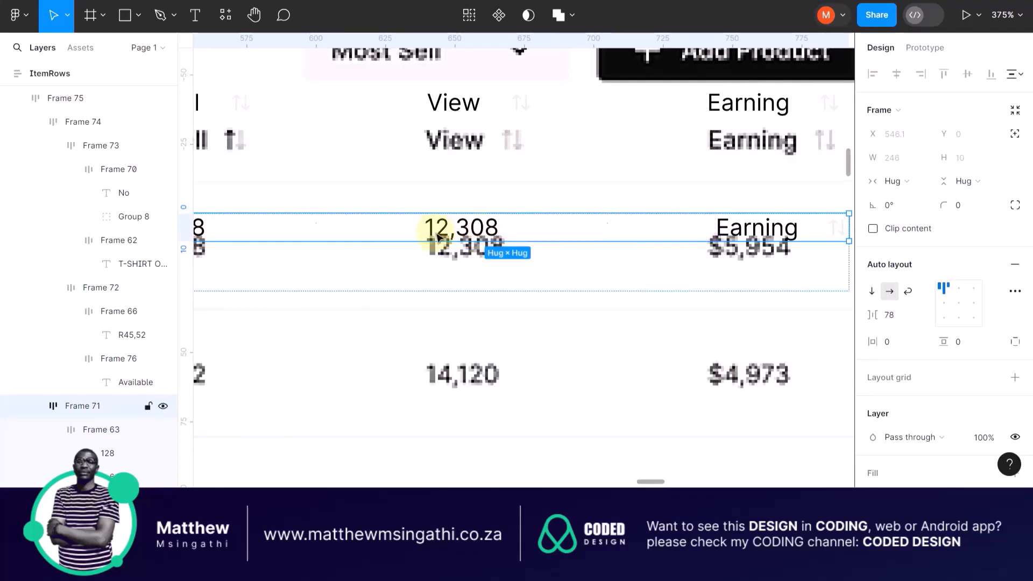
Replace the Earning text in the first item row with R5,954
scroll(744, 237, "up", 5)
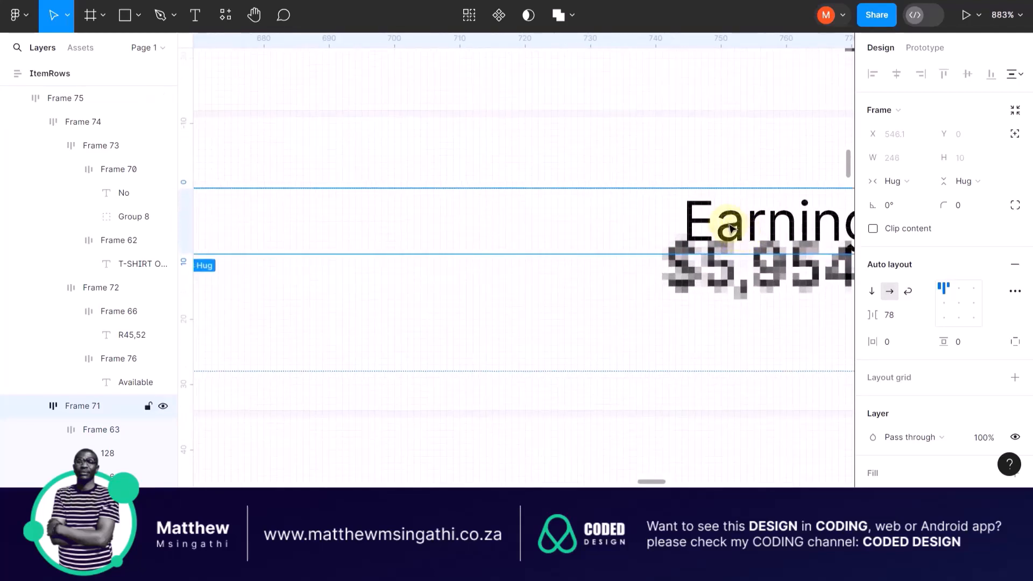
scroll(726, 231, "right", 3)
double_click(680, 228)
double_click(678, 226)
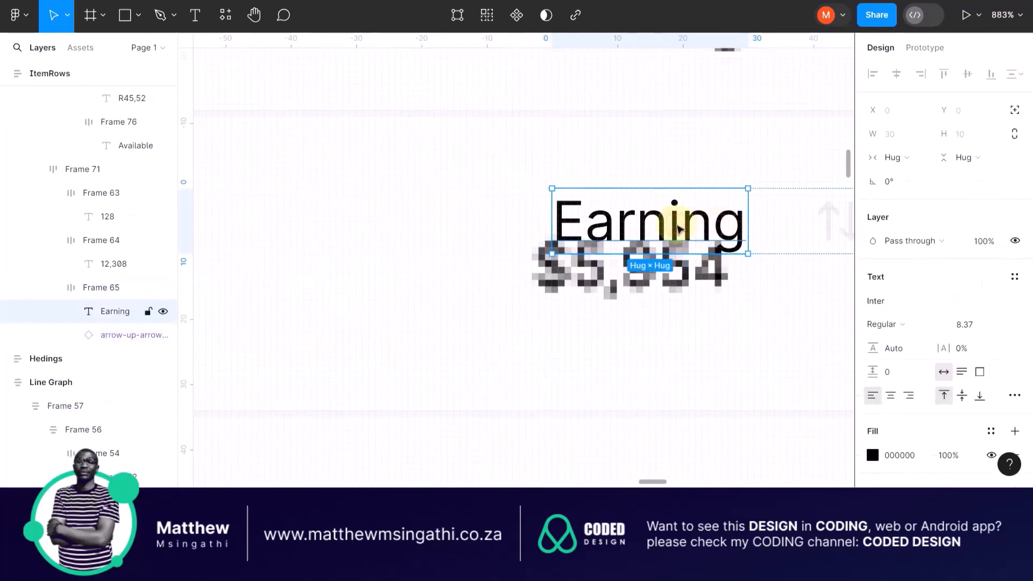
double_click(677, 224)
type("R")
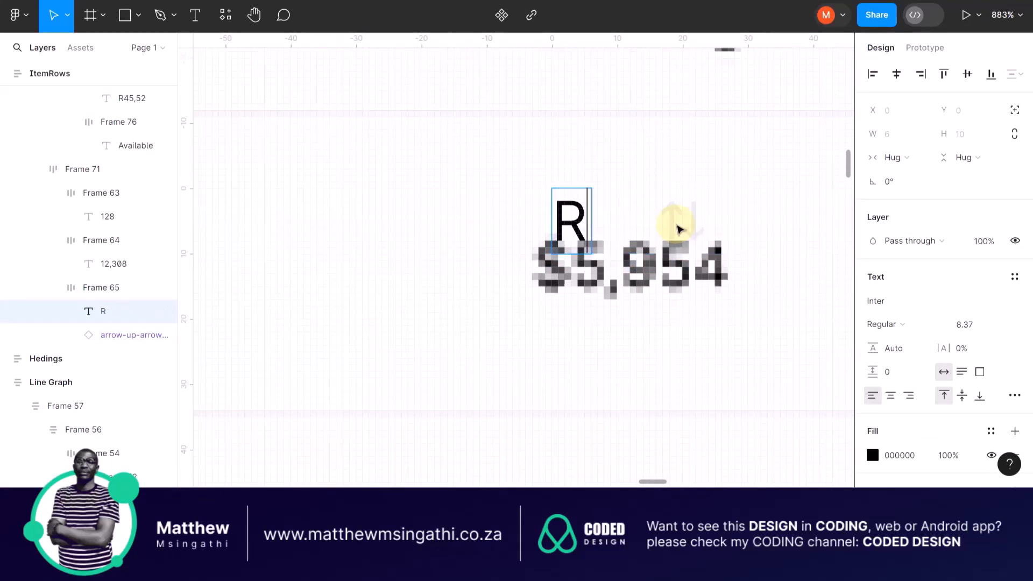
type("5")
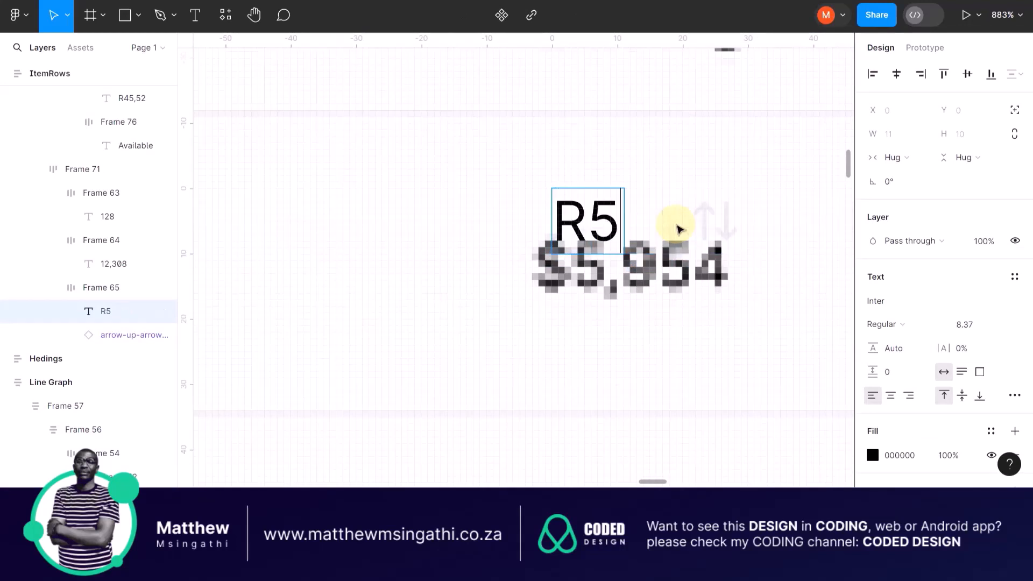
type(",")
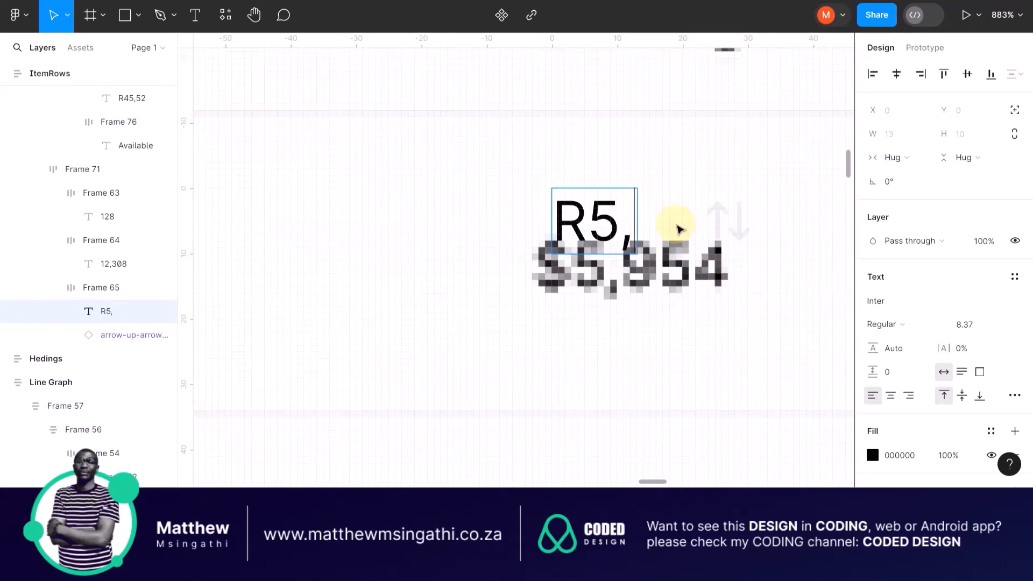
type("9")
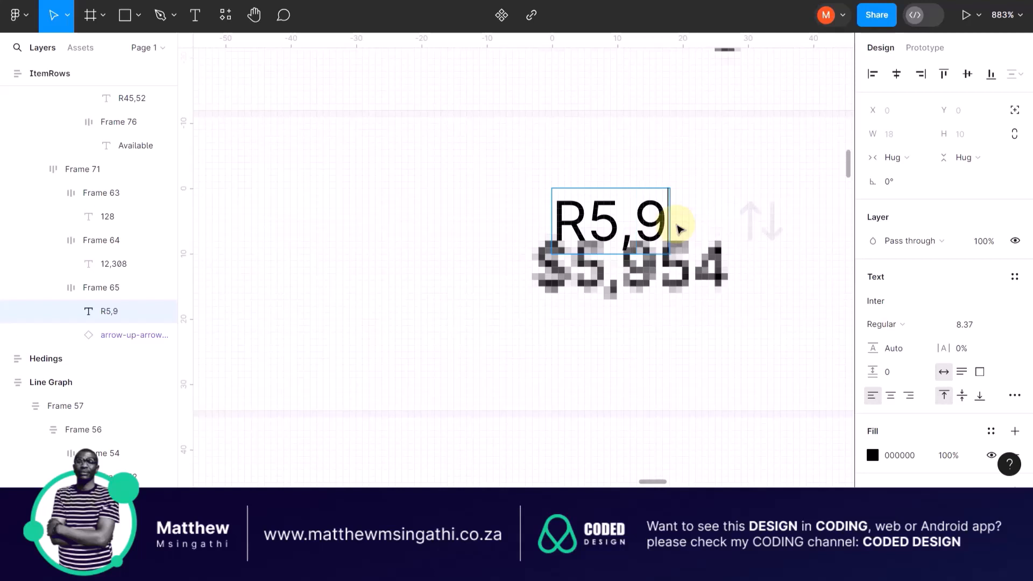
type("54")
Hide the sort arrows vector beside R5,954 in the first item row
scroll(735, 242, "right", 5)
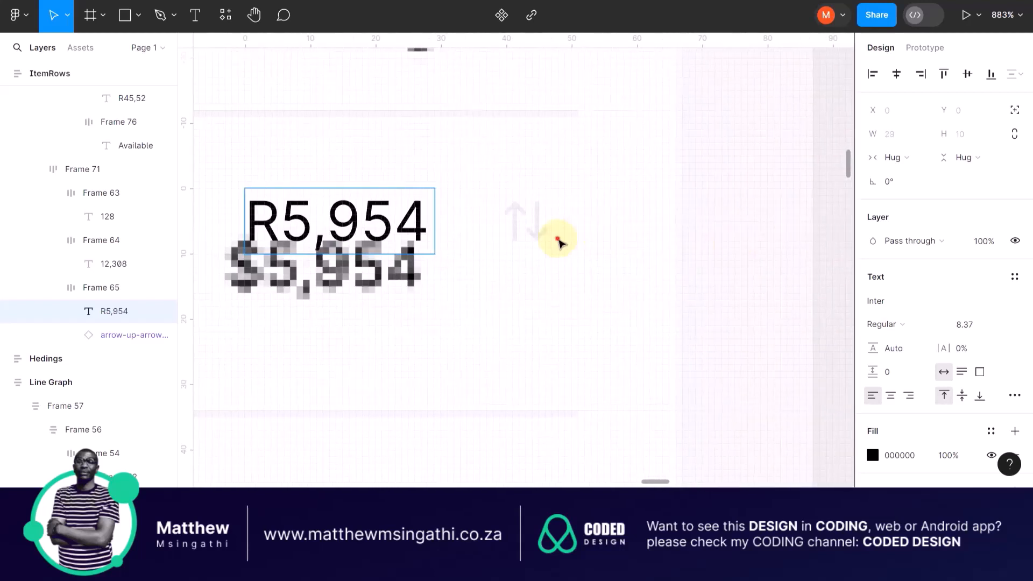
left_click(535, 224)
double_click(536, 226)
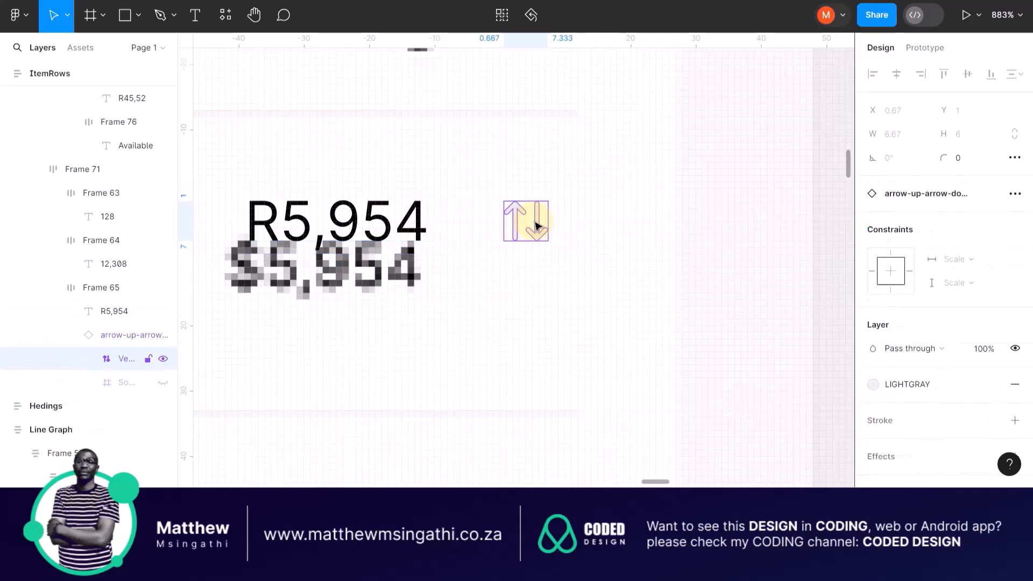
key("ctrl+shift+h")
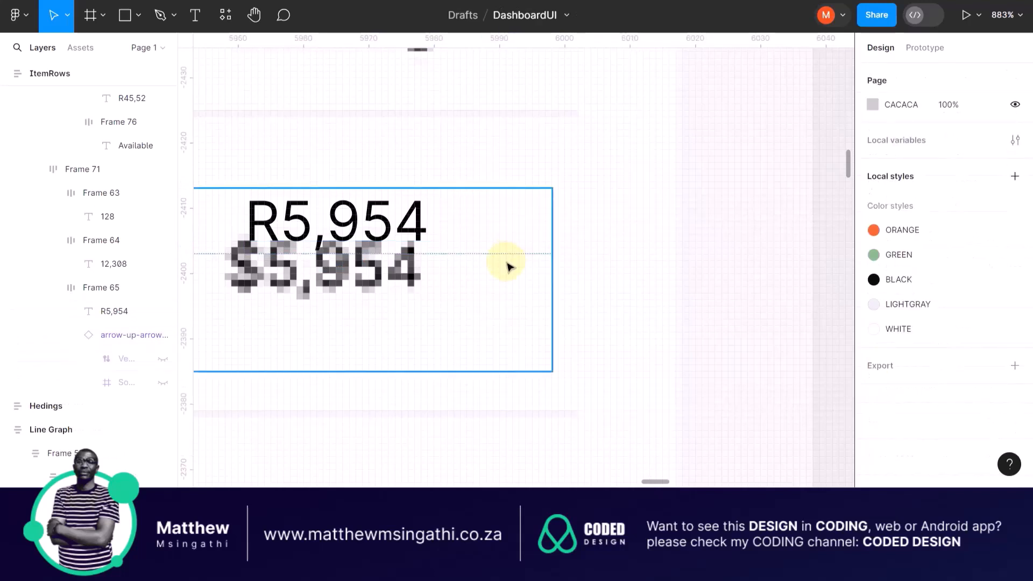
Check the filled first item row against the reference Products table, from the No column through Earning
scroll(509, 266, "down", 5)
scroll(509, 266, "left", 3)
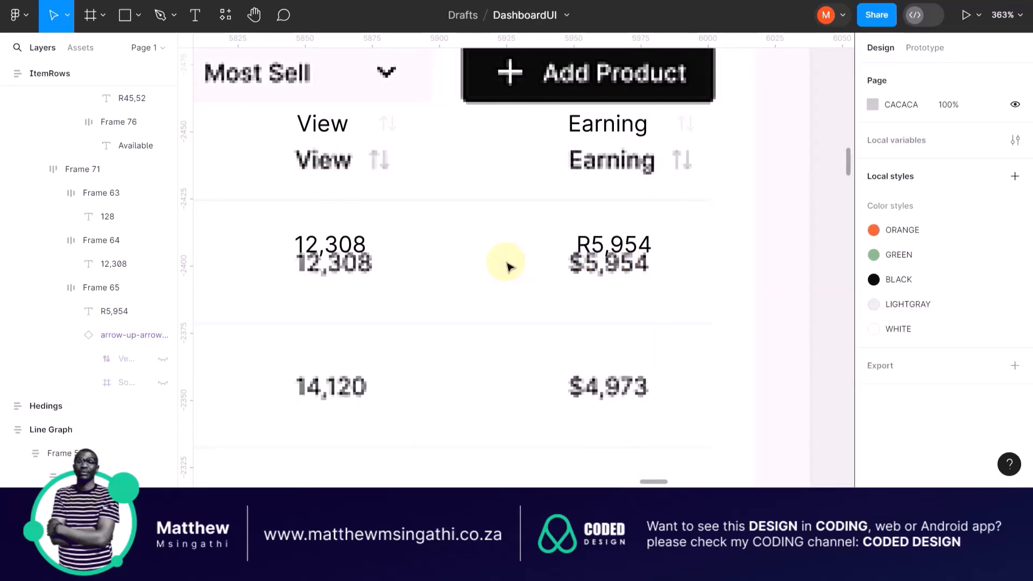
scroll(508, 267, "down", 5)
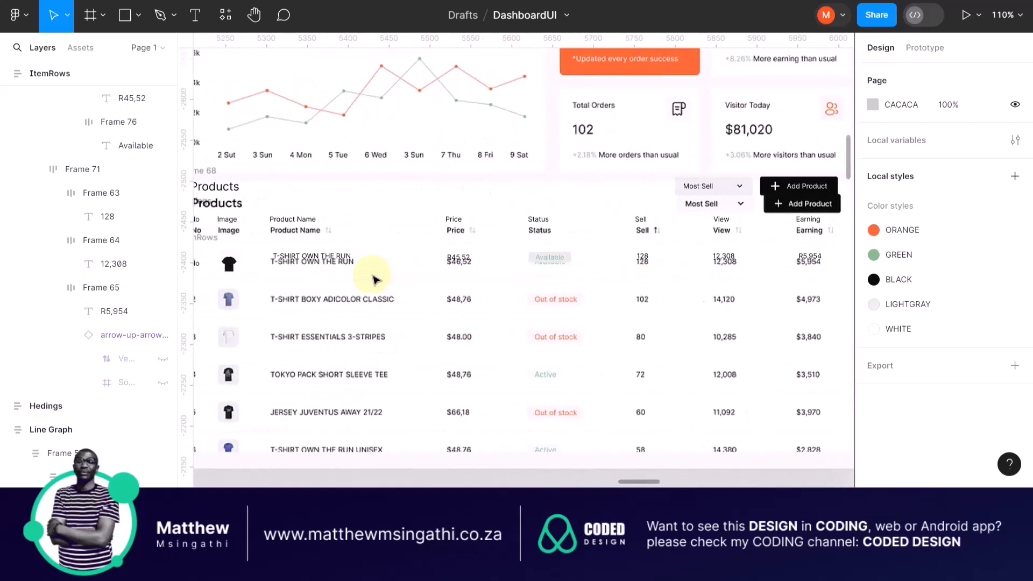
scroll(312, 285, "left", 3)
scroll(376, 291, "up", 2)
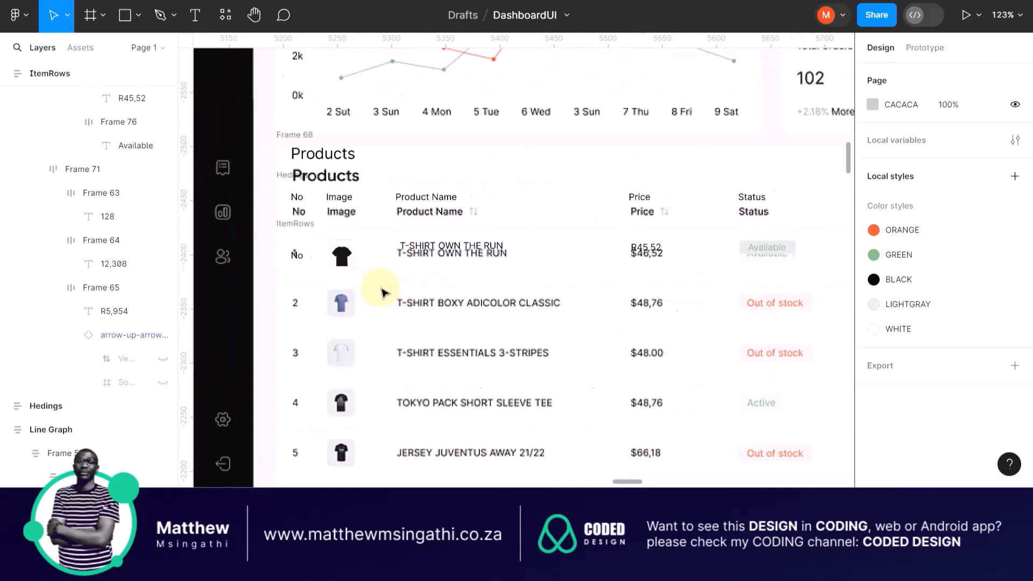
scroll(380, 292, "up", 4)
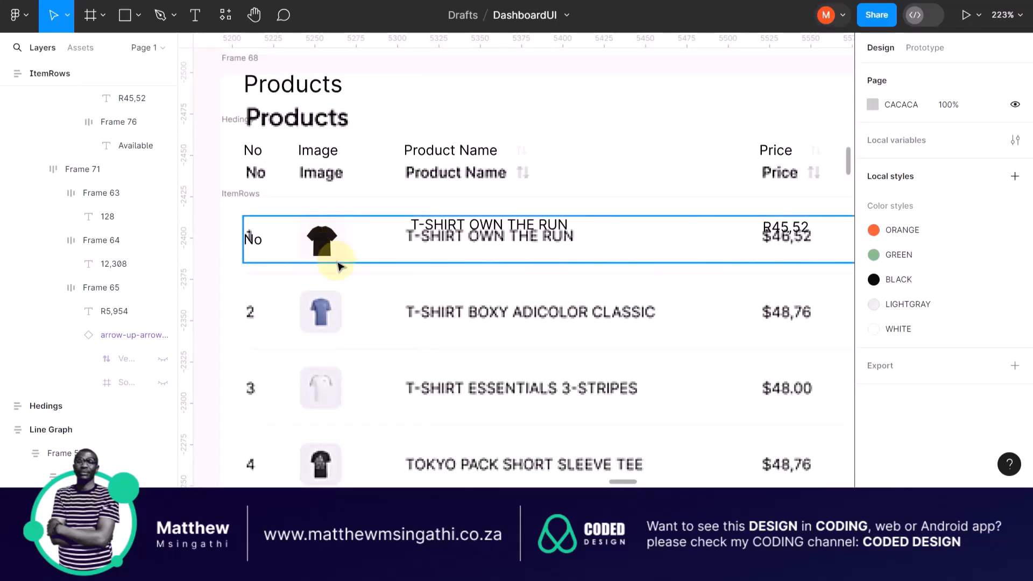
left_click(241, 225)
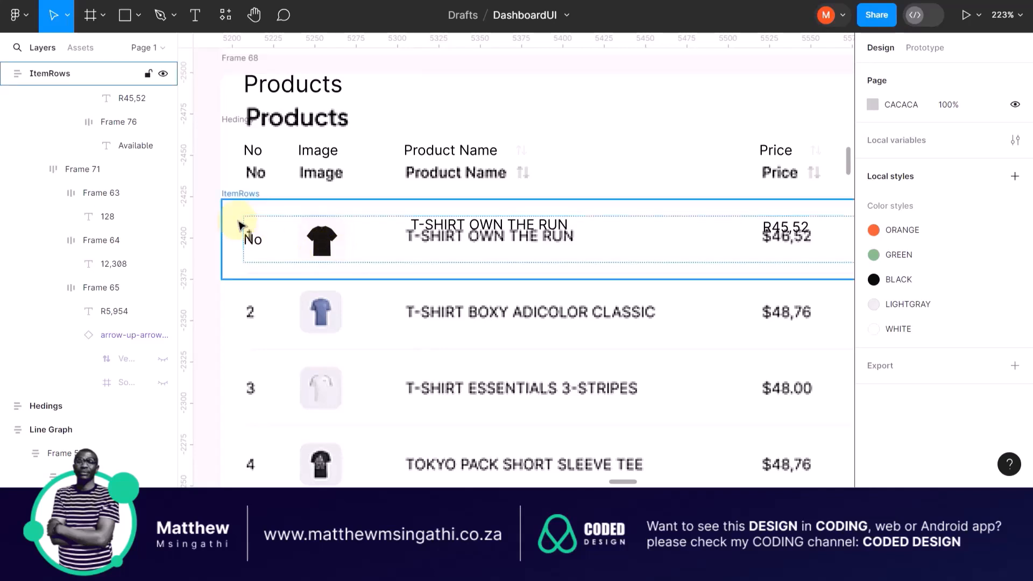
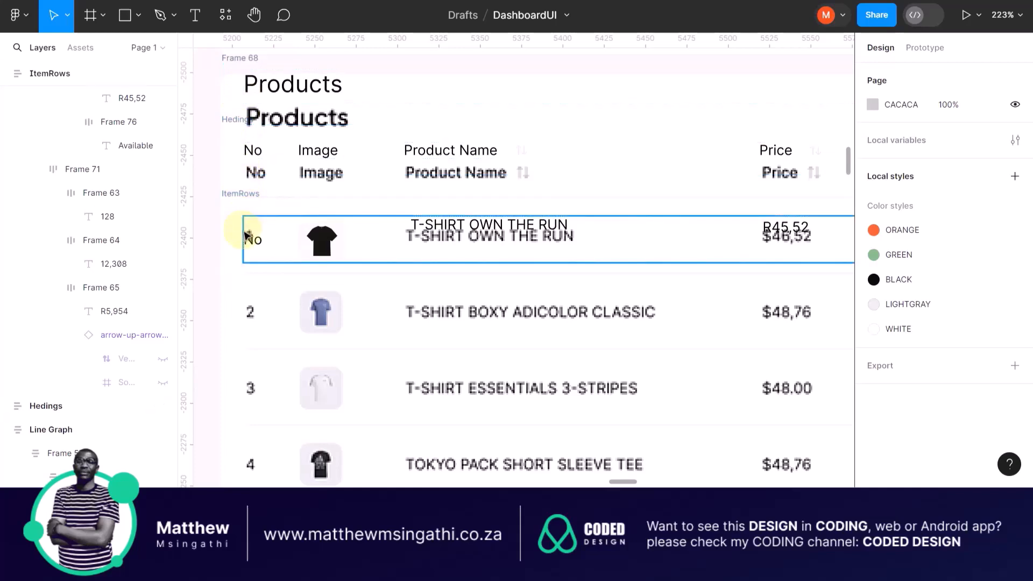
scroll(245, 234, "down", 5)
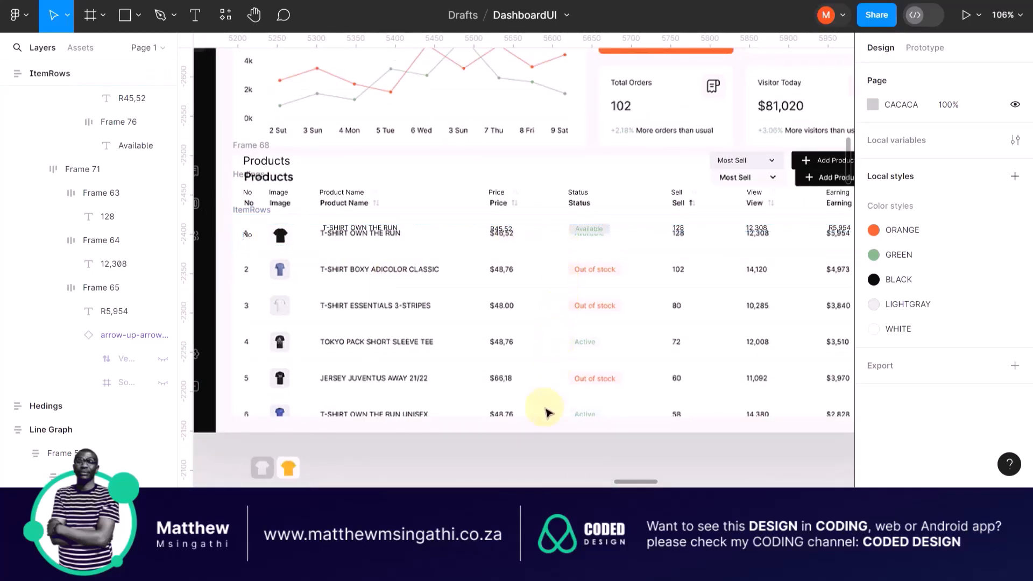
scroll(518, 321, "down", 3)
scroll(518, 321, "right", 2)
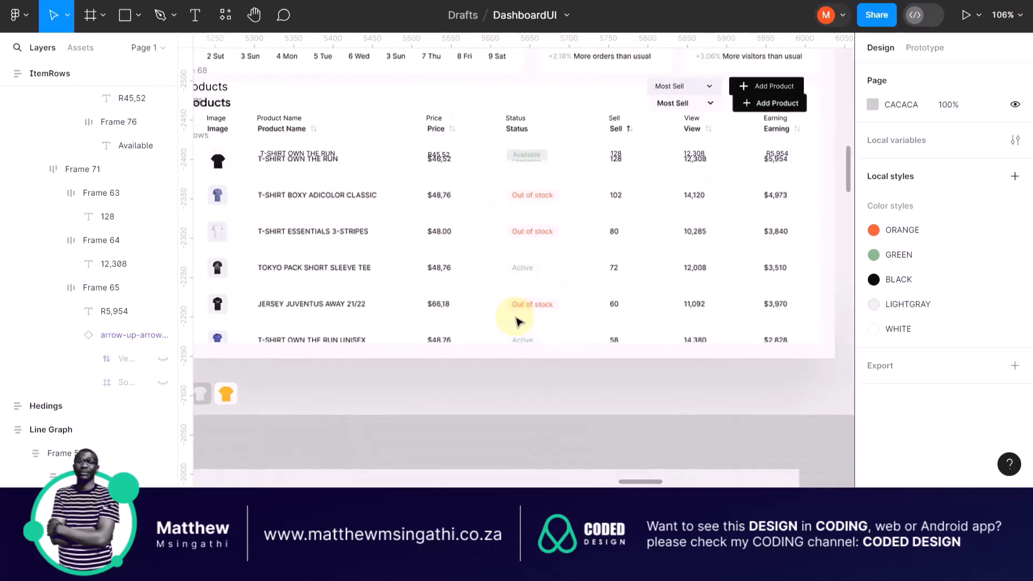
scroll(518, 321, "left", 4)
scroll(357, 186, "up", 3)
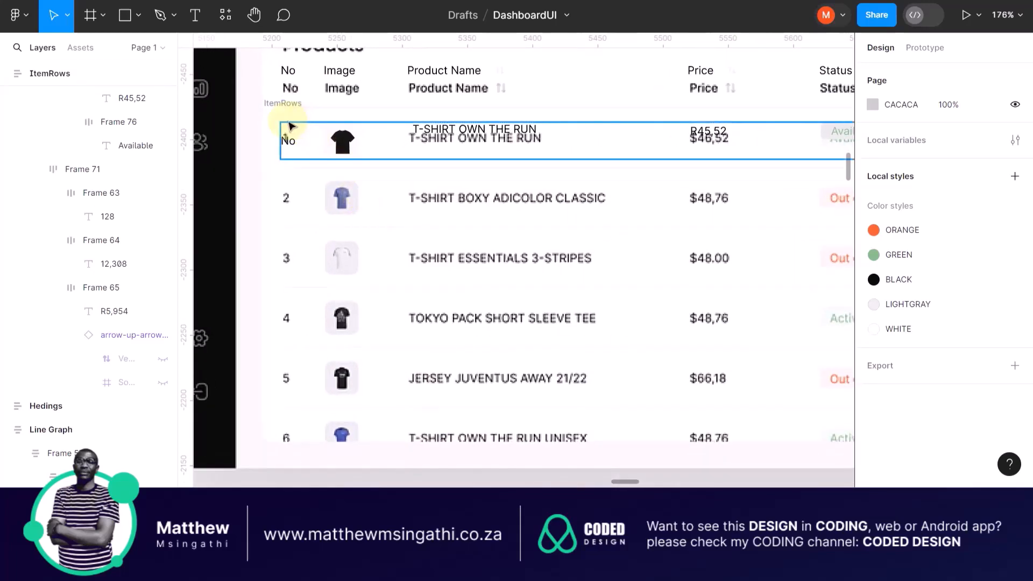
Place a copy of the ItemRows frame on the empty canvas beside the dashboard, at about X 6129, Y -2423
scroll(290, 127, "up", 4)
left_click(269, 100)
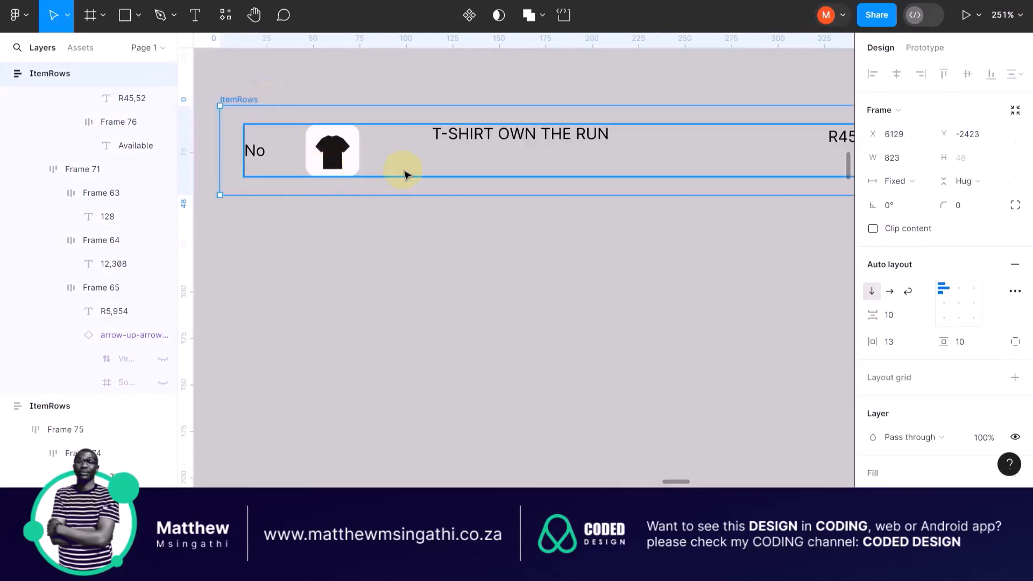
scroll(418, 189, "left", 7)
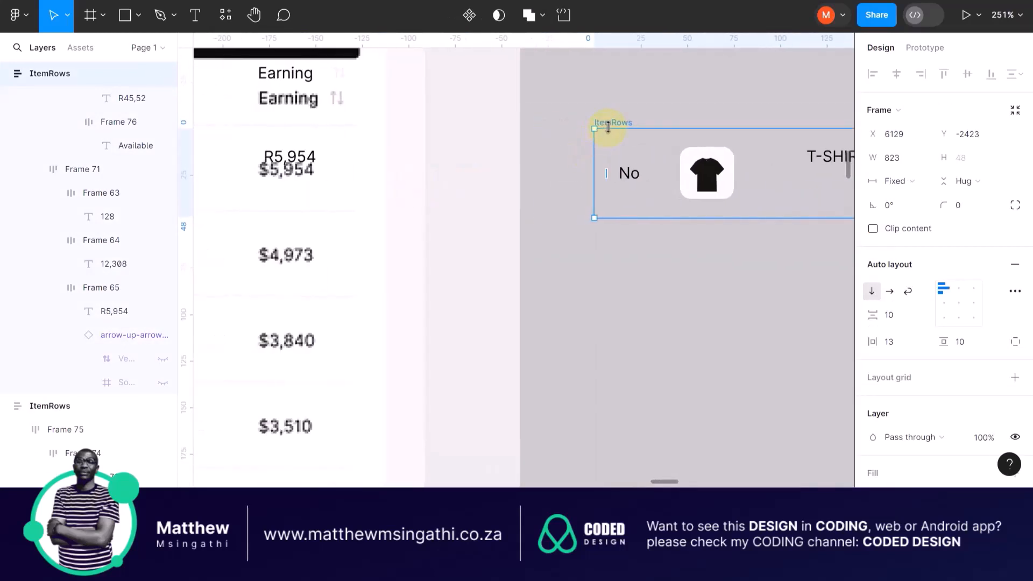
Move the ItemRows copy directly beneath the first item row and replace the first row's No text with 1
left_click_drag(610, 123, 387, 190)
scroll(385, 186, "up", 5)
left_click(387, 164)
double_click(387, 165)
double_click(387, 164)
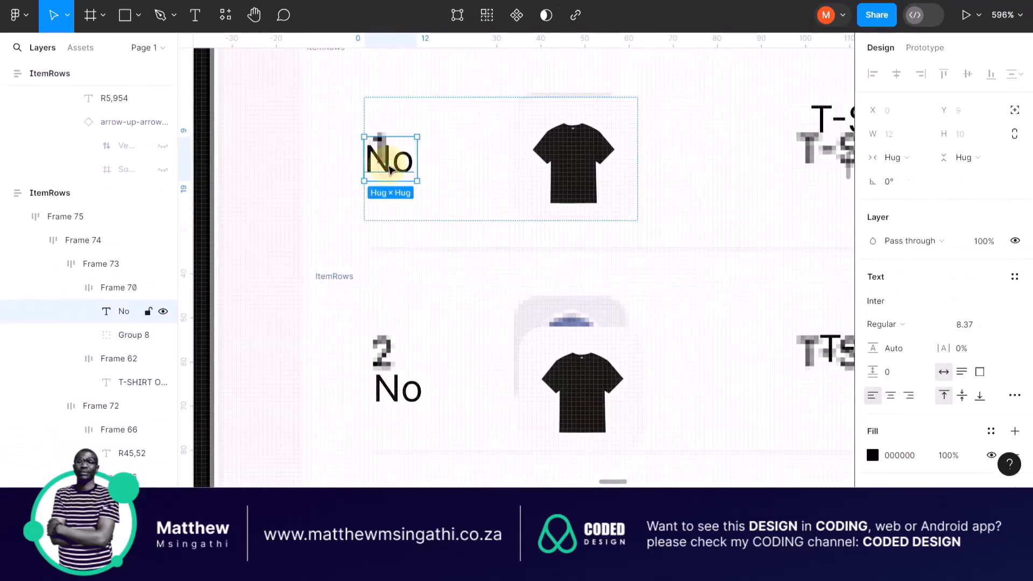
double_click(387, 164)
type("1")
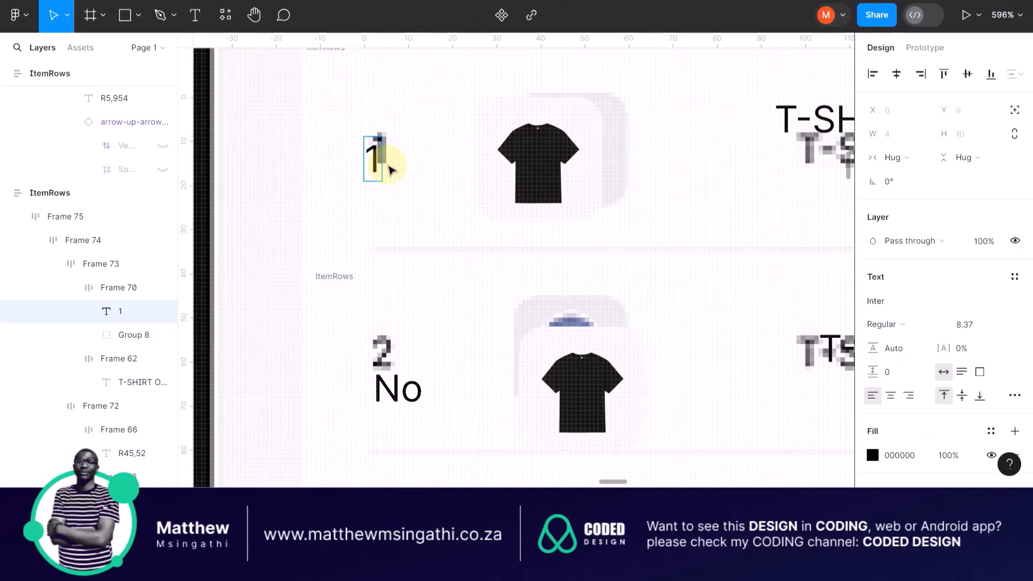
key("Escape")
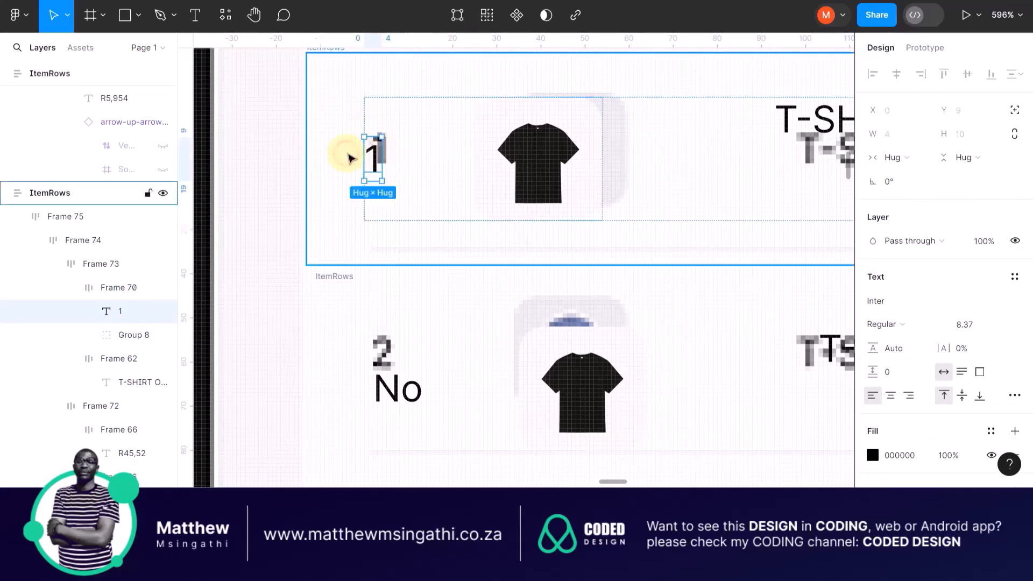
Set the auto layout spacing between the number and the T-shirt image in the first item row to 29
left_click(379, 151)
left_click(379, 150)
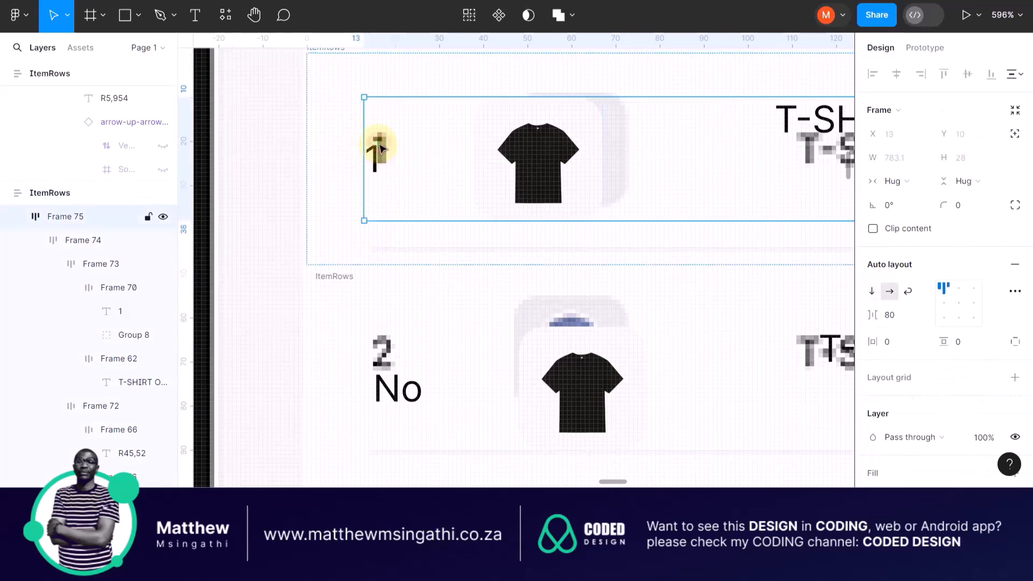
left_click(379, 151)
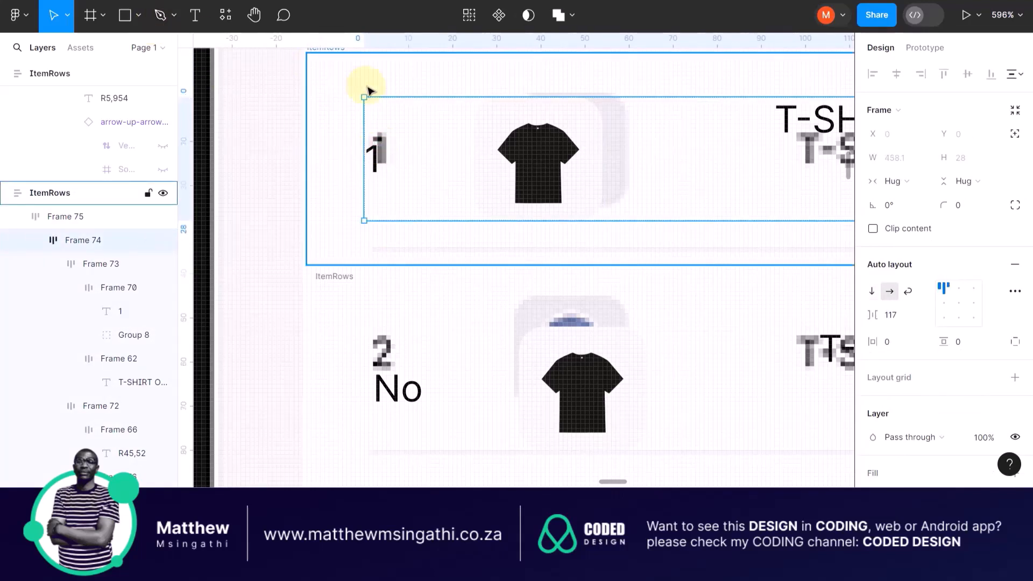
left_click(379, 151)
left_click(380, 151)
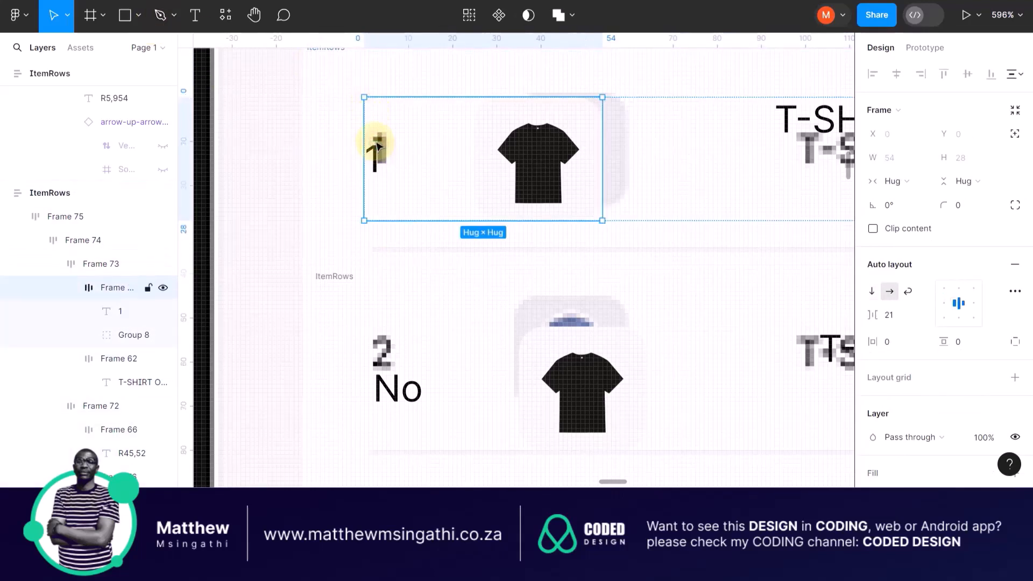
left_click_drag(427, 158, 445, 159)
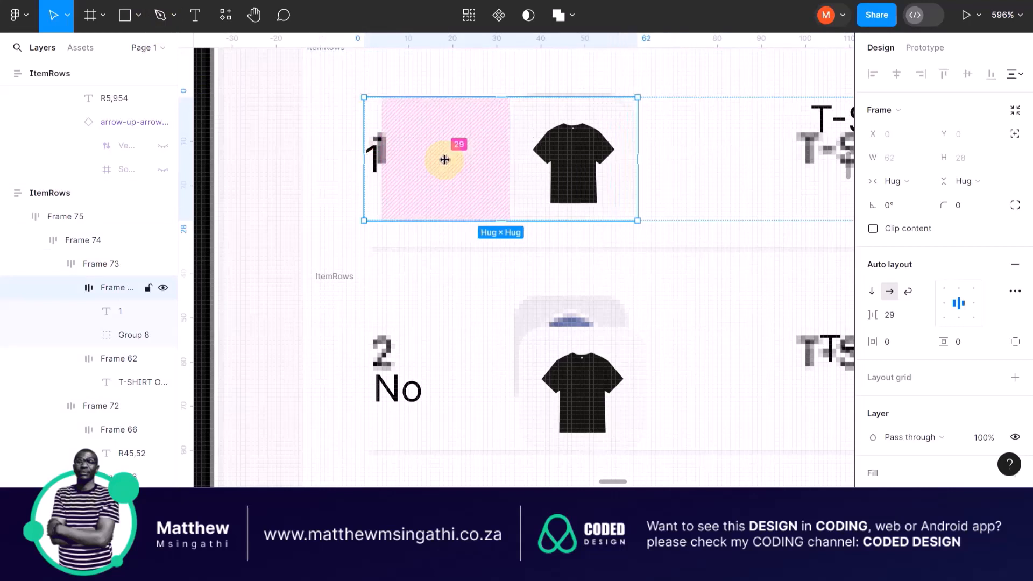
Change the second item row's No text to 2 and align its ItemRows frame over reference row 2, at X 5196, Y -2379
scroll(442, 234, "down", 5)
left_click(425, 321)
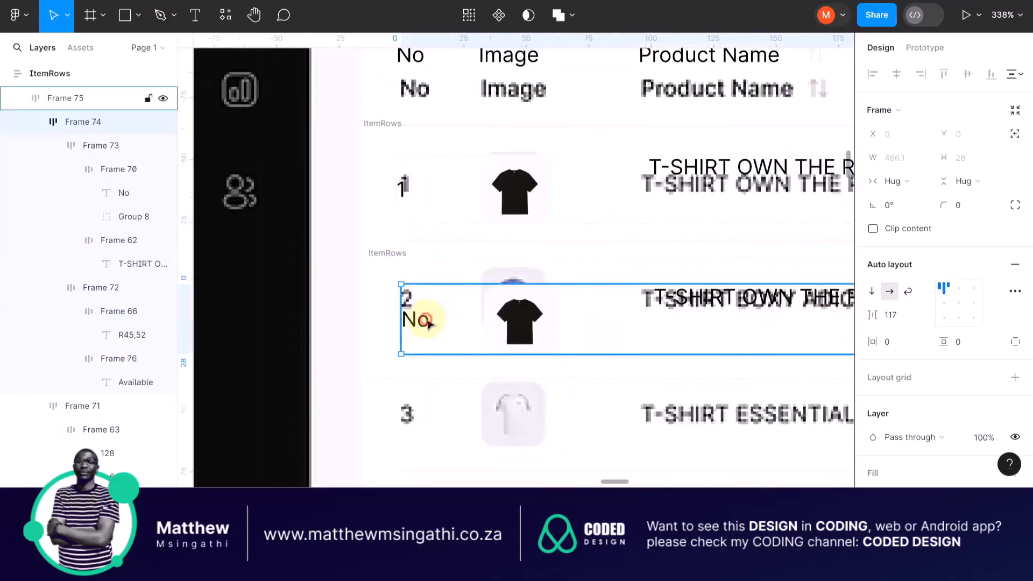
left_click(425, 321)
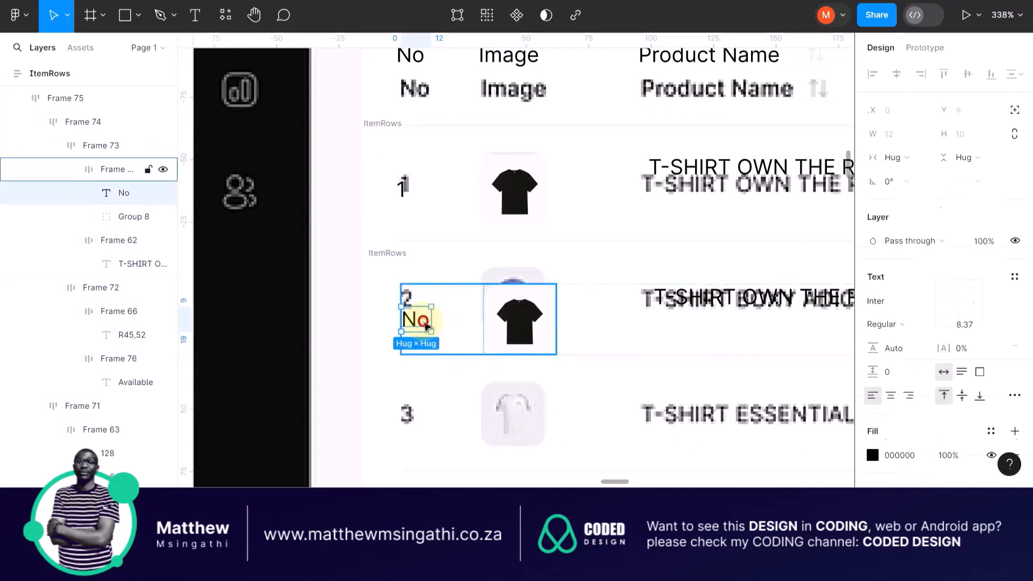
left_click(424, 321)
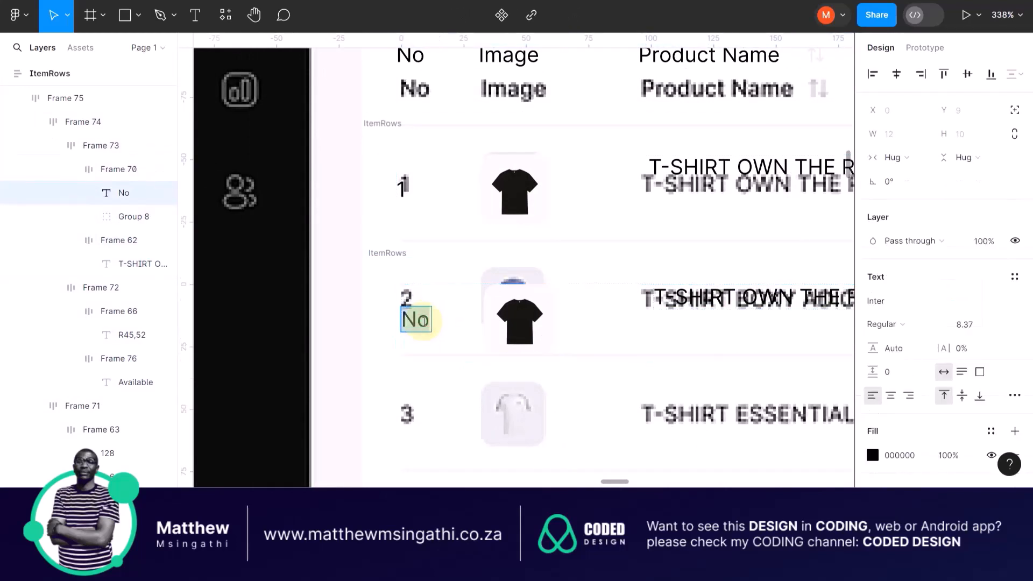
type("2")
key("Escape")
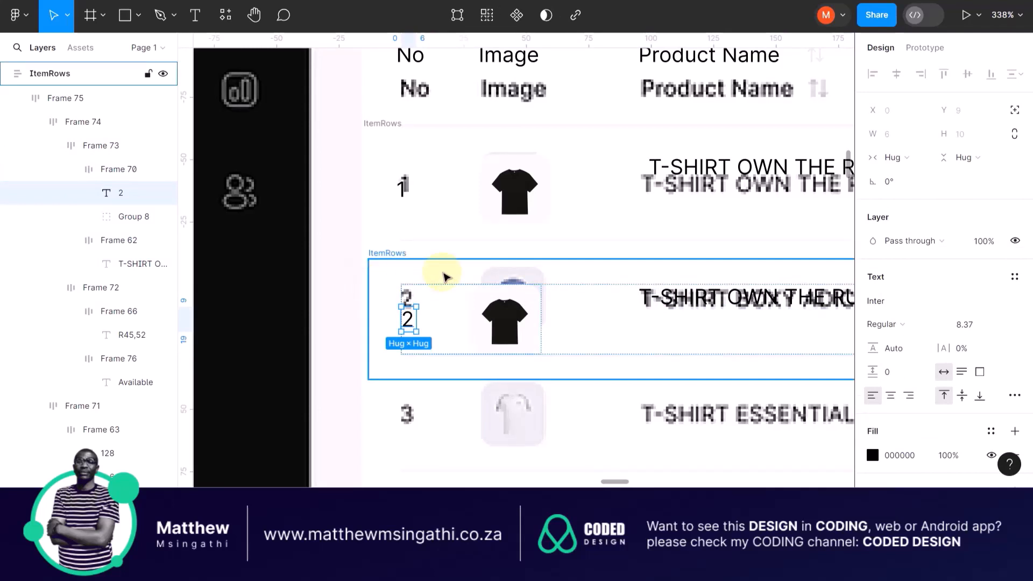
scroll(445, 272, "up", 4)
left_click(375, 251)
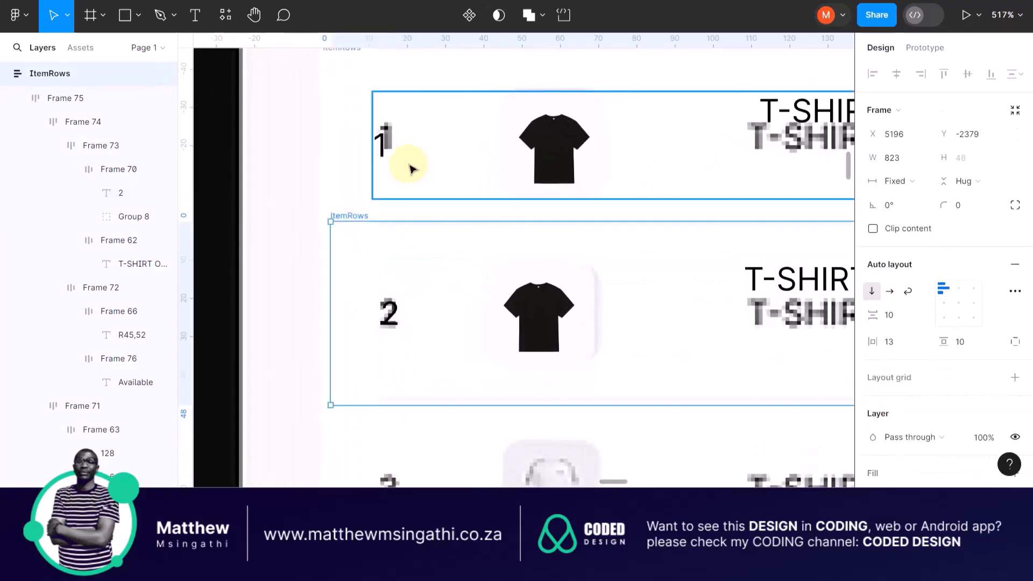
Match the second item row's number-to-image spacing to the reference, setting it to 29 and fine-tuning it to 27
left_click(416, 144)
left_click(434, 137)
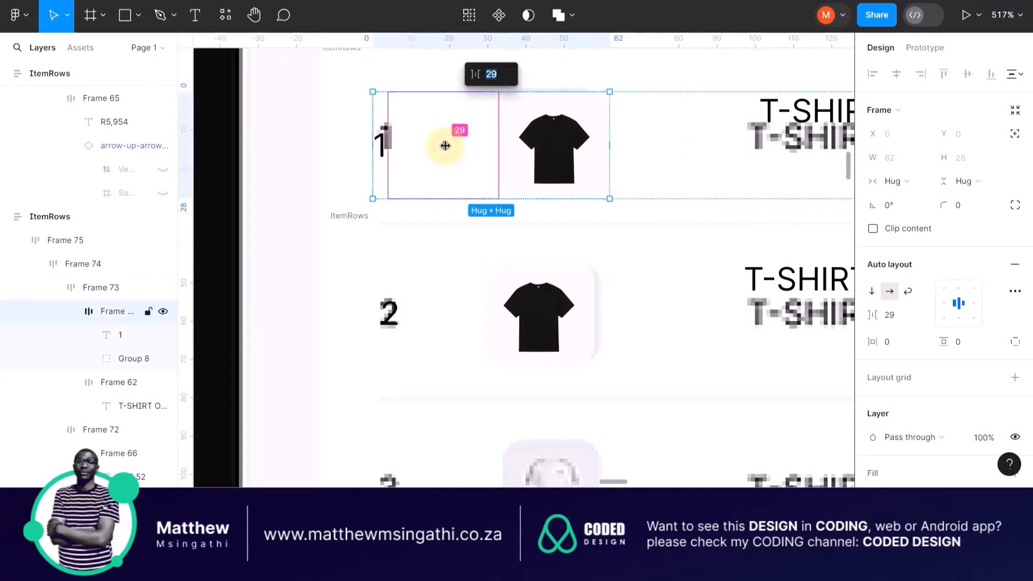
left_click(407, 306)
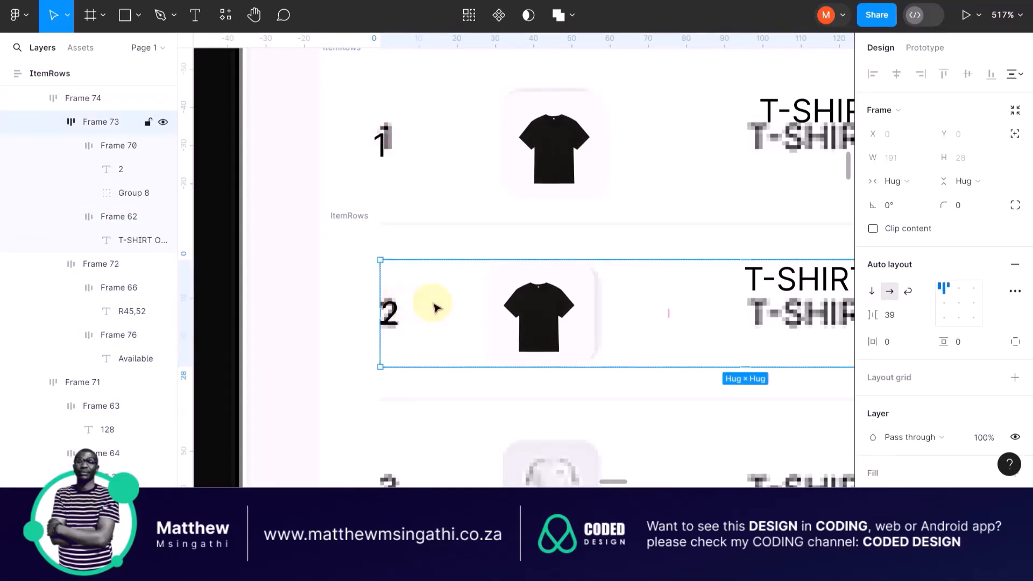
left_click(416, 313)
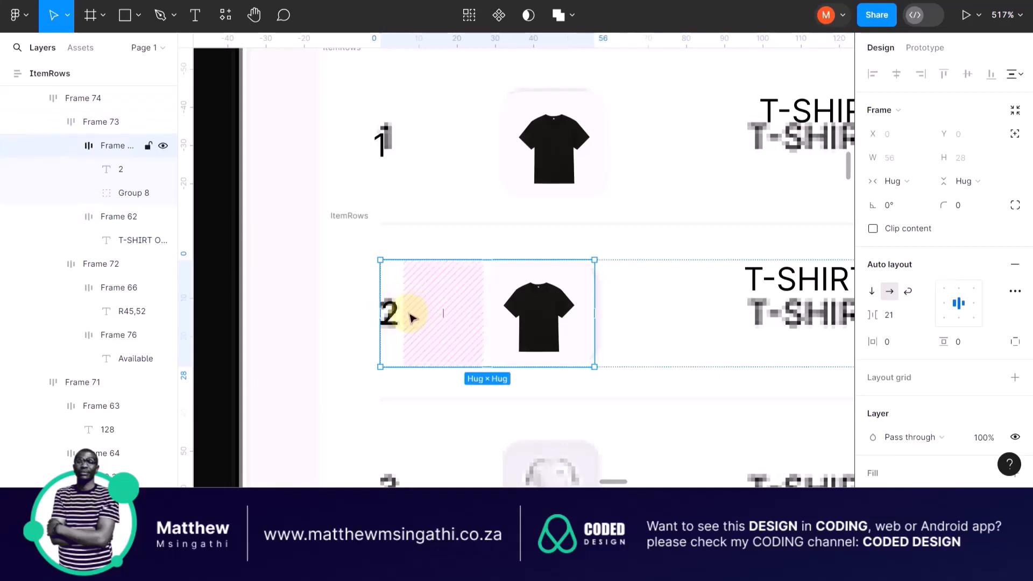
left_click(441, 313)
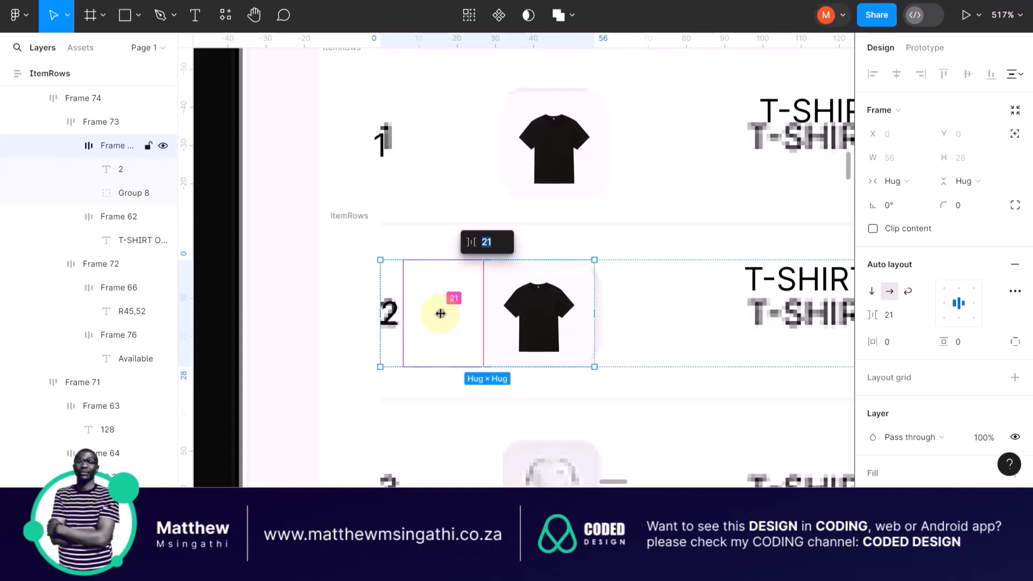
key("Return")
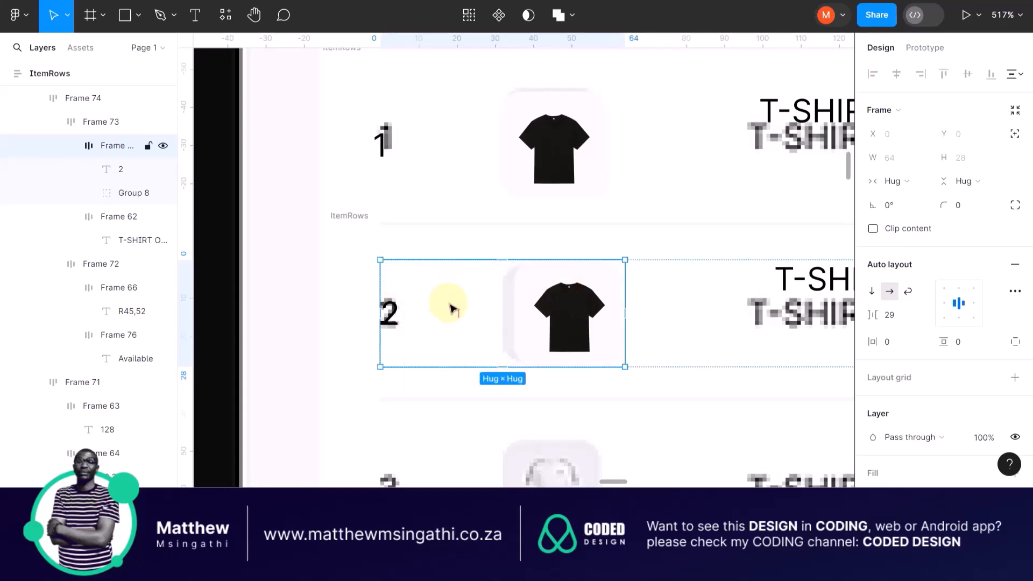
left_click_drag(458, 312, 458, 312)
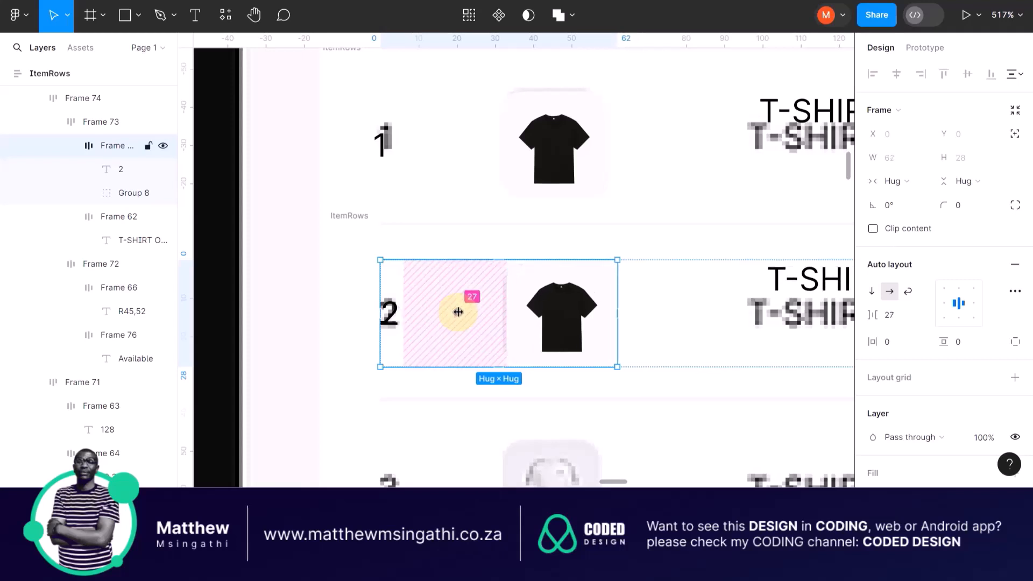
Bring the yellow T-shirt image group from below the dashboard into the Products table, at about X 5246, Y -2331
scroll(461, 311, "down", 5)
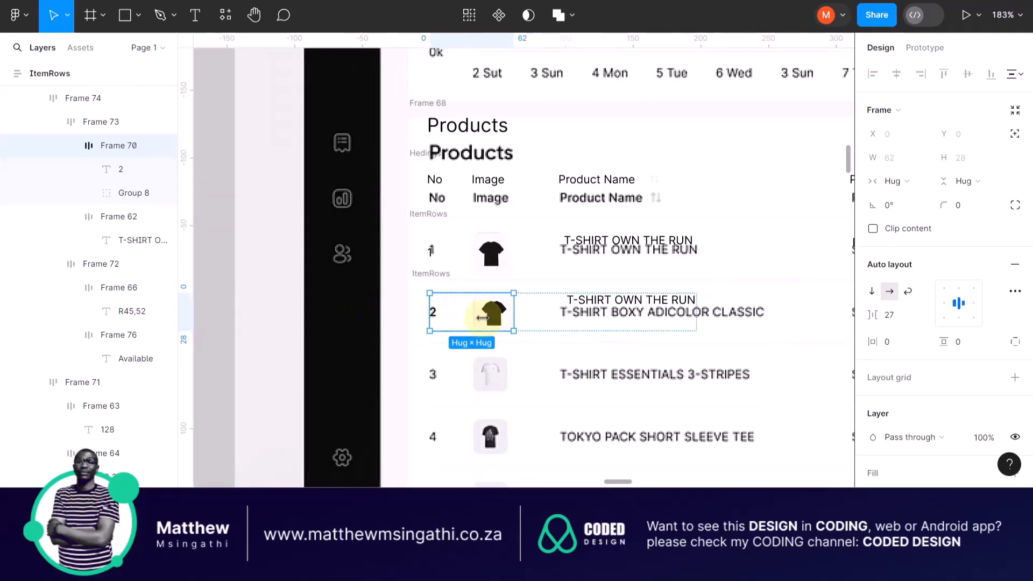
scroll(491, 307, "down", 4)
scroll(571, 360, "down", 3)
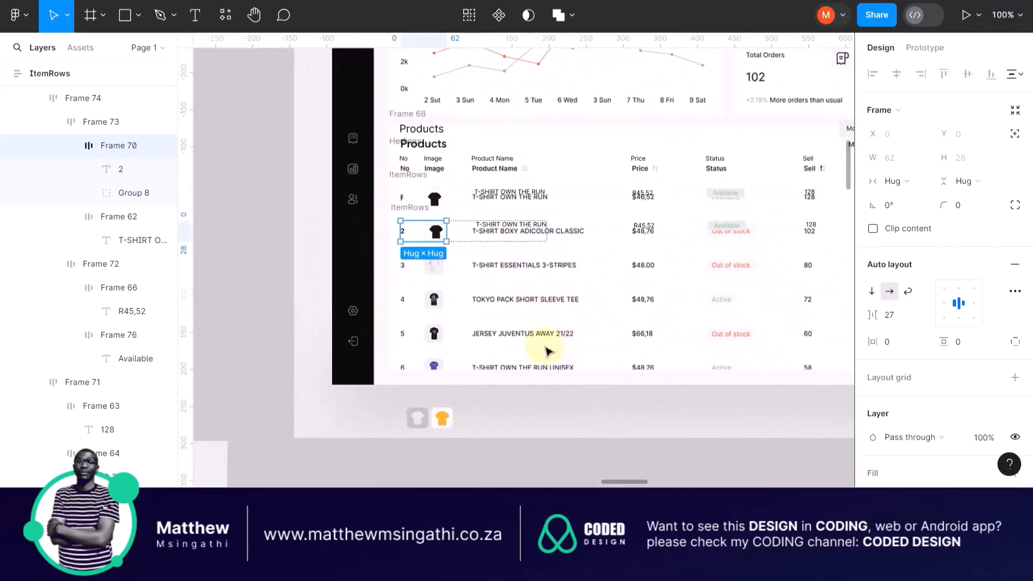
scroll(425, 355, "up", 3)
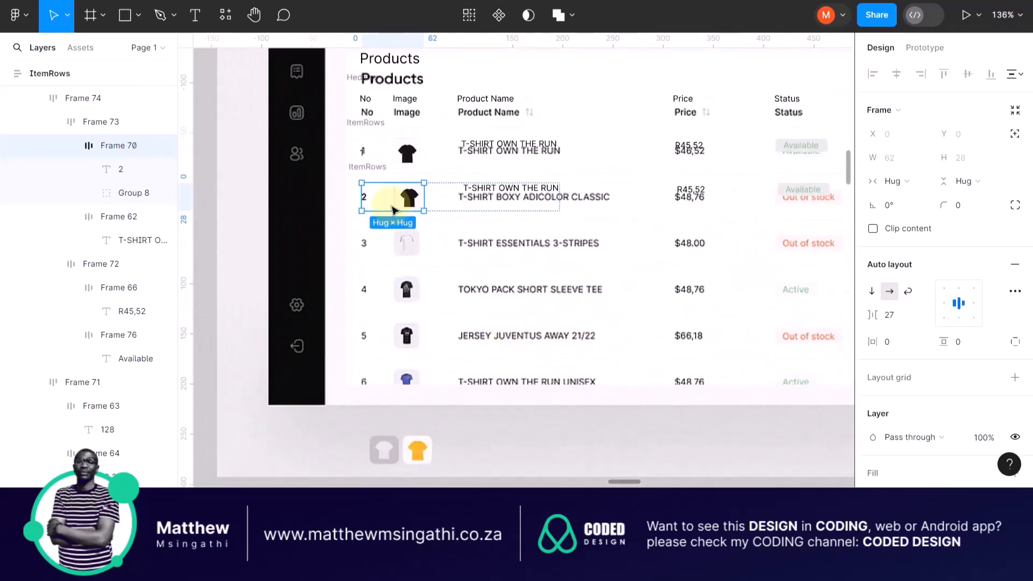
left_click(418, 449)
left_click_drag(418, 450, 416, 243)
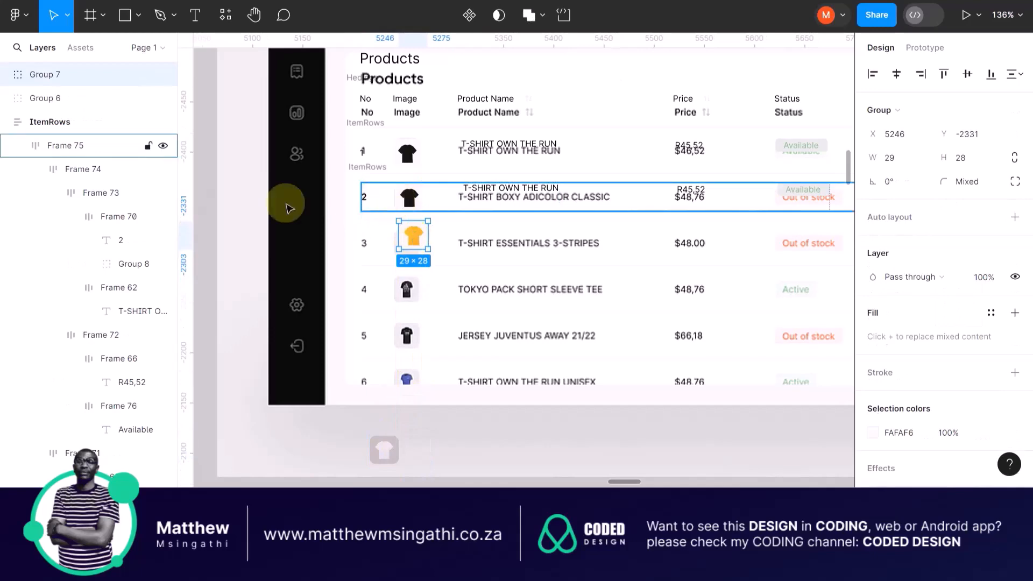
Replace the black T-shirt image in the second item row with the yellow T-shirt group, placed right after the number 2
scroll(415, 199, "up", 5)
scroll(417, 199, "up", 3)
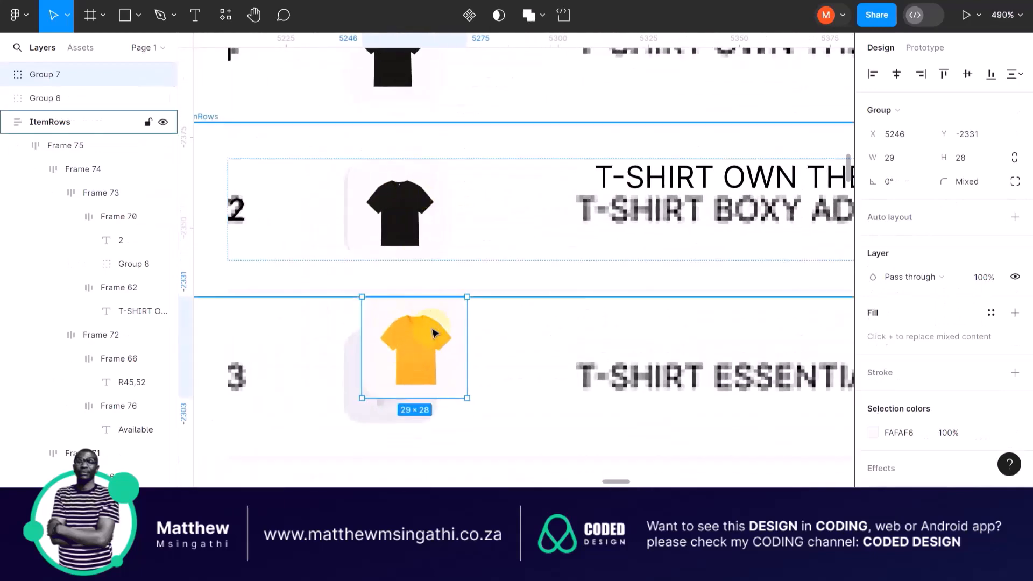
left_click_drag(415, 344, 295, 216)
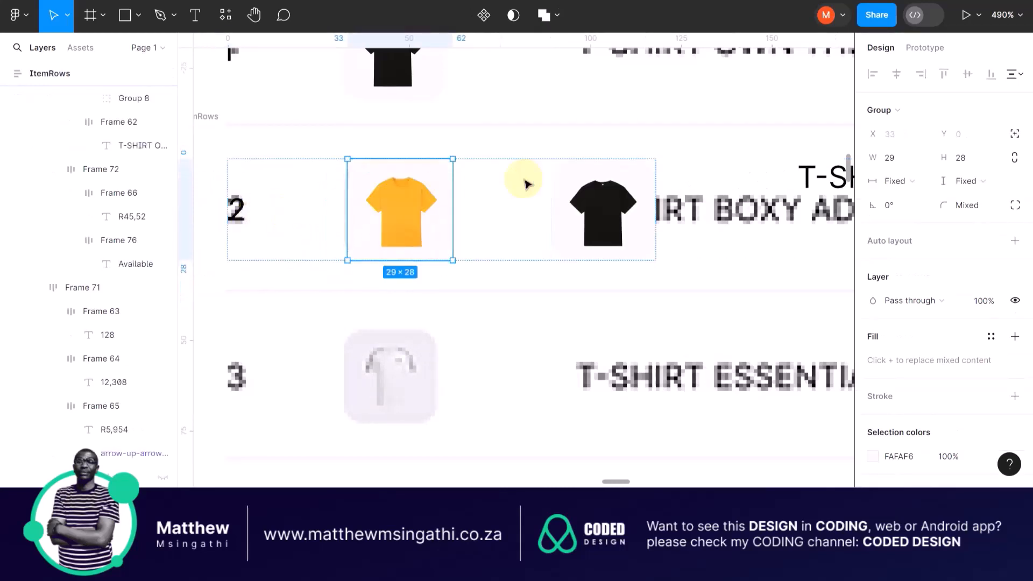
left_click(582, 183)
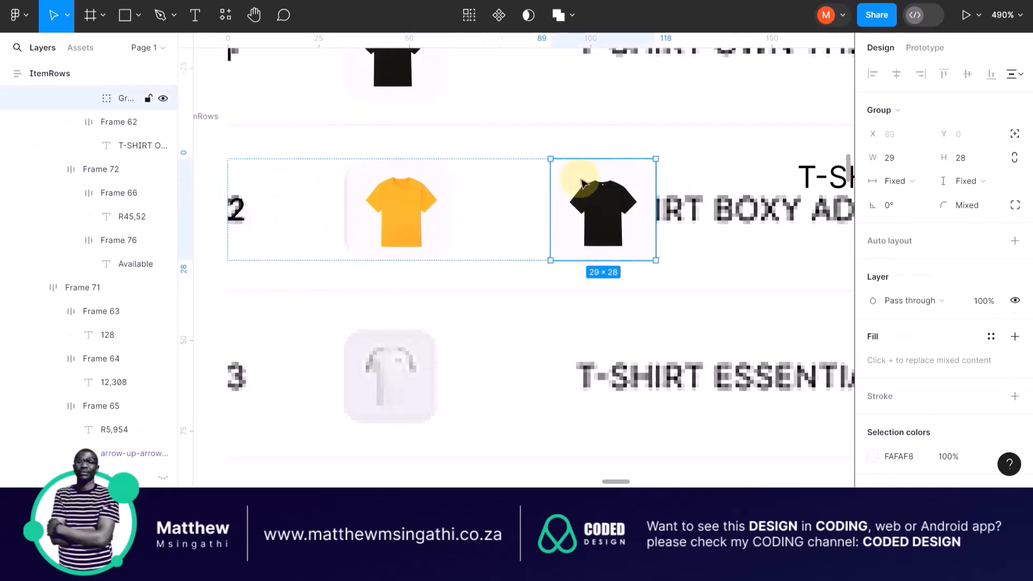
key("Delete")
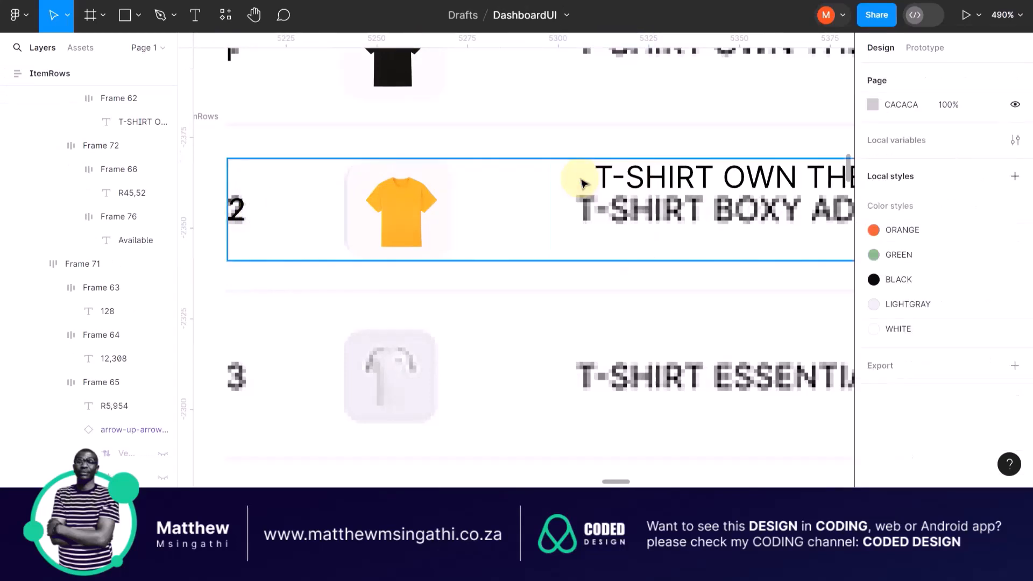
Replace the Available status text in the second item row with Out of stock
scroll(392, 226, "down", 5)
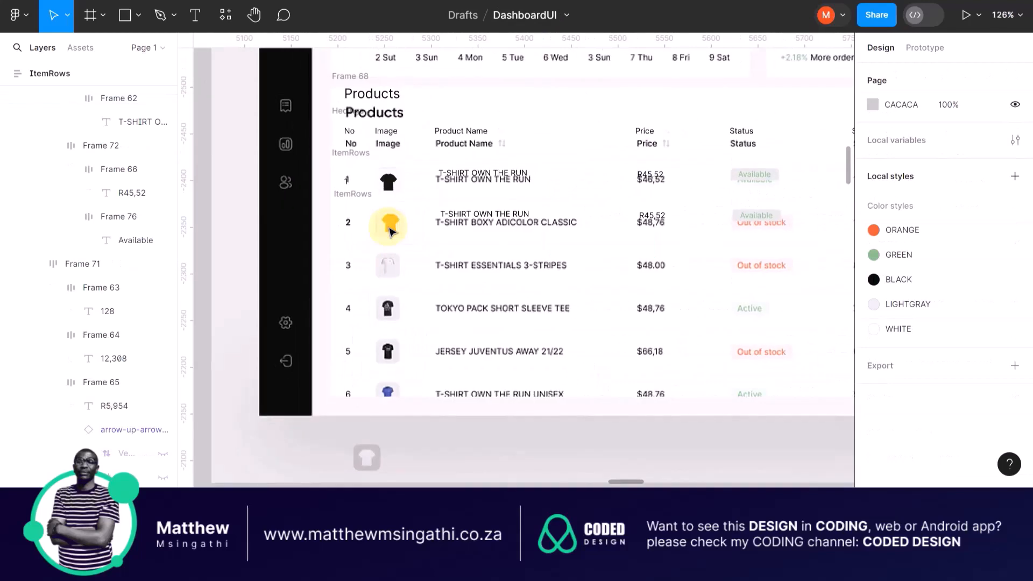
scroll(788, 219, "up", 5)
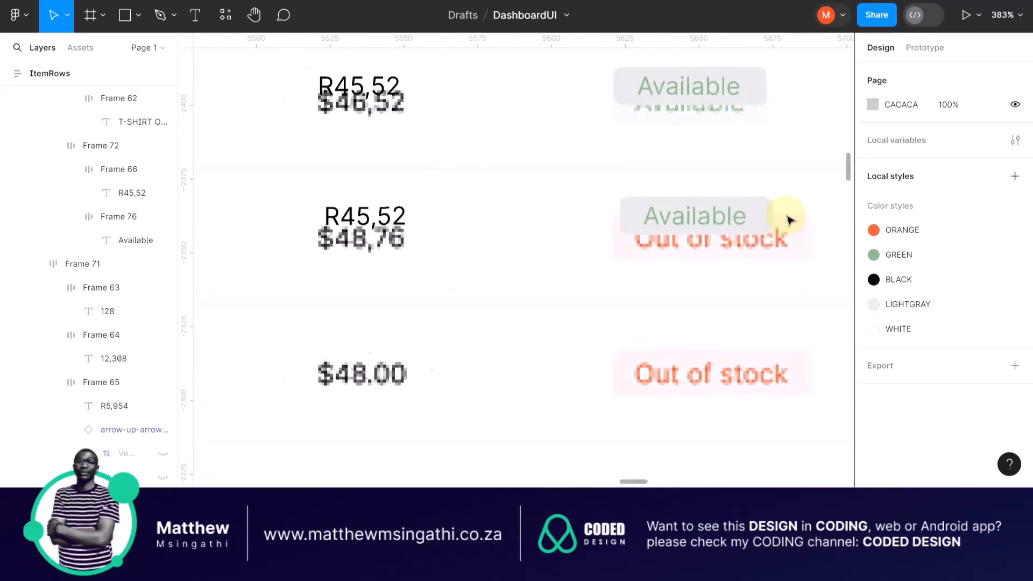
left_click(692, 203)
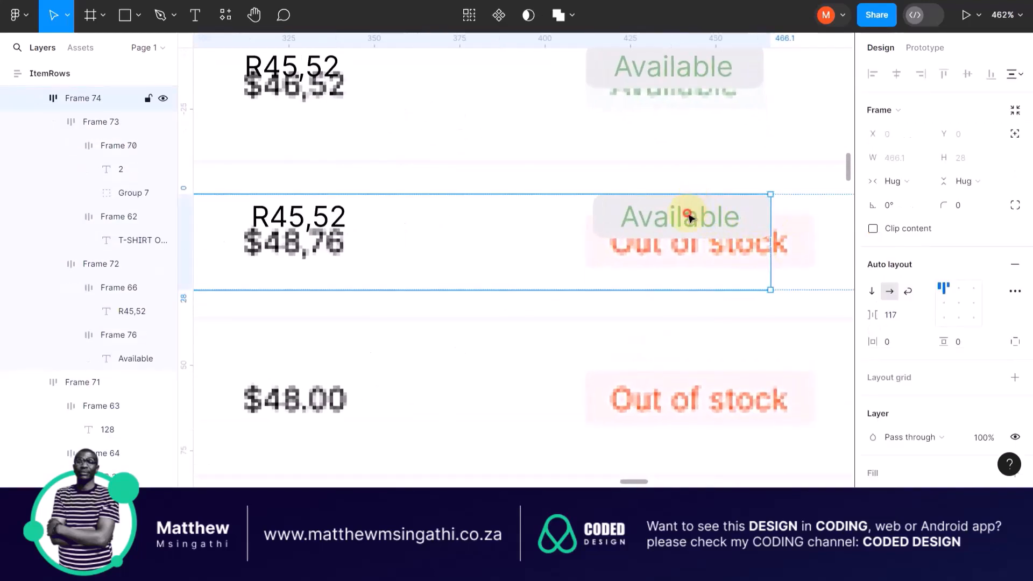
double_click(688, 215)
double_click(691, 218)
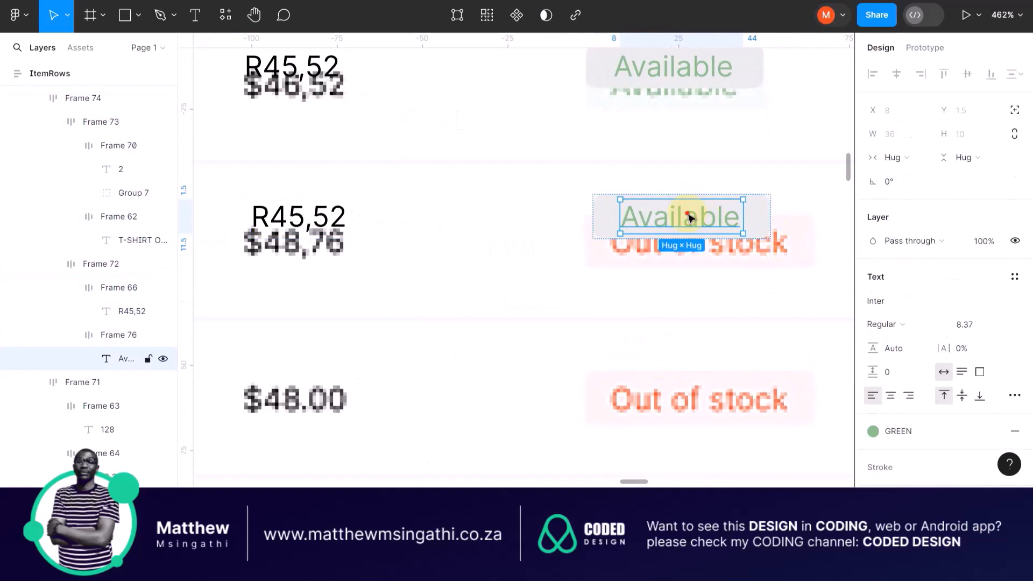
double_click(688, 215)
type("O")
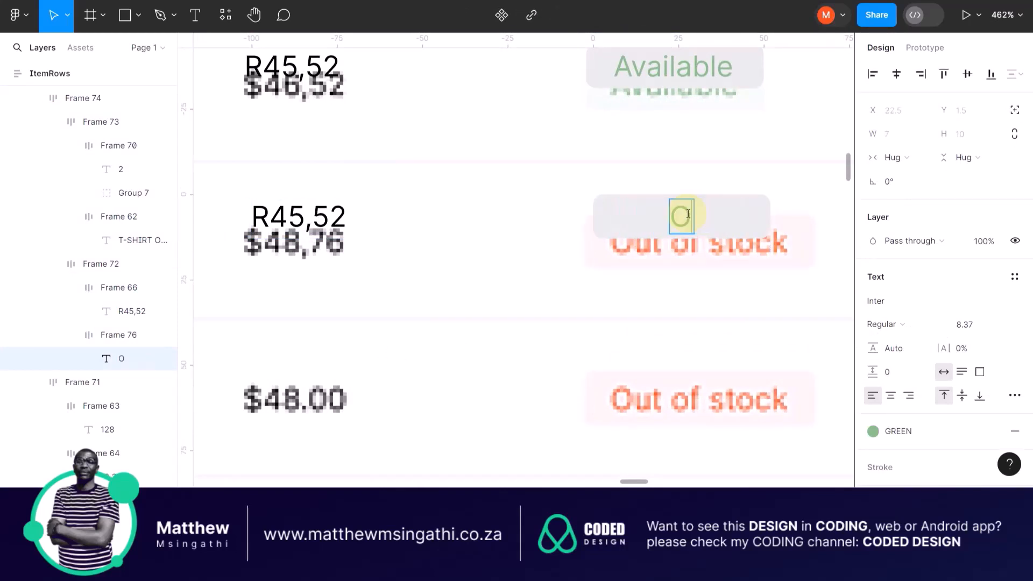
type("ut O")
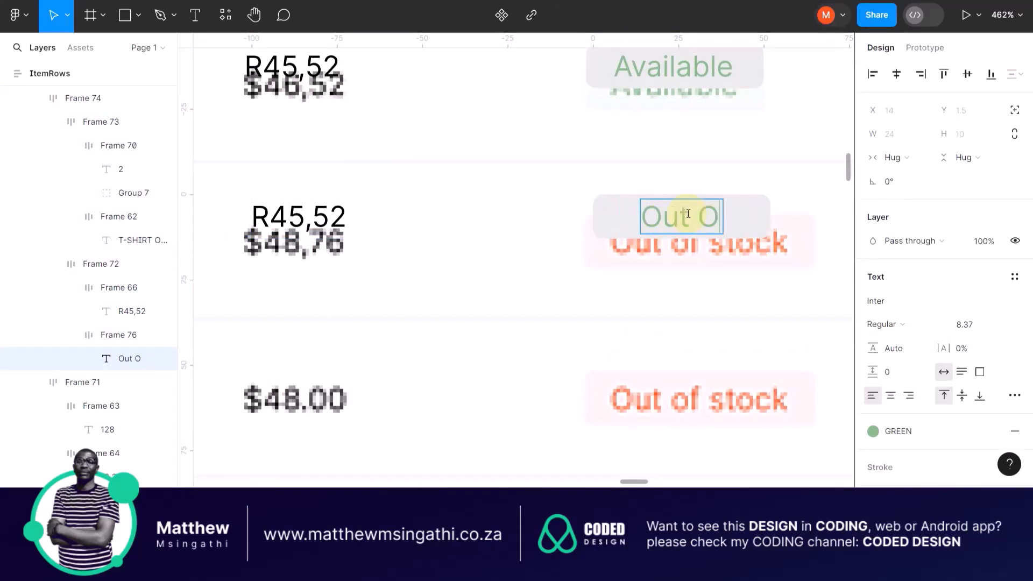
key("BackSpace")
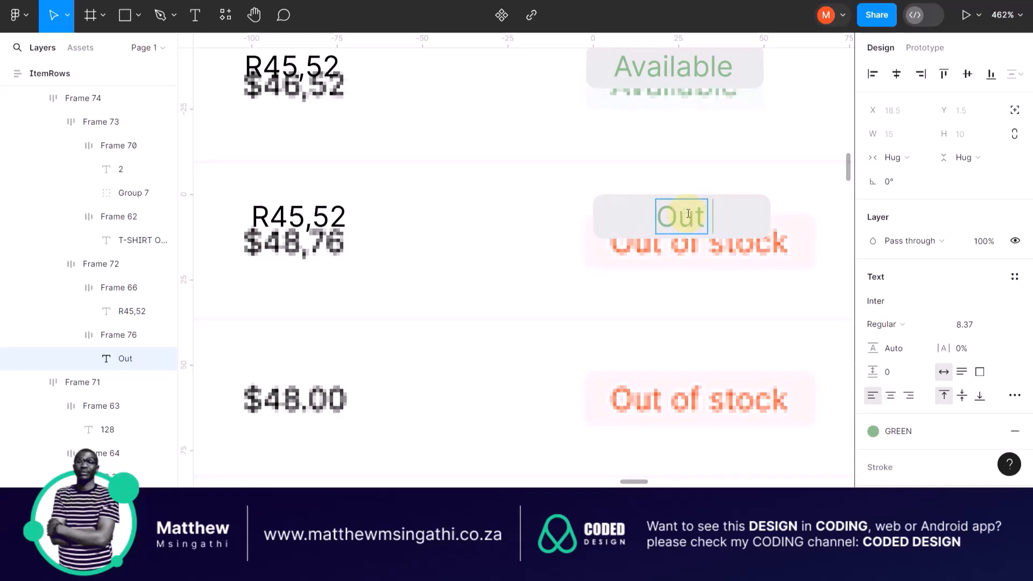
type("of")
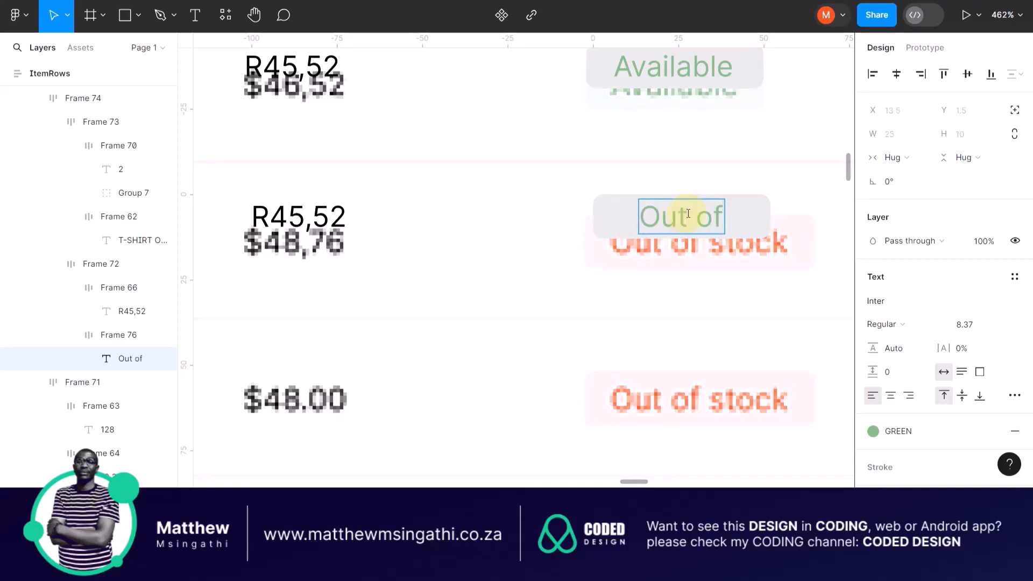
type(" stock")
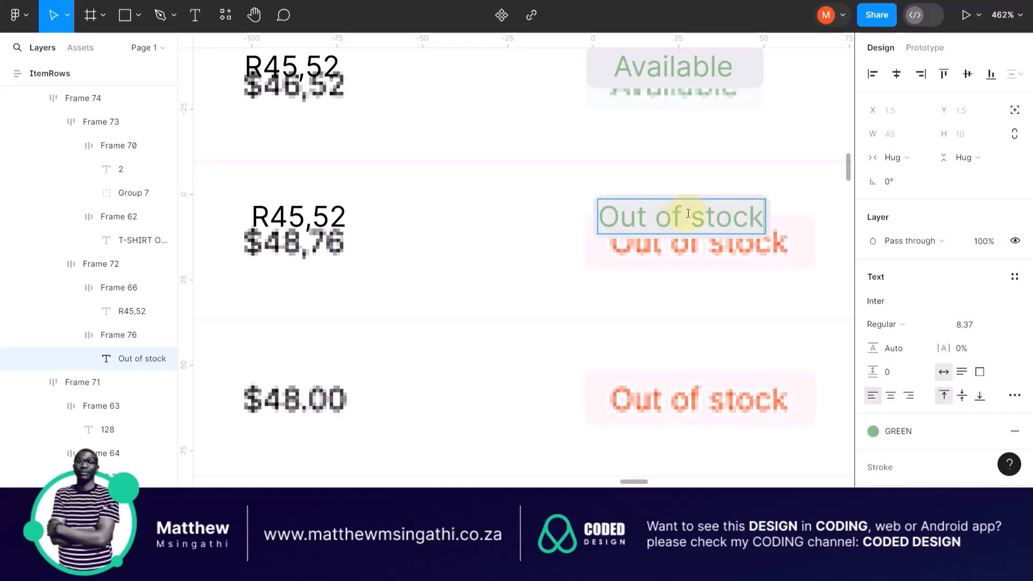
Fill the second item row's status badge with the pale pink sampled from the reference badge, adjusted to FFEEE8
key("Escape")
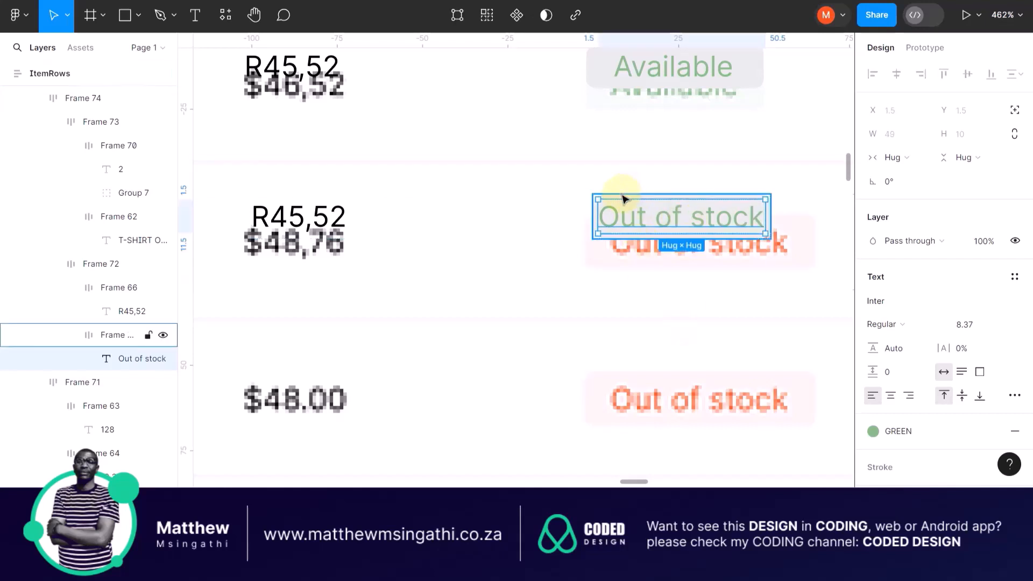
scroll(616, 203, "up", 5)
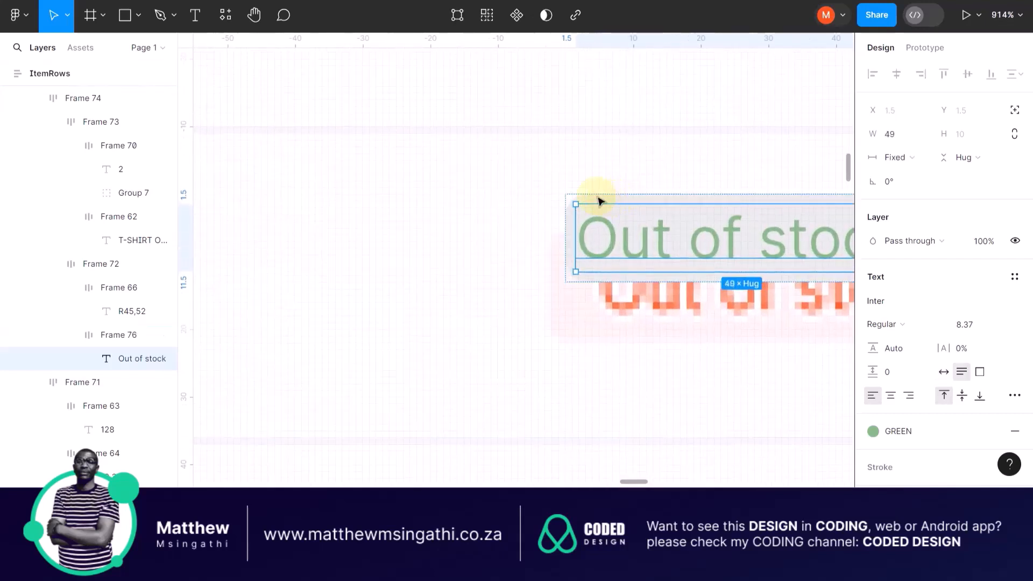
left_click(585, 196)
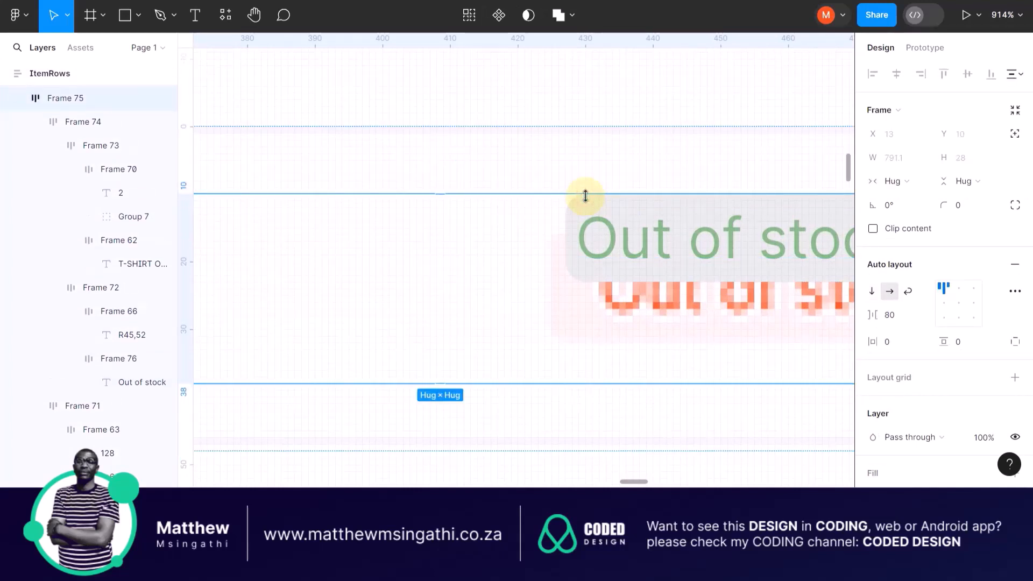
double_click(588, 202)
double_click(588, 203)
double_click(588, 202)
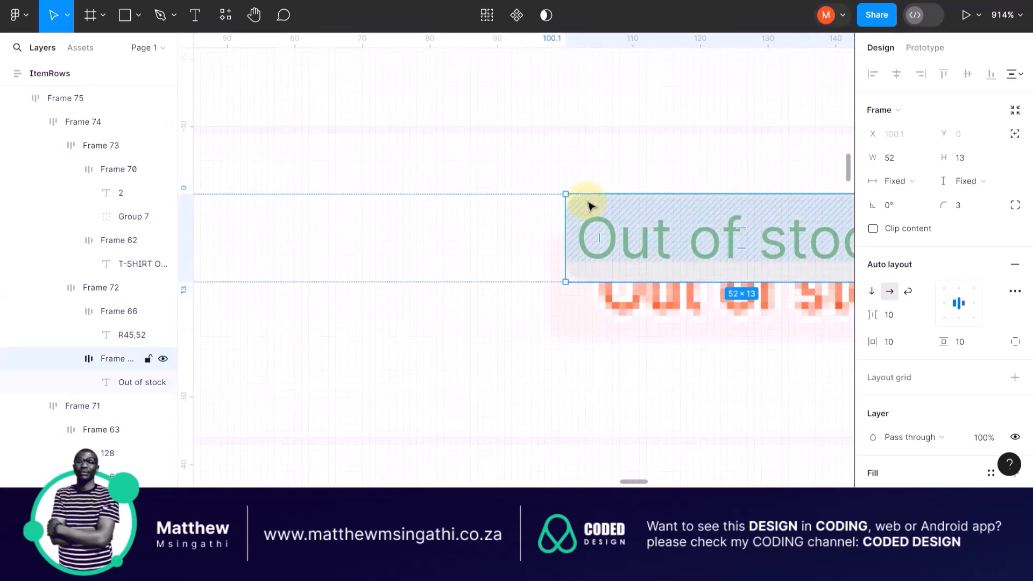
scroll(961, 343, "down", 5)
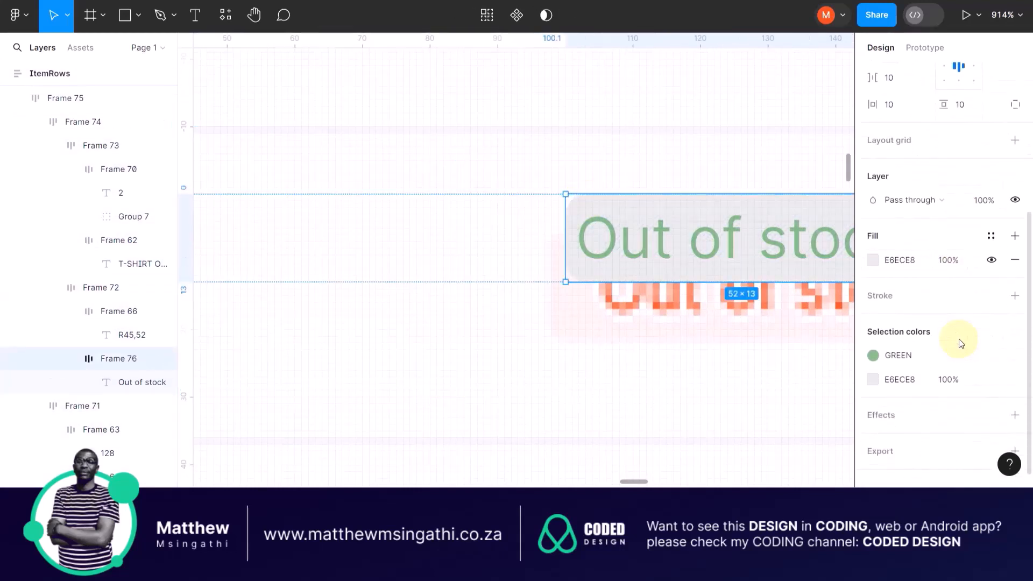
left_click(872, 260)
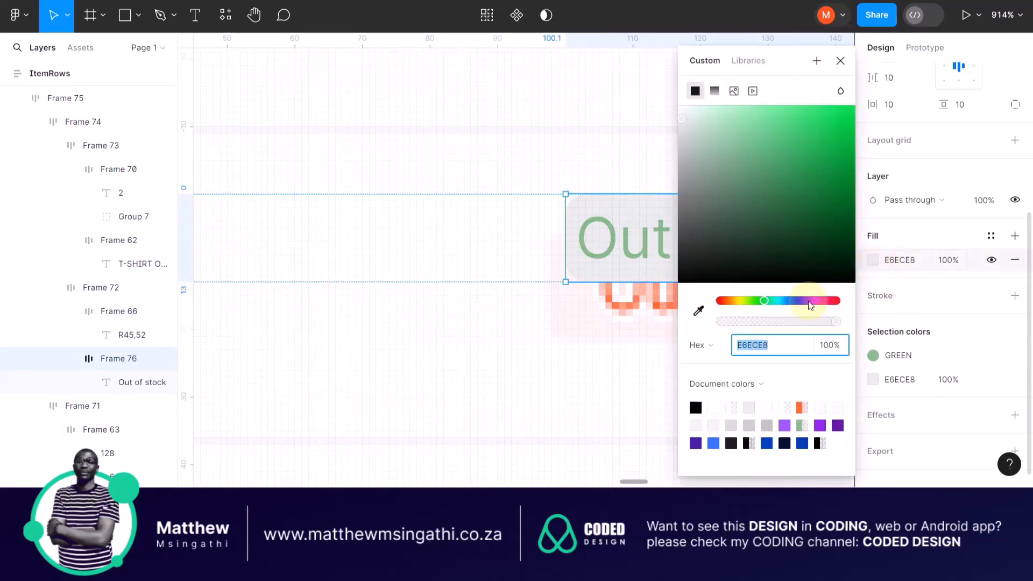
left_click(699, 312)
left_click(593, 327)
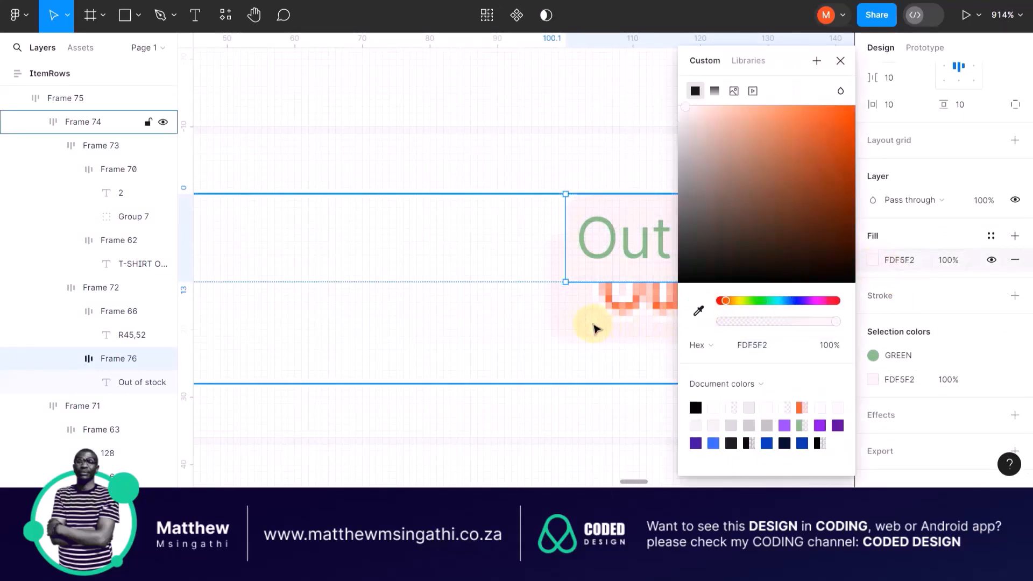
left_click(688, 106)
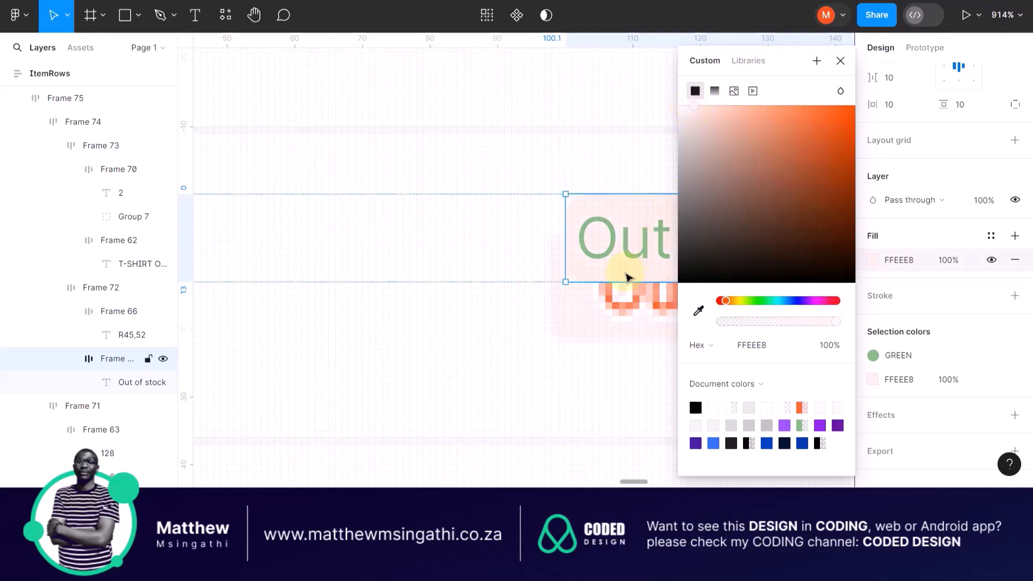
Apply the ORANGE color style to the second item row's Out of stock text
left_click(621, 237)
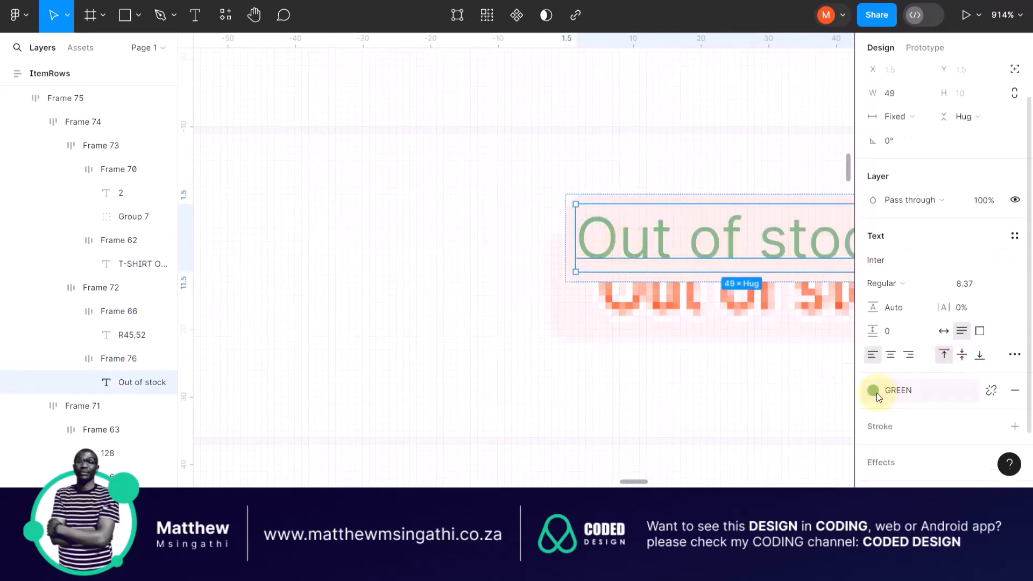
left_click(874, 390)
left_click(696, 362)
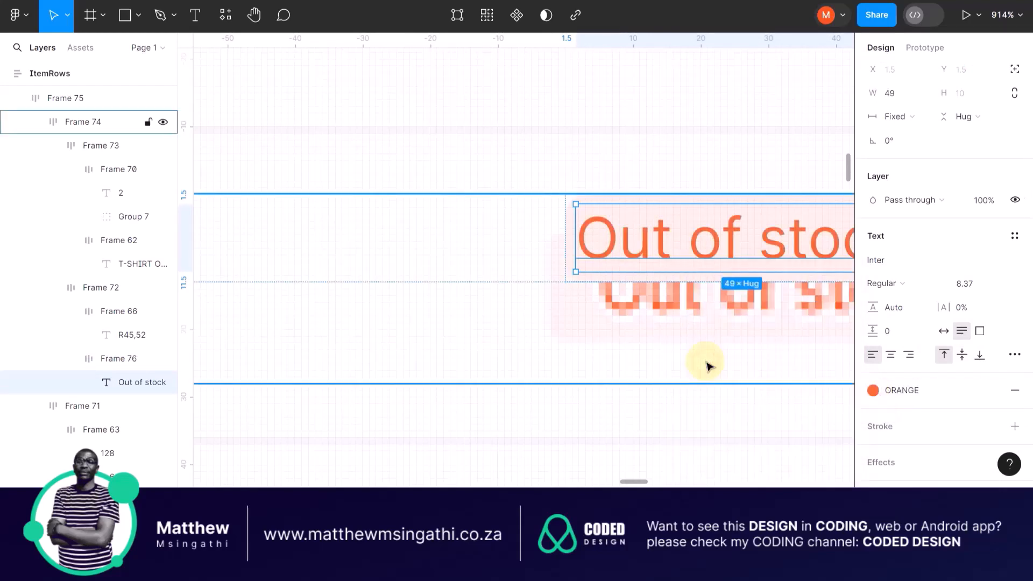
Move the second ItemRows frame into line directly below the first one, at X 5194, Y -2370
scroll(562, 382, "down", 5)
scroll(562, 382, "down", 1)
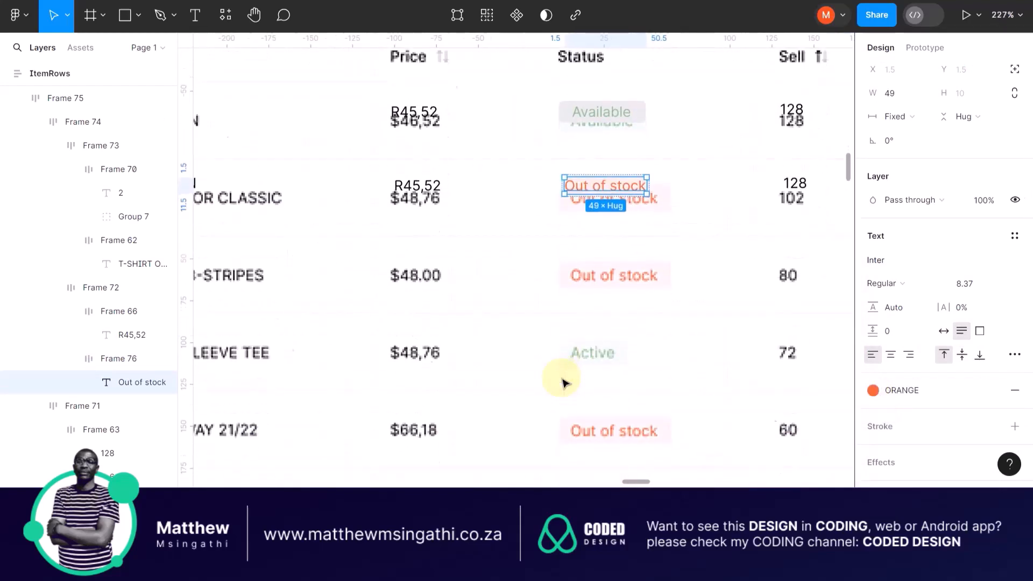
scroll(562, 382, "down", 5, "ctrl")
scroll(564, 383, "right", 1)
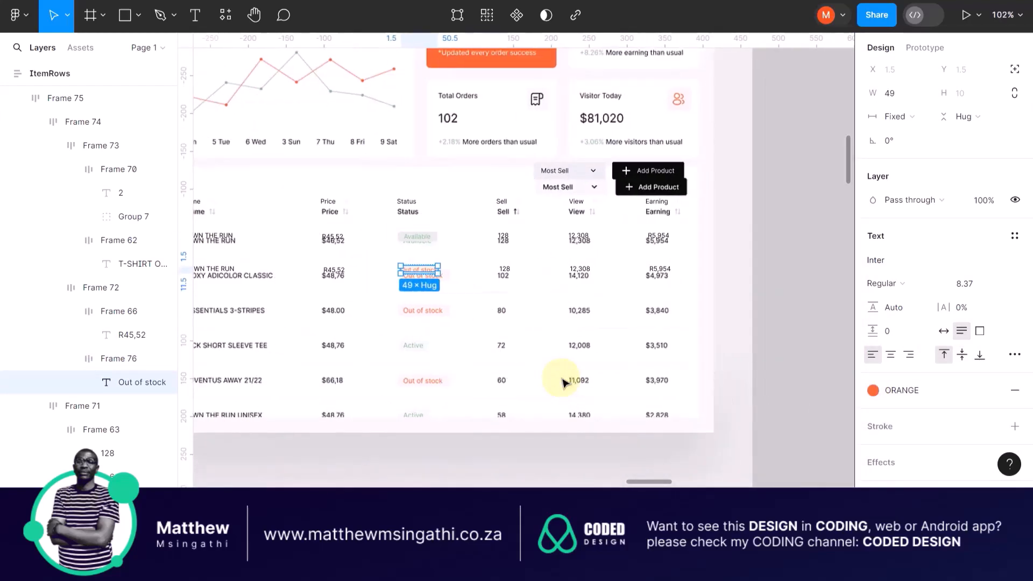
scroll(562, 382, "left", 6)
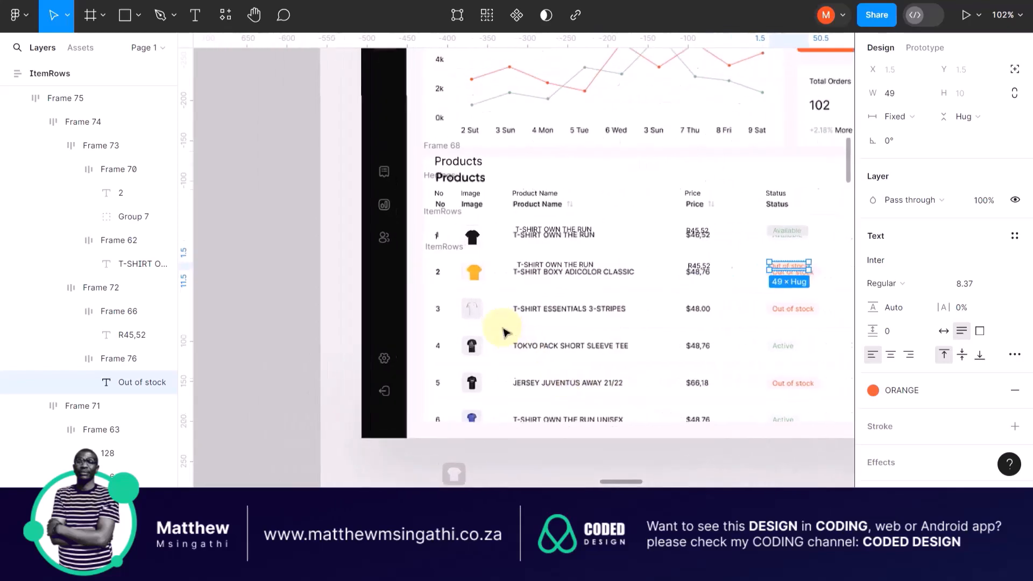
scroll(503, 331, "up", 3, "ctrl")
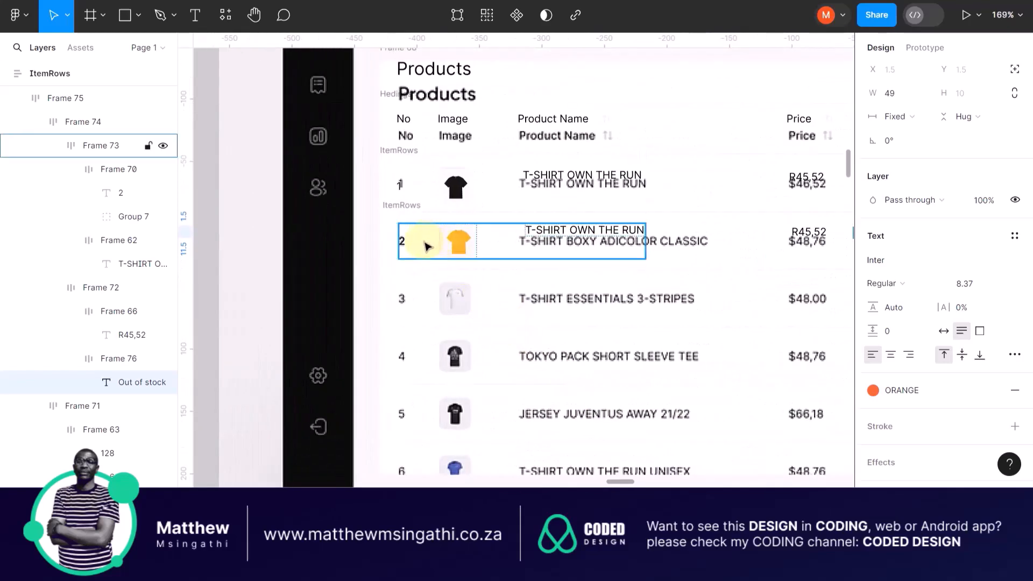
left_click(425, 246)
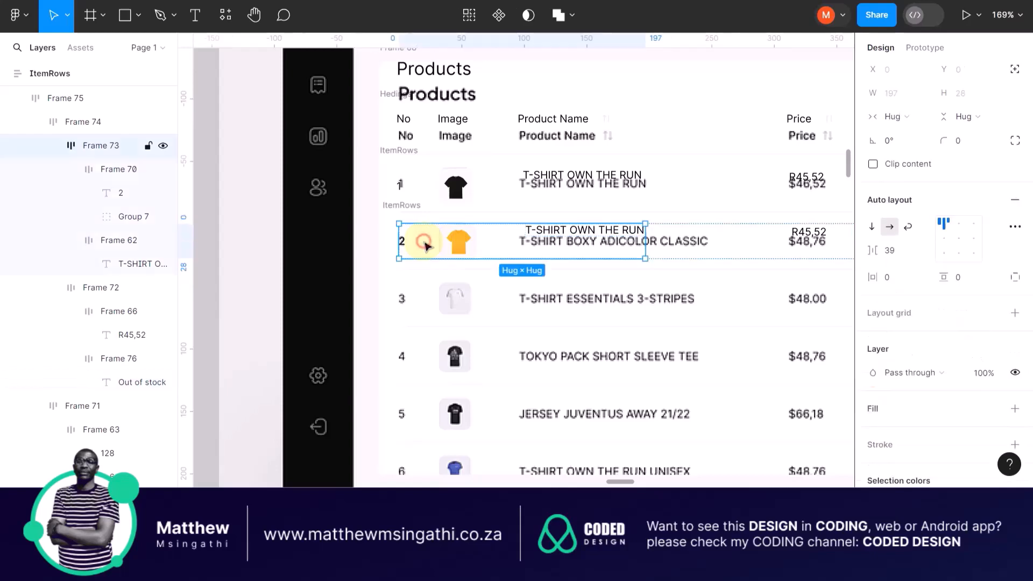
scroll(385, 211, "up", 4, "ctrl")
left_click(365, 175)
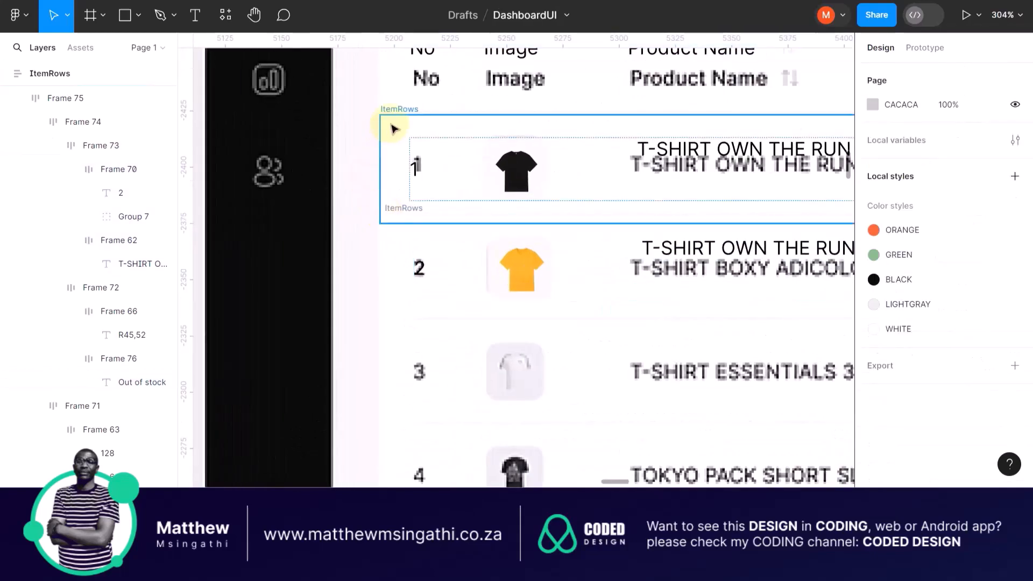
left_click(399, 119)
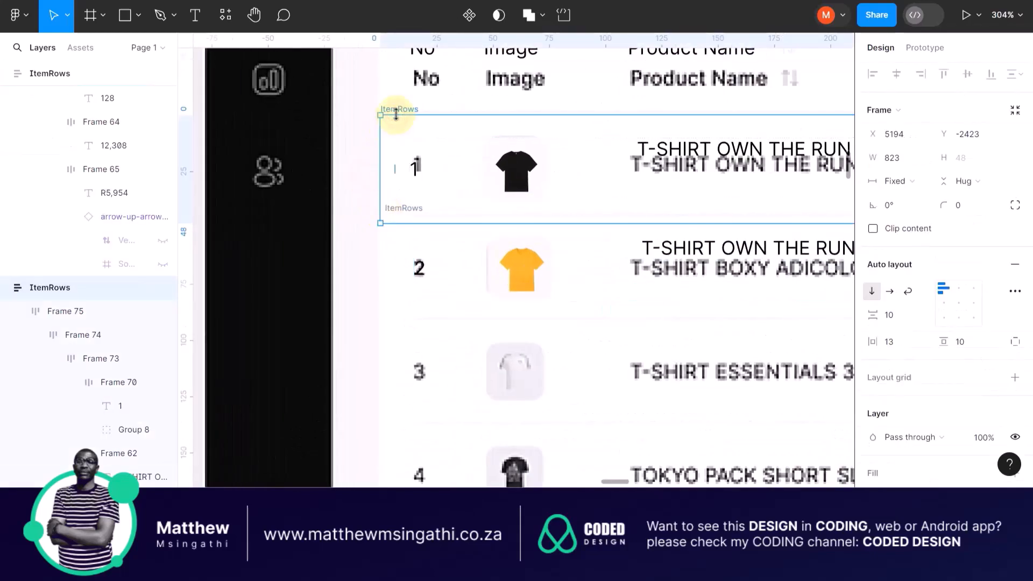
double_click(398, 209)
left_click(372, 223)
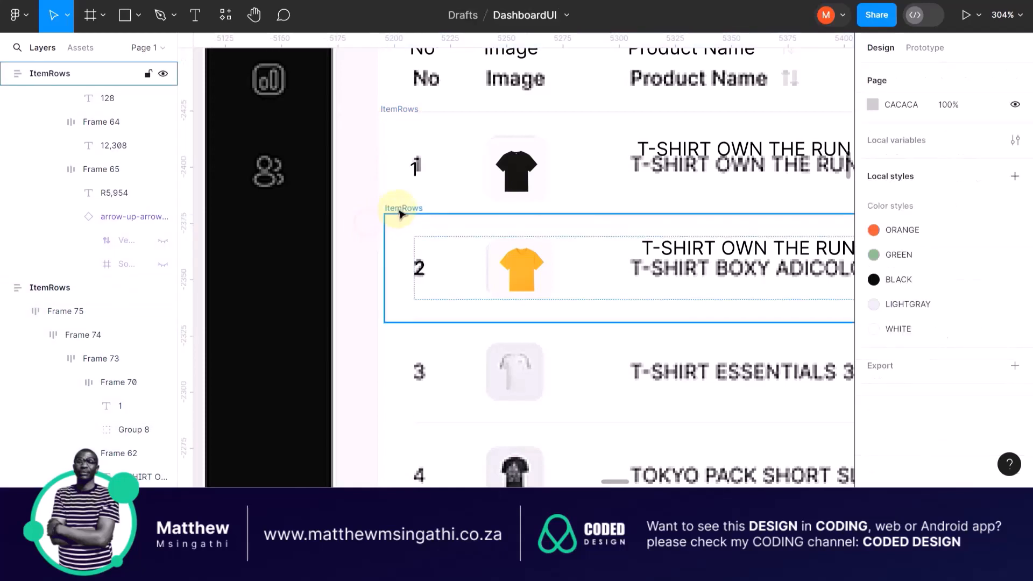
left_click_drag(399, 210, 402, 127)
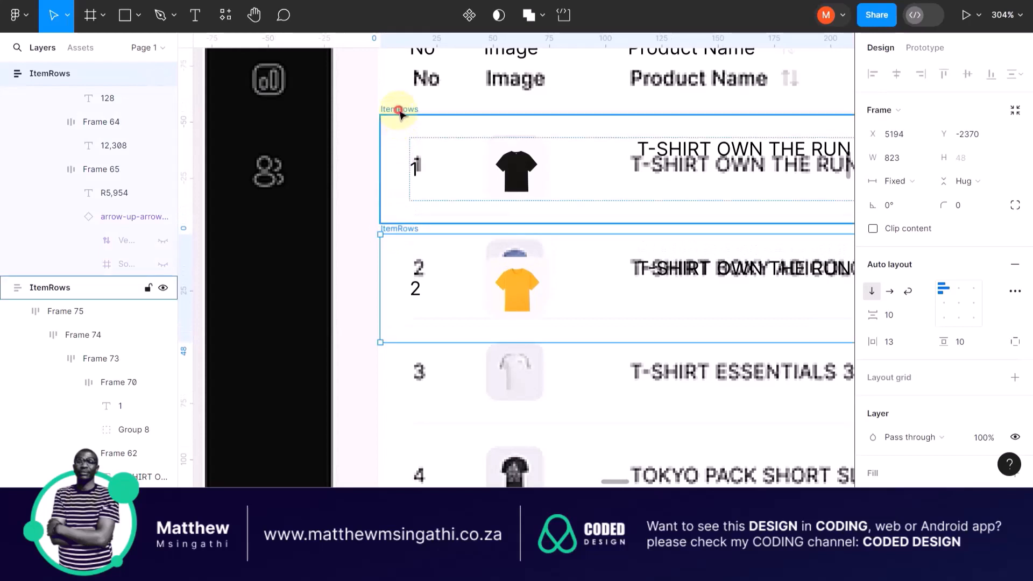
Wrap both ItemRows frames together in a vertical auto layout with 5 spacing
left_click(398, 110, "shift")
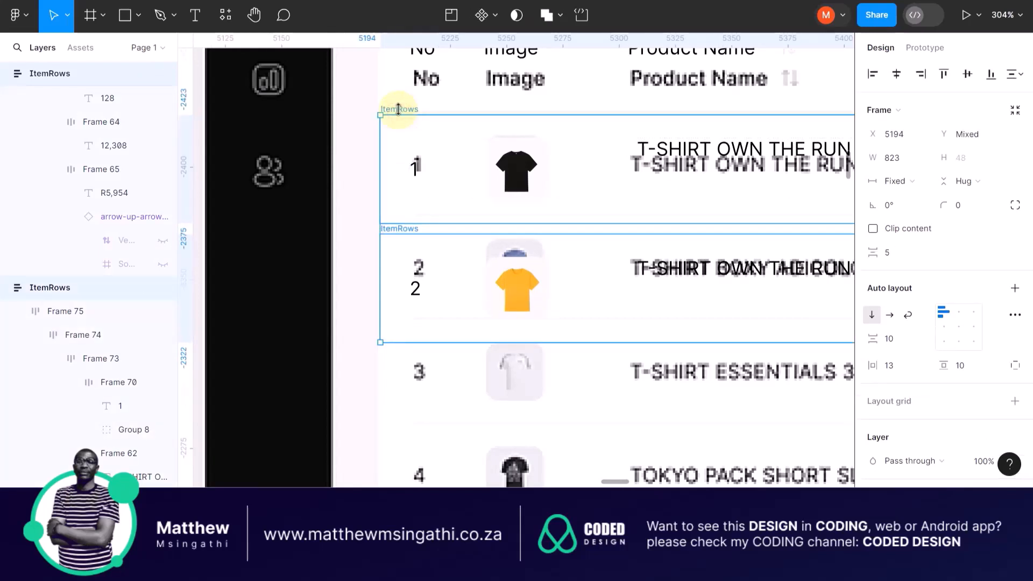
key("shift+a")
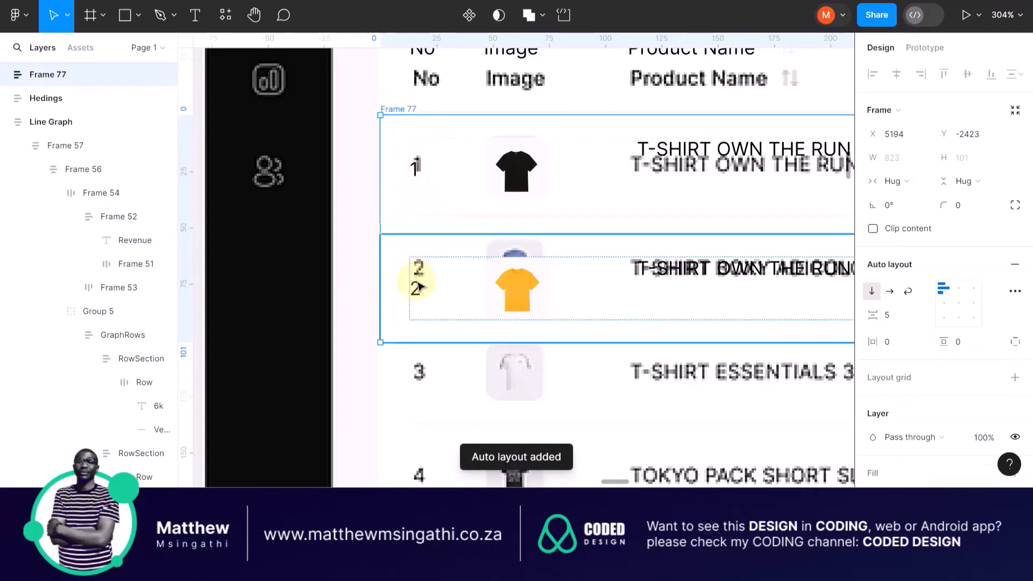
scroll(466, 285, "down", 10)
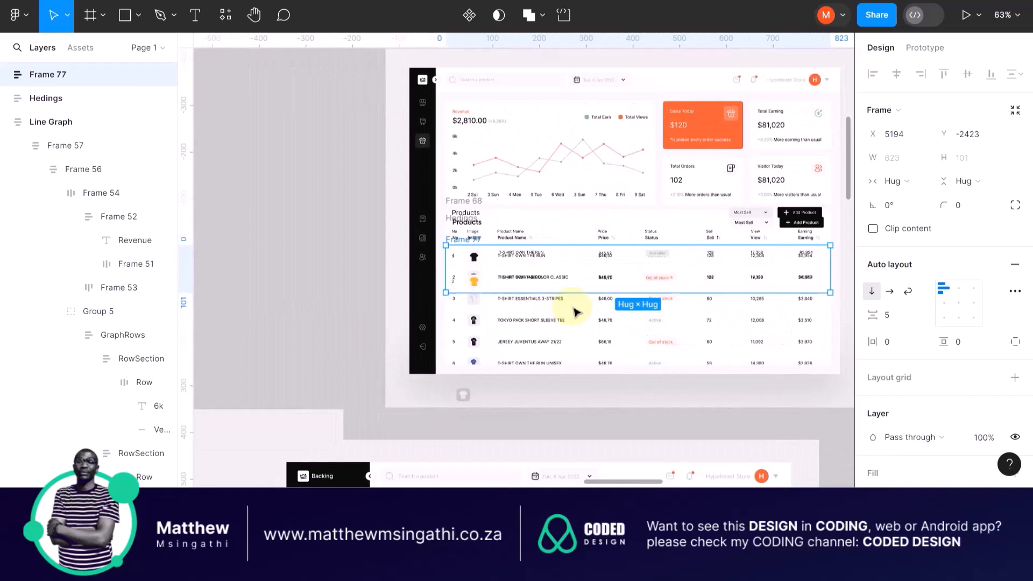
scroll(522, 309, "up", 10)
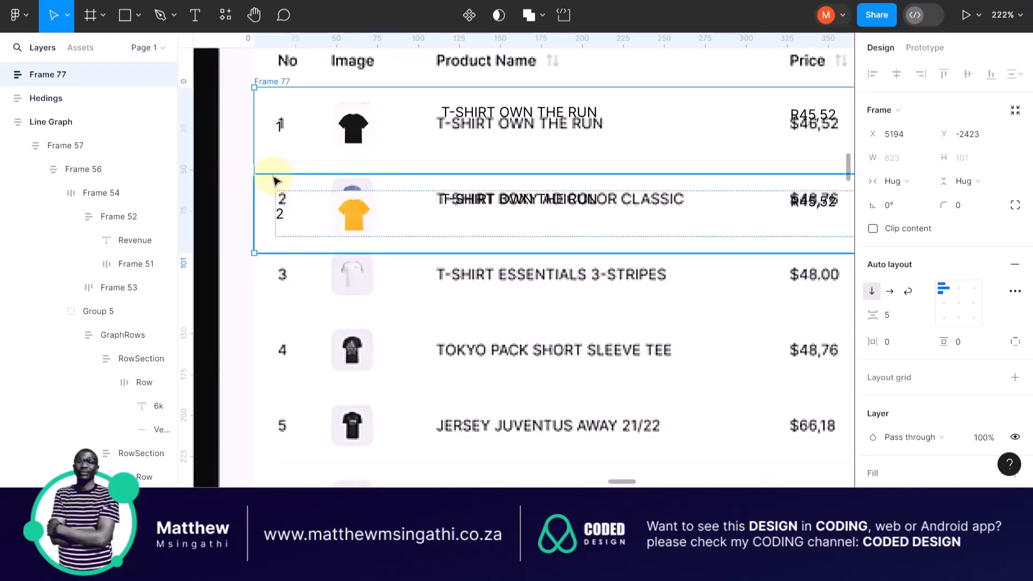
Duplicate the second item row three times within the auto layout stack
left_click(272, 176)
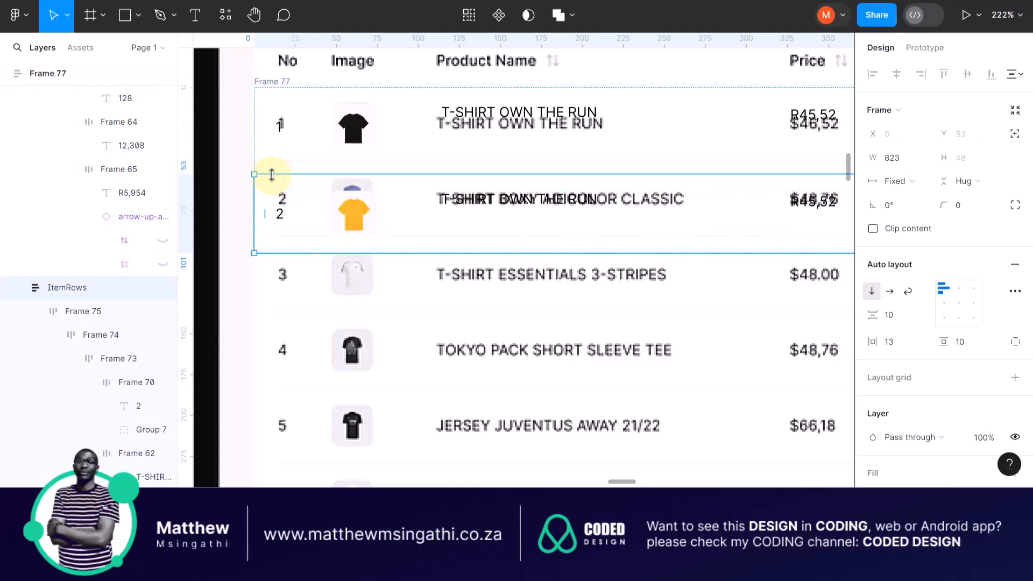
key("ctrl+d")
key("ctrl+d")
key("ctrl+d")
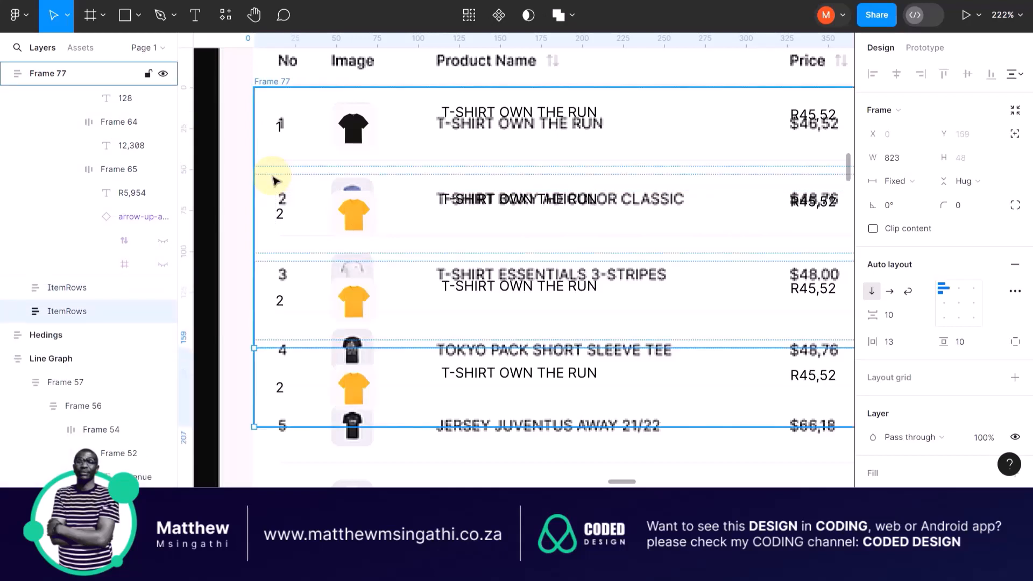
Examine the stacked item rows against the reference Products table across its full width
scroll(397, 191, "down", 6)
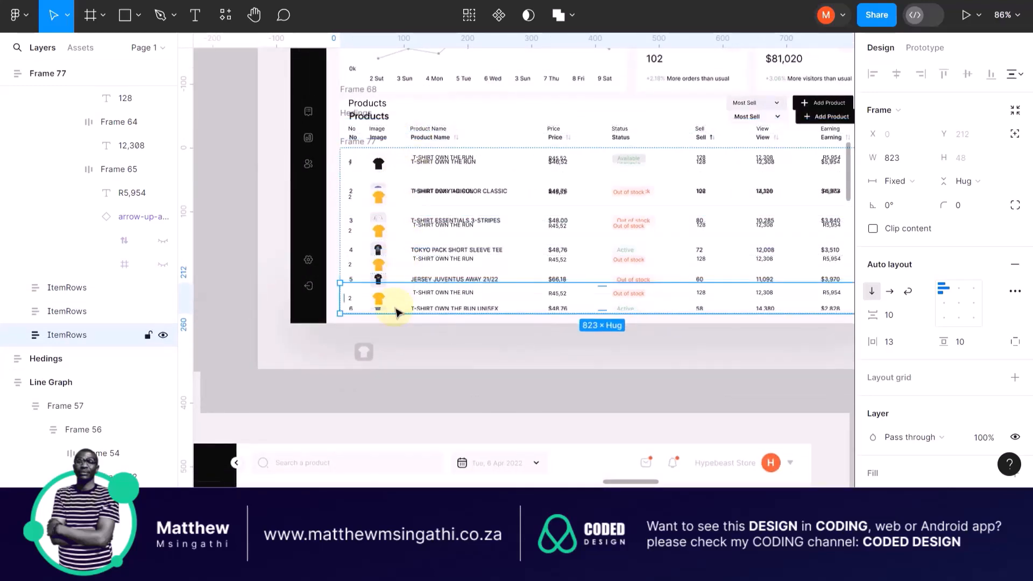
scroll(397, 311, "right", 5)
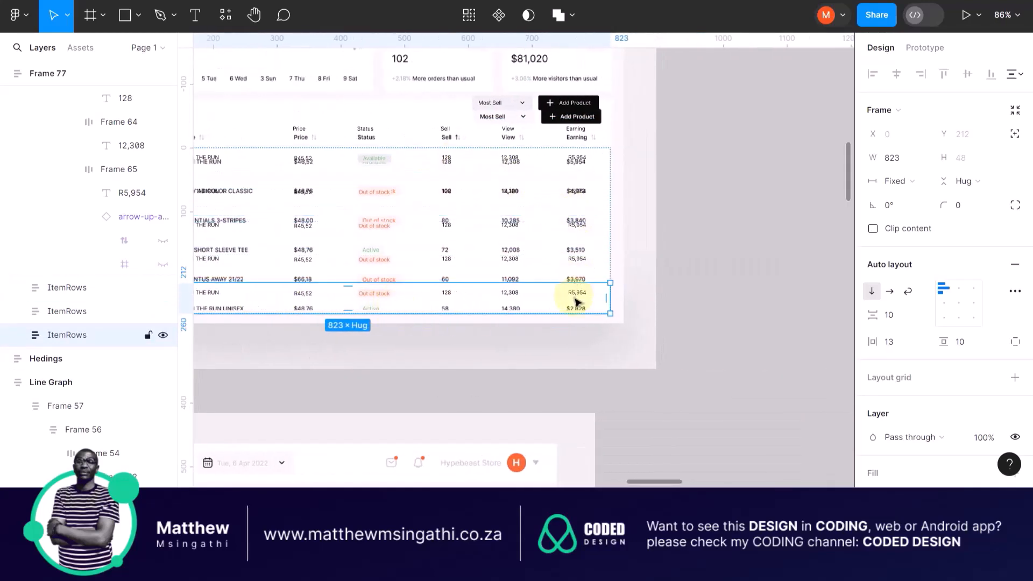
scroll(576, 302, "left", 3)
scroll(575, 302, "up", 3)
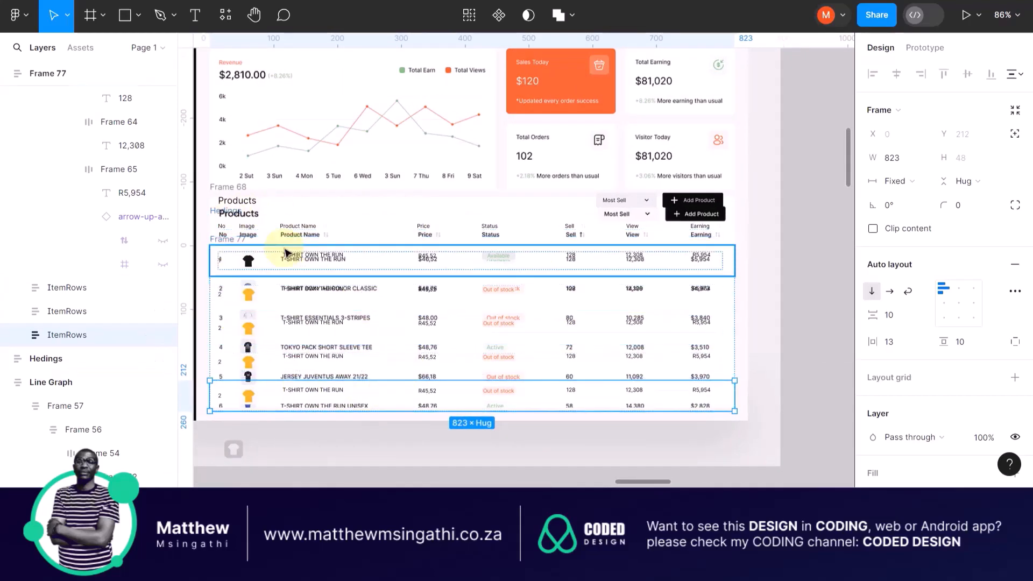
scroll(285, 252, "down", 5)
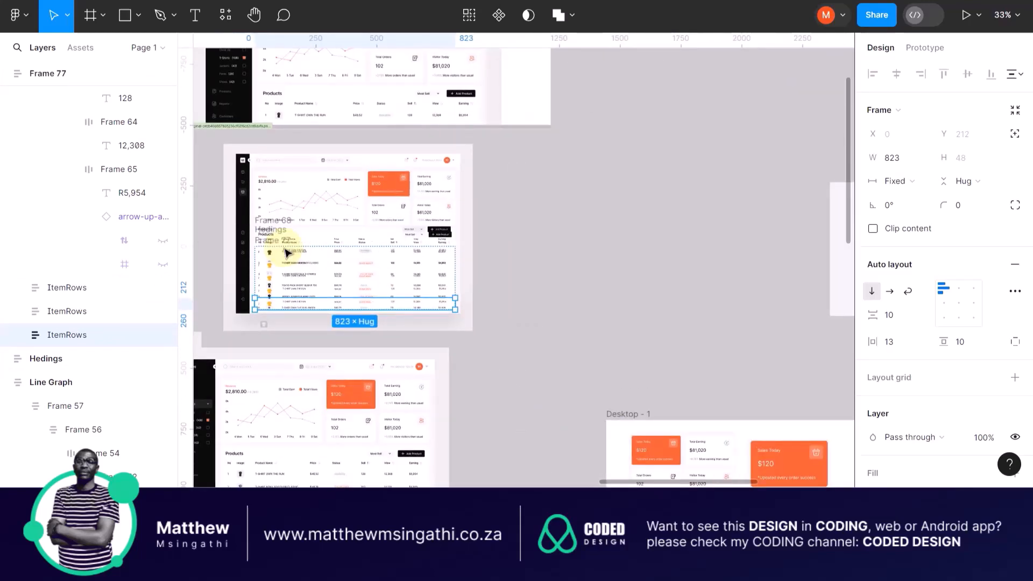
scroll(258, 242, "up", 4)
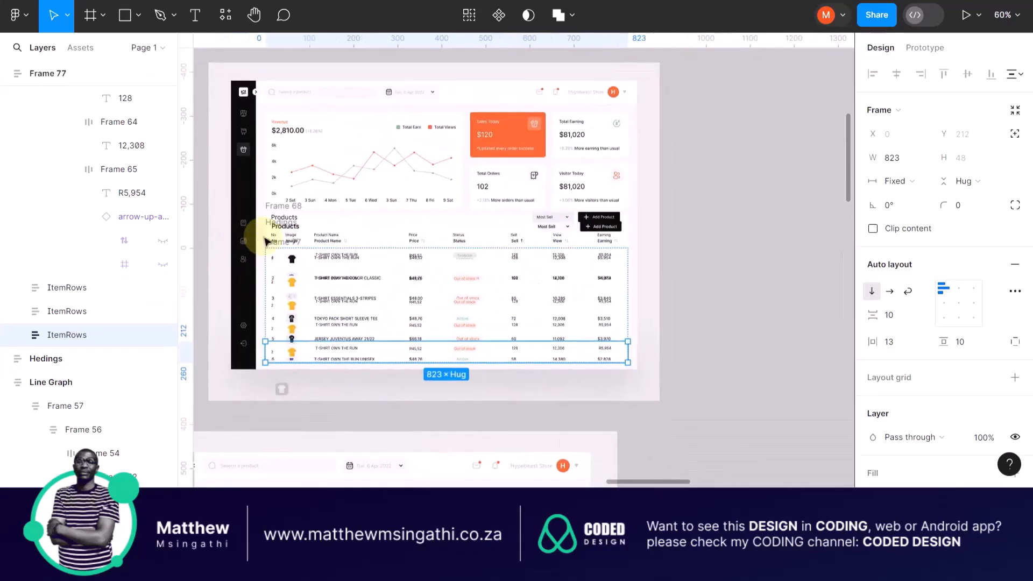
scroll(267, 241, "up", 4)
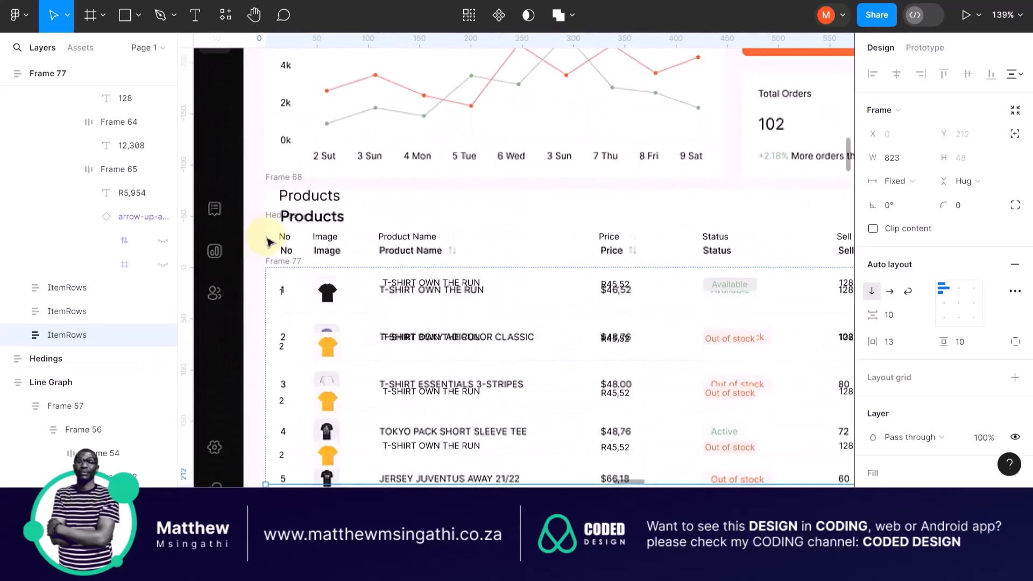
Move the Products title frame, the Hedings frame and the item rows stack together onto the empty canvas beside the reference dashboard
left_click(286, 263)
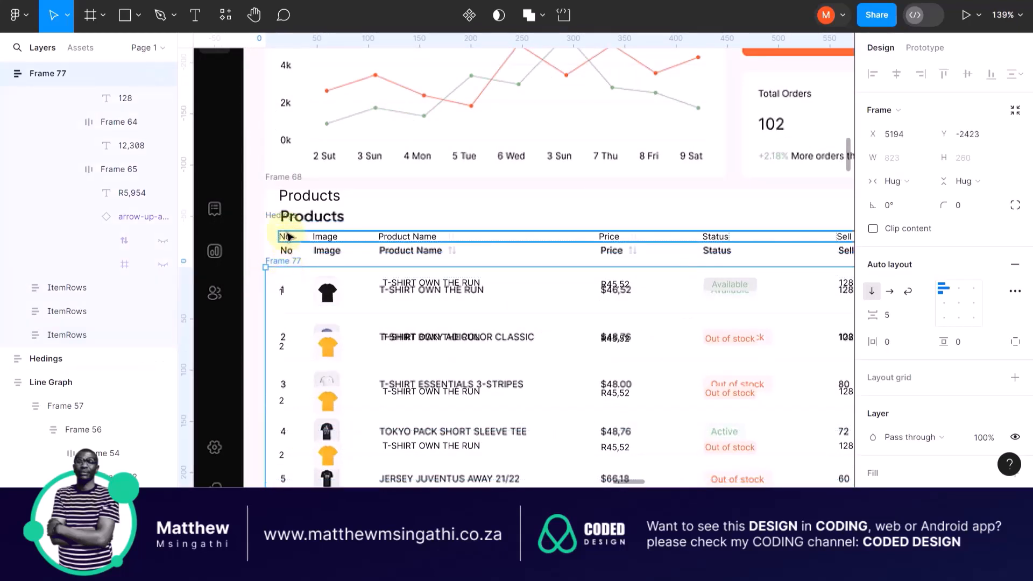
left_click(272, 221, "shift")
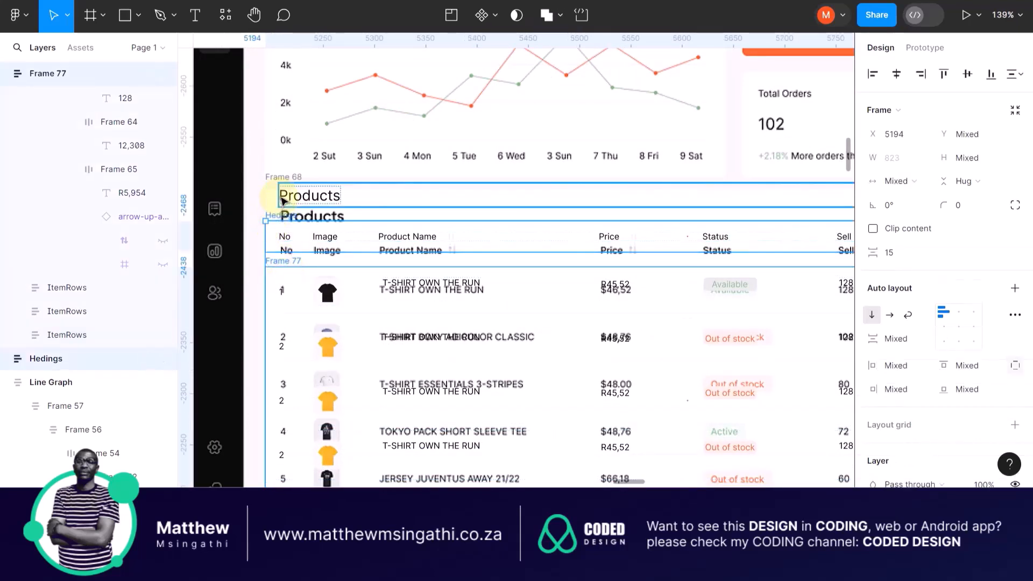
left_click(267, 199, "shift")
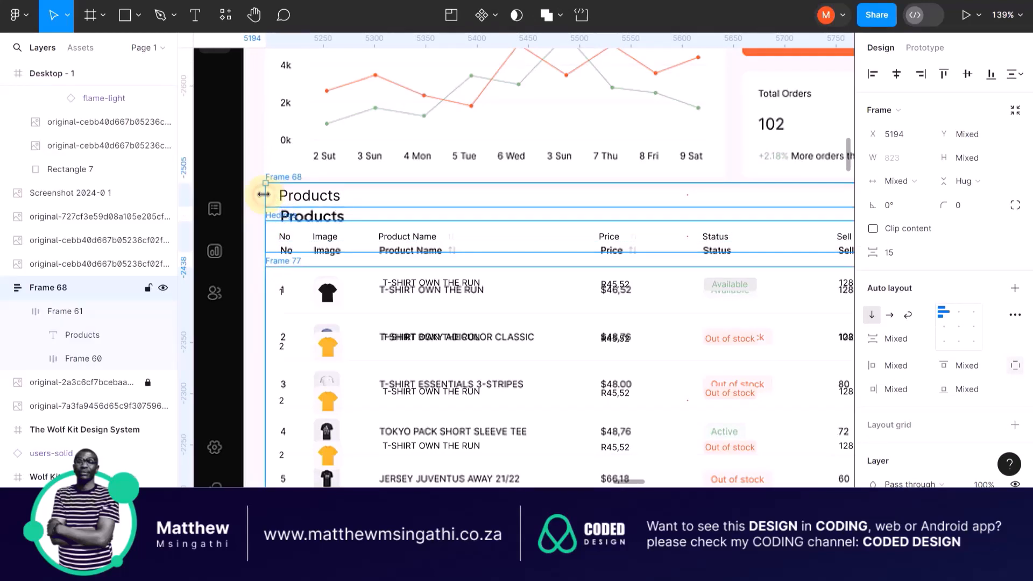
scroll(264, 194, "down", 5)
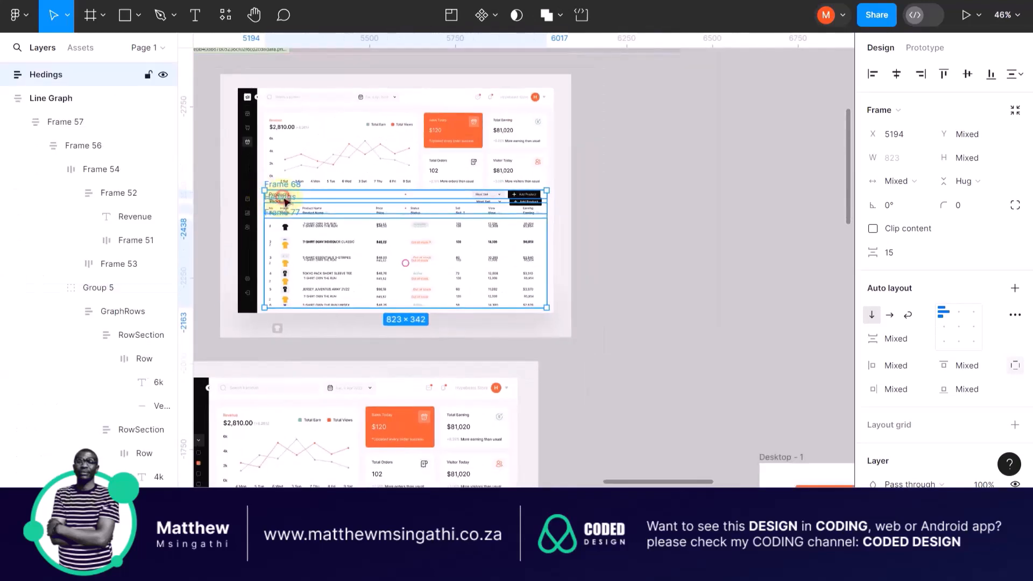
left_click_drag(272, 197, 635, 192)
left_click(619, 130)
Draw a rectangle about 826 × 339 covering the Products section of the reference dashboard
scroll(330, 239, "up", 4)
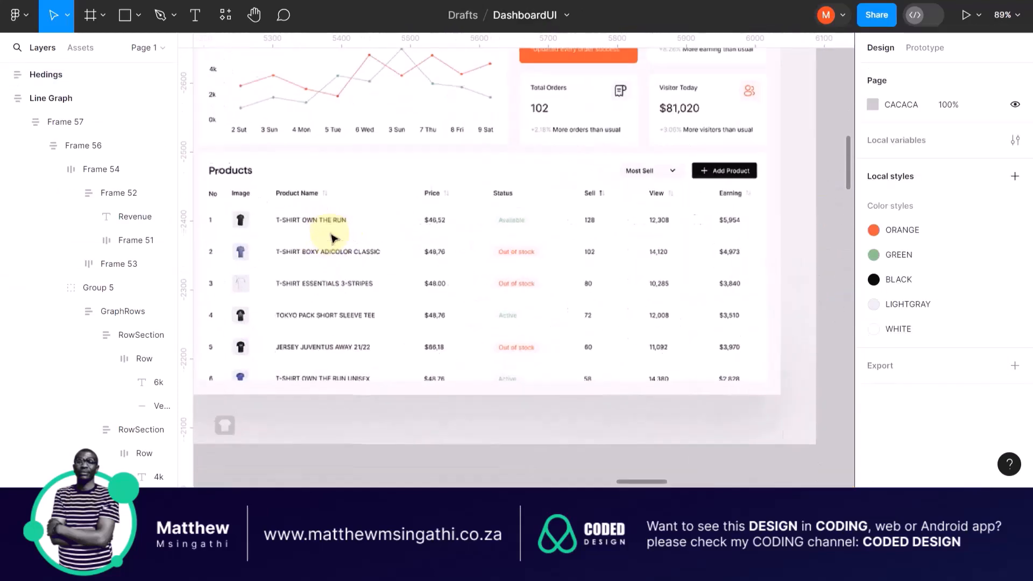
scroll(332, 239, "down", 2)
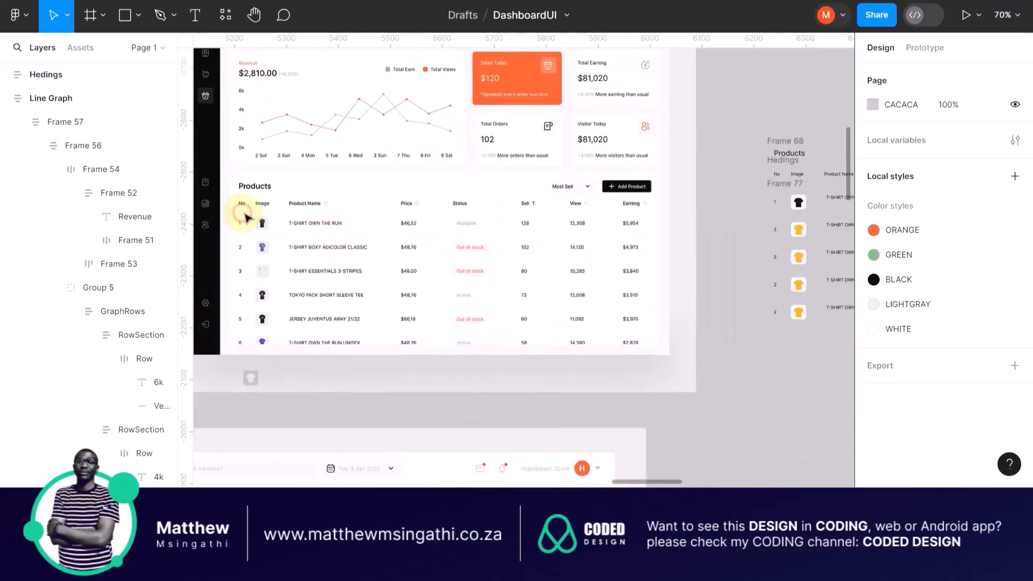
left_click(125, 15)
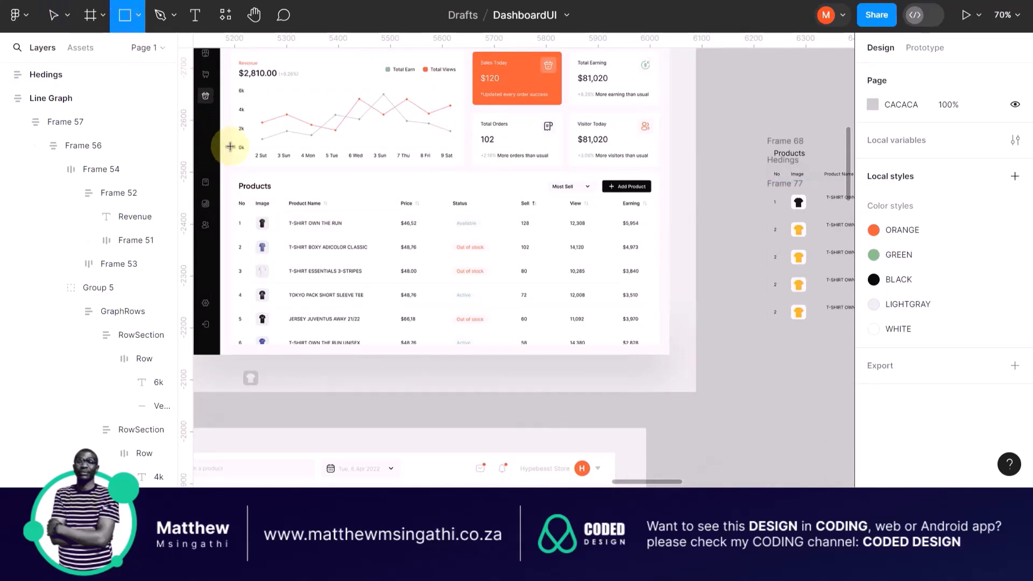
mouse_move(226, 173)
left_mouse_down()
mouse_move(380, 240)
mouse_move(572, 295)
mouse_move(647, 329)
mouse_move(655, 349)
left_mouse_up()
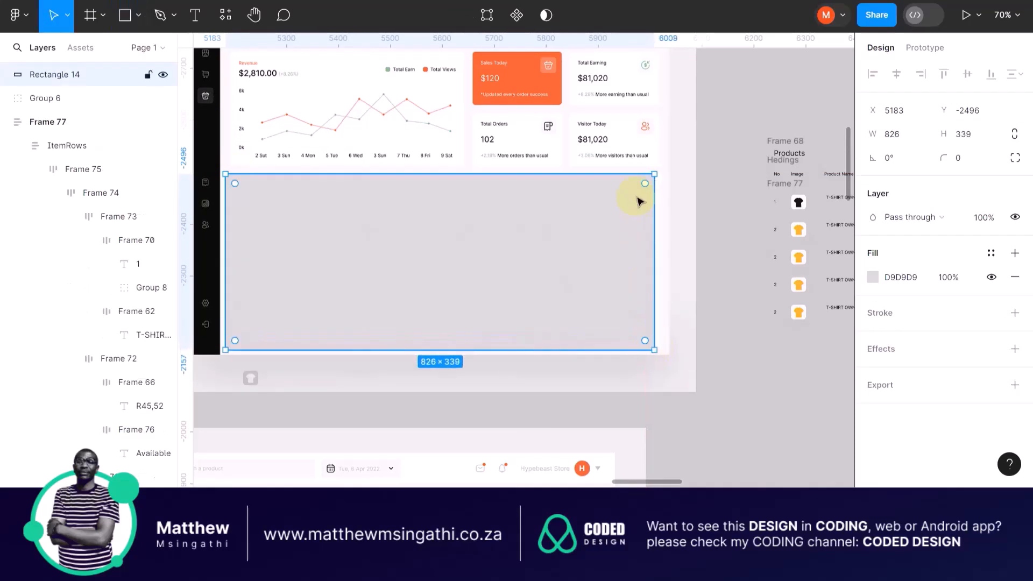
Shift the rectangle to X 5187, Y -2503 and reduce its height to 336
scroll(639, 201, "up", 5)
scroll(638, 201, "down", 5)
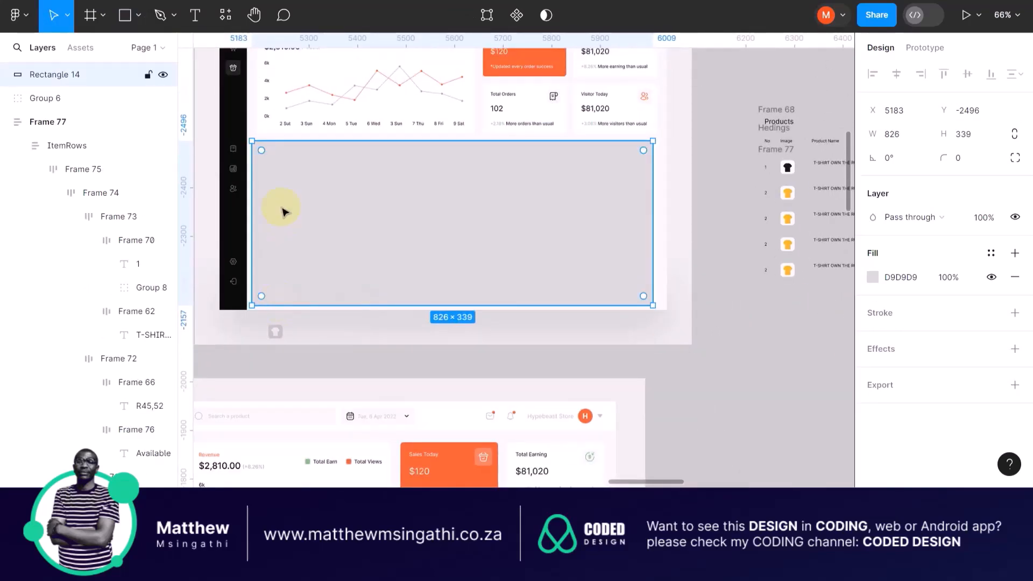
scroll(284, 210, "up", 5)
left_click_drag(302, 155, 305, 151)
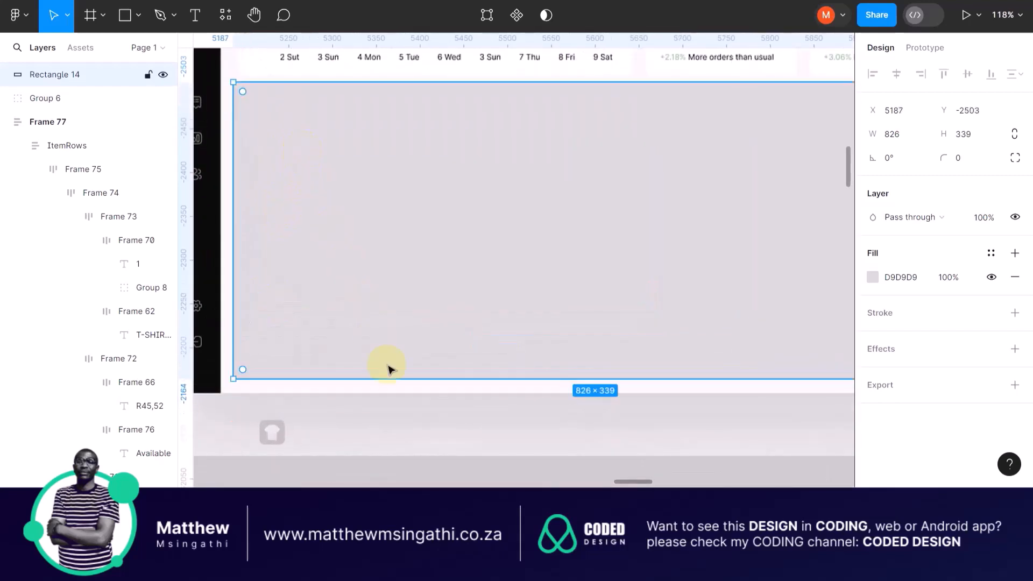
scroll(391, 369, "up", 3)
mouse_move(388, 382)
left_mouse_down()
mouse_move(396, 300)
mouse_move(399, 381)
left_mouse_up()
Raise the Products title frame to Y -2592 and wrap it with the Hedings frame in a vertical auto layout with 28 spacing
scroll(399, 381, "down", 6)
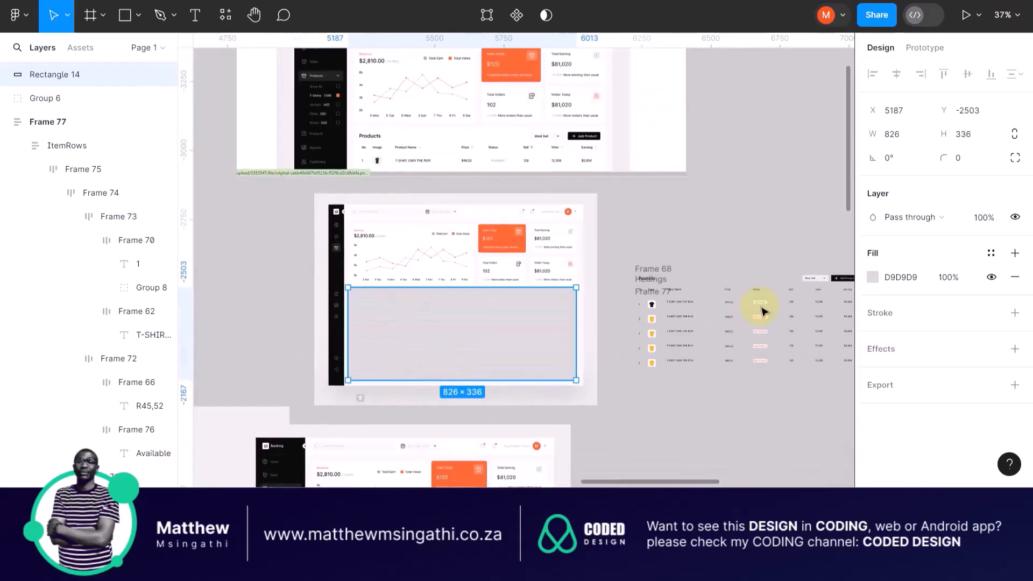
scroll(614, 369, "right", 5)
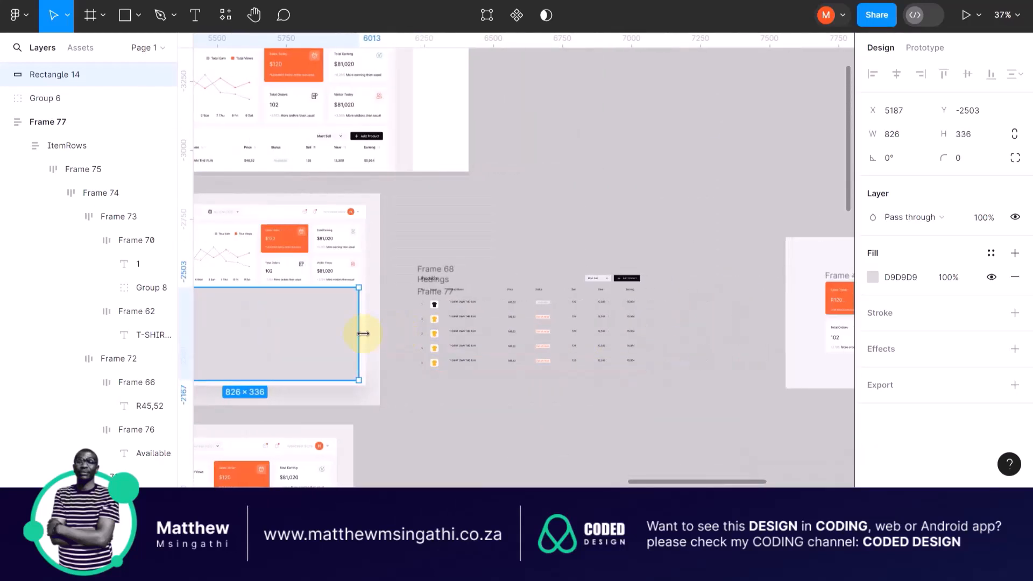
scroll(565, 350, "up", 5)
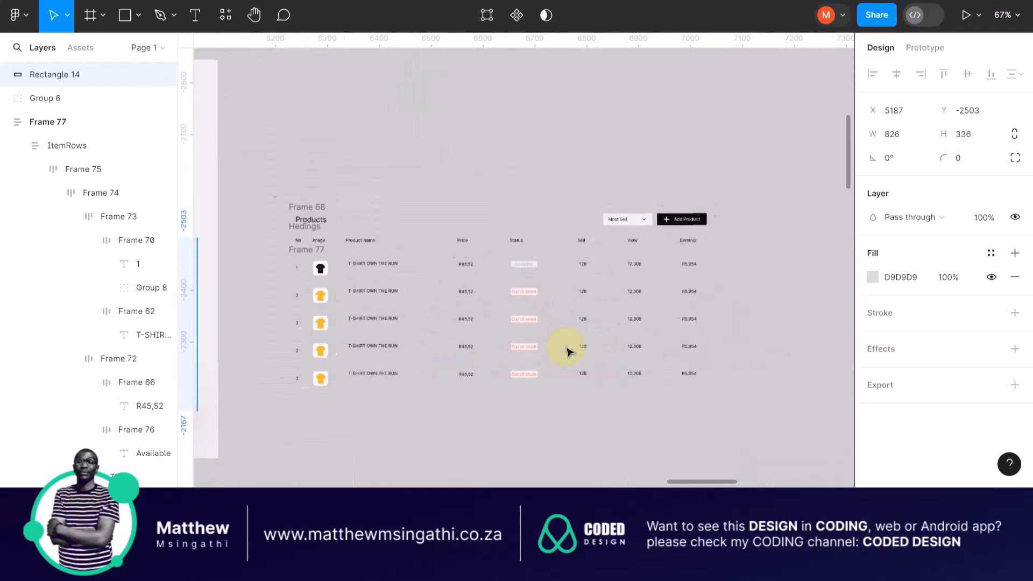
left_click(297, 143)
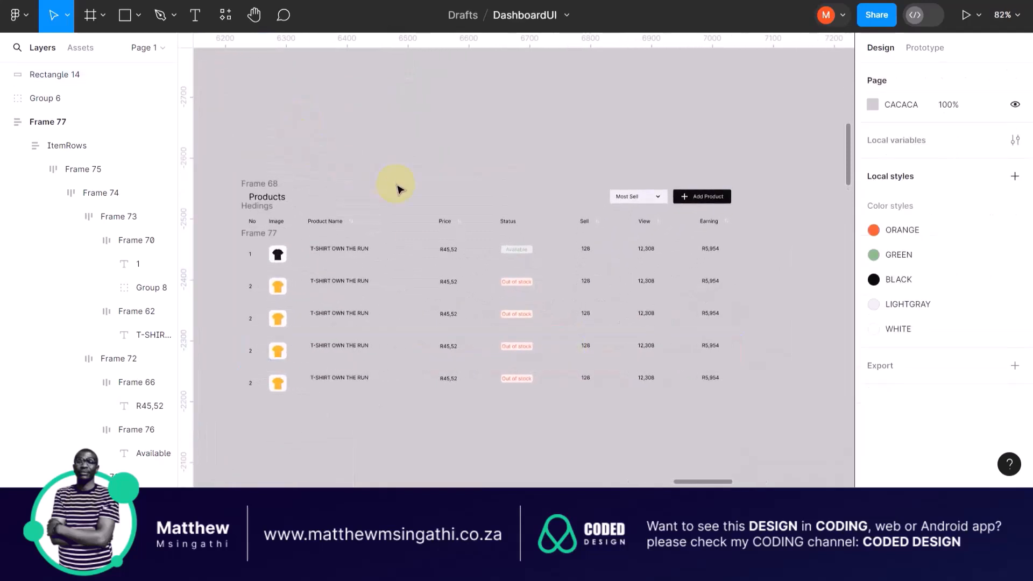
left_click_drag(269, 187, 267, 161)
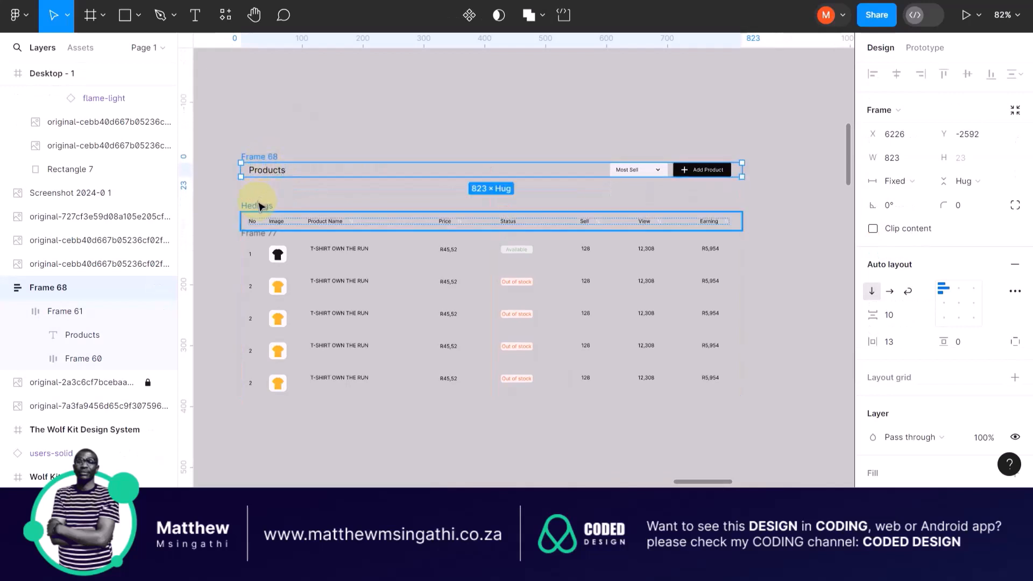
left_click_drag(258, 206, 766, 227)
key("shift+a")
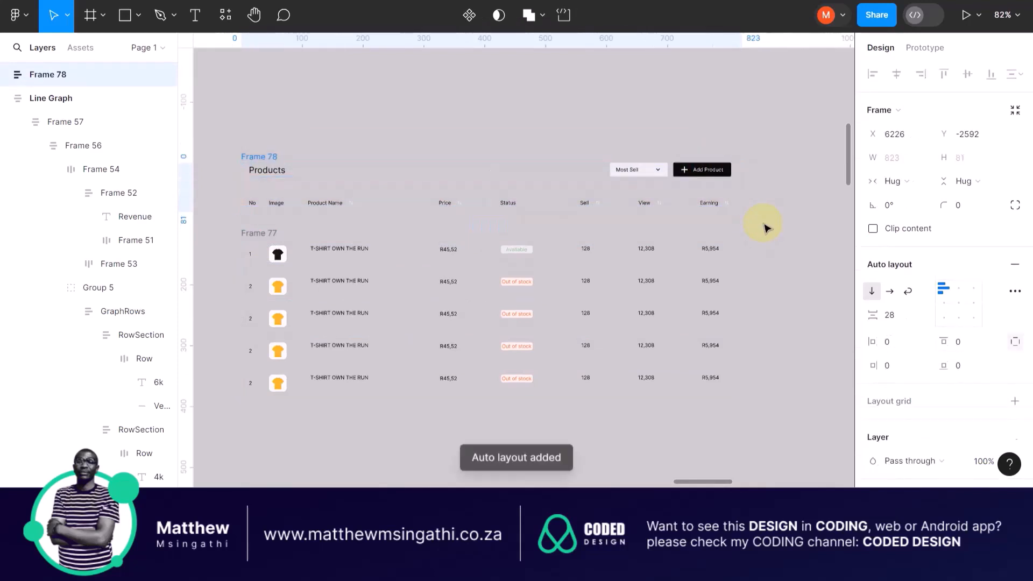
Select the item rows stack below the title and headings
left_click(257, 239)
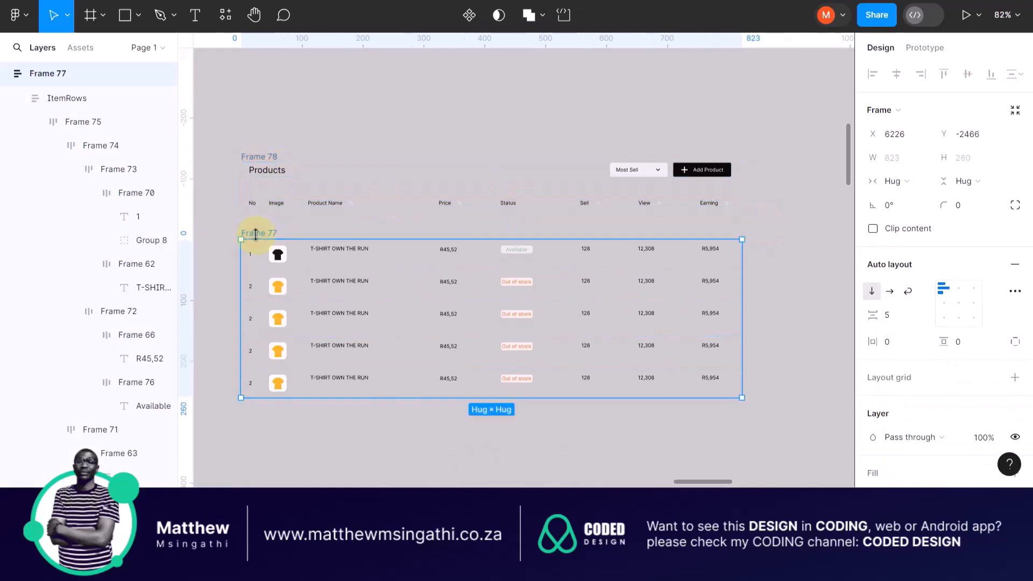
Wrap the Products header frame and the item rows frame together in one vertical auto layout frame
left_click(251, 157)
left_click_drag(234, 121, 775, 424)
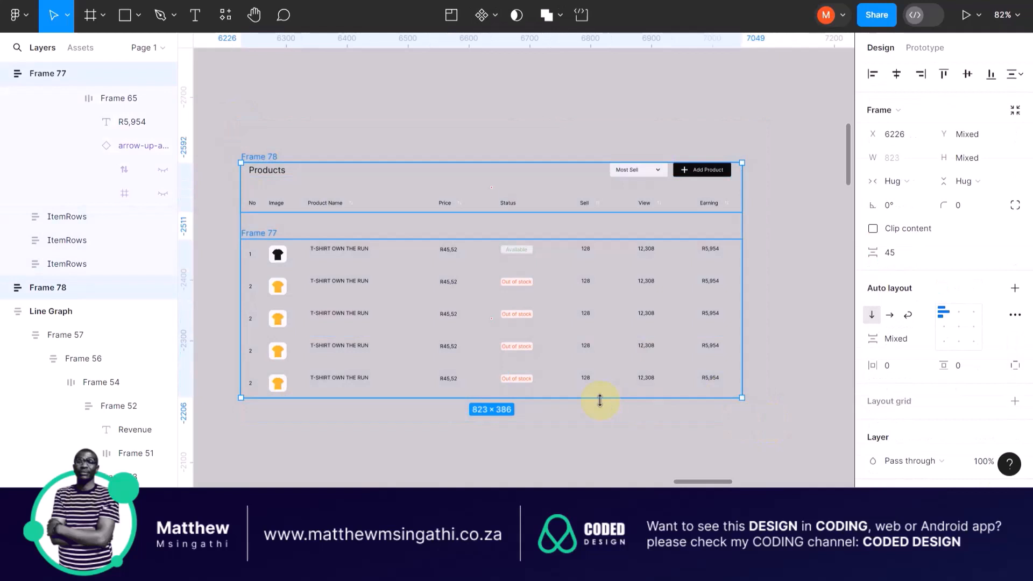
key("shift+a")
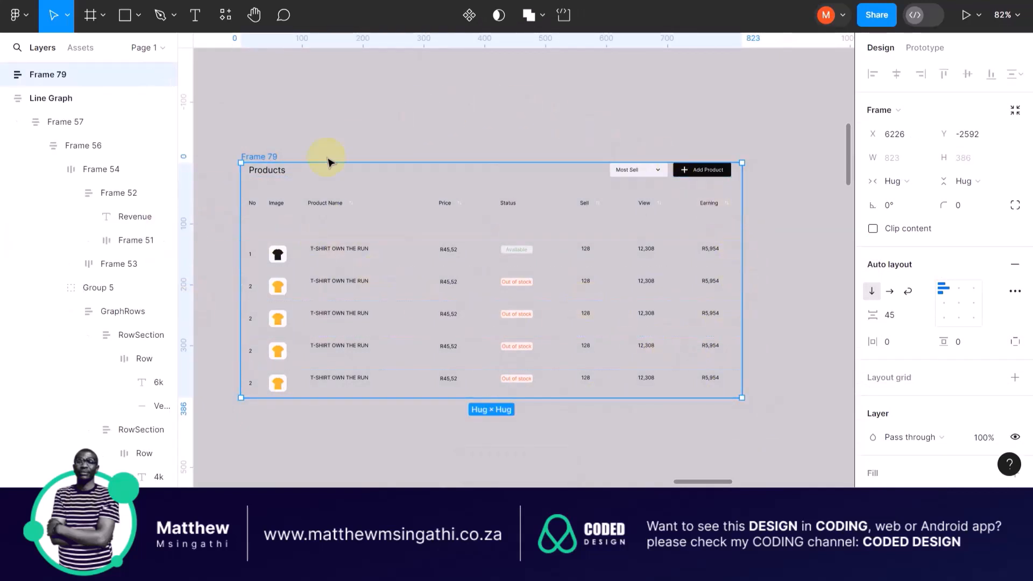
Change the combined products frame from hug to a fixed width of 823
scroll(562, 242, "down", 1)
scroll(563, 242, "down", 5)
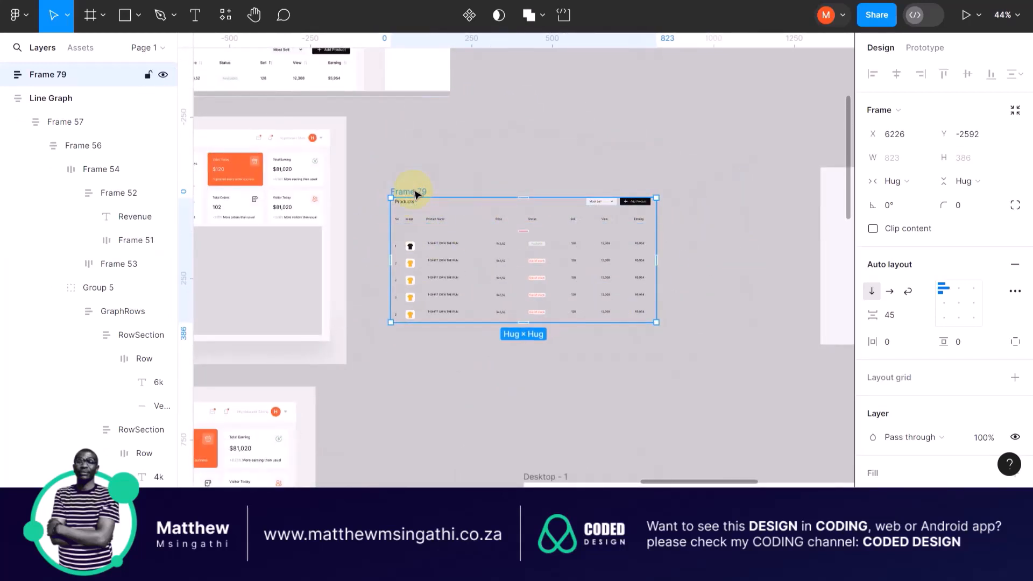
scroll(393, 260, "up", 3)
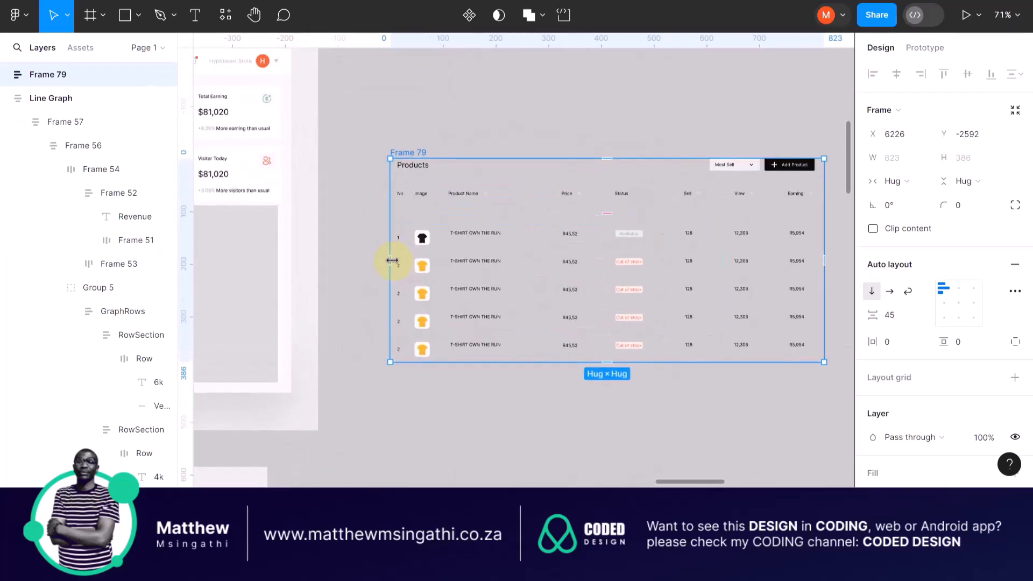
mouse_move(392, 260)
left_mouse_down()
mouse_move(376, 261)
mouse_move(391, 262)
left_mouse_up()
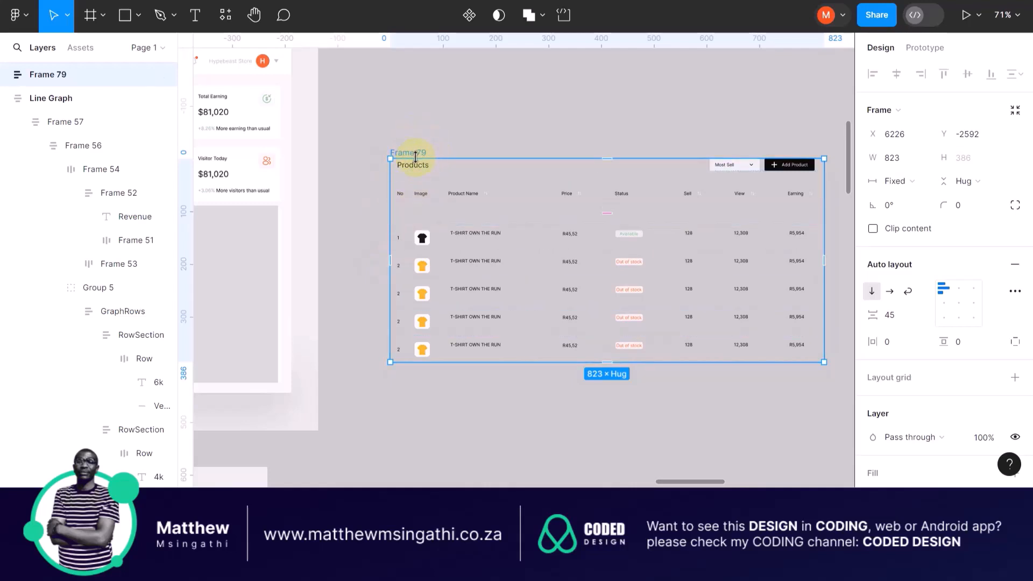
Check the size of the grey placeholder rectangle covering the reference dashboard's products section against the new frame
scroll(417, 192, "left", 15)
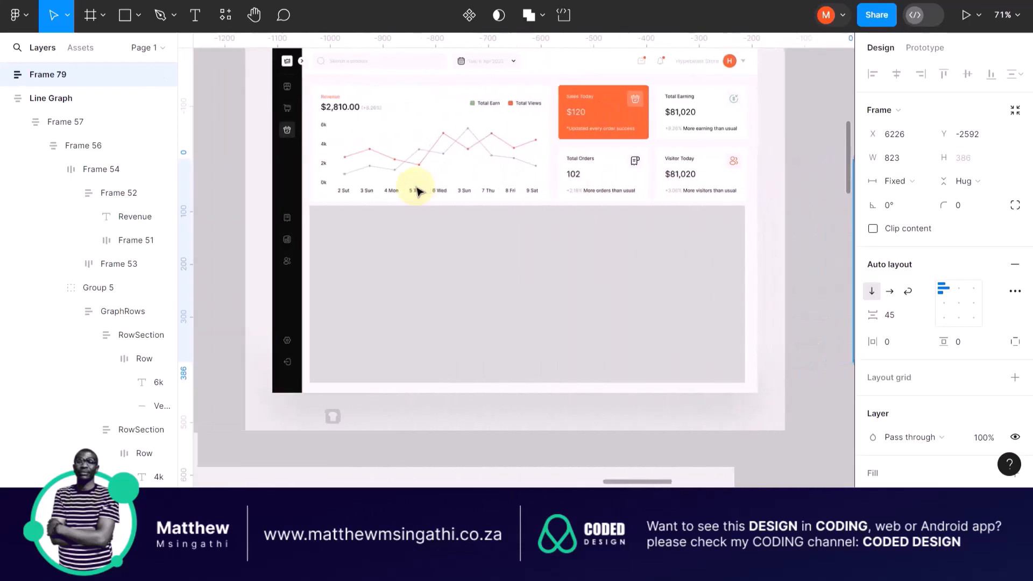
mouse_move(392, 242)
left_mouse_down()
mouse_move(406, 392)
mouse_move(394, 250)
left_mouse_up()
scroll(394, 249, "right", 5)
scroll(394, 249, "down", 3)
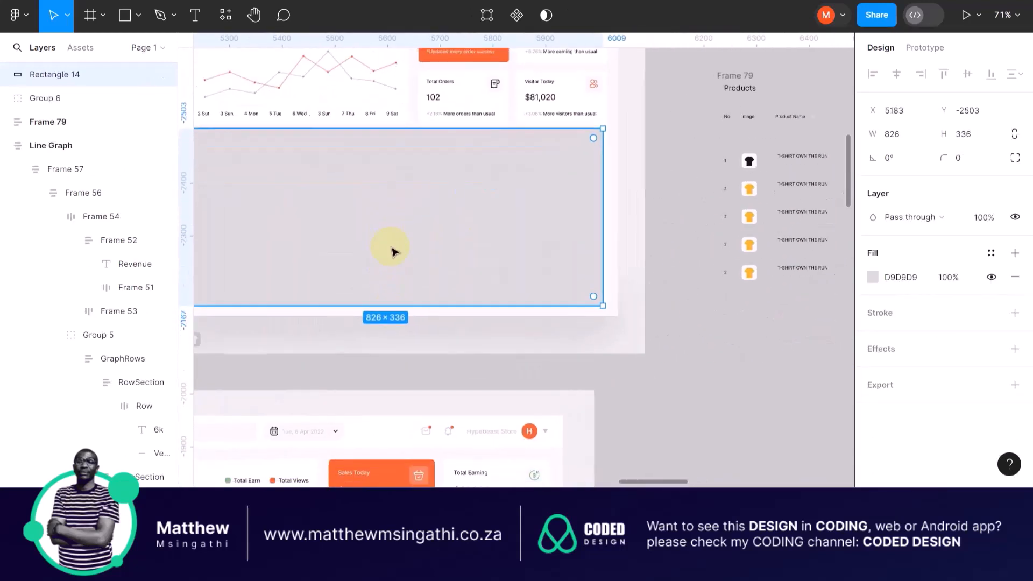
scroll(393, 250, "up", 3)
scroll(392, 249, "right", 10)
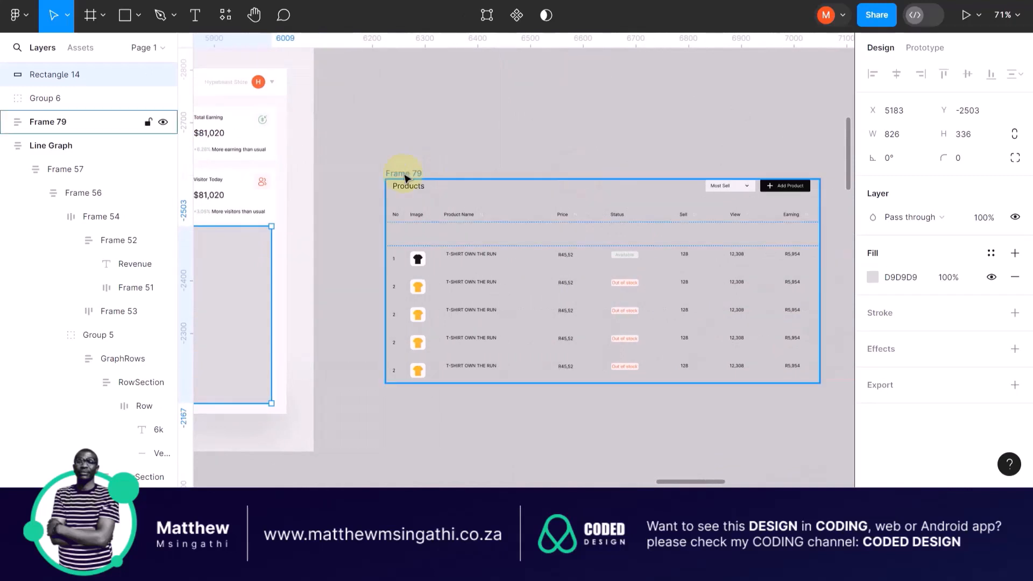
Rename the combined products frame as ProductTable
left_click(405, 178)
scroll(405, 177, "up", 2)
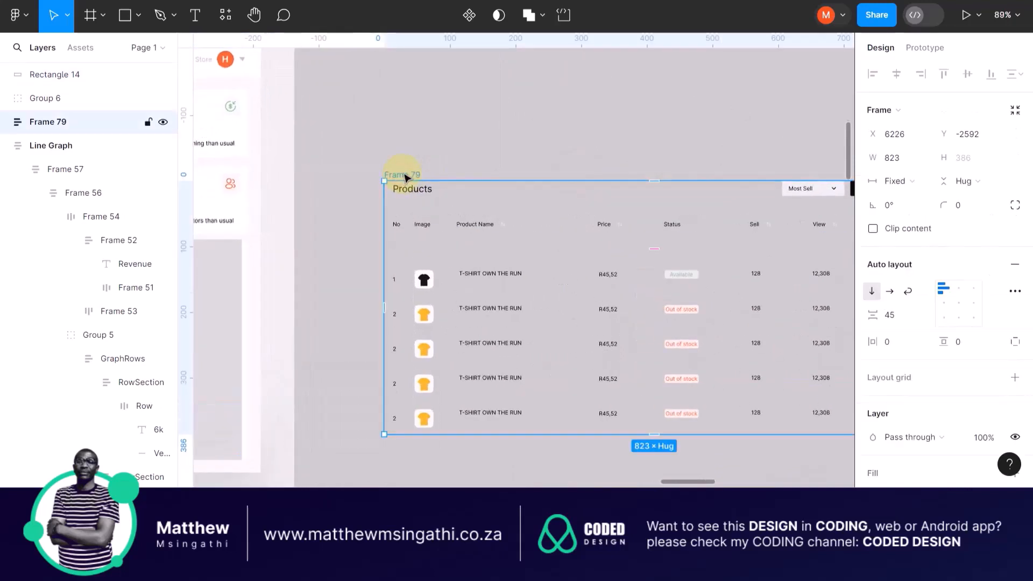
double_click(405, 174)
type("ProductTable")
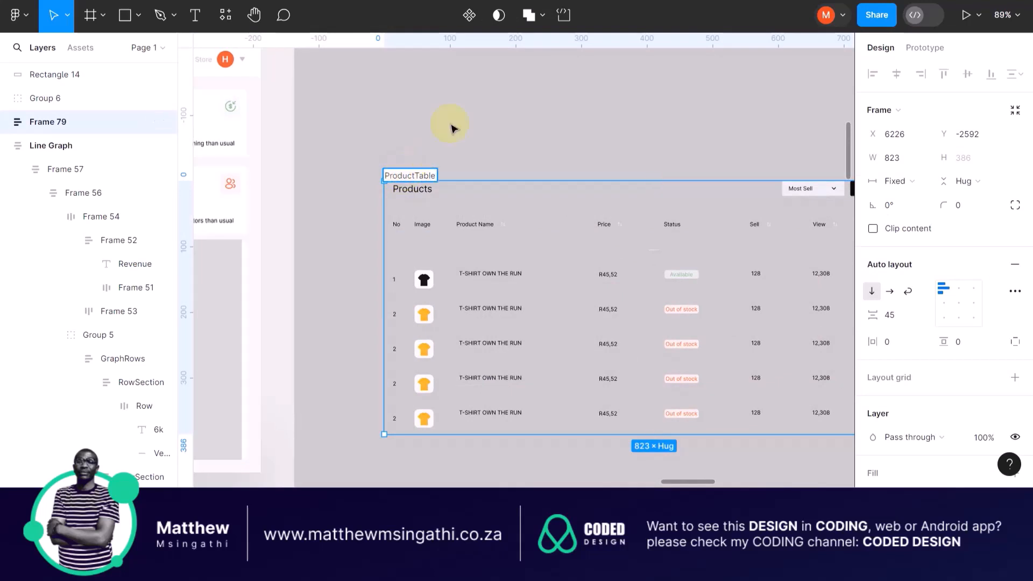
left_click(473, 106)
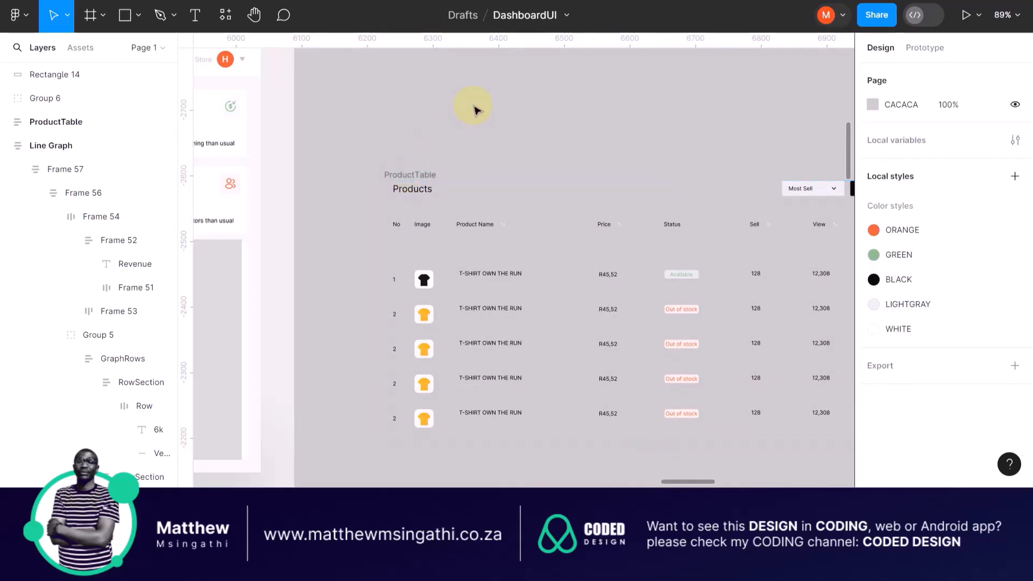
Set the ProductTable frame's auto layout alignment to center
scroll(399, 206, "up", 5)
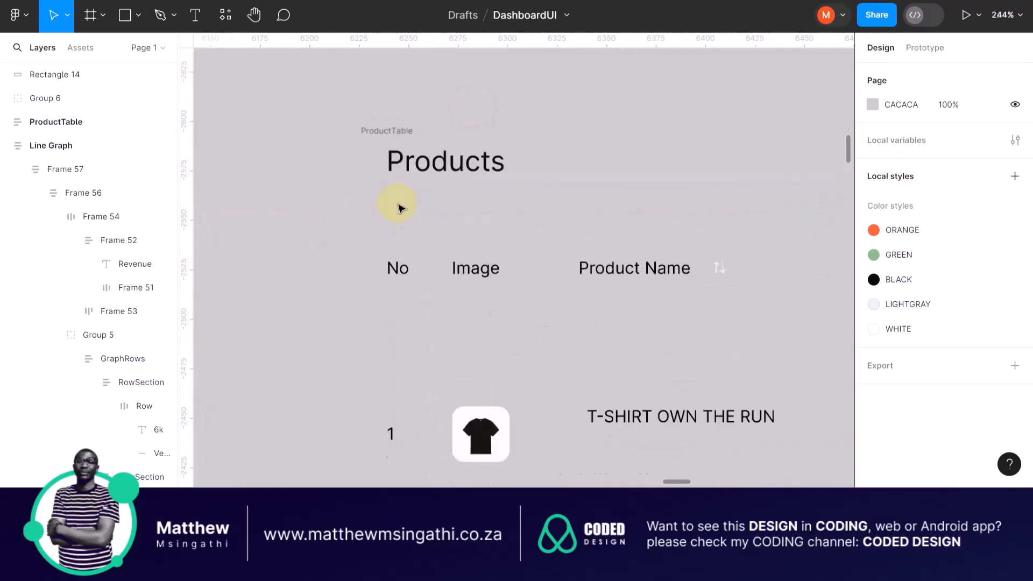
scroll(398, 205, "up", 3)
left_click(379, 117)
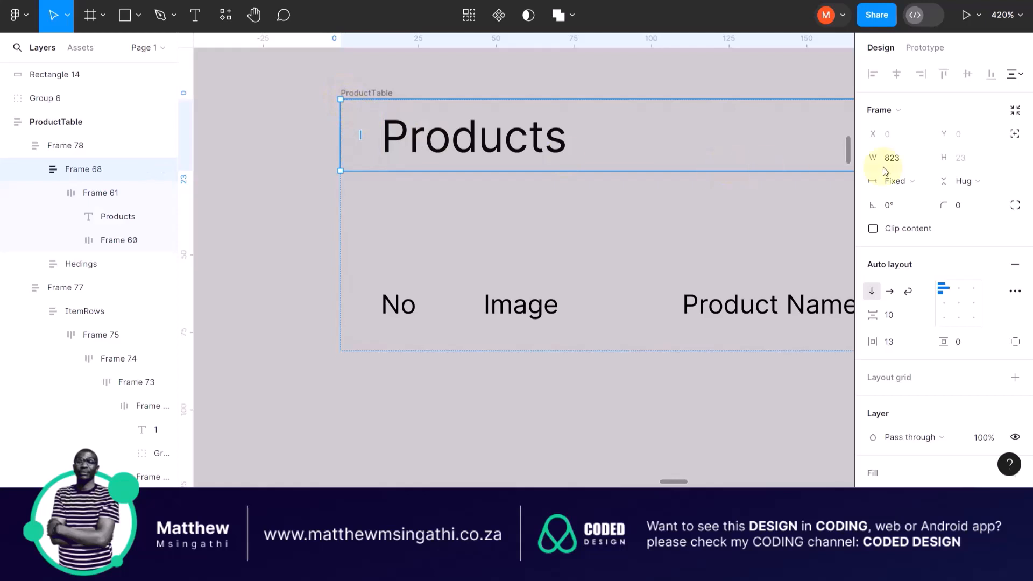
left_click(368, 93)
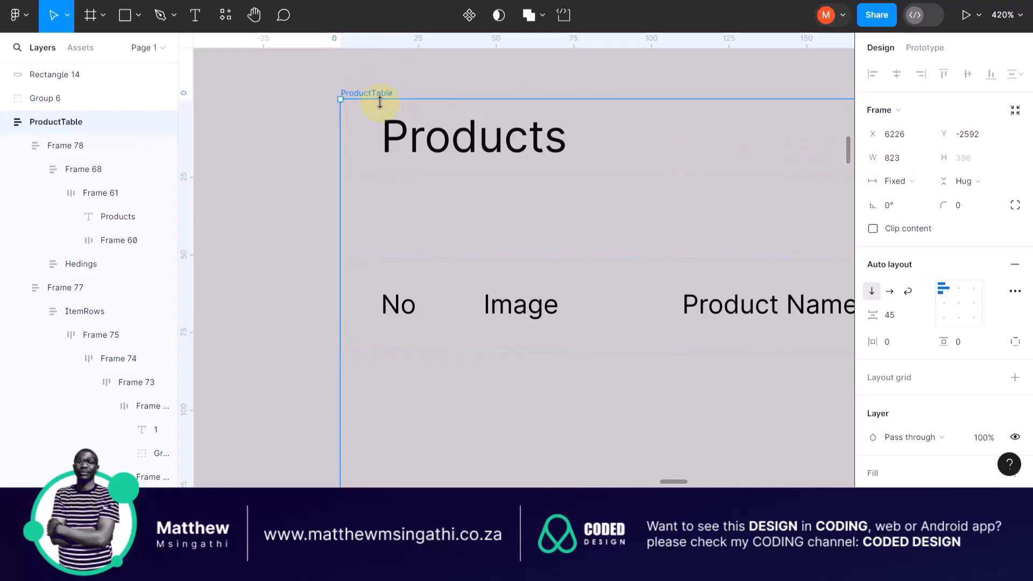
scroll(380, 102, "down", 10)
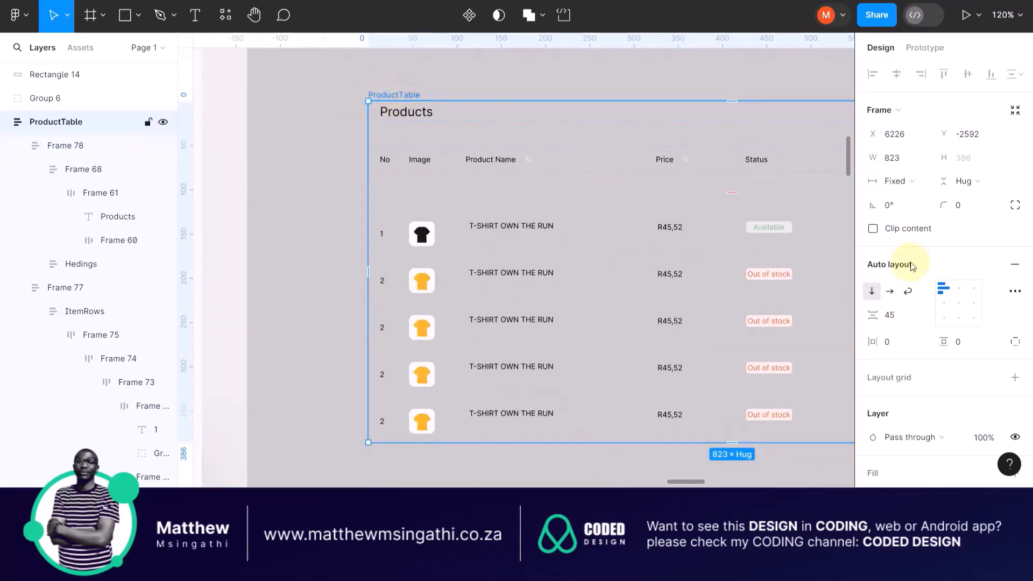
scroll(938, 363, "down", 1)
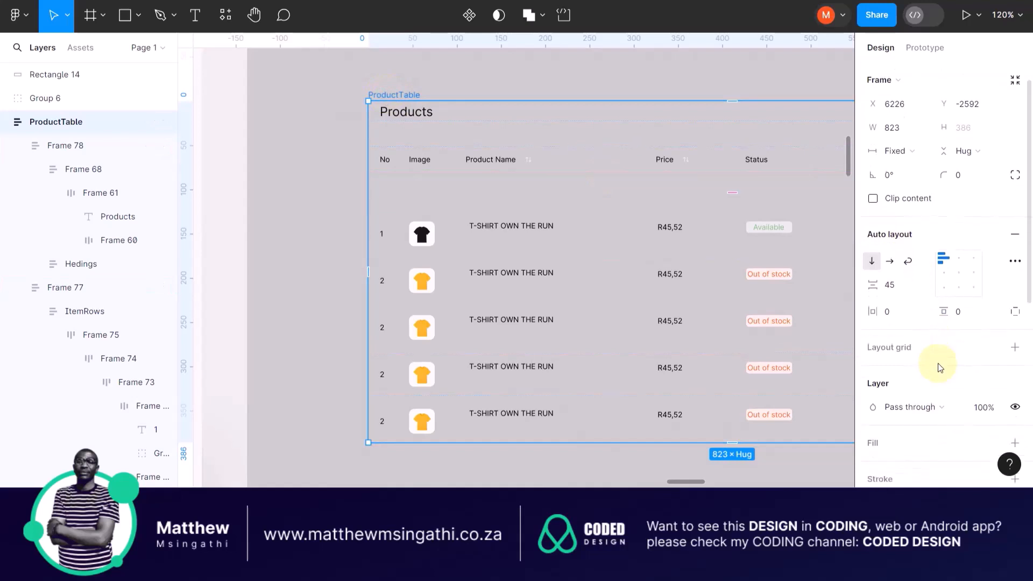
left_click(959, 274)
scroll(944, 326, "down", 3)
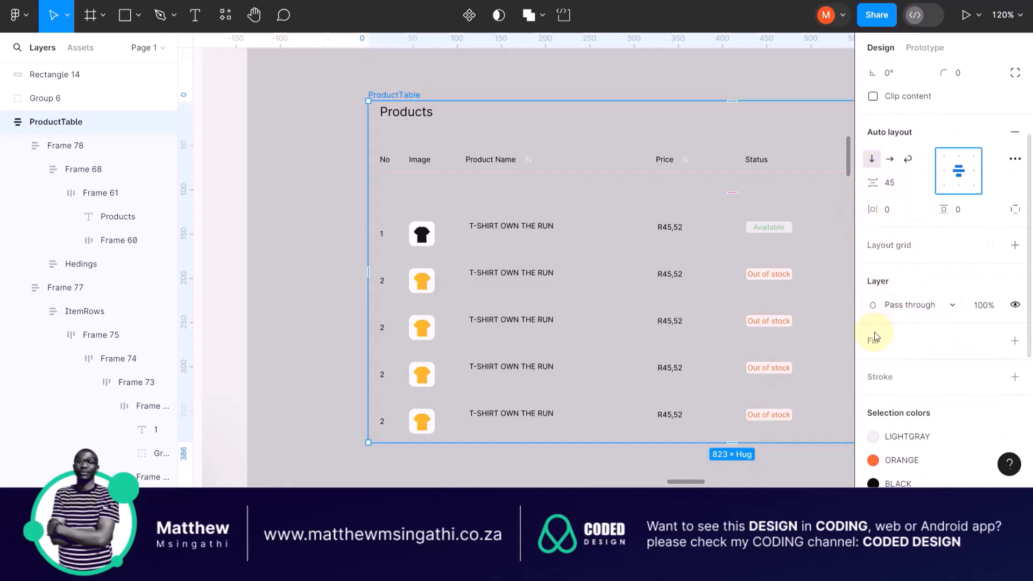
scroll(875, 339, "down", 3)
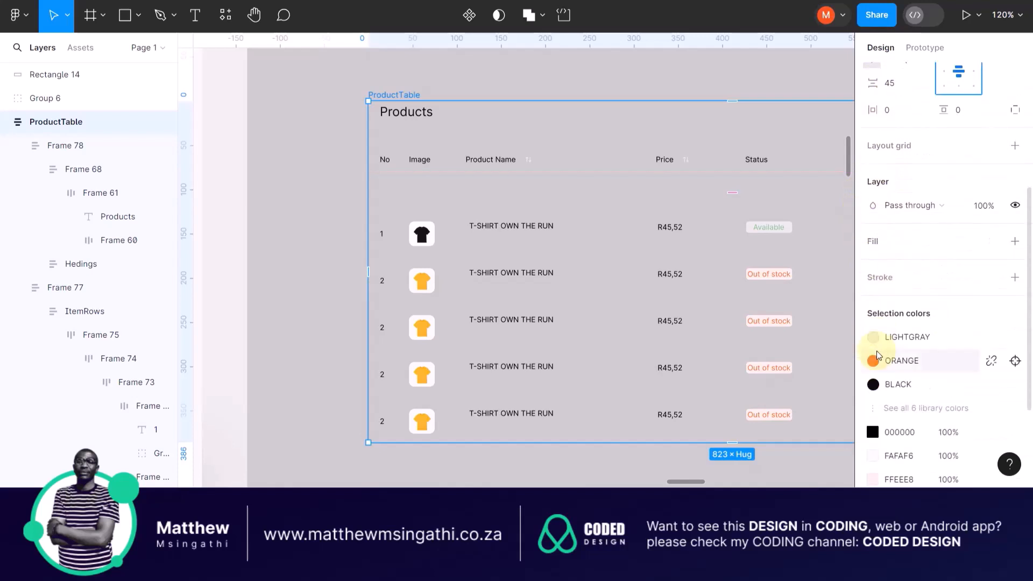
left_click(873, 360)
scroll(893, 301, "up", 1)
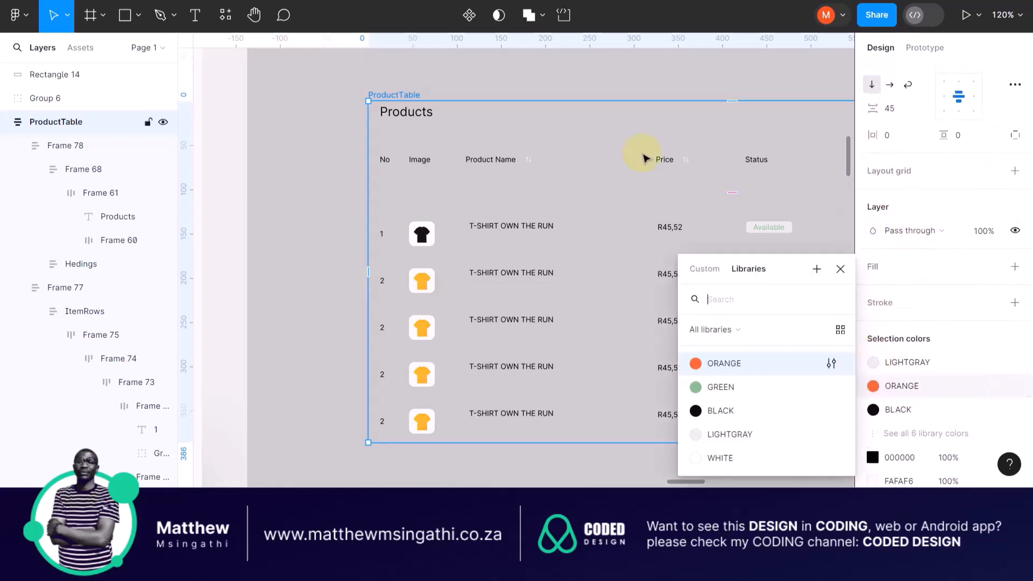
left_click(518, 91)
Apply the WHITE color style as the fill of the ProductTable frame
left_click(401, 97)
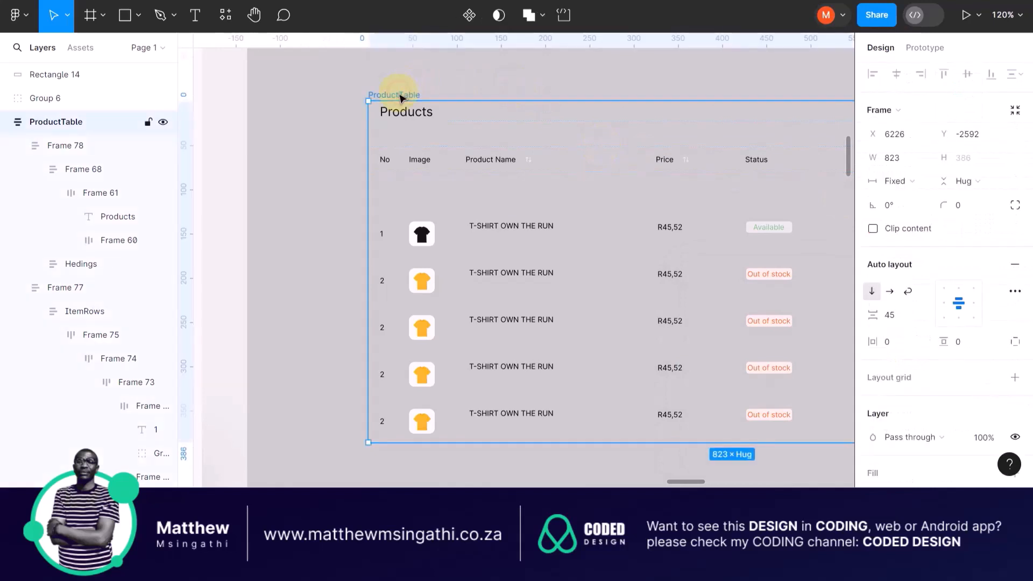
scroll(989, 306, "down", 5)
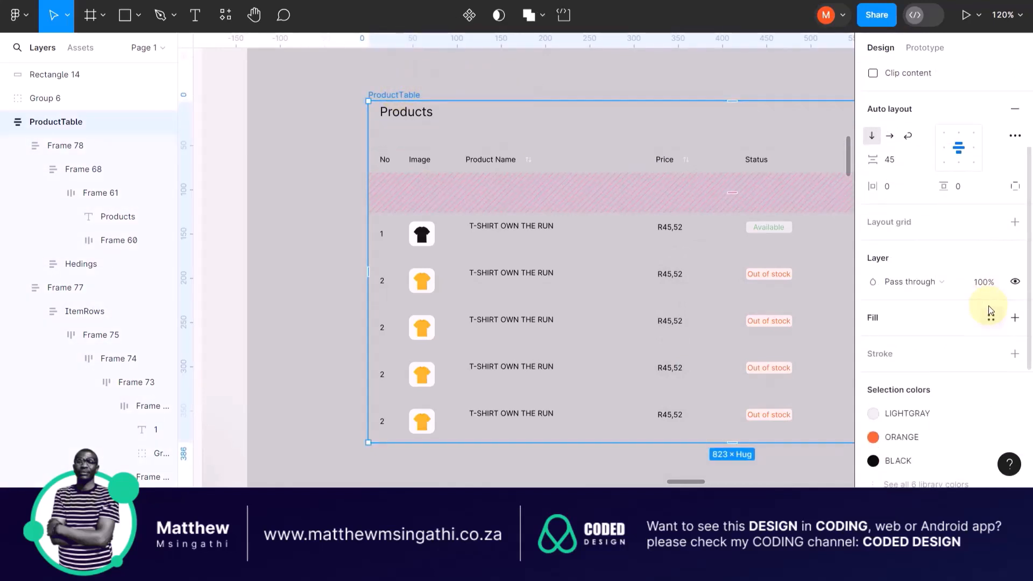
left_click(991, 253)
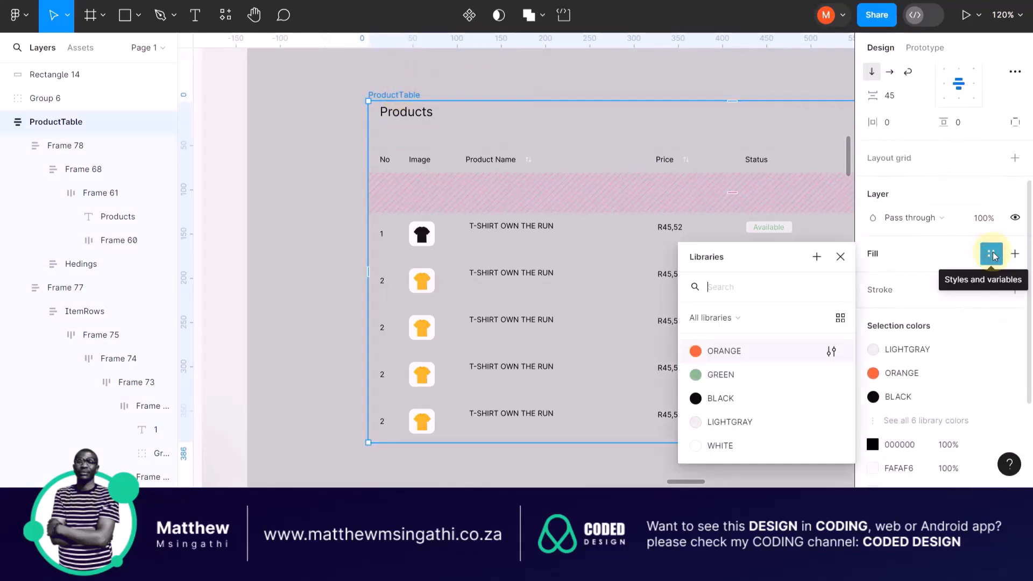
left_click(692, 445)
scroll(522, 196, "right", 3)
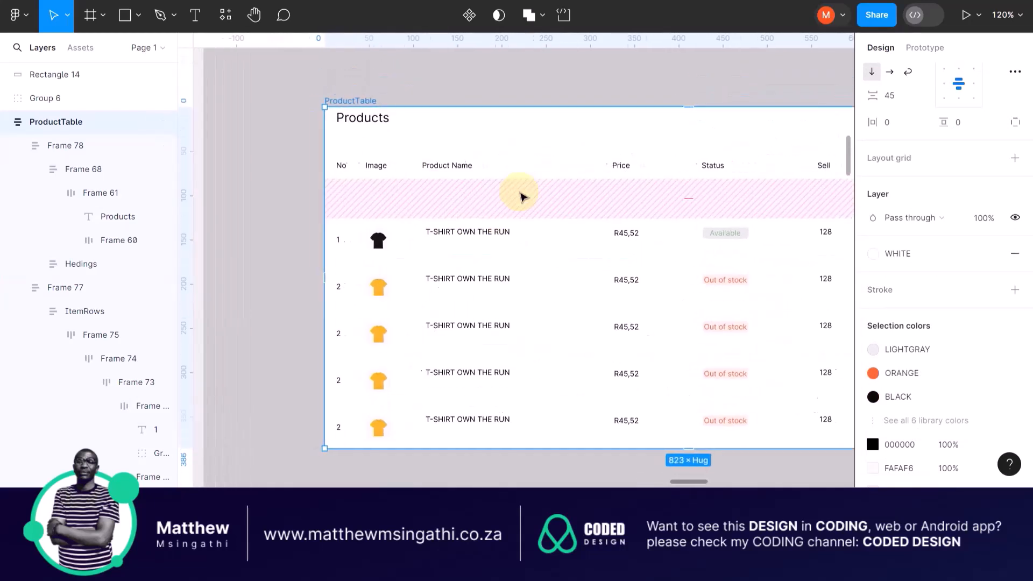
left_click(517, 88)
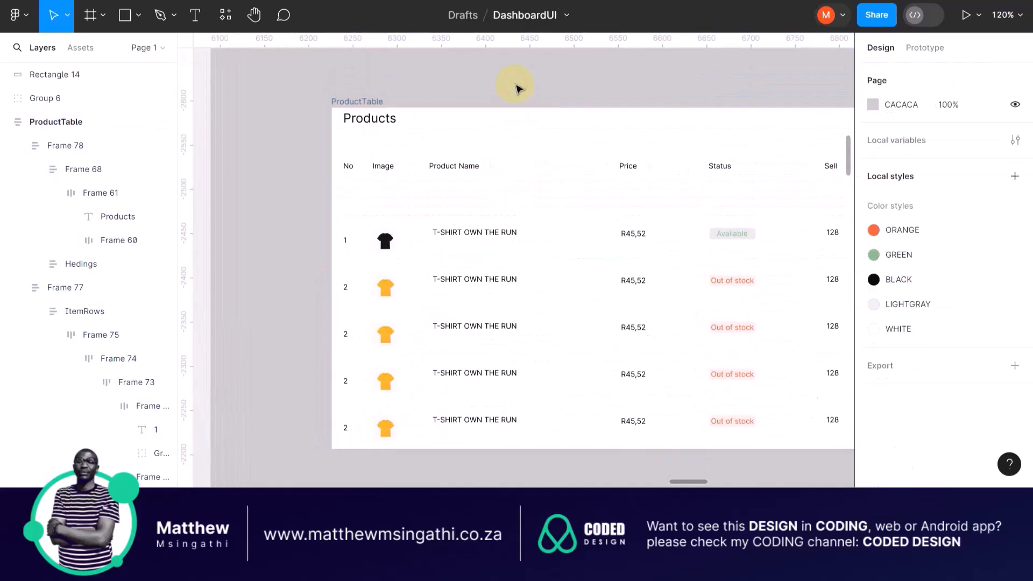
Move the grey placeholder rectangle off the reference dashboard to below the ProductTable frame, uncovering the reference products section
scroll(409, 174, "up", 5)
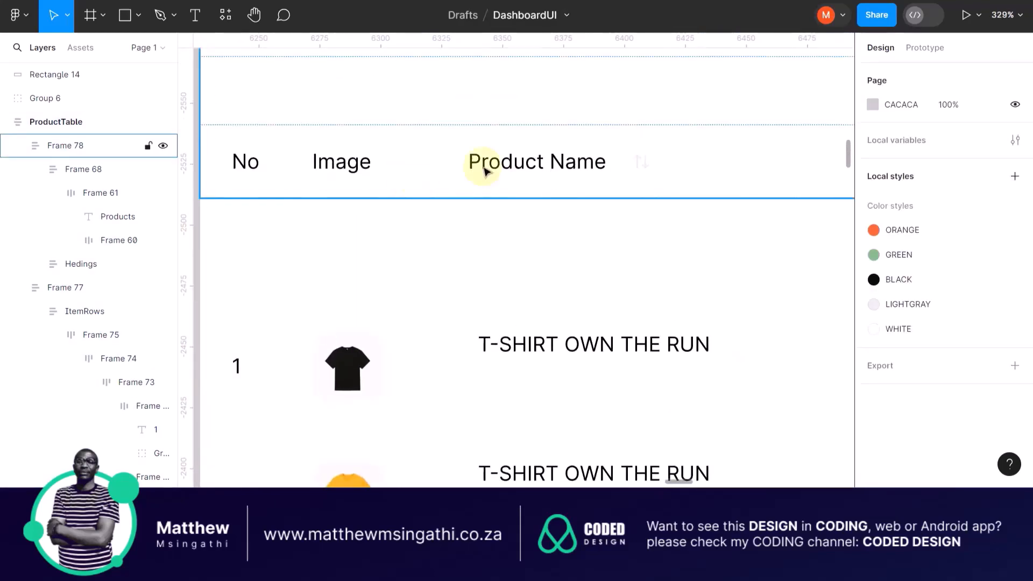
scroll(638, 165, "down", 4)
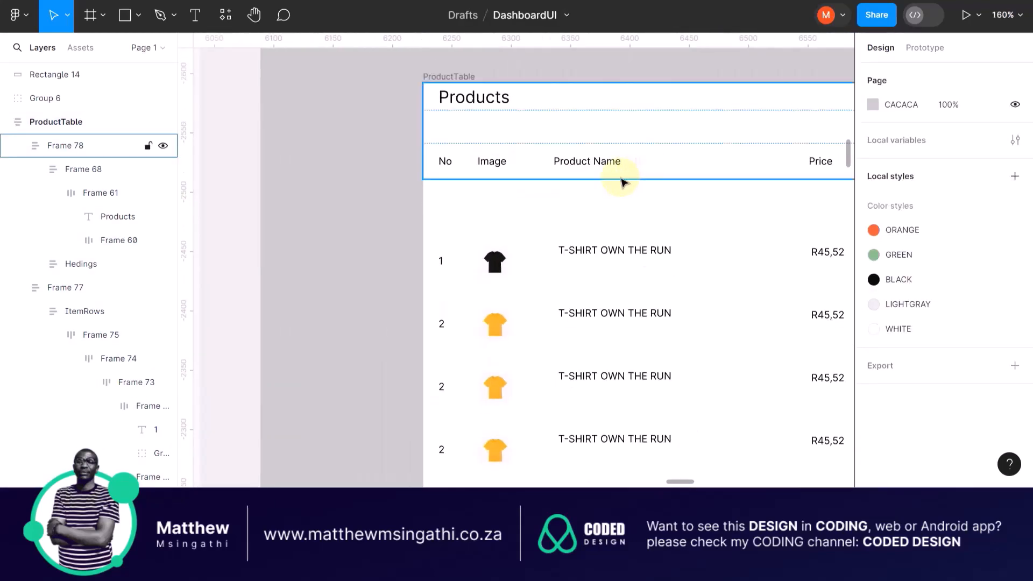
scroll(546, 189, "down", 2)
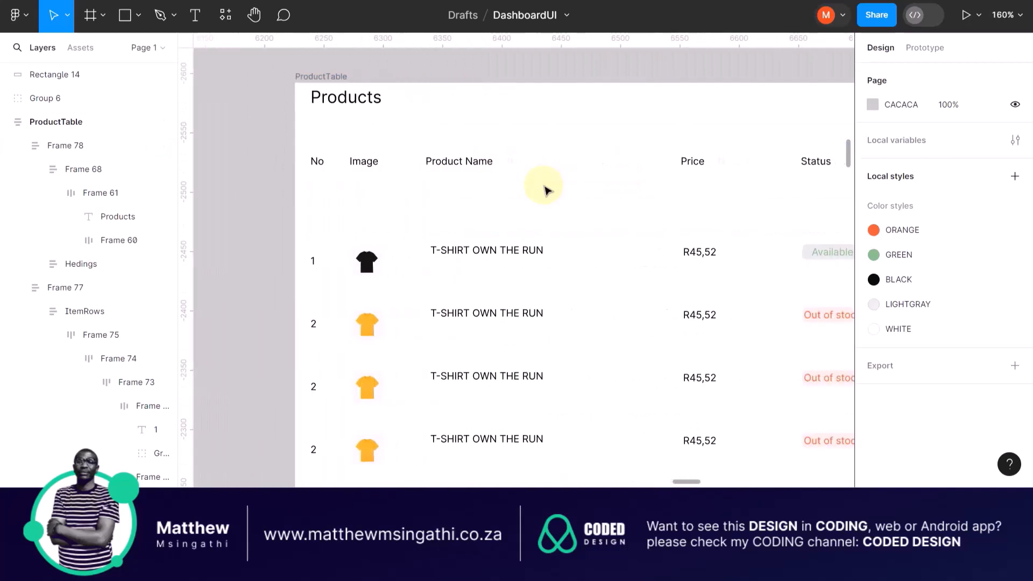
scroll(544, 188, "down", 5)
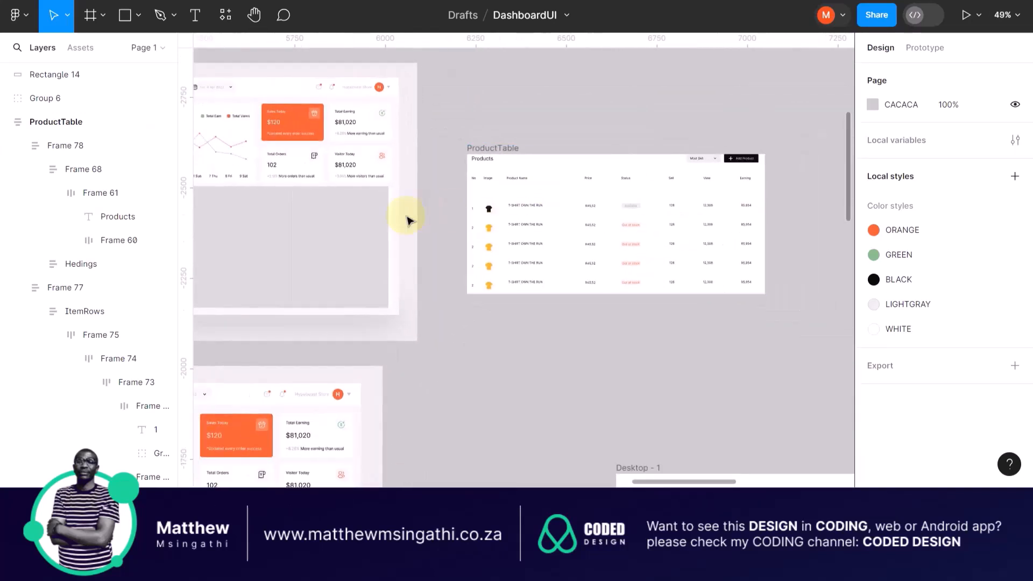
left_click_drag(366, 224, 718, 413)
scroll(345, 265, "left", 2)
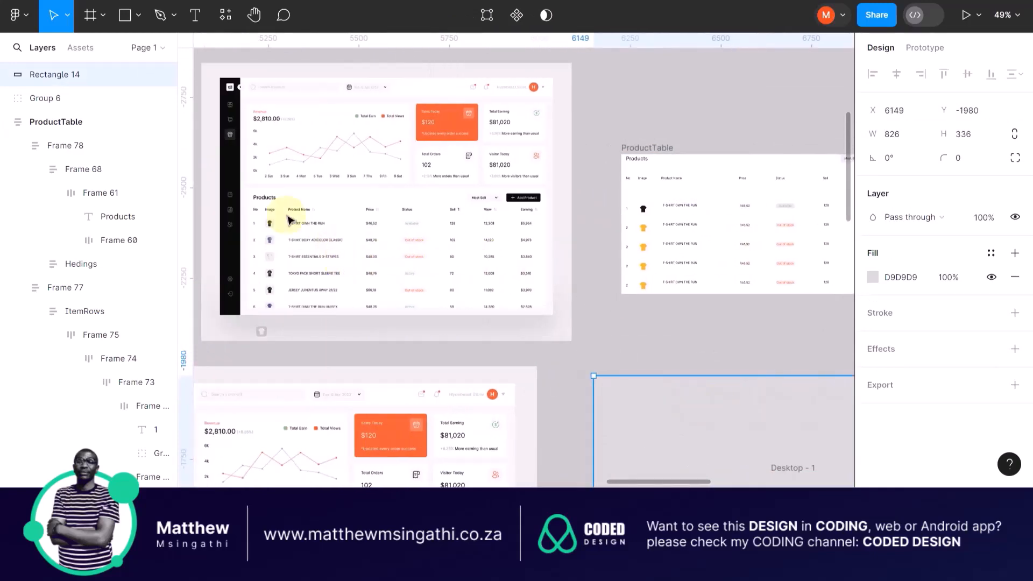
Place a horizontal ruler guide along the top edge of the reference dashboard's products card, at about Y -2499
scroll(253, 213, "up", 1)
scroll(254, 214, "up", 8)
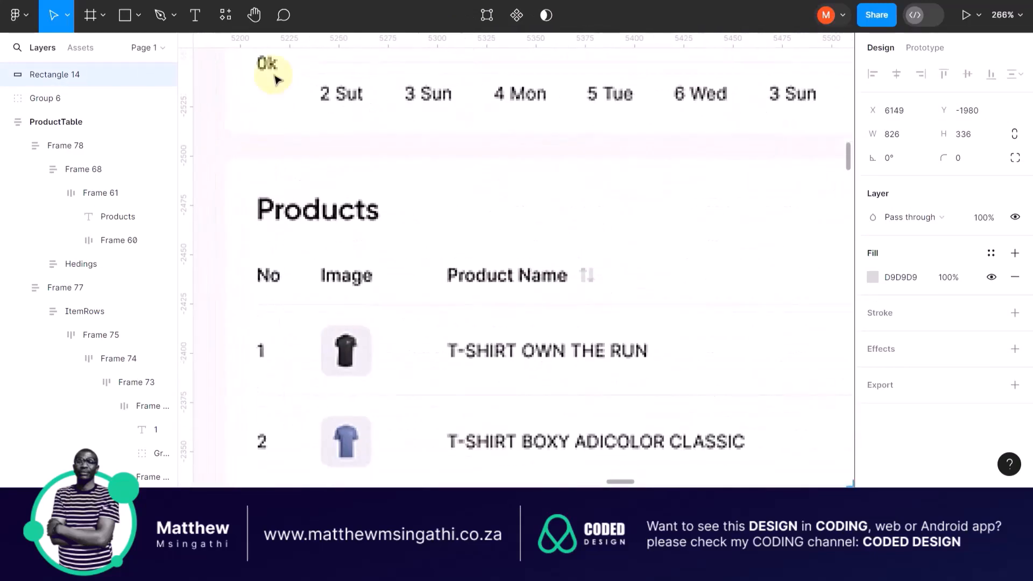
left_click_drag(277, 43, 284, 158)
scroll(284, 158, "right", 20)
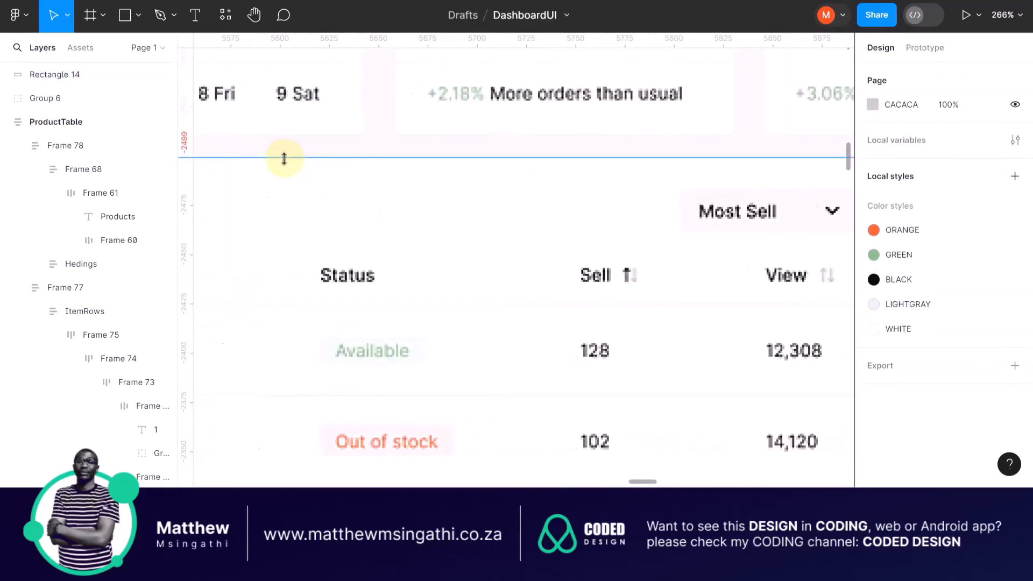
Move the ProductTable frame beside the reference dashboard to X 6148, Y -2499, aligning its top edge with the guide
scroll(284, 159, "right", 2)
scroll(489, 151, "down", 5)
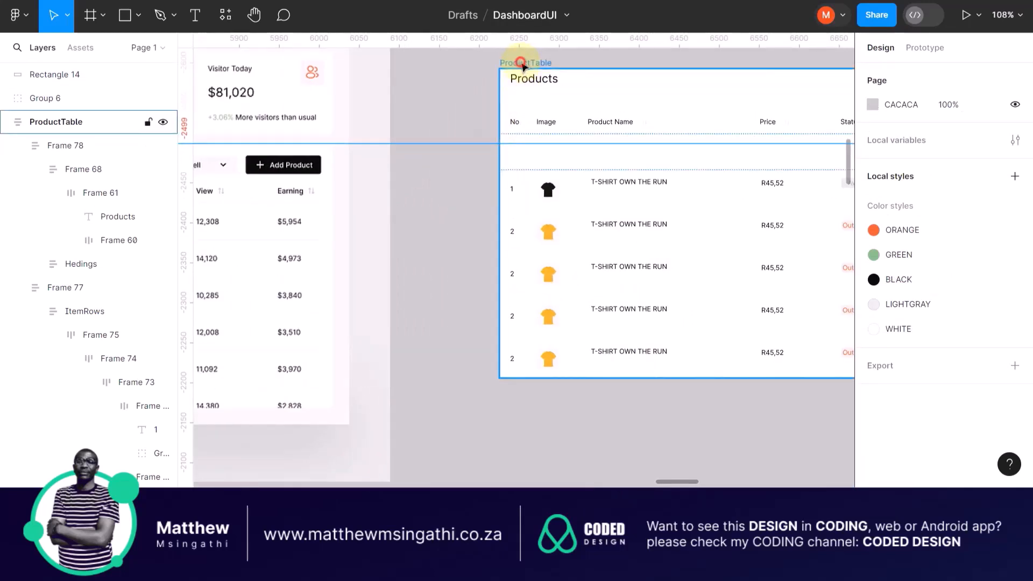
left_click_drag(510, 63, 460, 143)
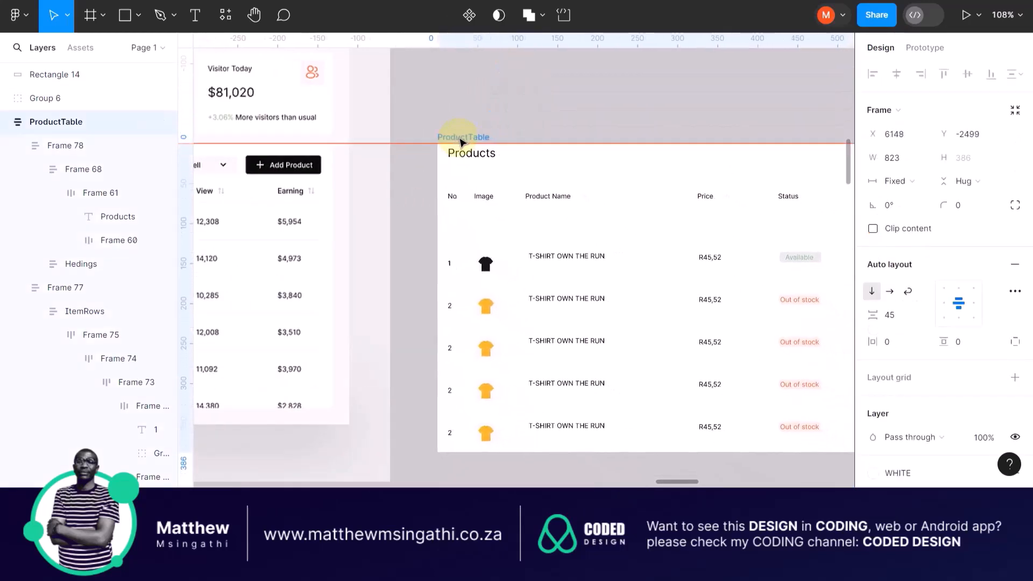
Place a horizontal ruler guide along the top edge of the reference dashboard's Add Product button, at about Y -2484
scroll(356, 165, "left", 5)
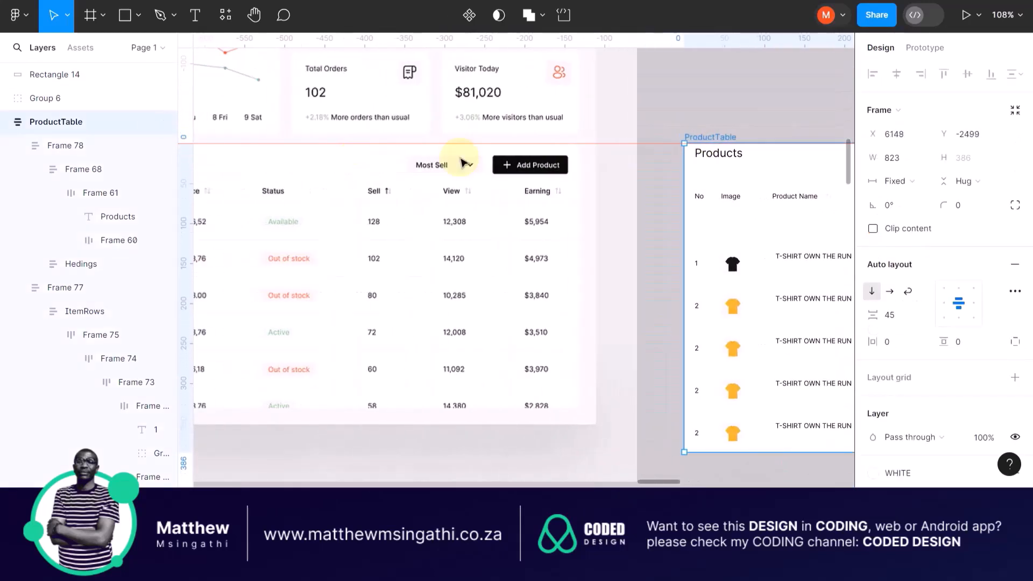
scroll(528, 163, "up", 10)
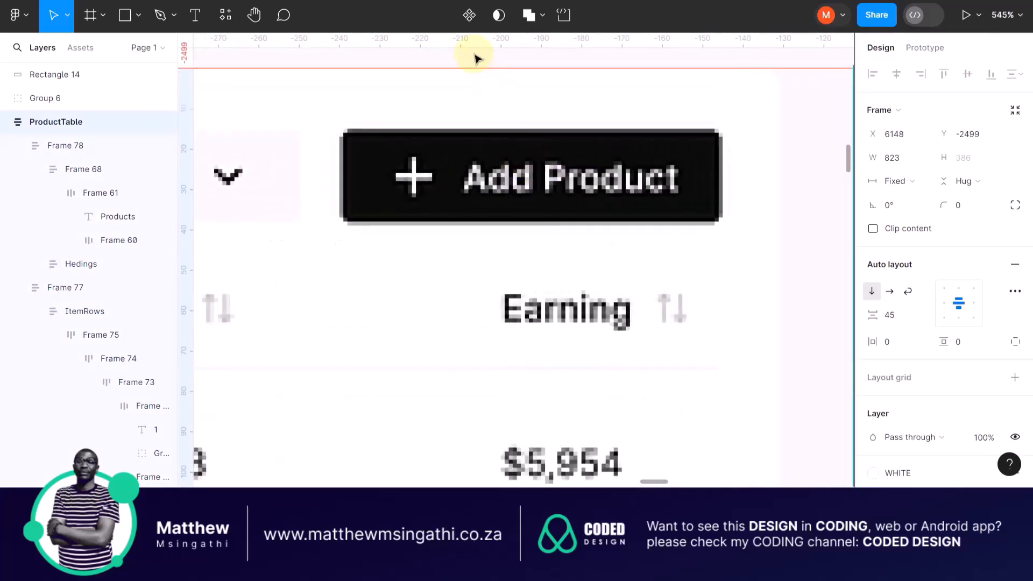
left_click_drag(468, 44, 478, 128)
Set the ProductTable frame's vertical padding to 16.5, bringing its header row down to the second guide
scroll(433, 167, "down", 8)
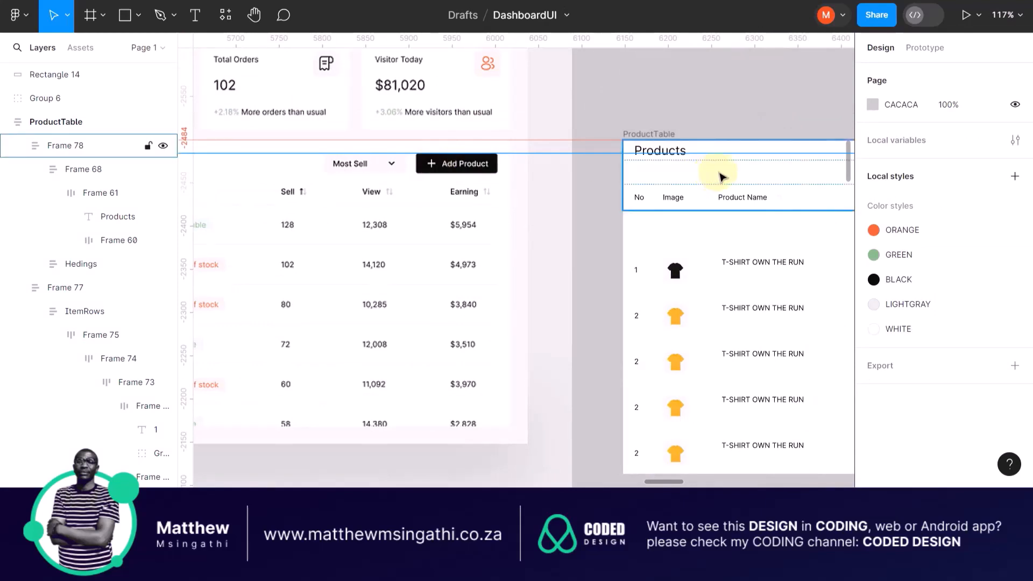
scroll(565, 172, "down", 3)
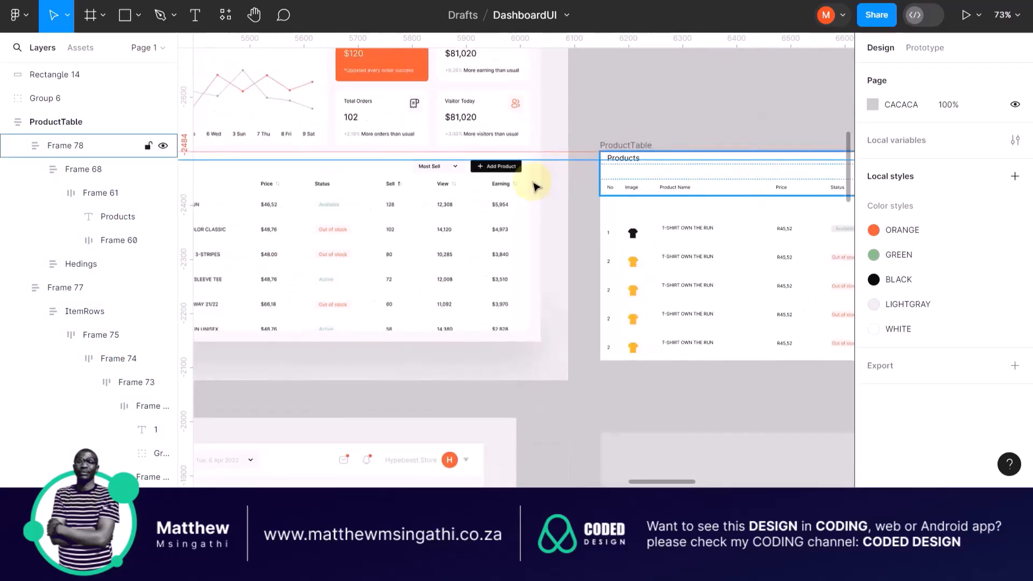
scroll(538, 186, "right", 5)
scroll(562, 175, "up", 3)
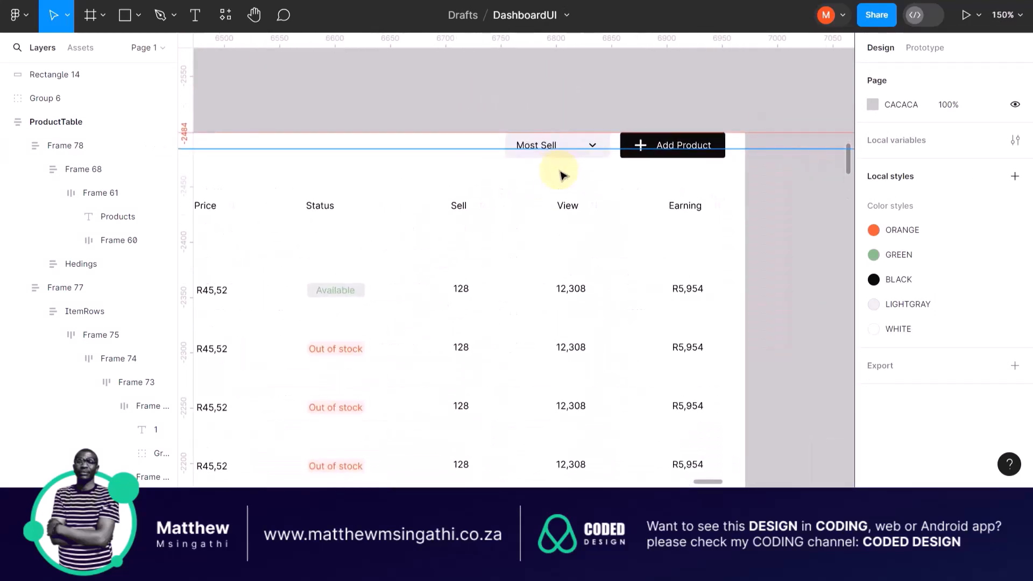
scroll(667, 171, "up", 3)
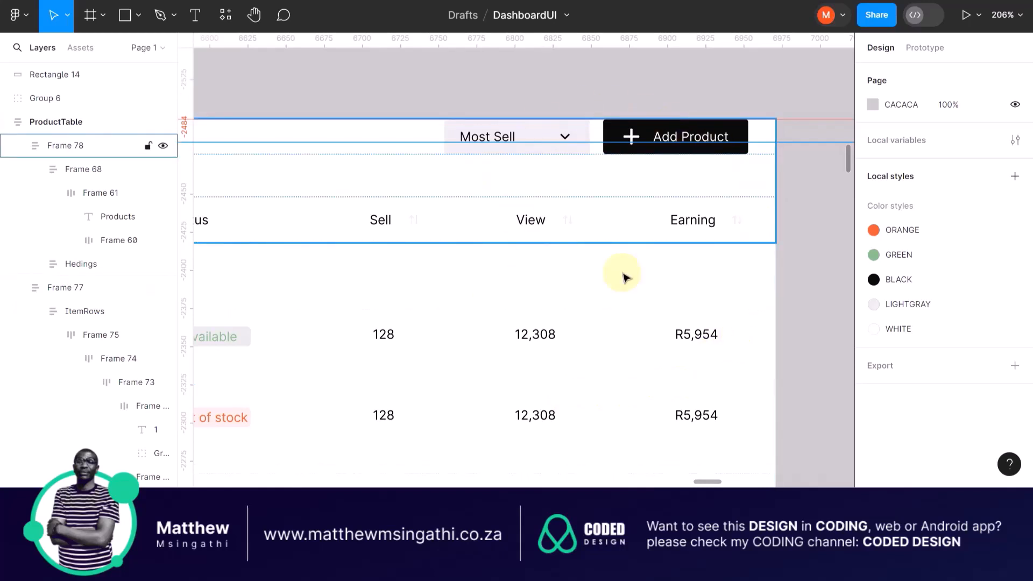
scroll(621, 275, "down", 1)
scroll(530, 273, "down", 6)
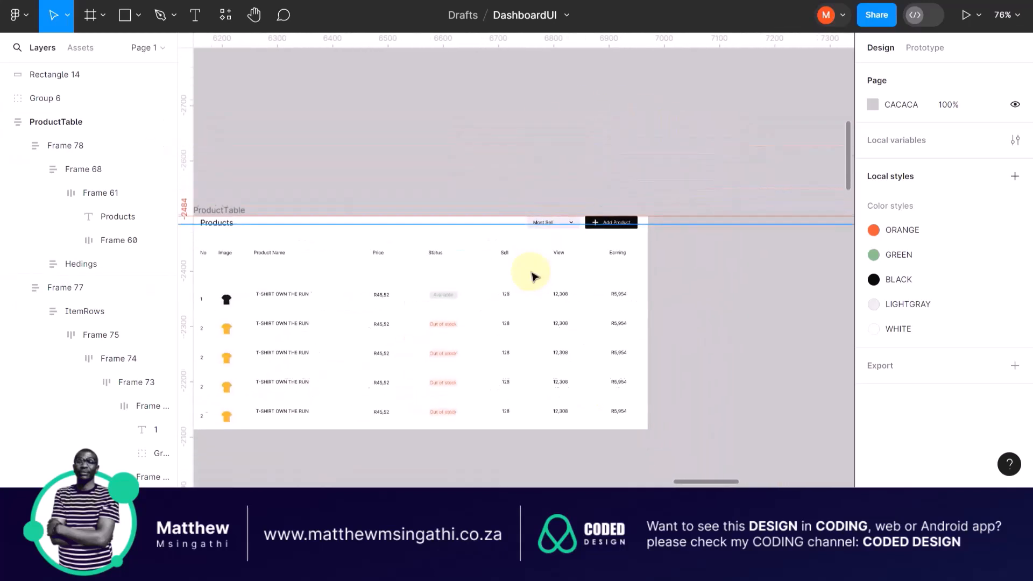
scroll(373, 218, "up", 4)
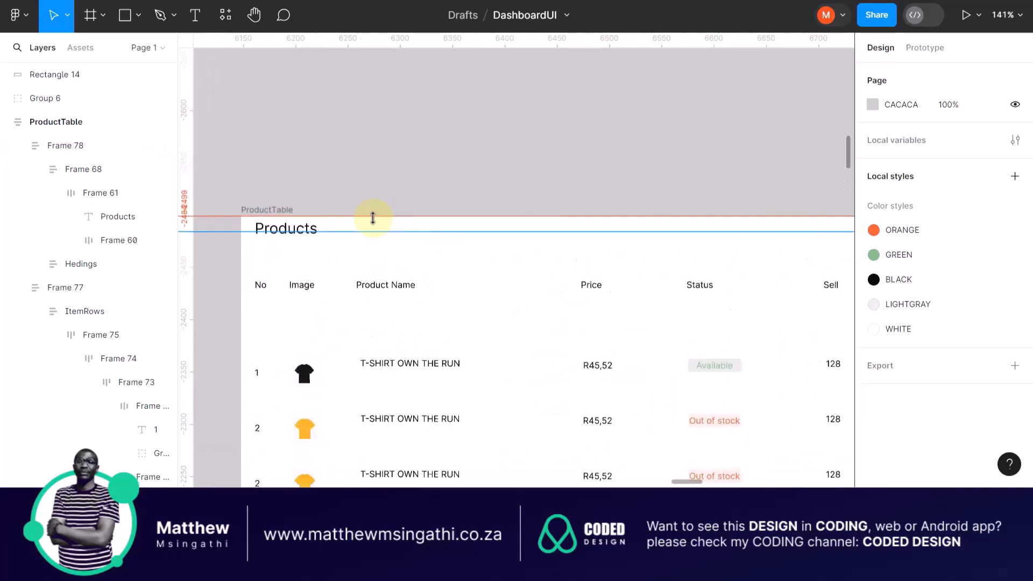
left_click(263, 210)
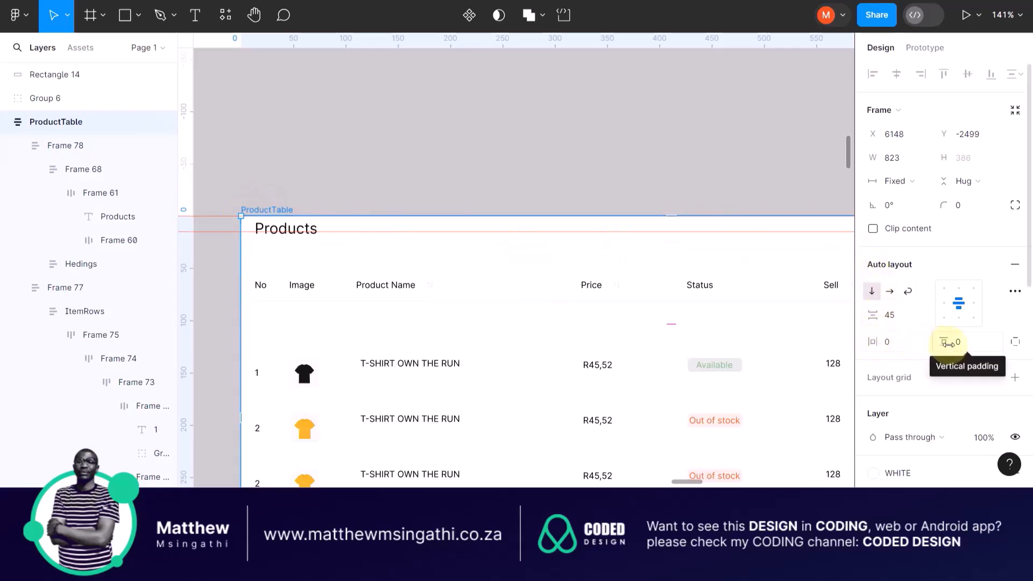
left_click_drag(948, 343, 154, 369)
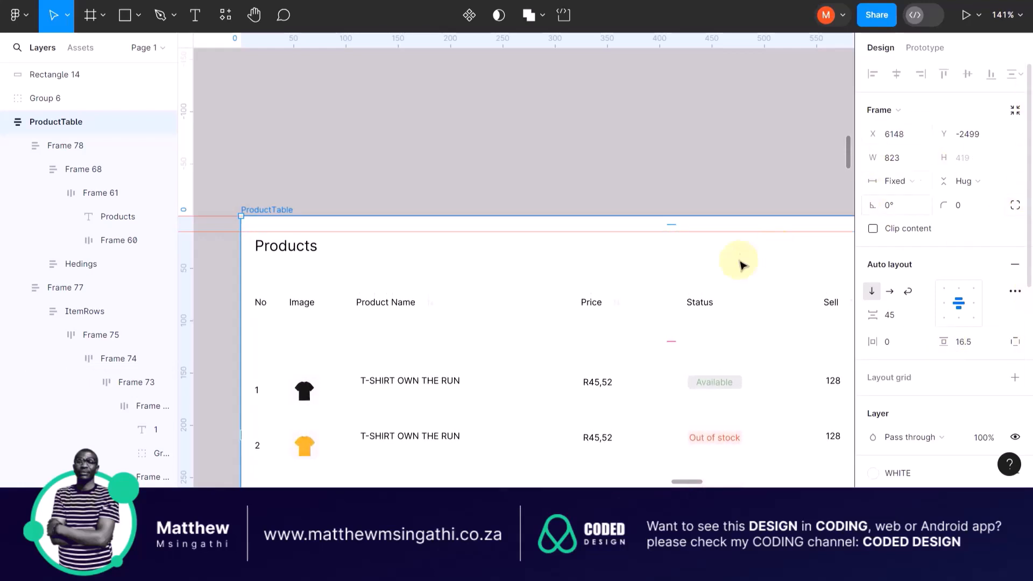
Place a horizontal ruler guide along the top of the column headings in the reference products section, at about Y -2446
scroll(740, 263, "right", 8)
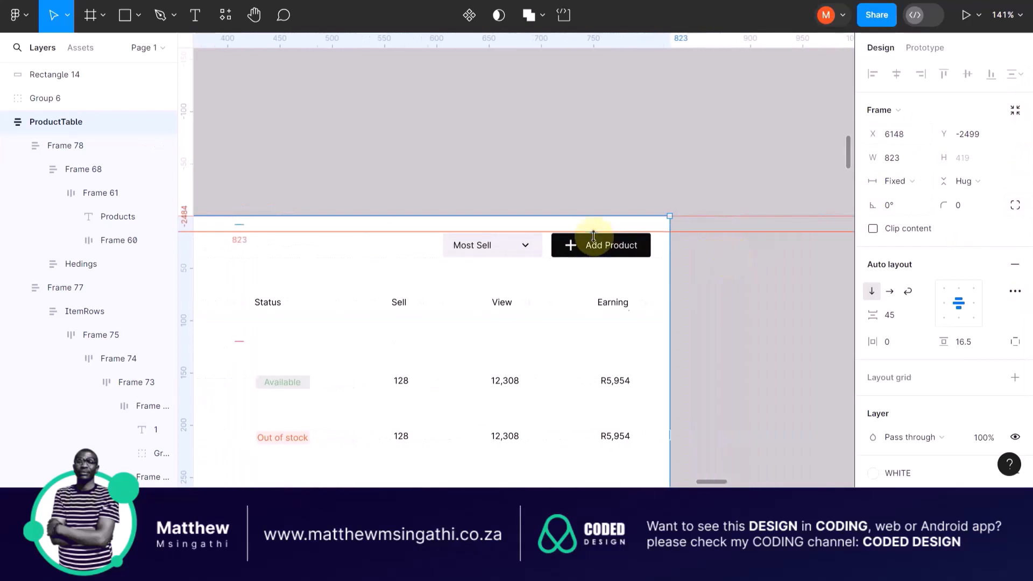
scroll(593, 235, "up", 5)
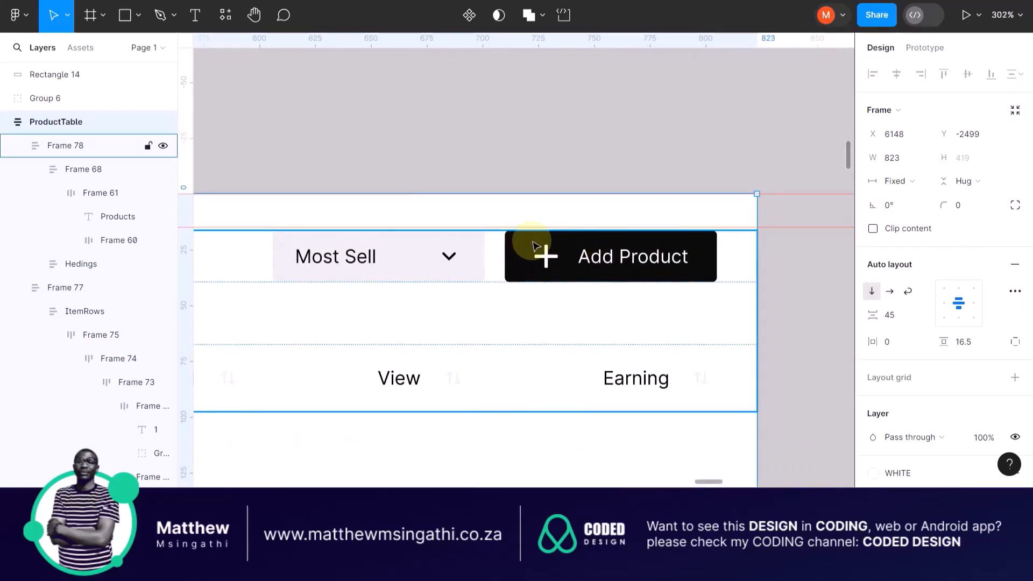
scroll(532, 246, "down", 7)
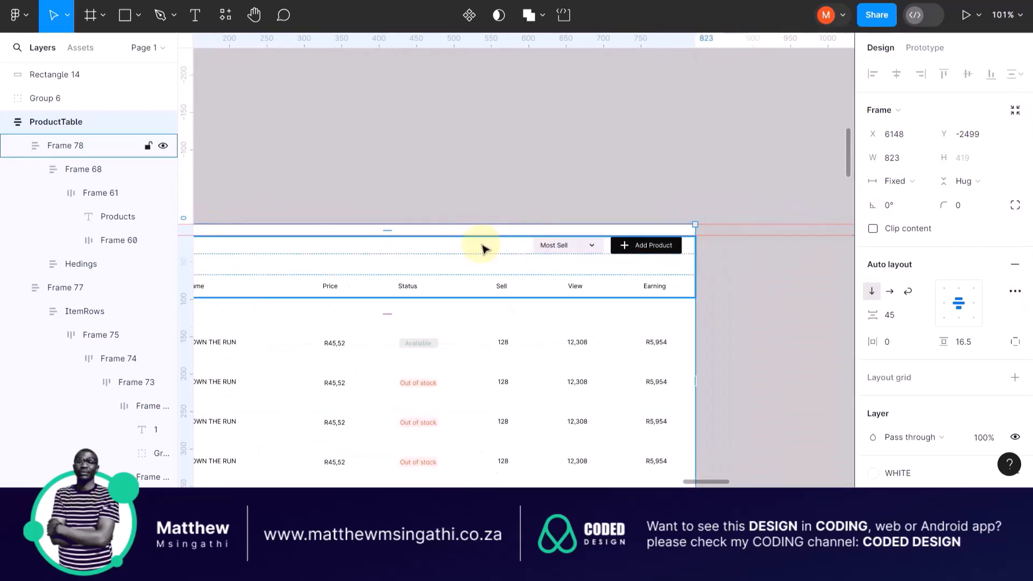
scroll(481, 248, "left", 10)
scroll(482, 249, "left", 10)
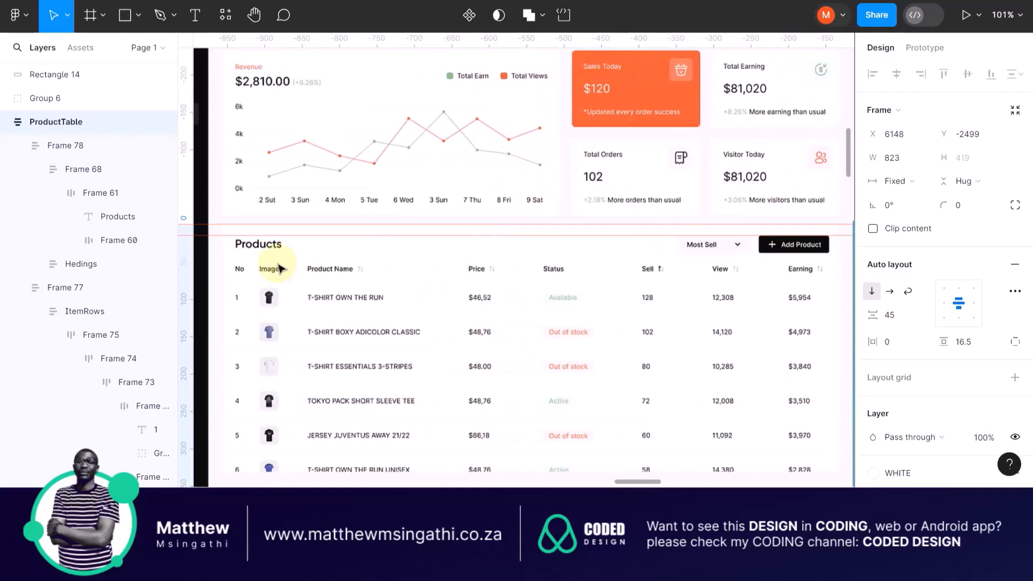
scroll(279, 267, "up", 3)
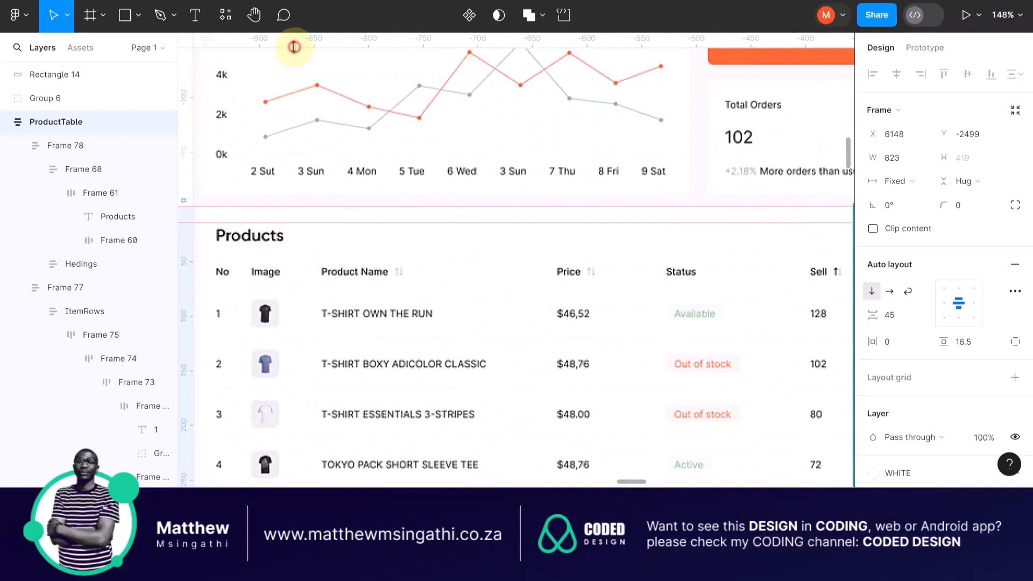
left_click_drag(294, 47, 291, 266)
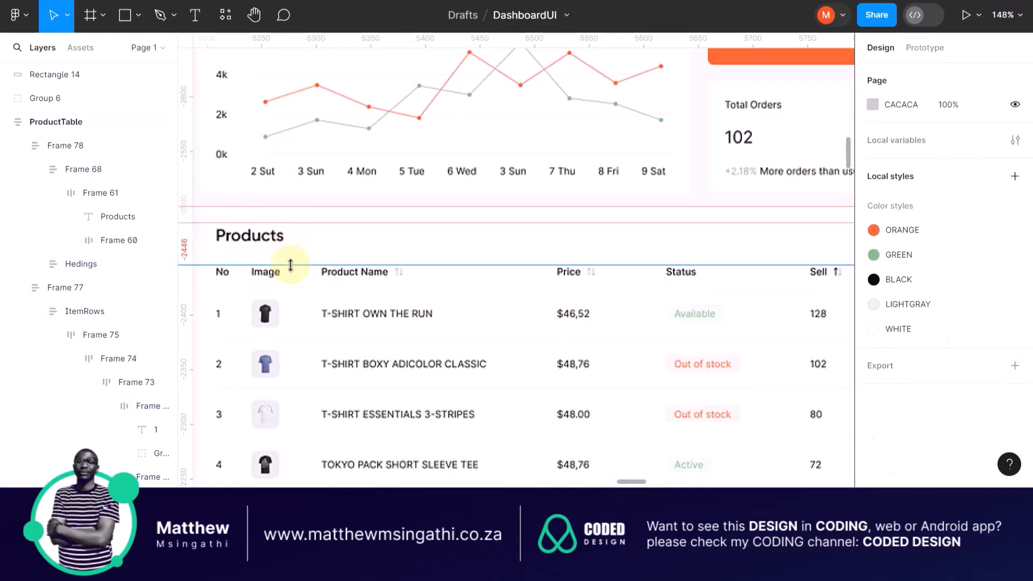
Set the vertical spacing between items in Frame 78 to 14.1, bringing the Hedings row up to the third guide
scroll(290, 265, "right", 8)
scroll(290, 266, "right", 8)
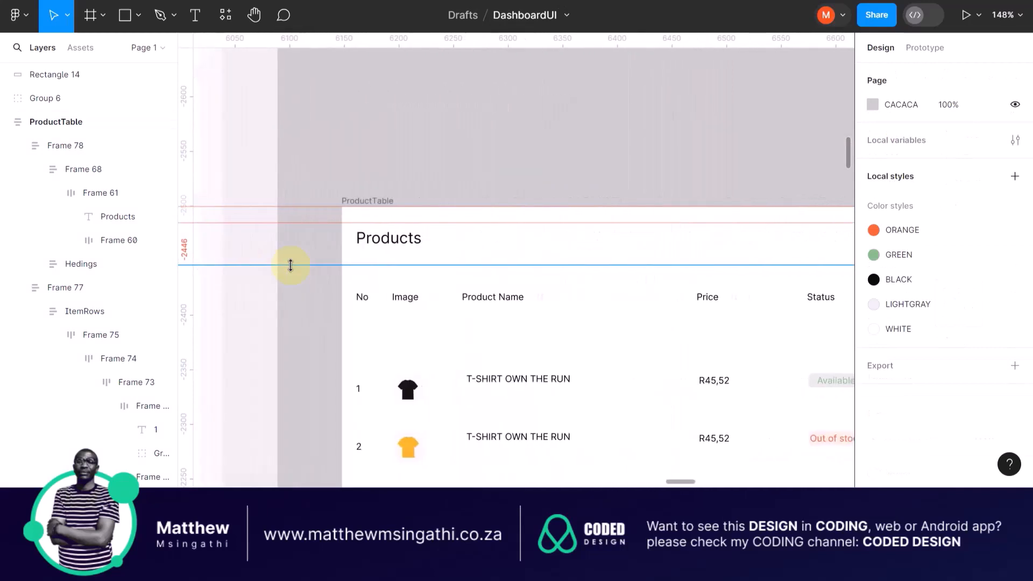
left_click(362, 236)
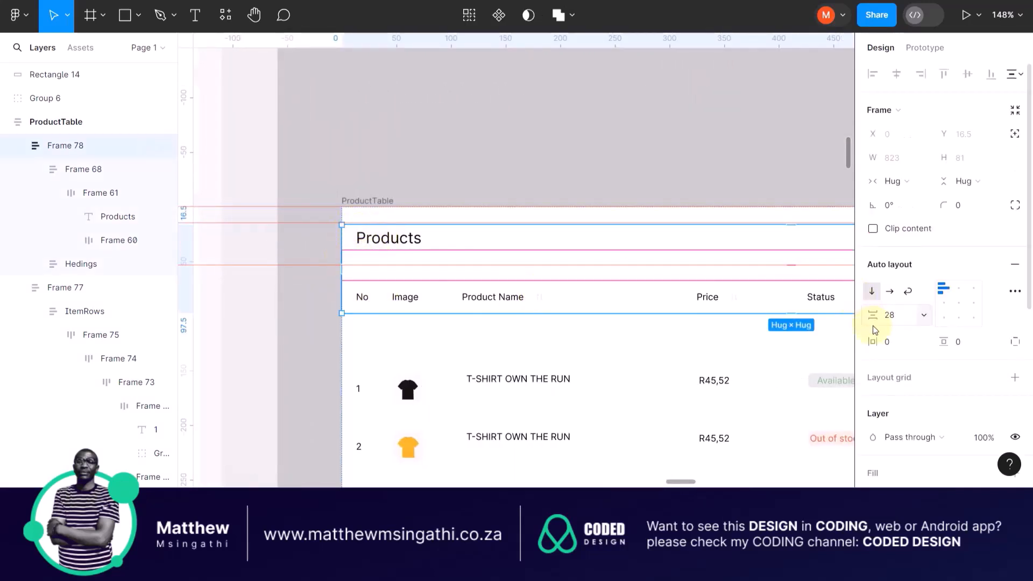
left_click_drag(875, 316, 671, 292)
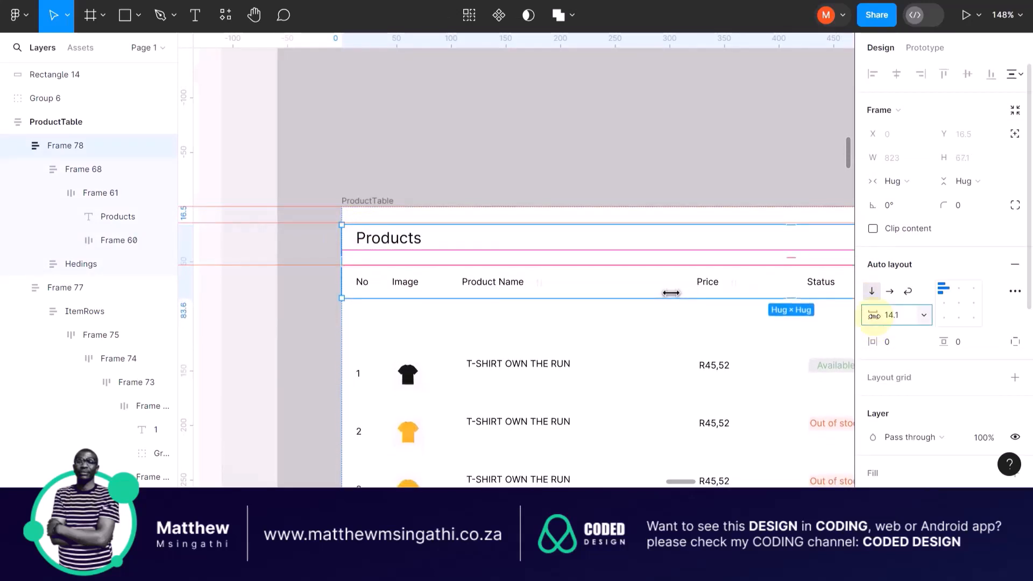
Set the Hedings frame's vertical padding to 0 so its heading text starts at the third guide
scroll(640, 322, "left", 10)
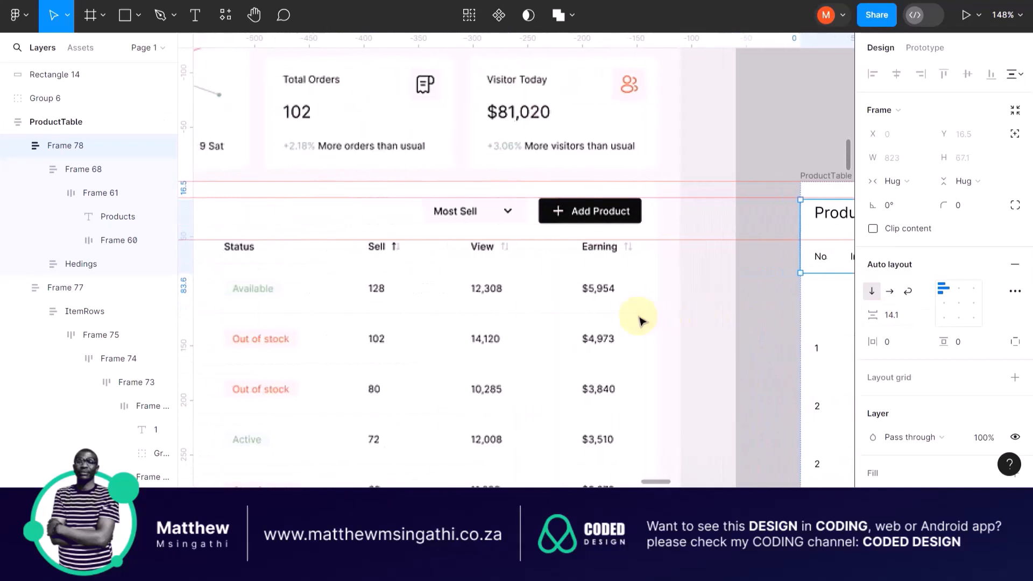
scroll(641, 321, "right", 4)
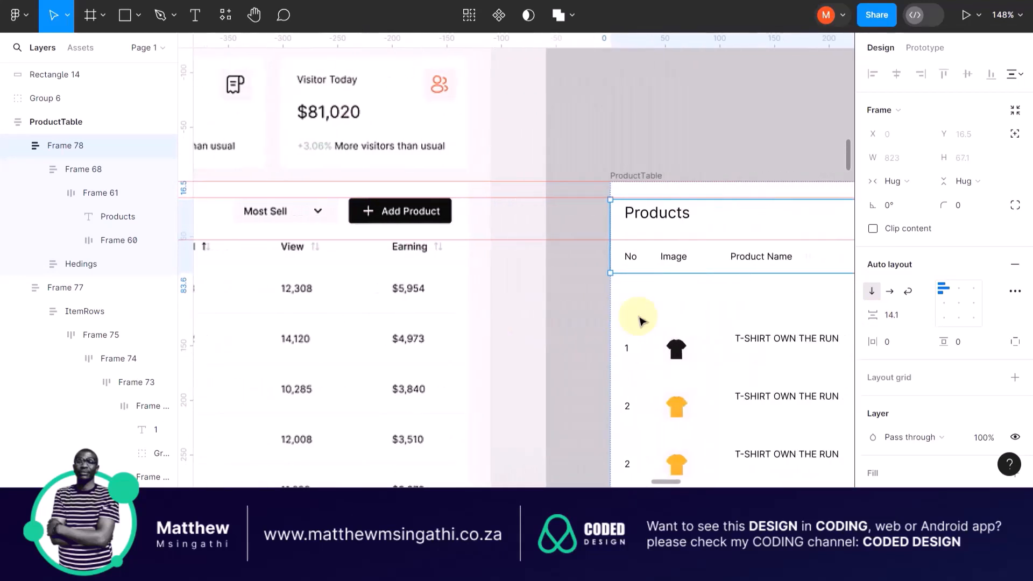
scroll(640, 321, "left", 13)
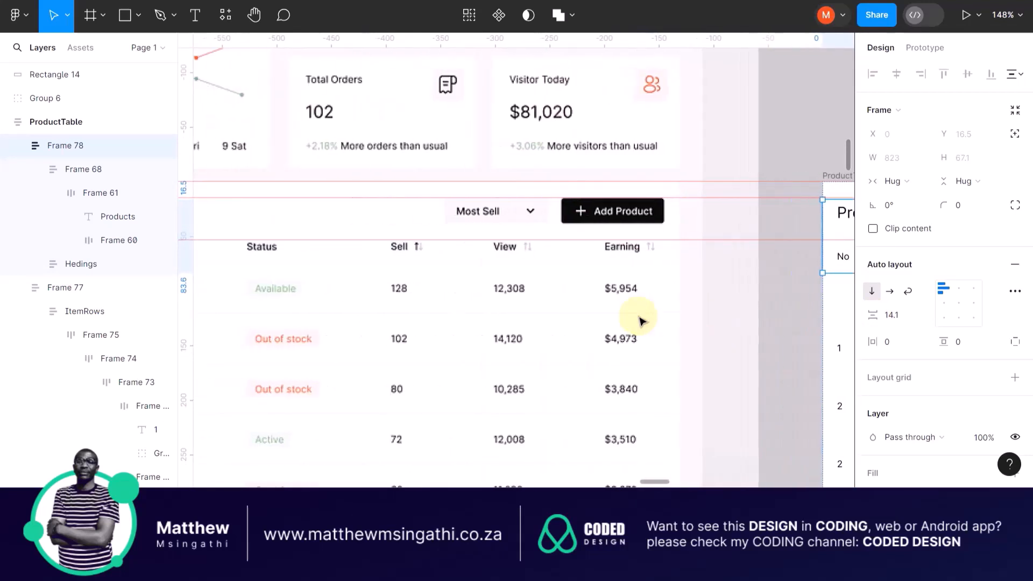
scroll(640, 321, "left", 3)
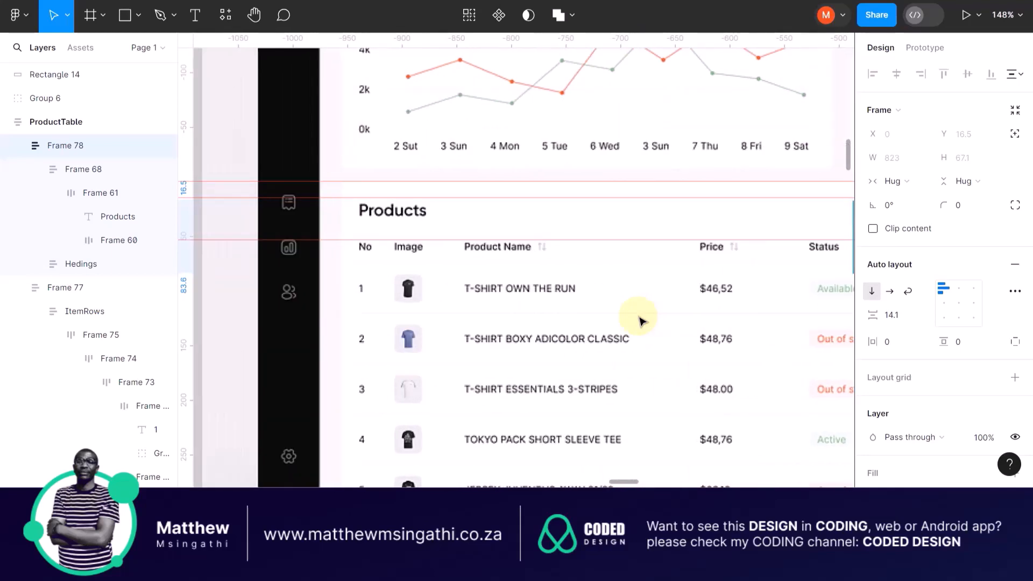
scroll(640, 321, "right", 17)
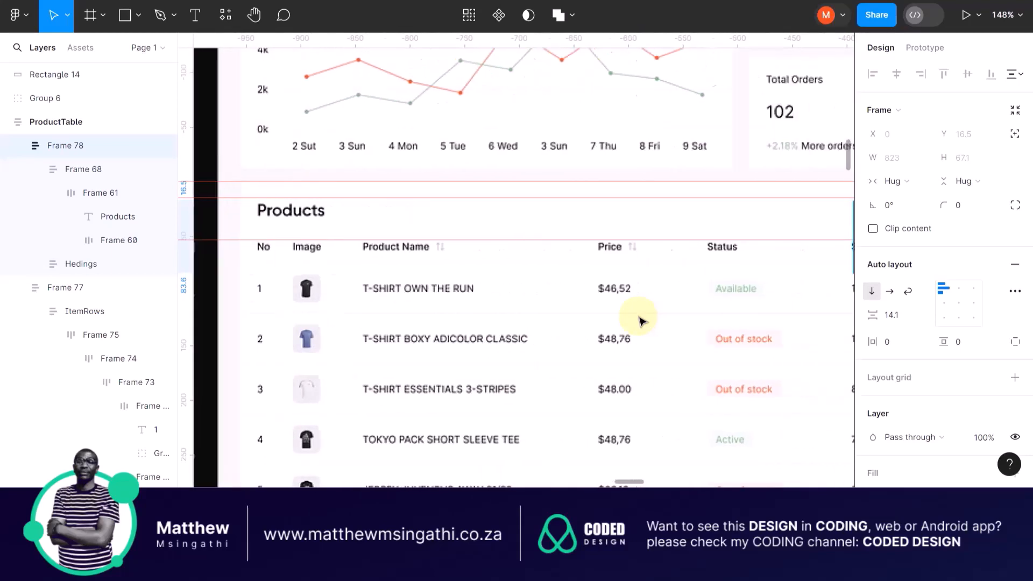
scroll(640, 321, "right", 7)
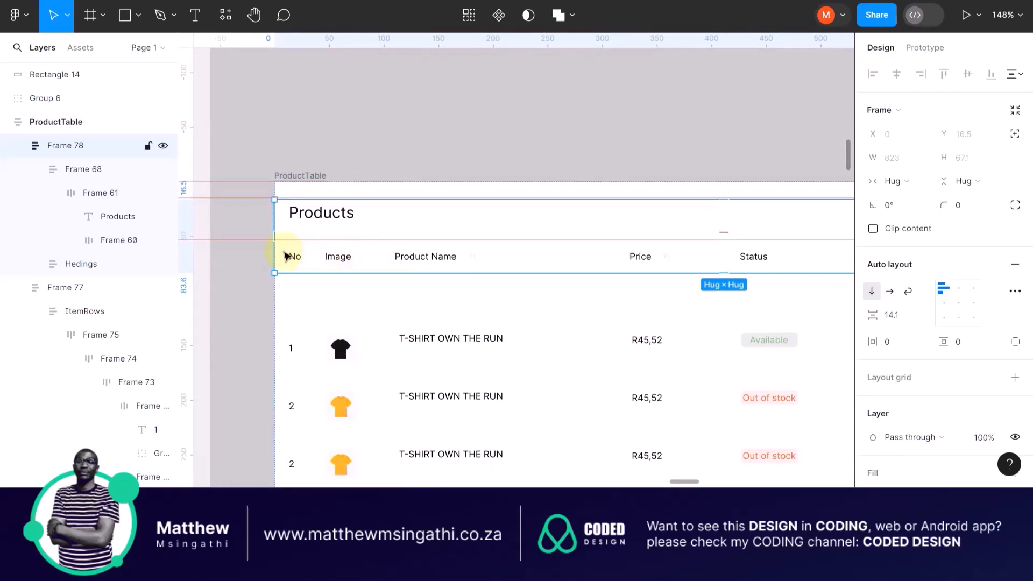
left_click(283, 251)
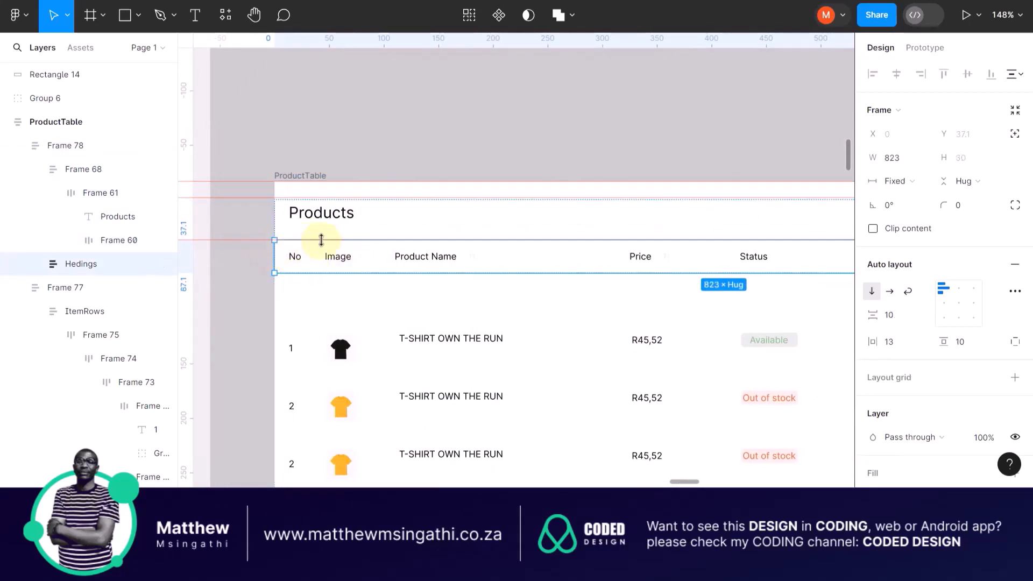
scroll(369, 269, "up", 5)
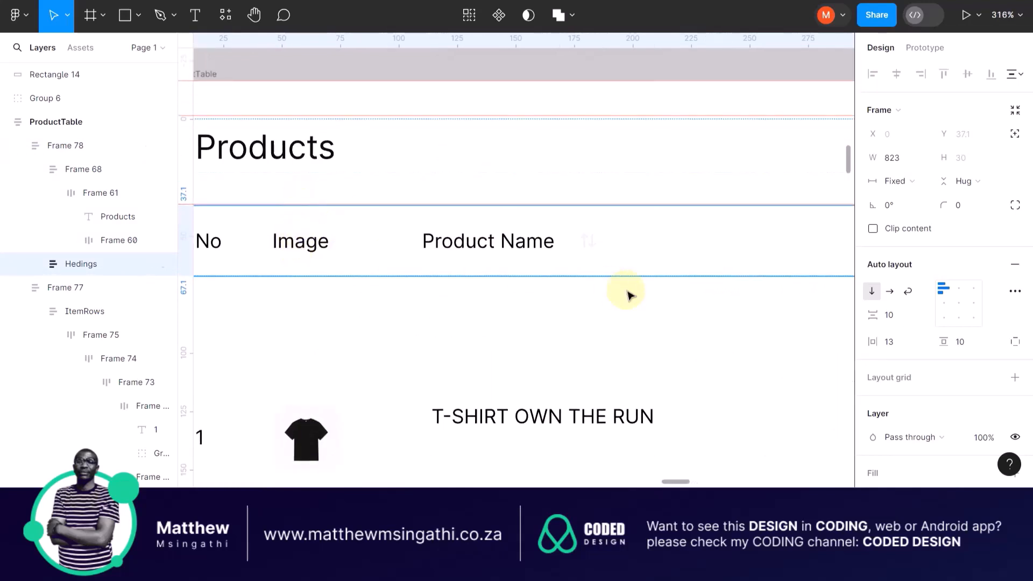
left_click(960, 345)
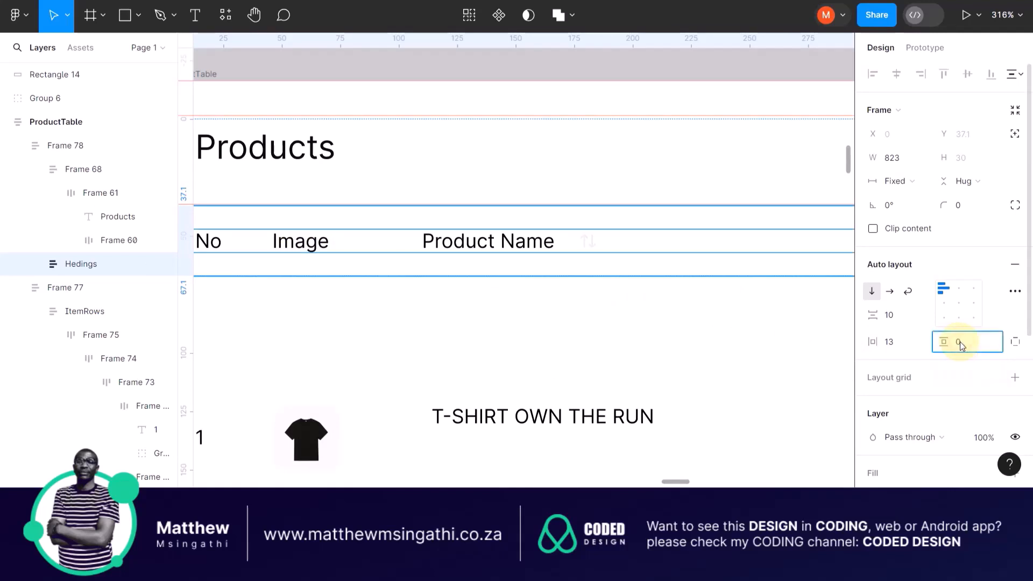
type("0")
key("Return")
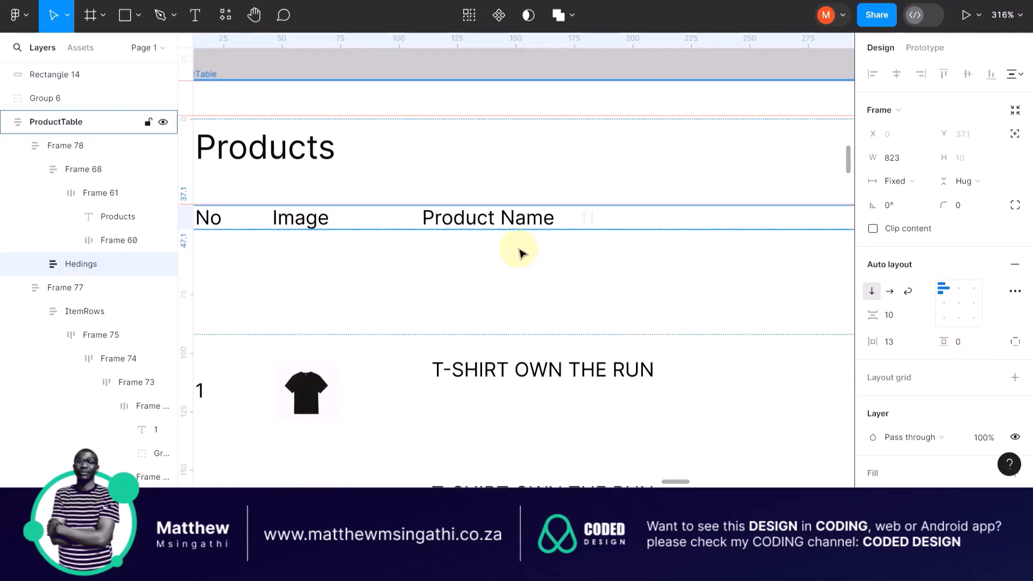
Compare the ProductTable's heading row with the column headings across the full width of the reference products section
scroll(508, 258, "down", 5)
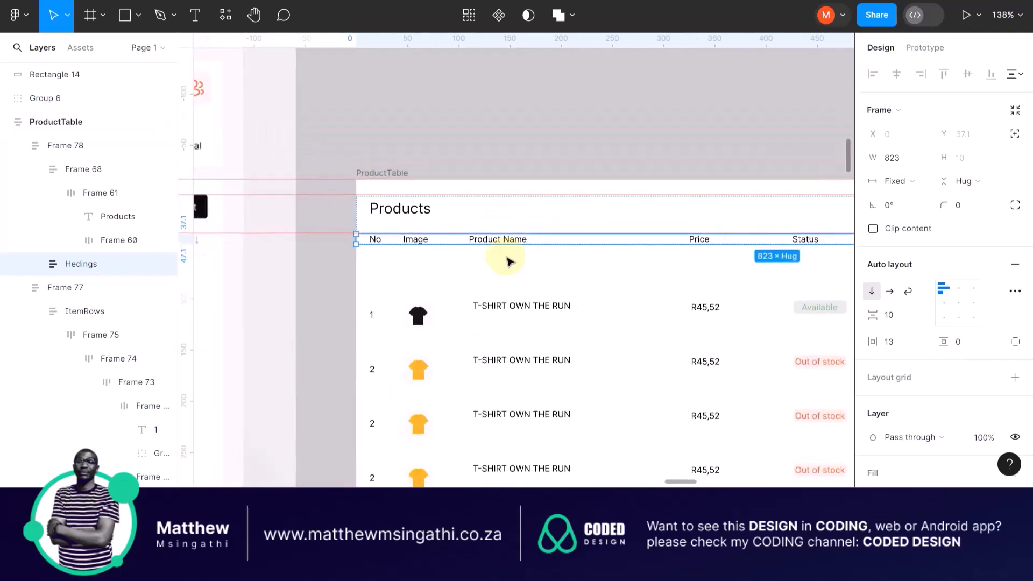
scroll(508, 258, "left", 3)
scroll(393, 291, "left", 15)
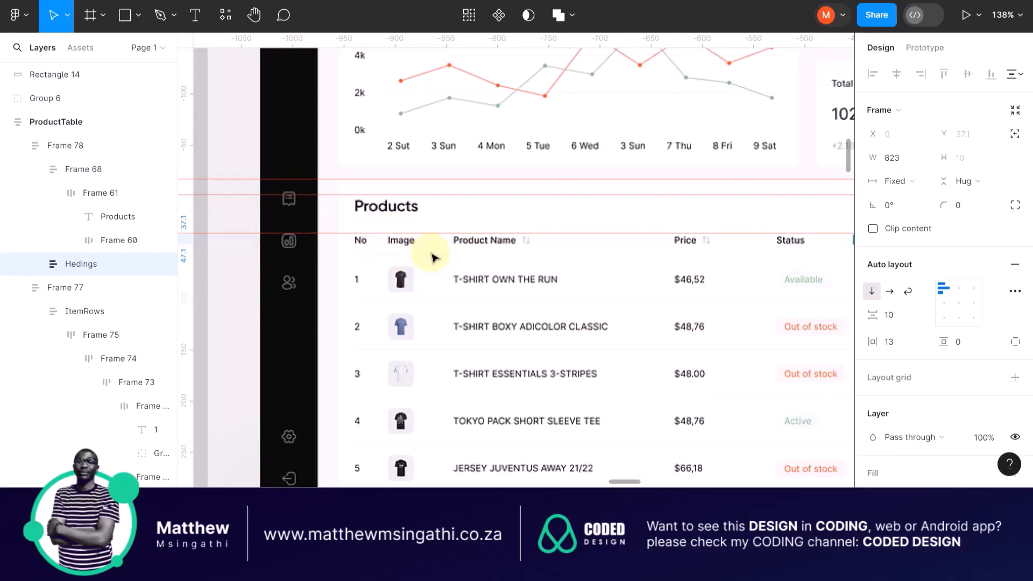
scroll(435, 258, "right", 5)
scroll(435, 258, "right", 15)
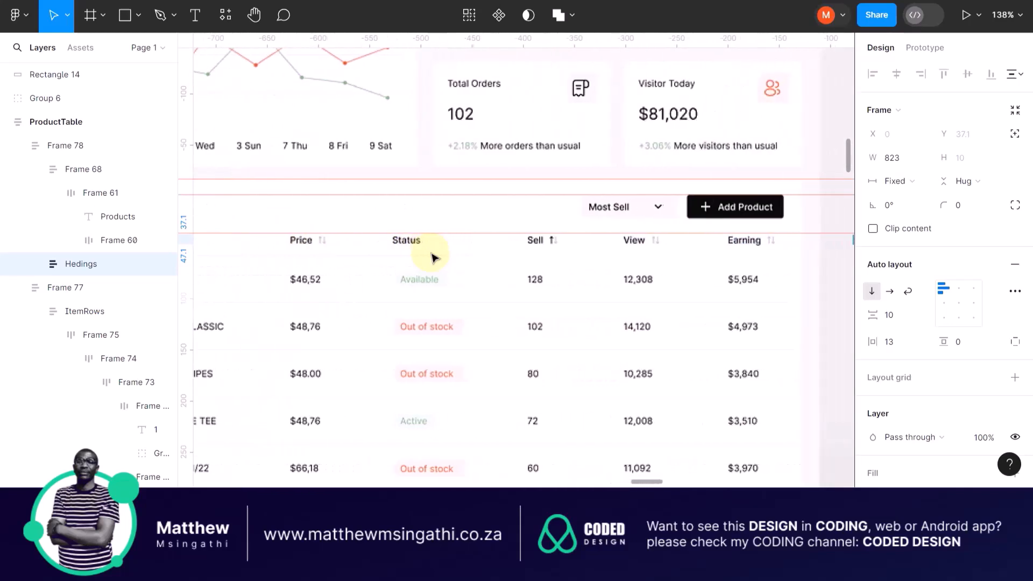
scroll(431, 253, "right", 4)
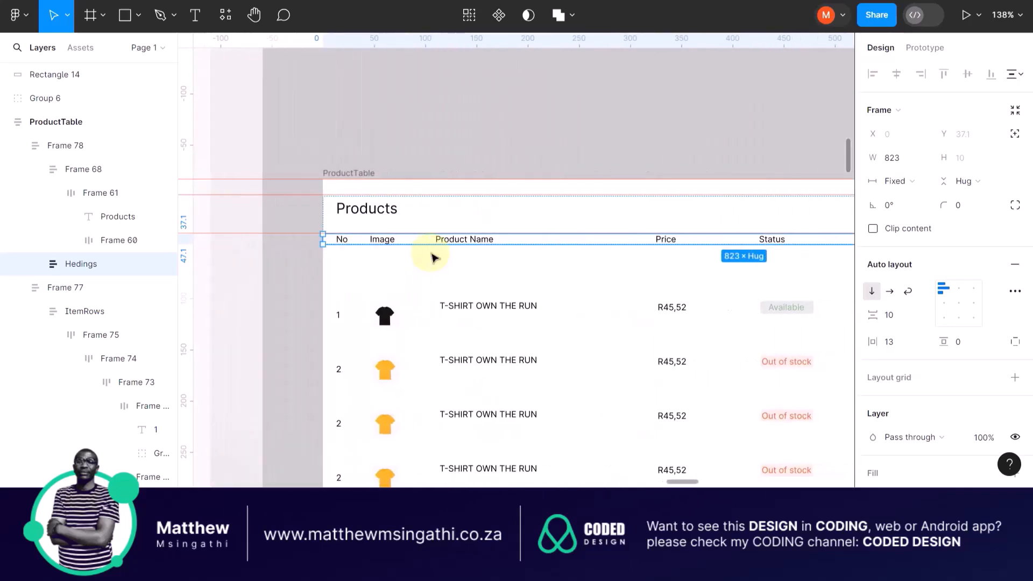
Try widening the ProductTable frame on both sides to 924 to test how its header resizes, and undo the resizing
scroll(390, 228, "up", 3)
left_click(358, 138)
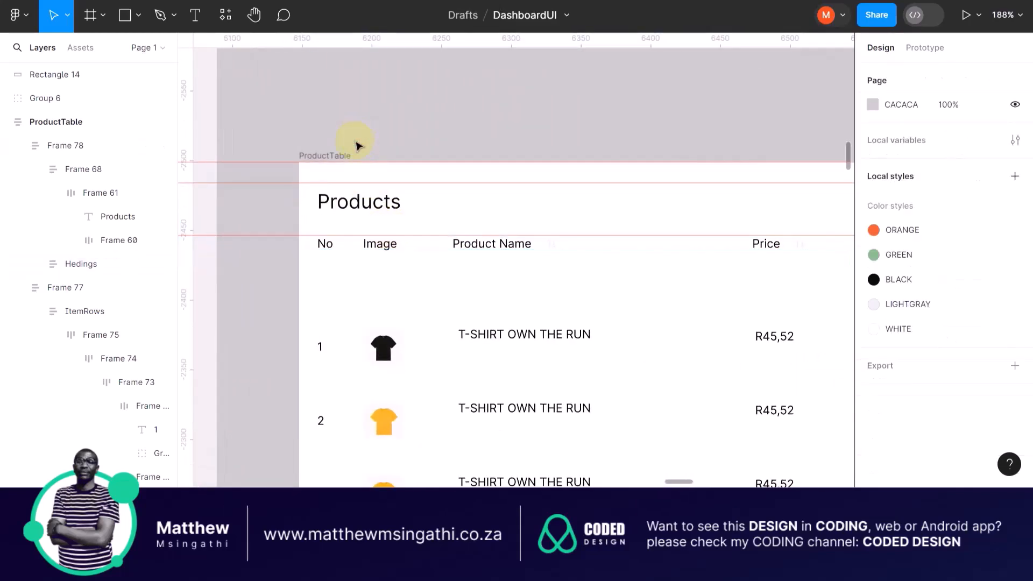
left_click(319, 156)
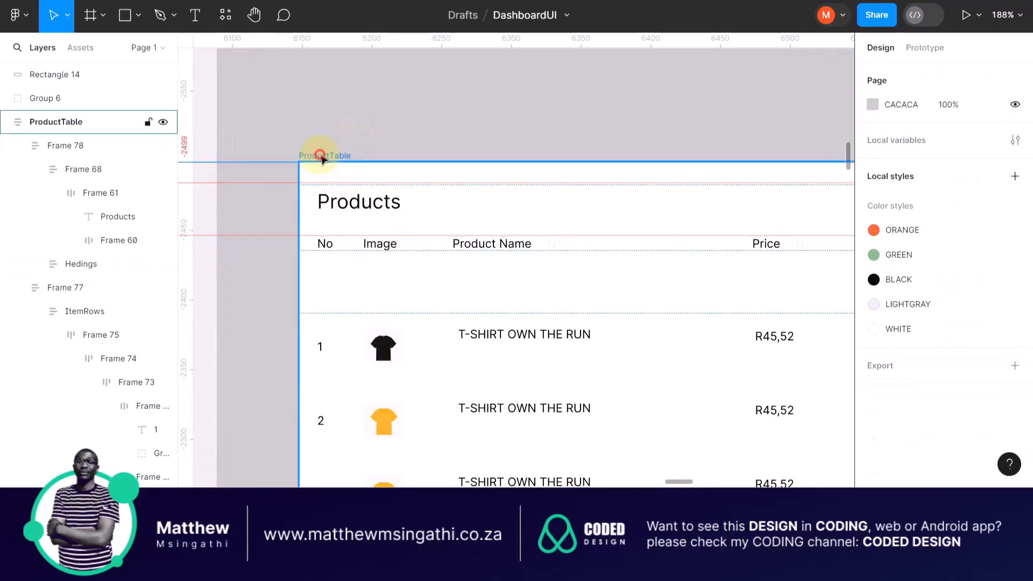
left_click_drag(299, 268, 252, 277)
scroll(253, 278, "right", 10)
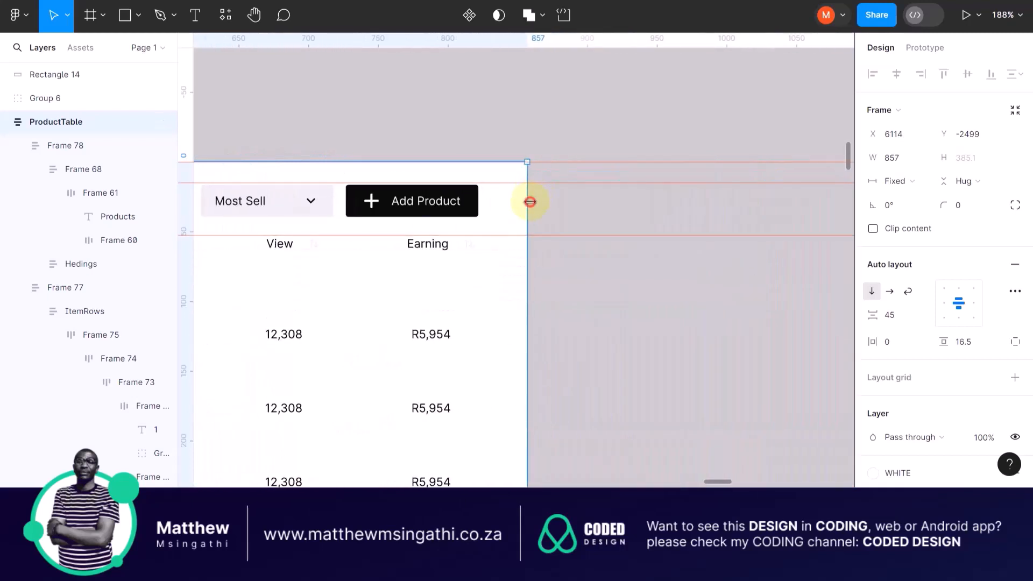
left_click_drag(530, 202, 622, 206)
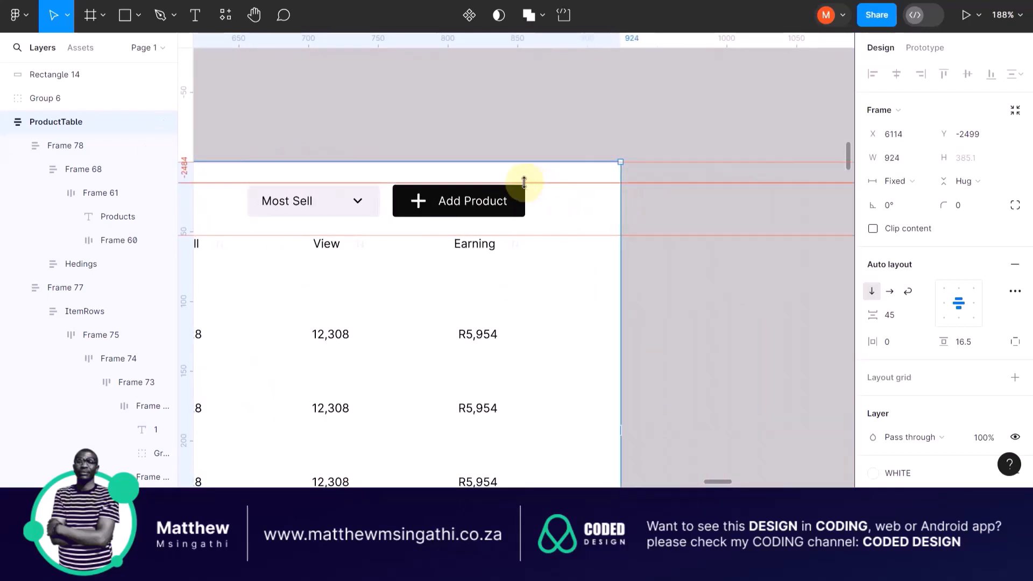
left_click(531, 202)
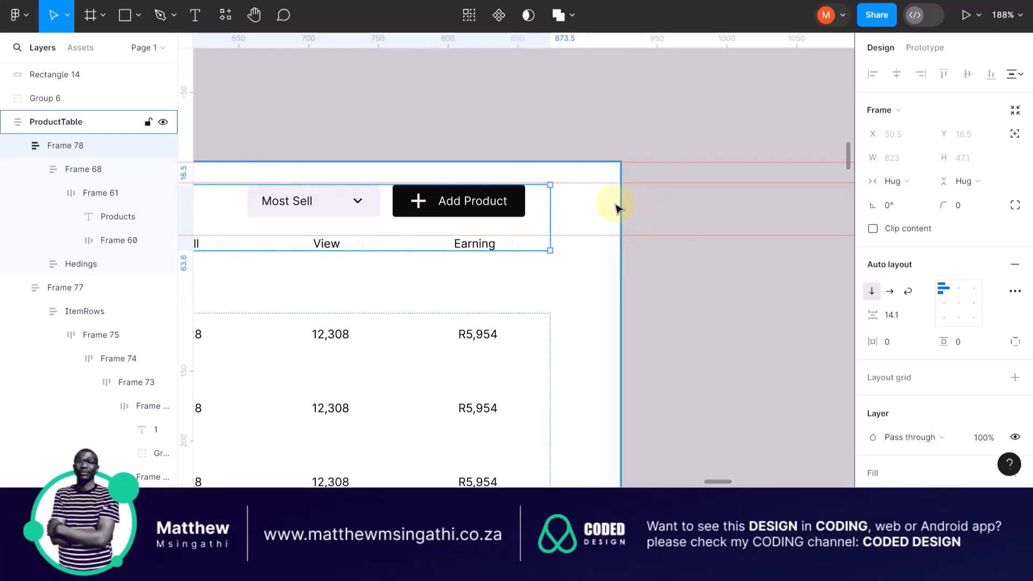
key("ctrl+z")
key("ctrl+z")
key("ctrl+z")
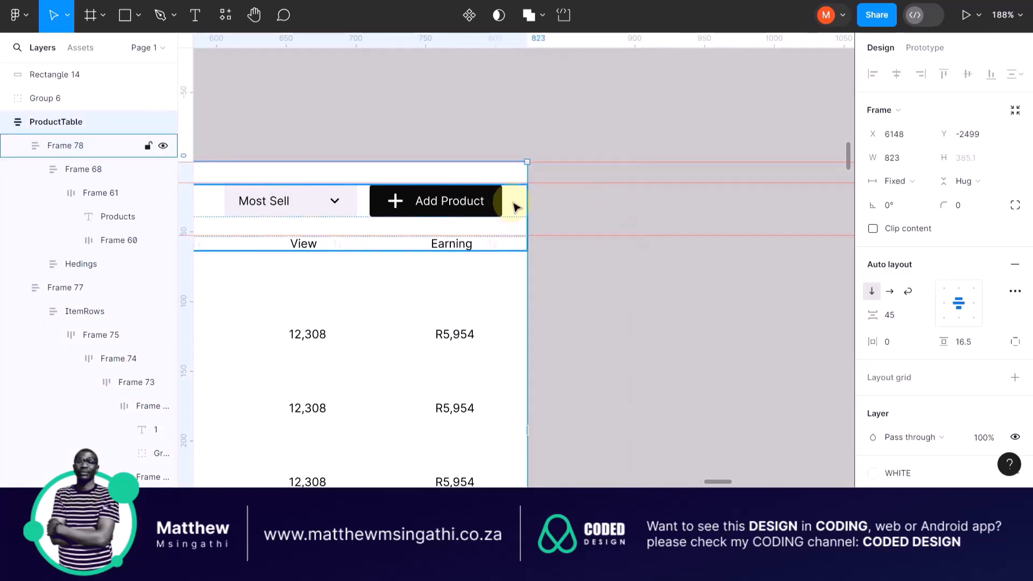
Set the horizontal resizing of Frame 78, which holds the Products title and headings, to Fill container
left_click(514, 207)
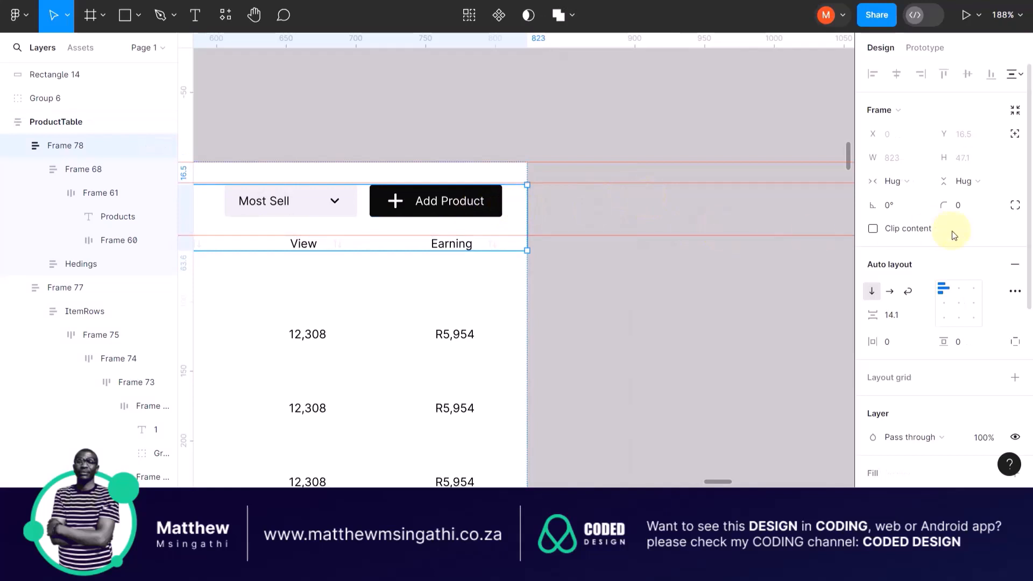
left_click(922, 184)
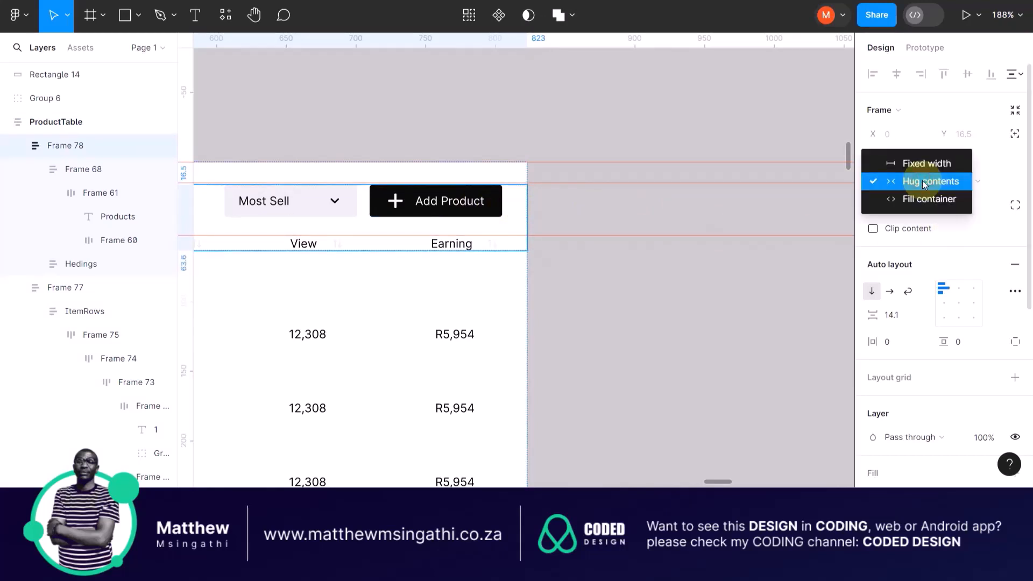
left_click(911, 198)
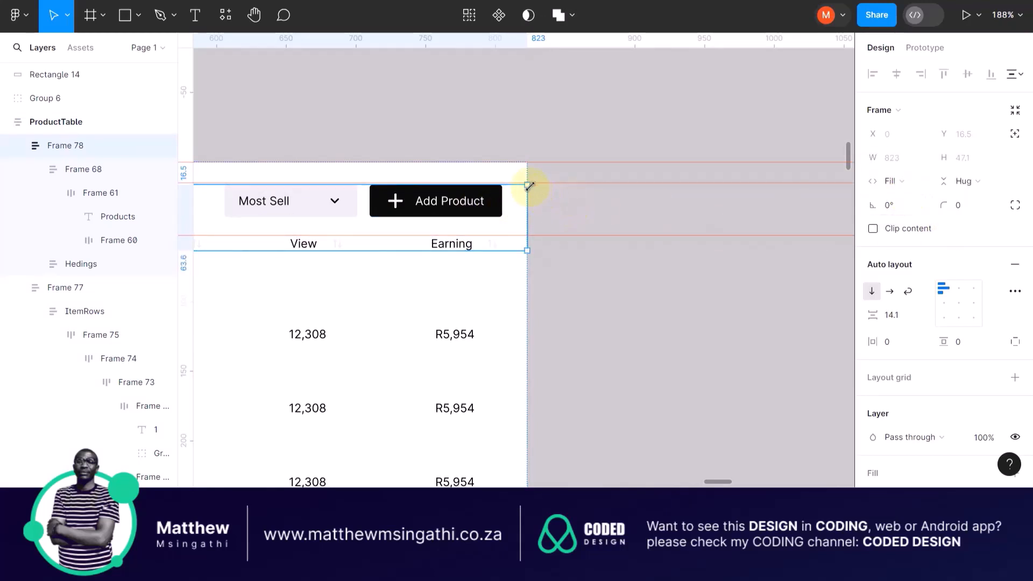
Try widening the ProductTable frame to 874 to test Frame 78's fill behaviour, and undo the resize
left_click(526, 168)
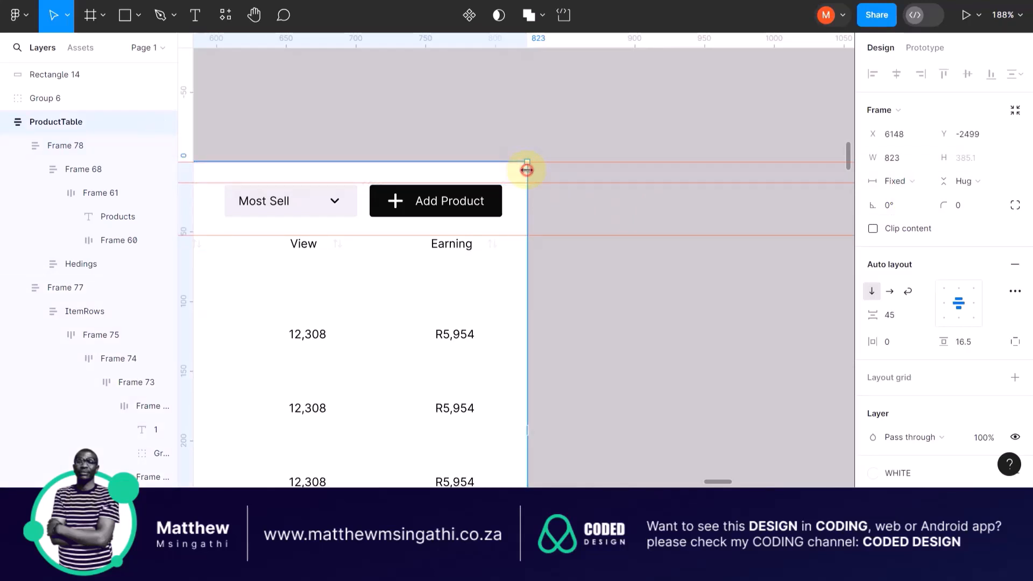
left_click_drag(526, 169, 599, 167)
left_click(536, 206)
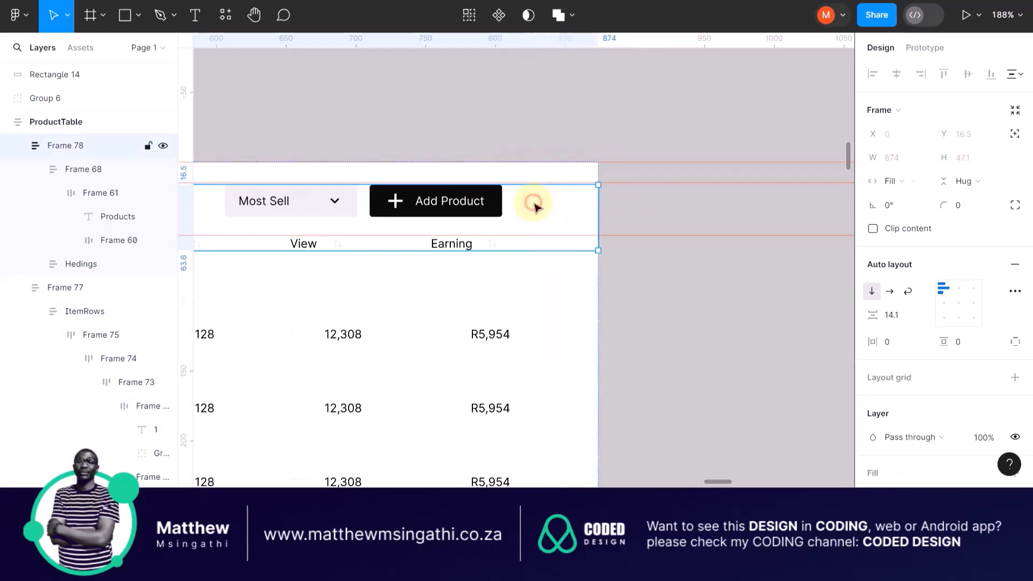
left_click(599, 185)
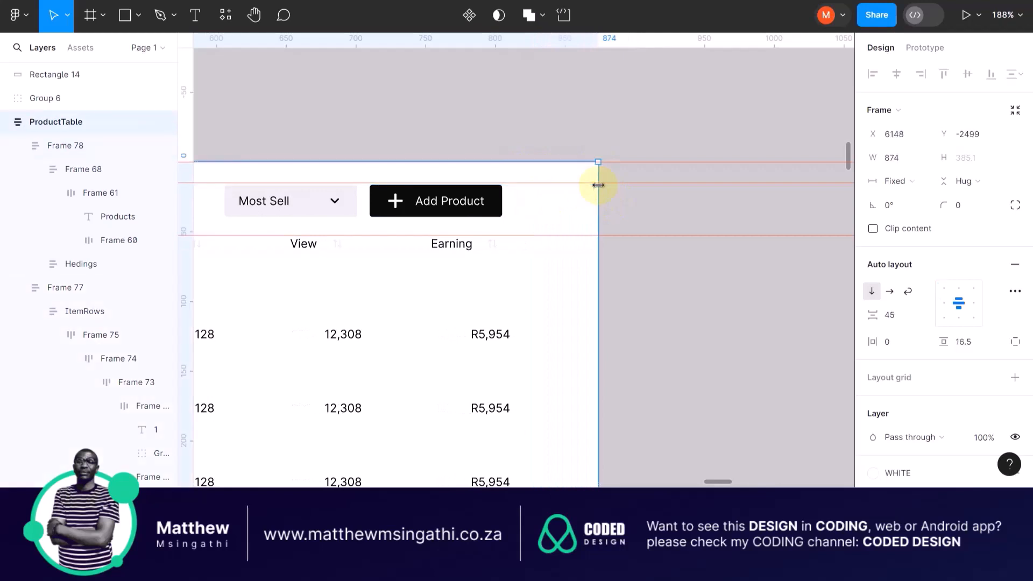
key("ctrl+z")
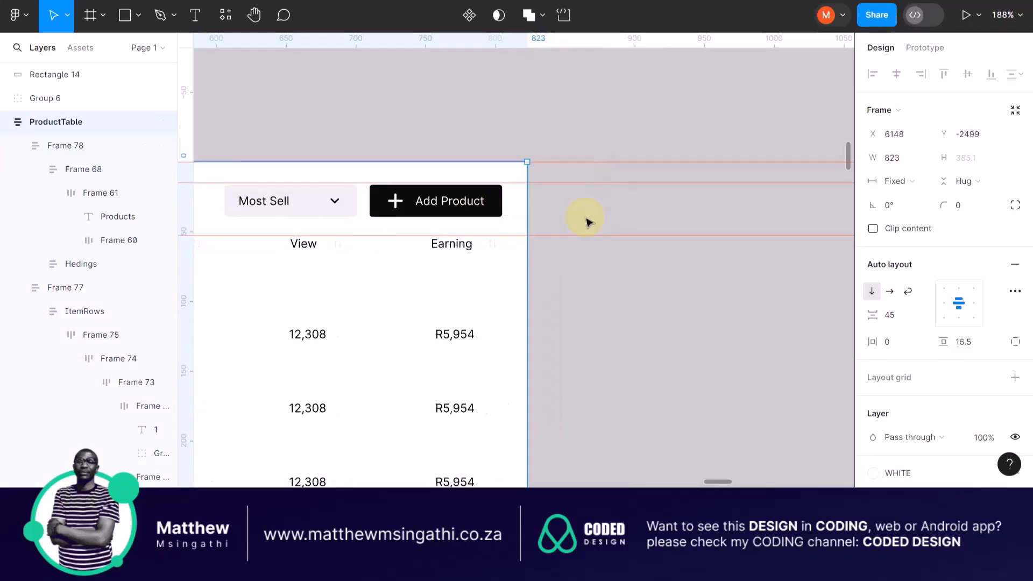
Set the Hedings frame's horizontal resizing to Fill container inside Frame 78
scroll(537, 231, "left", 10)
scroll(536, 234, "left", 5)
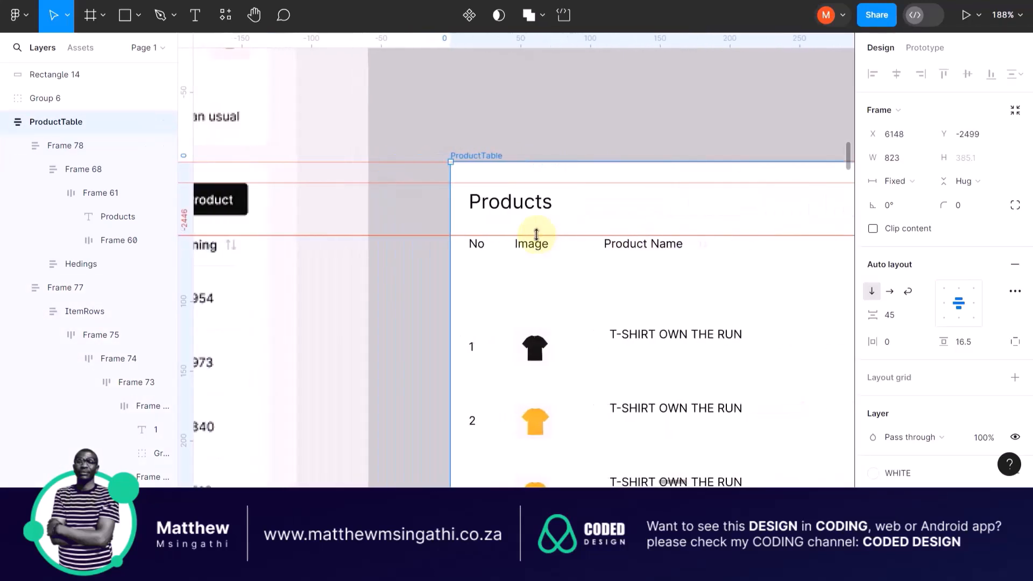
left_click(462, 198)
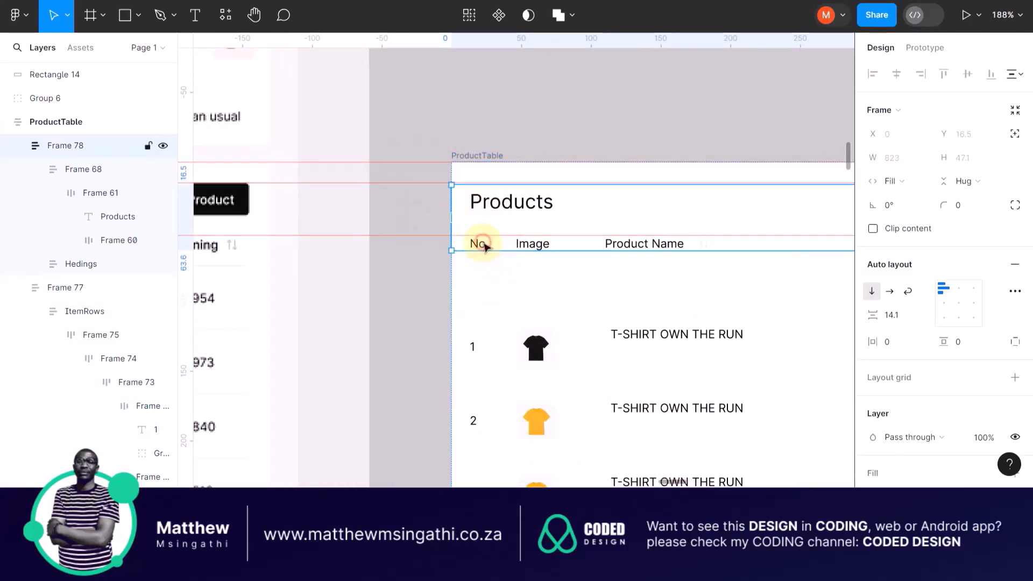
scroll(468, 248, "up", 6)
left_click(452, 246)
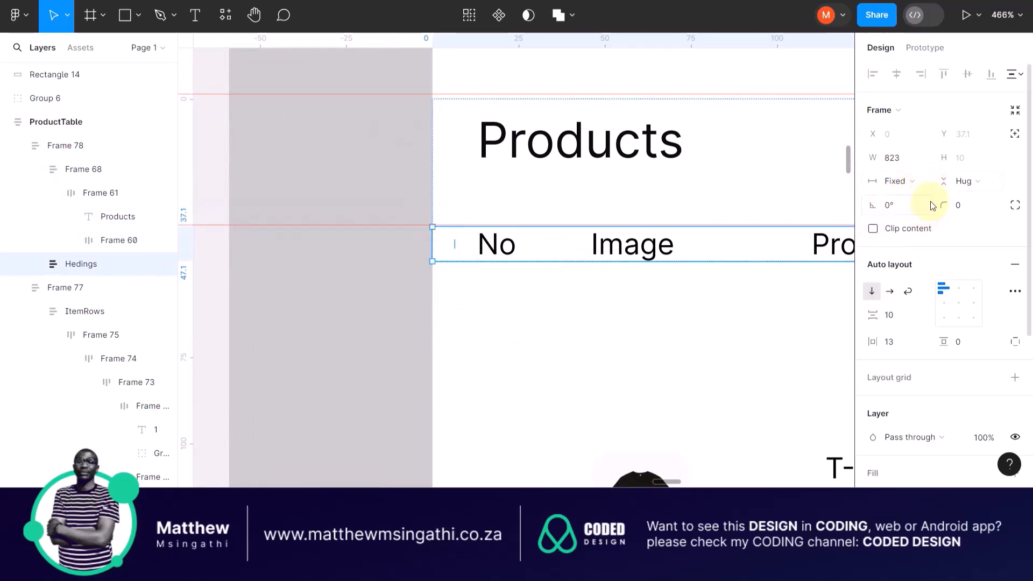
left_click(928, 182)
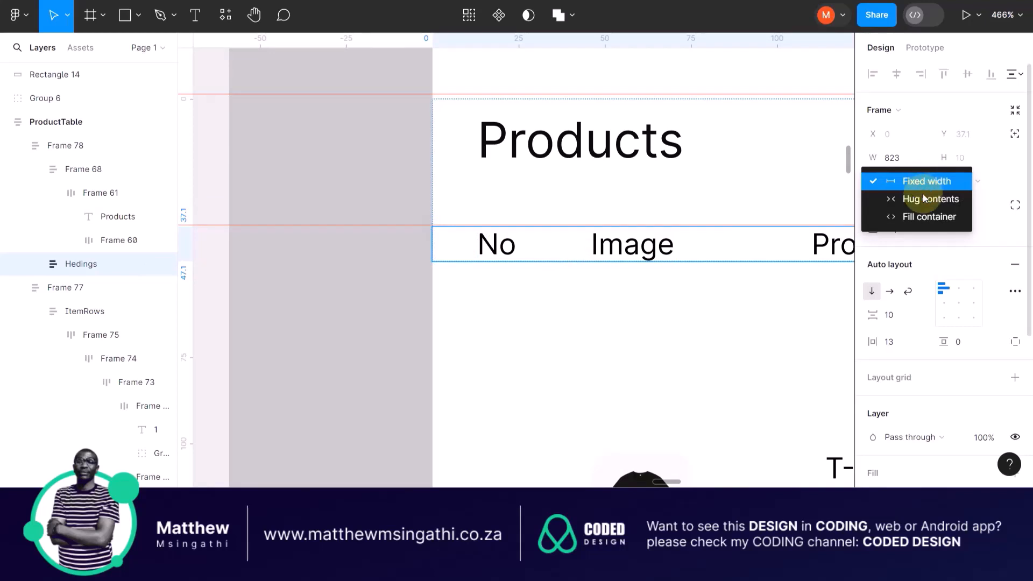
left_click(923, 216)
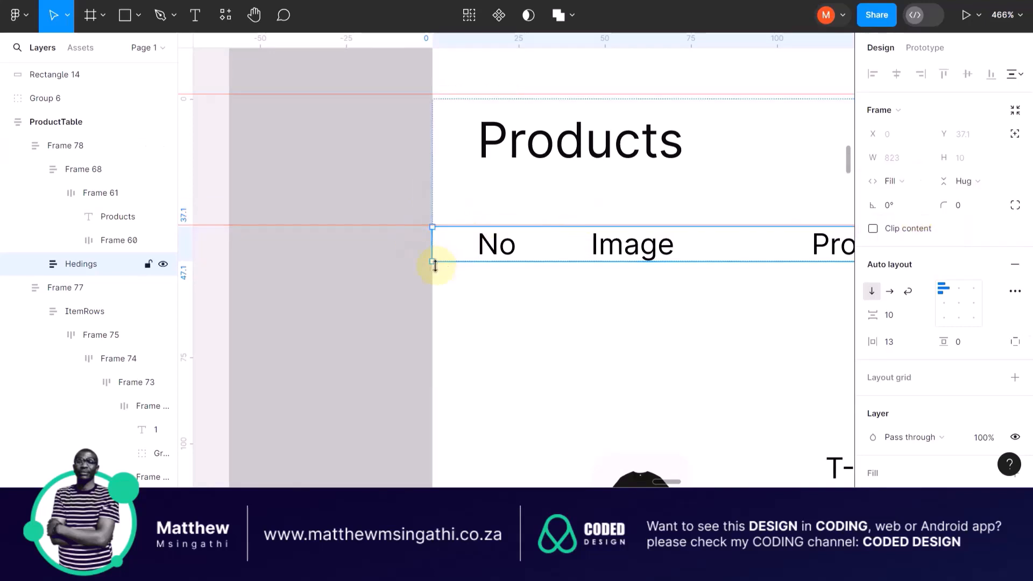
Detach the LIGHTGRAY colour style from the sort arrows icon beside the Product Name heading
scroll(433, 264, "right", 5)
scroll(435, 264, "down", 10)
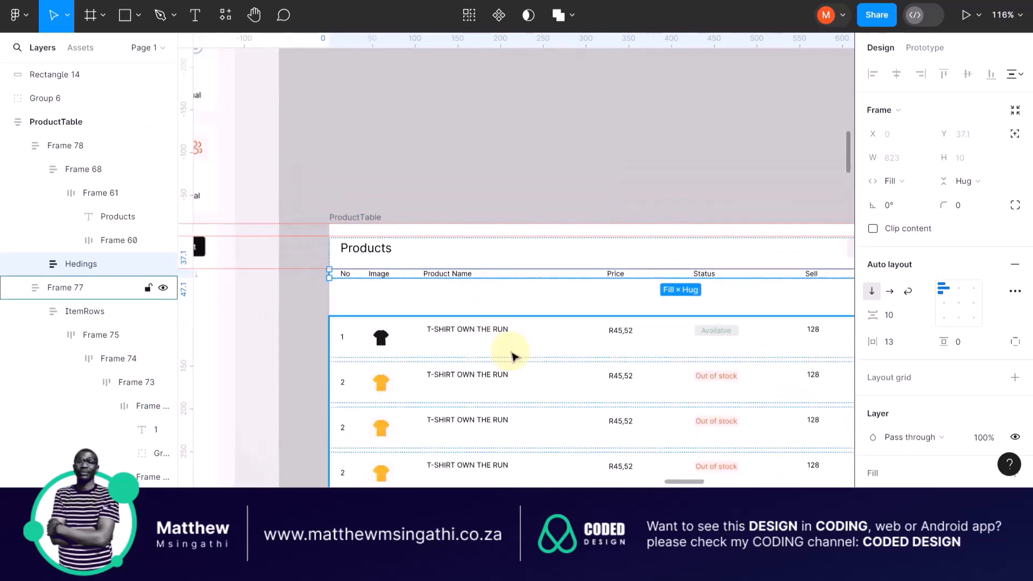
scroll(511, 353, "down", 1)
scroll(512, 353, "right", 3)
scroll(329, 286, "up", 10)
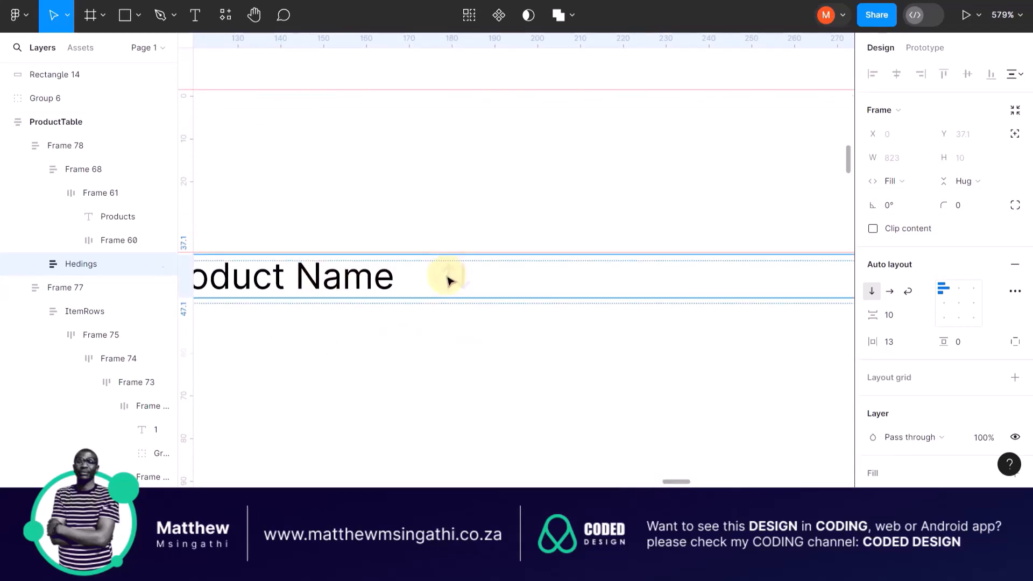
double_click(450, 277)
double_click(450, 277)
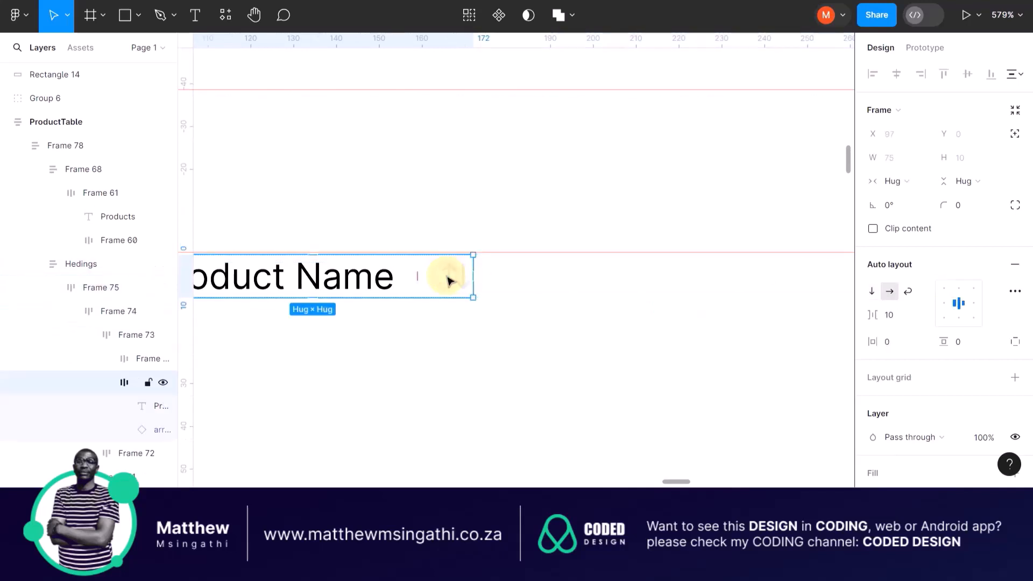
double_click(450, 277)
scroll(912, 415, "down", 2)
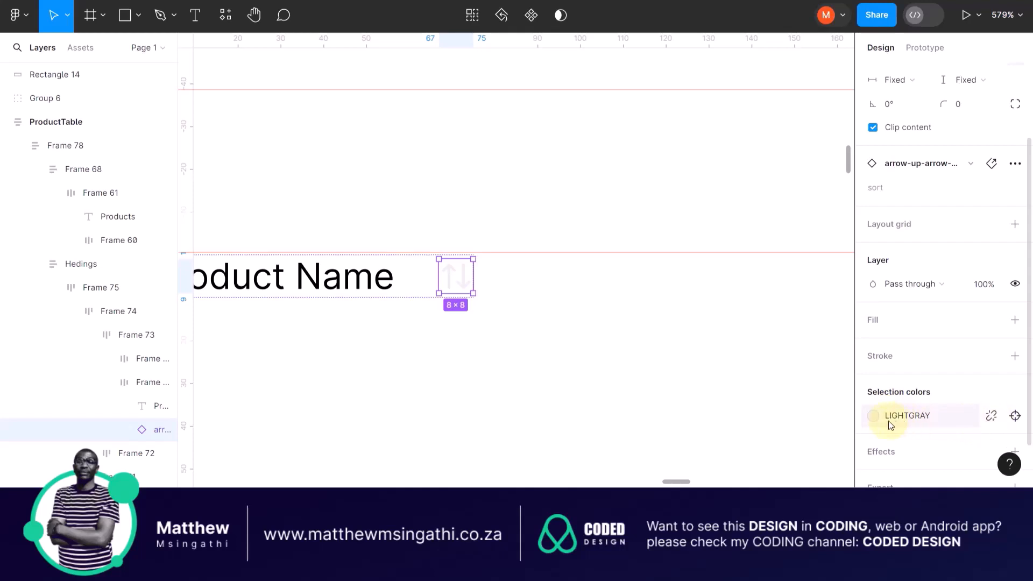
left_click(875, 417)
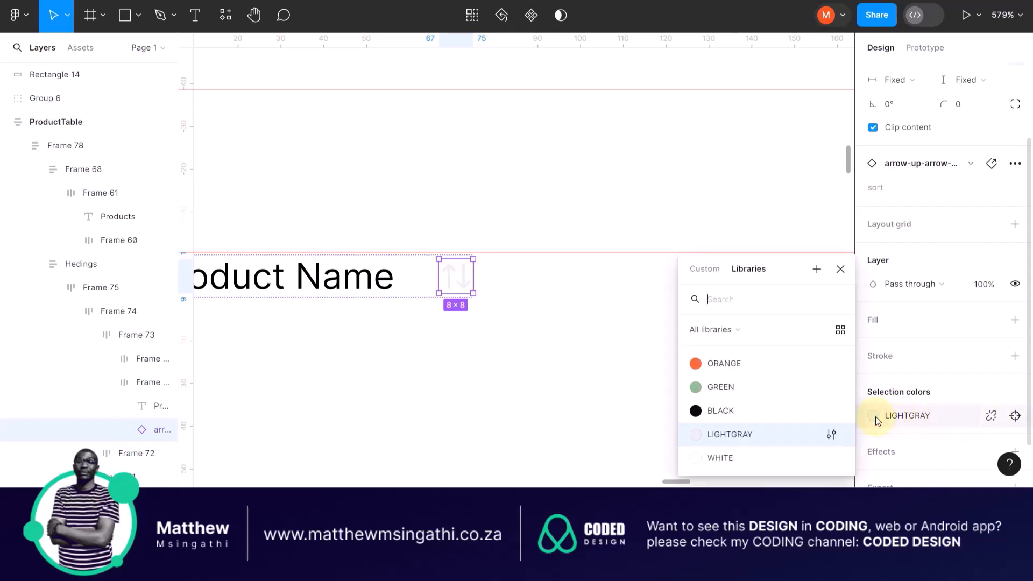
left_click(876, 417)
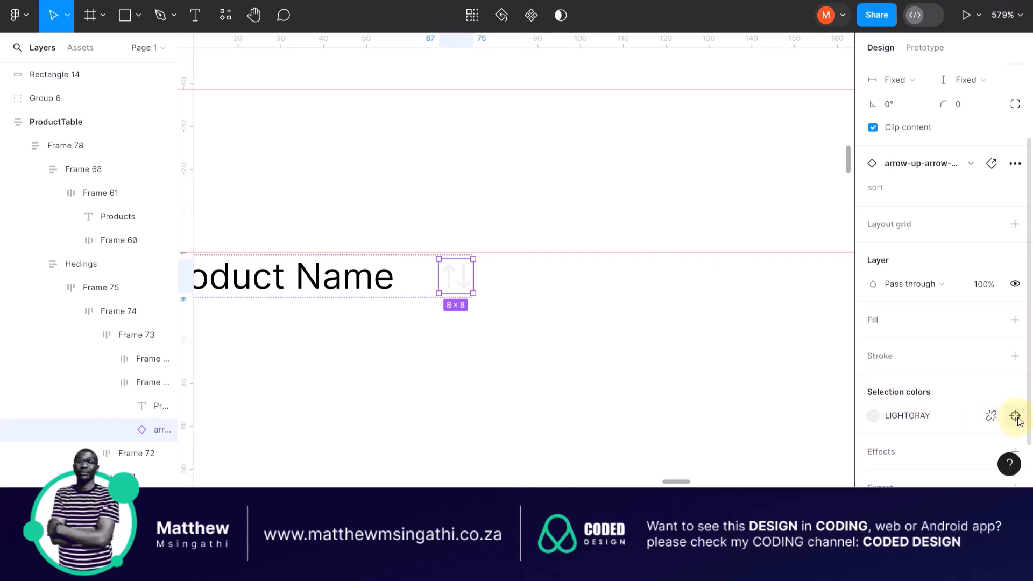
scroll(918, 398, "down", 1)
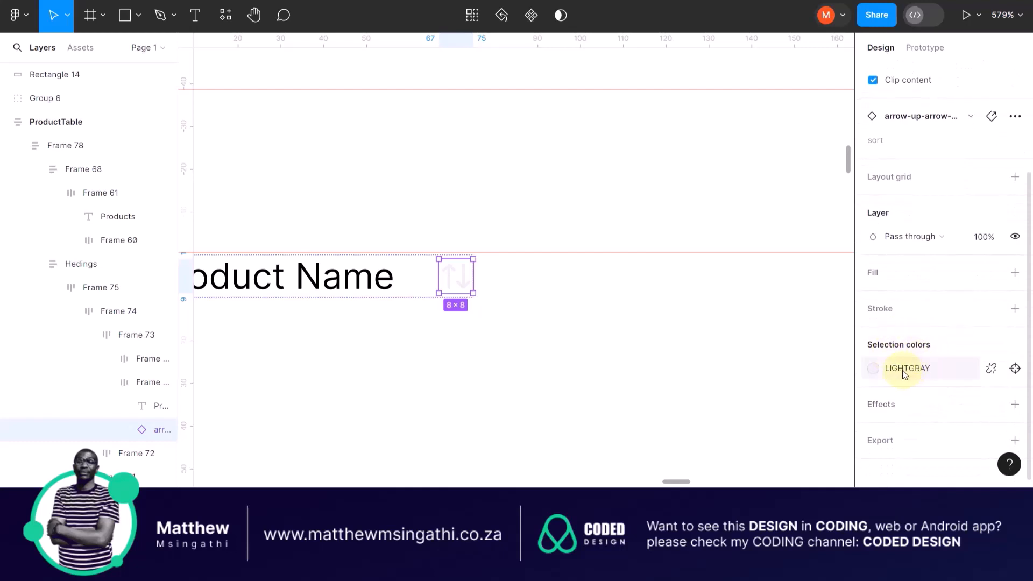
left_click(992, 368)
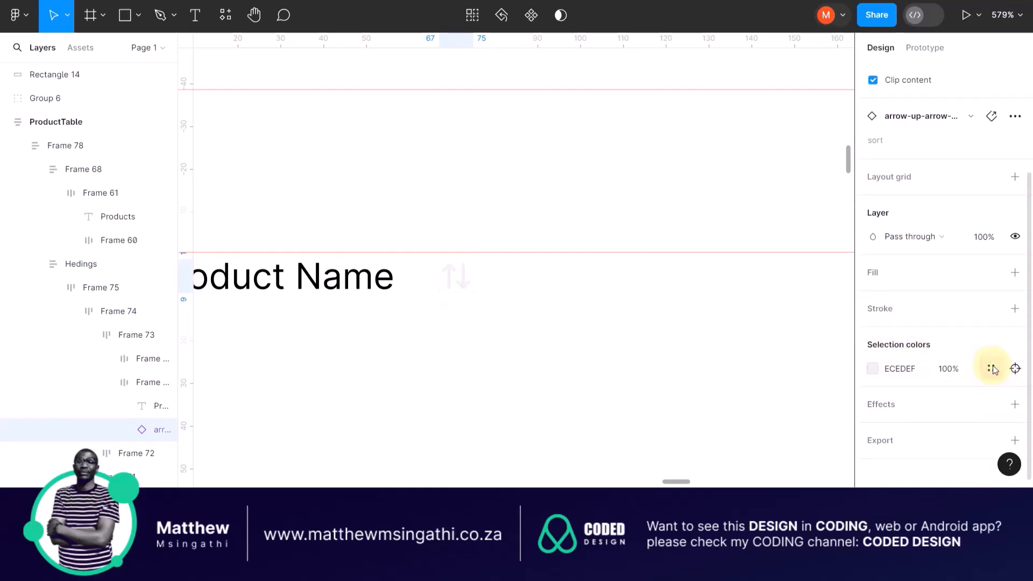
Darken the Product Name heading's sort arrows icon to the custom grey D8D9D9
left_click(872, 368)
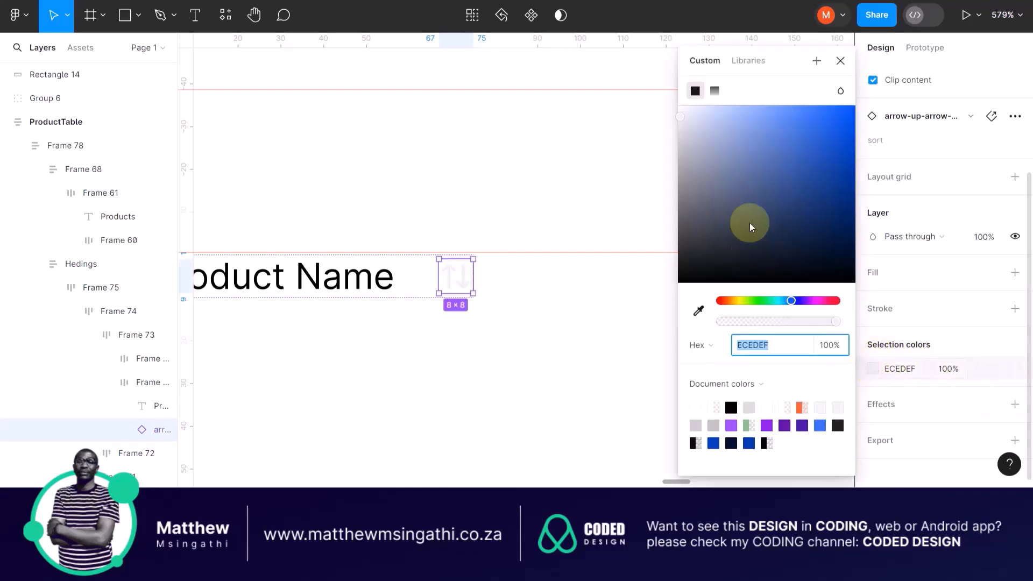
mouse_move(687, 127)
left_mouse_down()
mouse_move(681, 115)
mouse_move(682, 156)
mouse_move(679, 137)
left_mouse_up()
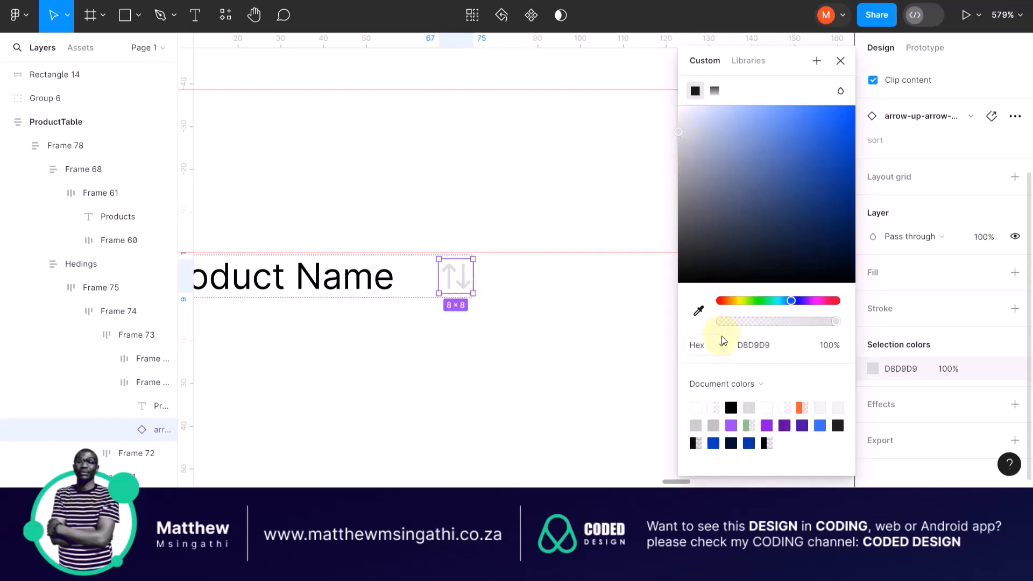
left_click(772, 350)
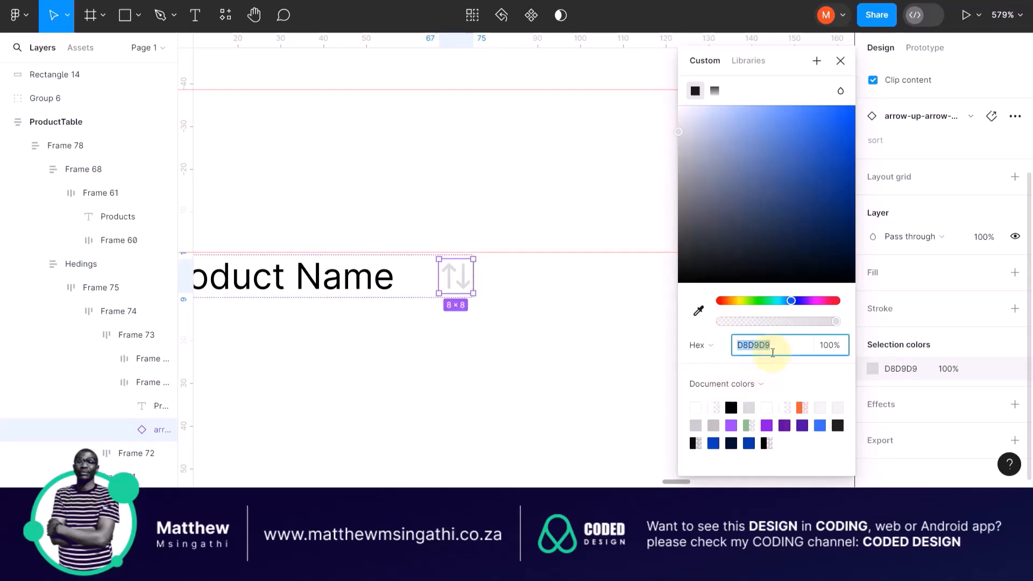
left_click(535, 242)
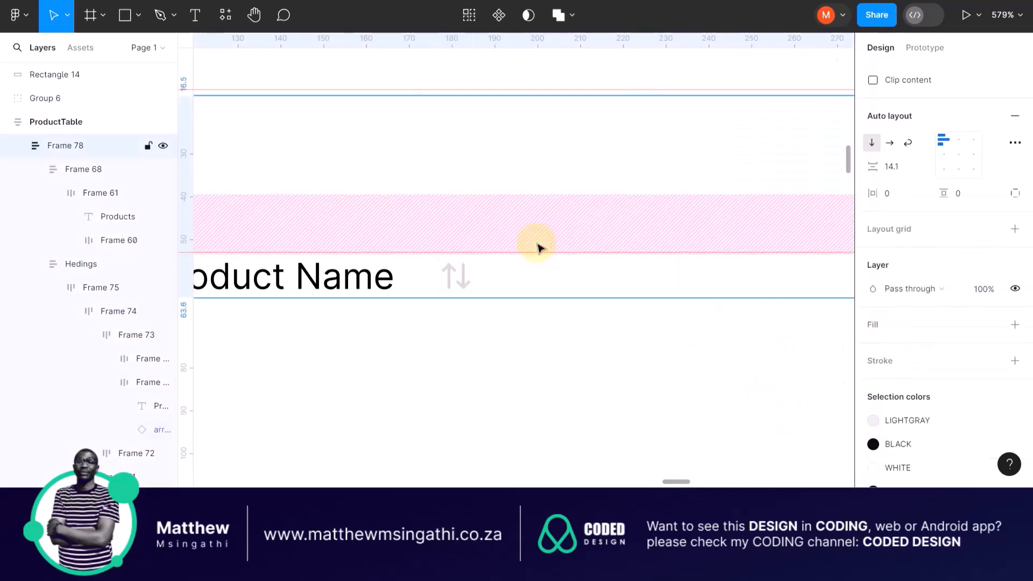
key("ctrl+z")
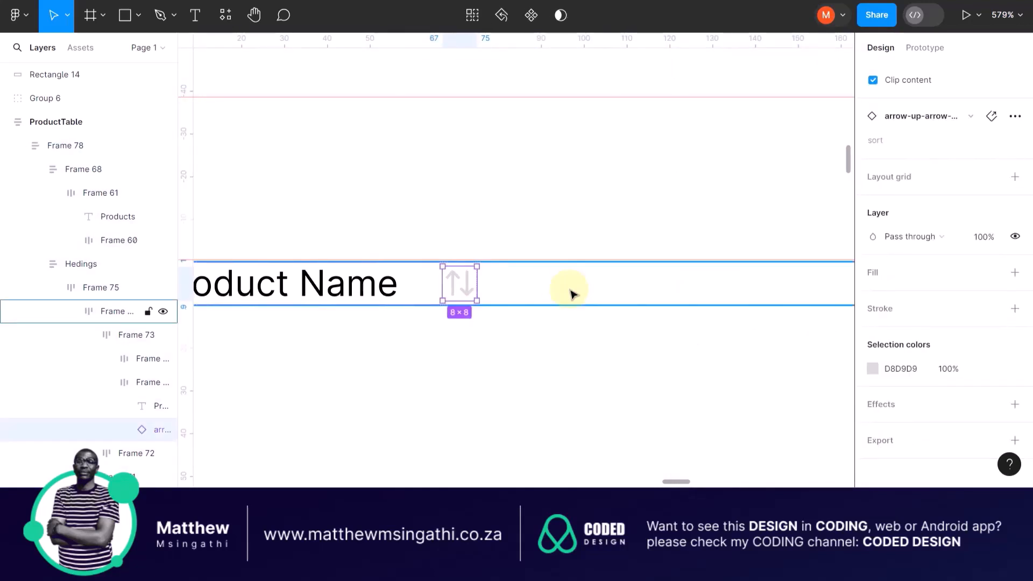
Detach the LIGHTGRAY style from the sort arrows icon beside the Price heading and set its colour to D8D9D9
scroll(570, 291, "right", 8)
scroll(572, 294, "right", 4)
double_click(536, 286)
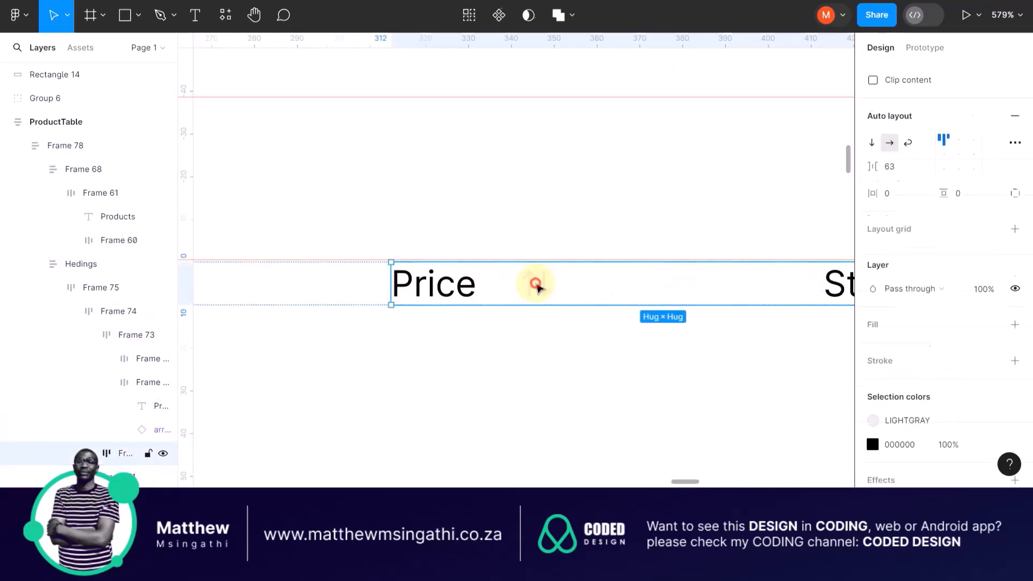
double_click(537, 287)
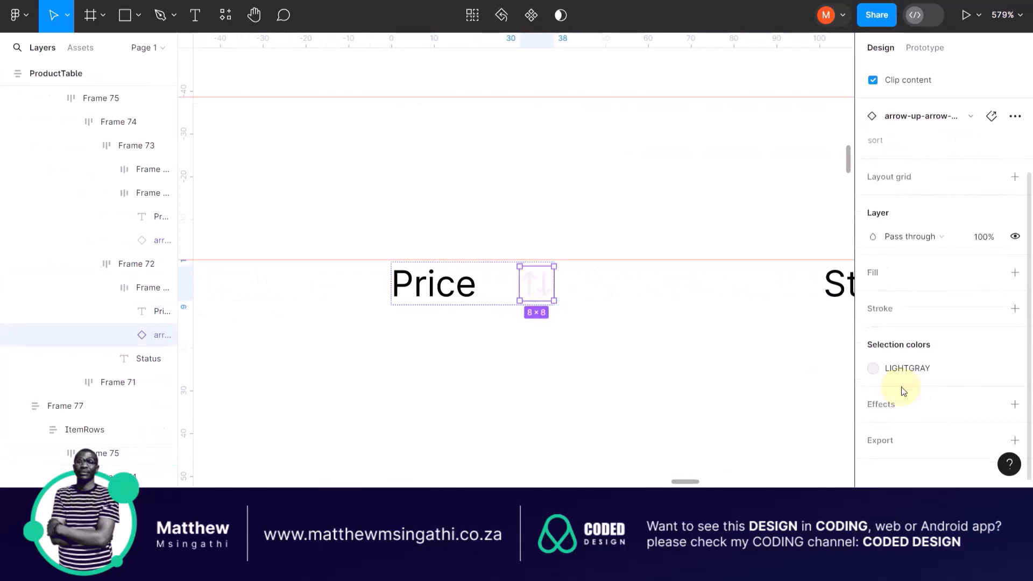
left_click(992, 368)
left_click(914, 369)
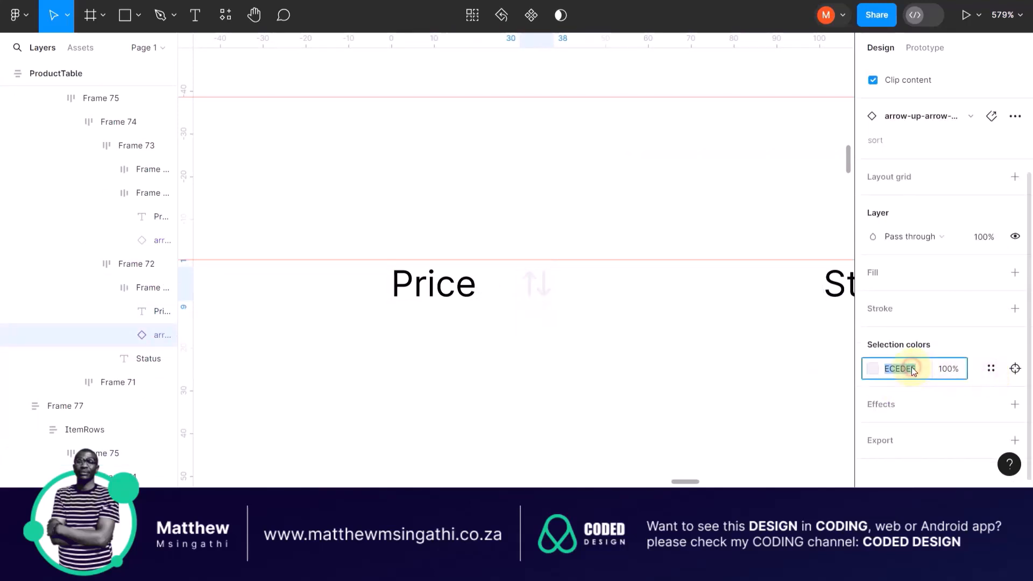
type("D8D9D9")
key("Return")
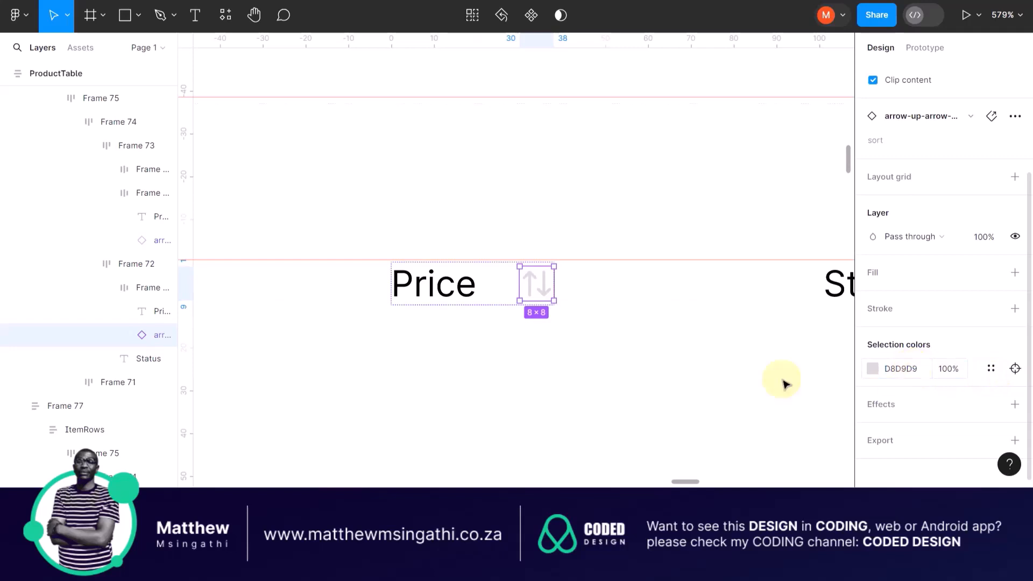
Detach the LIGHTGRAY style from the Sell heading's sort arrows icon and recolour it to D8D9D9
scroll(577, 337, "right", 6)
scroll(386, 293, "right", 4)
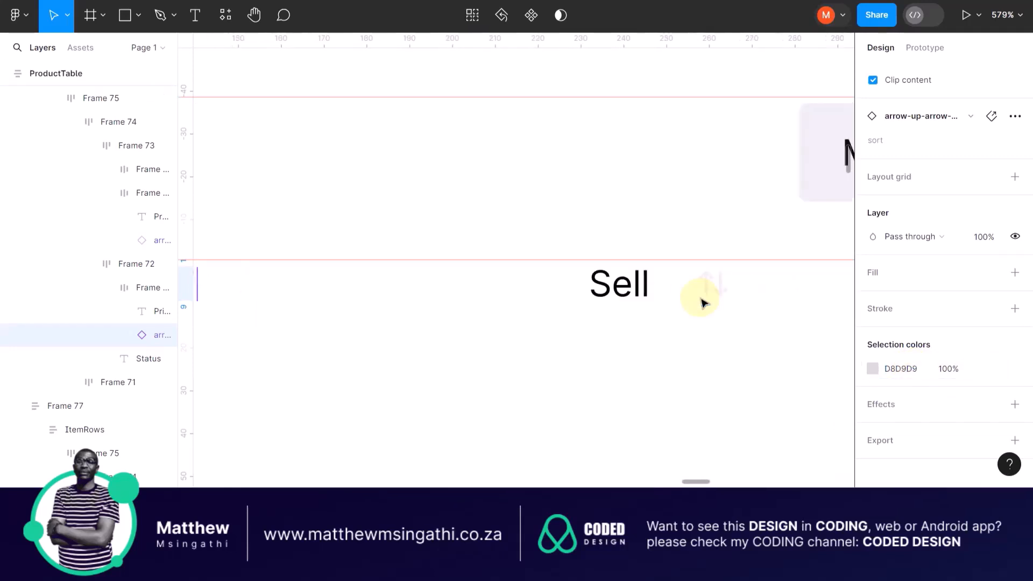
left_click(540, 287)
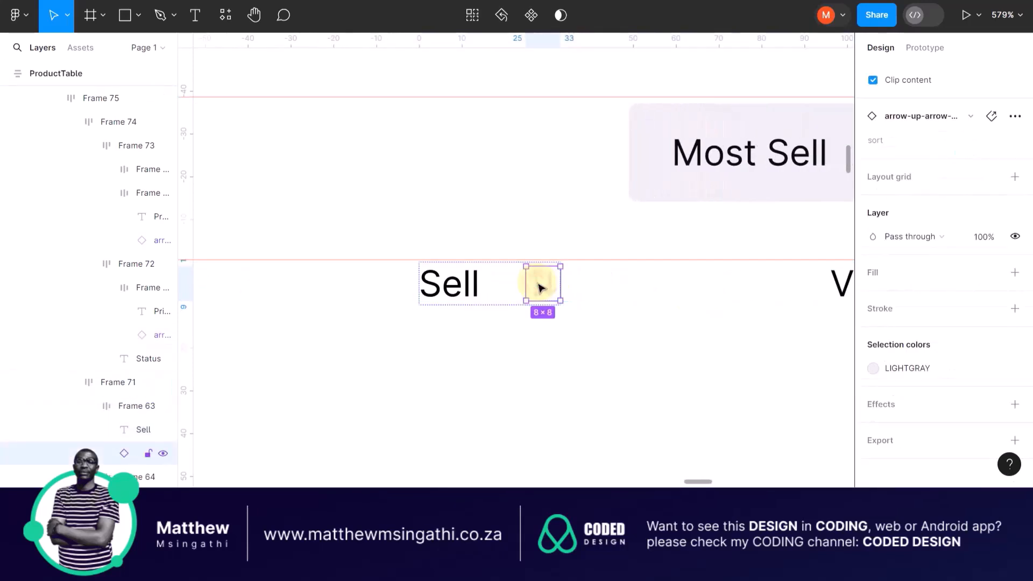
left_click(991, 369)
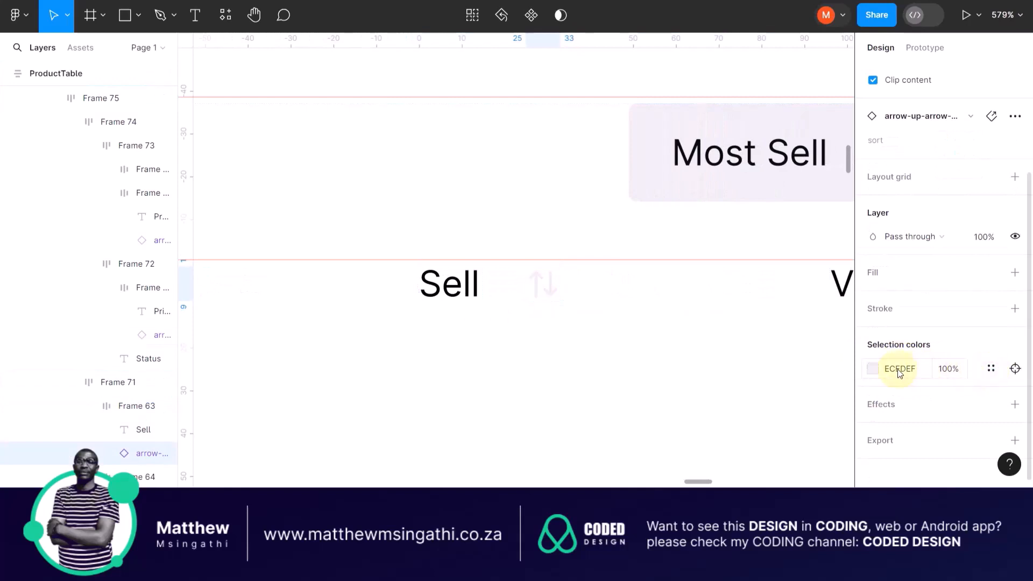
left_click(898, 369)
key("Return")
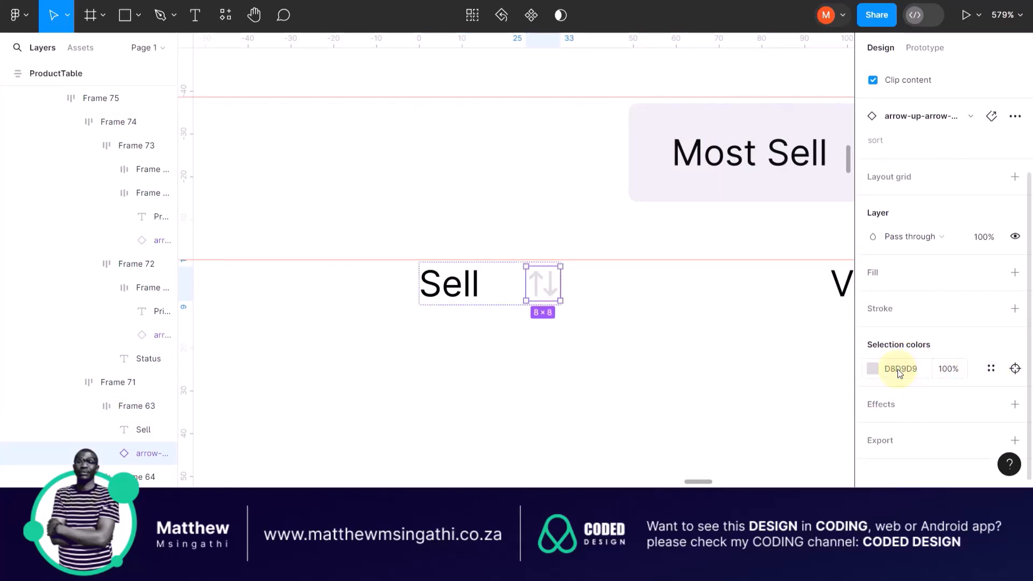
Replace the LIGHTGRAY style on the View heading's sort arrows icon with the custom colour D8D9D9
scroll(661, 347, "right", 5)
left_click(537, 298)
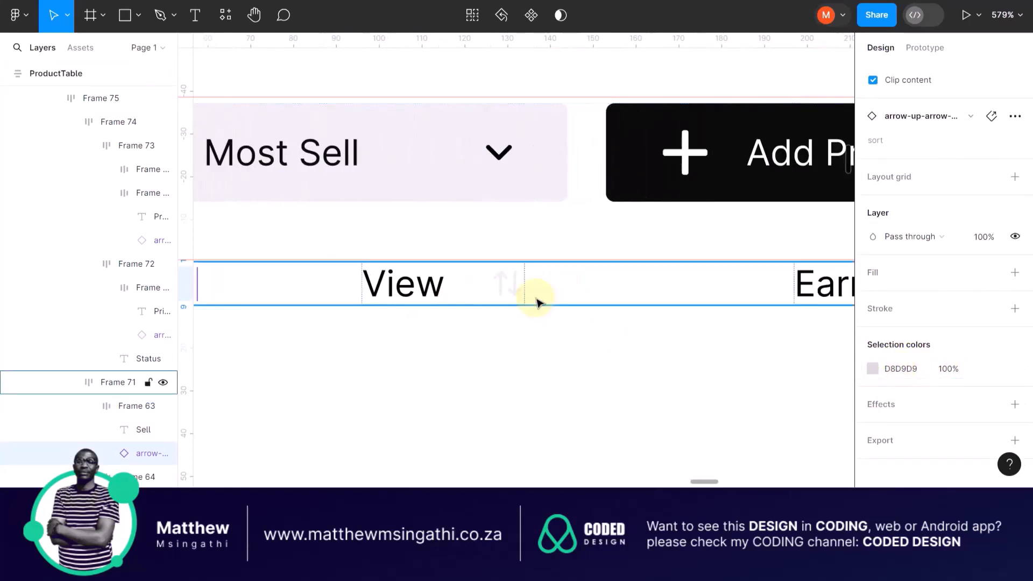
double_click(516, 282)
double_click(516, 282)
left_click(561, 327)
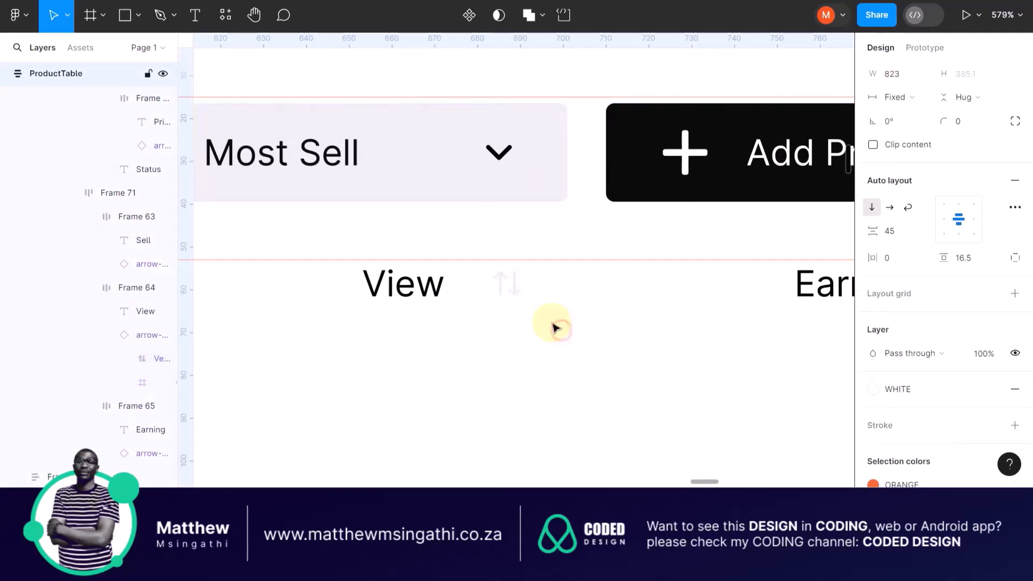
double_click(511, 284)
double_click(511, 285)
double_click(512, 288)
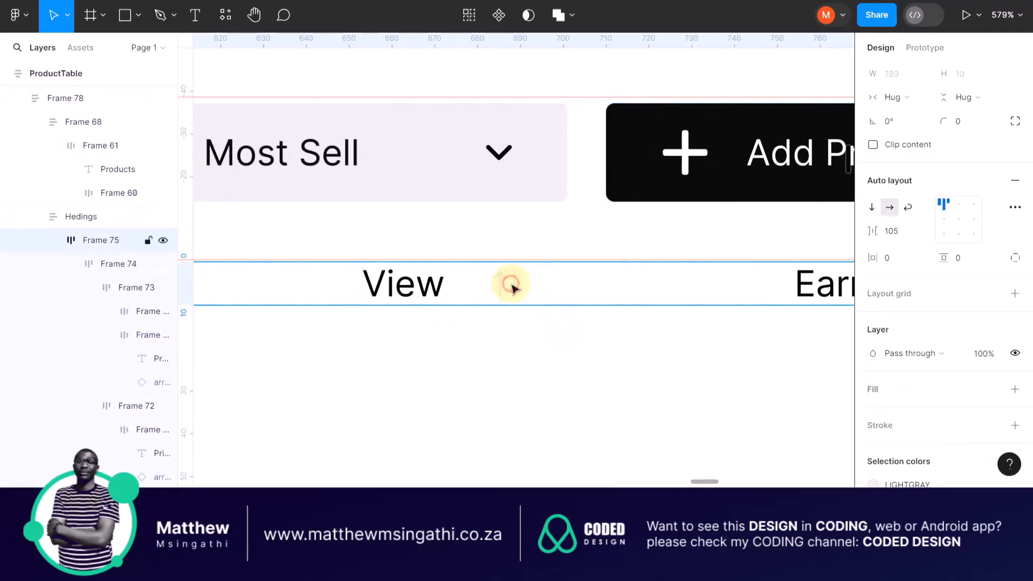
double_click(512, 288)
double_click(512, 288)
double_click(511, 288)
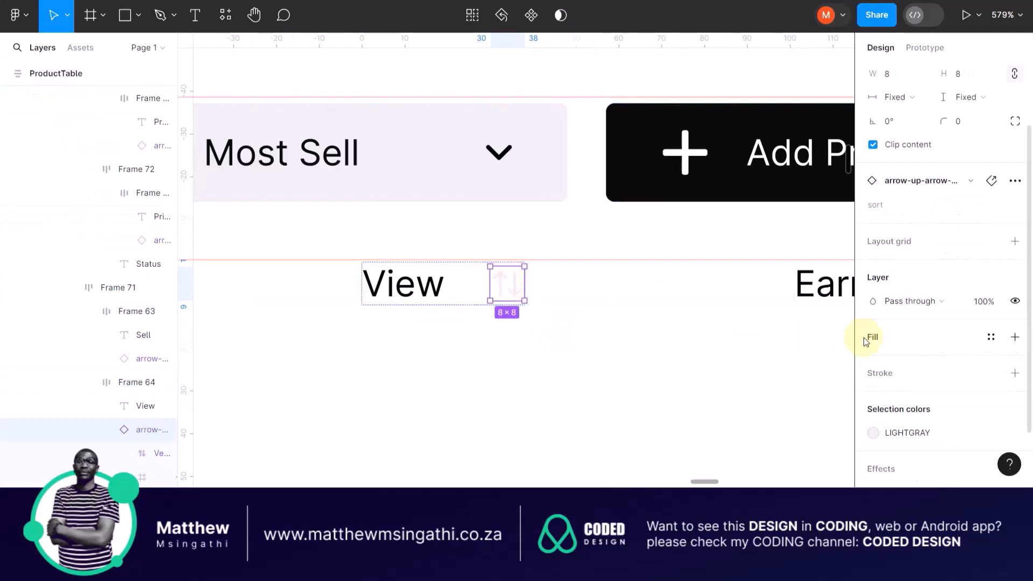
scroll(904, 383, "down", 2)
left_click(992, 407)
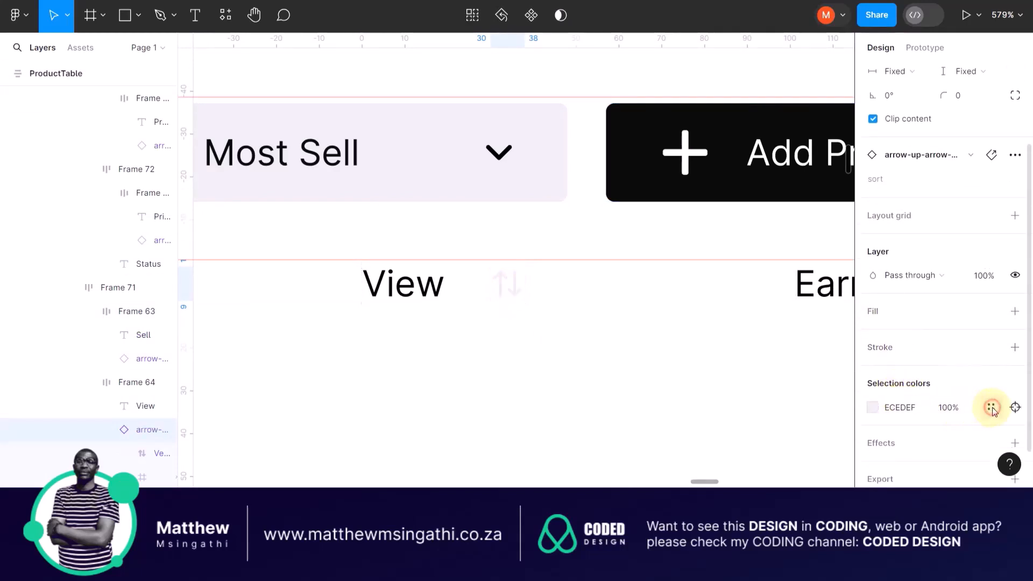
left_click(922, 407)
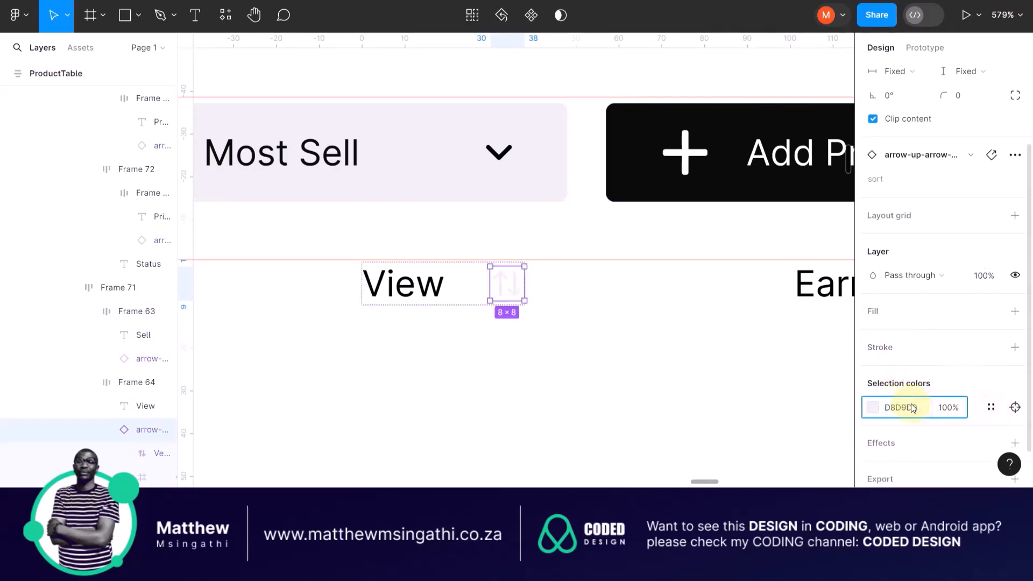
key("Return")
Detach the LIGHTGRAY fill style from the Earning heading's sort arrows vector and set its fill to D8D9D9
scroll(696, 372, "right", 5)
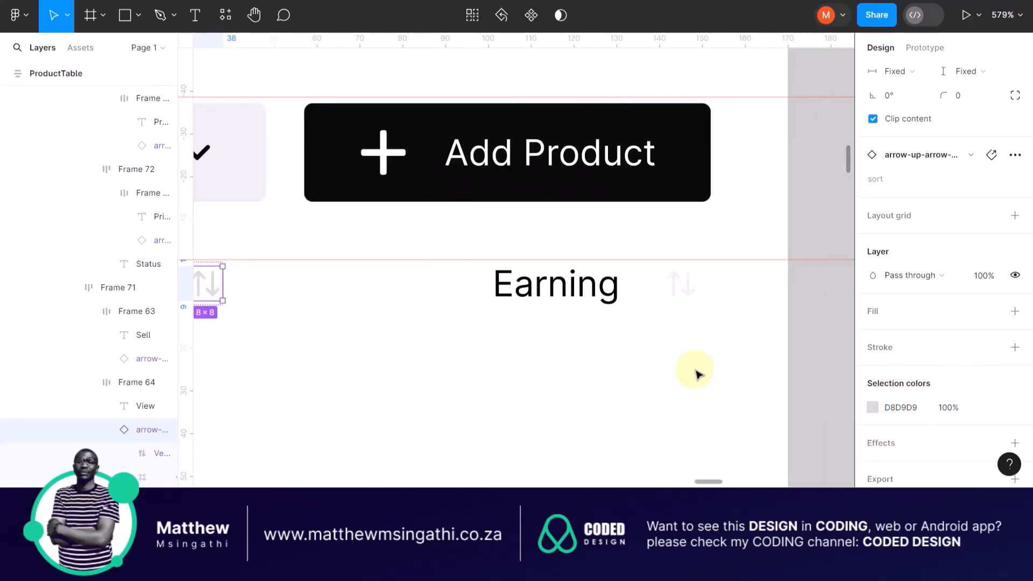
scroll(698, 374, "right", 2)
left_click(653, 288)
double_click(656, 291)
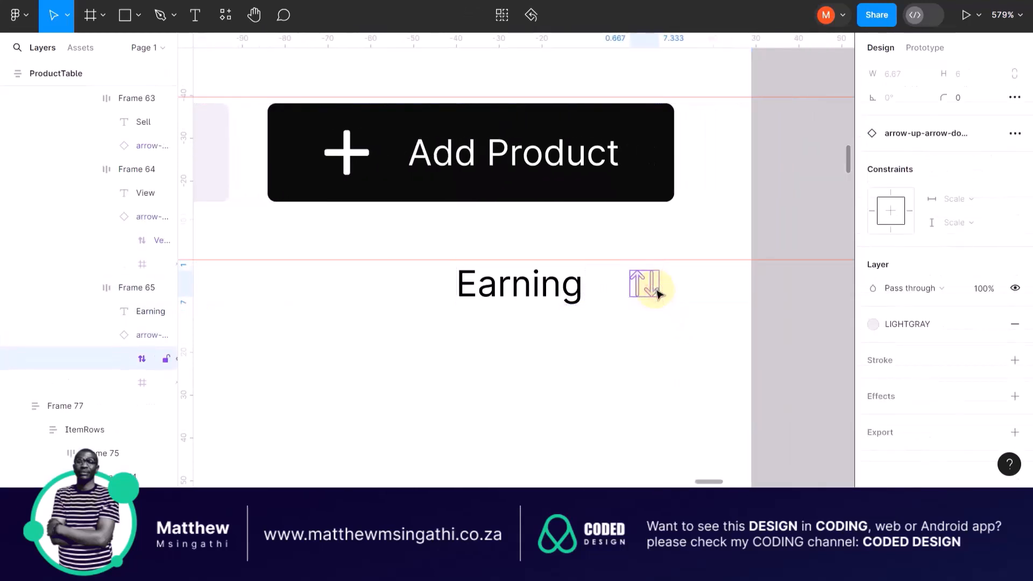
left_click(991, 324)
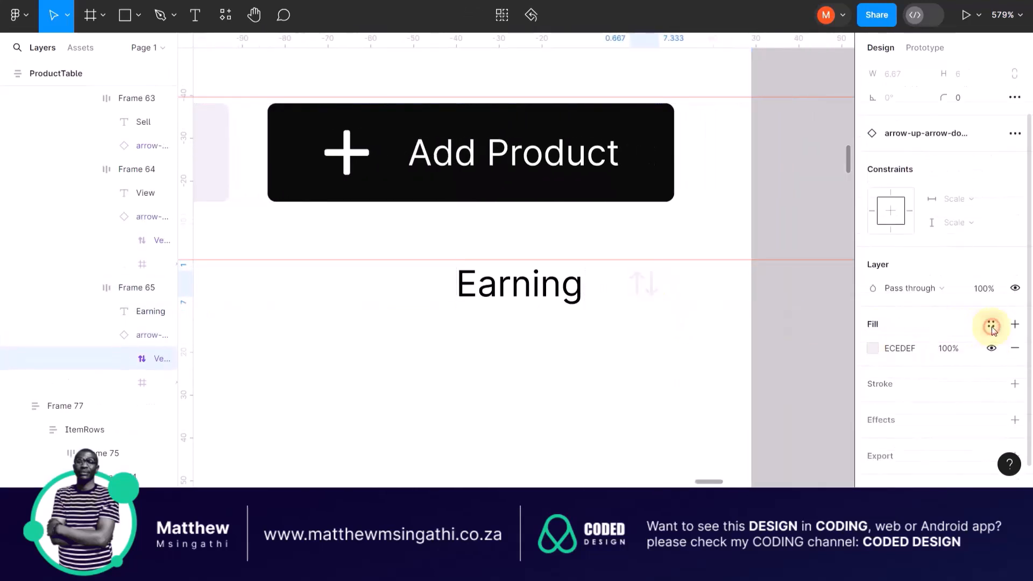
left_click(904, 341)
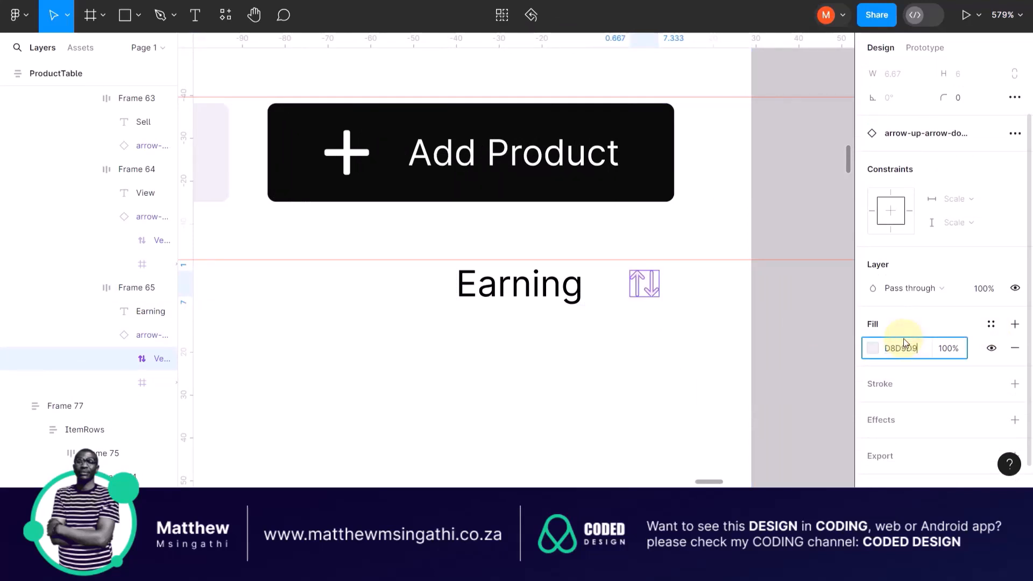
type("D8D9D9")
key("Return")
left_click(637, 326)
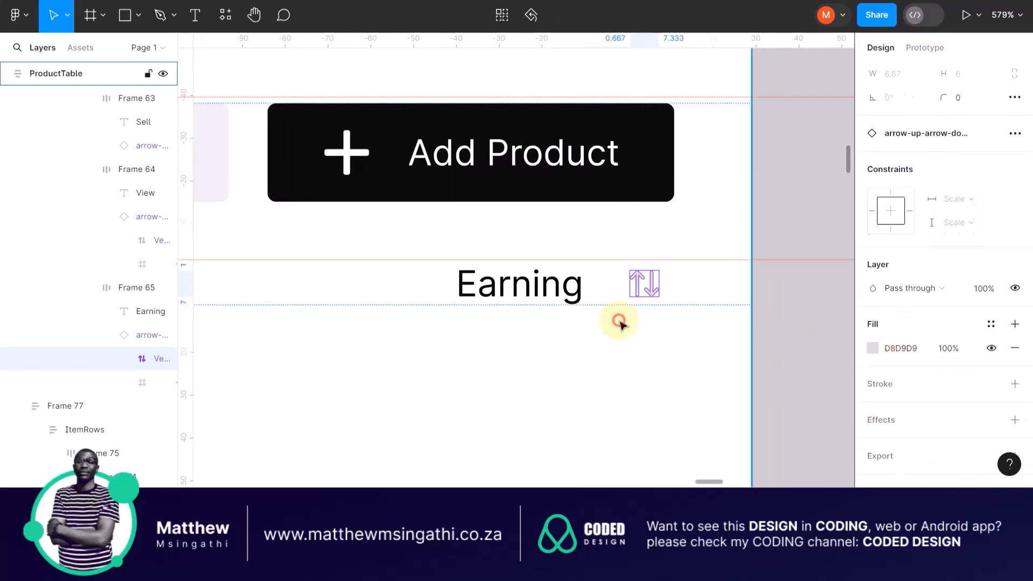
Examine the recoloured heading icons and the spacing between the headings row and the item rows in ProductTable
scroll(523, 355, "down", 10)
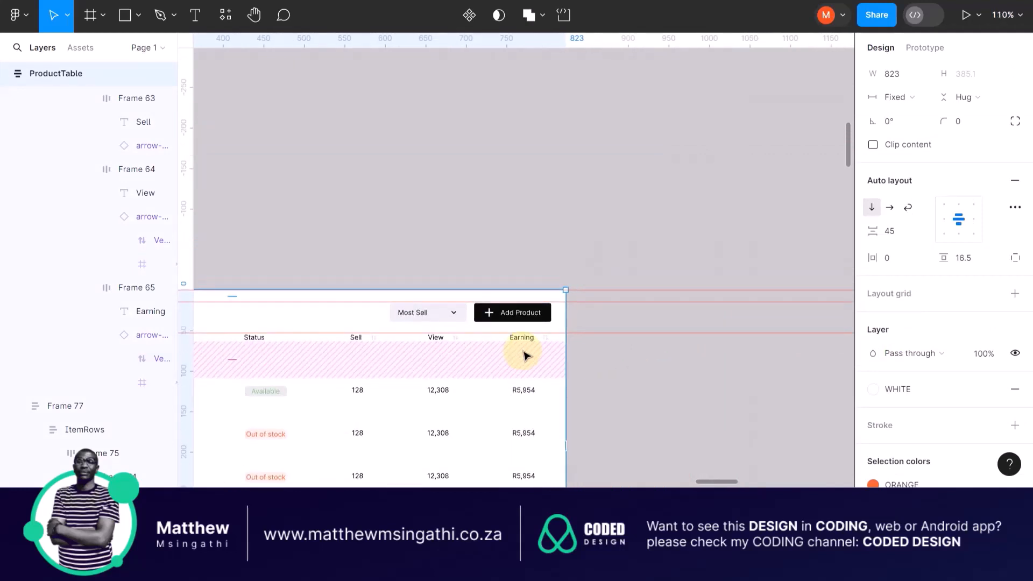
left_click(436, 203)
scroll(362, 374, "up", 5)
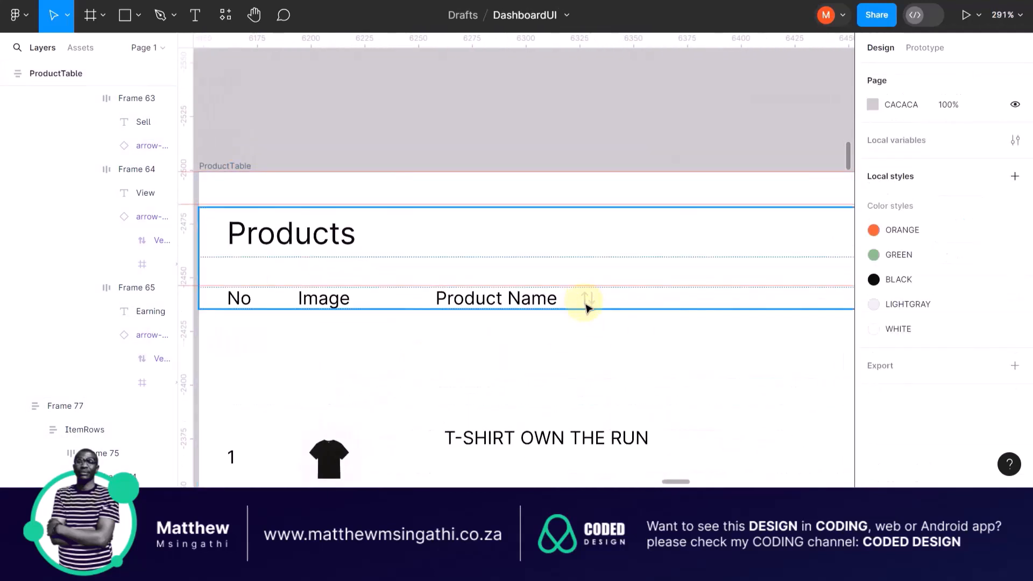
scroll(361, 321, "down", 2)
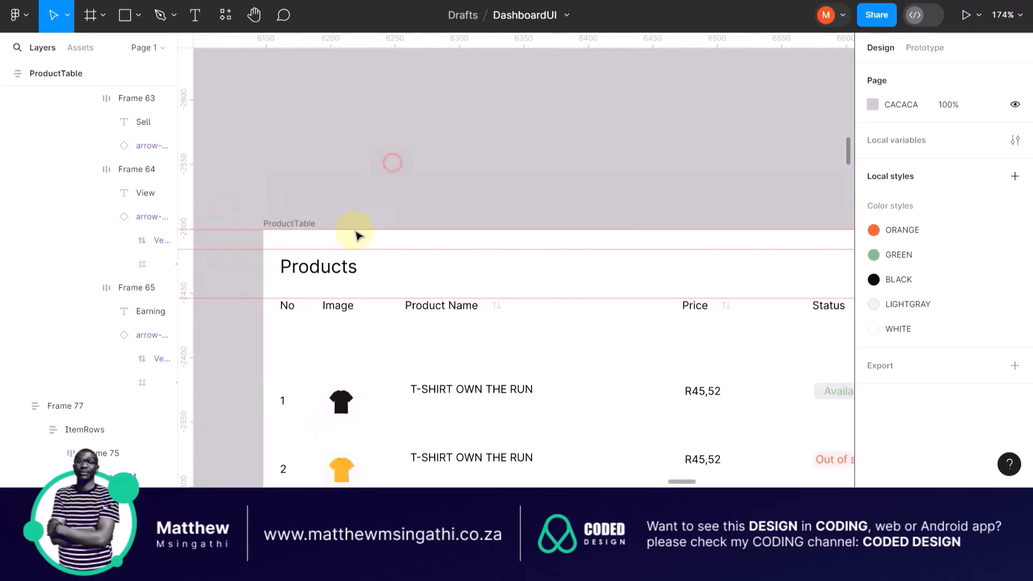
scroll(281, 324, "up", 2)
scroll(281, 324, "up", 3)
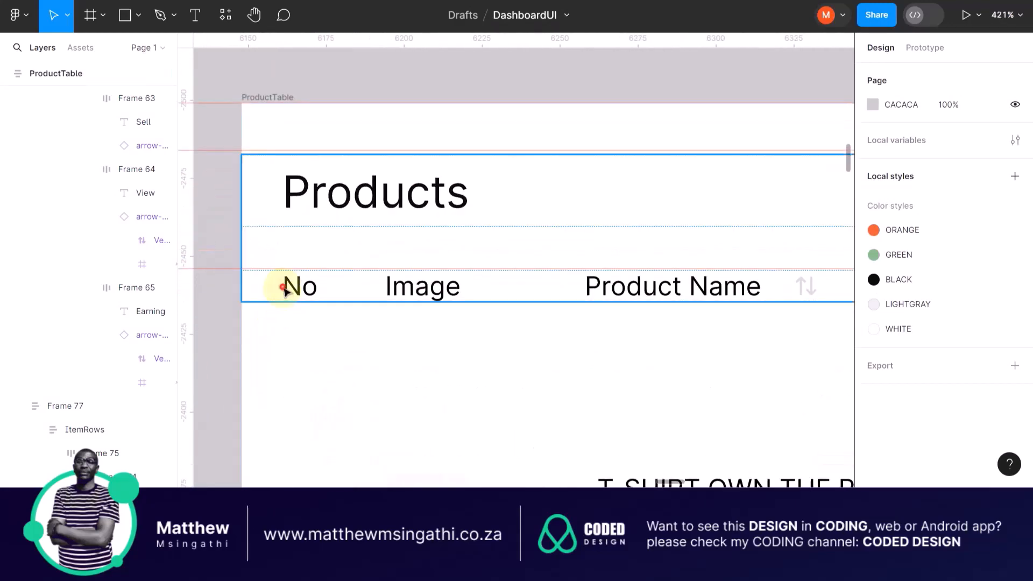
left_click(283, 286)
scroll(457, 325, "down", 5)
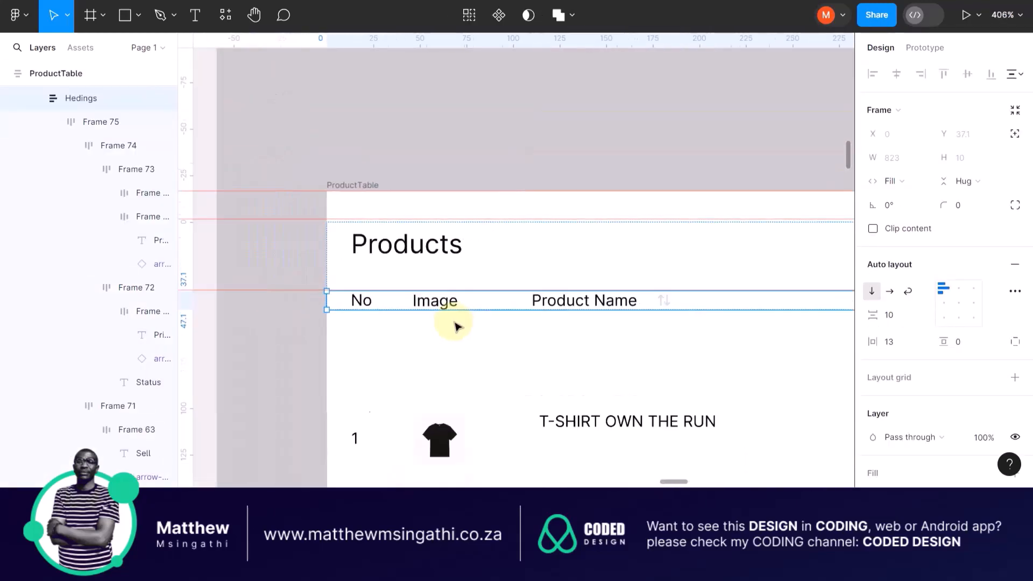
left_click(454, 370)
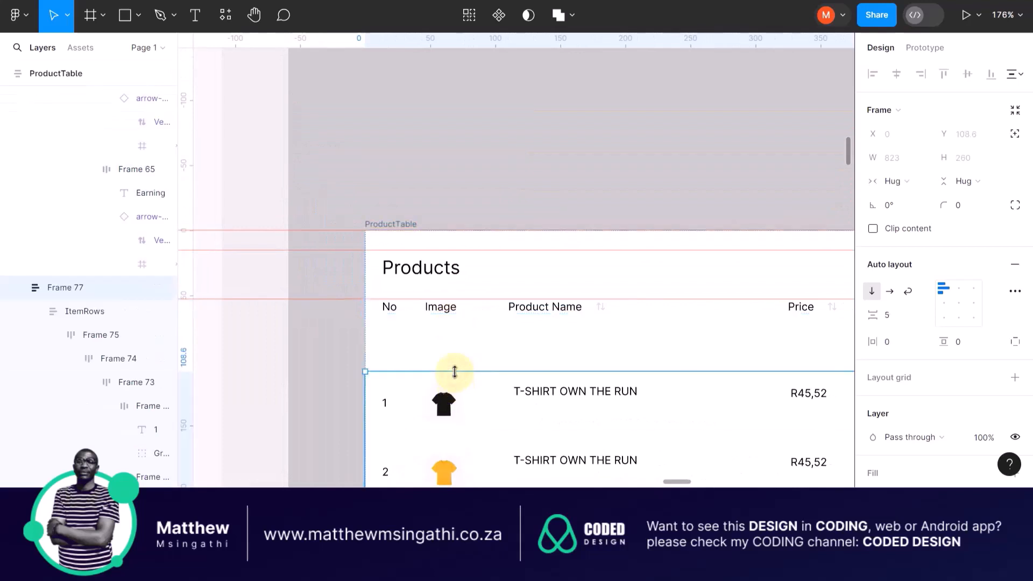
Place a horizontal ruler guide on the divider line directly beneath the headings row of the reference dashboard's products table
scroll(456, 376, "left", 5)
scroll(456, 377, "left", 10)
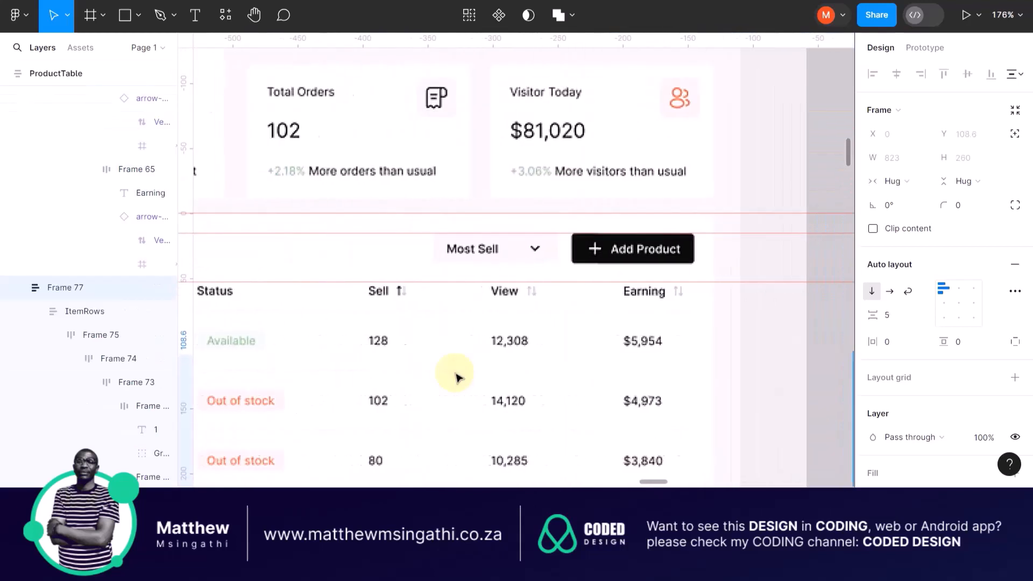
scroll(455, 377, "left", 8)
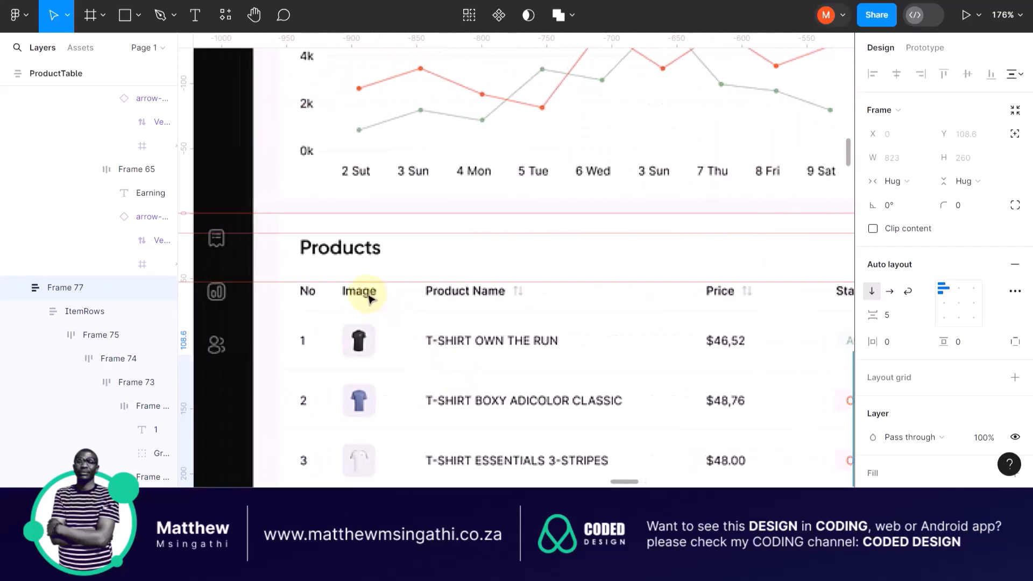
scroll(351, 324, "up", 6)
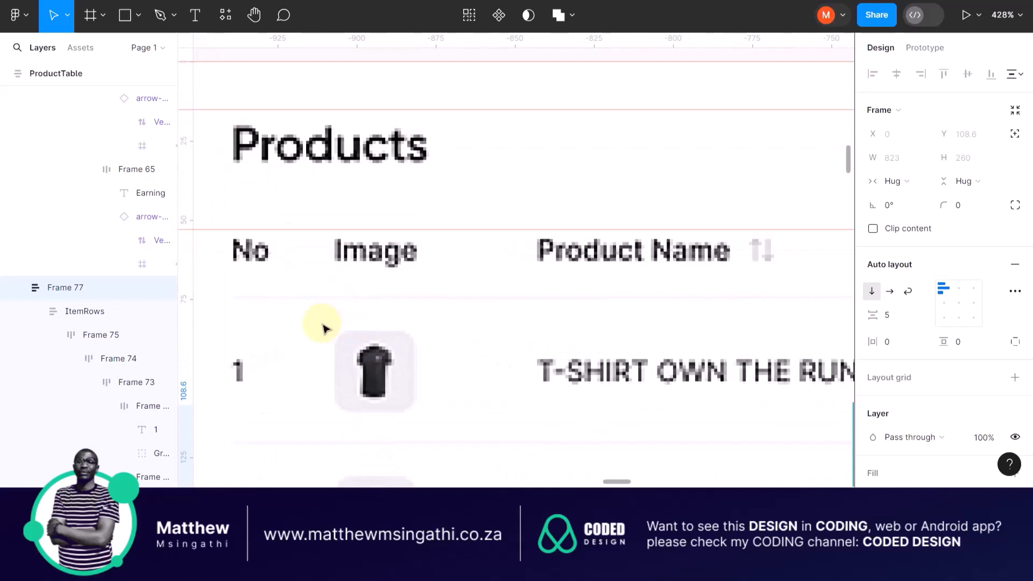
scroll(322, 325, "down", 5)
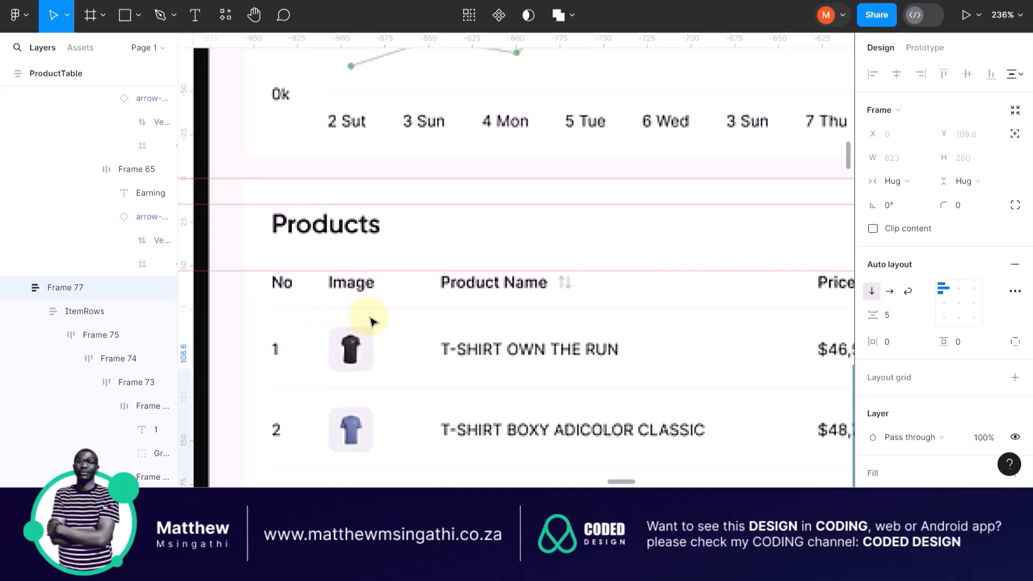
scroll(371, 322, "right", 2)
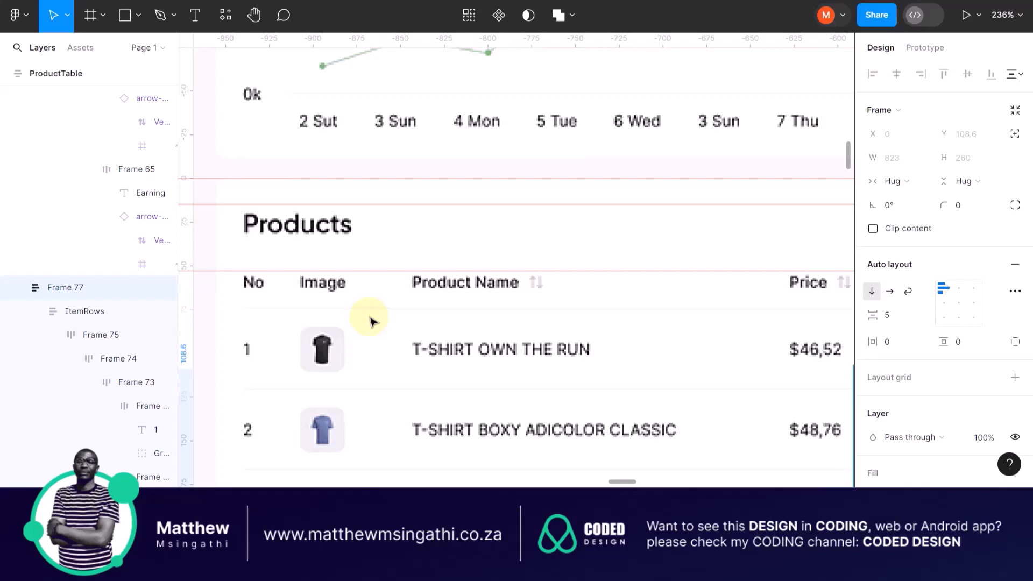
left_click_drag(281, 41, 286, 307)
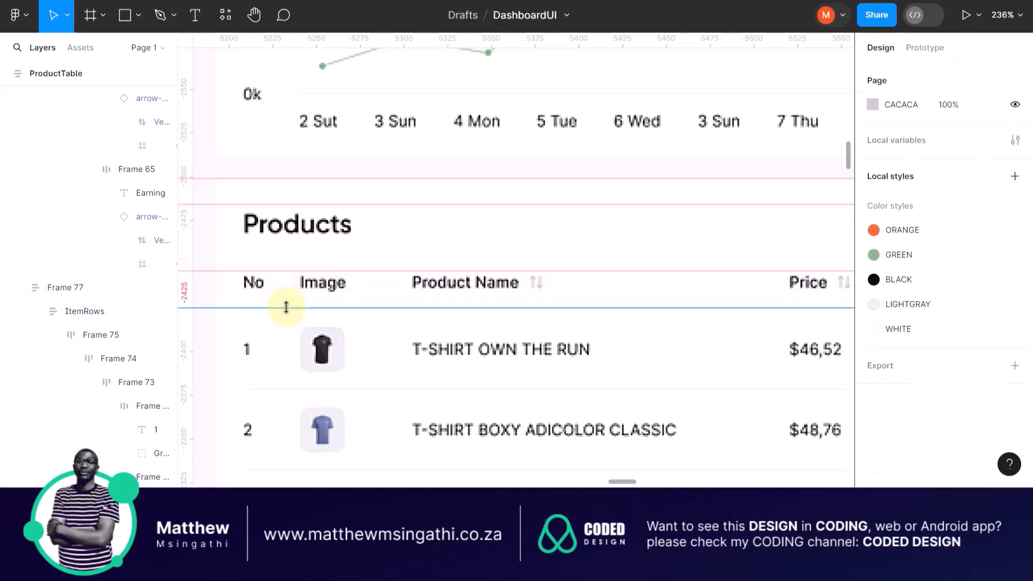
Reduce ProductTable's vertical auto layout gap between the headings row and the item rows to 12, meeting the divider guide
scroll(286, 307, "down", 3)
scroll(285, 307, "down", 10)
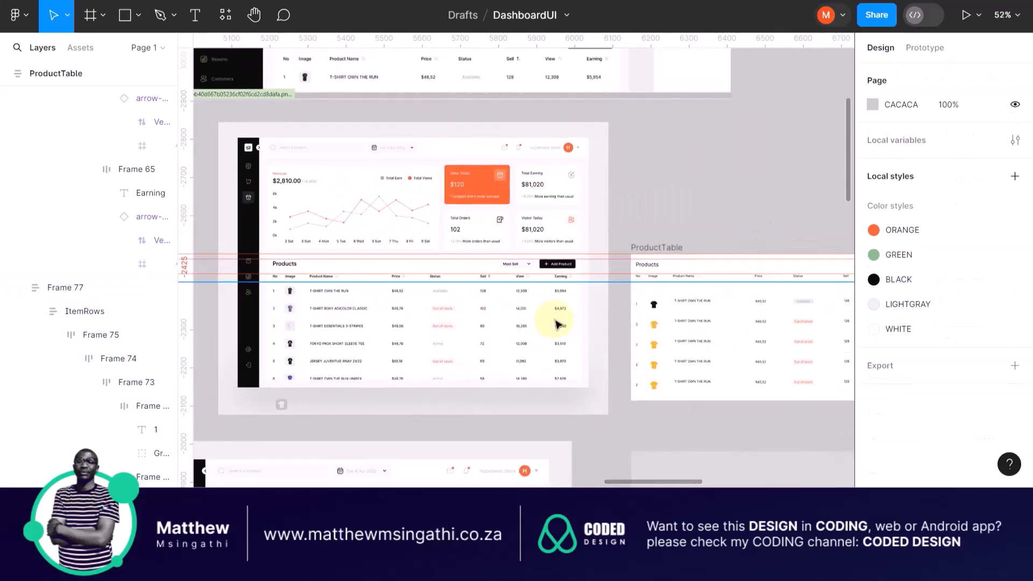
scroll(718, 313, "up", 5)
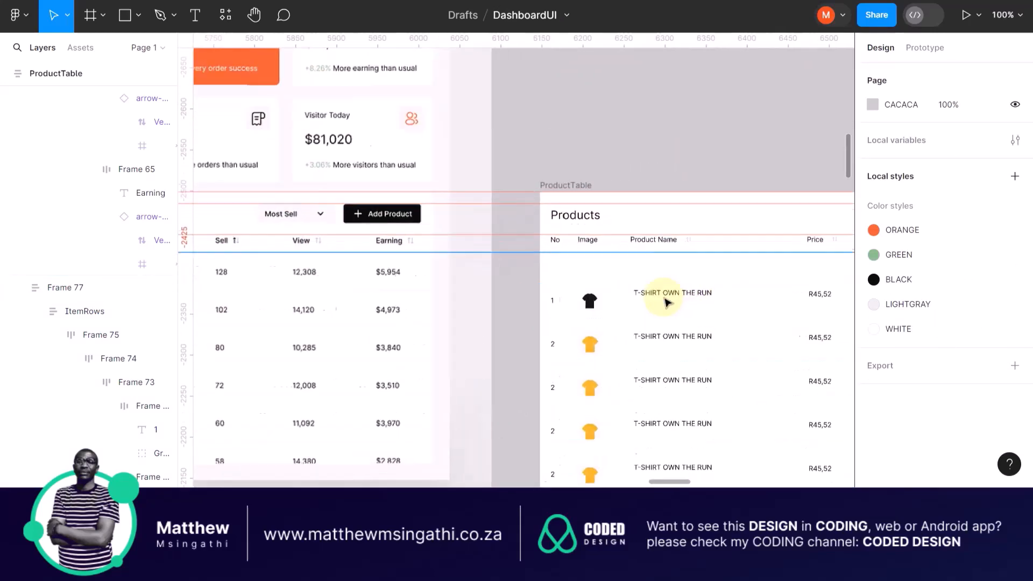
scroll(667, 303, "up", 4)
scroll(664, 298, "right", 5)
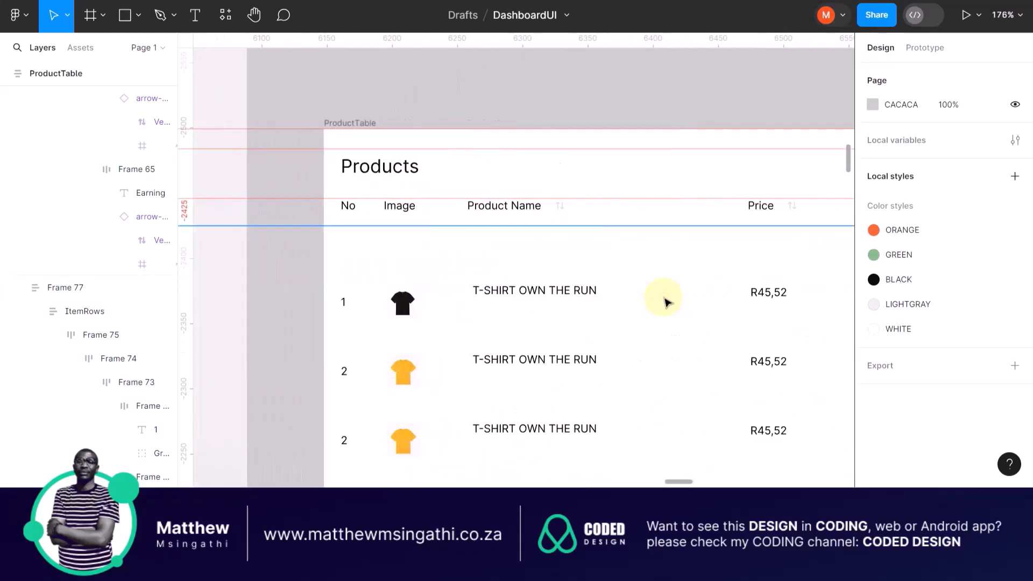
left_click(342, 235)
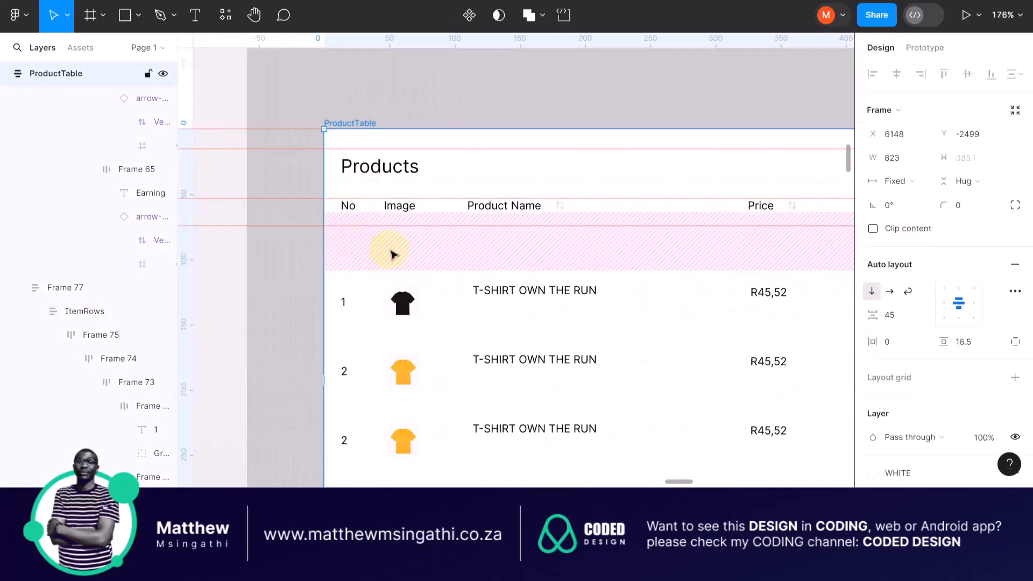
scroll(694, 267, "right", 4)
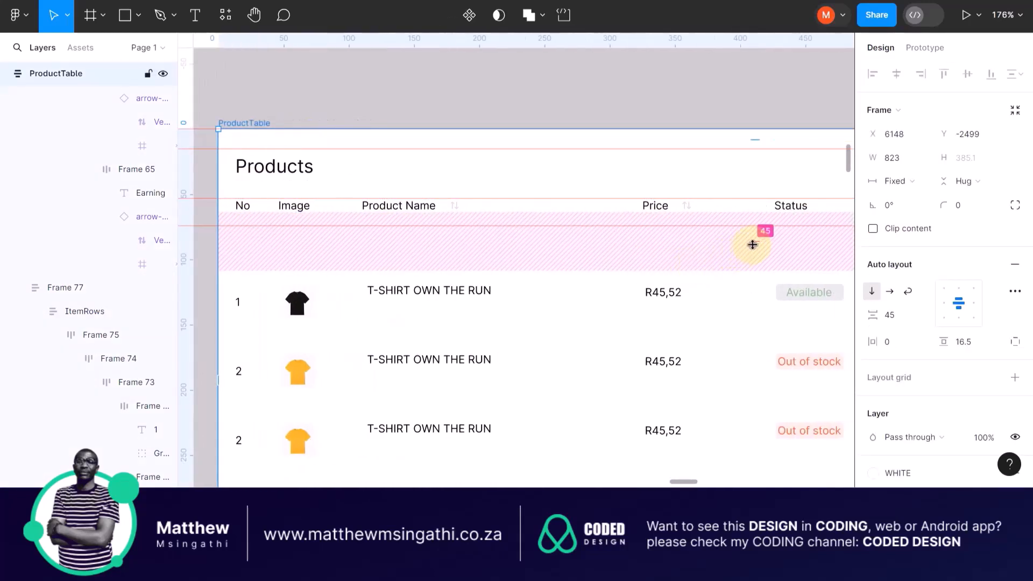
left_click_drag(755, 242, 758, 222)
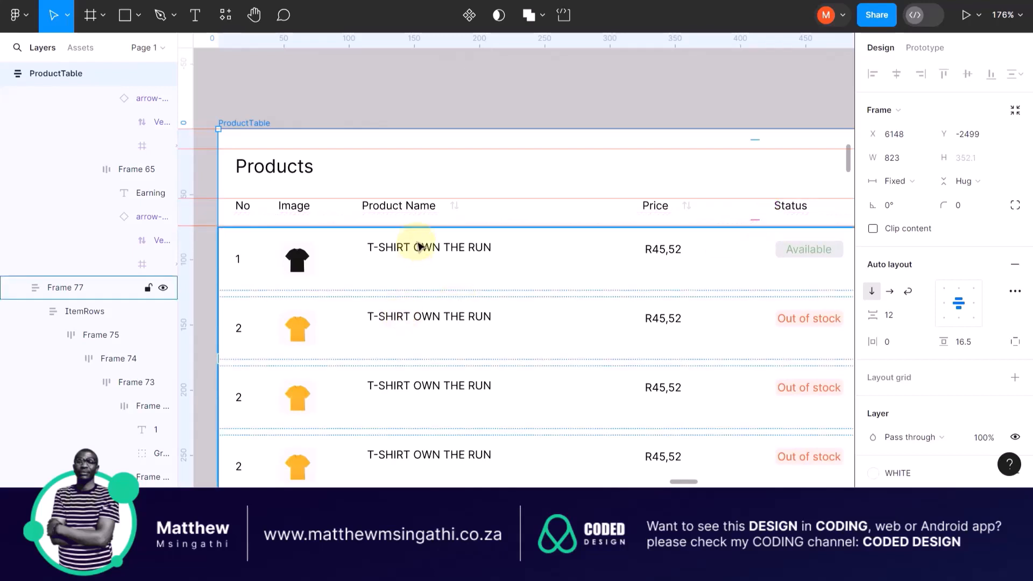
Centre-align the auto layout contents of the first ItemRows frame and of Frame 75 nested directly inside it
double_click(352, 245)
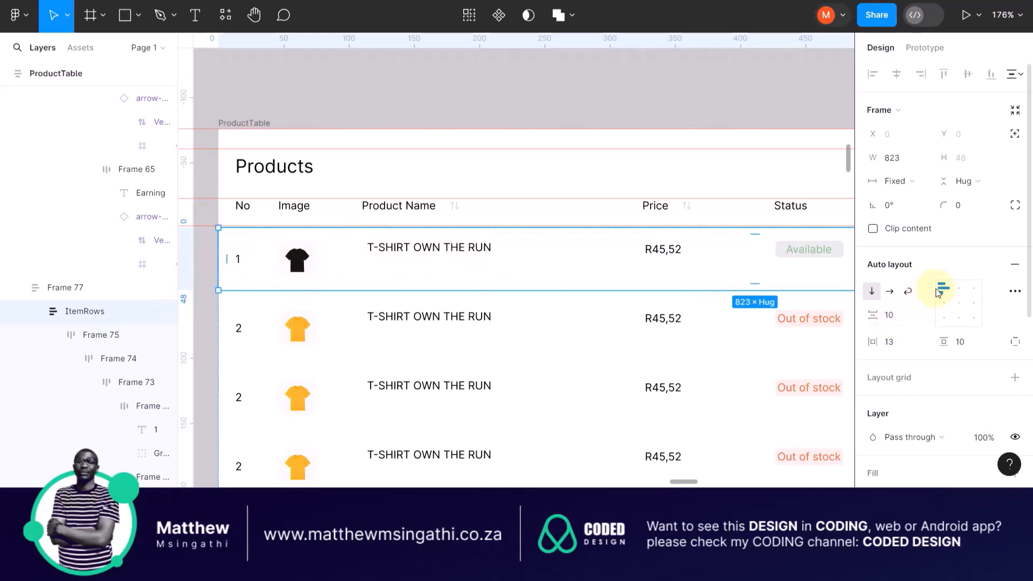
left_click(962, 310)
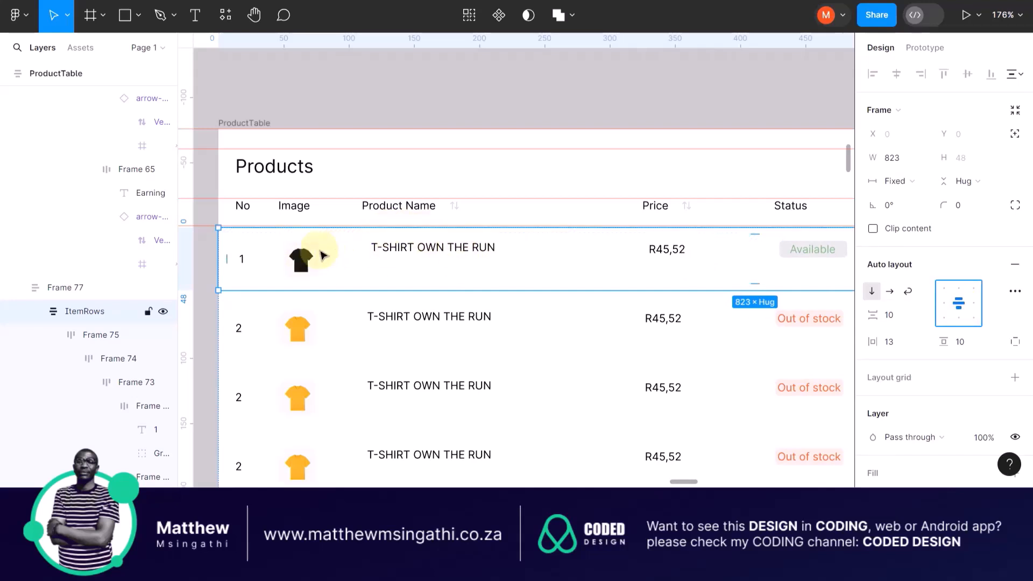
left_click(257, 251)
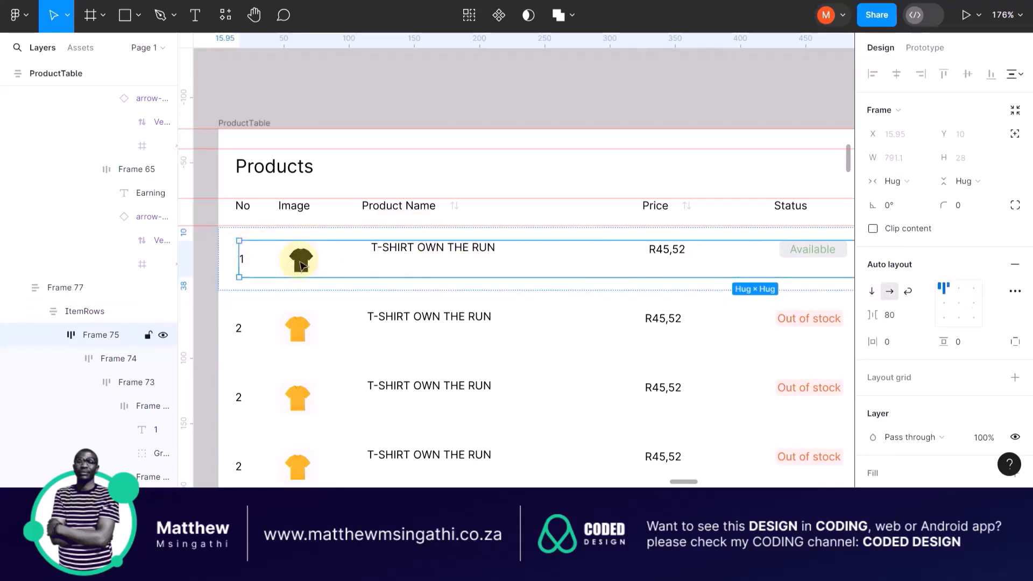
left_click(959, 308)
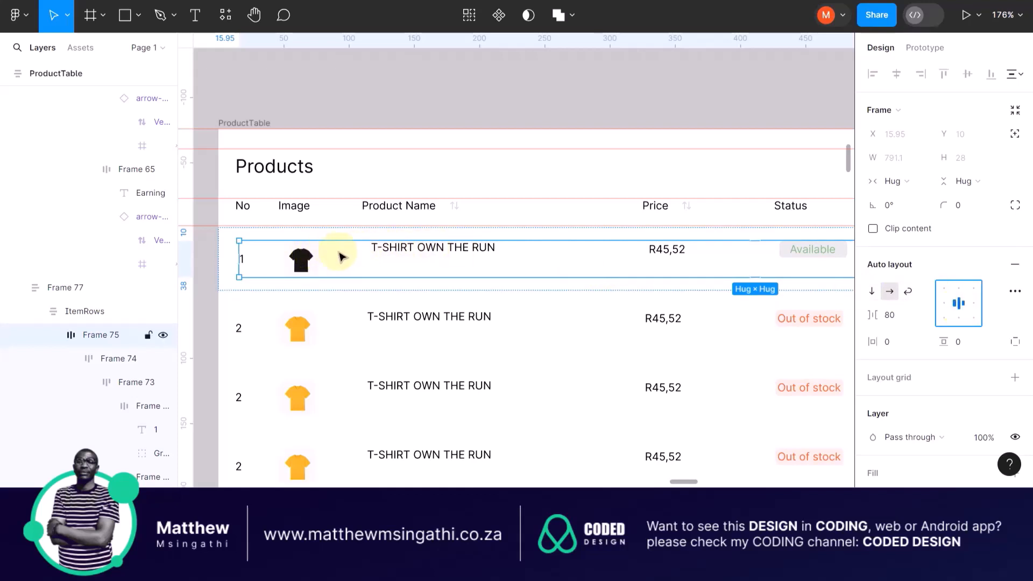
Centre-align the auto layout contents of Frame 74 and Frame 73 within the first item row
double_click(385, 253)
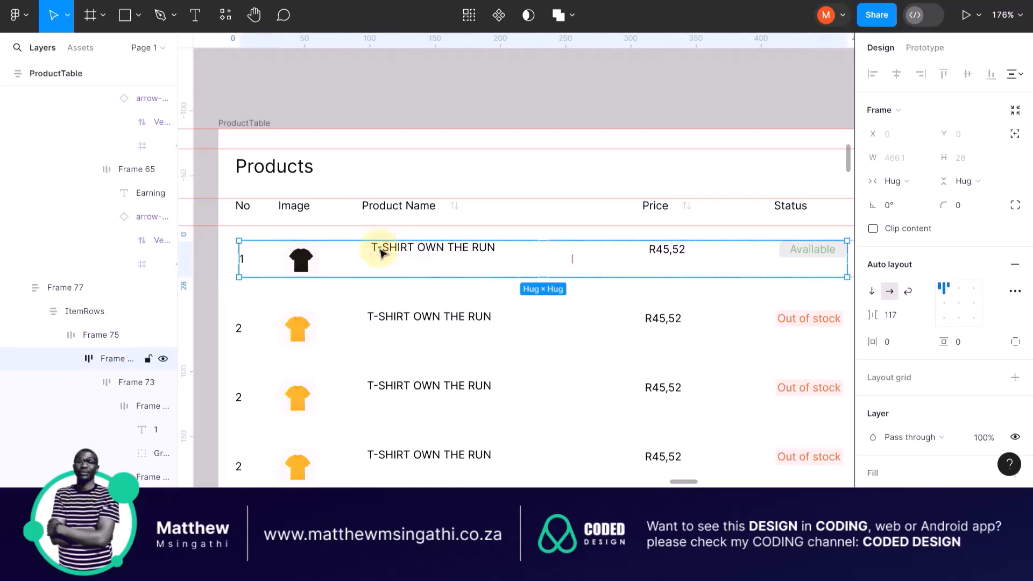
left_click(961, 306)
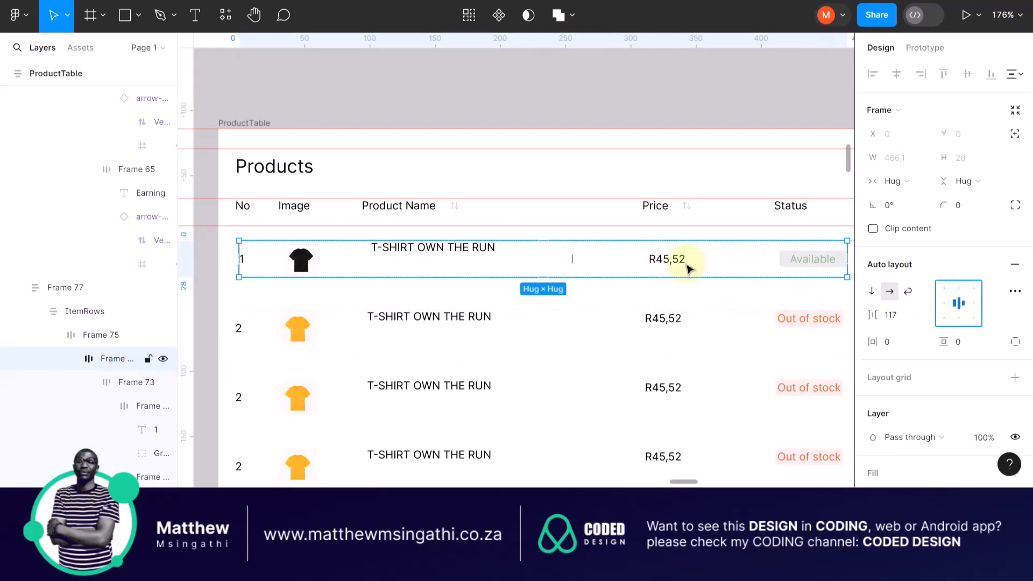
left_click(393, 248)
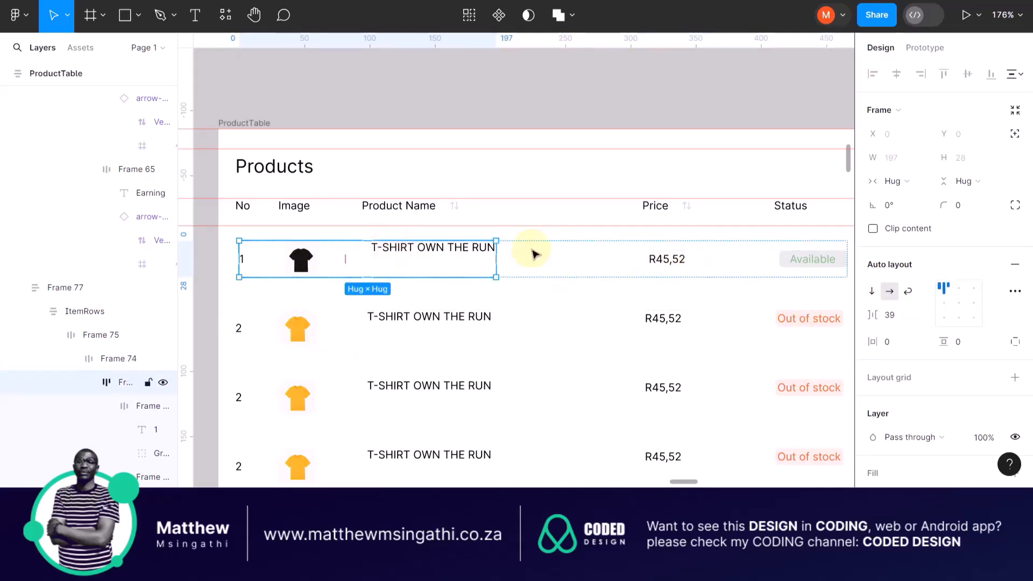
left_click(961, 306)
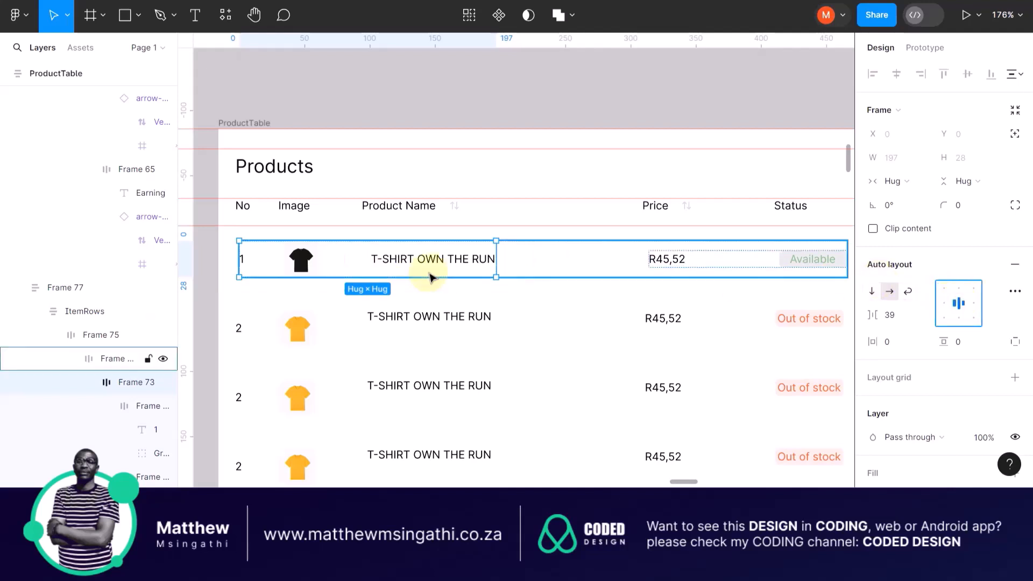
left_click(503, 100)
Compare ProductTable's first item row with the rows of the reference dashboard's products table, checking alignment and spacing
left_click(267, 238)
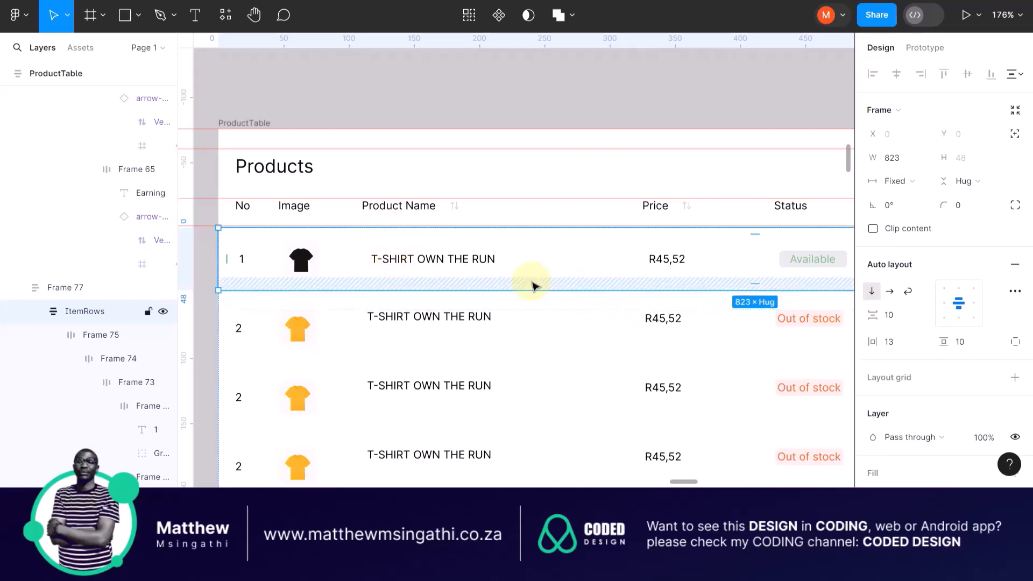
scroll(533, 284, "down", 6)
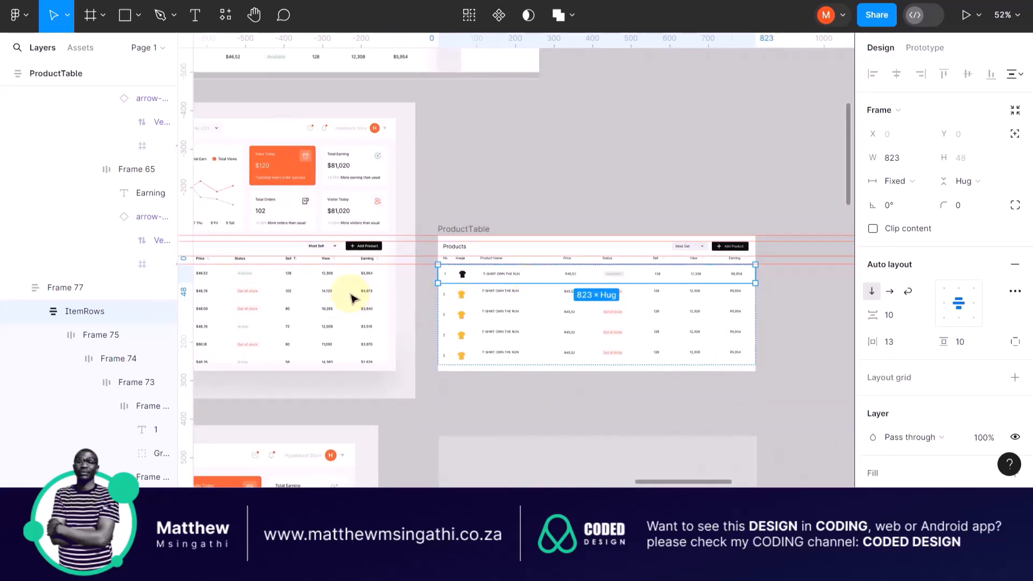
scroll(351, 299, "left", 5)
scroll(392, 282, "up", 8)
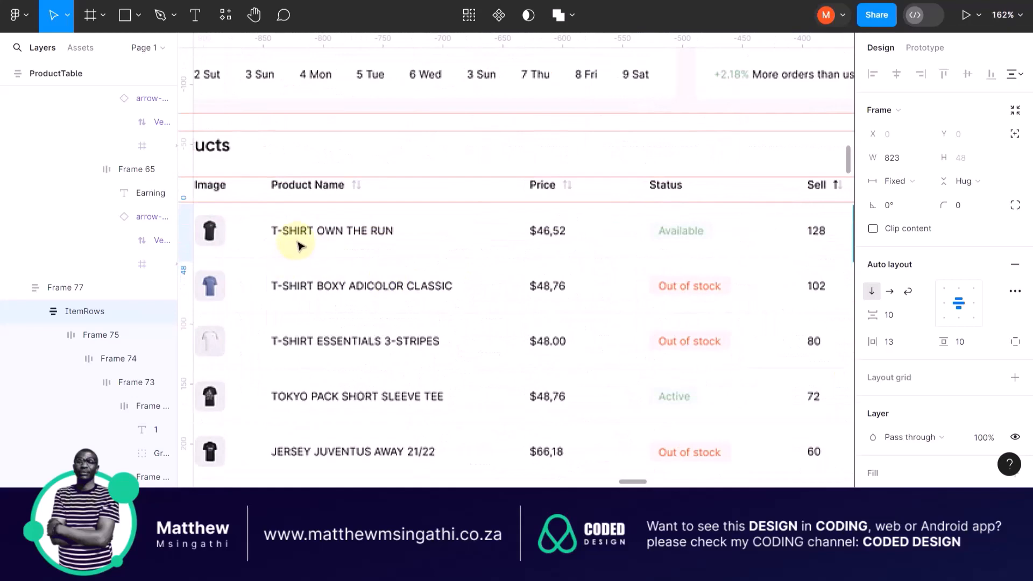
scroll(304, 273, "down", 8)
scroll(618, 300, "right", 4)
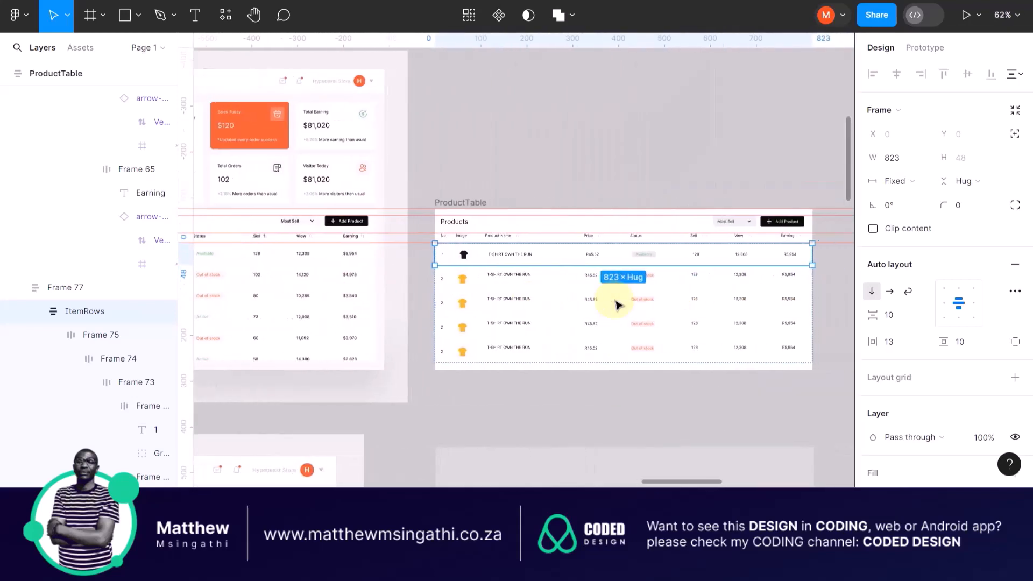
scroll(561, 256, "up", 8)
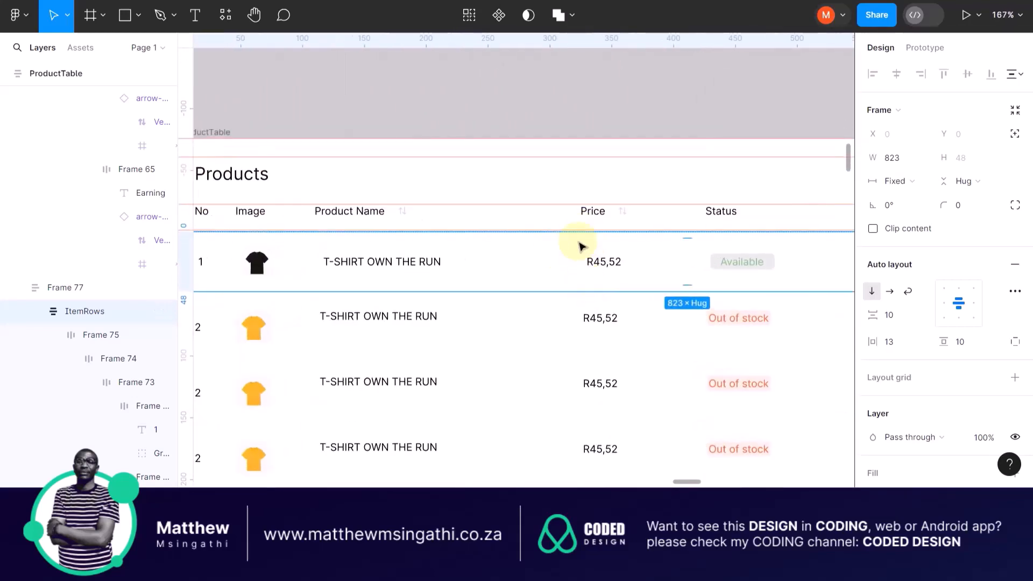
scroll(515, 284, "down", 6)
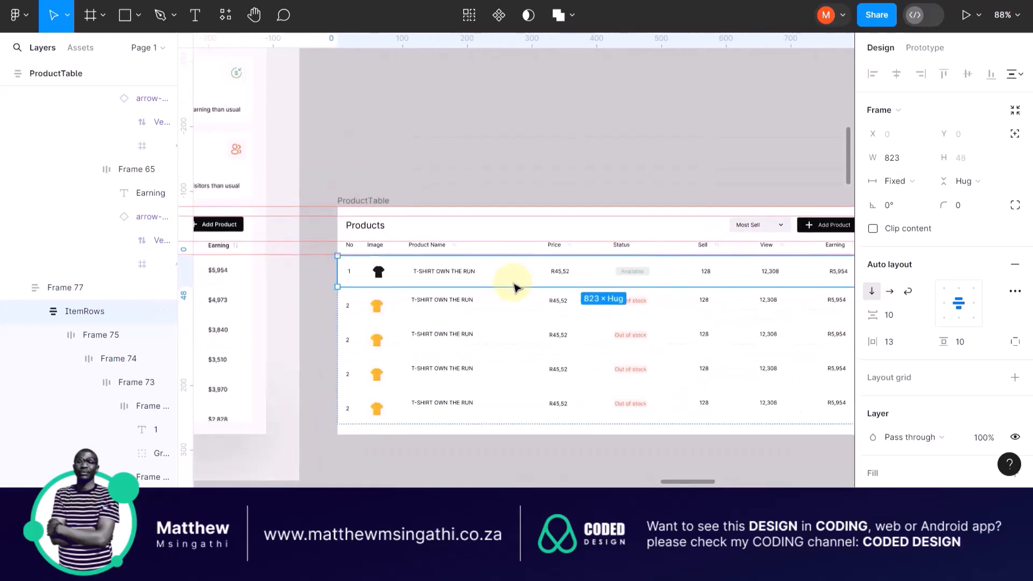
left_click(491, 130)
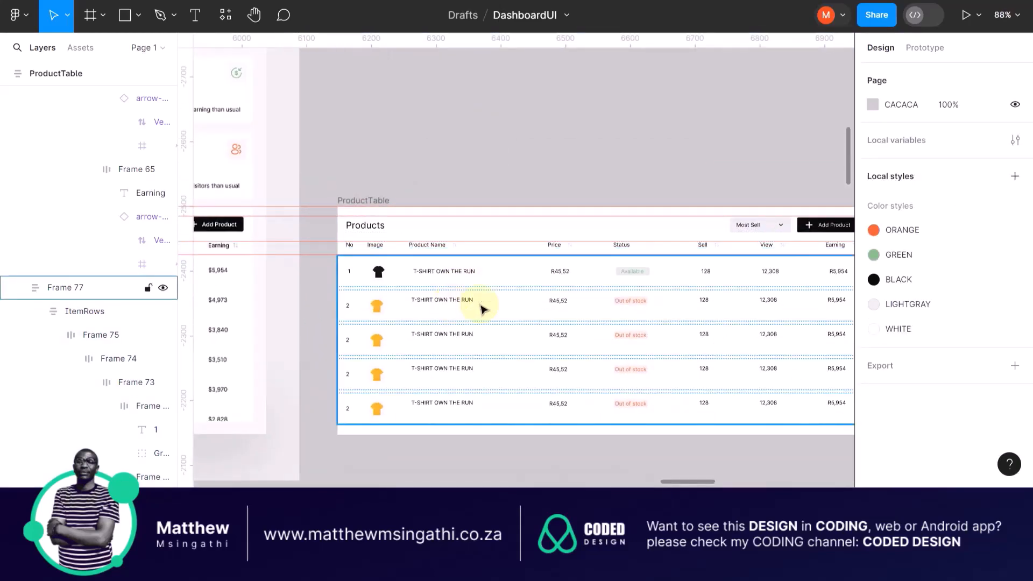
scroll(564, 301, "up", 5)
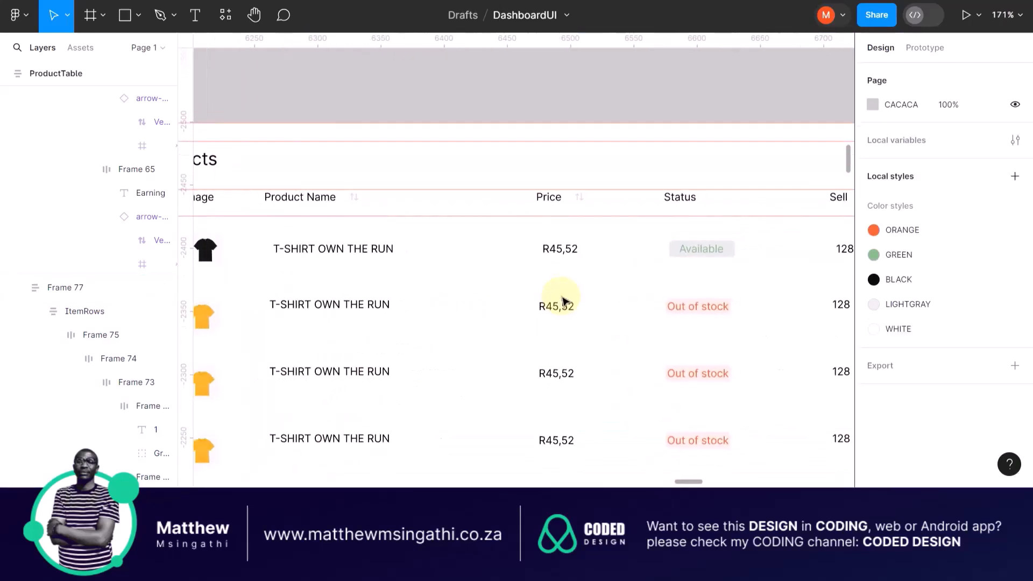
scroll(564, 301, "down", 5)
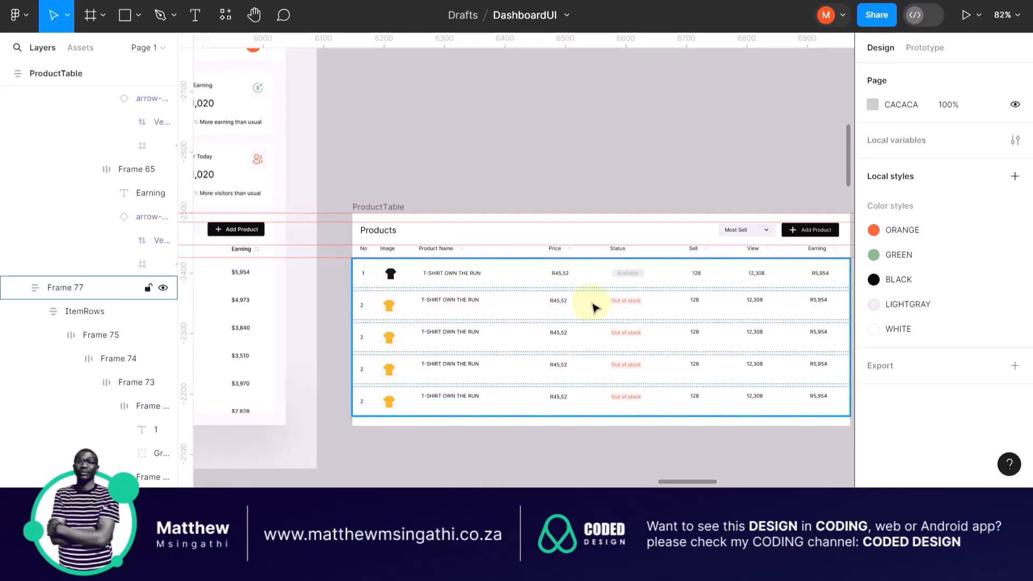
Copy the Out of stock badge frame from the second item row and place the copy on the canvas above ProductTable
scroll(657, 302, "up", 5)
scroll(656, 302, "up", 1)
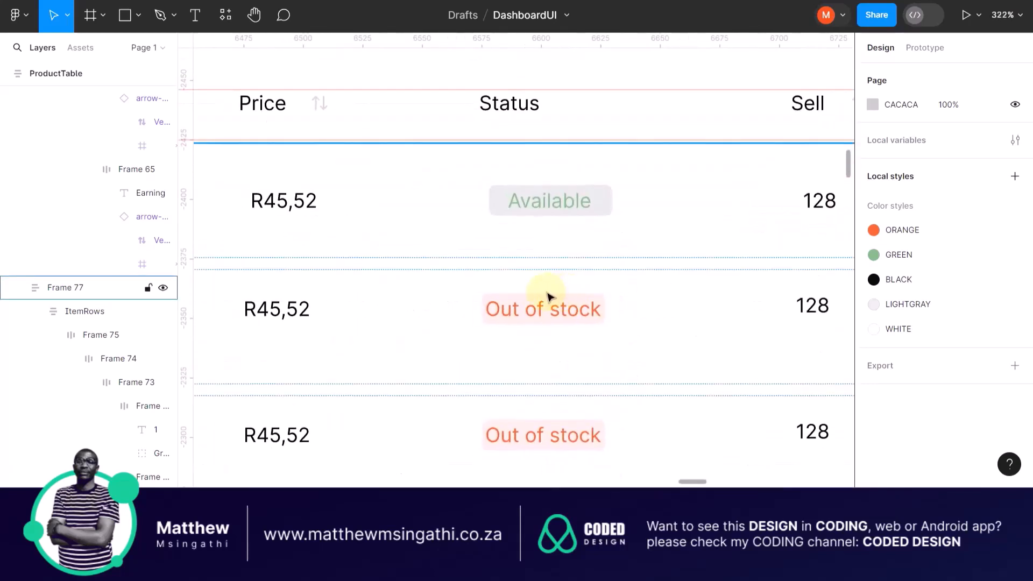
double_click(536, 303)
double_click(536, 306)
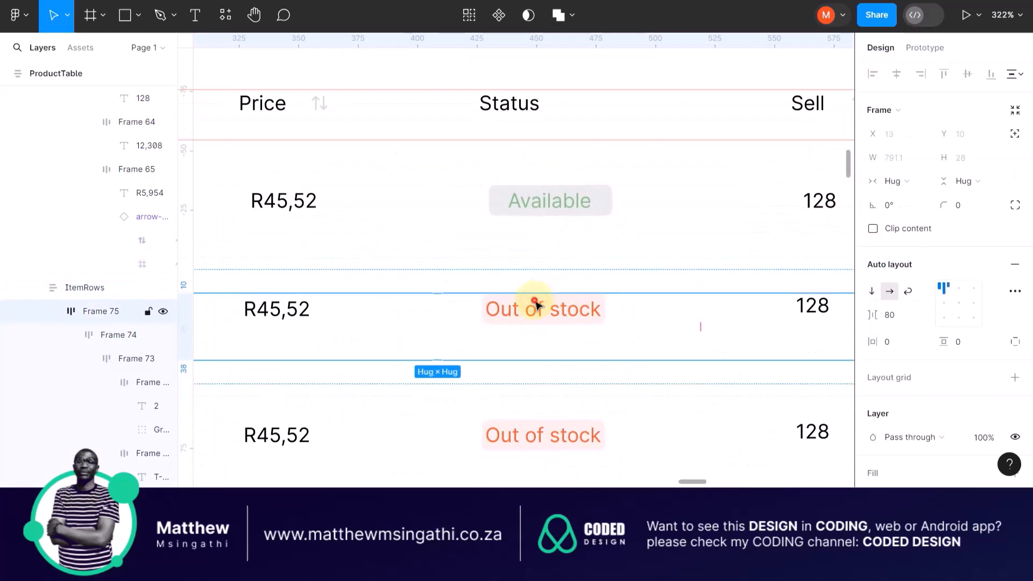
double_click(536, 306)
double_click(537, 306)
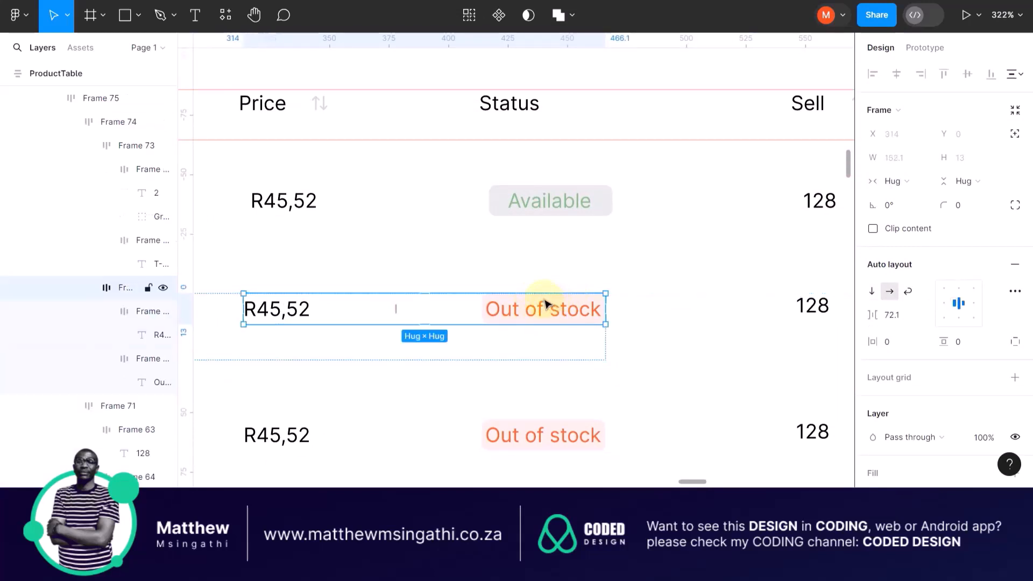
double_click(547, 303)
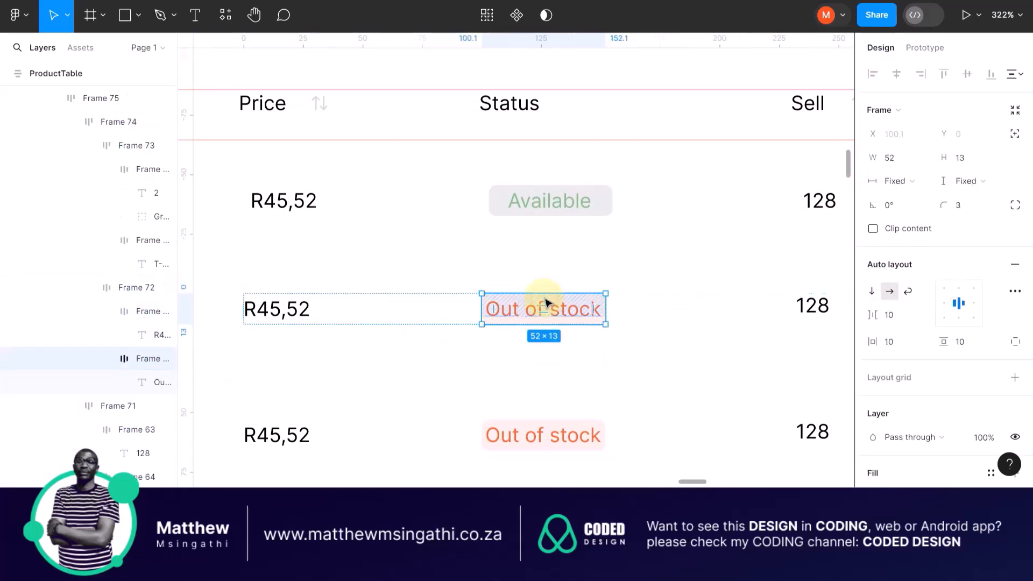
scroll(540, 322, "down", 10)
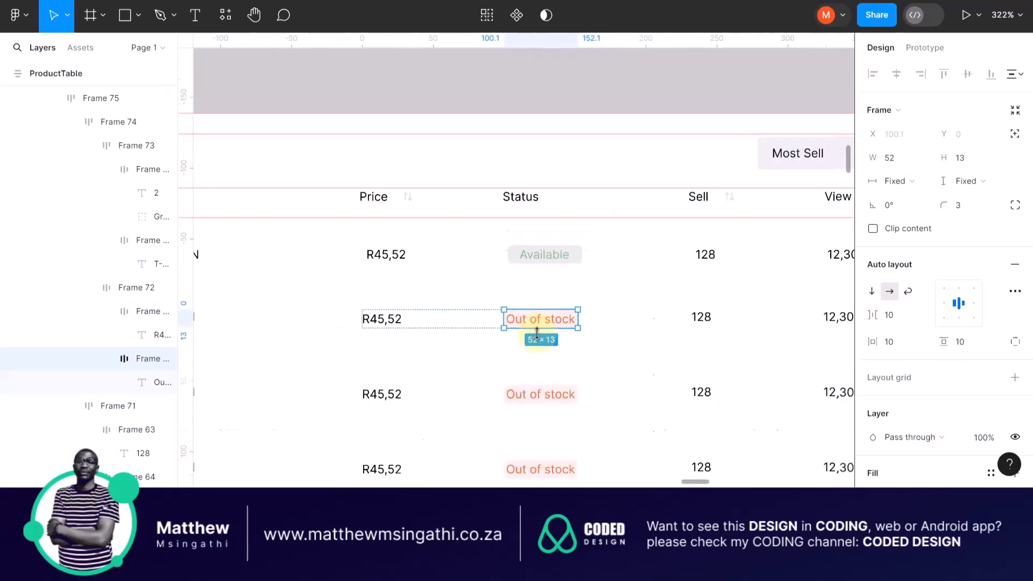
left_click(526, 430)
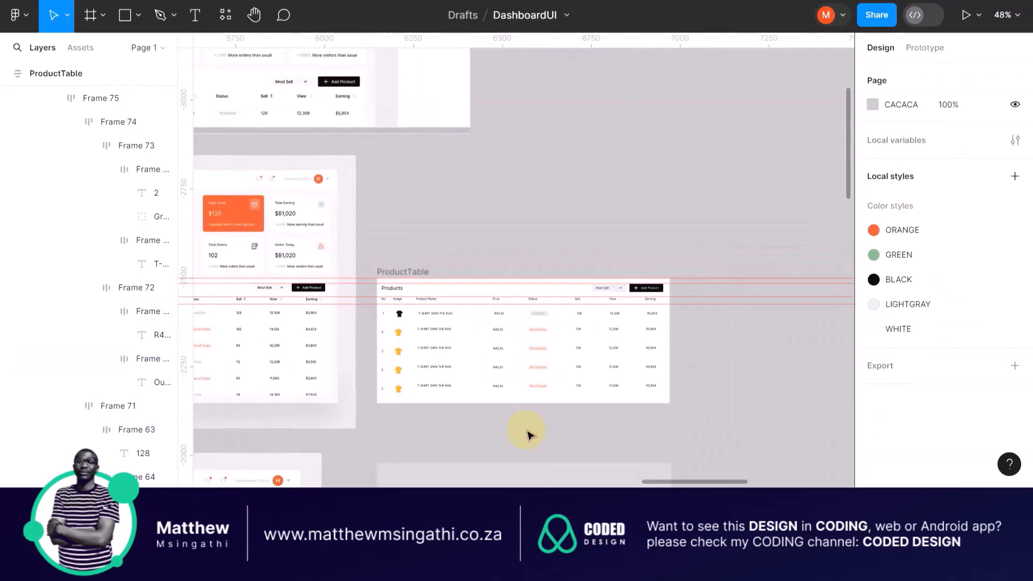
key("ctrl+v")
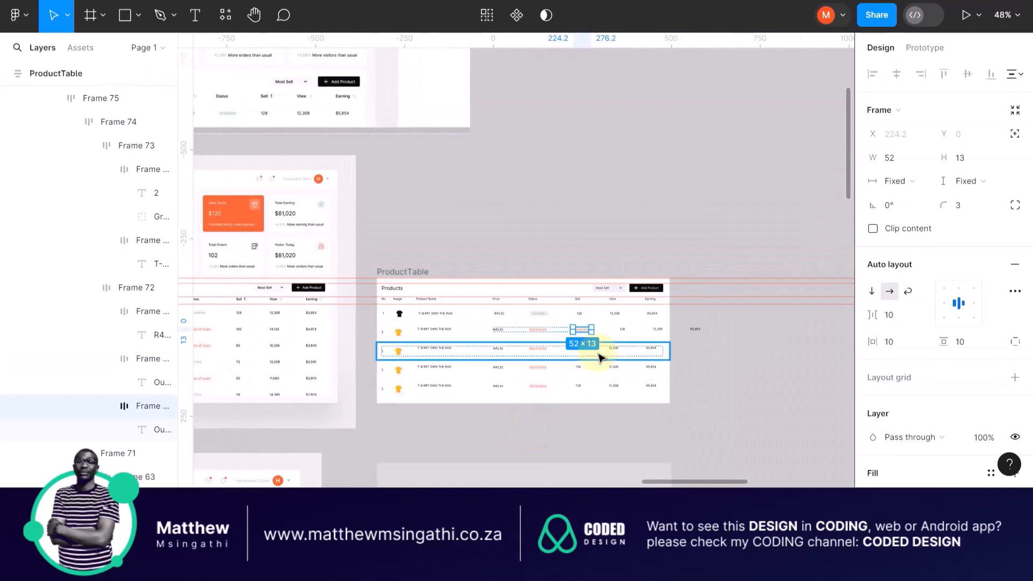
scroll(600, 355, "up", 5)
left_click(564, 313)
left_click_drag(564, 313, 487, 197)
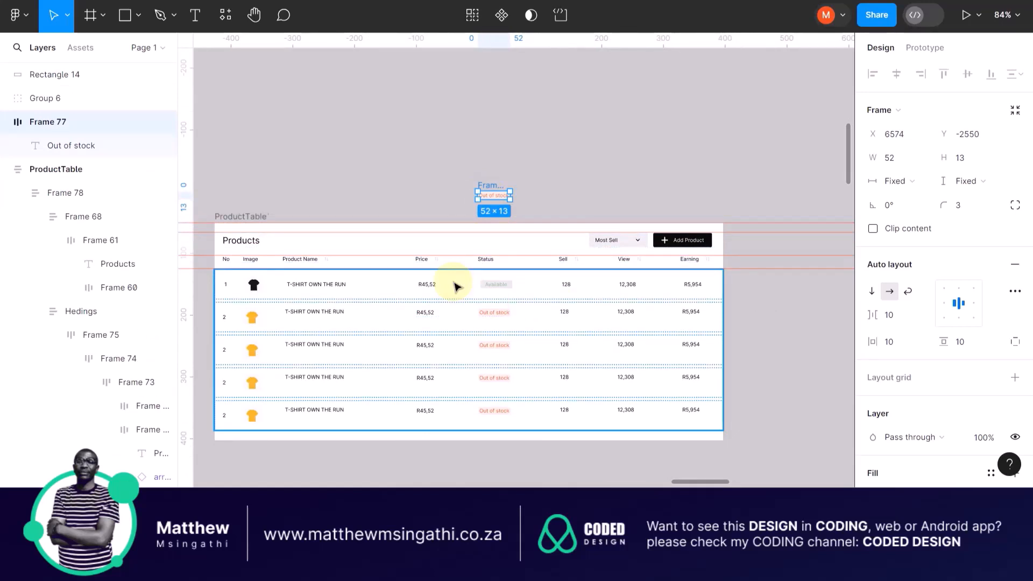
scroll(457, 285, "left", 5)
scroll(456, 286, "down", 5)
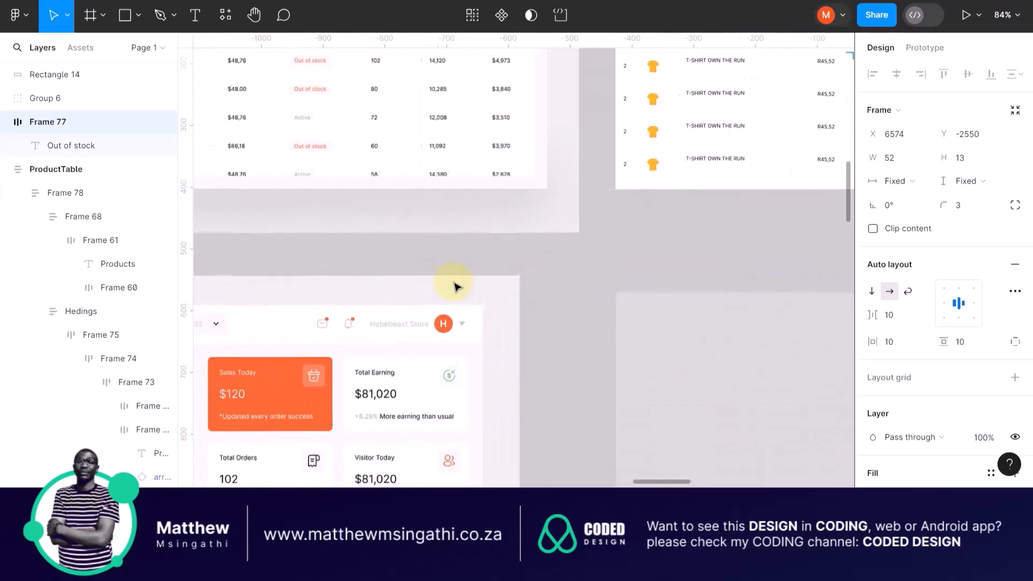
scroll(456, 285, "left", 8)
scroll(456, 285, "right", 10)
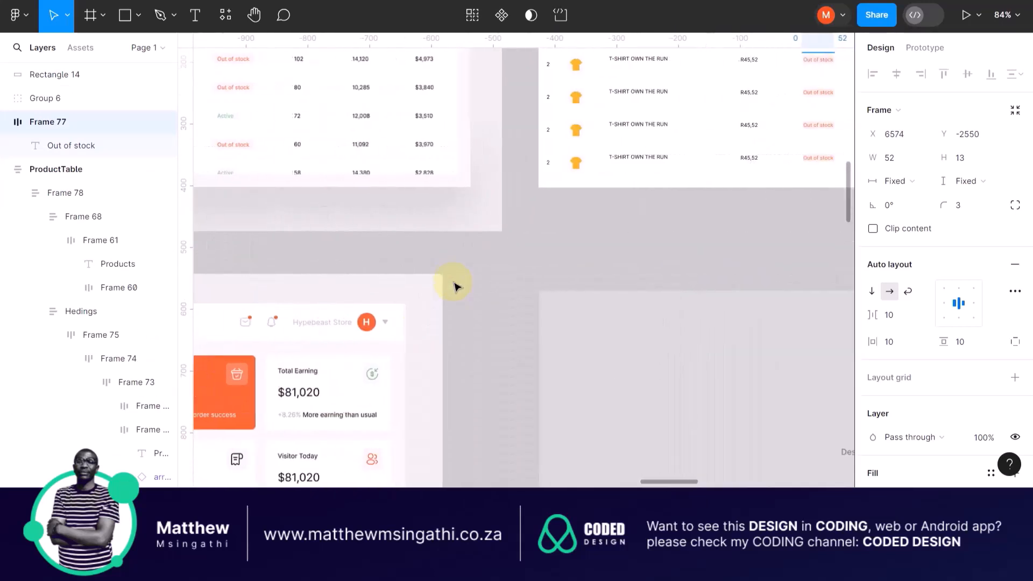
scroll(457, 286, "up", 5)
scroll(457, 286, "right", 7)
Move the yellow T-shirt image group out of the second item row onto the canvas above ProductTable, beside the Out of stock badge
left_click(375, 206)
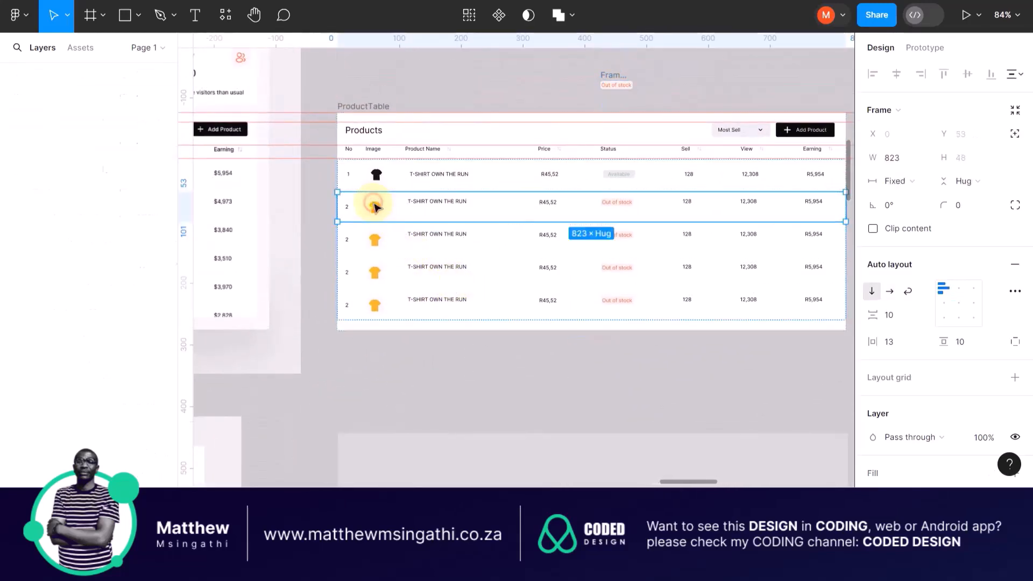
double_click(375, 206)
double_click(375, 206)
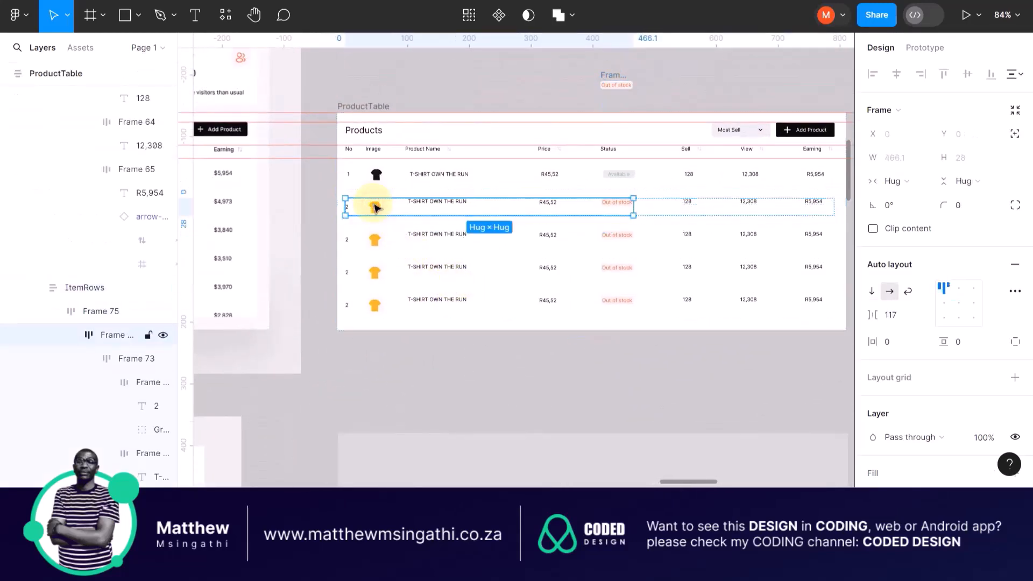
double_click(375, 206)
double_click(375, 206)
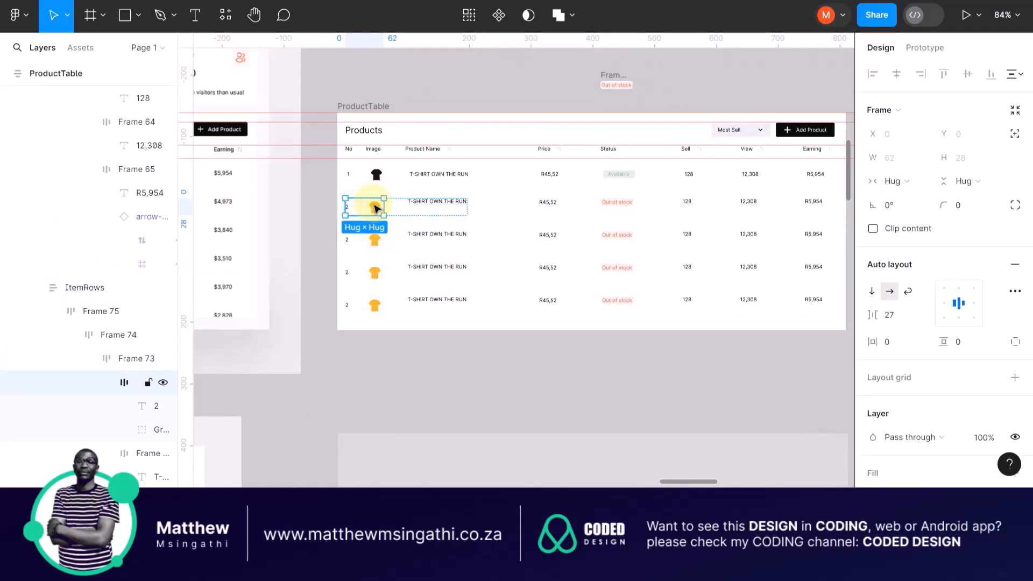
double_click(376, 206)
double_click(375, 206)
left_click(401, 202)
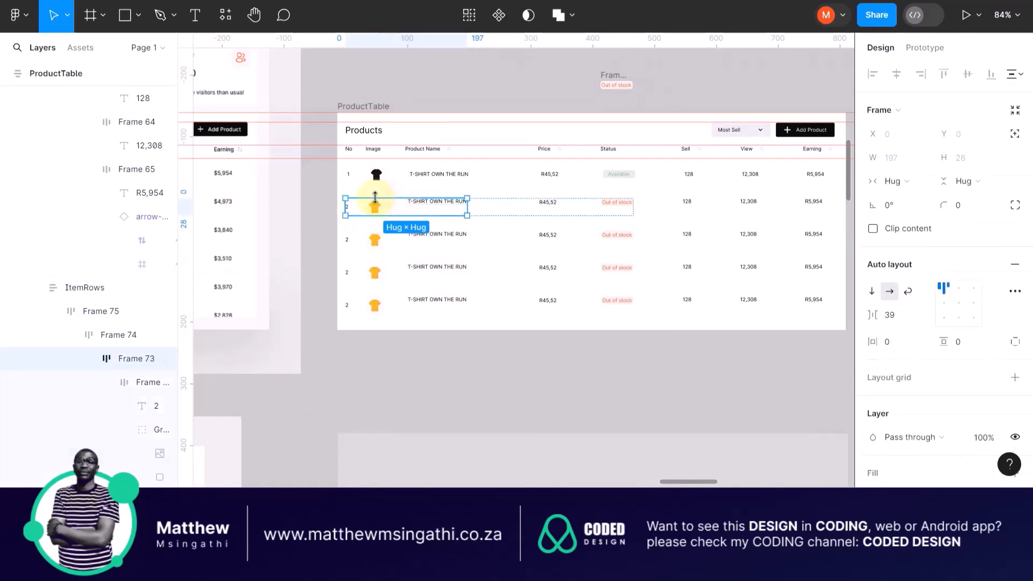
scroll(375, 197, "up", 5)
double_click(378, 213)
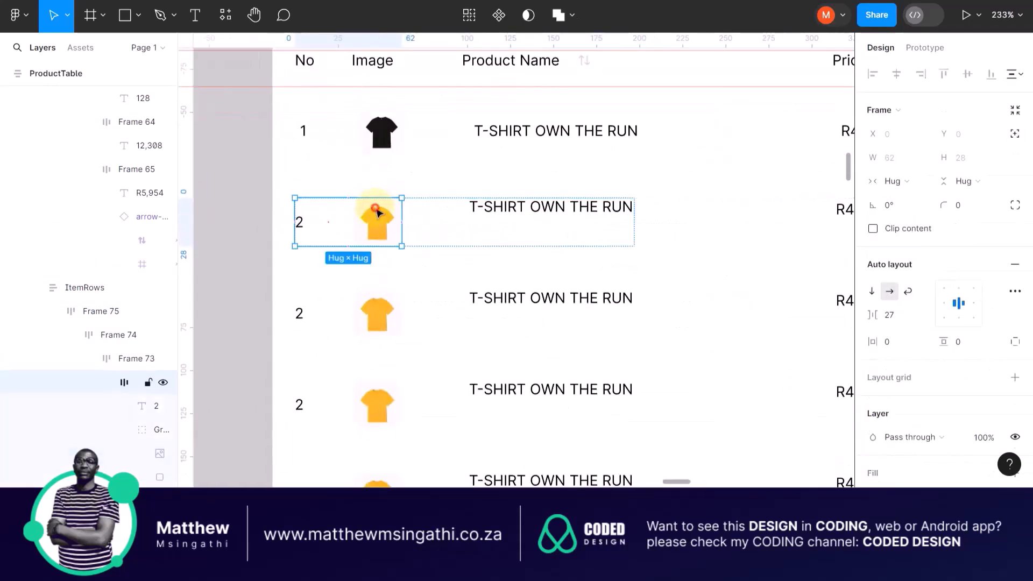
double_click(378, 214)
scroll(378, 215, "down", 5)
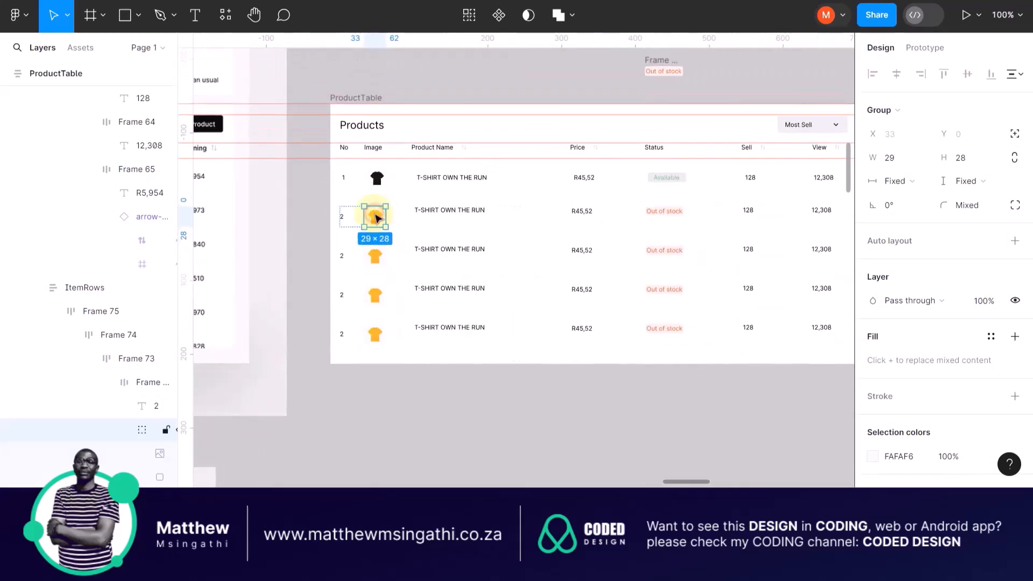
left_click_drag(376, 218, 595, 81)
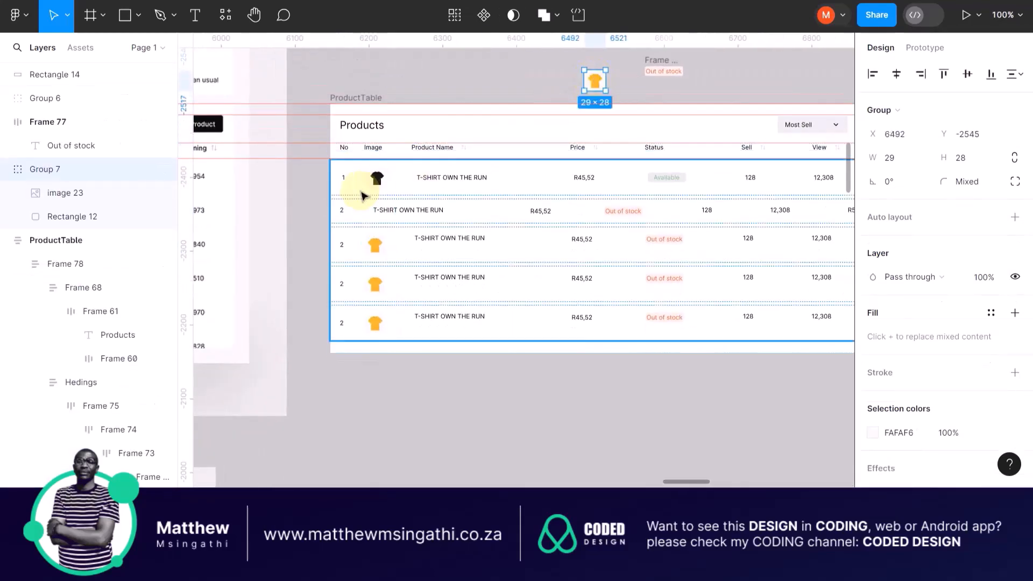
Delete the four ItemRows frames below the first item row in ProductTable, leaving only the black T-shirt row
left_click(363, 210)
left_click(375, 248)
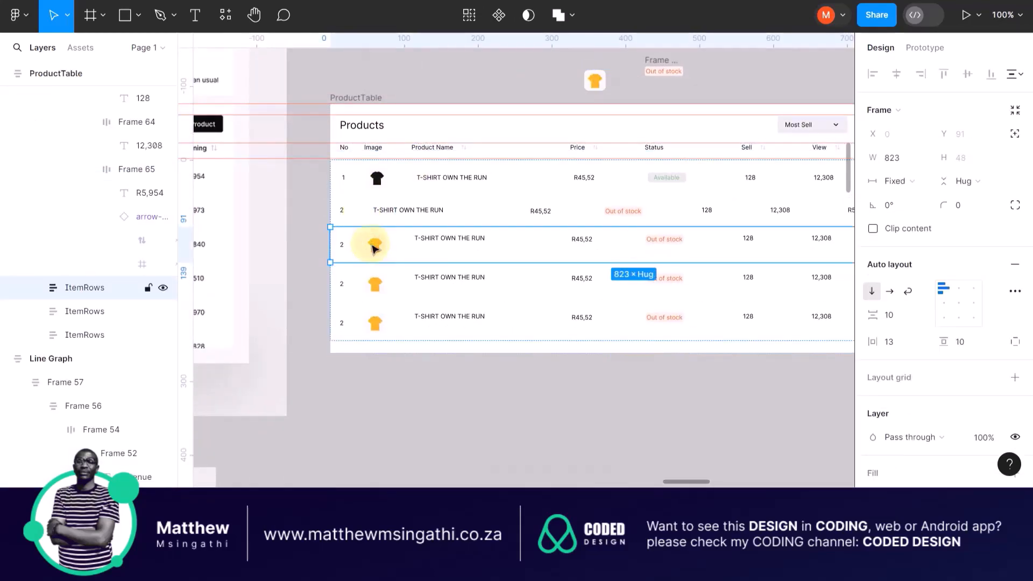
key("Delete")
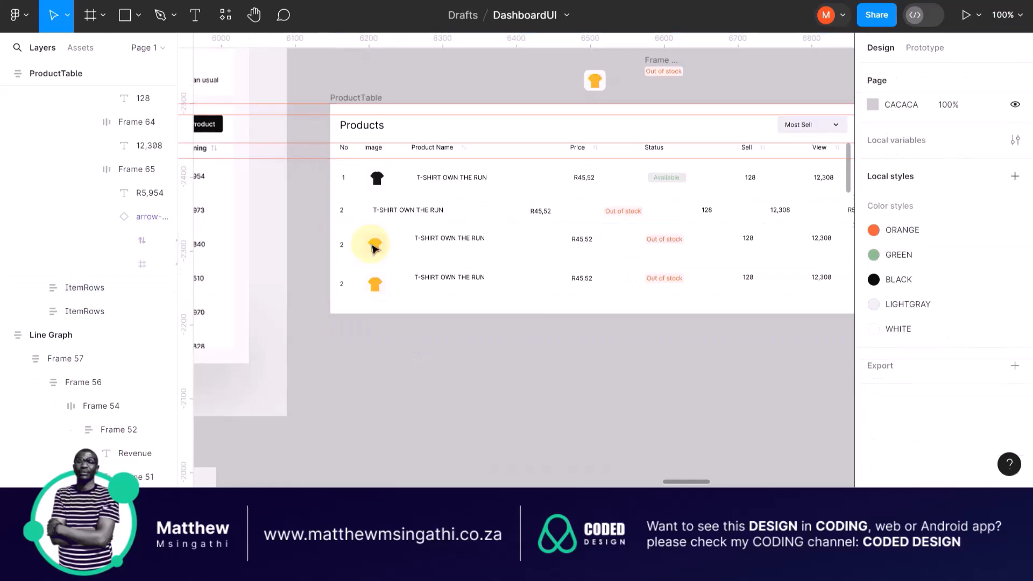
left_click(375, 249)
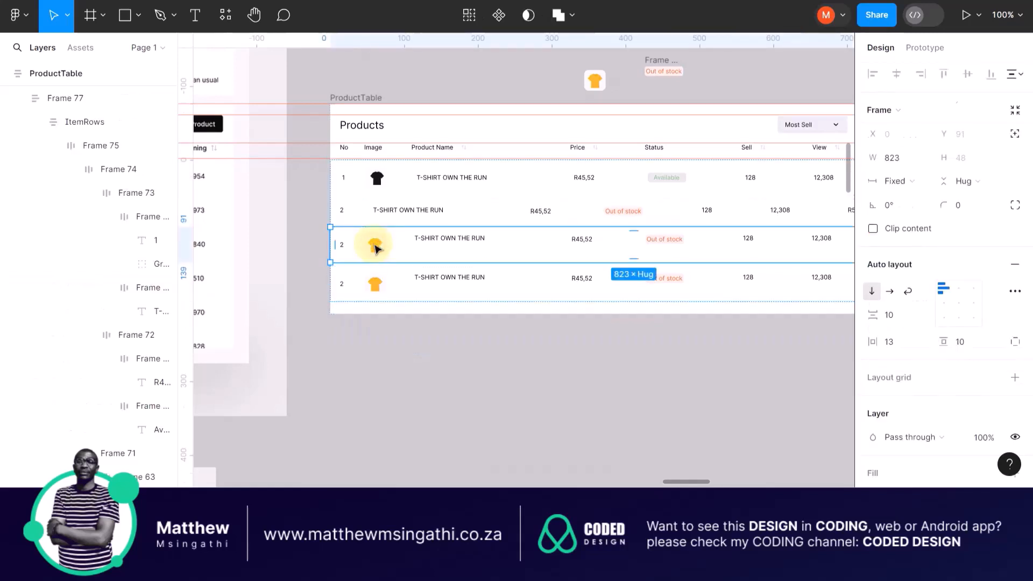
key("Delete")
left_click(375, 248)
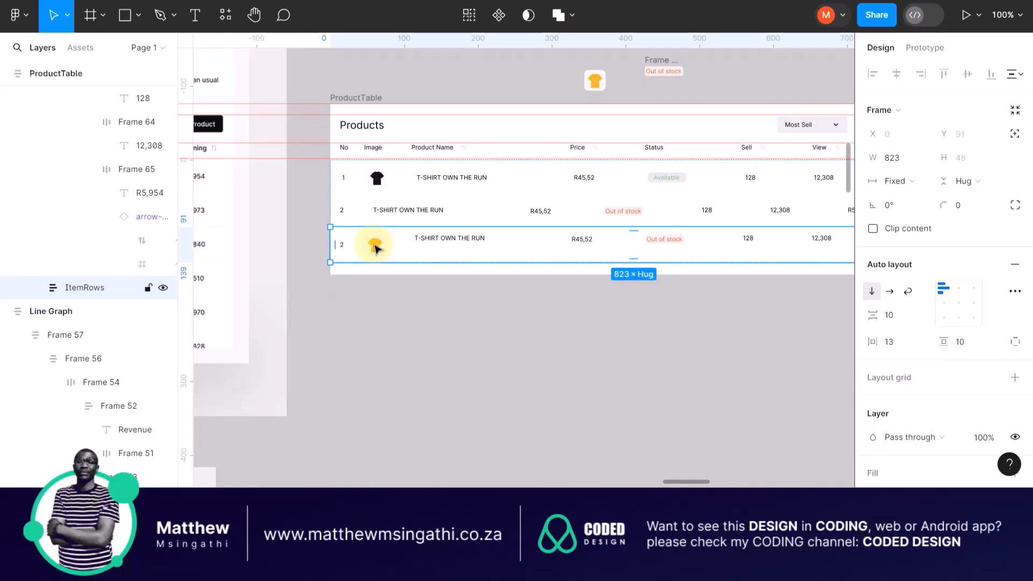
key("Delete")
left_click(383, 205)
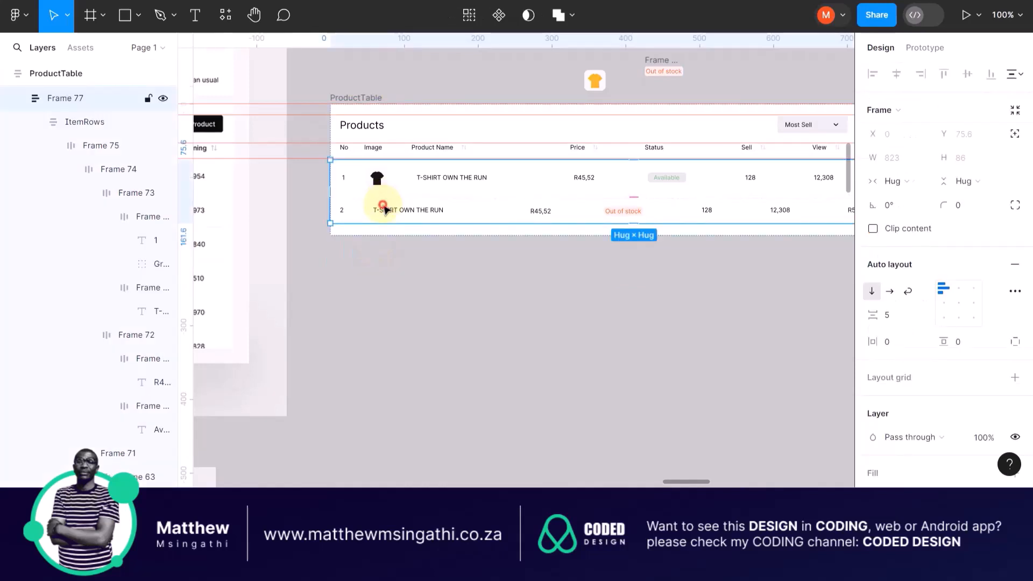
left_click(385, 210)
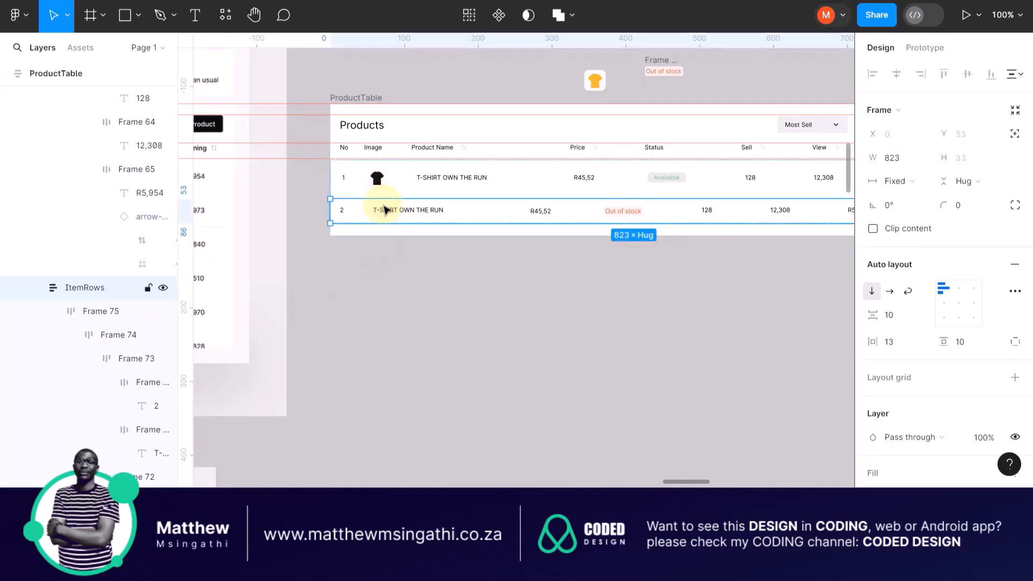
key("Delete")
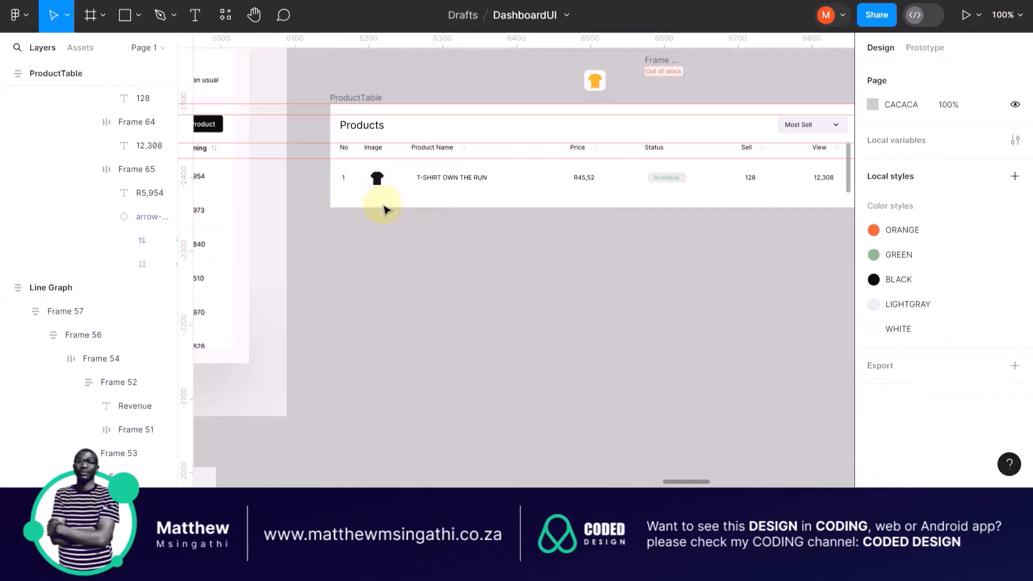
Compare ProductTable's item row with the reference dashboard's product rows, examining the image backgrounds, row spacing and divider lines
key("ctrl+equal")
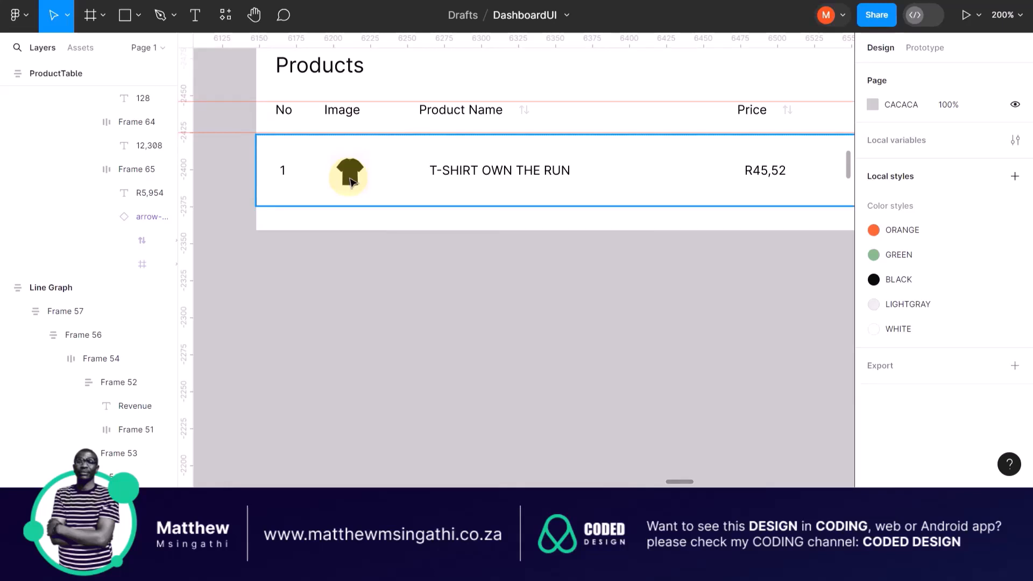
scroll(349, 182, "down", 5)
scroll(350, 181, "left", 4)
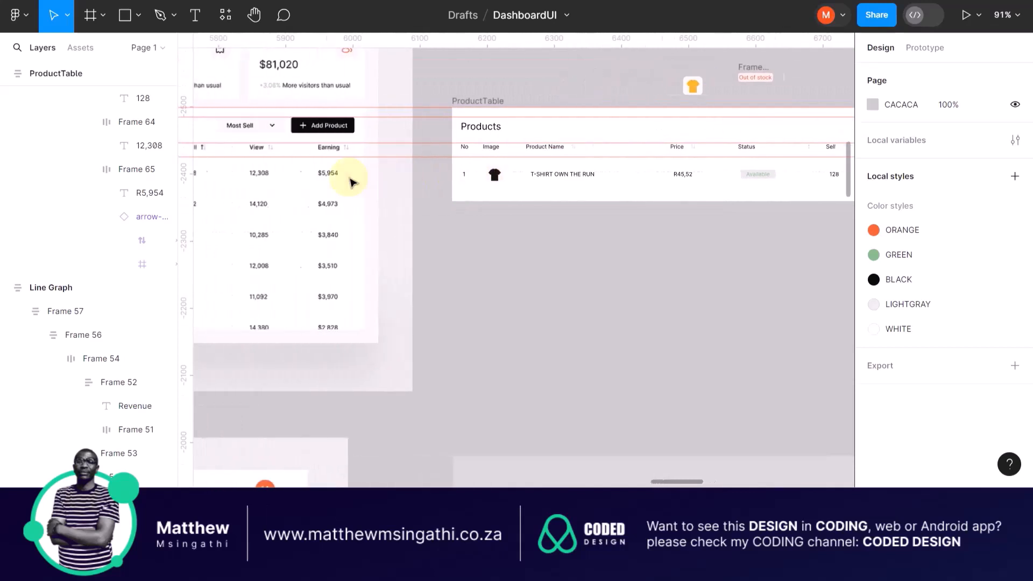
scroll(350, 181, "left", 5)
scroll(349, 182, "right", 6)
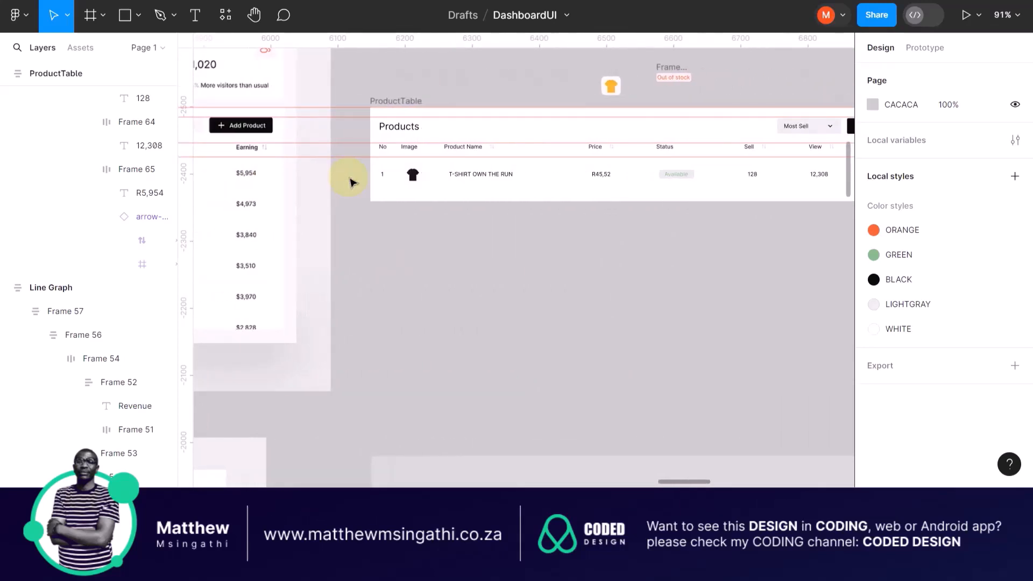
scroll(351, 182, "right", 5)
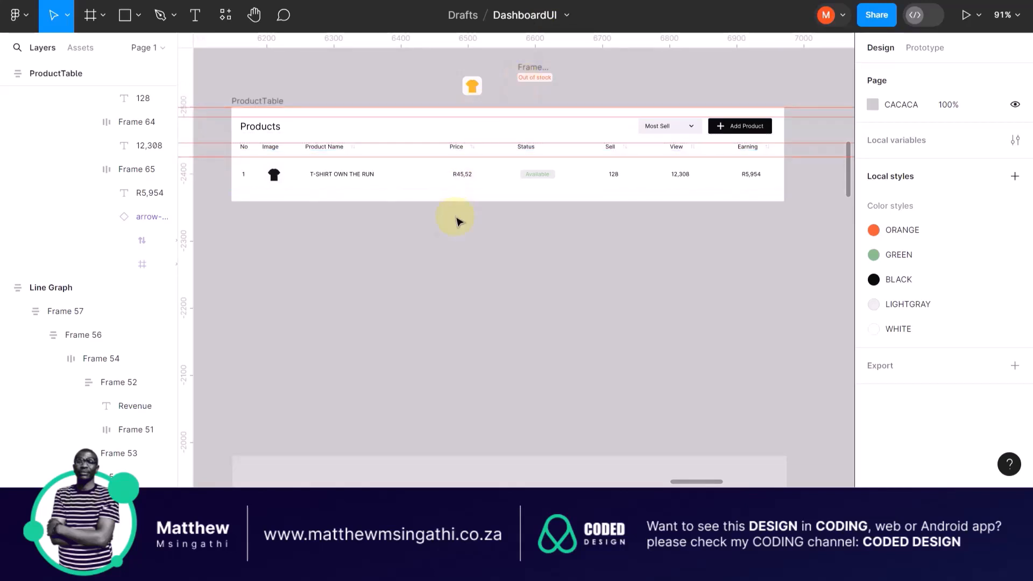
scroll(263, 185, "up", 6)
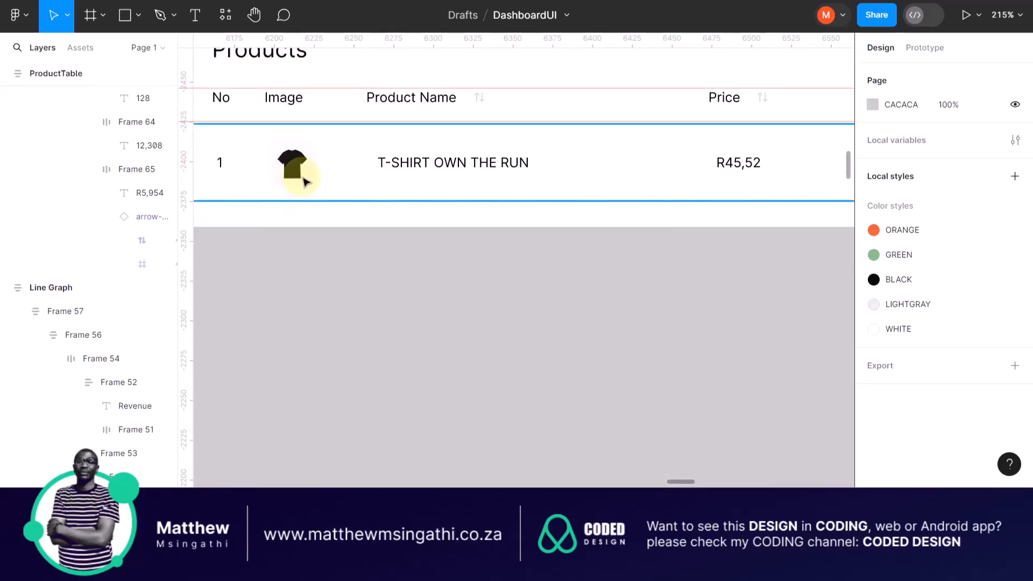
scroll(316, 219, "down", 6)
scroll(317, 221, "left", 5)
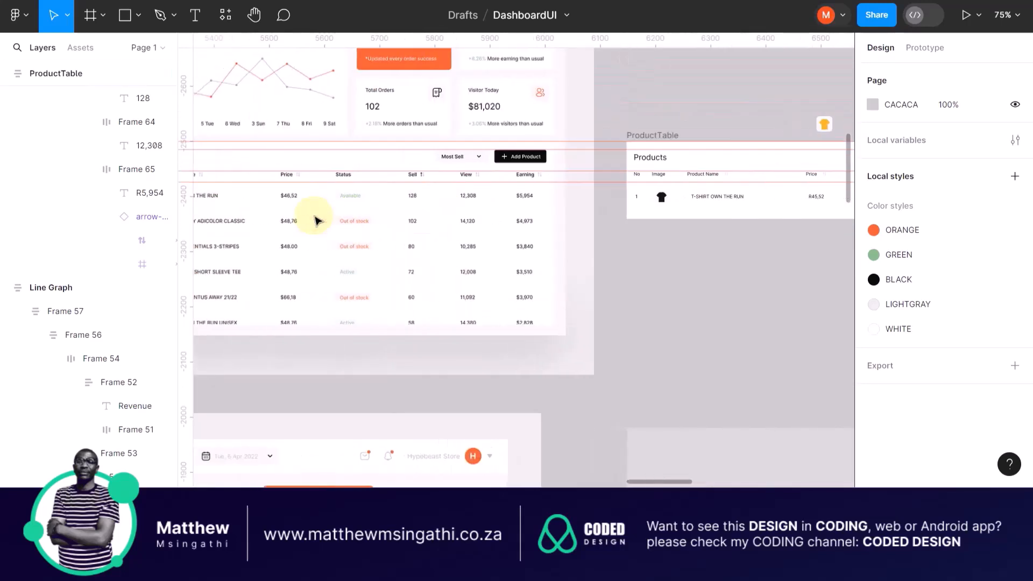
scroll(316, 219, "right", 5)
scroll(350, 199, "up", 5)
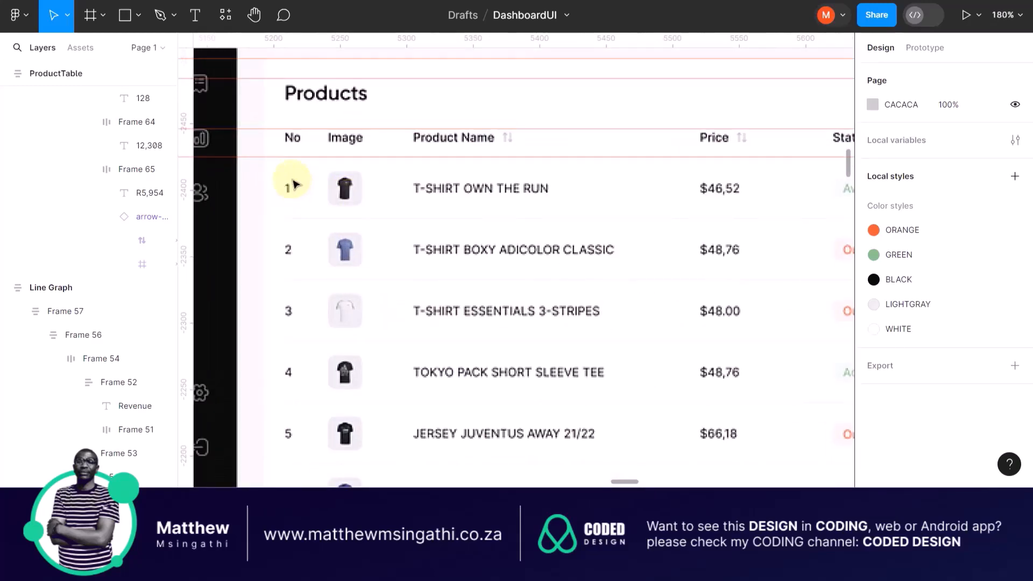
scroll(293, 185, "up", 5)
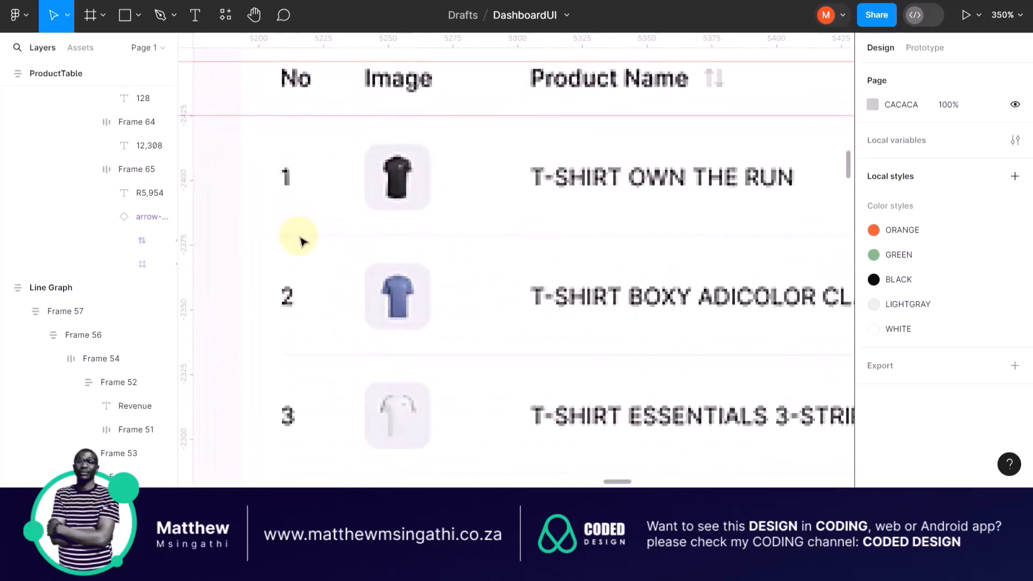
scroll(299, 240, "down", 10)
scroll(662, 225, "right", 6)
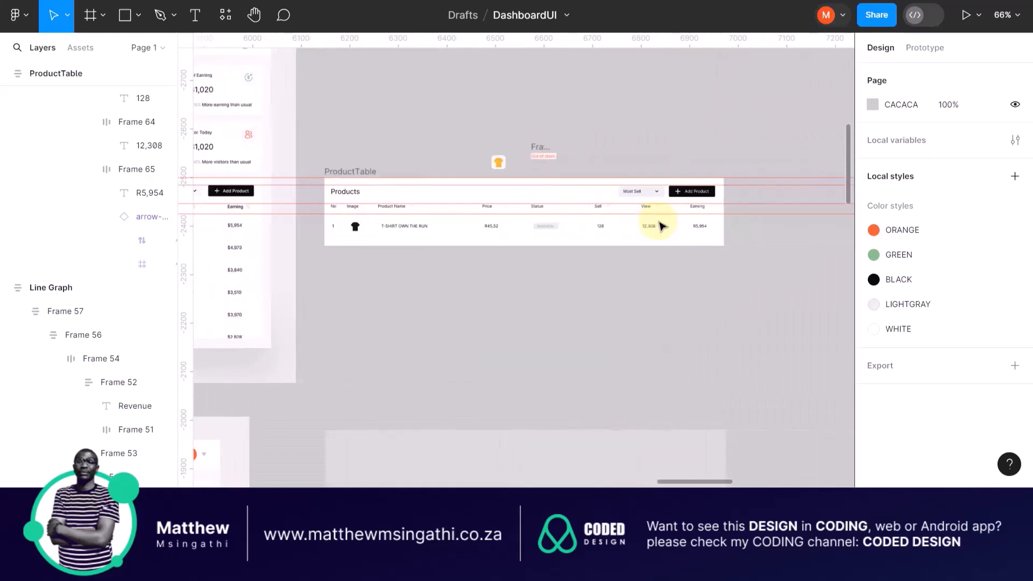
scroll(376, 235, "up", 4)
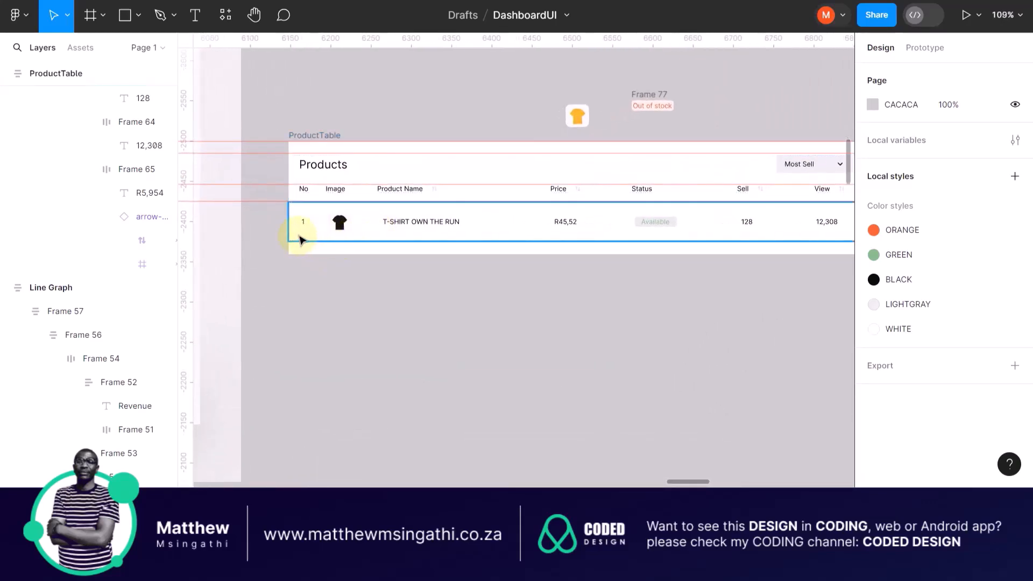
left_click(160, 16)
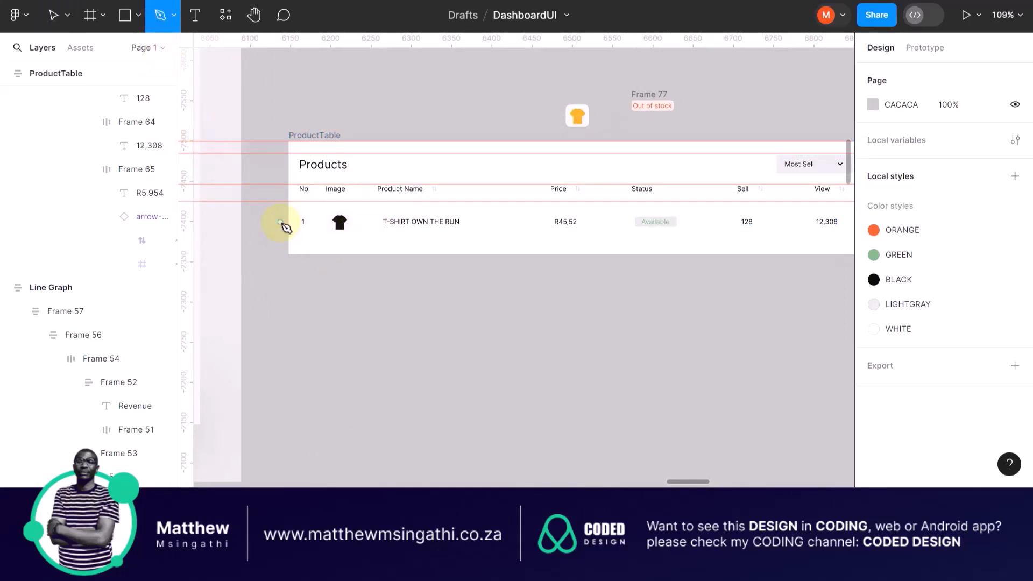
left_click(303, 249)
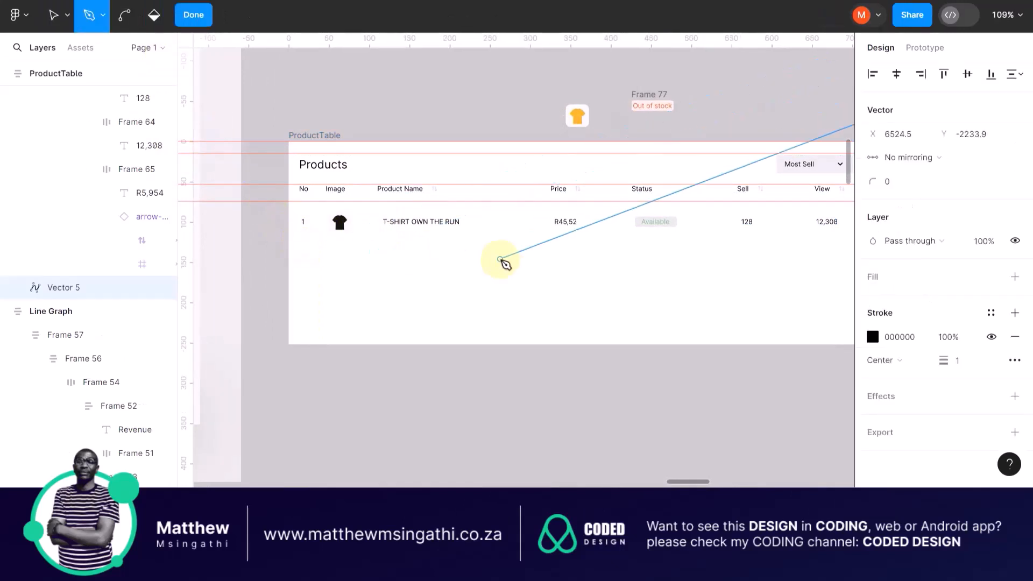
key("Escape")
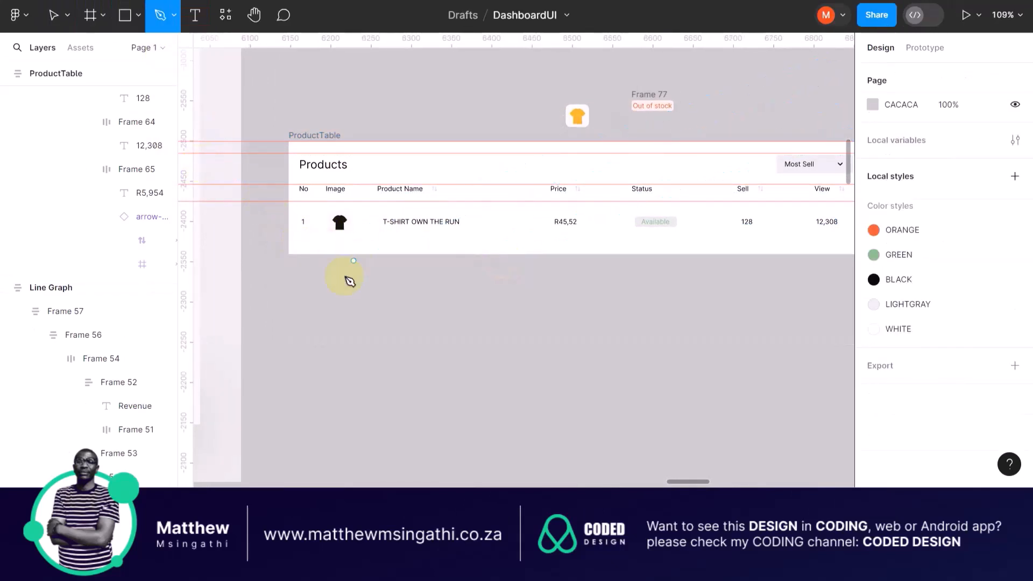
Draw a straight horizontal line about 575 px long with the Pen tool on the empty canvas below ProductTable
left_click(310, 310)
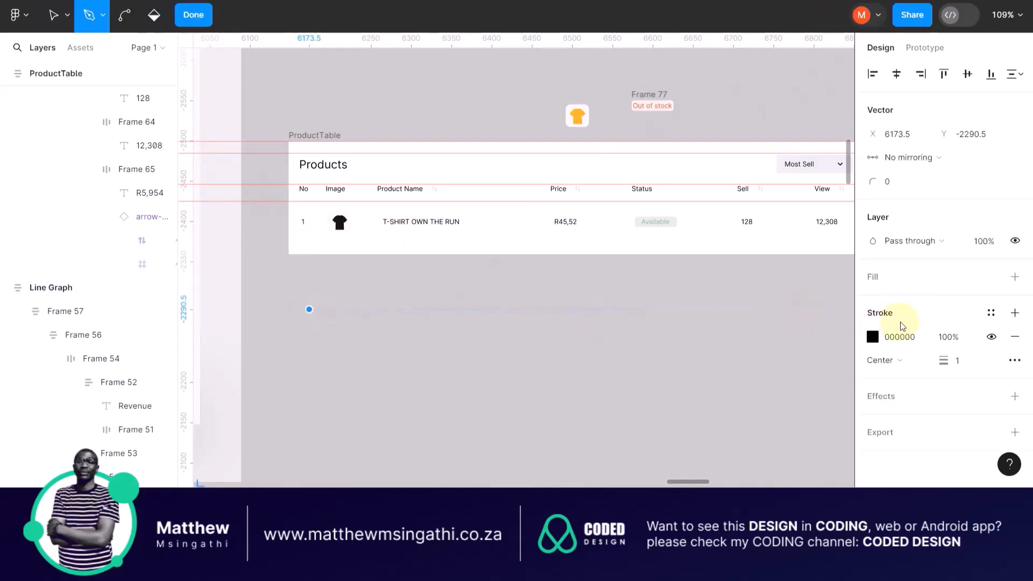
left_click(772, 310)
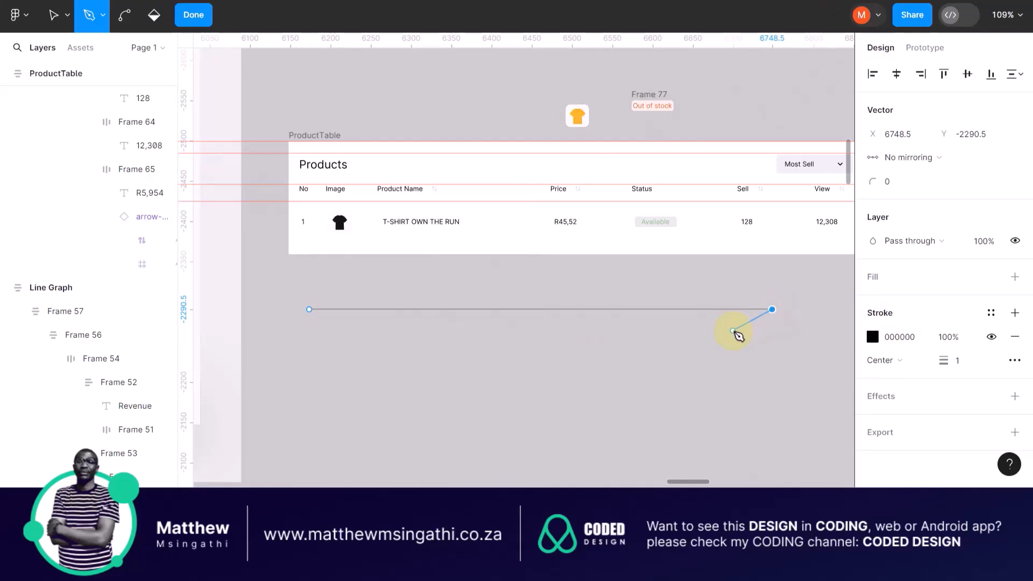
key("ctrl")
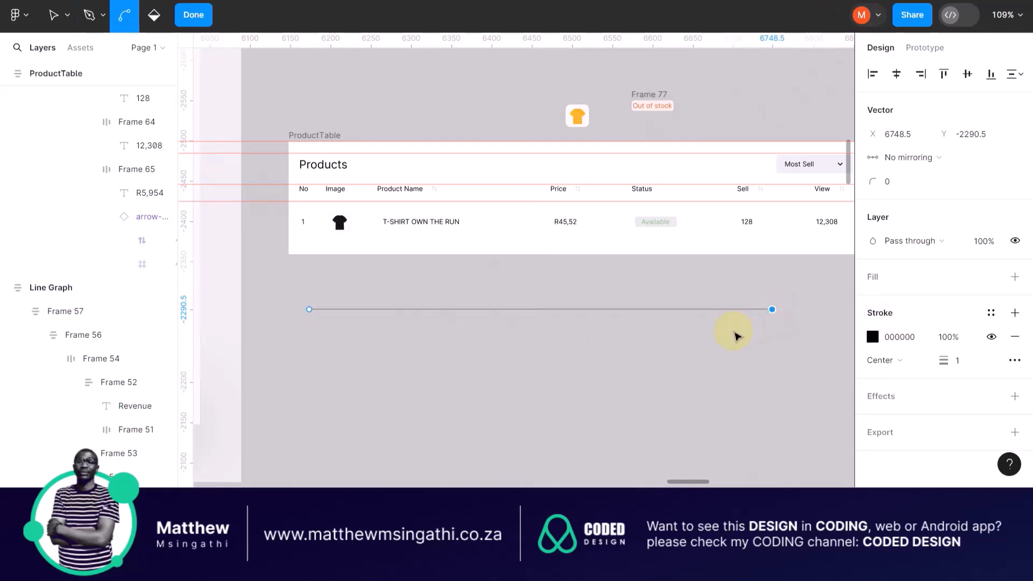
left_click(735, 333, "ctrl")
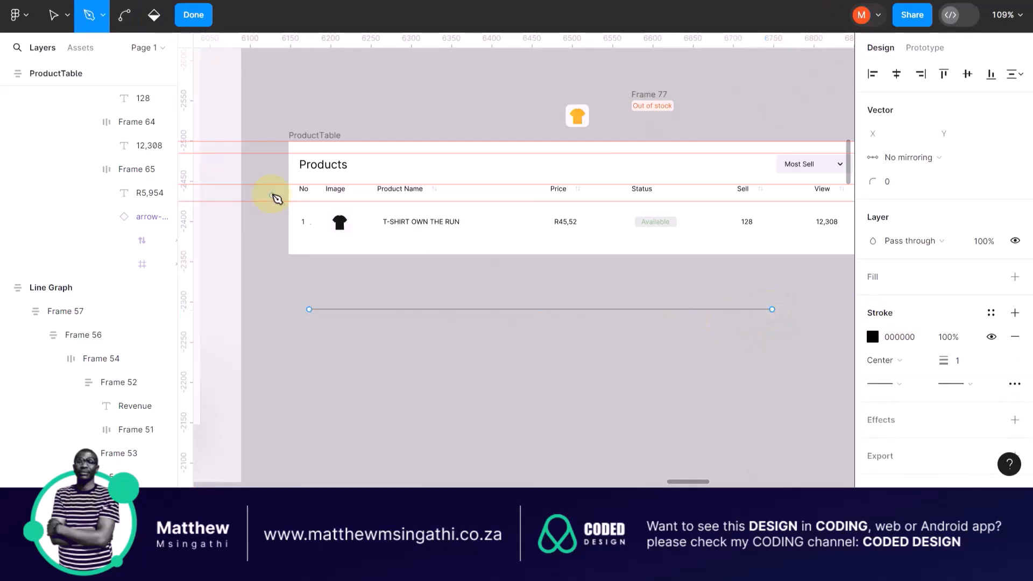
left_click(54, 14)
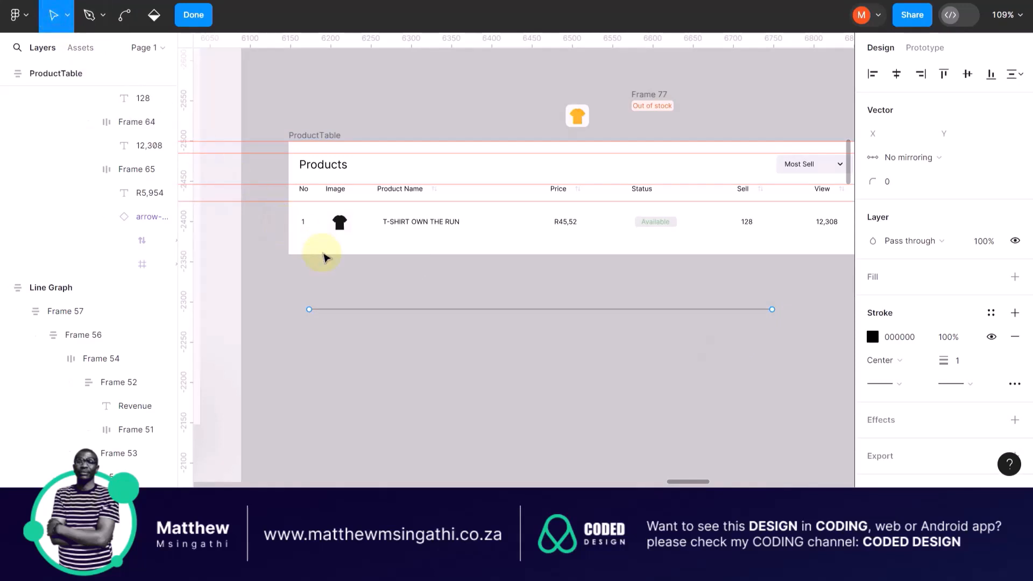
scroll(327, 260, "left", 5)
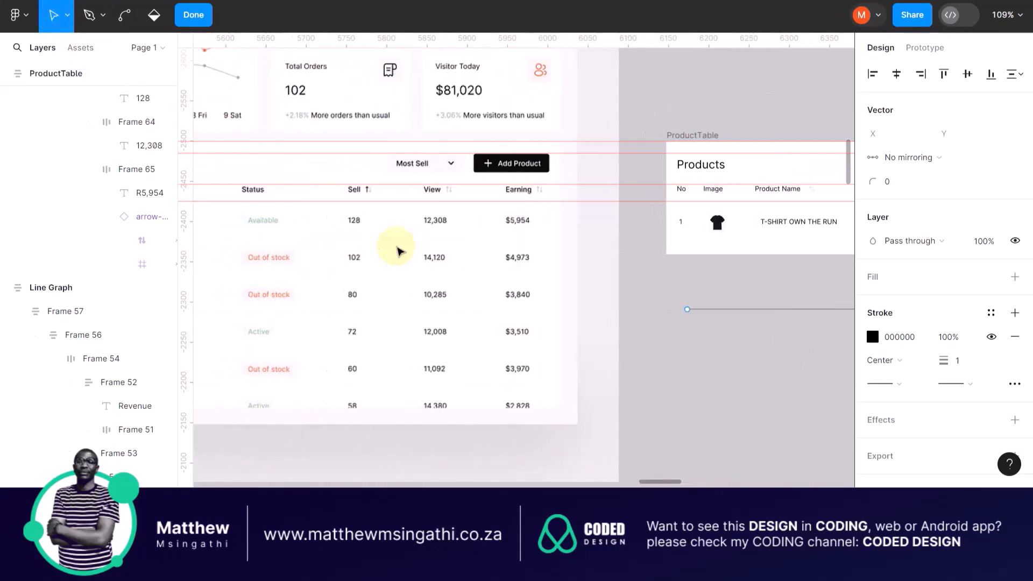
Finish editing the drawn line and move it up to just below ProductTable
scroll(702, 262, "right", 3)
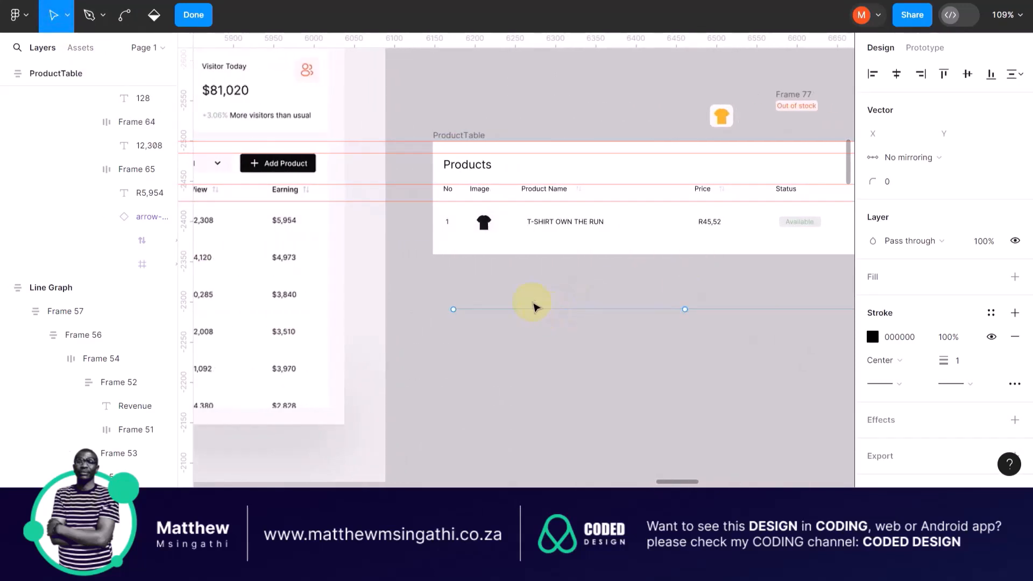
key("Escape")
left_click_drag(516, 311, 505, 270)
scroll(541, 223, "up", 4)
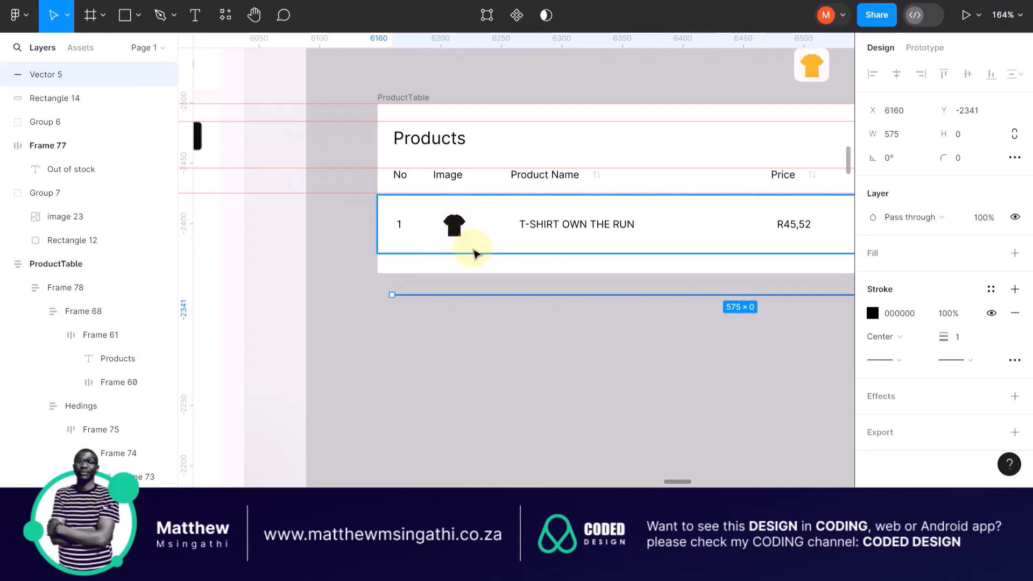
Duplicate the black T-shirt row frame in ProductTable and move the copy onto the empty canvas below the table
left_click(425, 216)
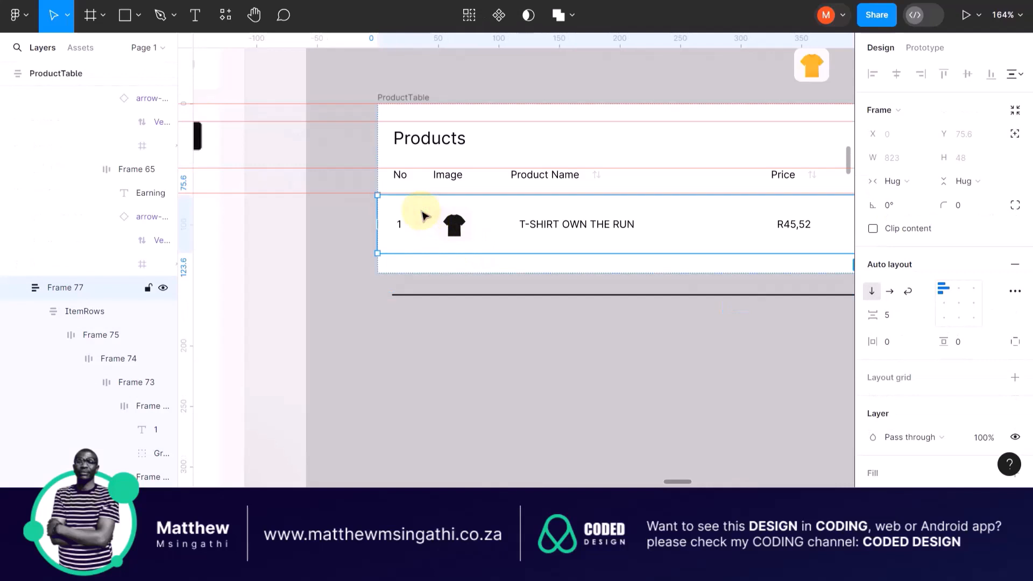
key("ctrl+d")
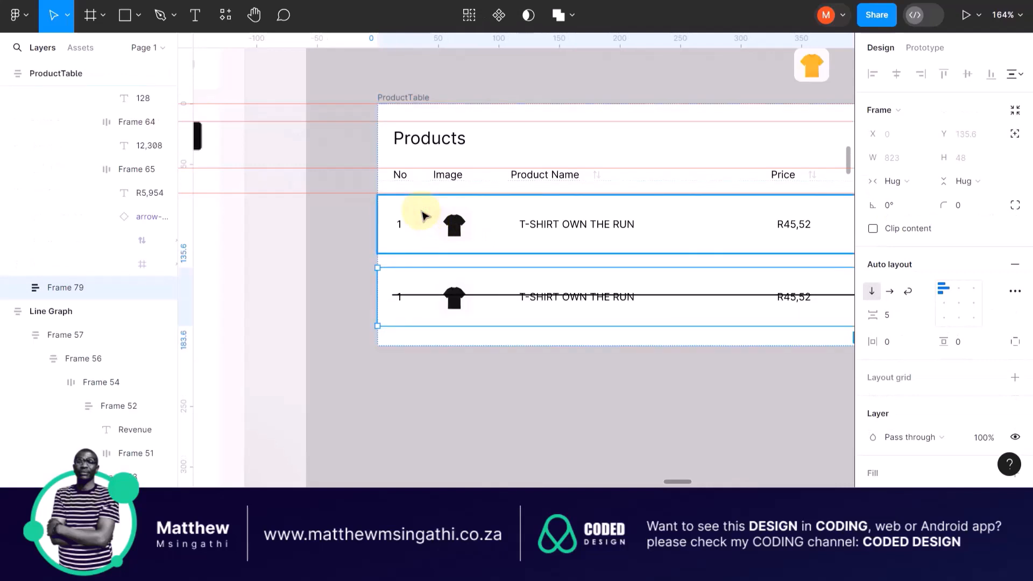
left_click_drag(422, 296, 422, 374)
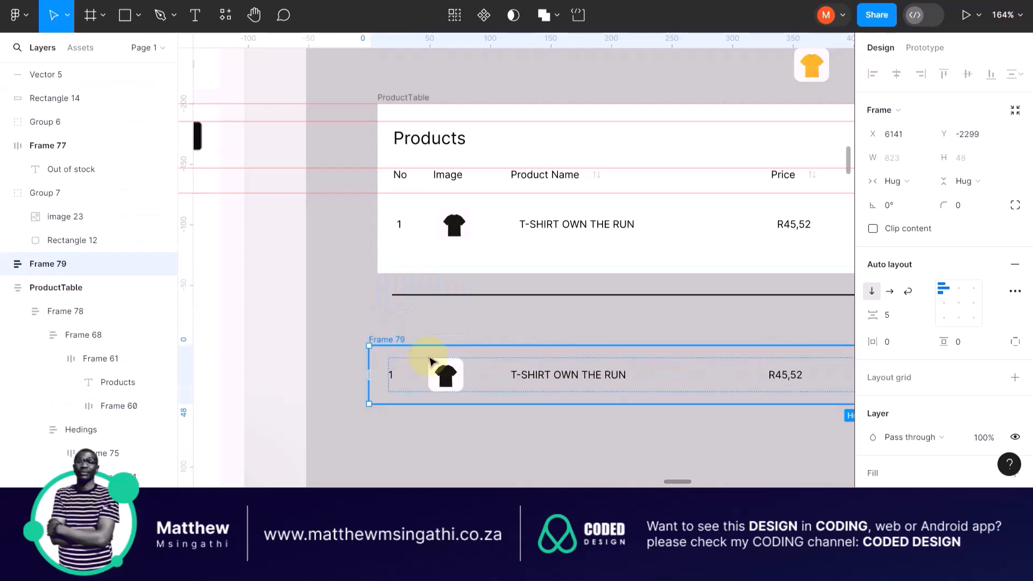
Move the line below the copied T-shirt row and replace its black stroke with the LIGHTGRAY color style
left_click(439, 295)
left_click_drag(439, 315, 450, 425)
scroll(447, 425, "up", 3)
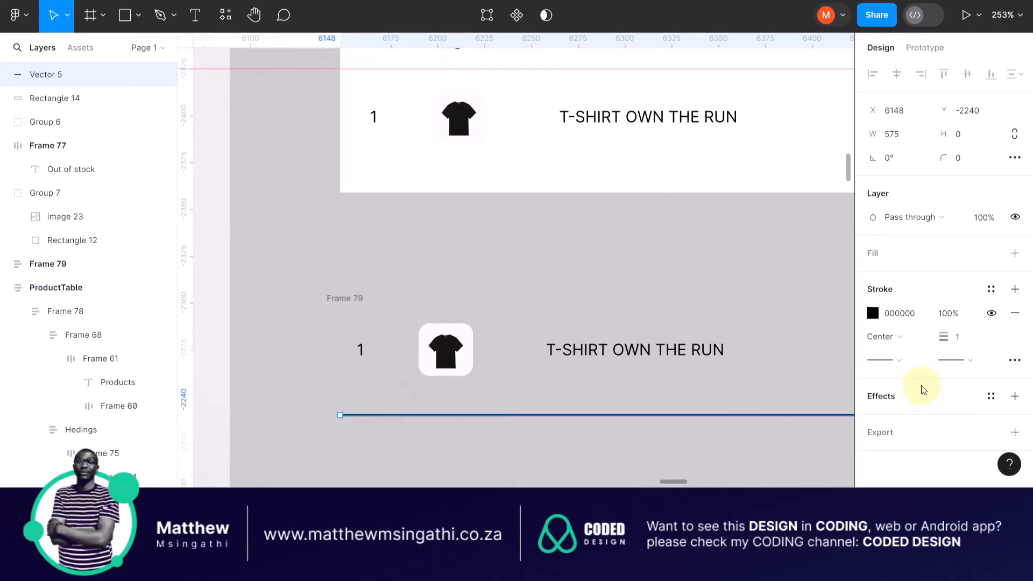
left_click(1014, 314)
left_click(991, 291)
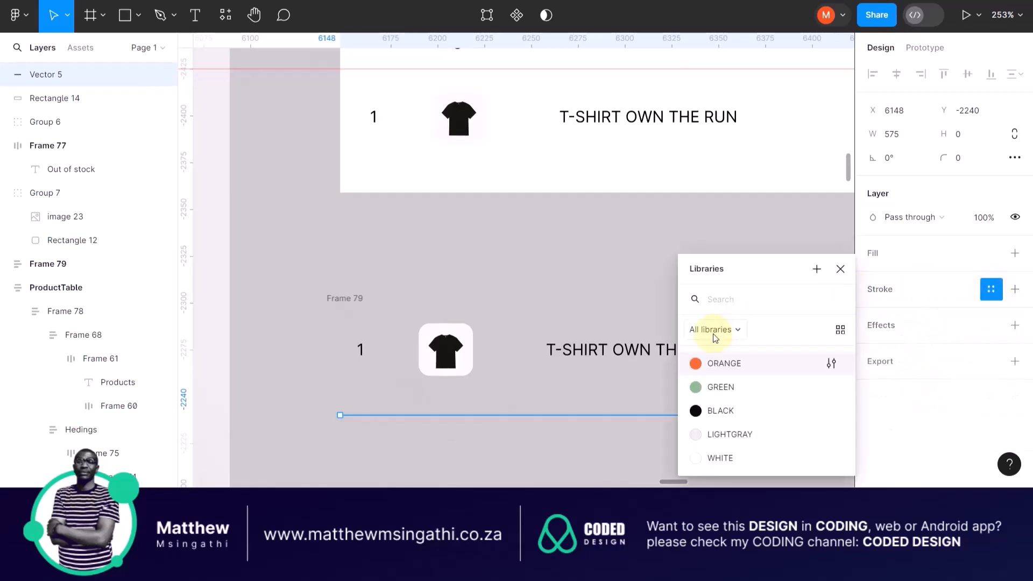
left_click(701, 434)
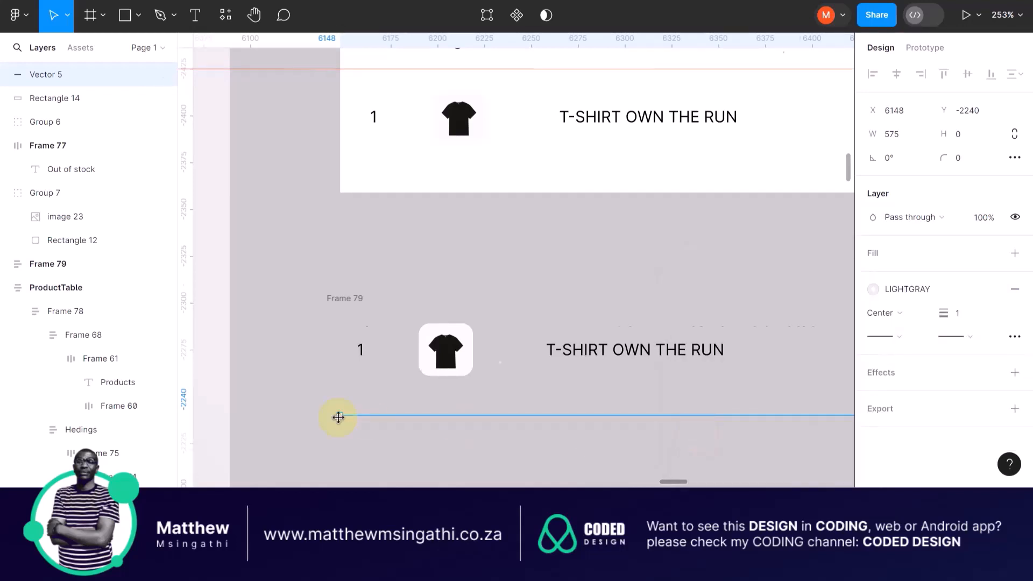
scroll(338, 417, "up", 3)
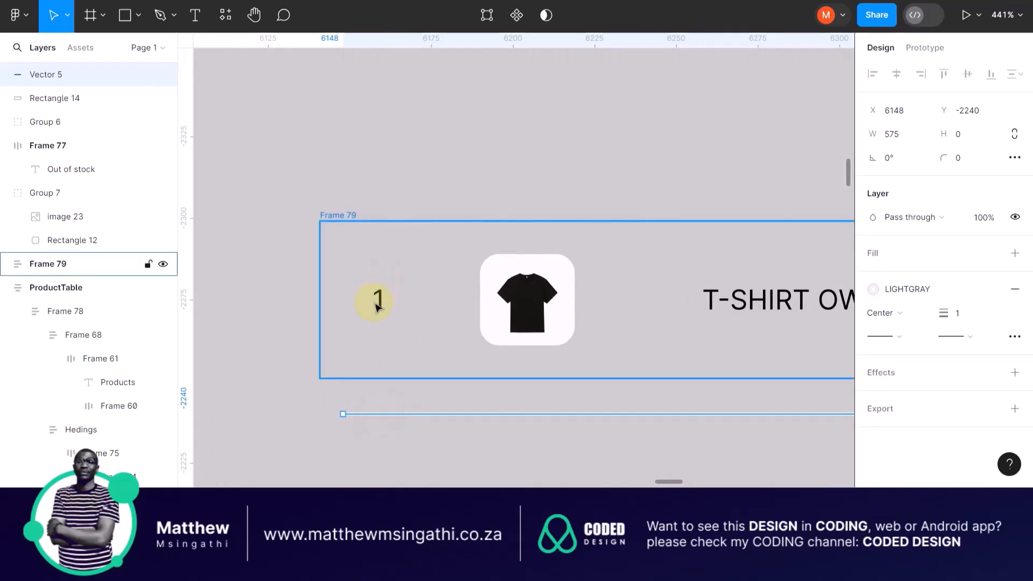
left_click(375, 304)
scroll(375, 304, "down", 2)
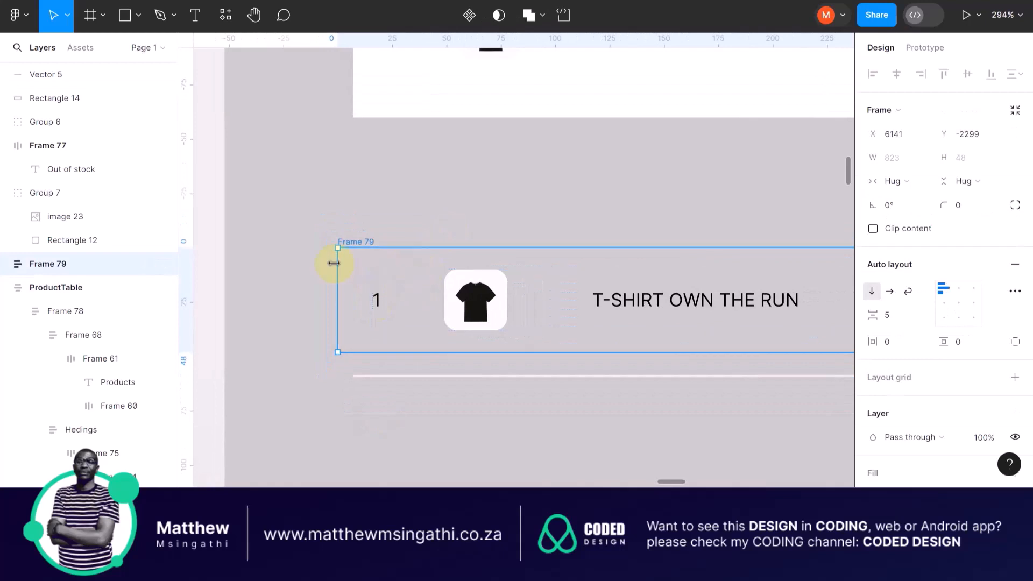
scroll(338, 264, "right", 4)
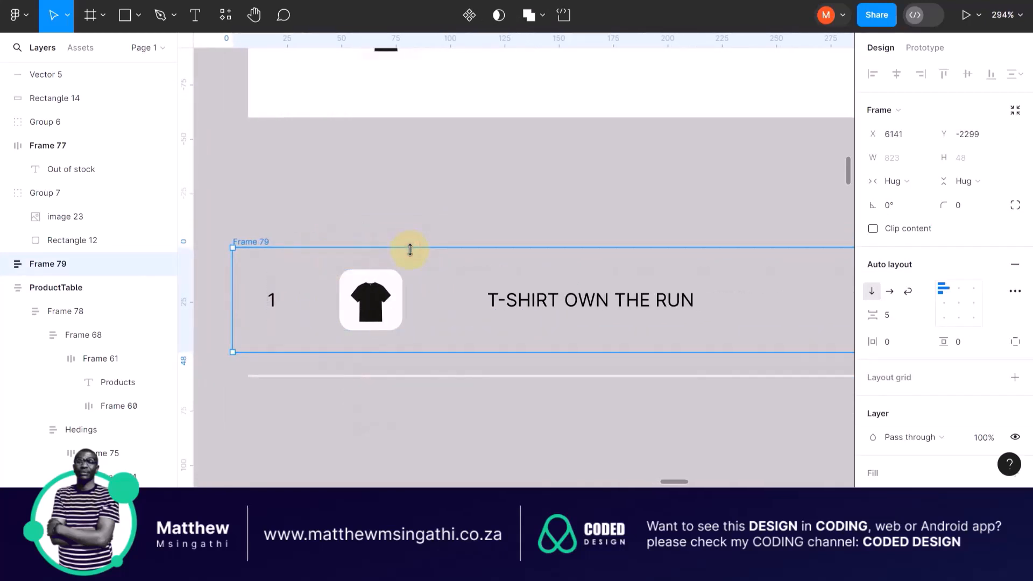
left_click_drag(410, 250, 410, 258)
key("ctrl+z")
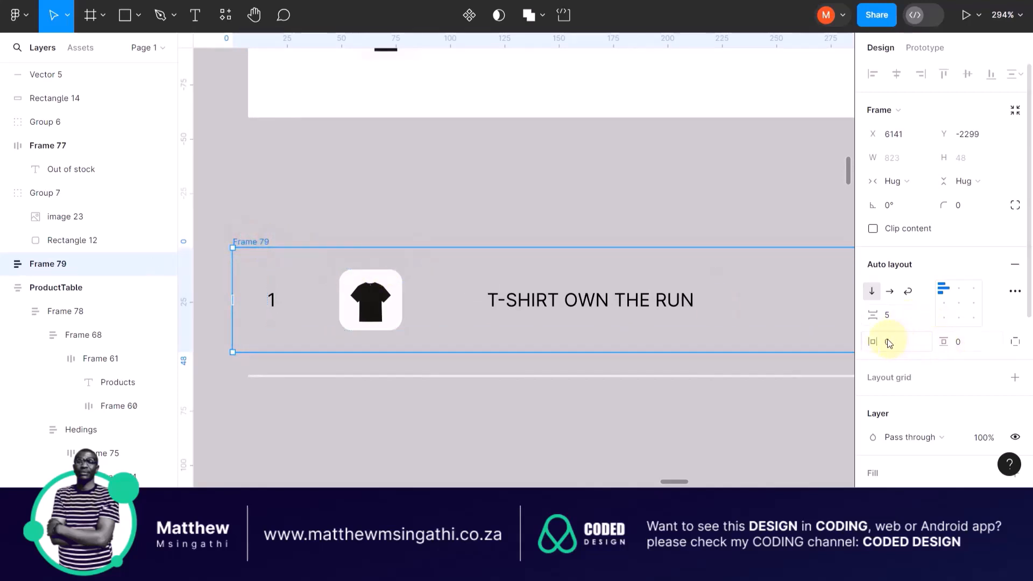
double_click(245, 242)
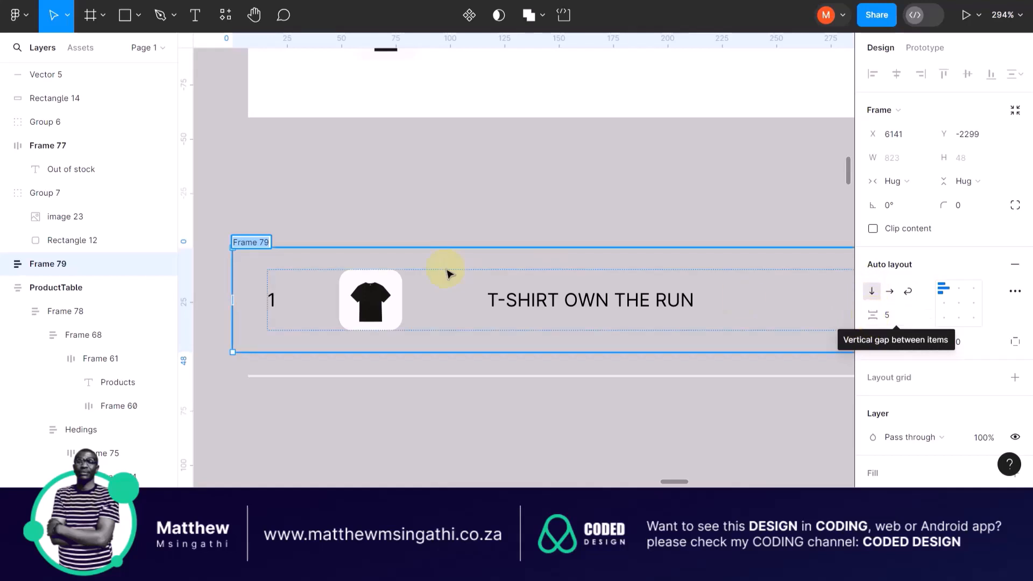
left_click(286, 268)
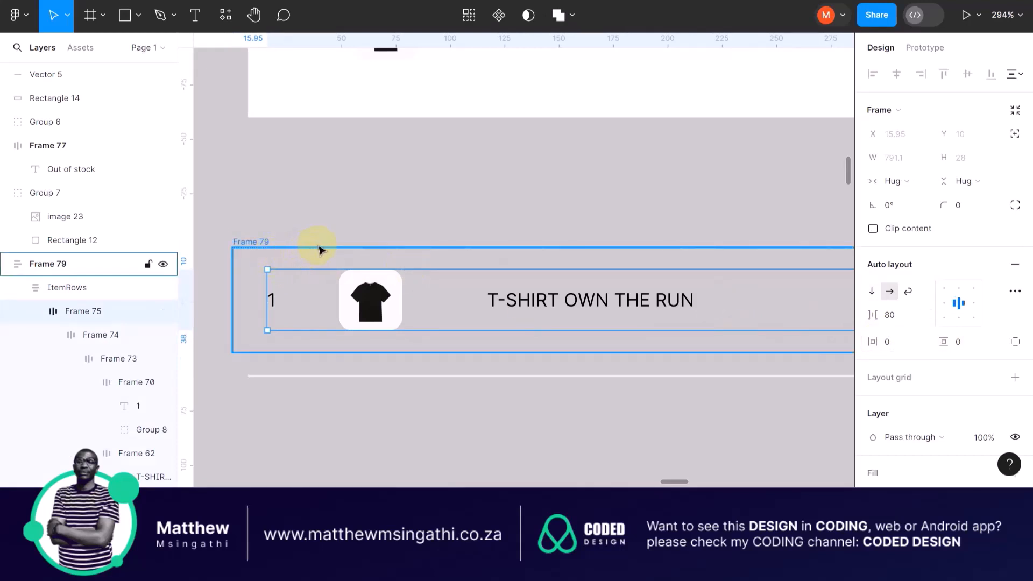
left_click(252, 240)
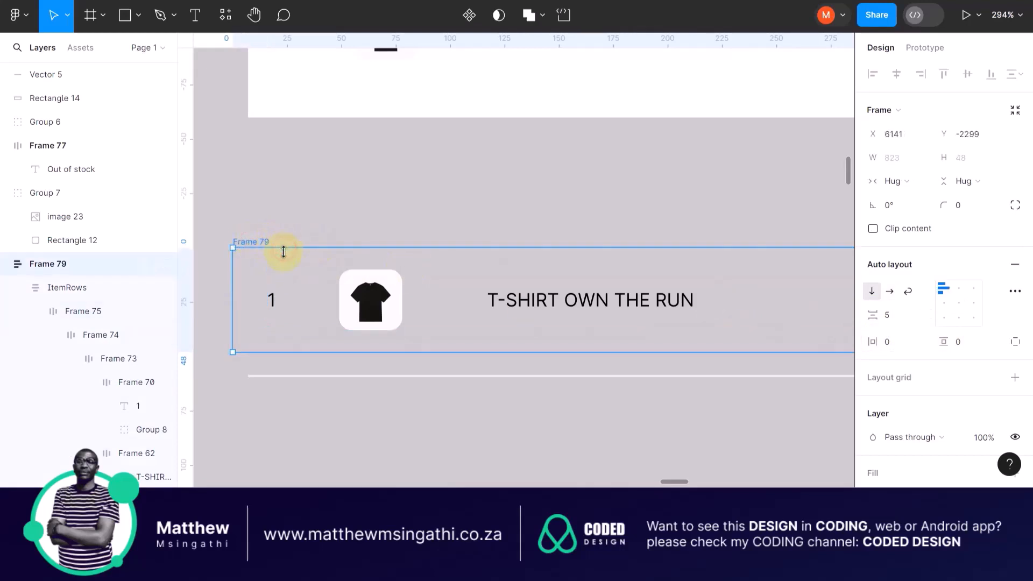
mouse_move(284, 251)
left_mouse_down()
mouse_move(284, 269)
mouse_move(290, 254)
left_mouse_up()
left_click_drag(288, 260, 288, 261)
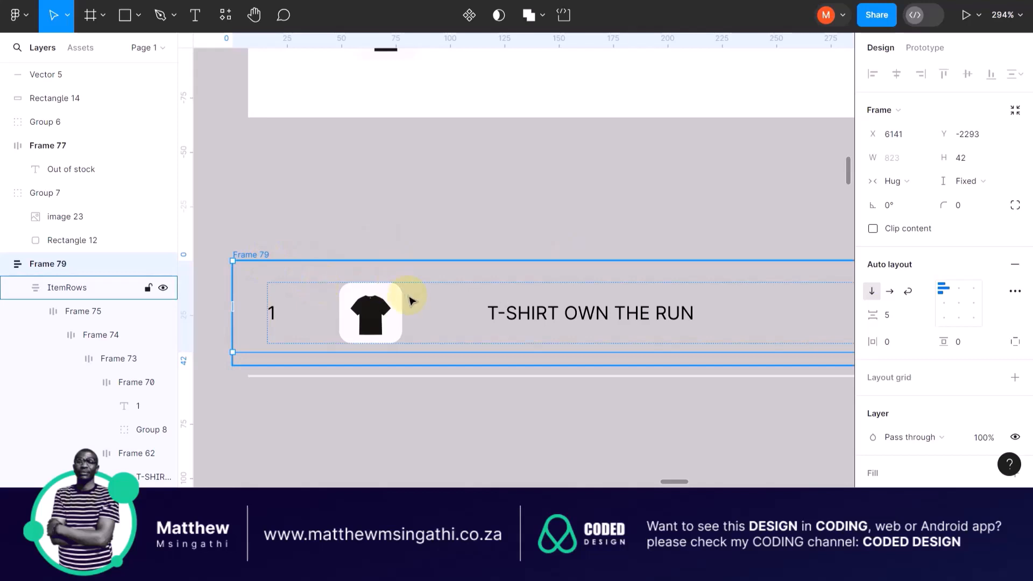
scroll(409, 300, "down", 3)
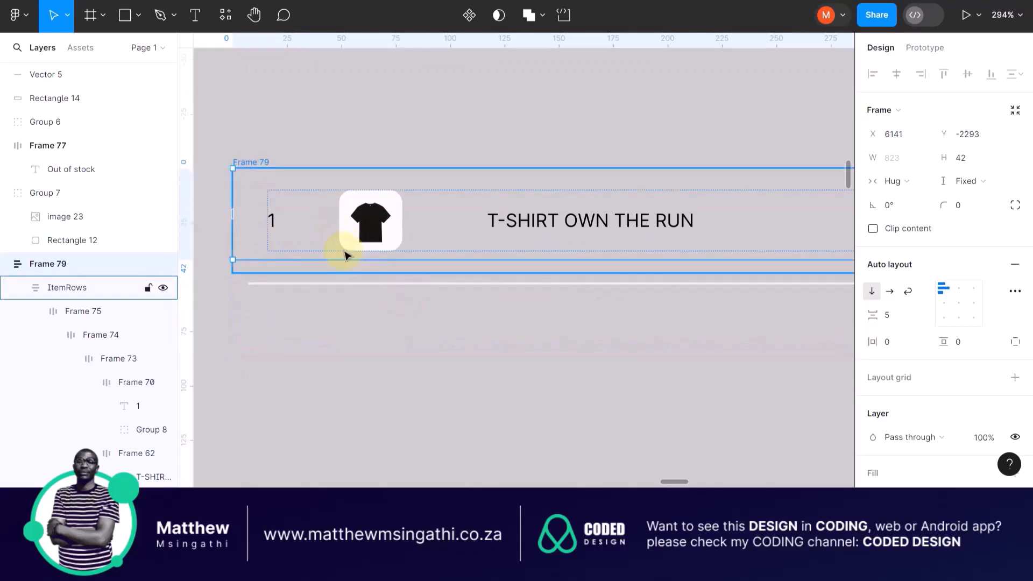
double_click(344, 256)
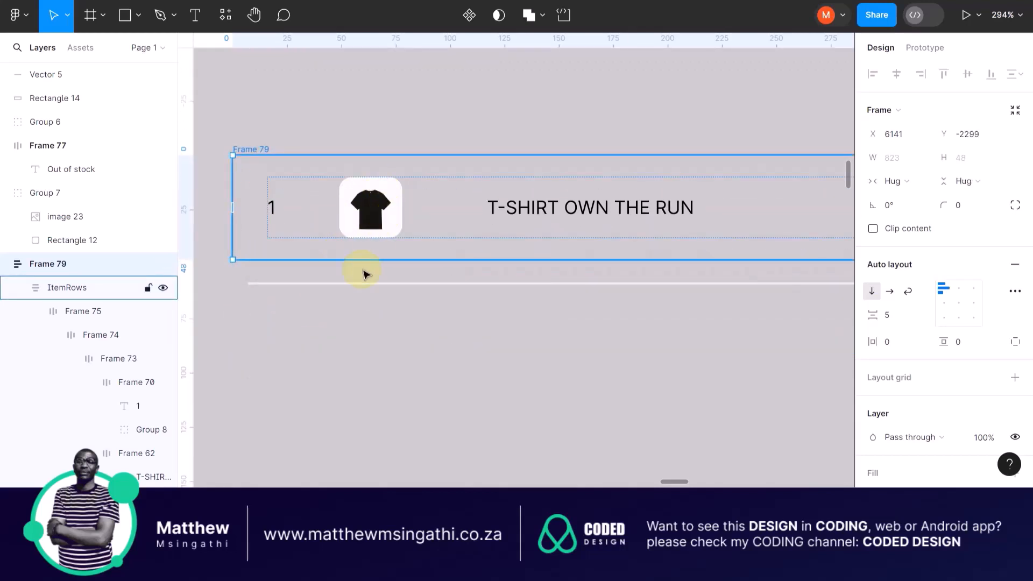
Move the light gray line to X 6141, Y -2242, aligning its start with the copied row frame's left edge
scroll(253, 272, "up", 3)
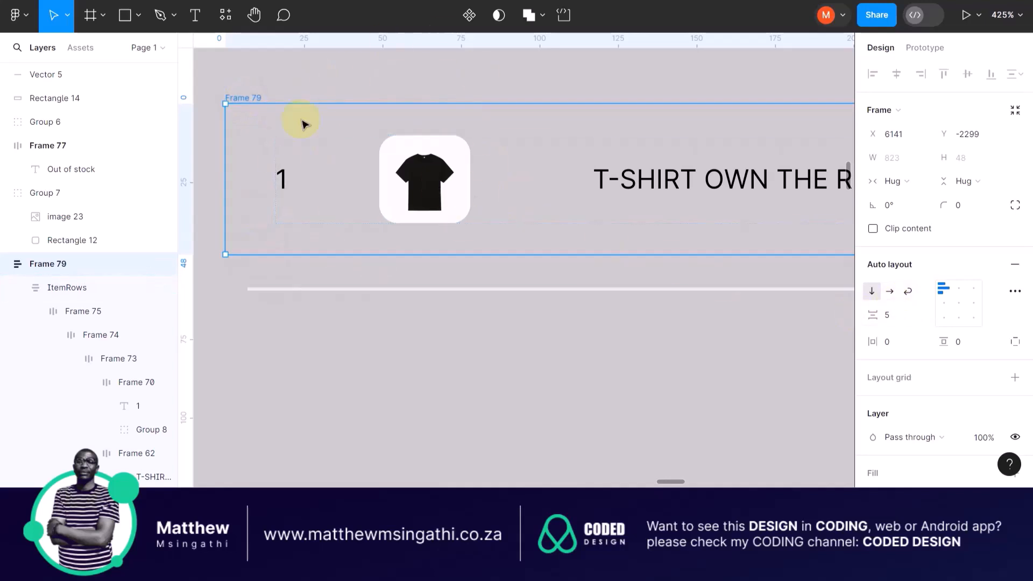
left_click(268, 290)
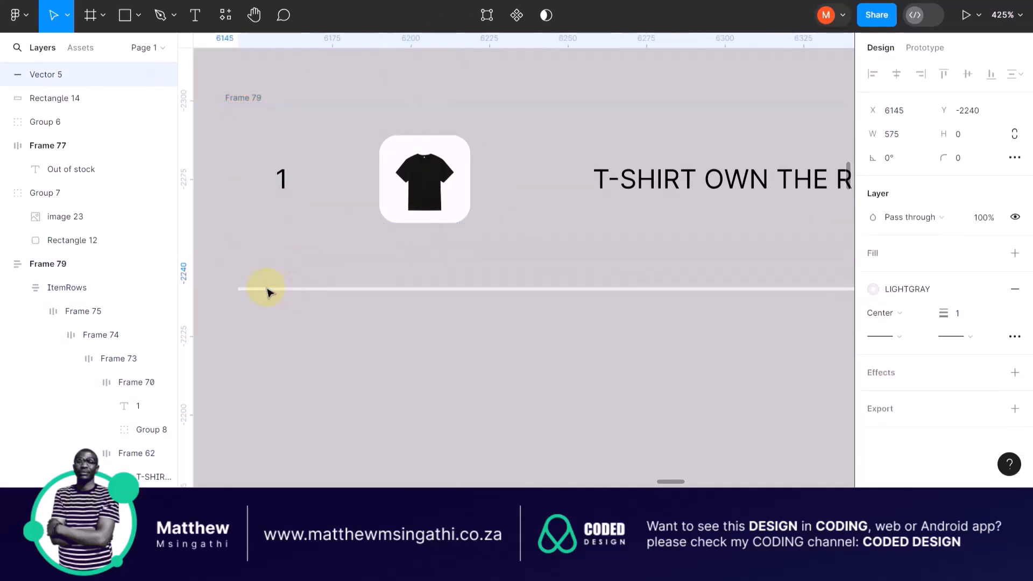
left_click_drag(267, 291, 266, 288)
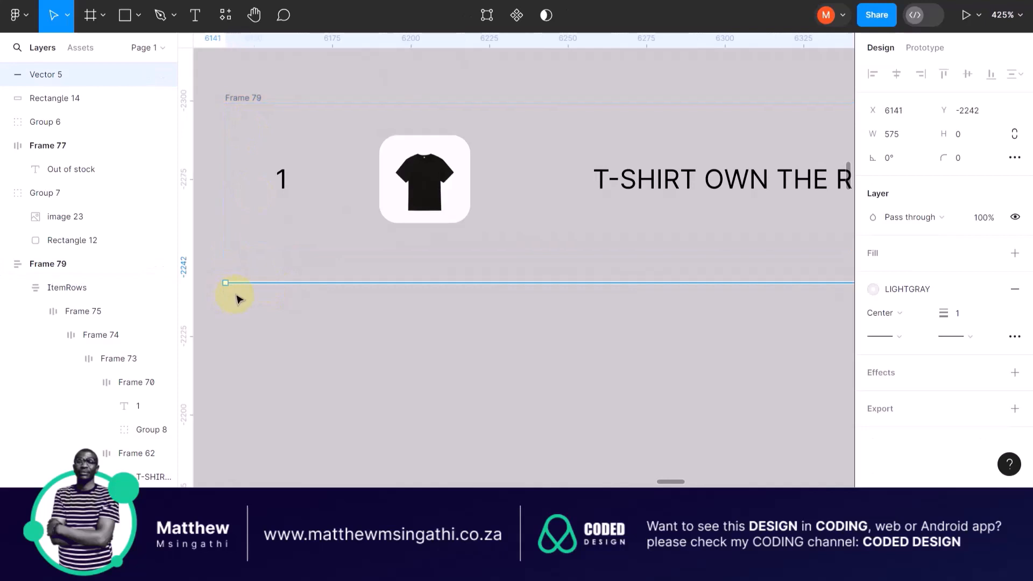
Combine the copied row frame and the line into a vertical auto layout frame with a 0.4 gap between items
left_click(240, 100, "shift")
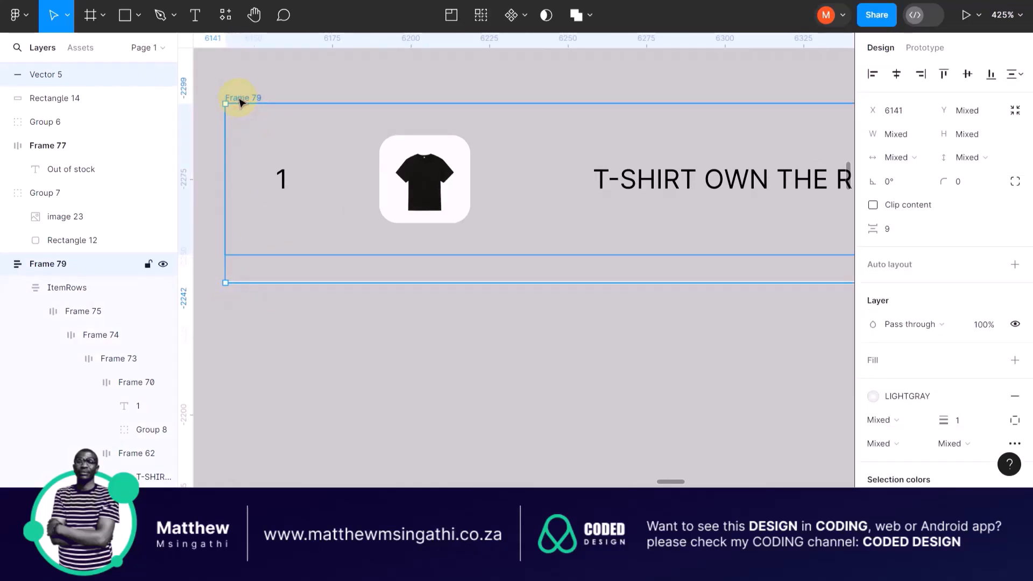
key("shift+a")
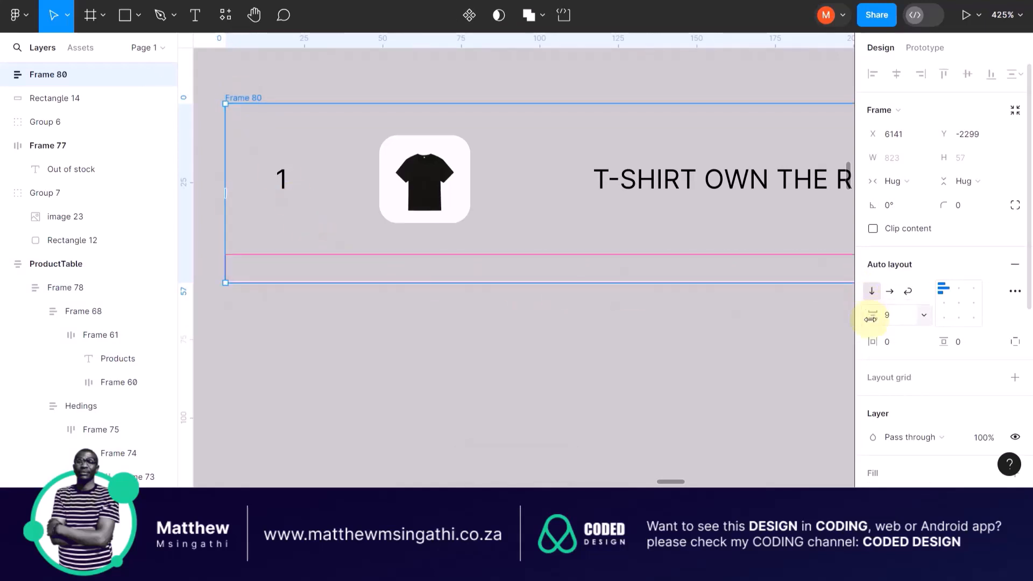
mouse_move(876, 318)
left_mouse_down()
mouse_move(750, 330)
mouse_move(880, 315)
left_mouse_up()
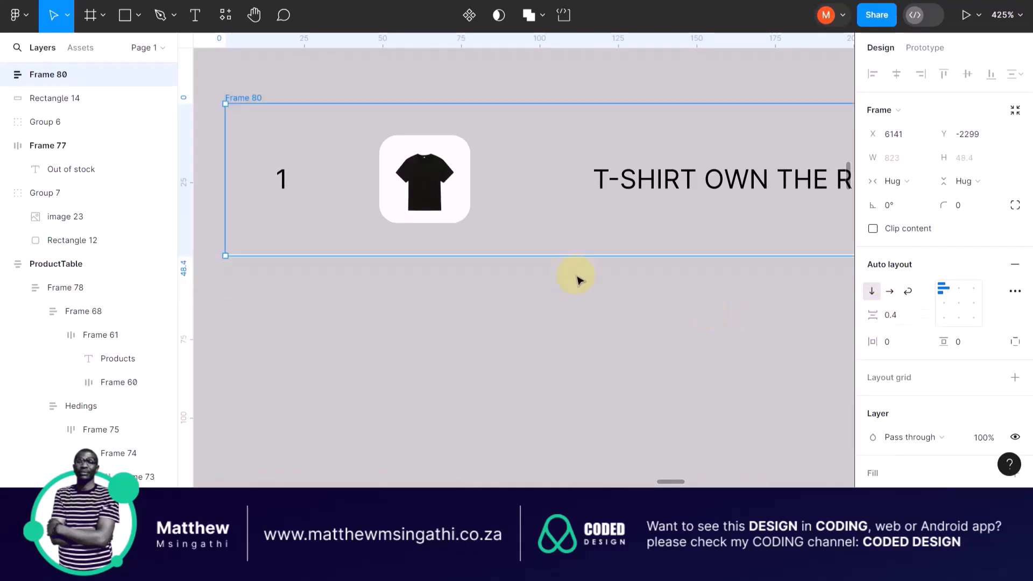
Compare the divider line's length with the copied row and check the width of the inner content frame, Frame 75
scroll(577, 280, "right", 15)
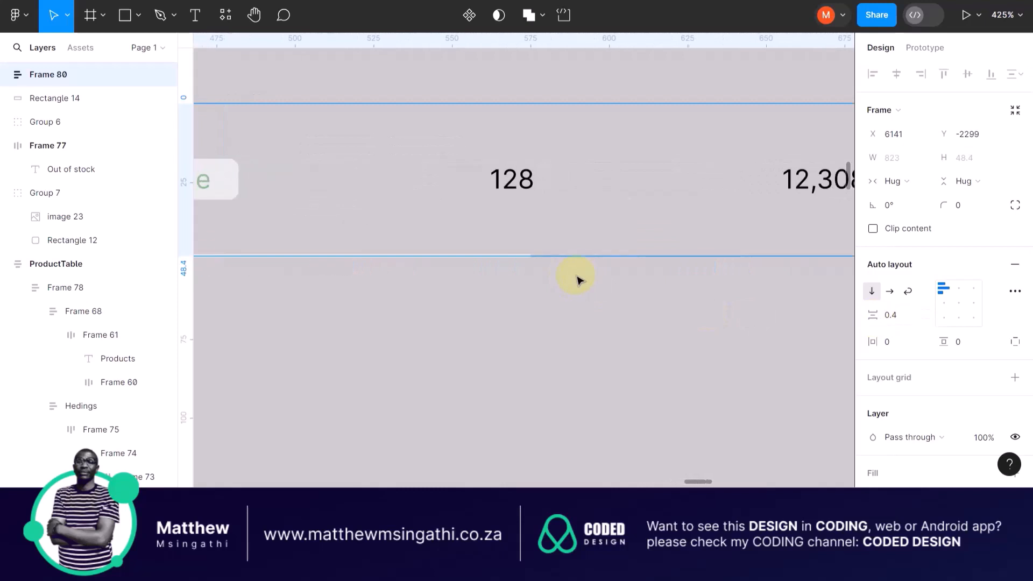
scroll(577, 279, "right", 5)
scroll(566, 280, "left", 8)
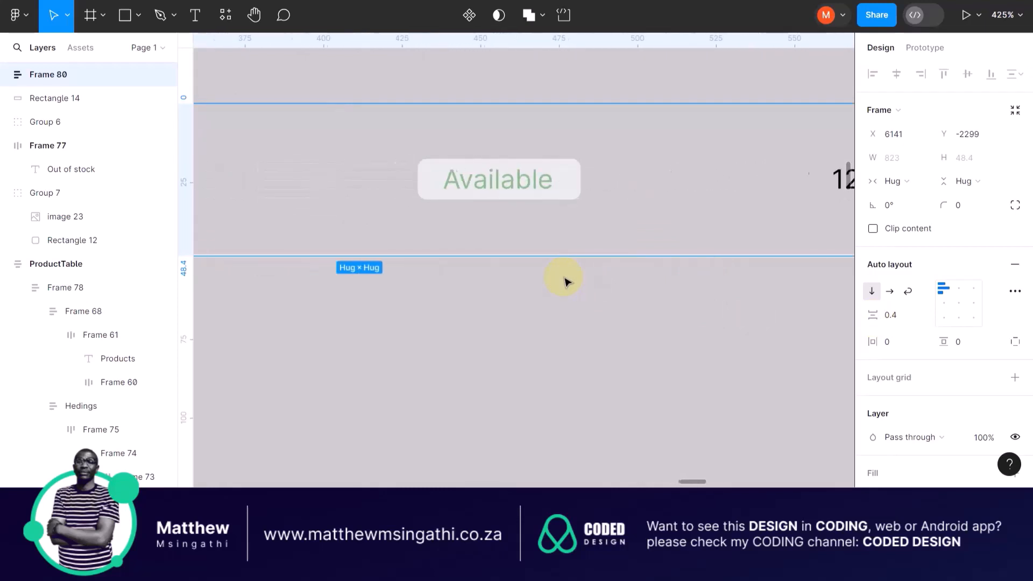
scroll(567, 280, "left", 18)
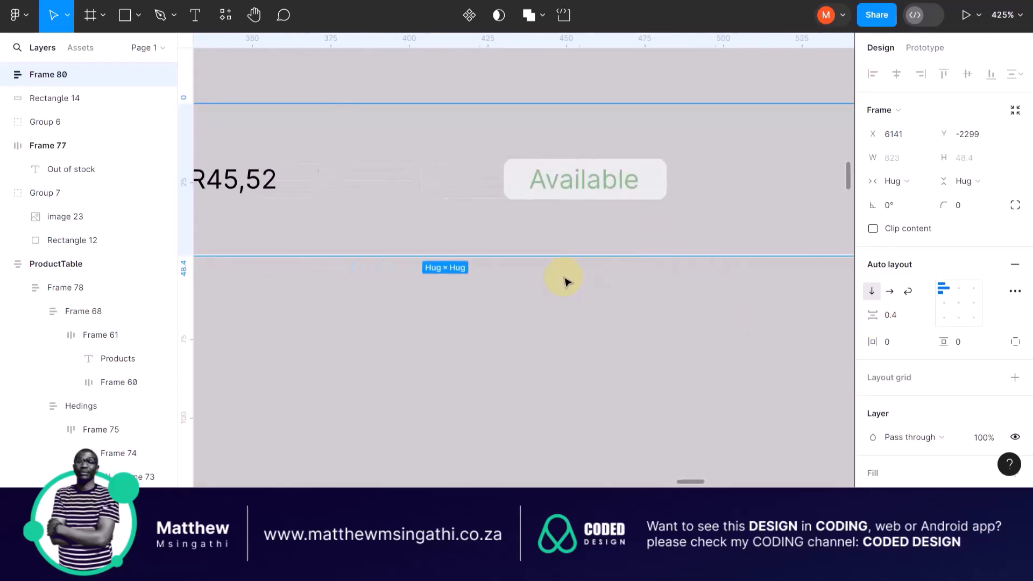
scroll(564, 279, "right", 2)
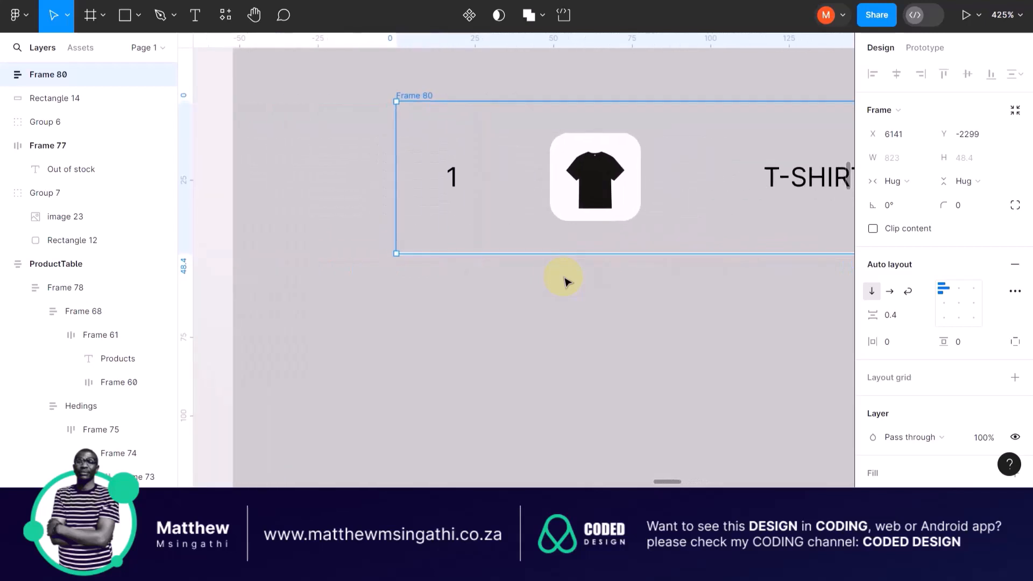
double_click(480, 134)
double_click(480, 135)
double_click(480, 132)
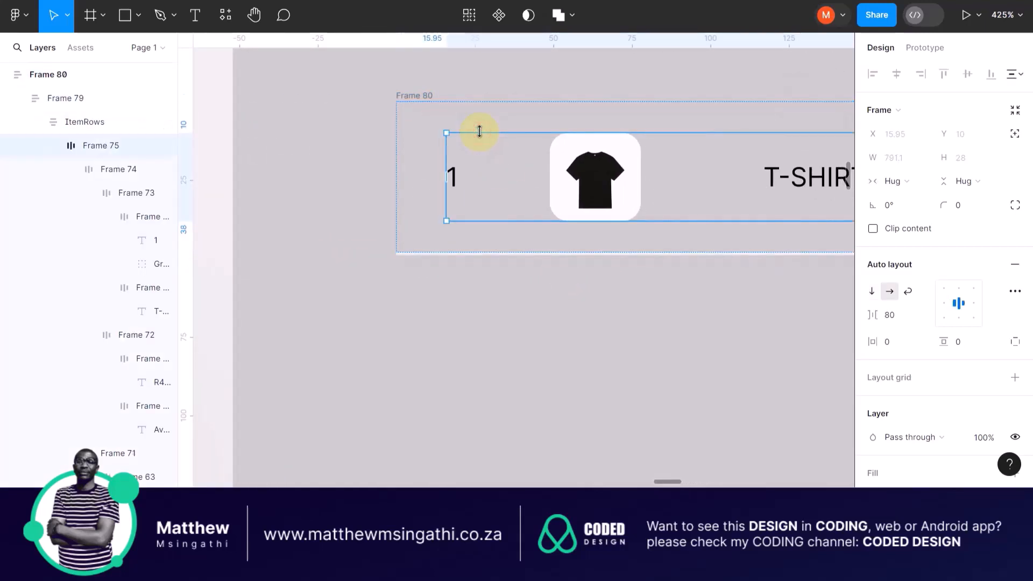
left_click(893, 160)
left_click(900, 160)
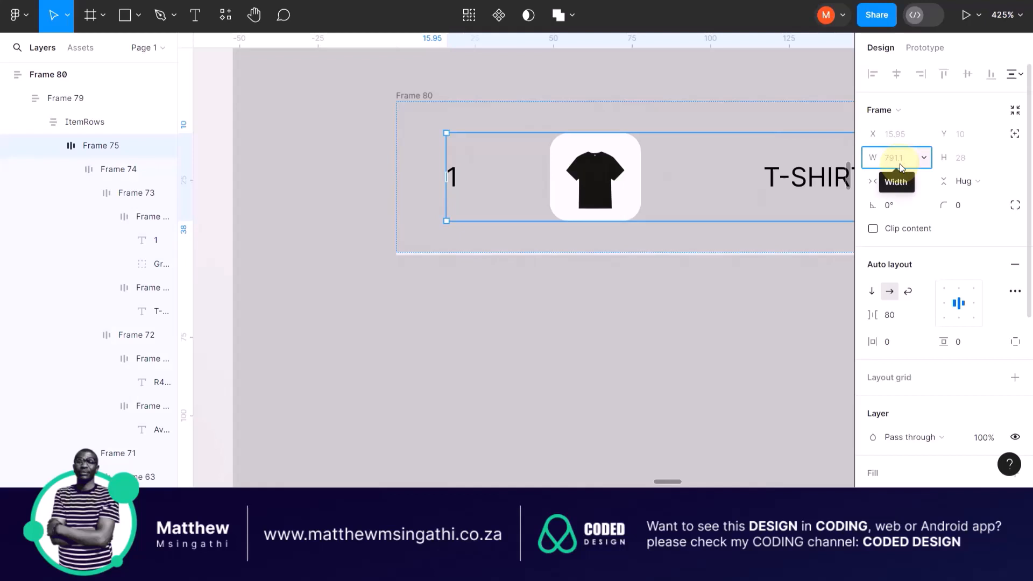
Set the width of the light gray divider line under the copied T-shirt row to 791
double_click(540, 253)
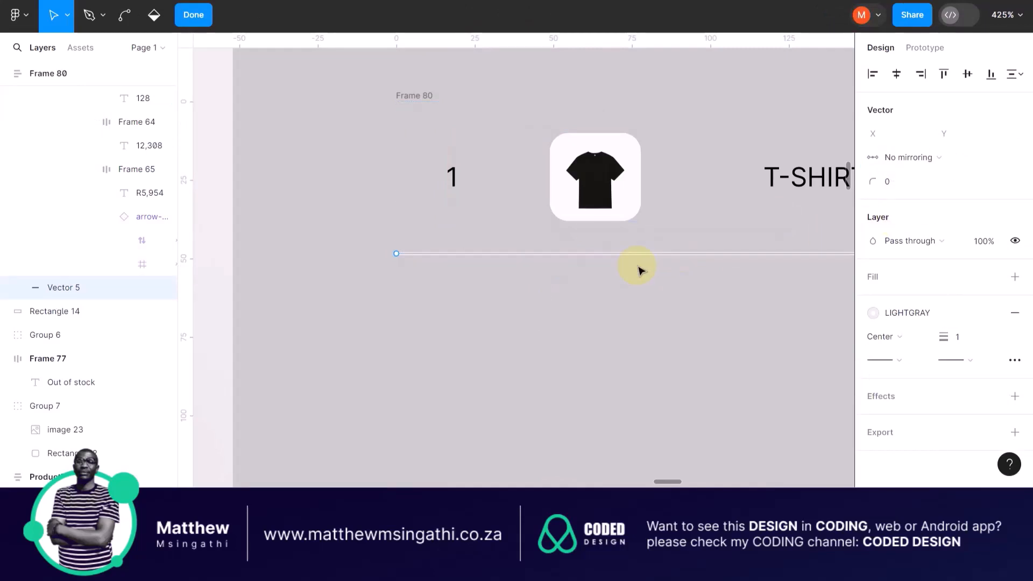
key("Escape")
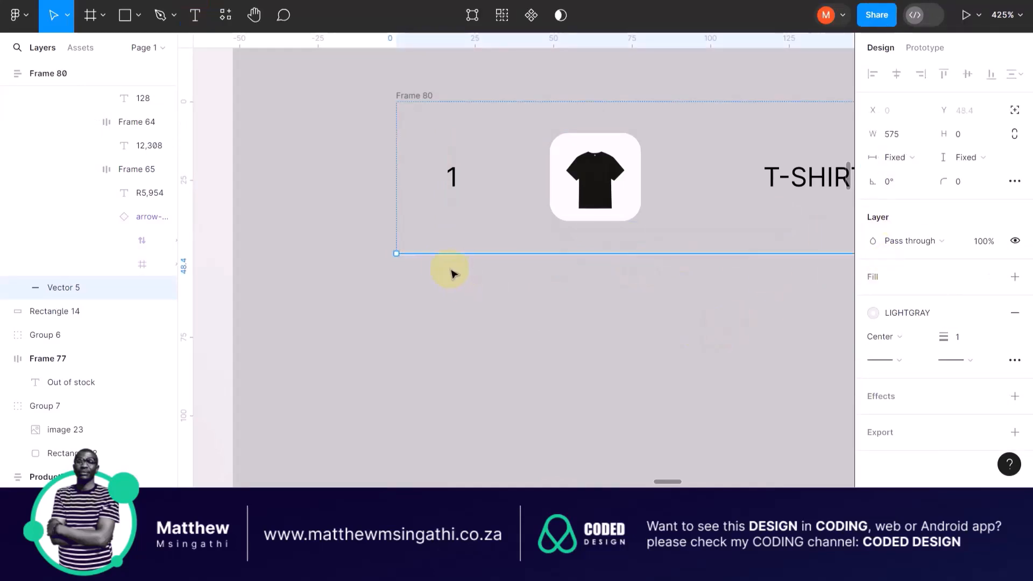
scroll(438, 268, "up", 5)
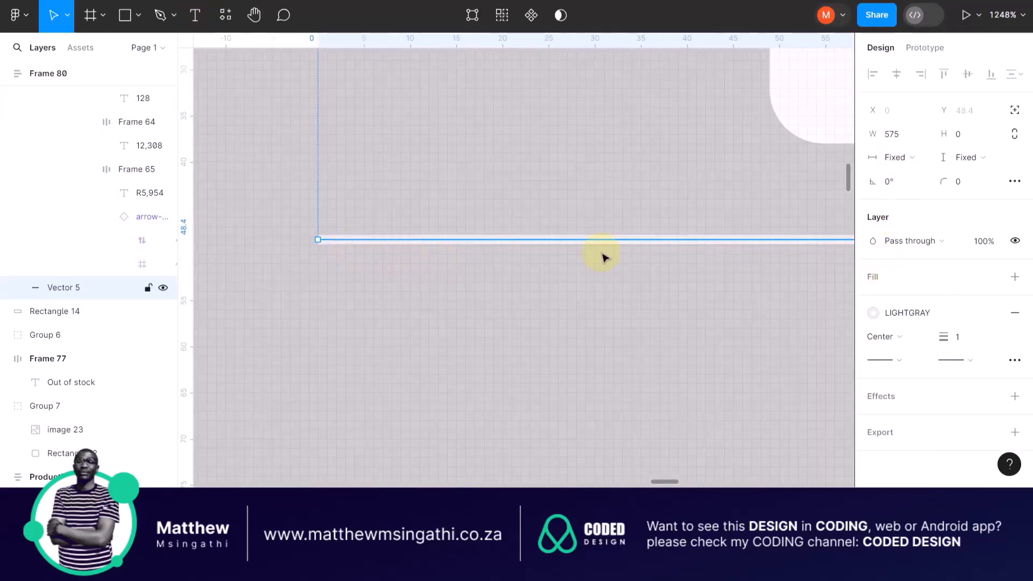
left_click(883, 134)
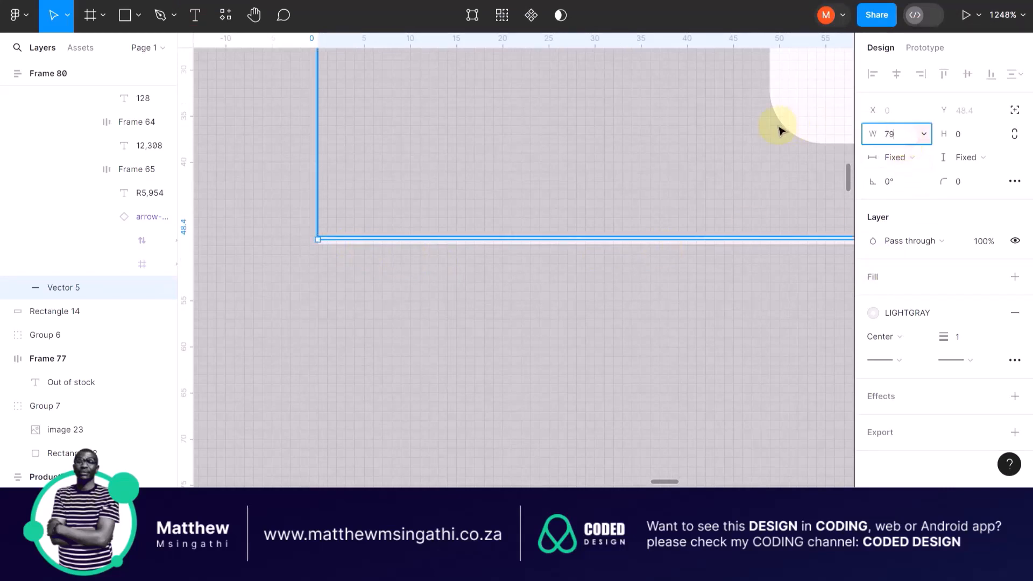
type("791")
key("Return")
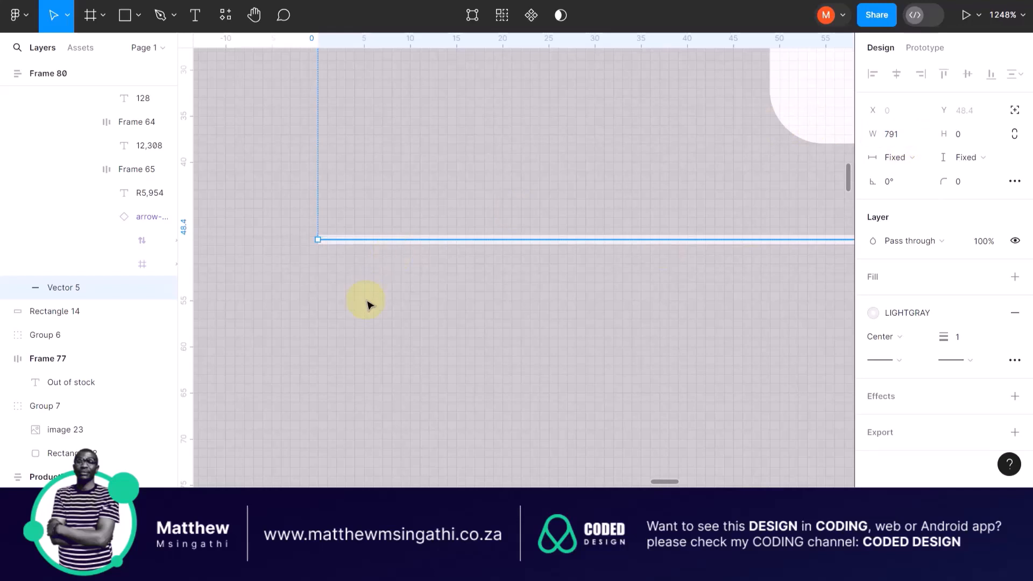
Examine both ends of the light gray line against the edges of the copied T-shirt row's frame
scroll(368, 305, "down", 4)
scroll(366, 302, "down", 3)
scroll(543, 319, "right", 6)
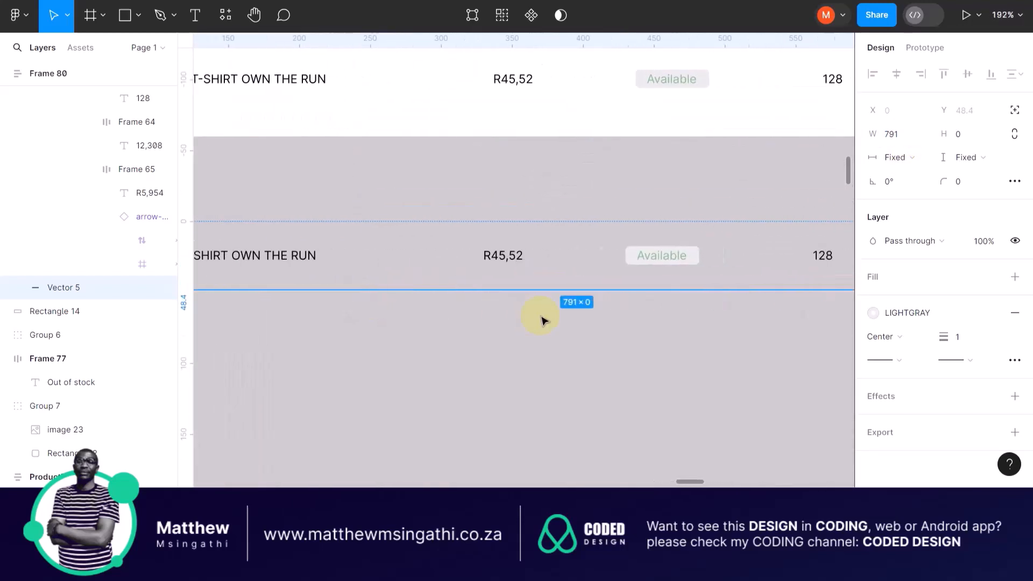
scroll(543, 321, "right", 5)
scroll(618, 309, "up", 3)
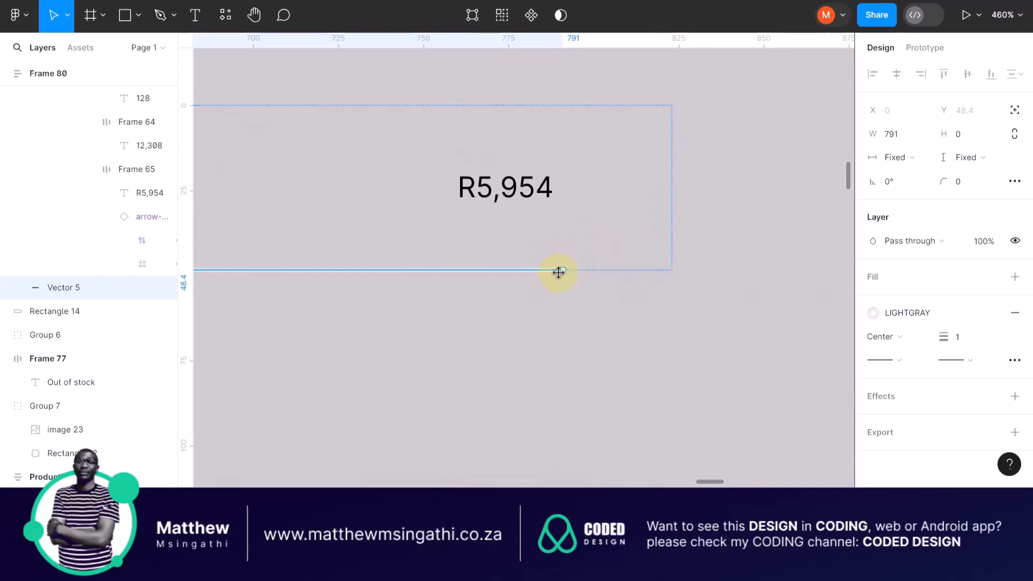
scroll(559, 272, "left", 10)
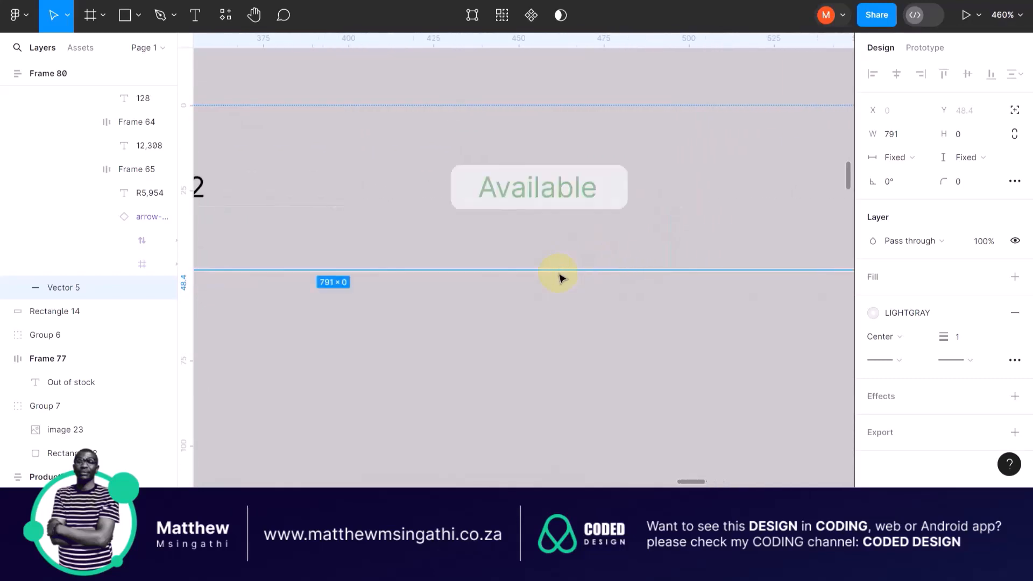
scroll(558, 277, "left", 6)
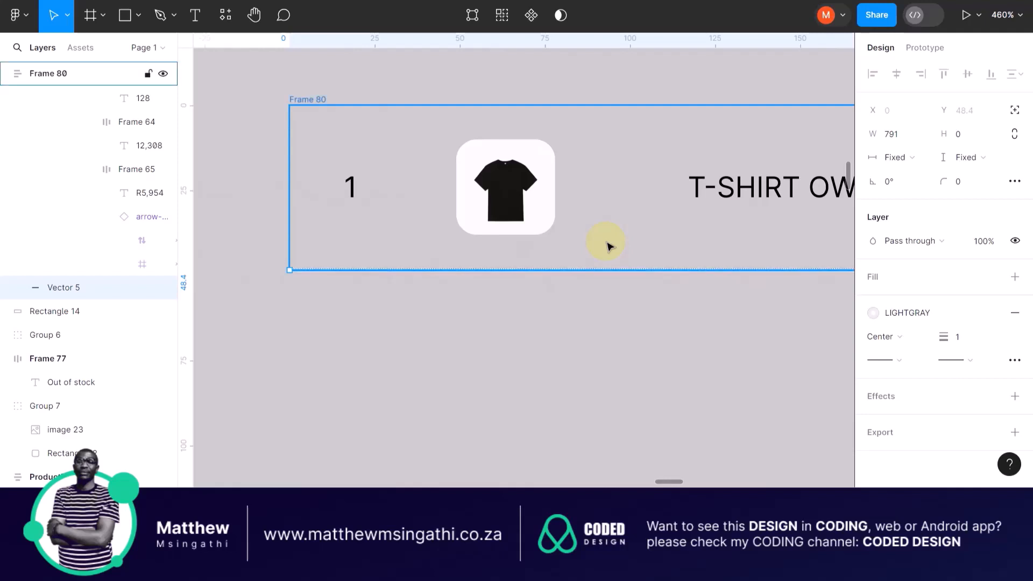
key("Return")
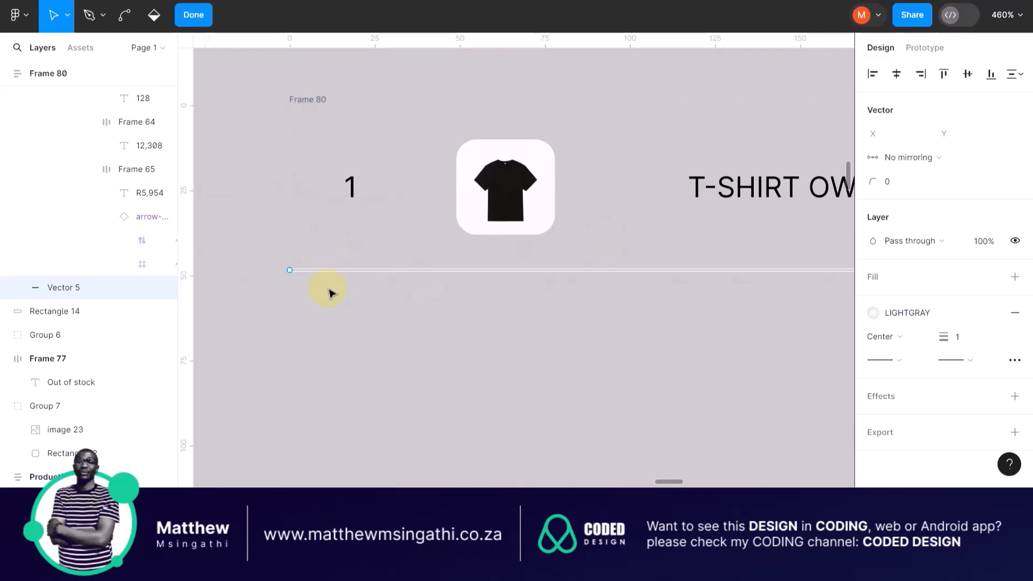
left_click(316, 339)
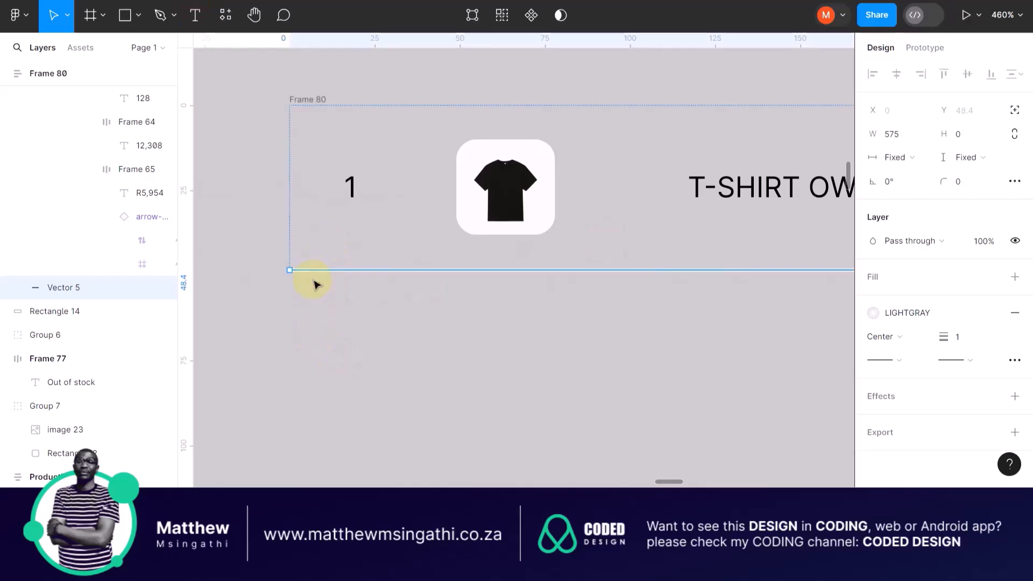
Undo the divider line's width change and the gap change in the auto layout frame holding the copied row
key("ctrl+z")
key("ctrl+z")
key("ctrl+z")
key("ctrl+z")
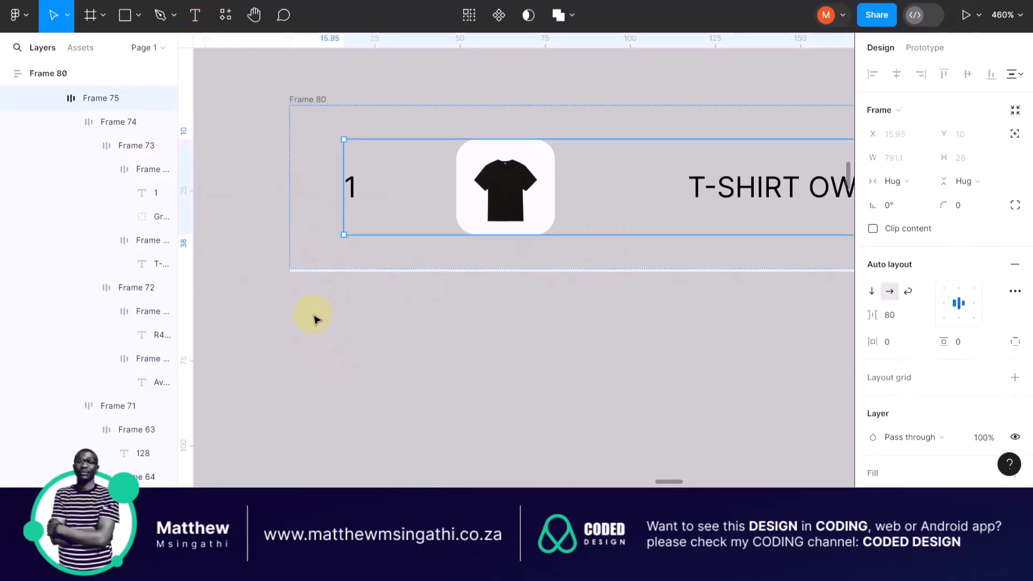
key("ctrl+z")
key("ctrl+z")
key("ctrl+z")
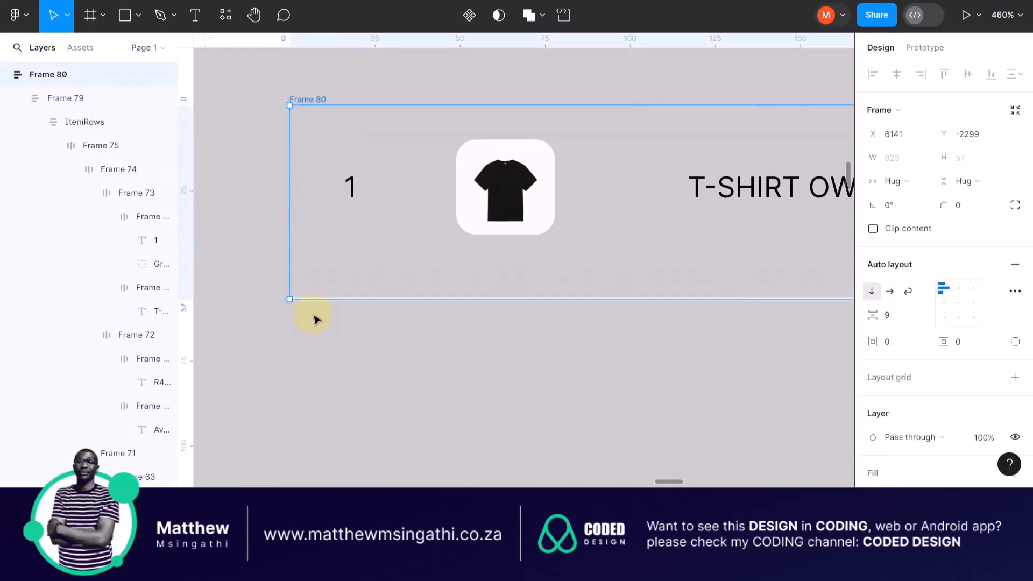
Undo the auto layout that combined the copied row with the light gray line, along with the line's last move
left_click(385, 346)
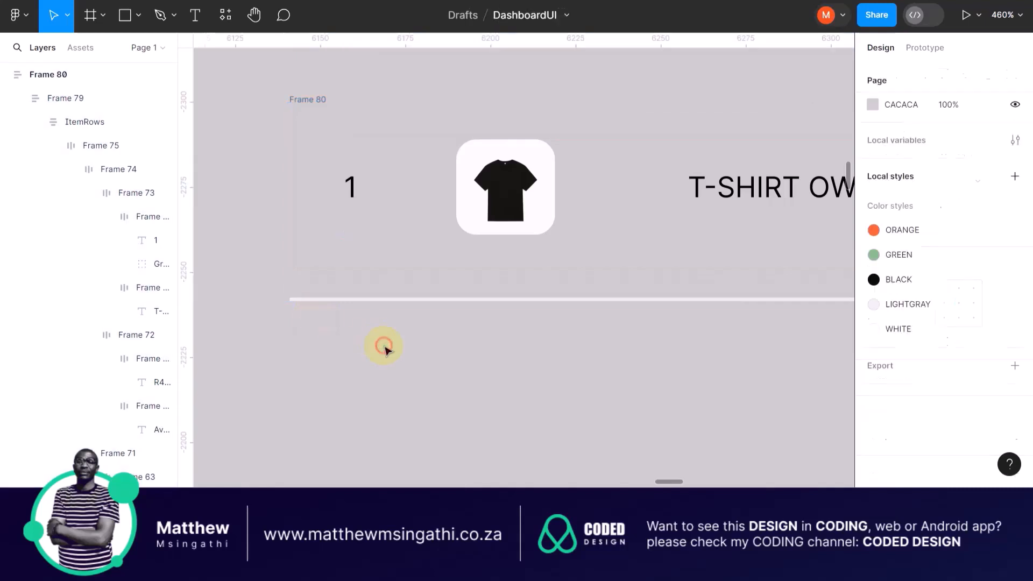
left_click(326, 300)
key("Escape")
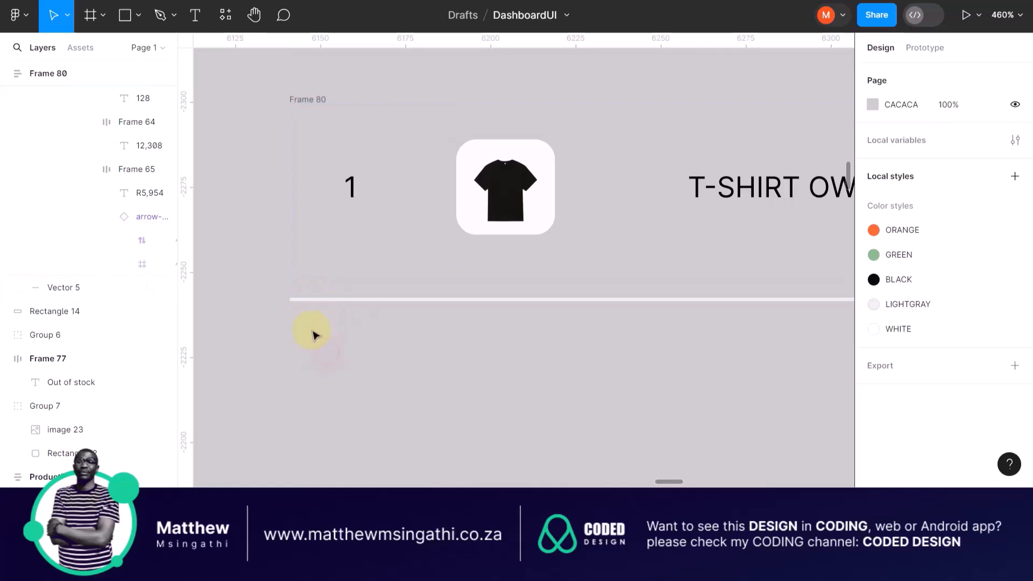
left_click(314, 300)
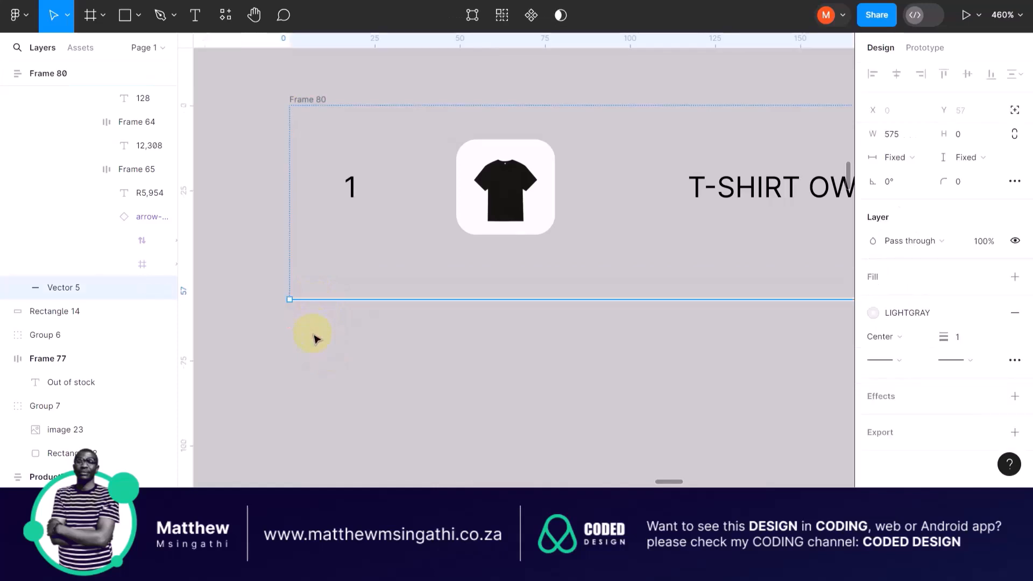
key("ctrl+z")
key("ctrl+z")
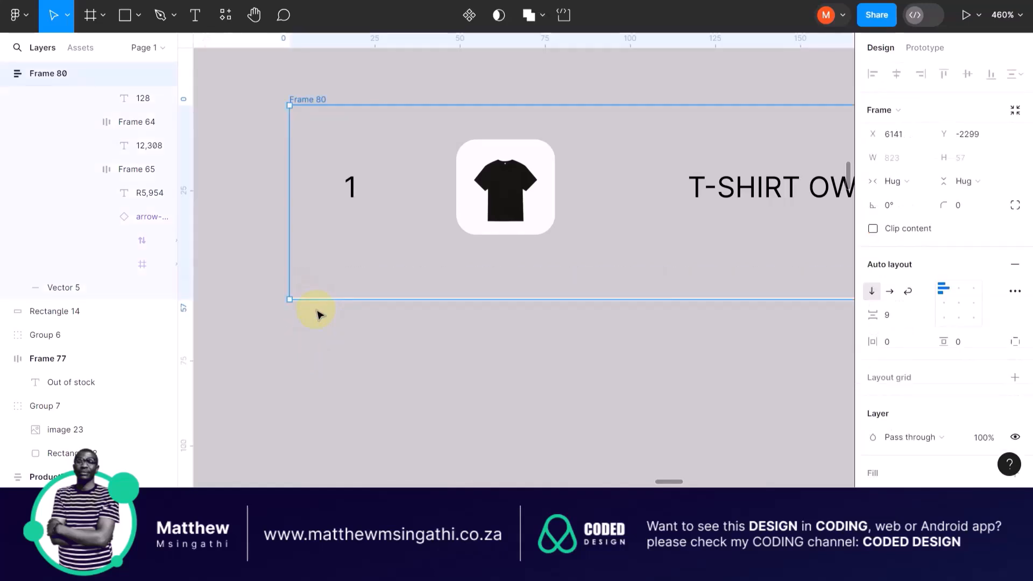
key("ctrl+z")
key("ctrl+z")
key("ctrl+z")
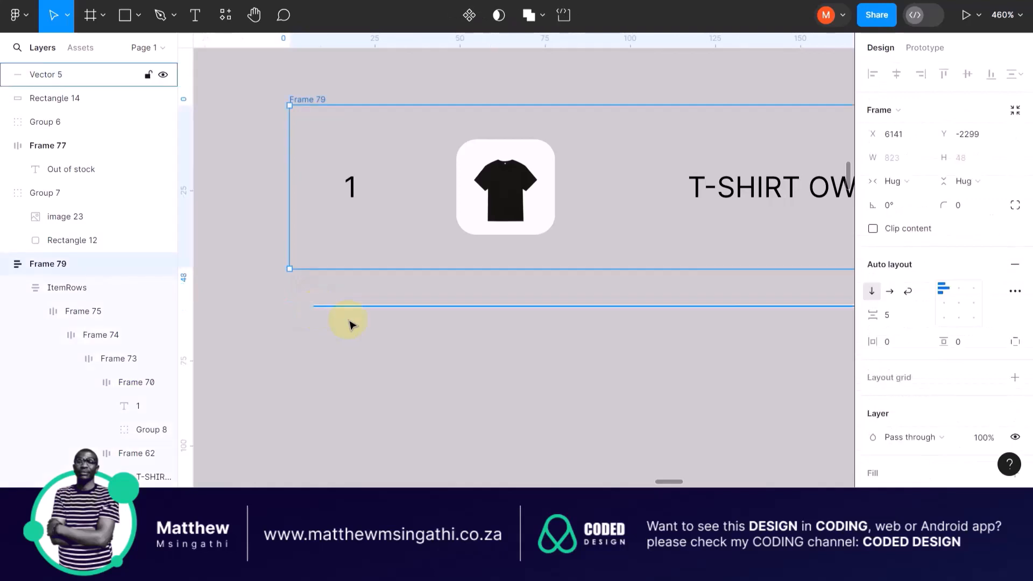
left_click(368, 365)
Add a white fill to the copied row's outer frame, Frame 79
scroll(349, 308, "down", 5)
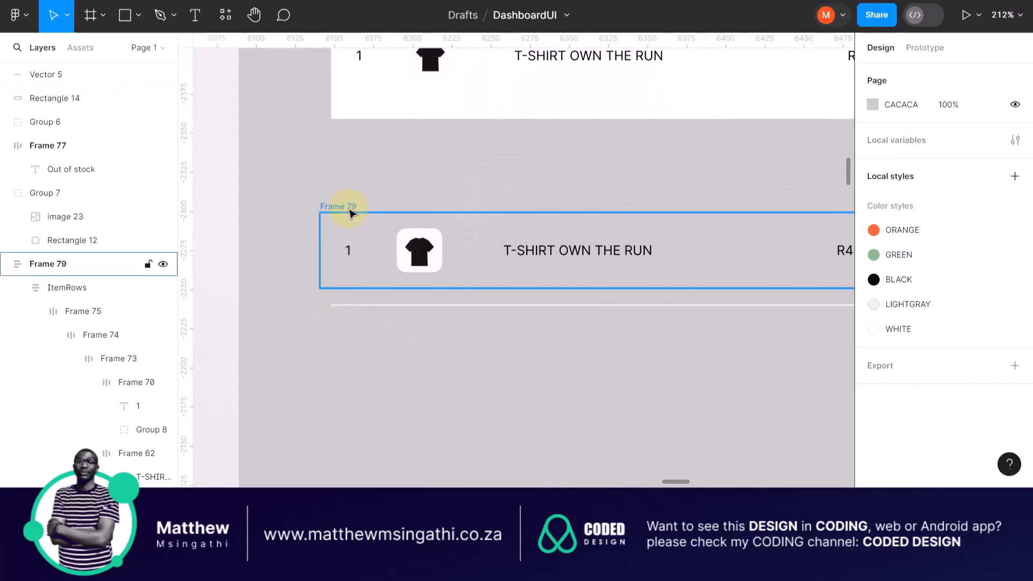
left_click(347, 211)
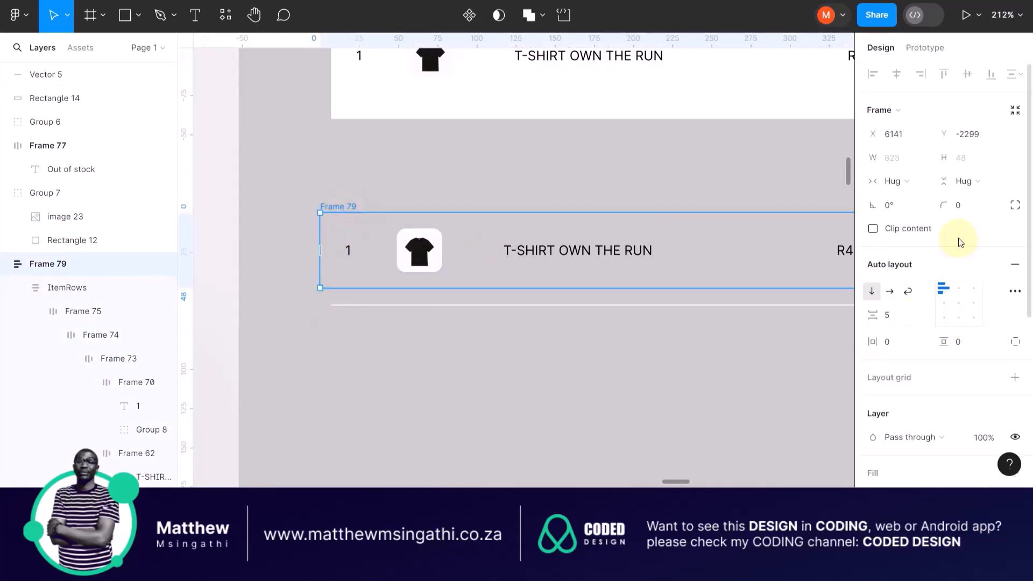
scroll(960, 241, "down", 2)
scroll(960, 241, "down", 3)
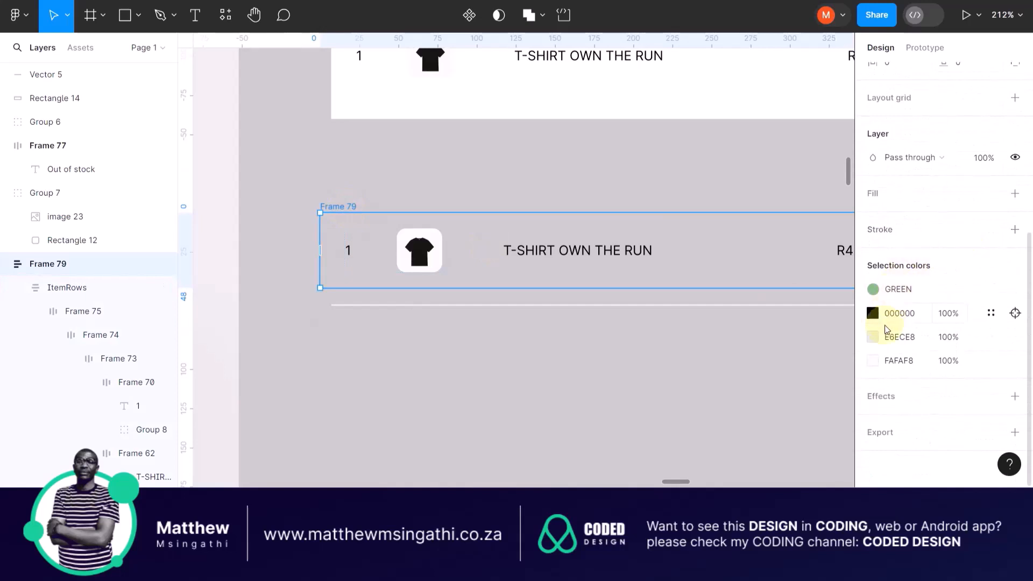
scroll(1013, 222, "up", 1)
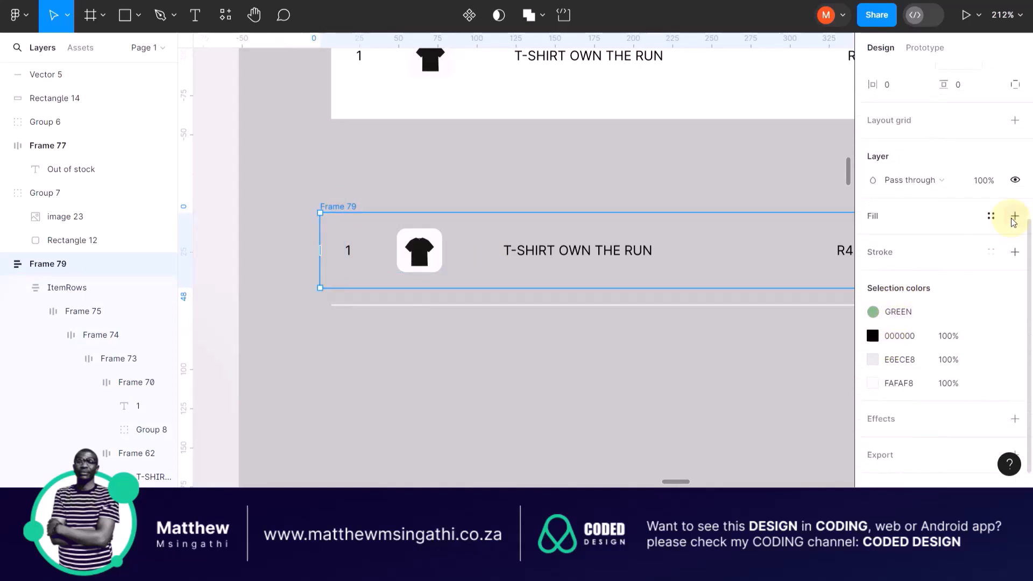
left_click(1014, 218)
left_click(529, 354)
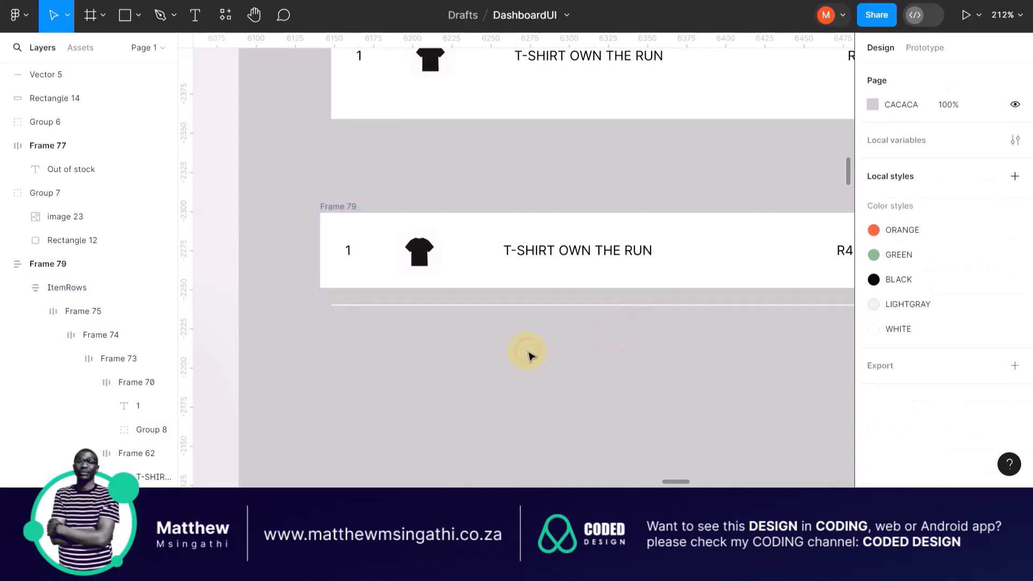
Move the light gray line to X 6145, Y -2232, and take Frame 75 out of ItemRows, placing it at X 6157, Y -2206
scroll(358, 310, "up", 3)
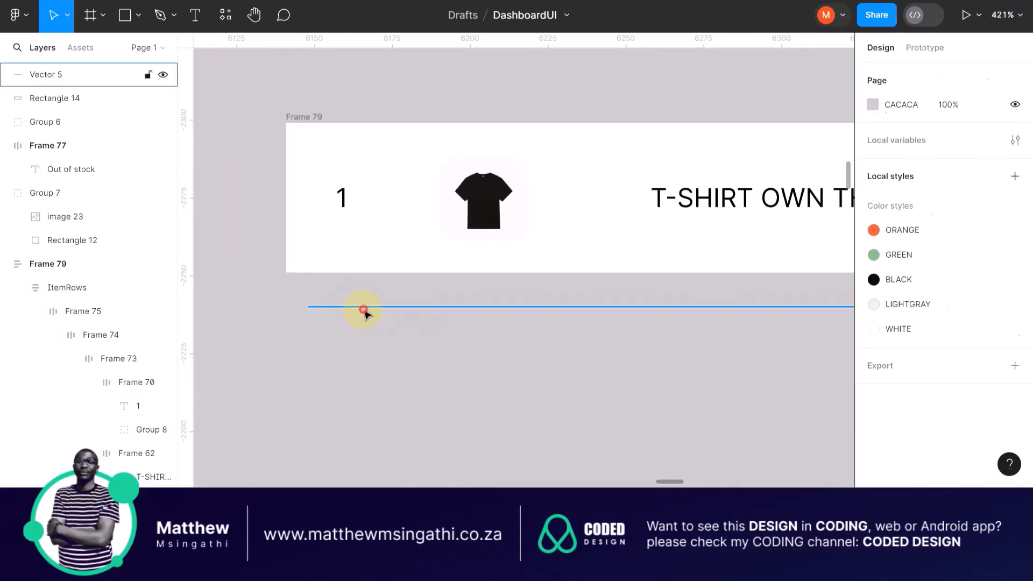
left_click_drag(364, 312, 357, 341)
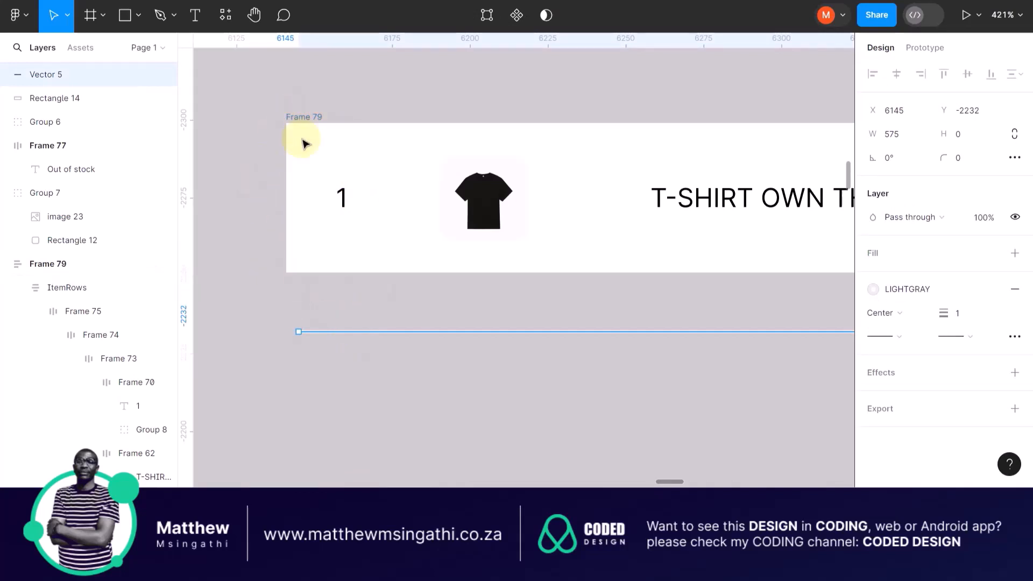
left_click(345, 175)
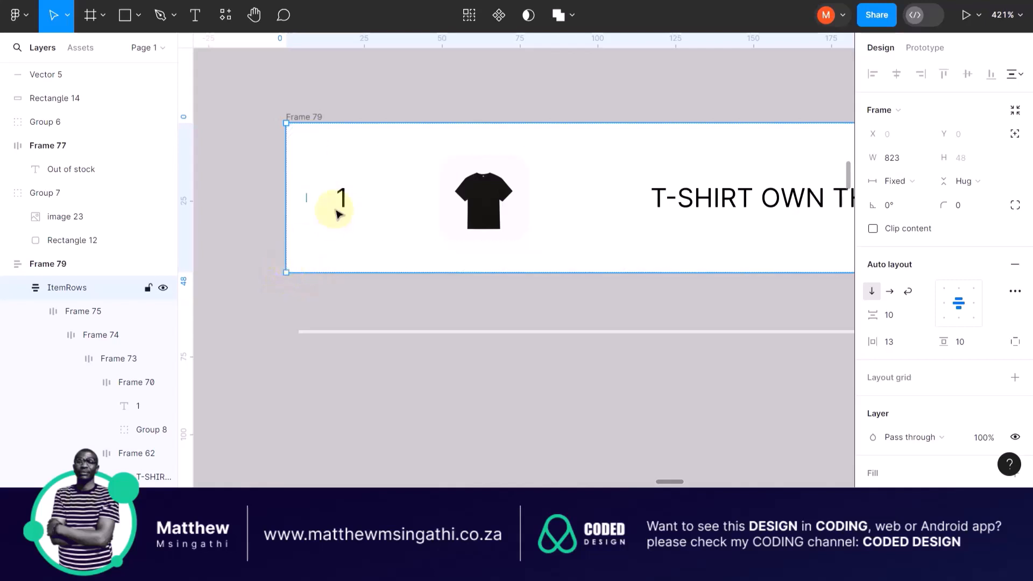
left_click(341, 192)
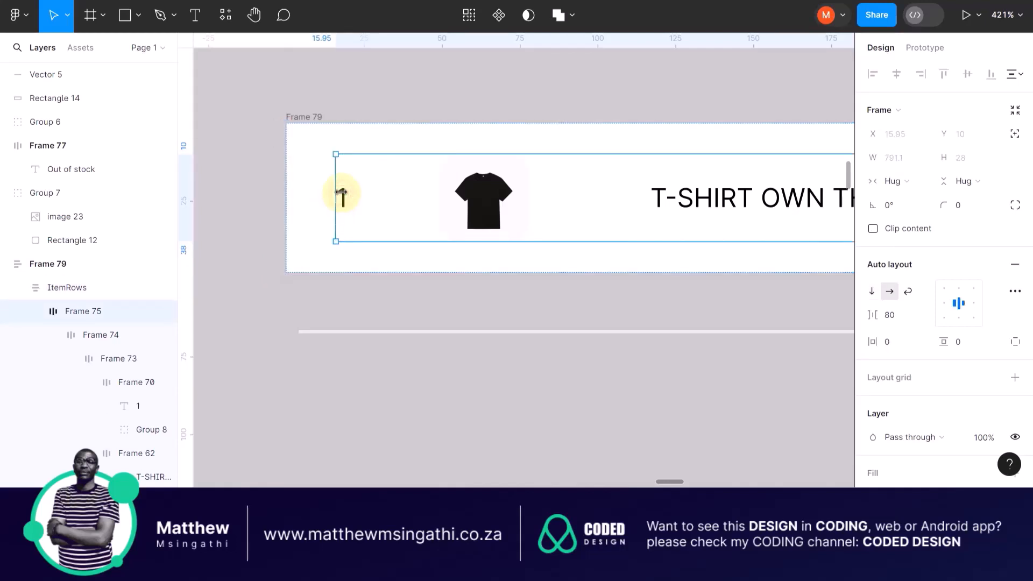
scroll(330, 195, "down", 5)
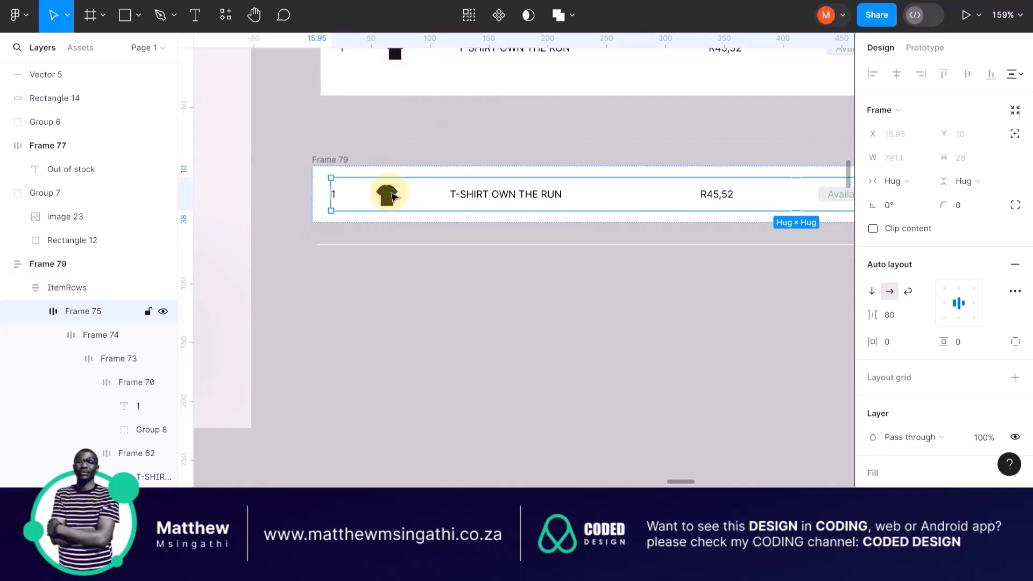
left_click_drag(391, 208, 394, 293)
scroll(395, 293, "up", 3)
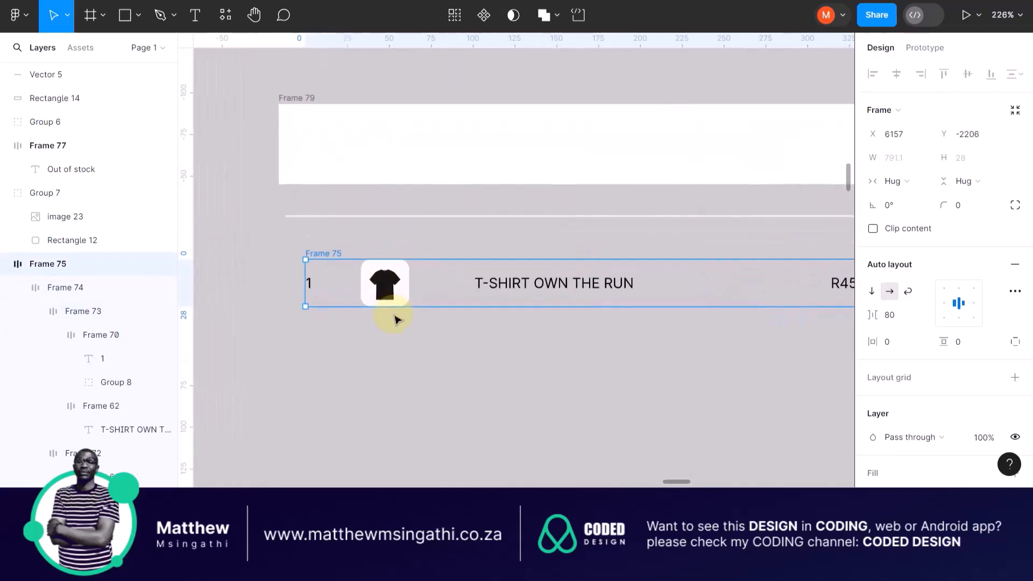
Move the light gray line to X 6154, Y -2167 under Frame 75, and try to combine it with Frame 74 in an auto layout
left_click_drag(361, 218, 338, 309)
scroll(339, 309, "up", 2)
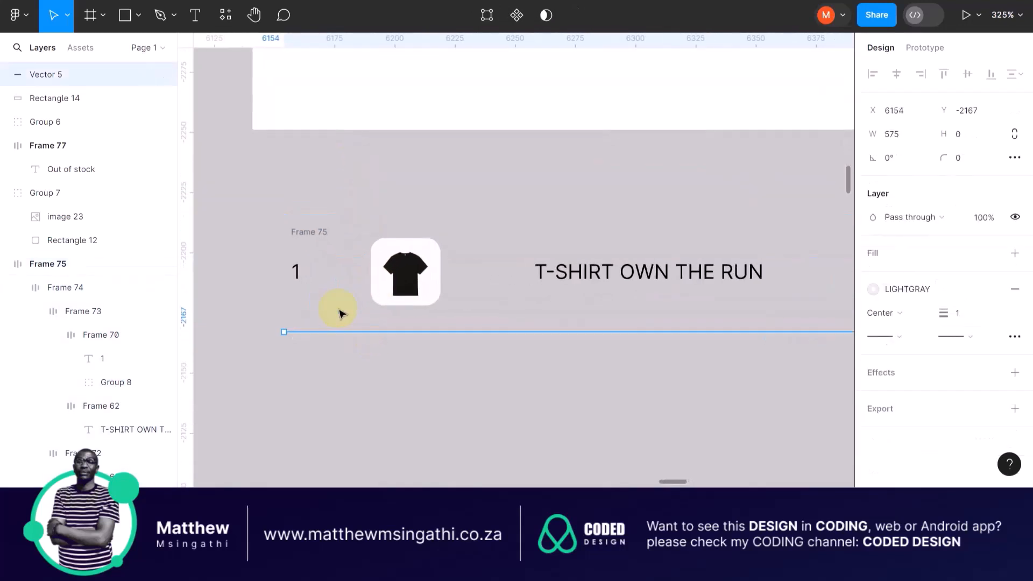
left_click(296, 276)
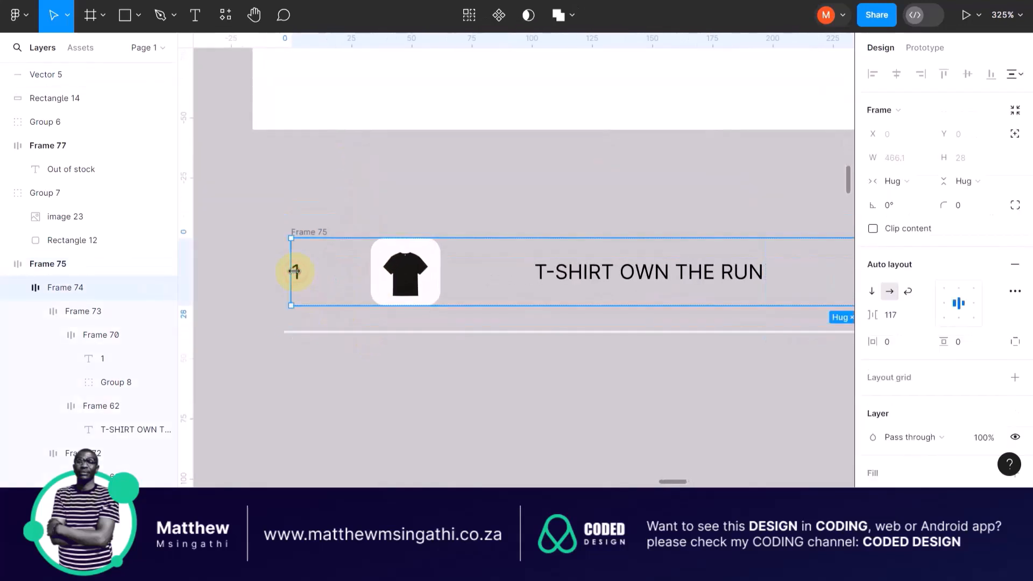
left_click(303, 332, "shift")
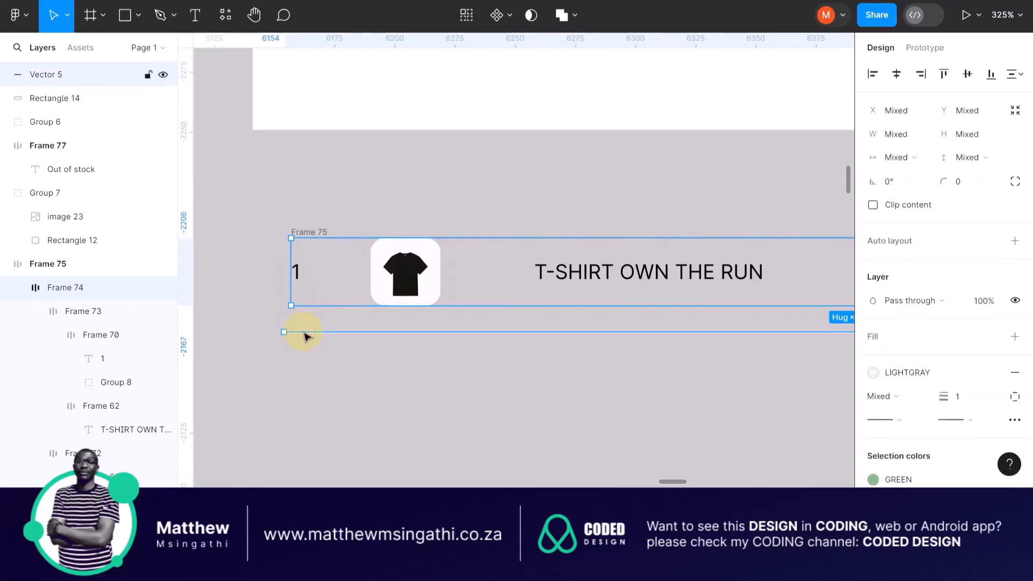
key("shift+a")
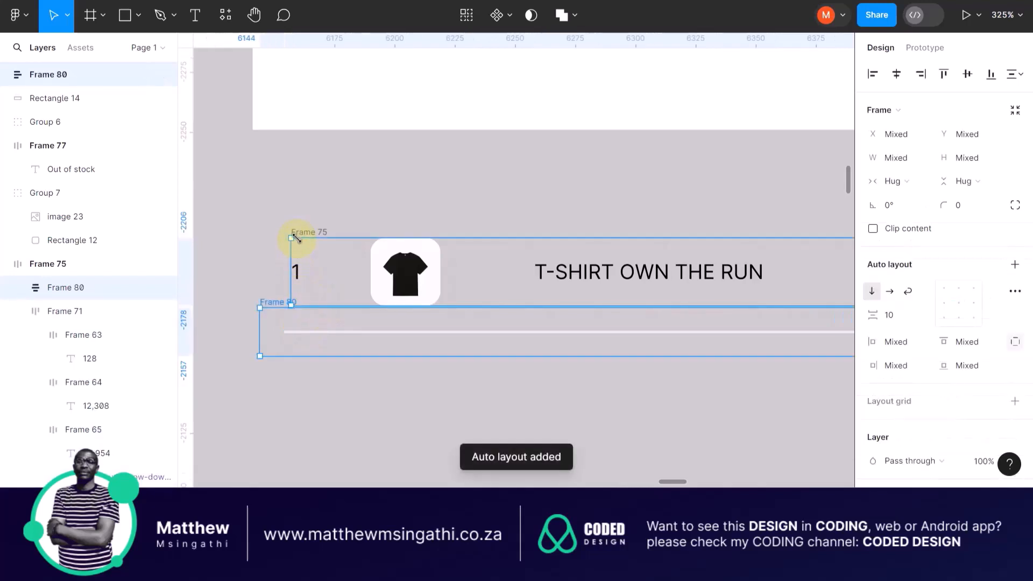
scroll(307, 319, "right", 10)
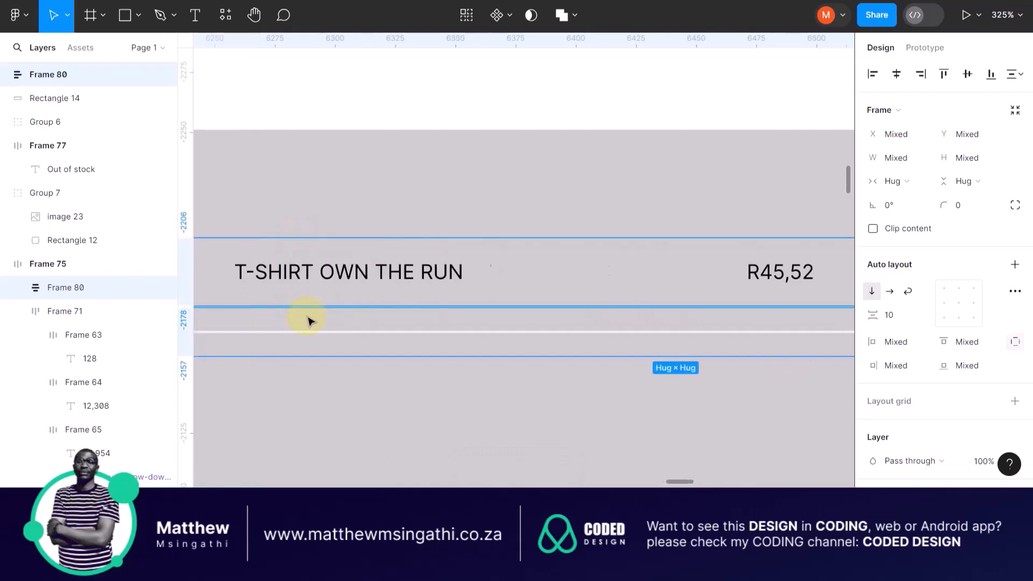
scroll(307, 319, "right", 5)
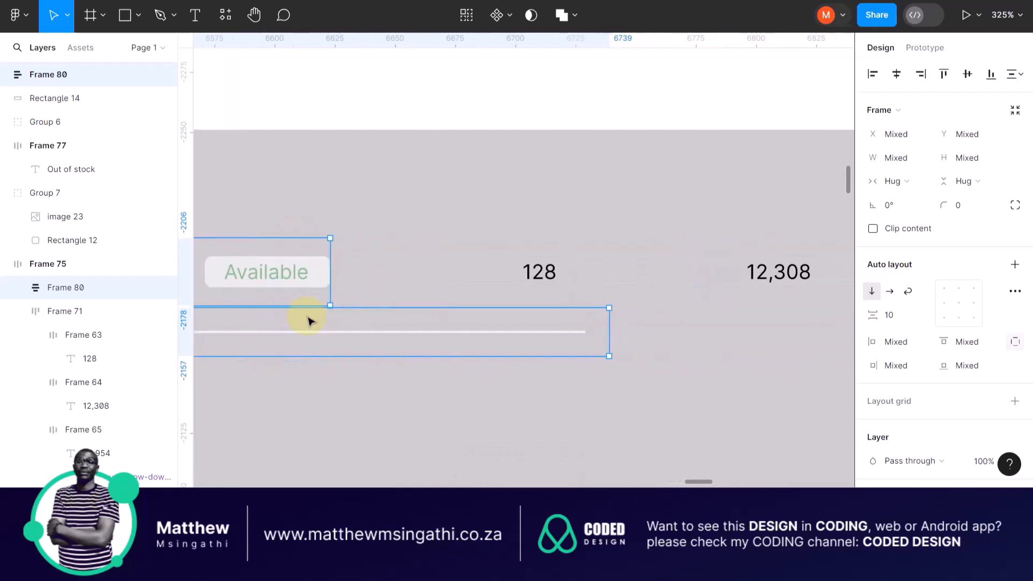
scroll(424, 344, "left", 5)
scroll(425, 341, "left", 2)
left_click(425, 342)
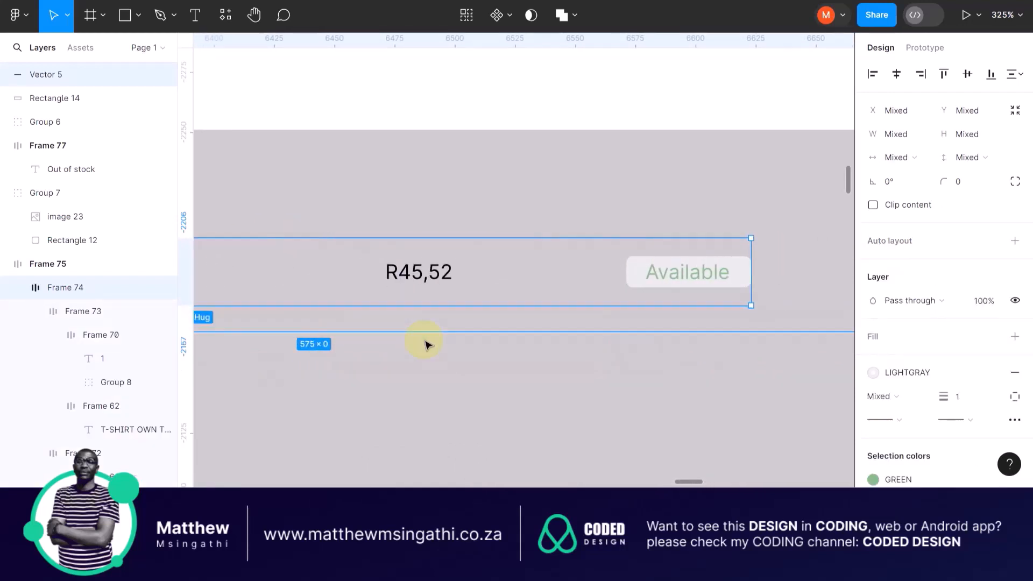
Move the light gray line to X 6157, Y -2134, aligned with Frame 75's left edge, and select Frame 75
scroll(425, 344, "down", 4)
scroll(425, 344, "left", 5)
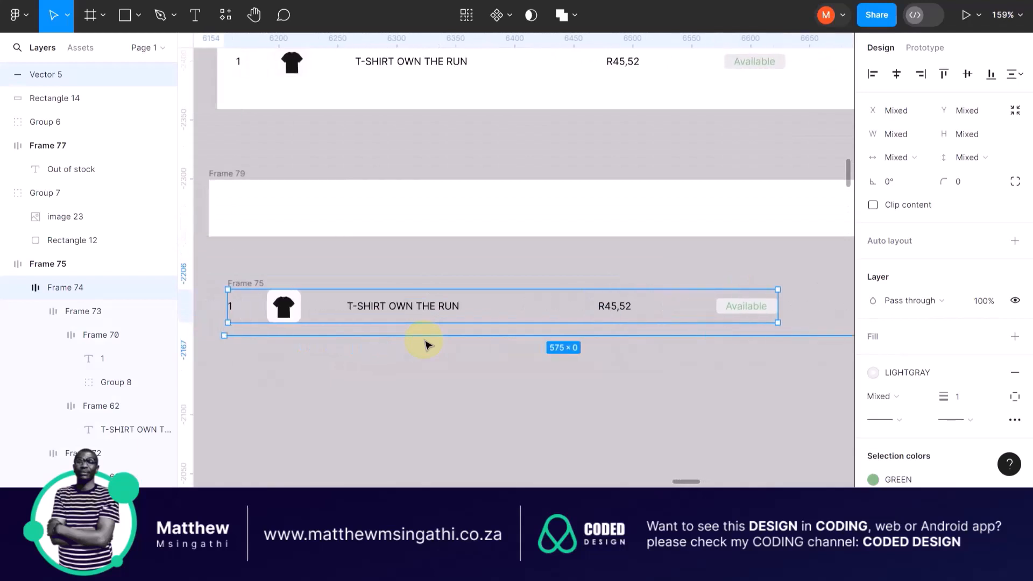
left_click(273, 388)
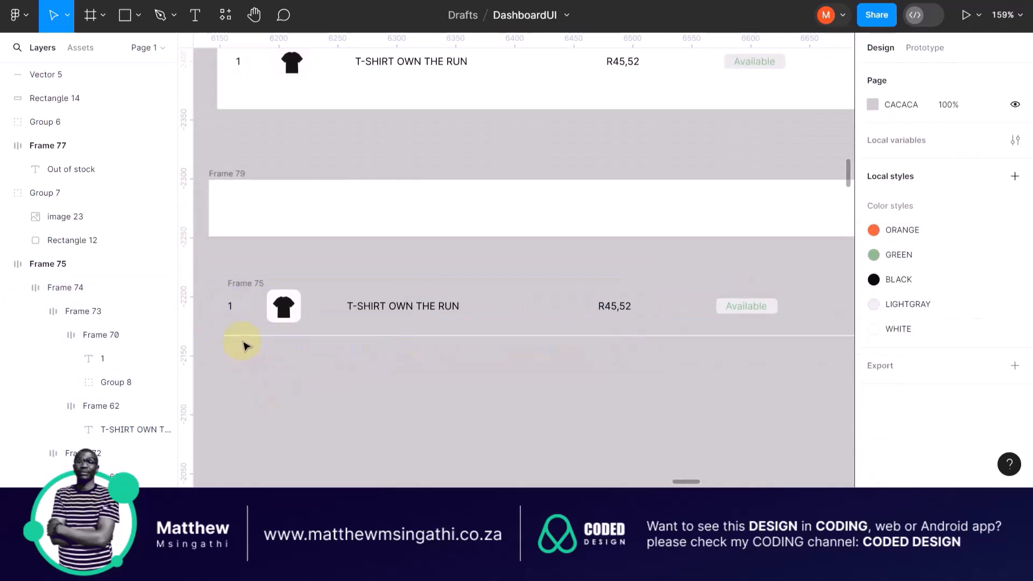
left_click_drag(243, 340, 246, 377)
scroll(246, 376, "down", 3)
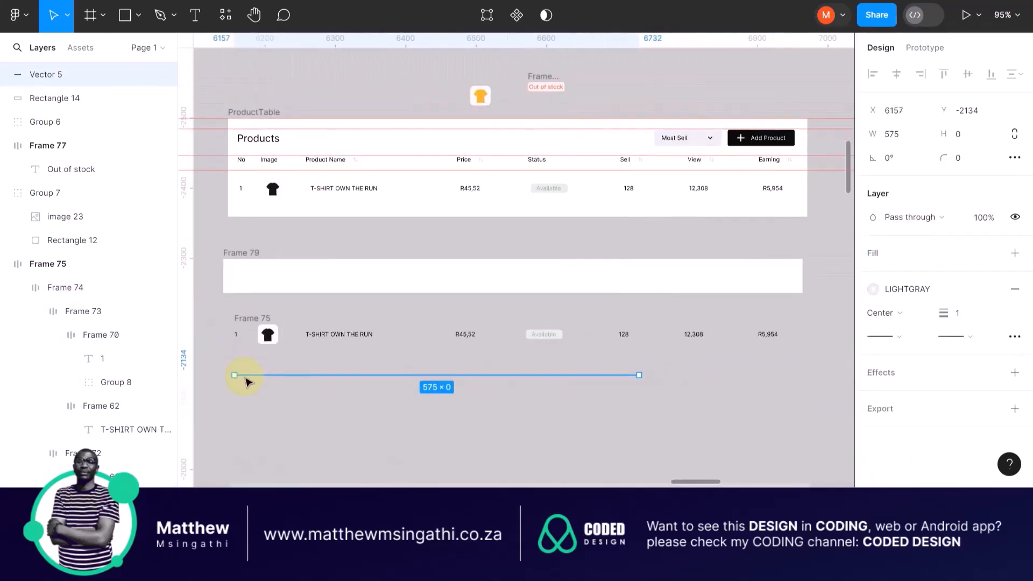
left_click(271, 319)
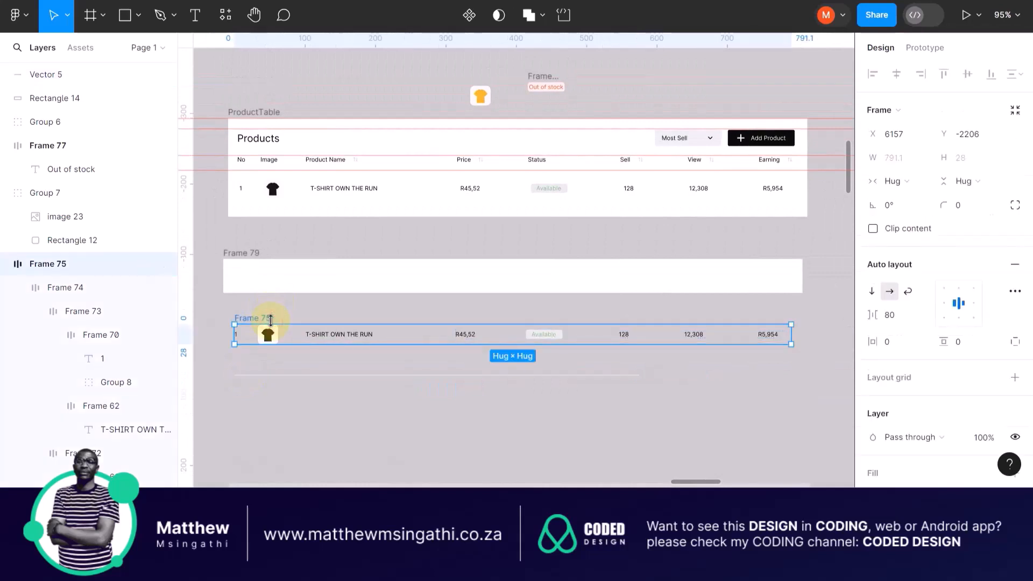
Combine Frame 75 and the light gray line in a vertical auto layout and tighten the gap so the line sits at Y 42
left_click(263, 376, "shift")
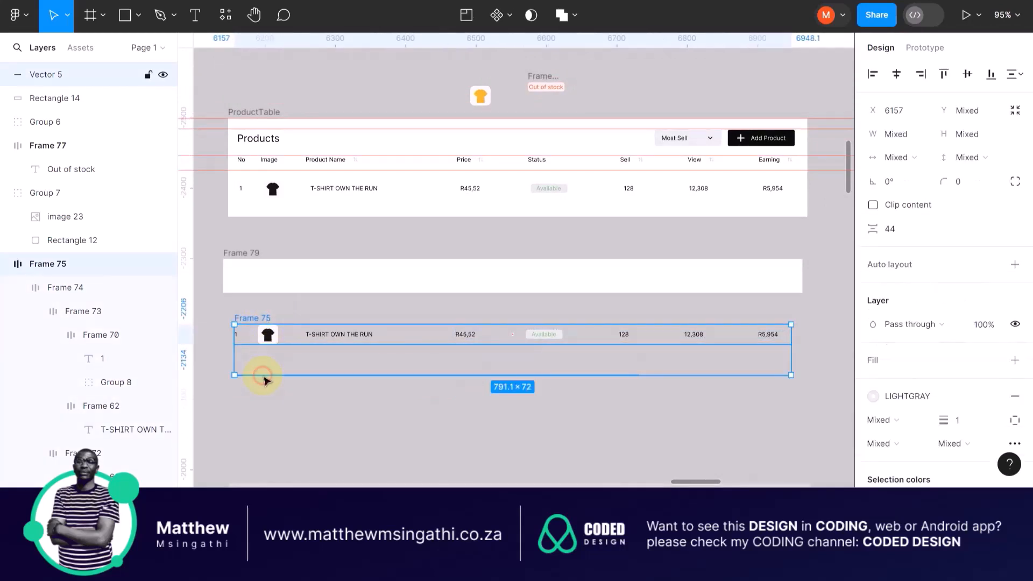
key("shift+a")
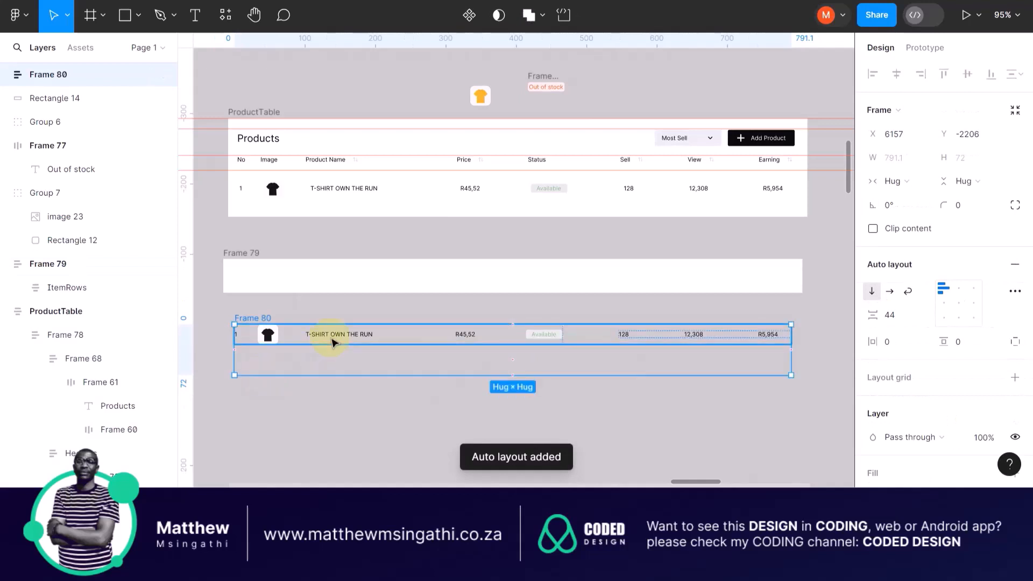
scroll(292, 365, "up", 5)
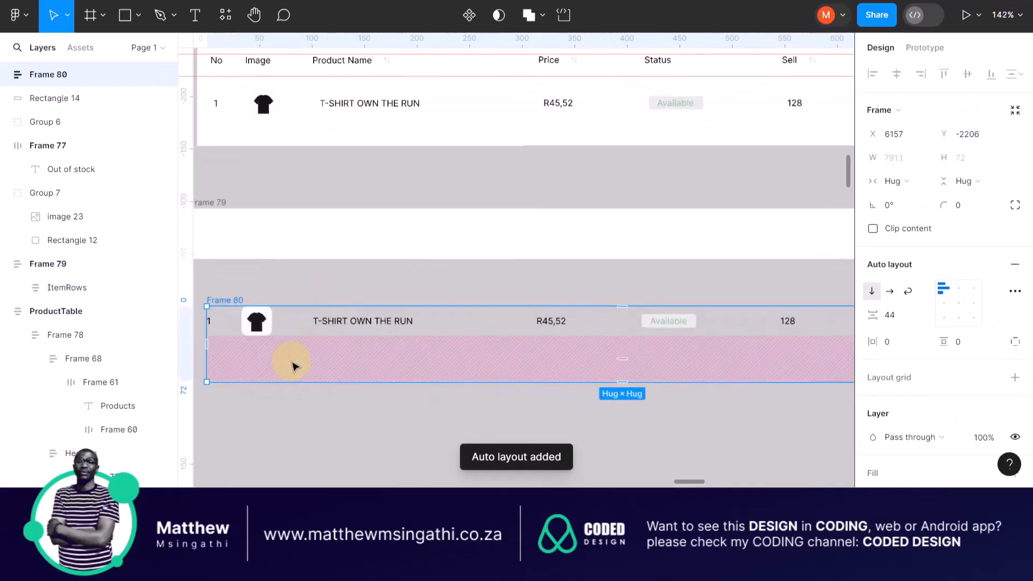
left_click_drag(617, 360, 620, 342)
left_click(232, 370)
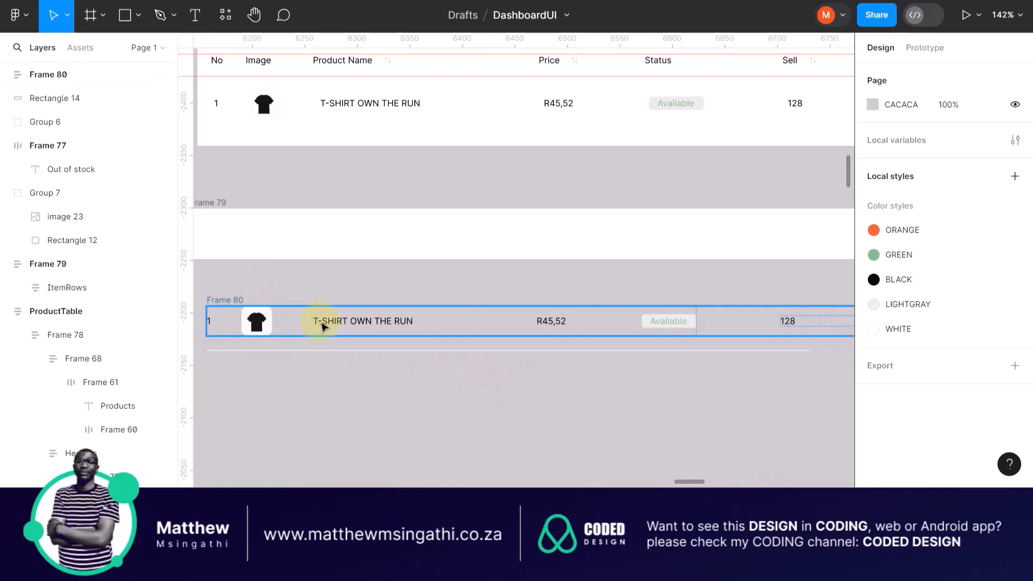
Set the light gray line's width to 791 so it spans the full row above it
left_click(222, 306)
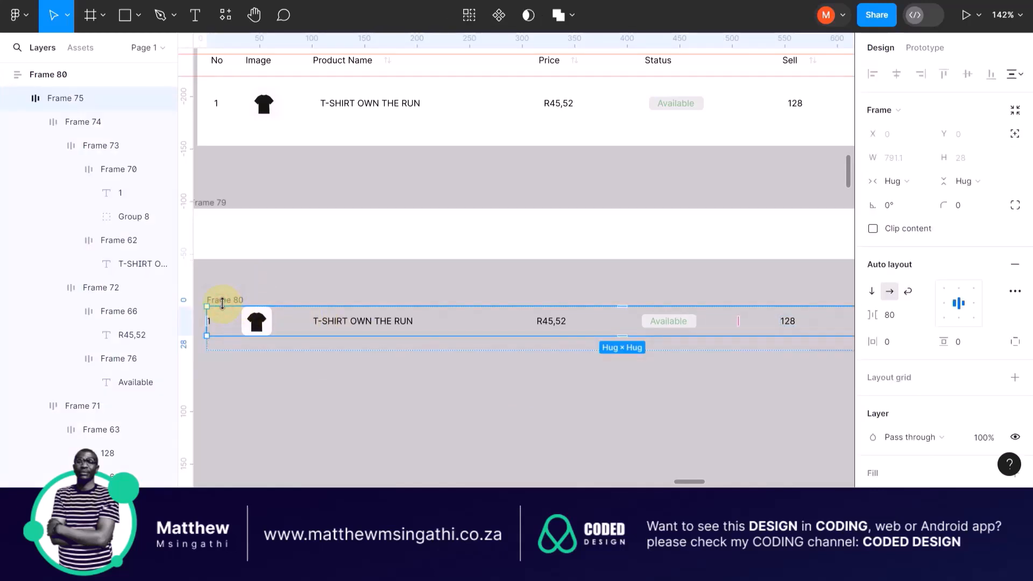
double_click(240, 350)
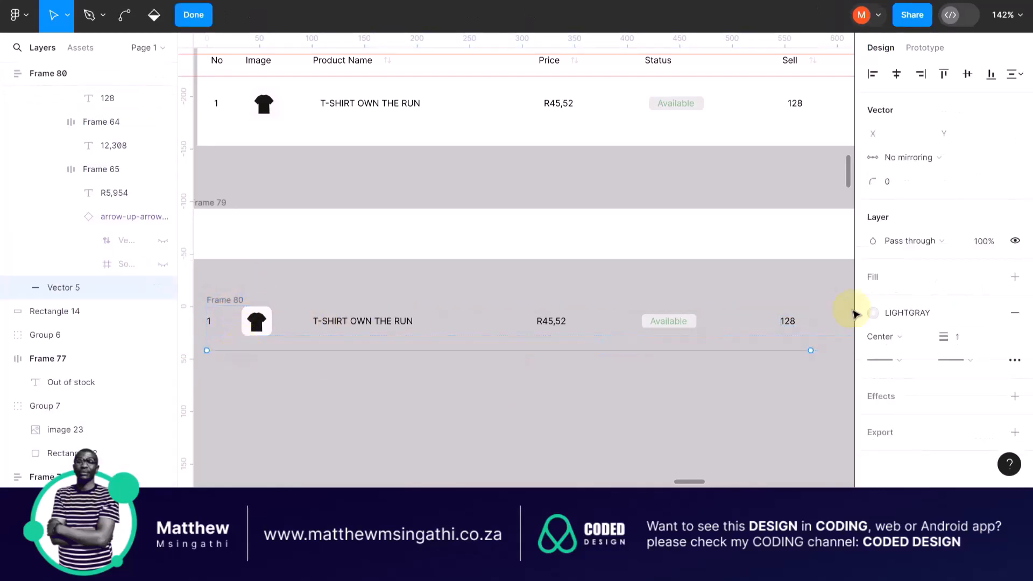
left_click(587, 409)
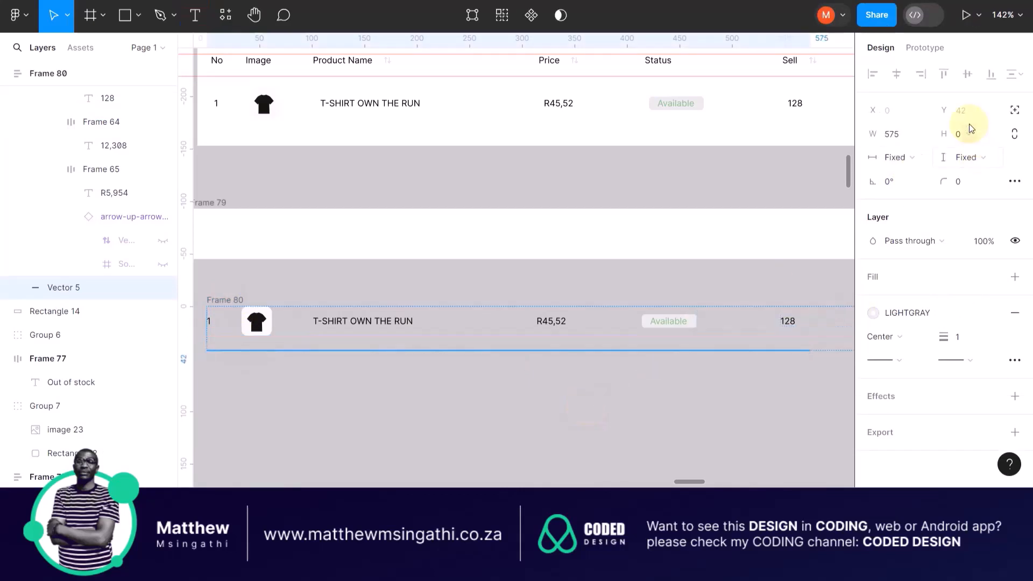
left_click(898, 134)
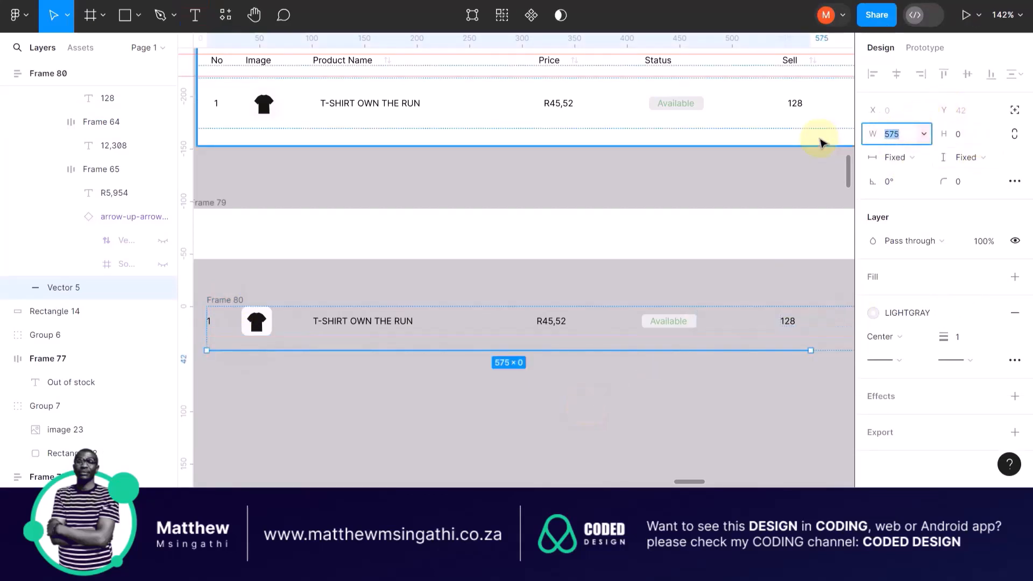
type("791")
key("Return")
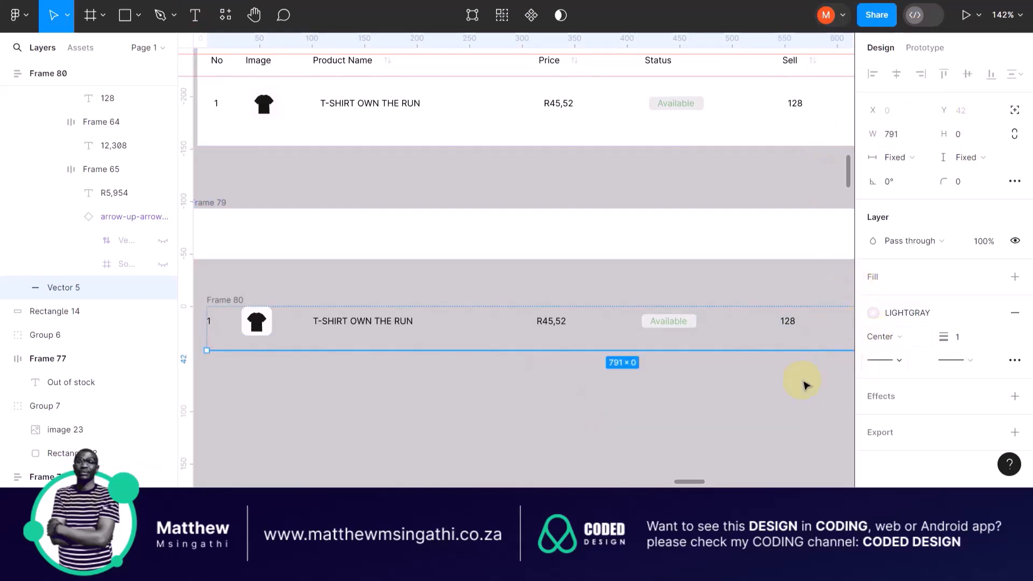
scroll(796, 385, "right", 8)
left_click(687, 401)
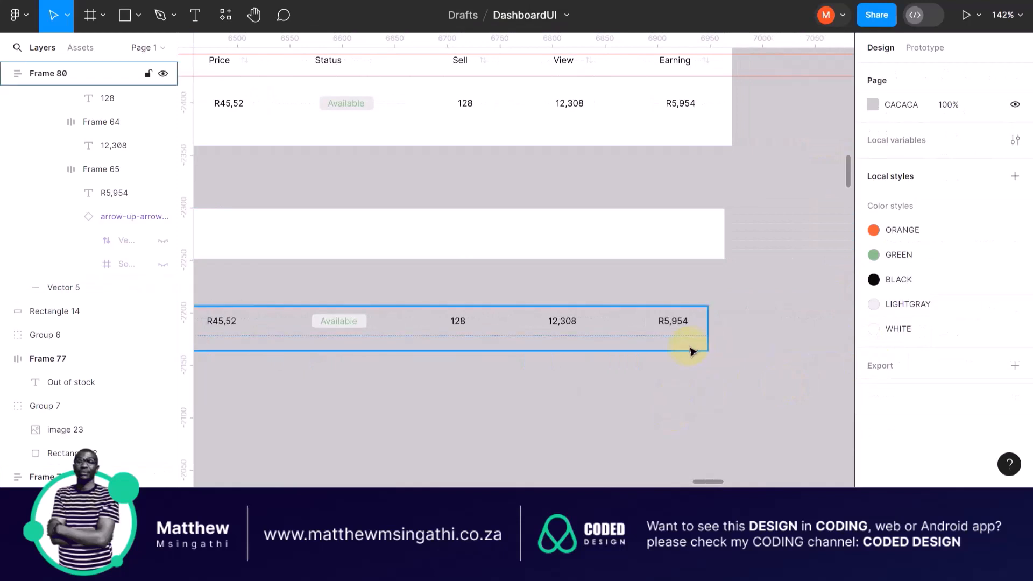
Place Frame 80, with its row content and divider line, inside ItemRows in the white Frame 79
scroll(556, 392, "left", 8)
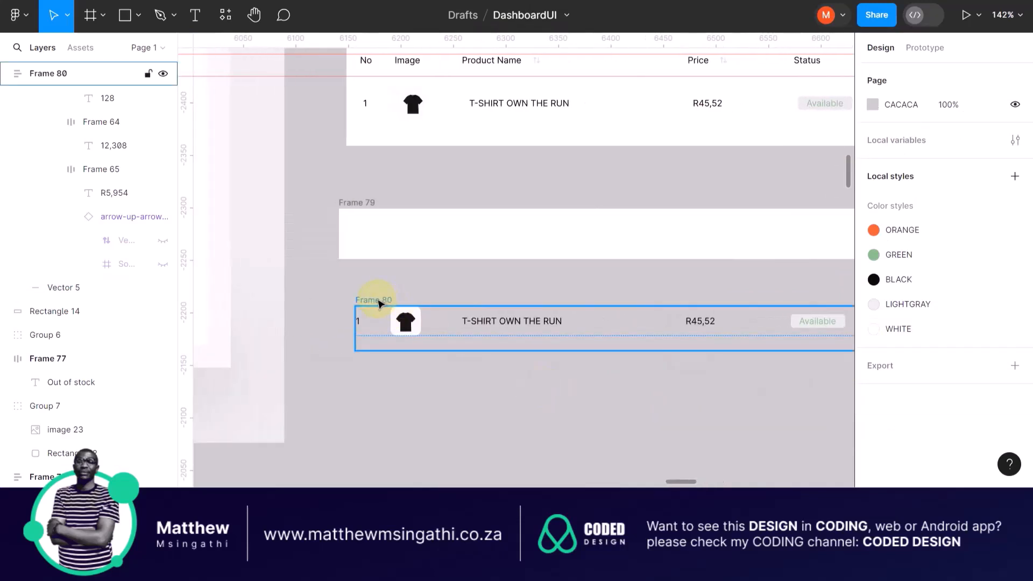
left_click_drag(378, 303, 377, 230)
left_click(402, 348)
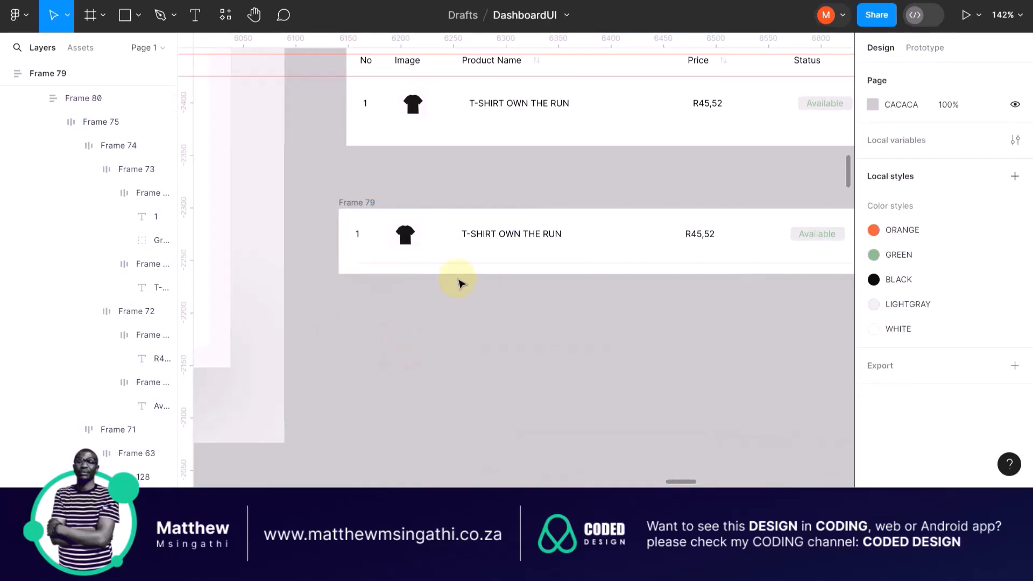
Remove the white FFFFFF fill from Frame 79
scroll(469, 283, "up", 5)
scroll(449, 308, "down", 5)
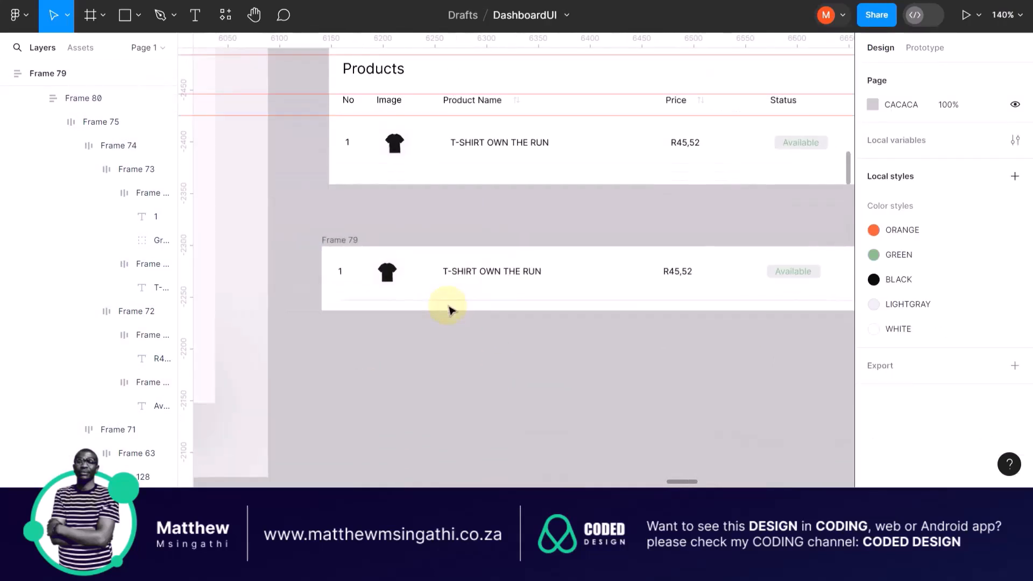
scroll(301, 306, "down", 2)
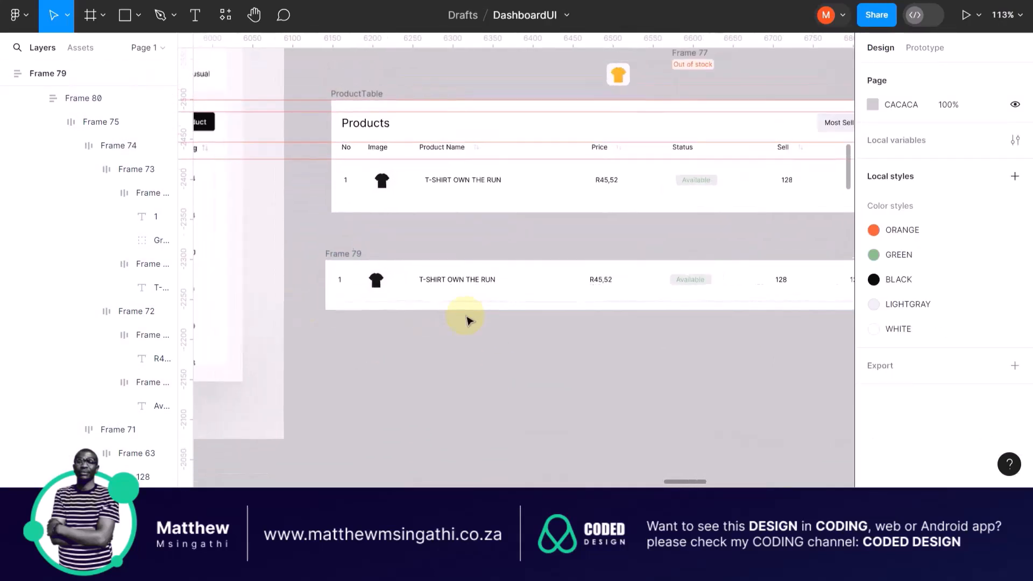
scroll(467, 320, "down", 2)
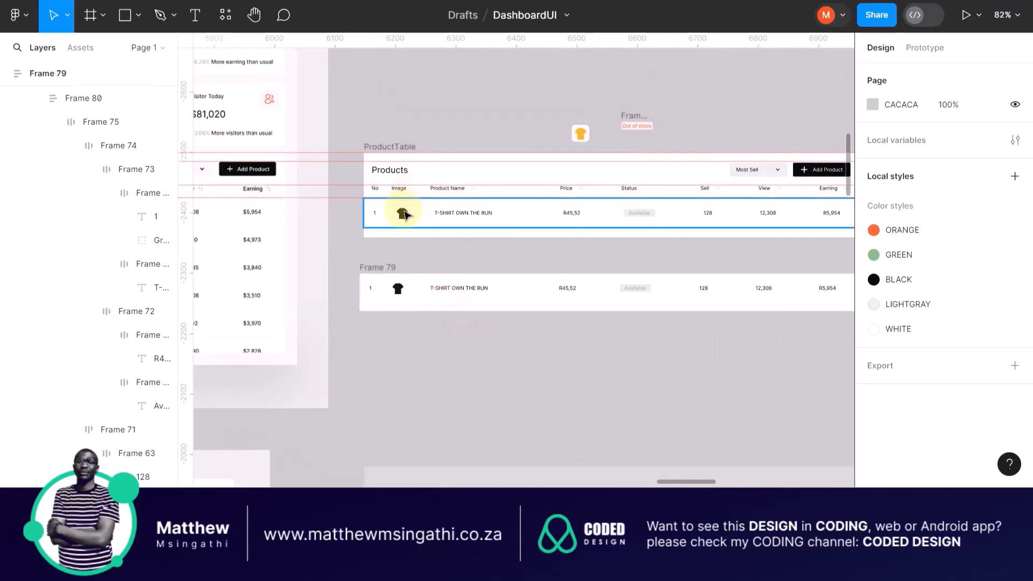
scroll(403, 214, "up", 5)
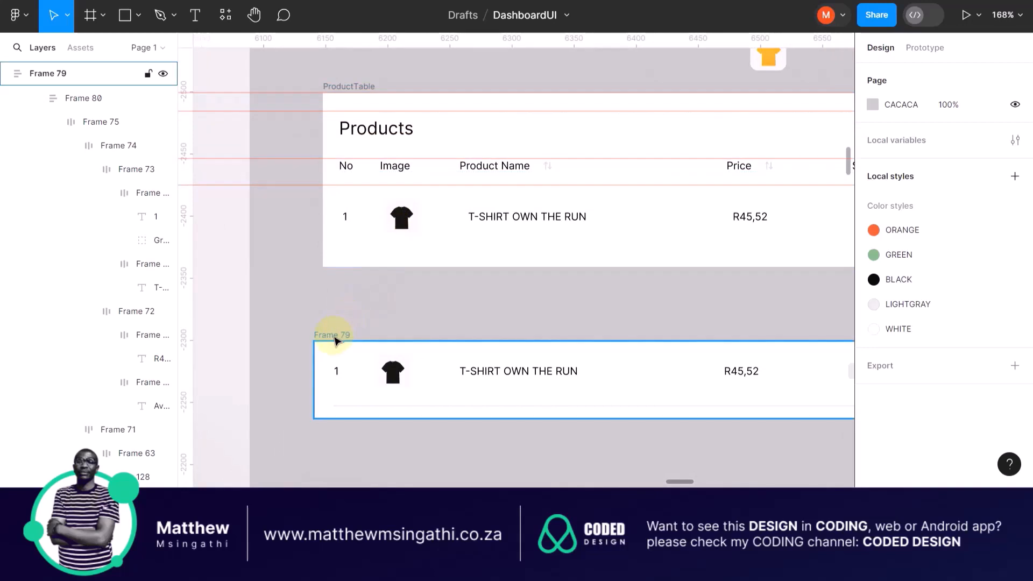
left_click(335, 342)
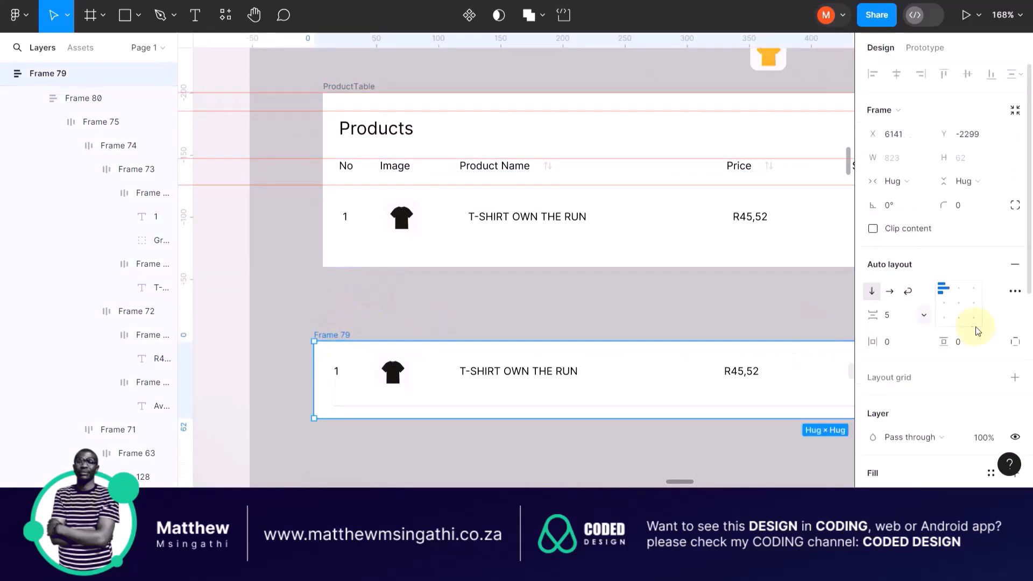
scroll(977, 330, "down", 5)
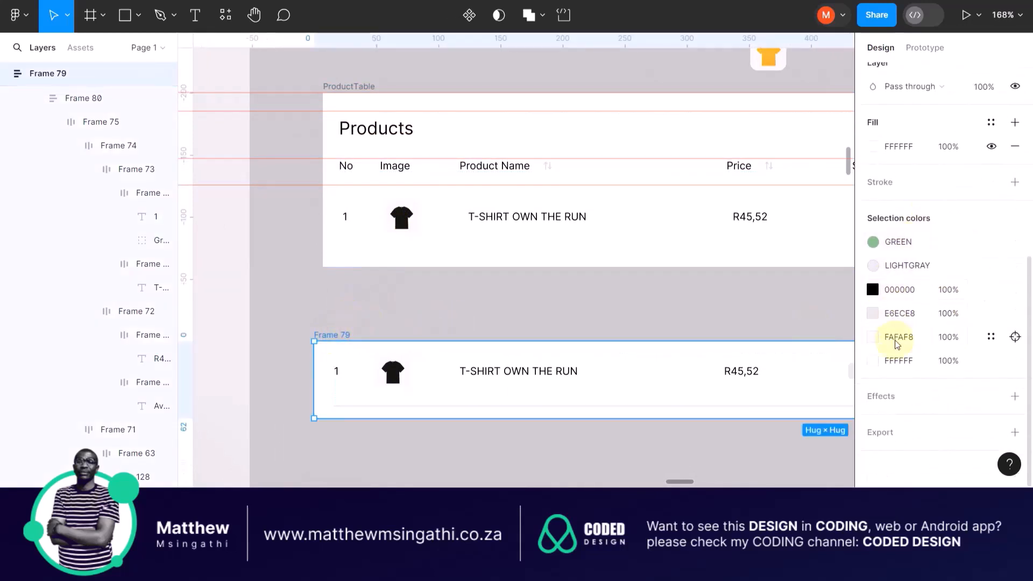
scroll(894, 366, "up", 1)
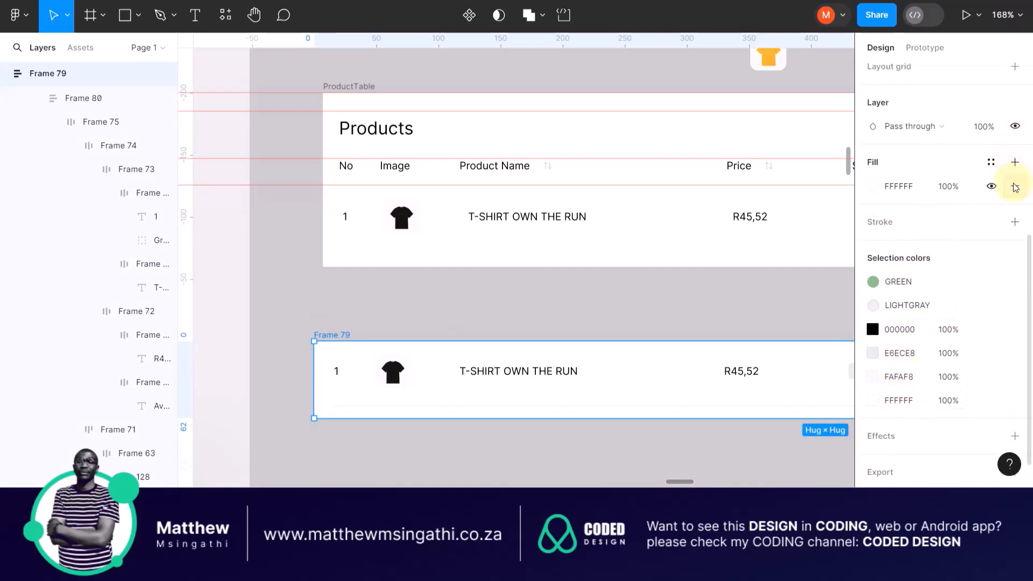
left_click(1016, 182)
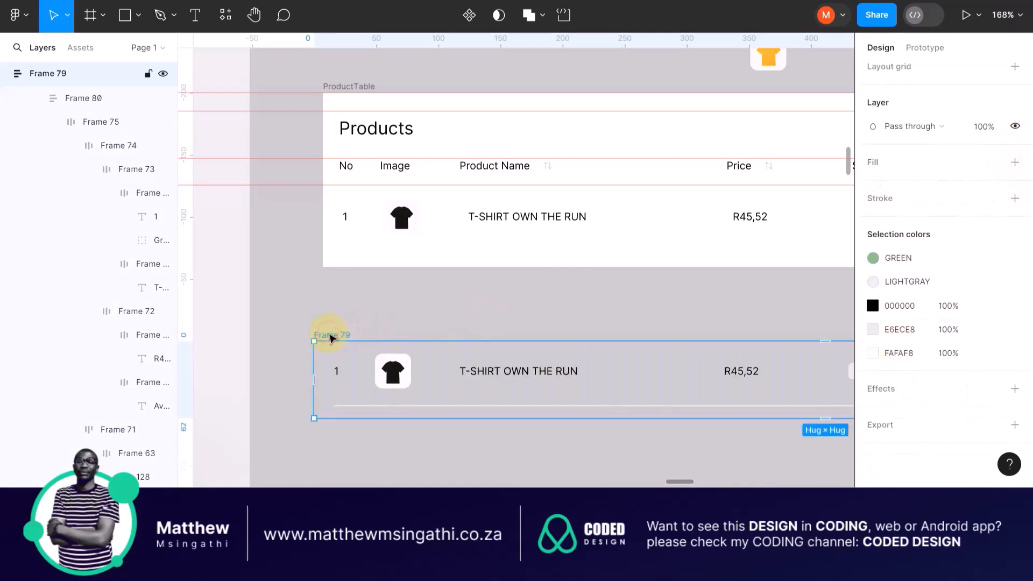
Move Frame 79 into ProductTable below the existing item row, and delete the old row without a divider line
left_click_drag(331, 337, 353, 248)
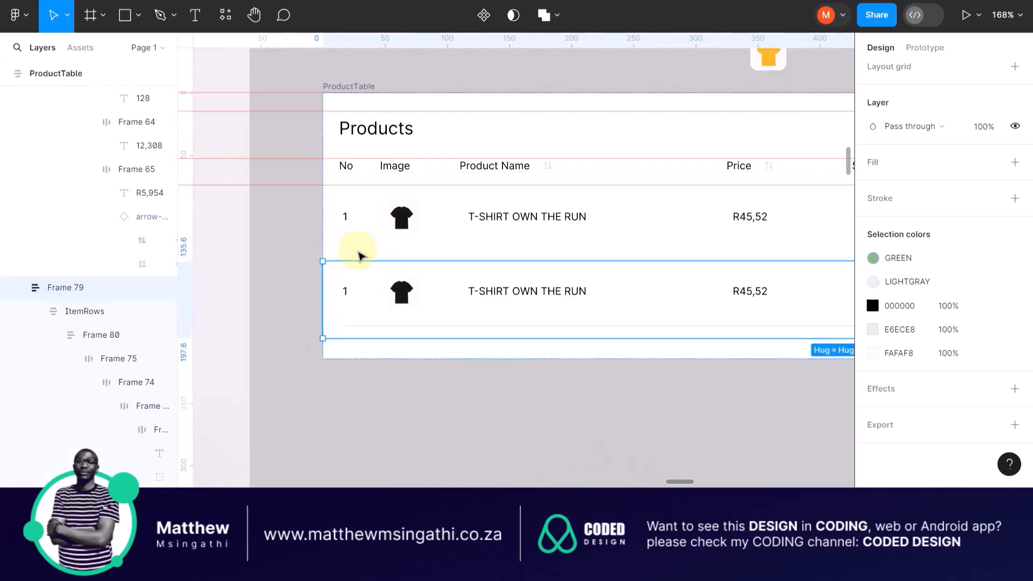
left_click(350, 200)
key("Delete")
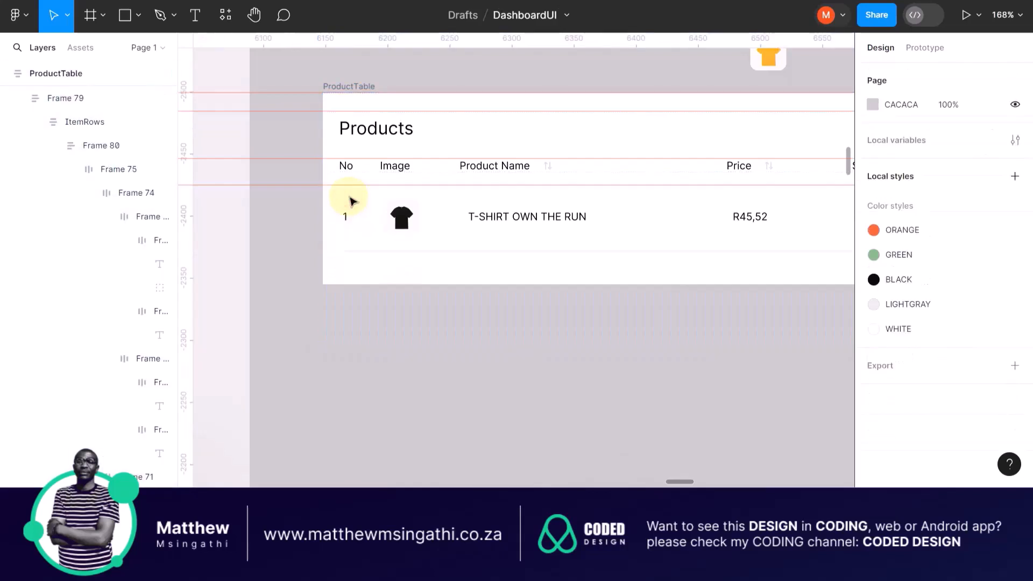
Duplicate the item row with the divider line inside ProductTable
scroll(367, 274, "down", 3)
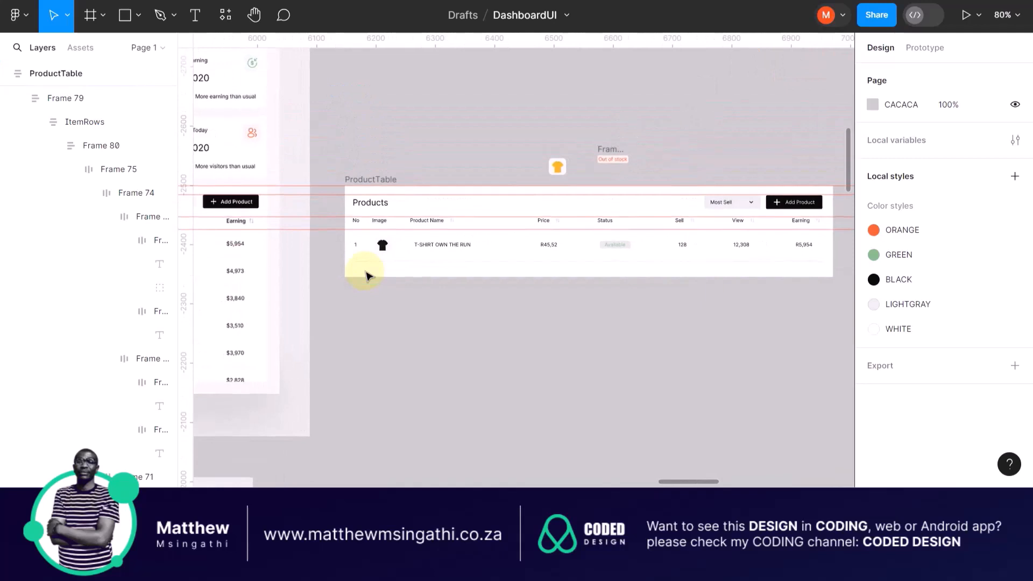
scroll(367, 273, "up", 3)
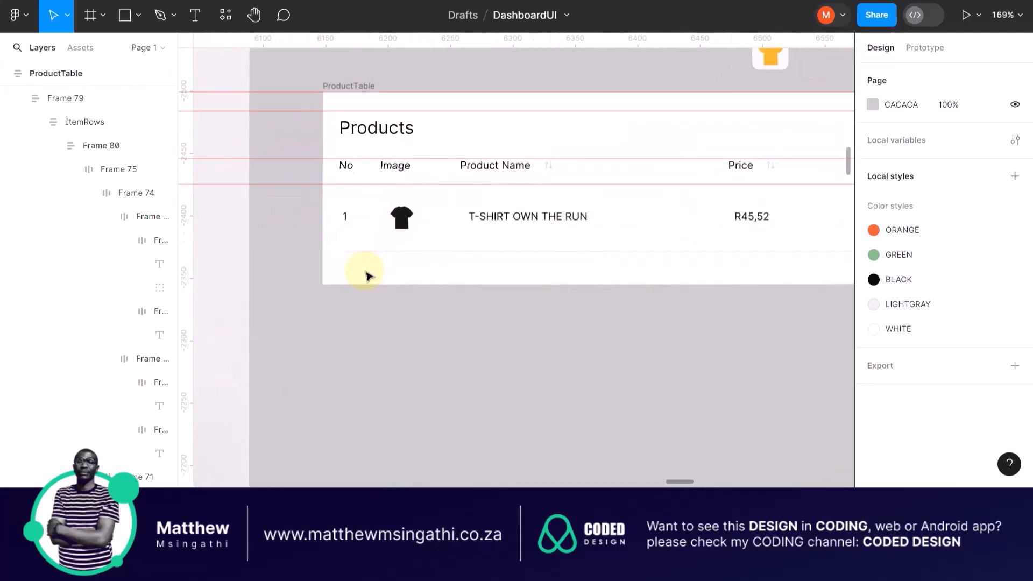
left_click(377, 199)
key("ctrl+d")
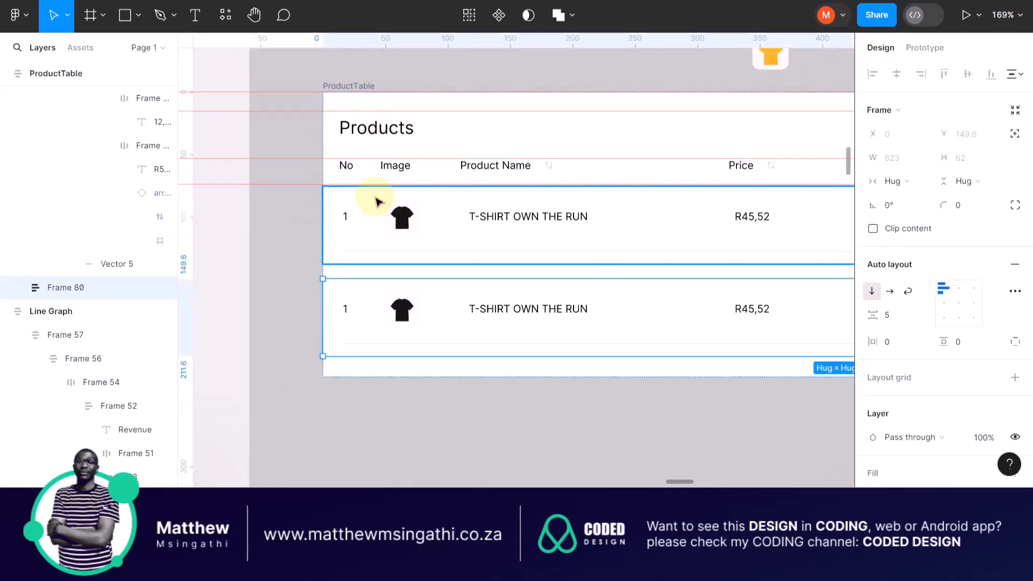
Replace the black T-shirt image in the duplicated row with the orange T-shirt image from above the table
scroll(377, 202, "down", 5)
left_click_drag(599, 110, 428, 141)
scroll(394, 324, "up", 6)
key("Delete")
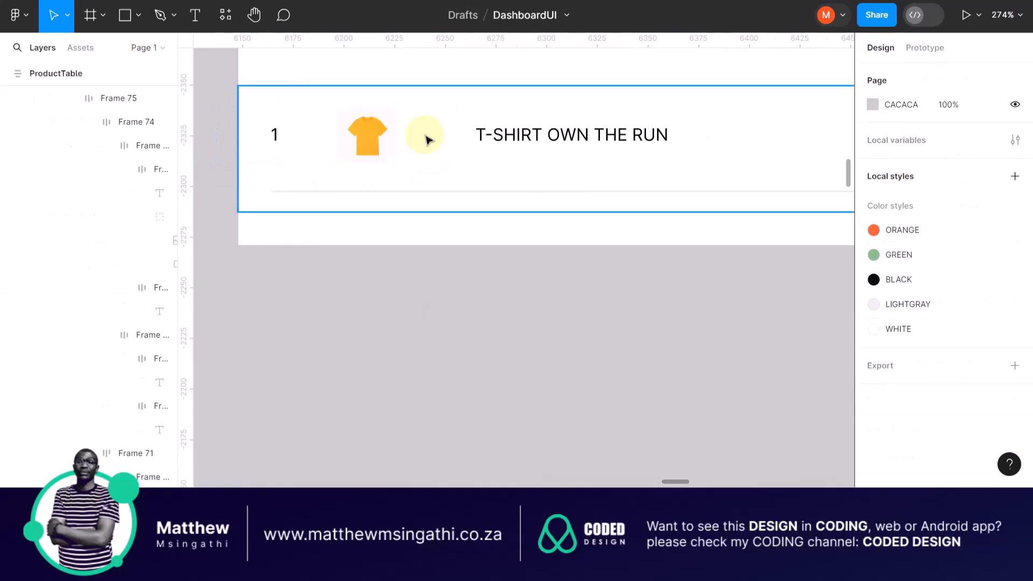
Move the "Out of stock" badge into the second row's Status column and delete that row's "Available" badge
scroll(375, 241, "down", 5)
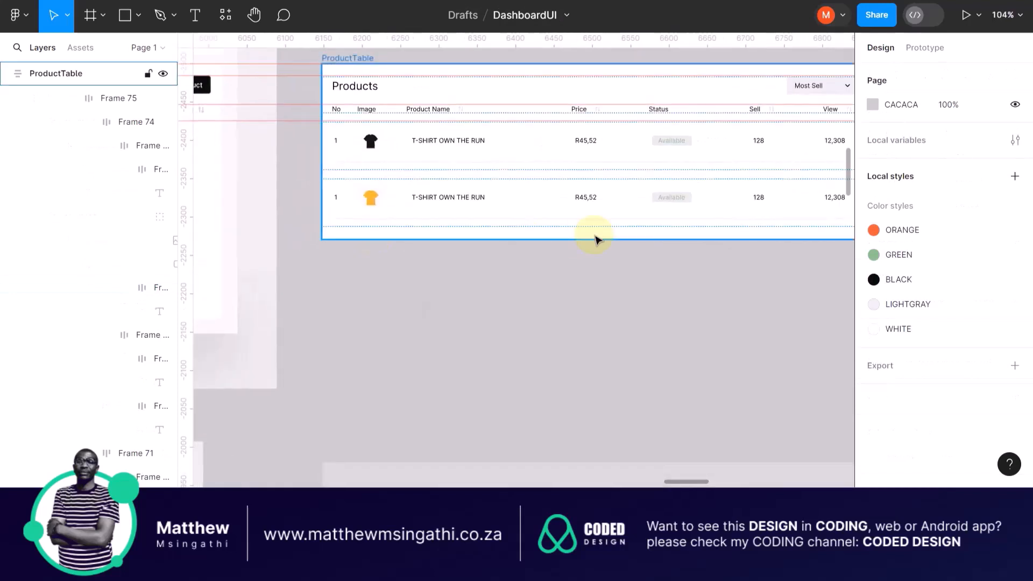
scroll(595, 238, "down", 2)
scroll(581, 188, "right", 1)
left_click_drag(547, 115, 528, 229)
scroll(559, 365, "up", 5)
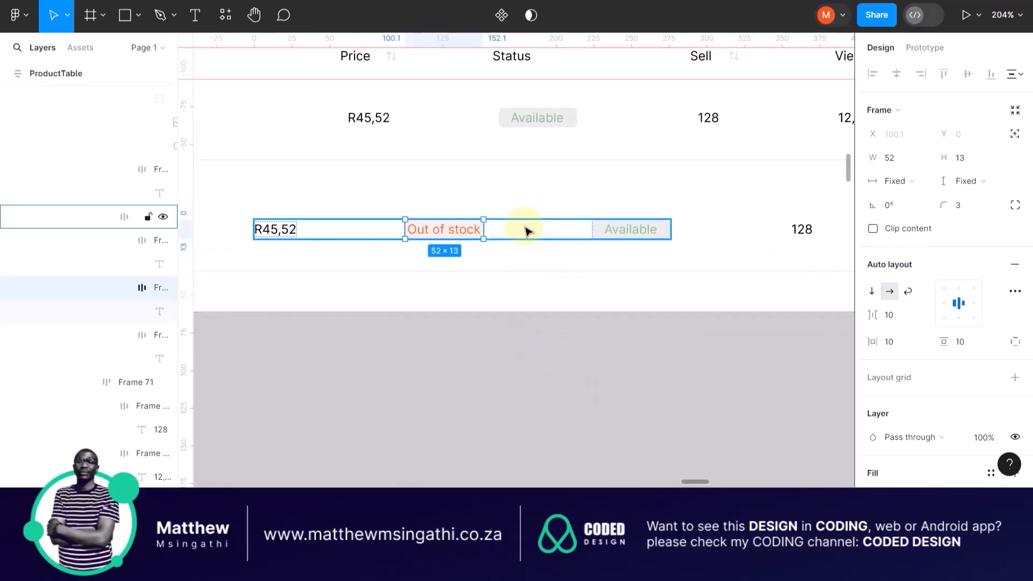
left_click(607, 227)
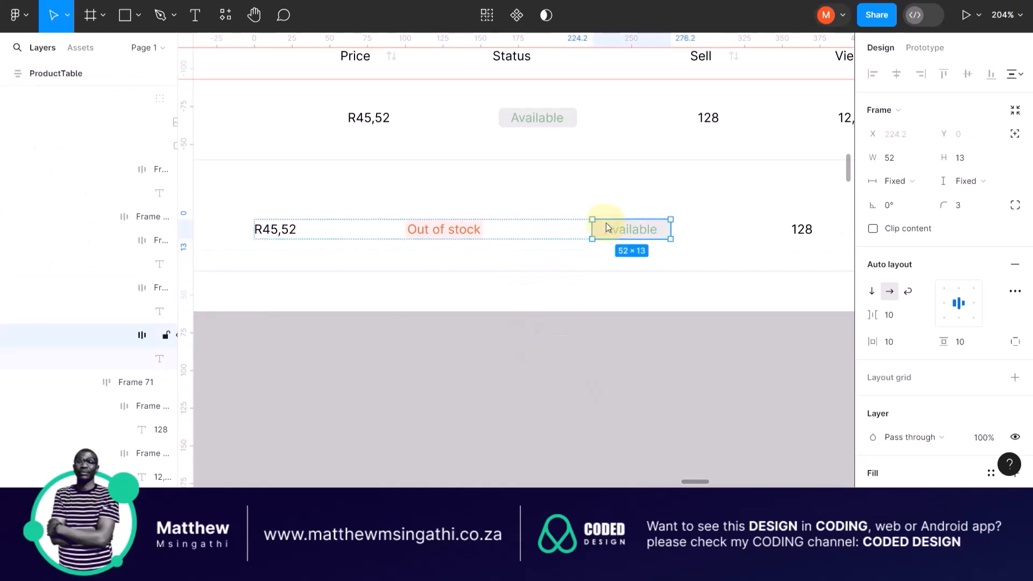
key("Delete")
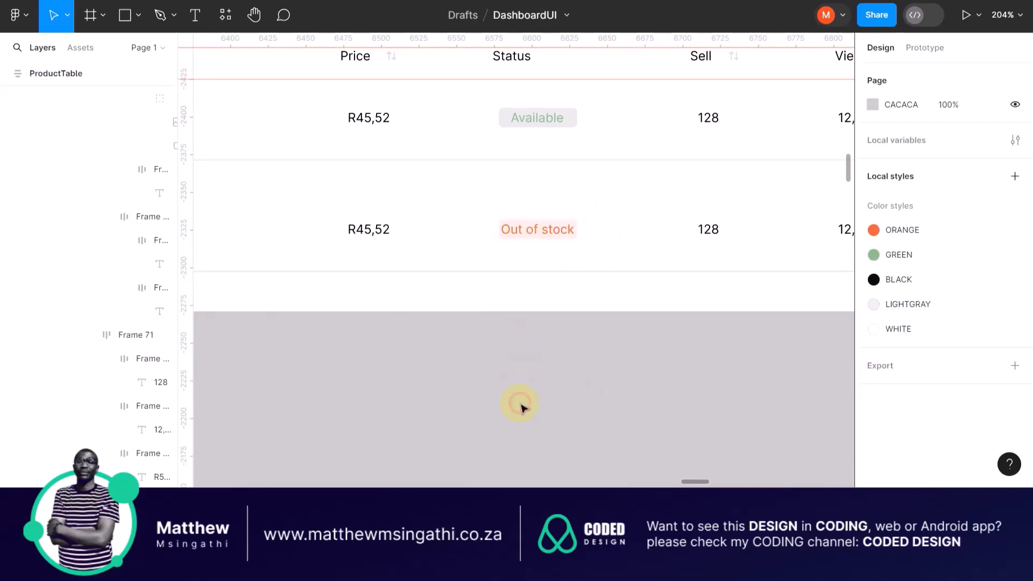
scroll(604, 370, "down", 5)
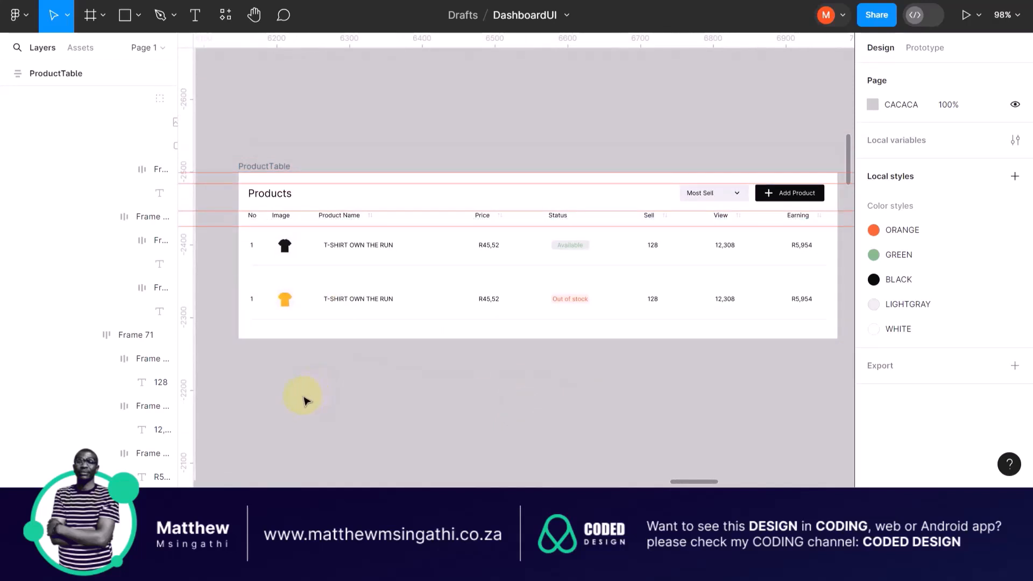
Reduce the first item row's height to 38 and select the second item row
scroll(296, 314, "up", 4)
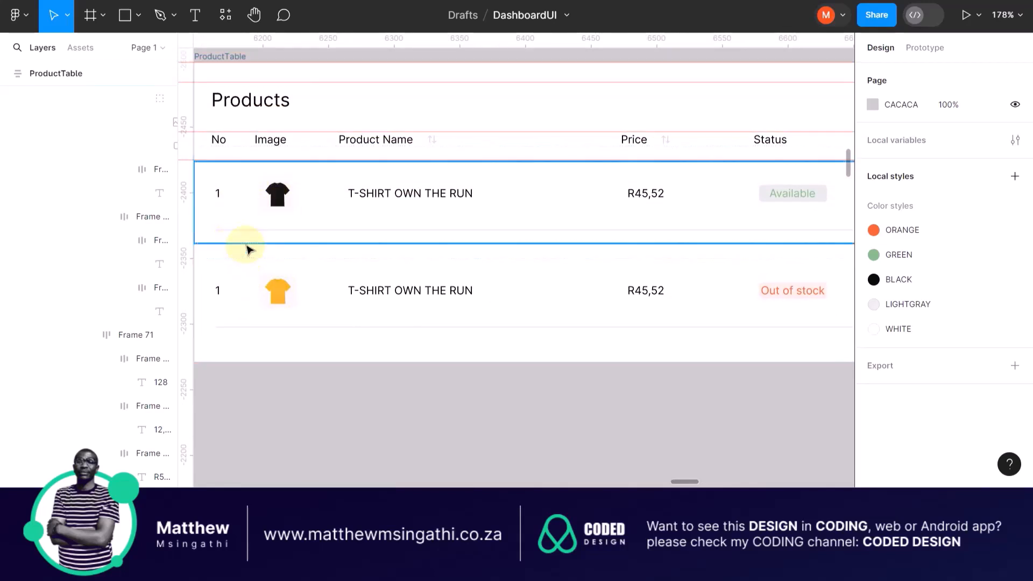
scroll(249, 248, "left", 5)
left_click(341, 207)
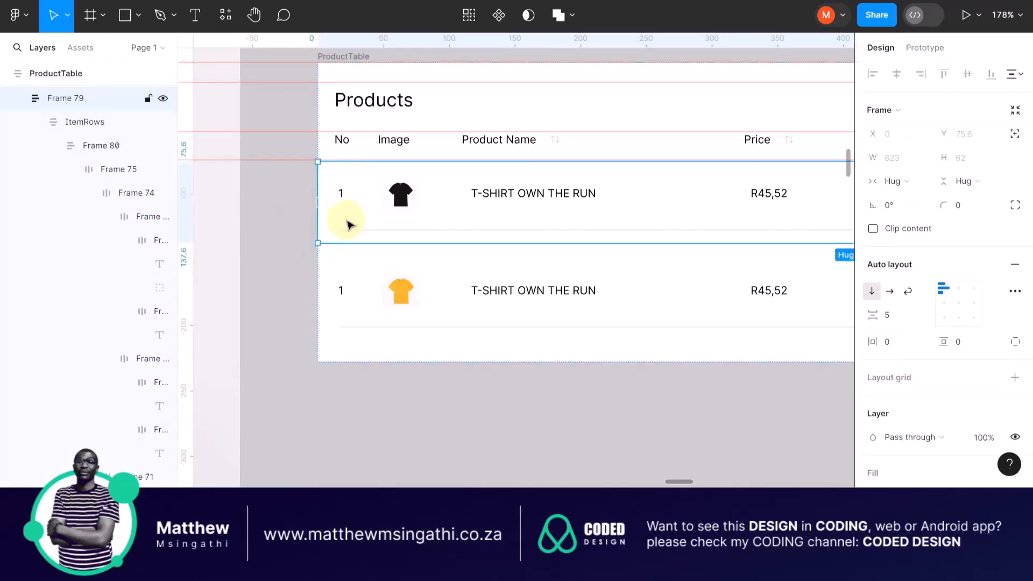
left_click_drag(356, 241, 362, 213)
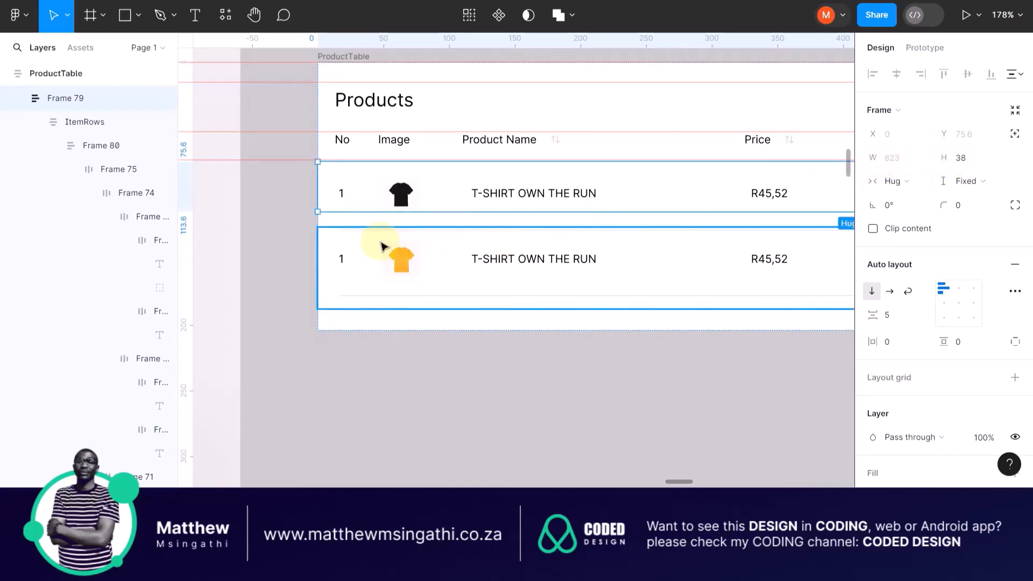
left_click(334, 235)
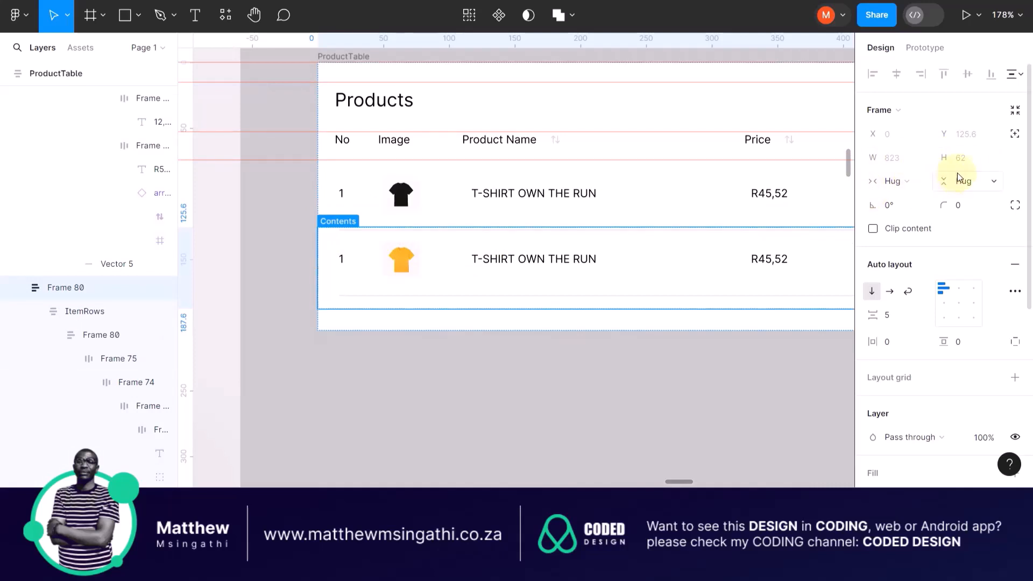
Set the second item row's height to 38 and deselect it to check the spacing of both rows
left_click(963, 158)
key("BackSpace")
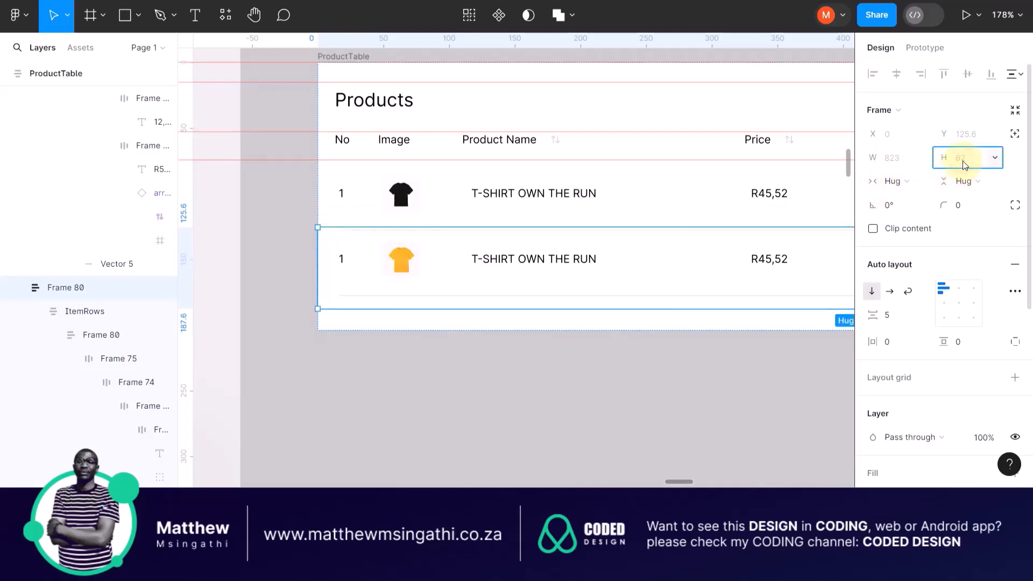
key("Return")
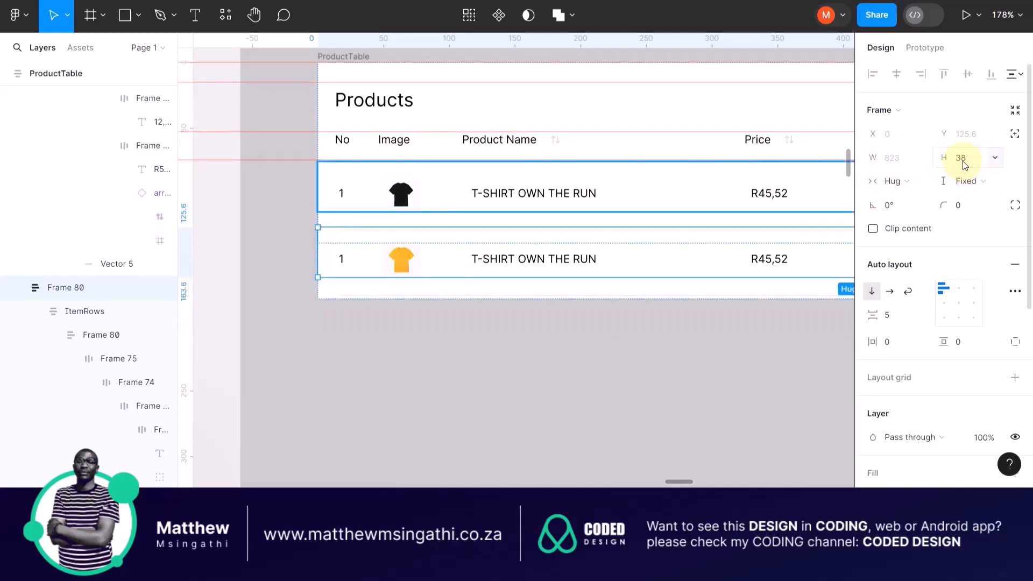
left_click(627, 384)
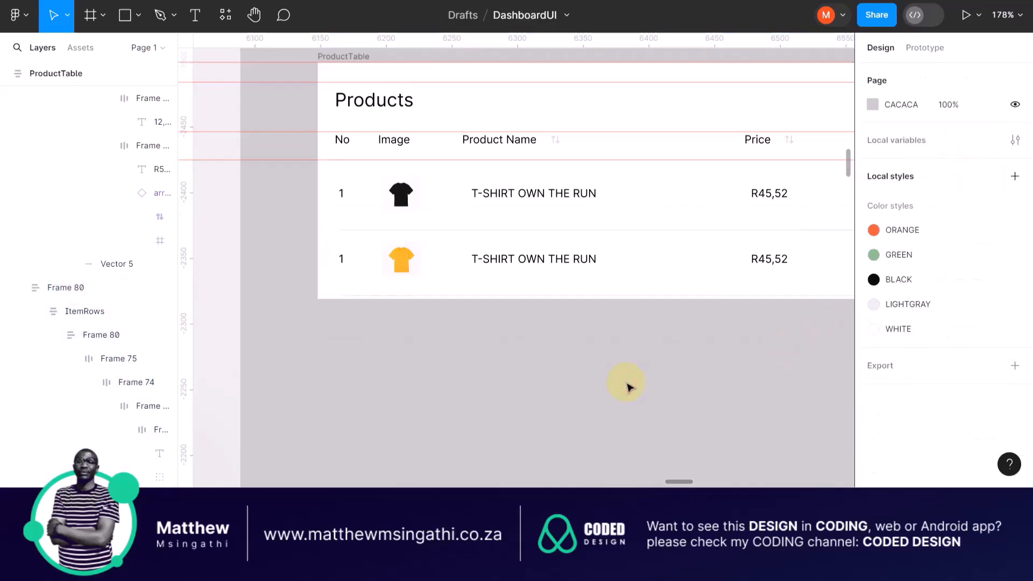
left_click(484, 283)
scroll(483, 283, "up", 5)
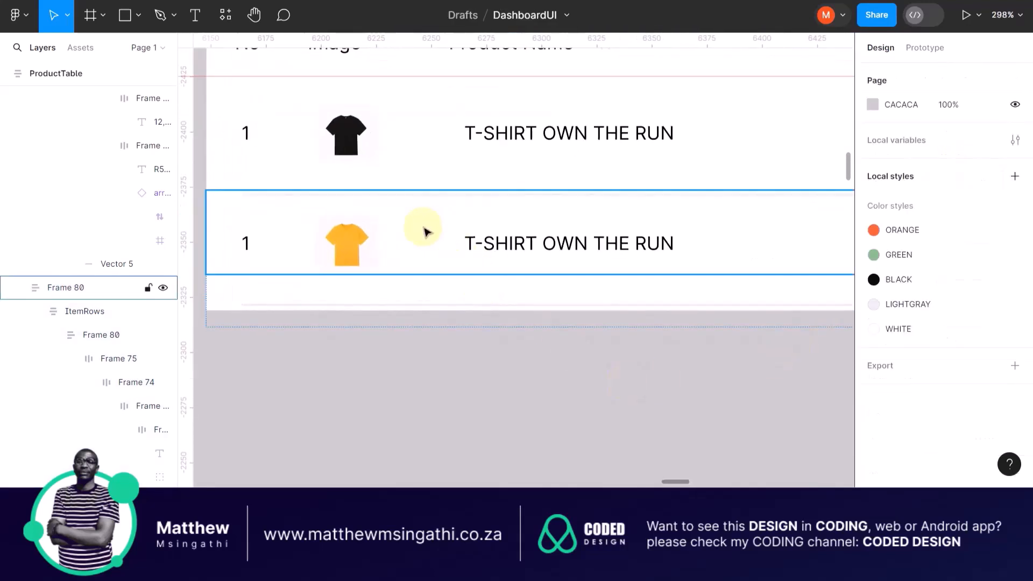
scroll(371, 301, "up", 3)
left_click(385, 392)
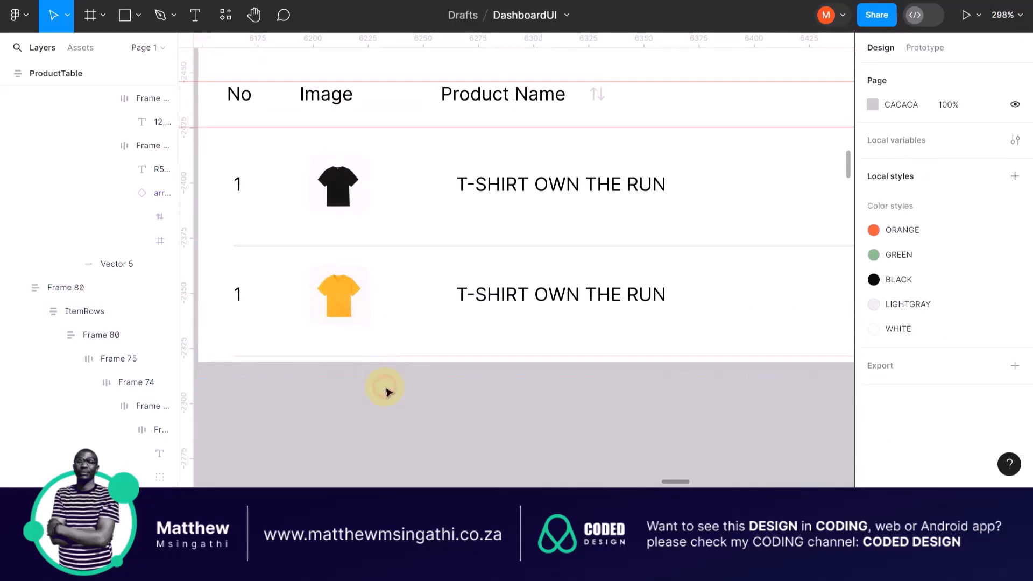
scroll(386, 392, "down", 4)
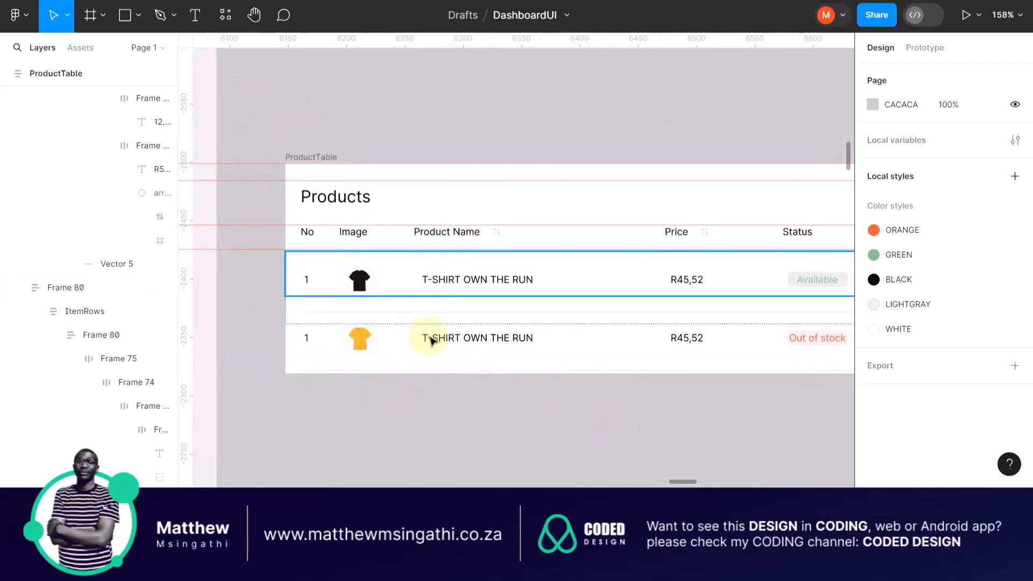
Duplicate the orange T-shirt item row three times so that ProductTable has five item rows
left_click(329, 325)
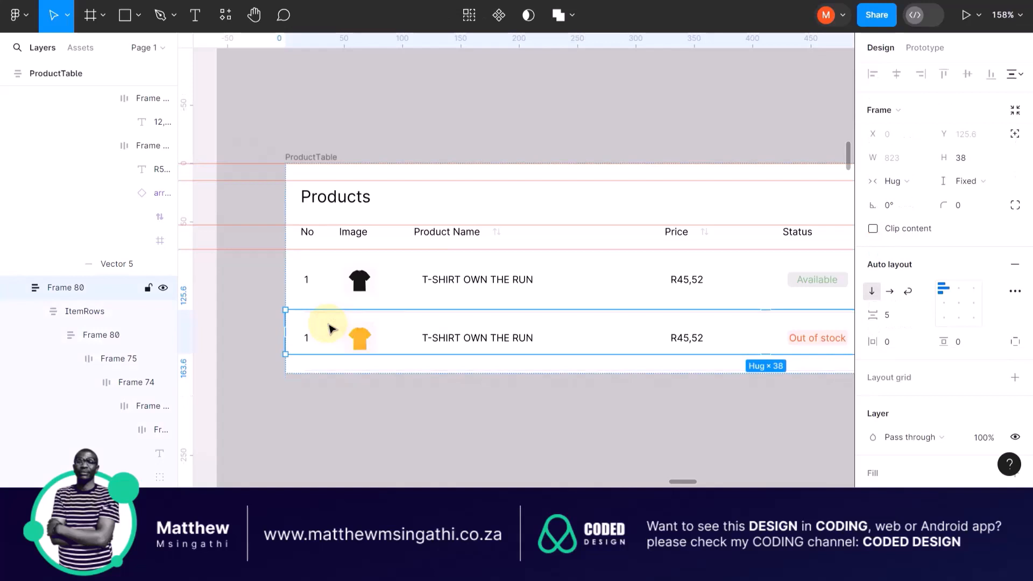
key("ctrl+d")
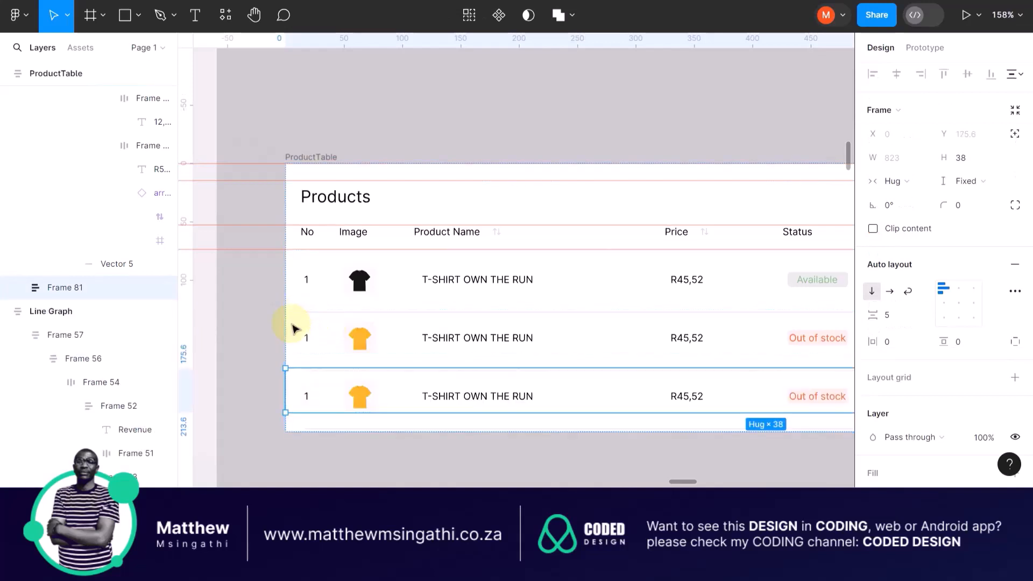
key("ctrl+d")
key("ctrl+d")
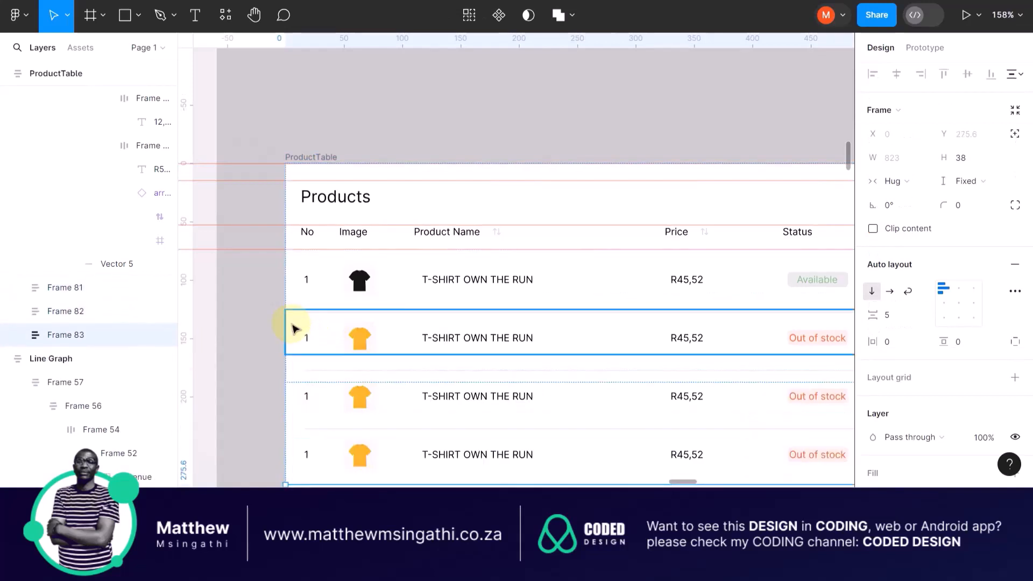
left_click(398, 124)
key("alt+Tab")
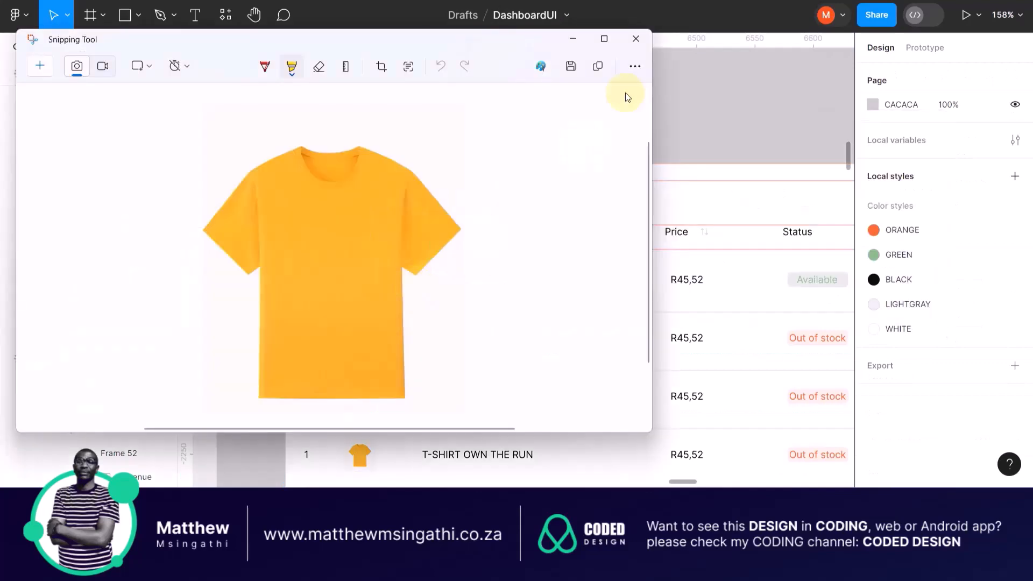
left_click(640, 46)
Delete the four horizontal ruler guides that cross the ProductTable frame
scroll(560, 229, "down", 5)
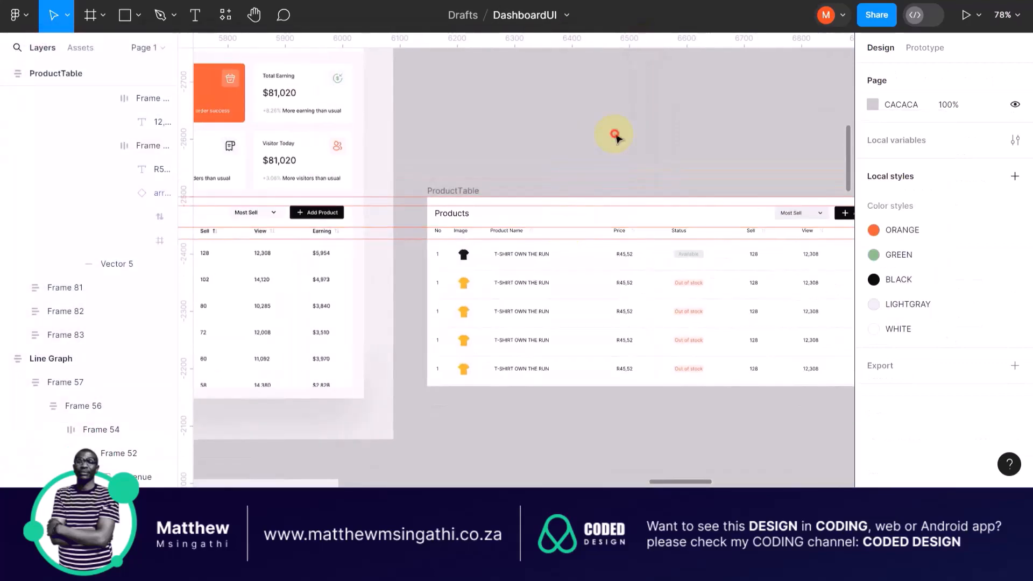
scroll(732, 396, "up", 5)
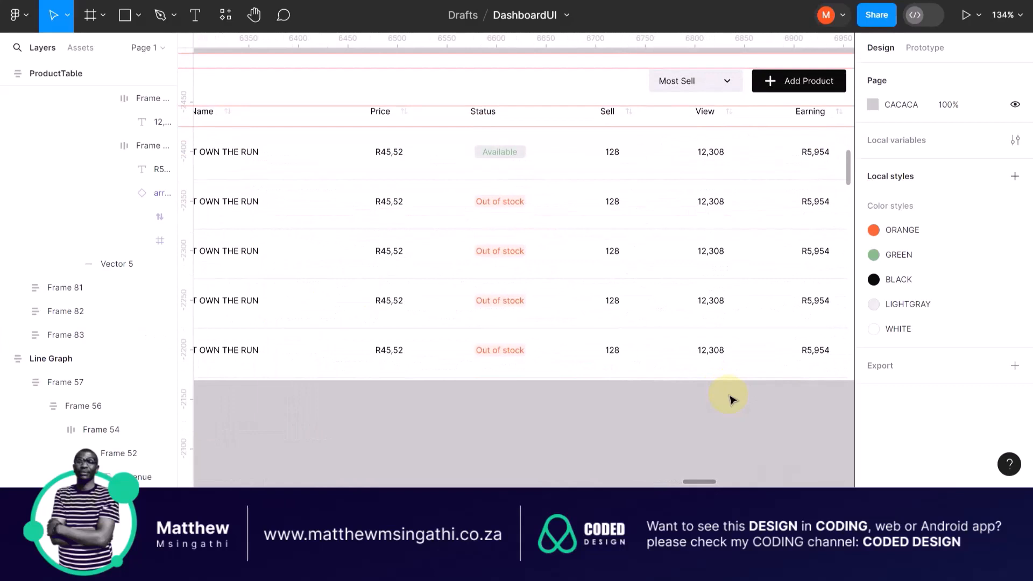
scroll(731, 399, "down", 3)
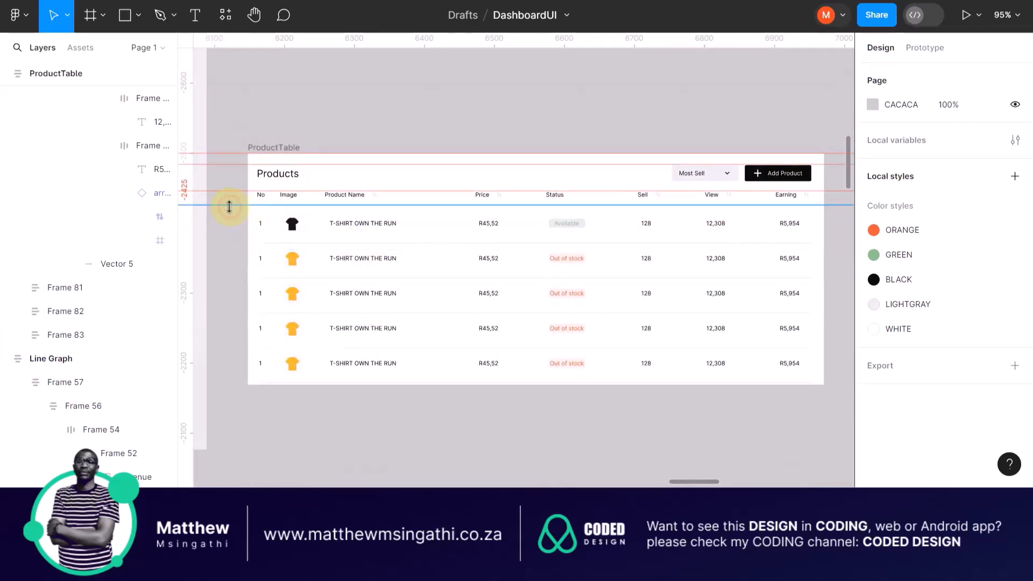
key("Delete")
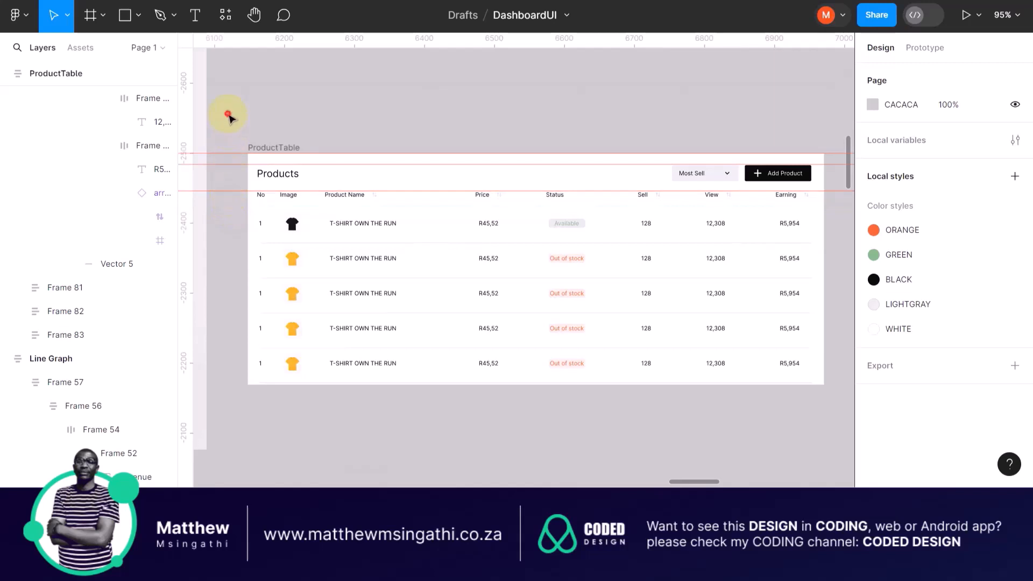
left_click_drag(228, 113, 227, 195)
key("Delete")
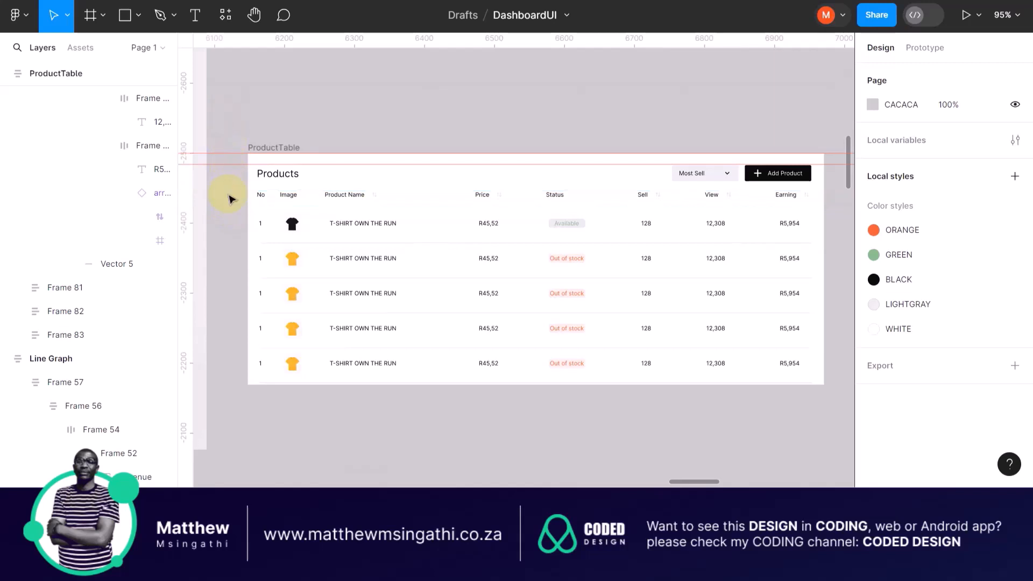
left_click(229, 164)
key("Delete")
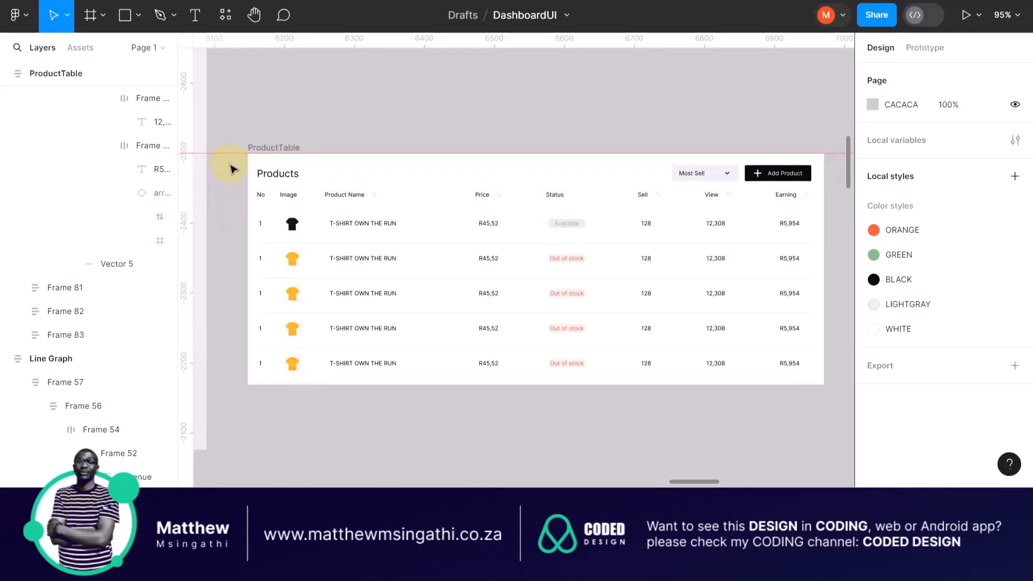
key("Delete")
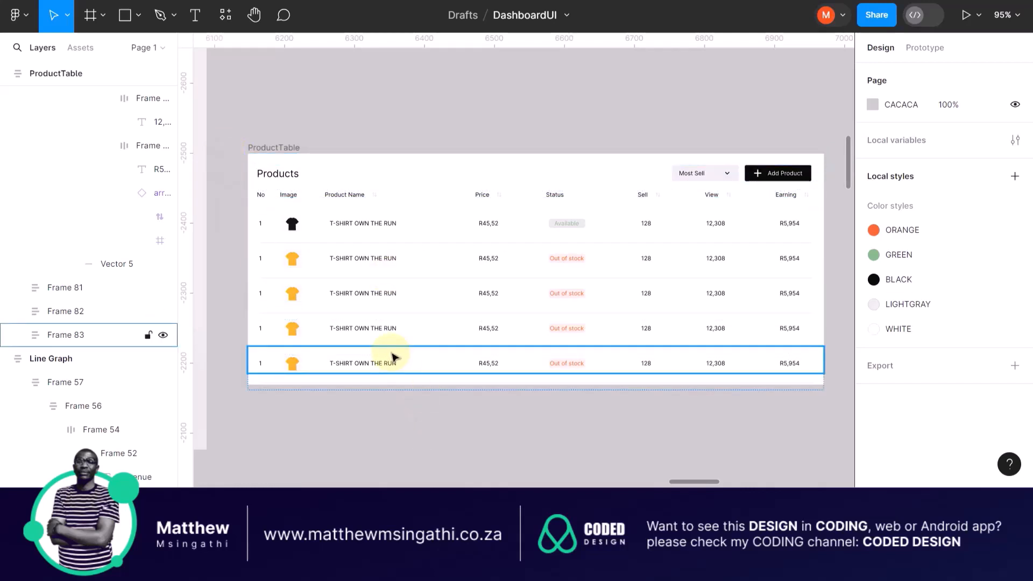
Compare the ProductTable item rows with the numbered rows in the reference dashboard's Products section
scroll(272, 327, "up", 5)
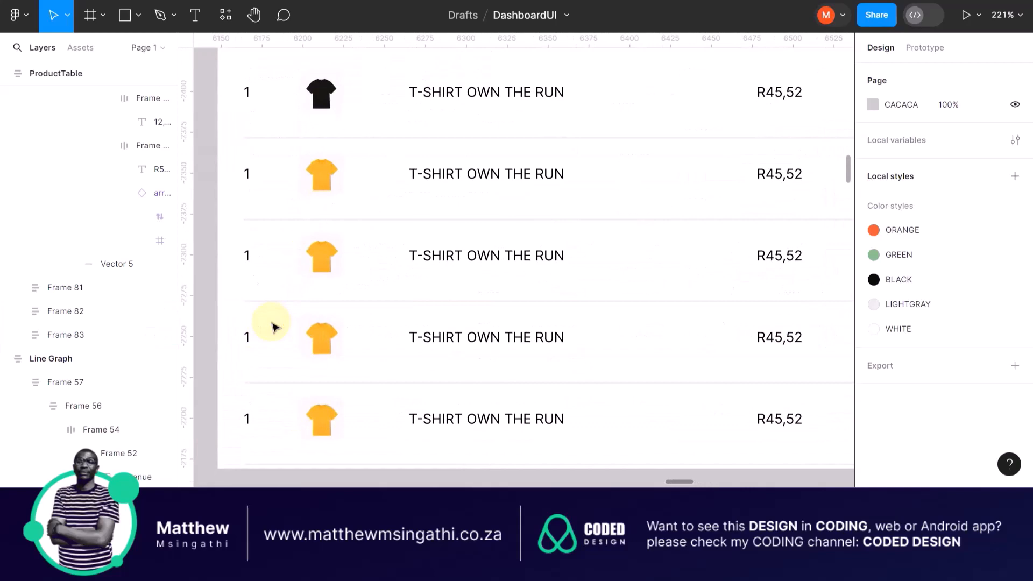
scroll(272, 327, "left", 5)
scroll(272, 327, "down", 3)
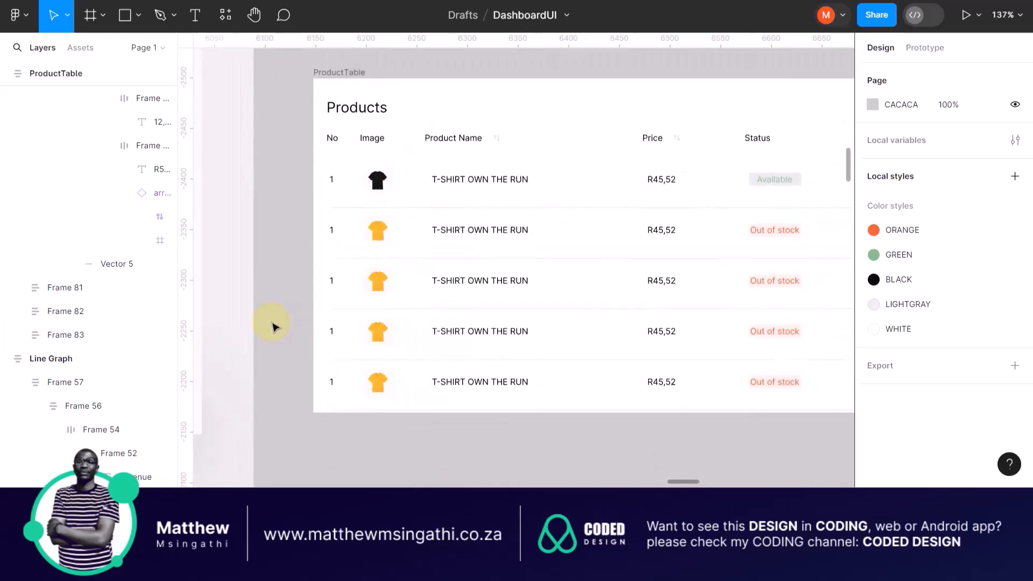
scroll(475, 295, "down", 3)
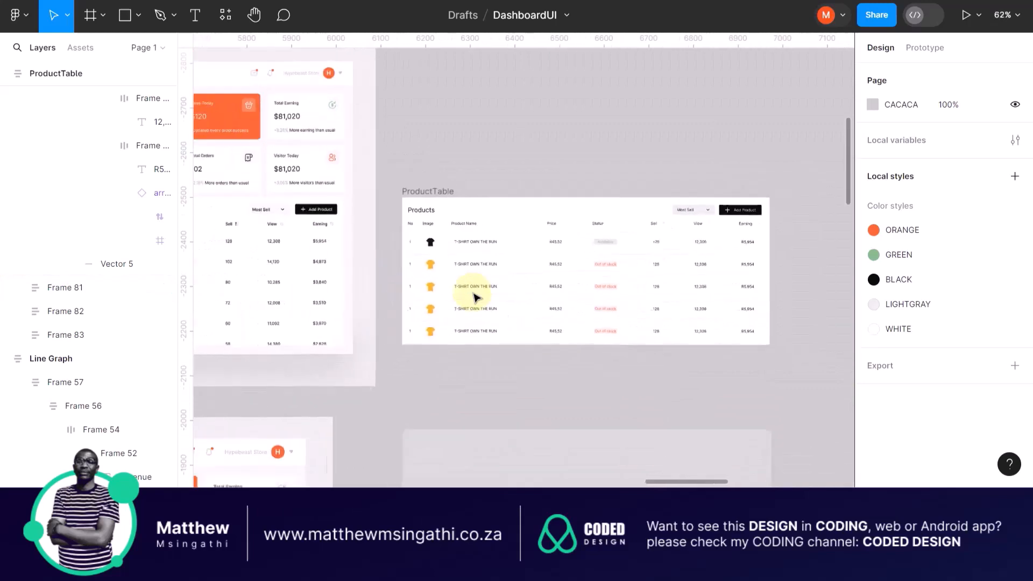
scroll(358, 295, "down", 1)
scroll(339, 295, "left", 10)
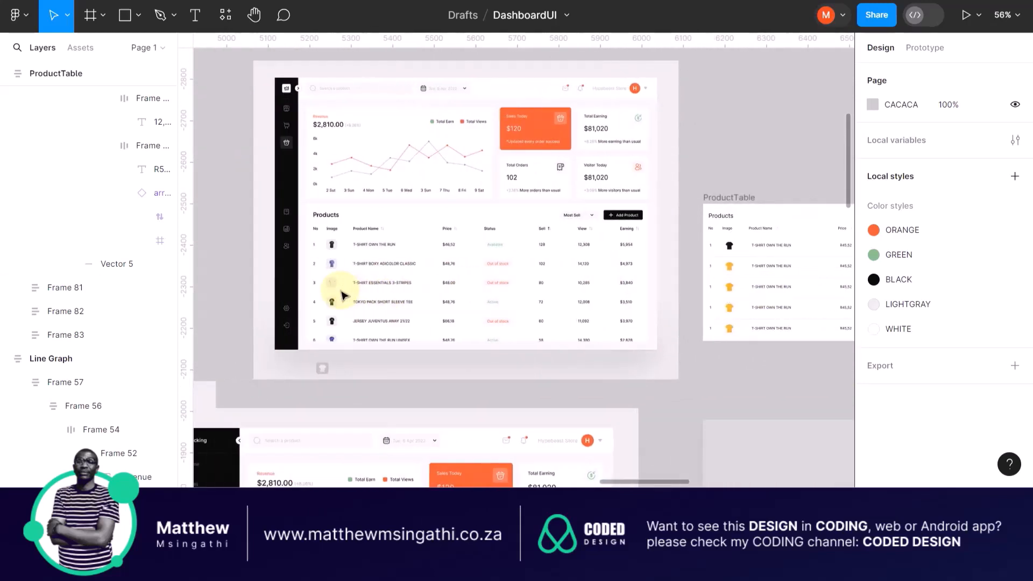
scroll(333, 293, "up", 3)
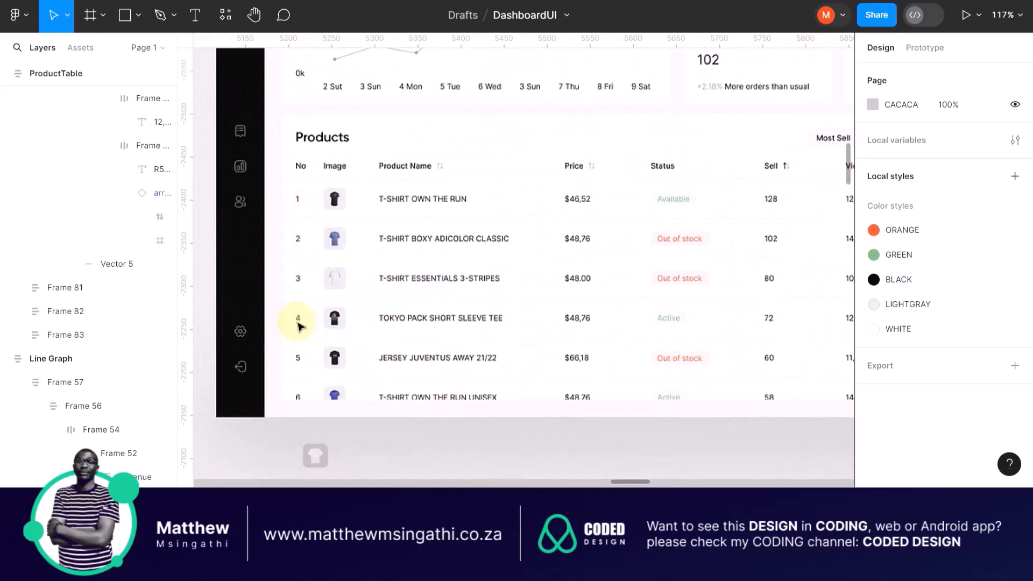
scroll(360, 369, "down", 3)
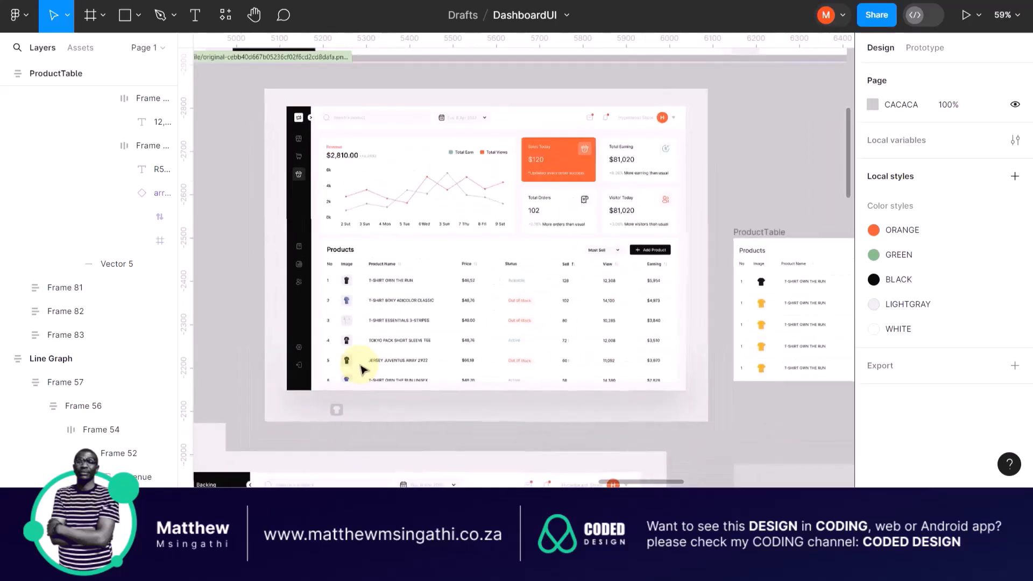
scroll(656, 327, "right", 10)
Change the number in the second item row's No column to 2
scroll(557, 310, "up", 3)
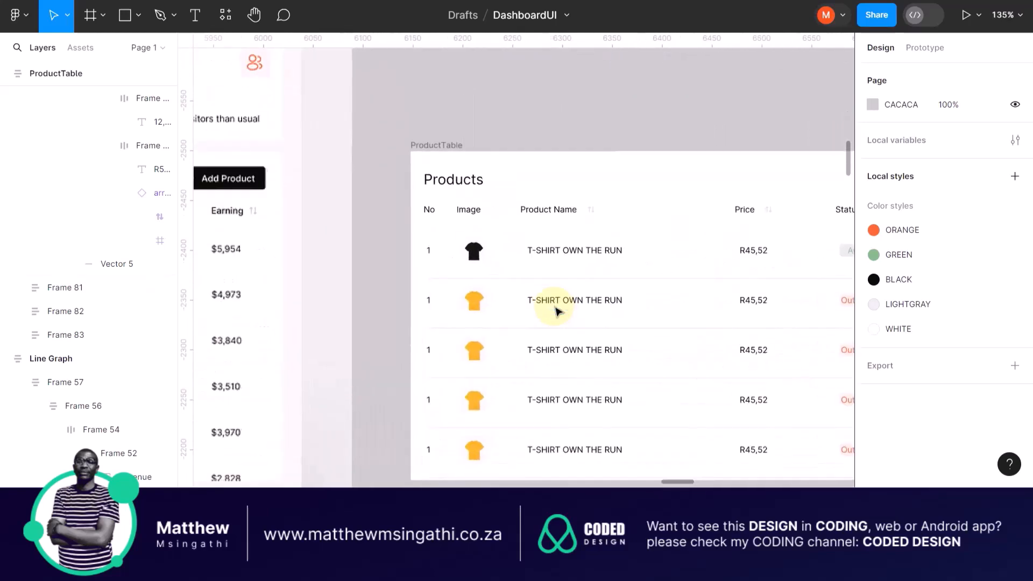
scroll(431, 307, "up", 3)
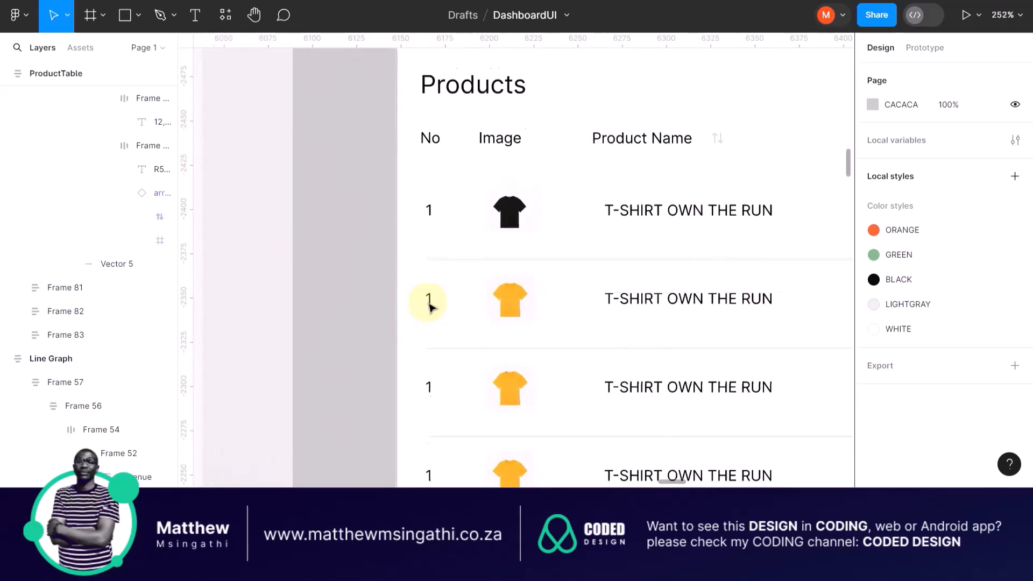
left_click(429, 301)
left_click(429, 299)
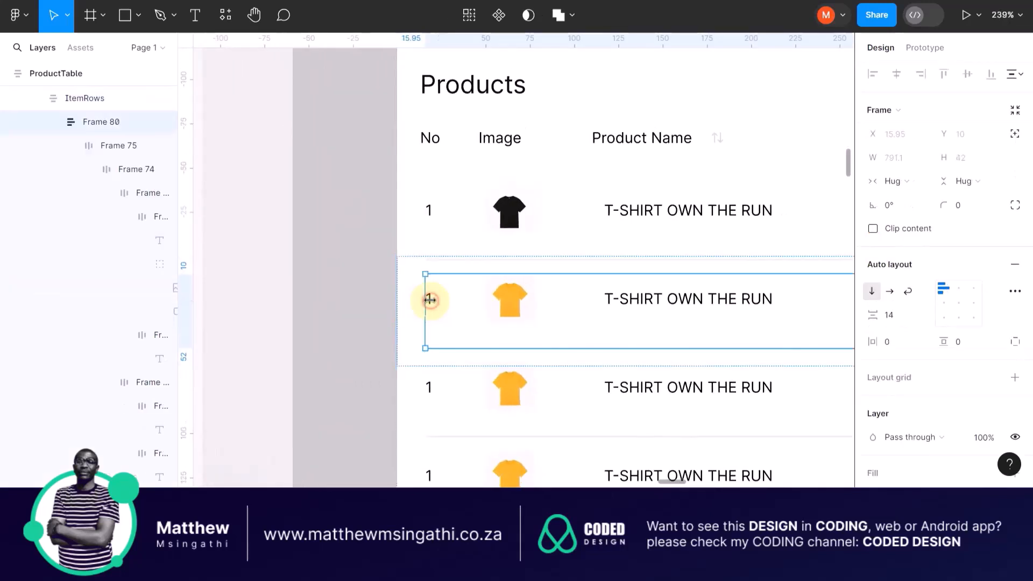
left_click(435, 304)
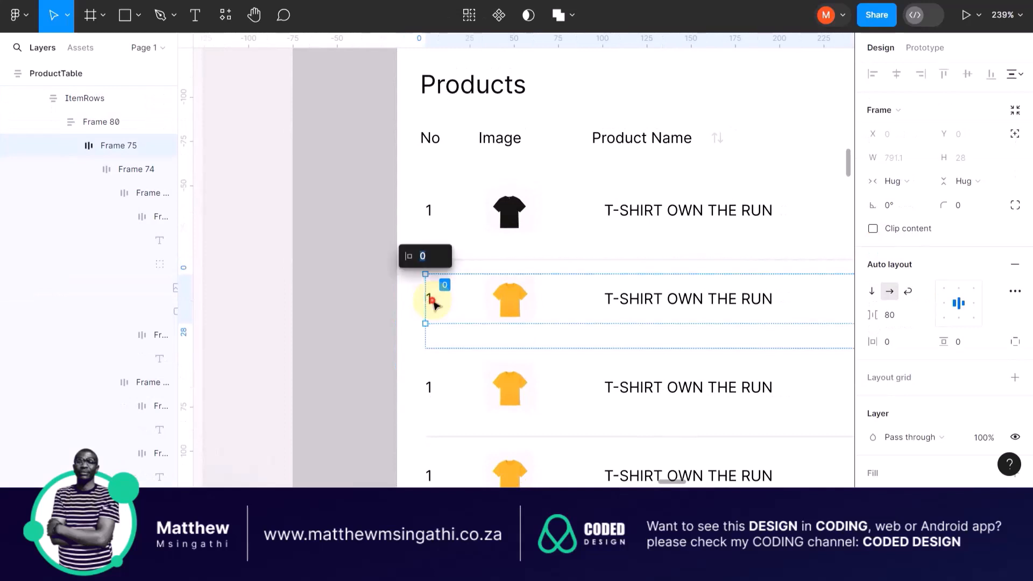
left_click(434, 300)
scroll(433, 300, "up", 4)
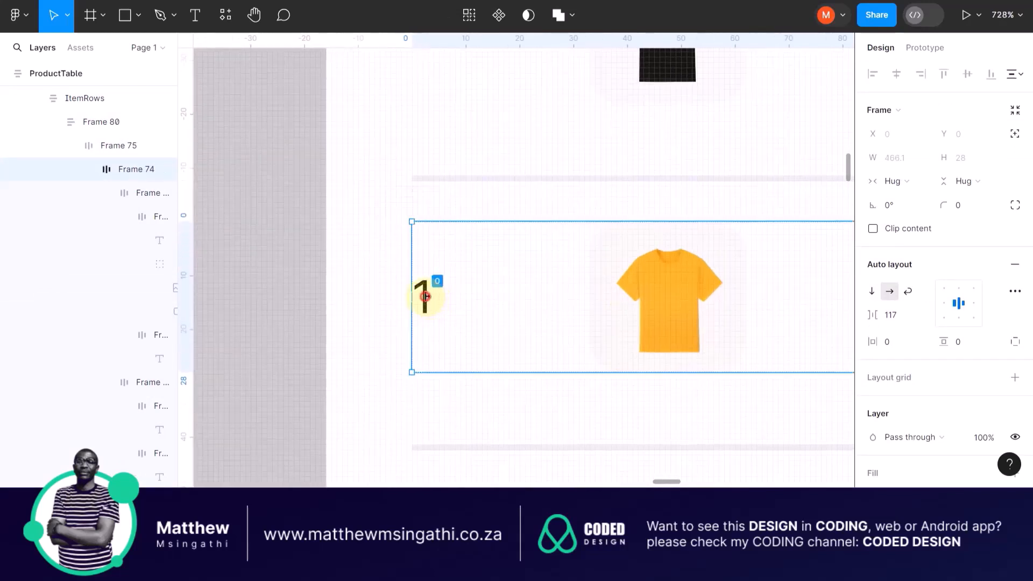
left_click(427, 296)
left_click(433, 296)
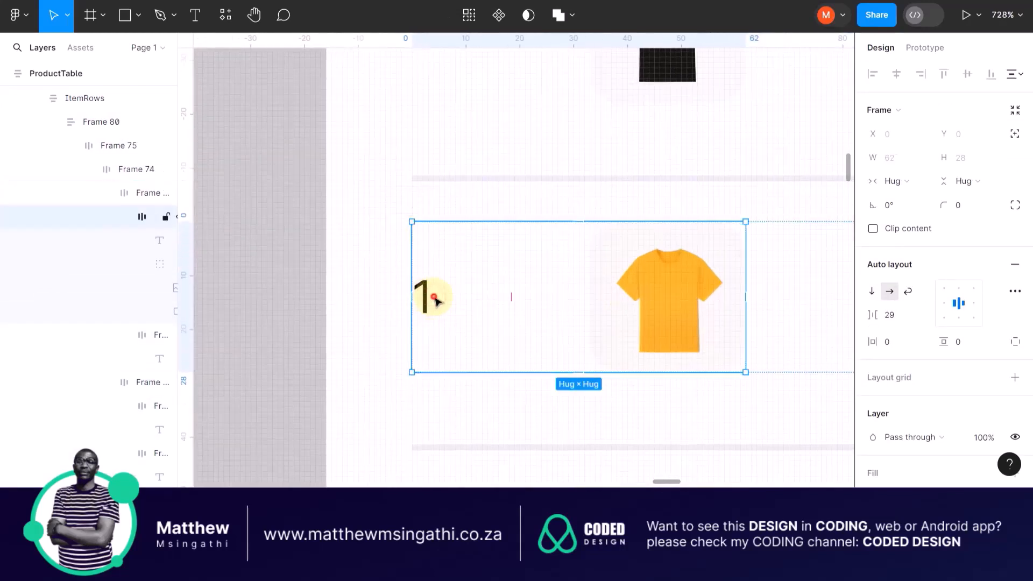
left_click(434, 296)
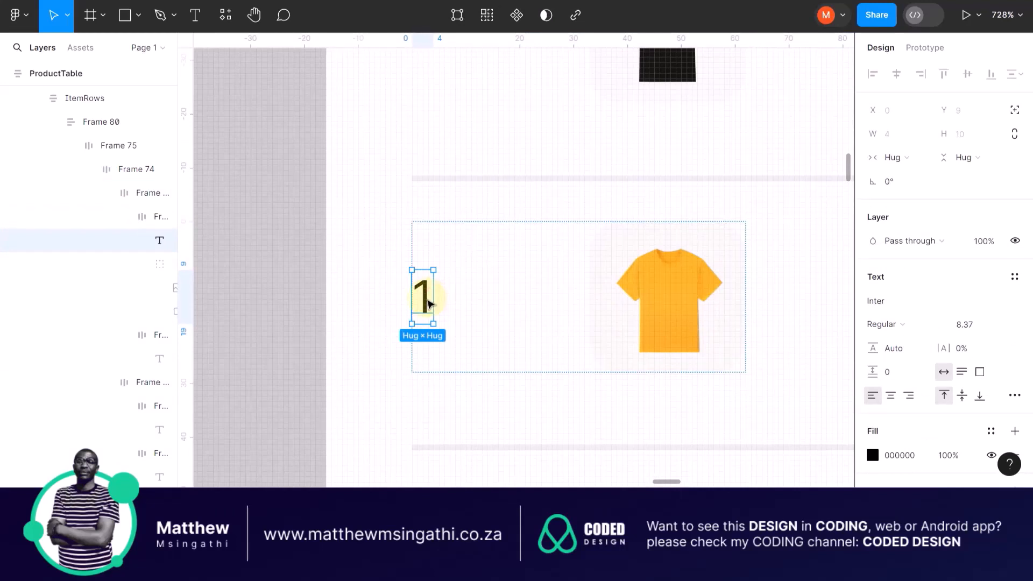
double_click(429, 300)
type("2")
key("Escape")
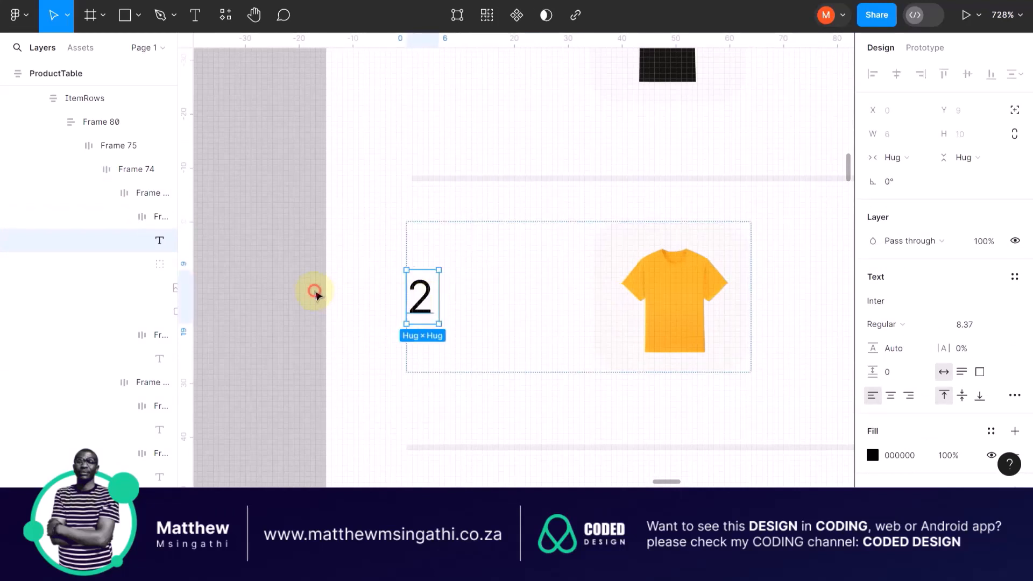
Change the number in the third item row's No column to 3
scroll(499, 407, "down", 3)
left_click(422, 392)
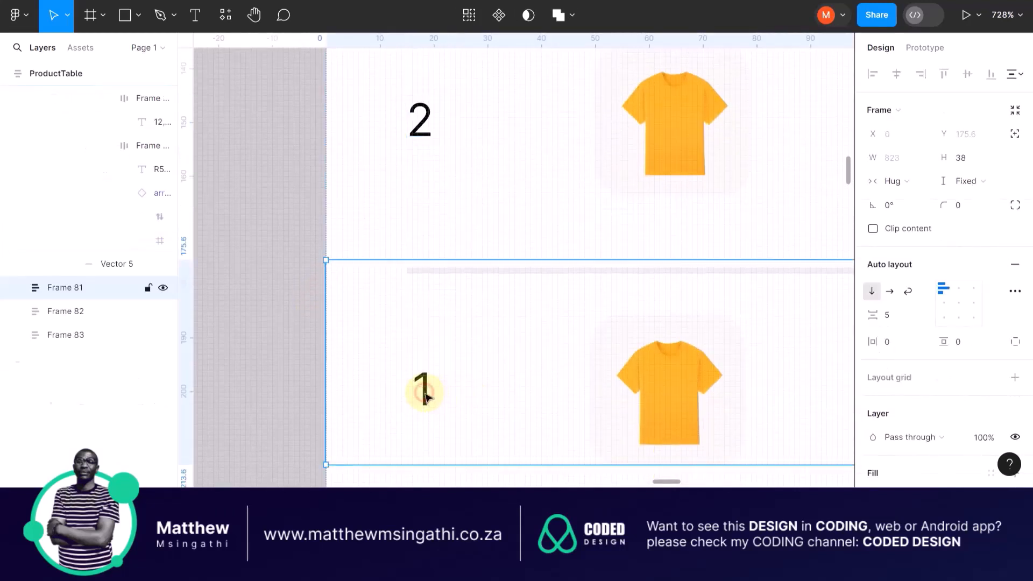
left_click(424, 394)
left_click(424, 396)
left_click(425, 397)
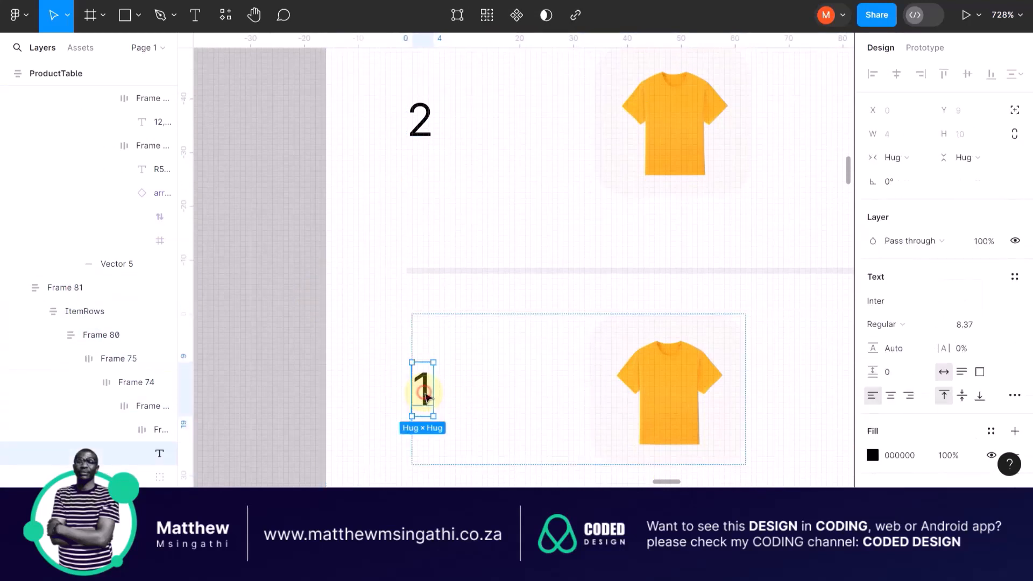
double_click(425, 397)
type("3")
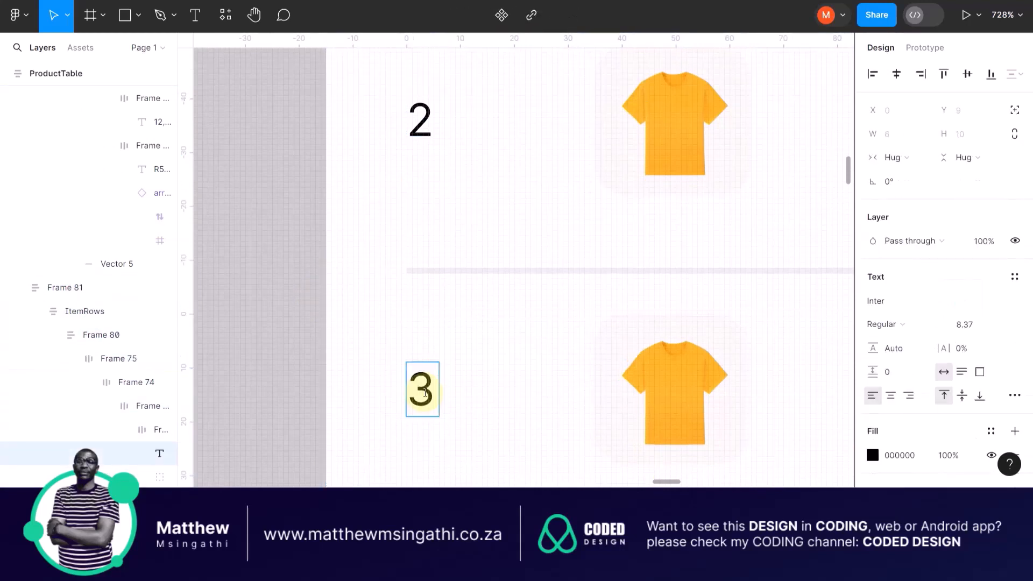
key("Escape")
scroll(461, 371, "down", 5)
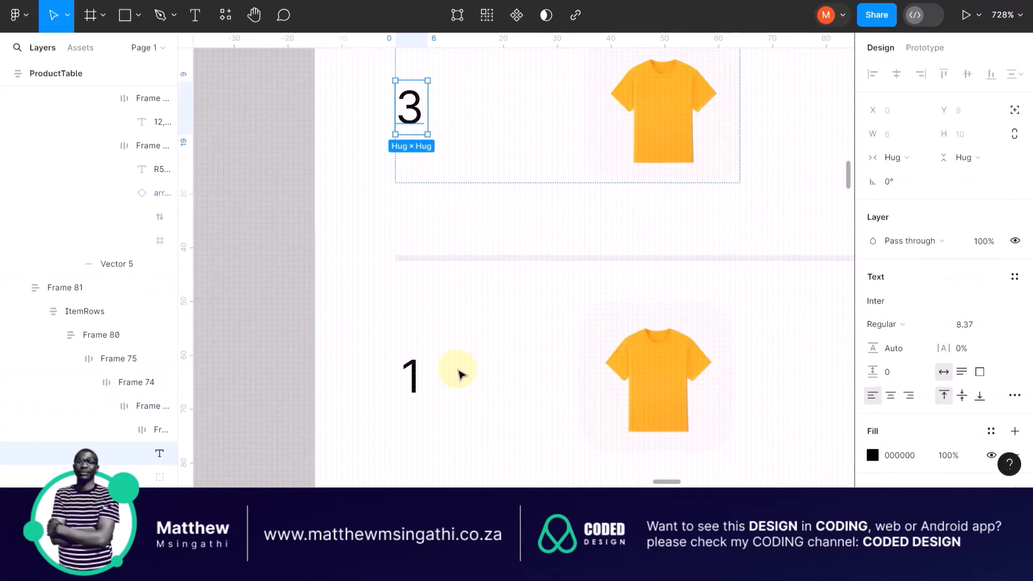
Change the number in the fourth item row's No column to 4
double_click(413, 372)
left_click(413, 372)
left_click(413, 371)
left_click(413, 371)
left_click(413, 372)
left_click(414, 371)
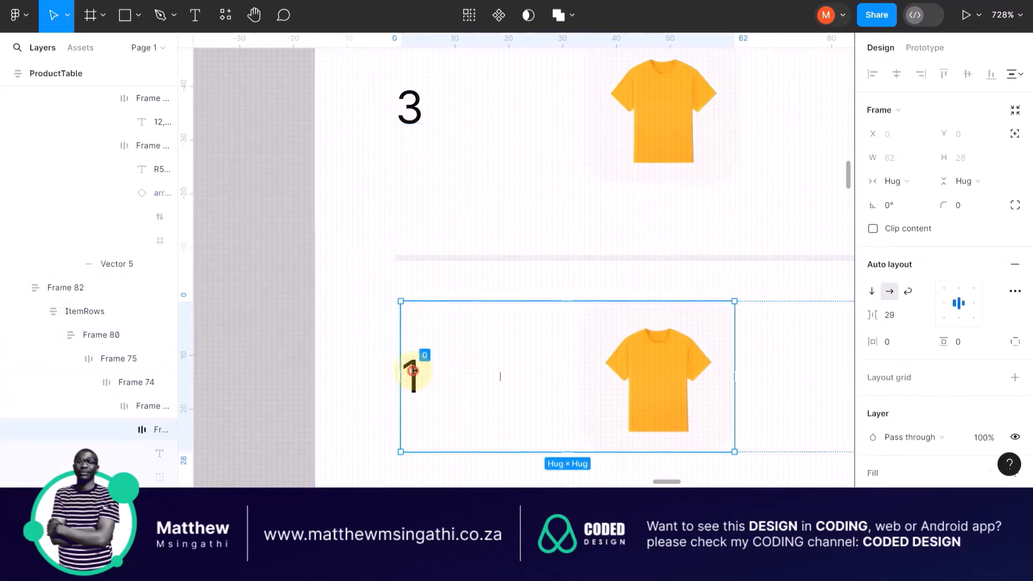
left_click(414, 371)
double_click(413, 371)
type("4")
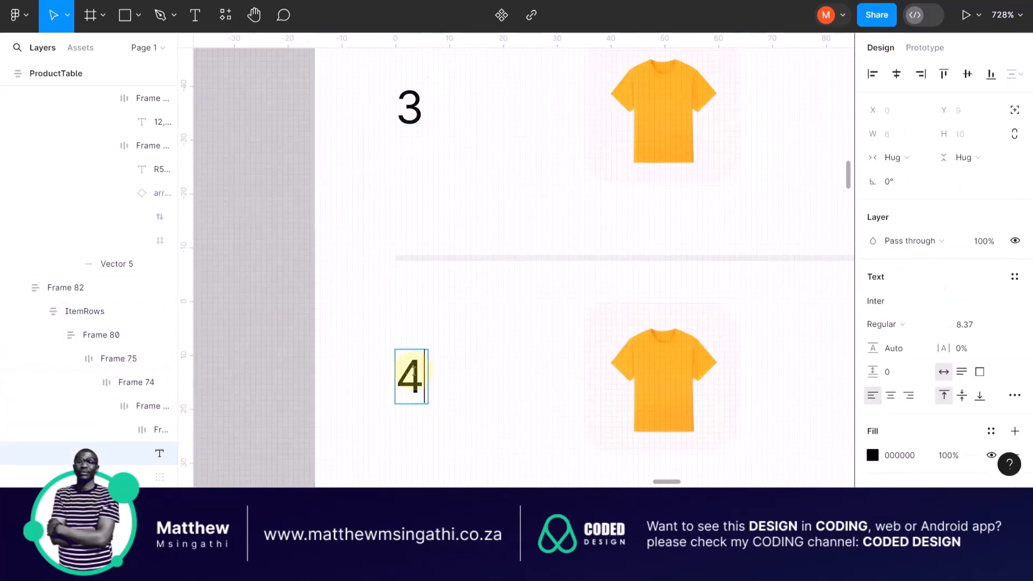
key("Escape")
Change the number in the fifth item row's No column to 5 and deselect it
scroll(437, 398, "down", 1)
scroll(426, 392, "down", 5)
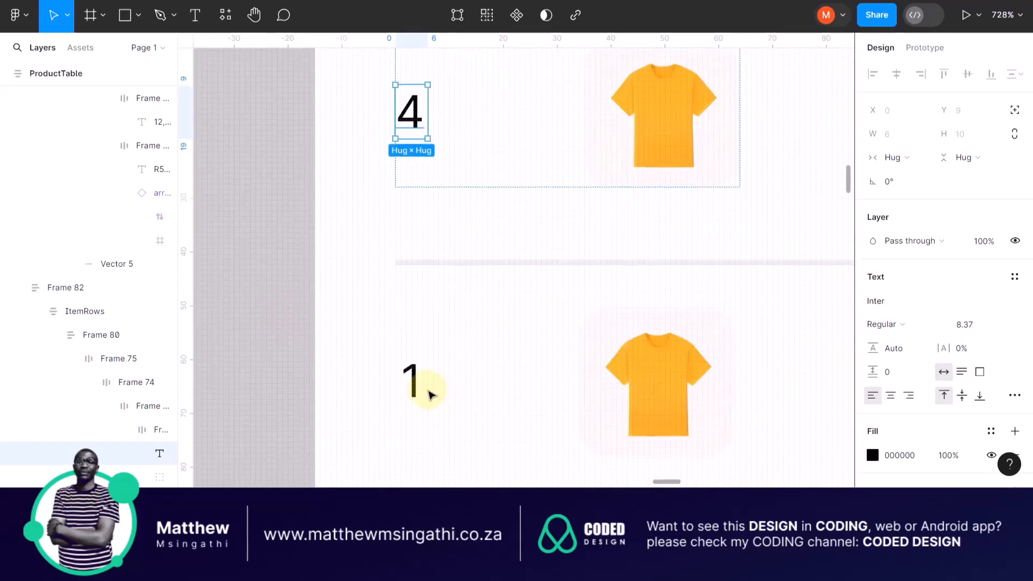
left_click(410, 380)
double_click(412, 378)
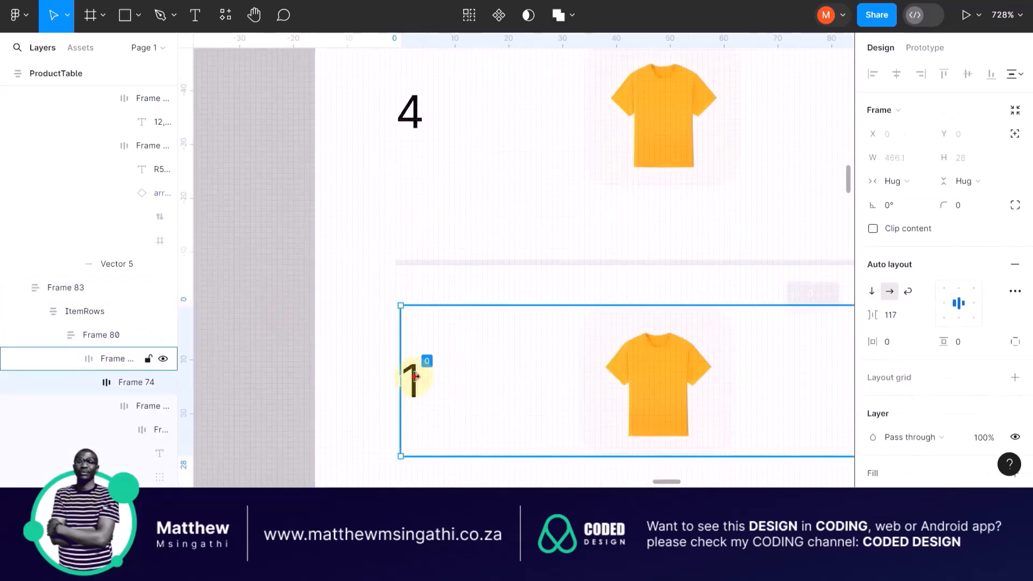
double_click(415, 378)
double_click(416, 379)
double_click(415, 378)
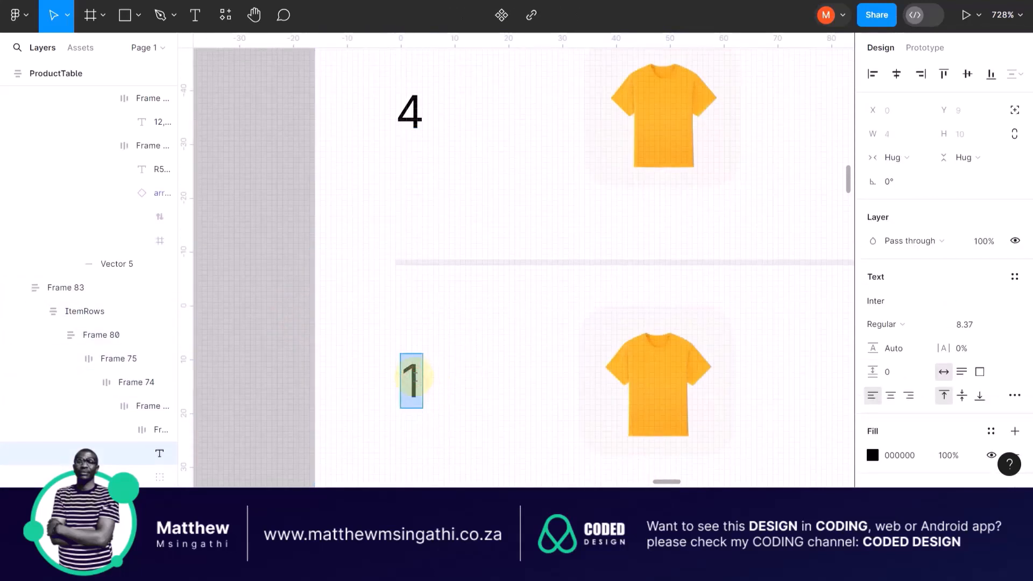
type("5")
scroll(318, 344, "down", 5)
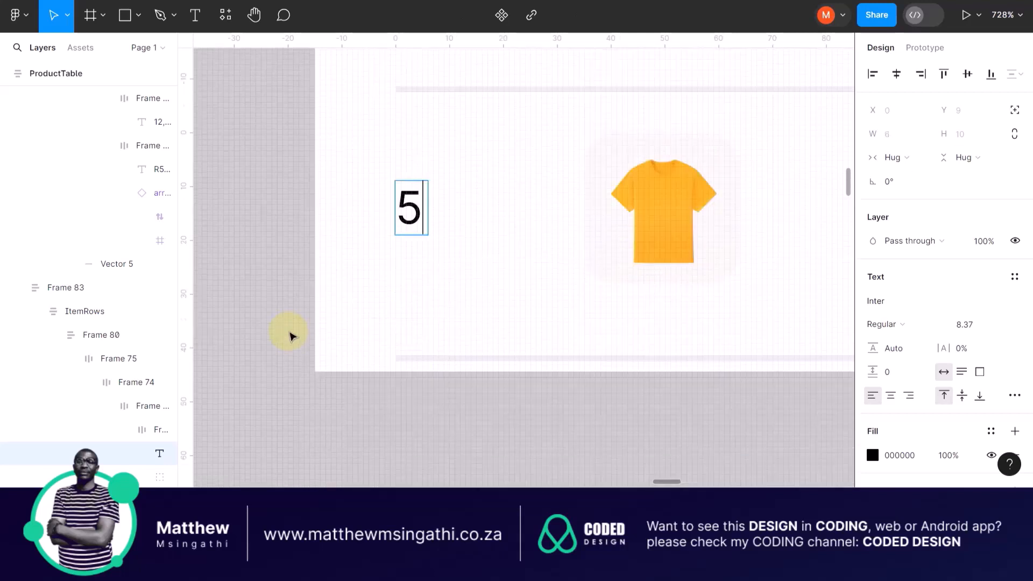
scroll(423, 361, "down", 10)
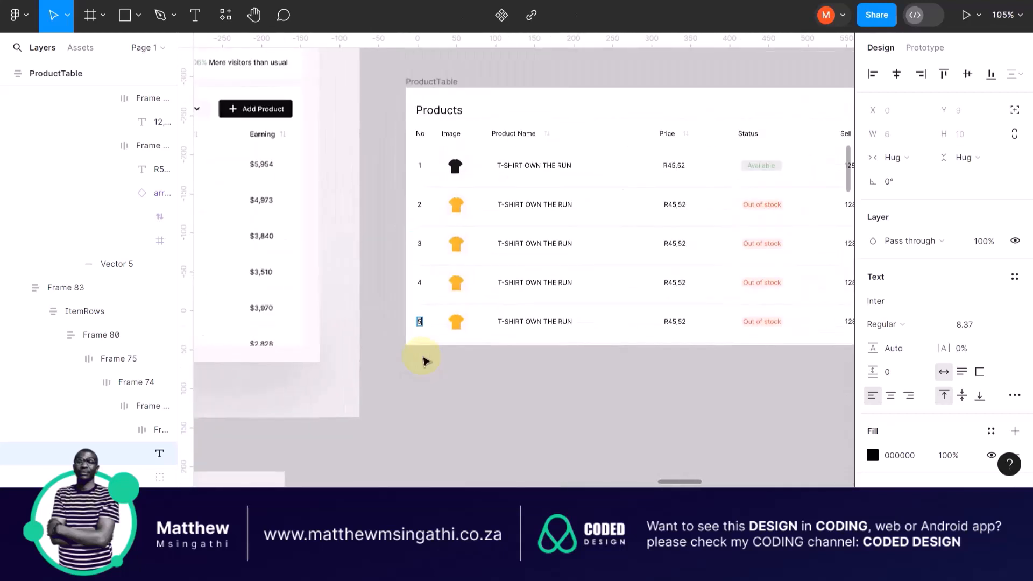
key("Escape")
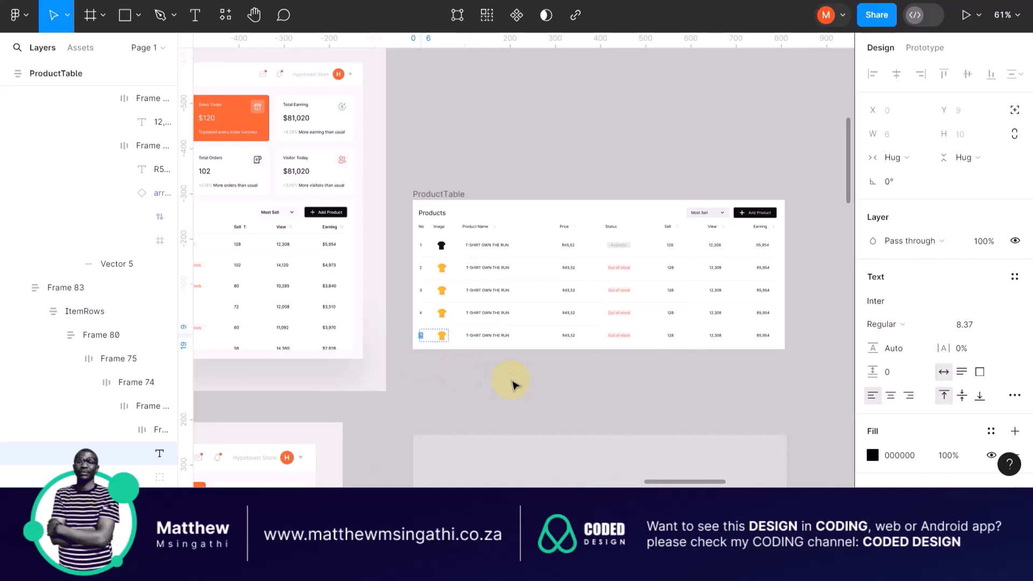
scroll(511, 383, "left", 5)
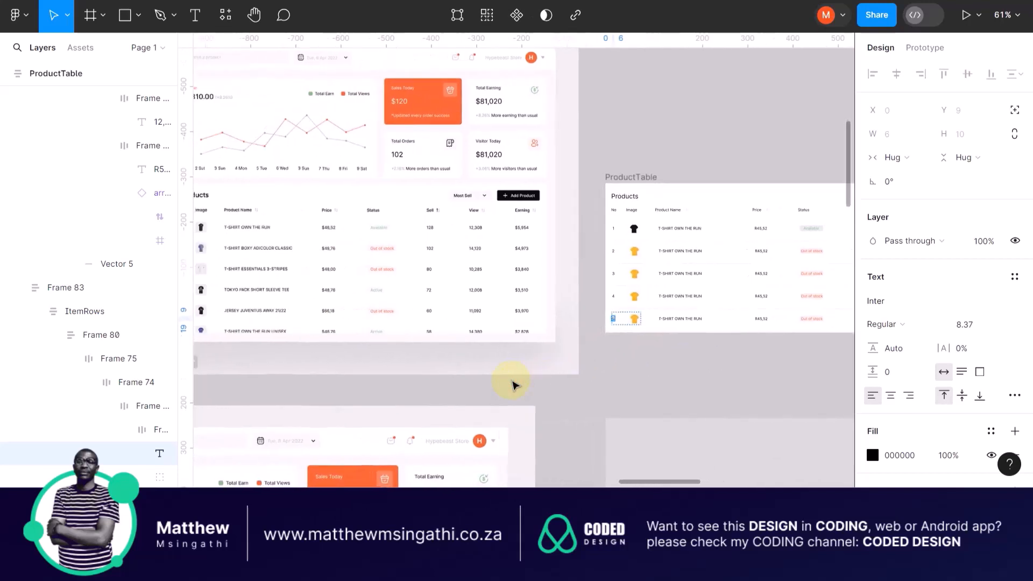
scroll(511, 383, "left", 1)
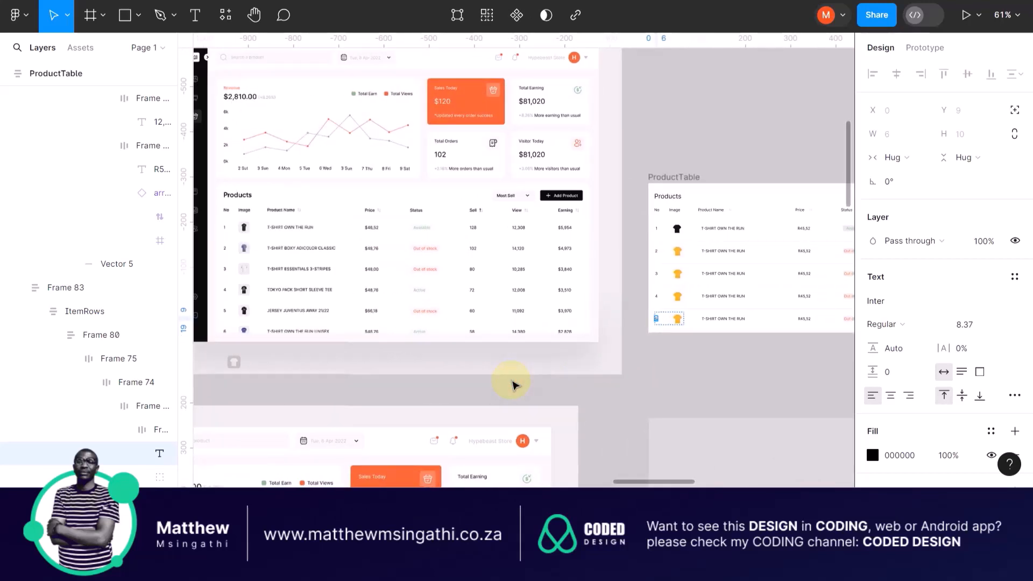
left_click(720, 100)
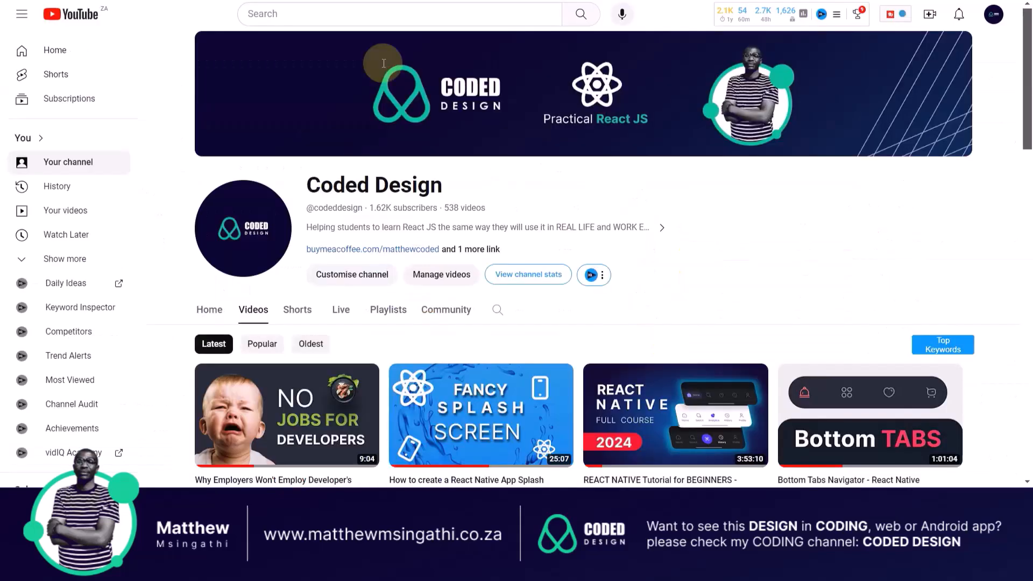
scroll(468, 232, "down", 5)
scroll(469, 237, "down", 4)
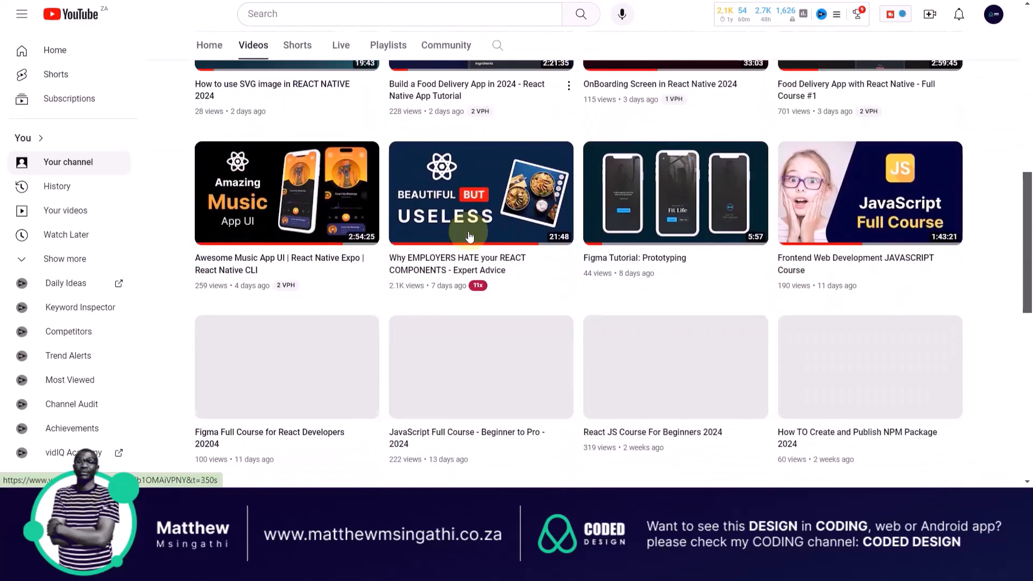
scroll(468, 235, "up", 8)
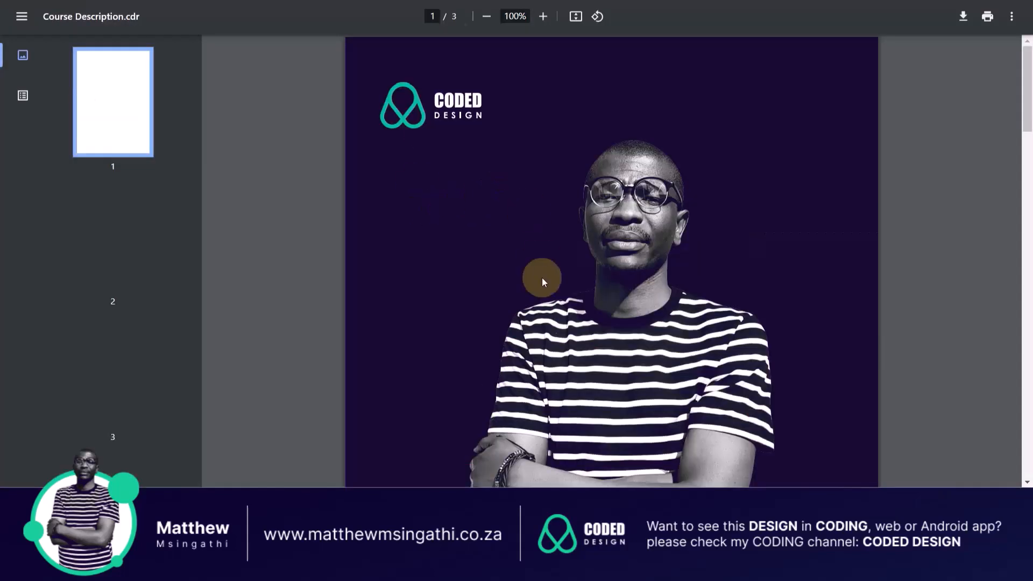
scroll(541, 278, "down", 15)
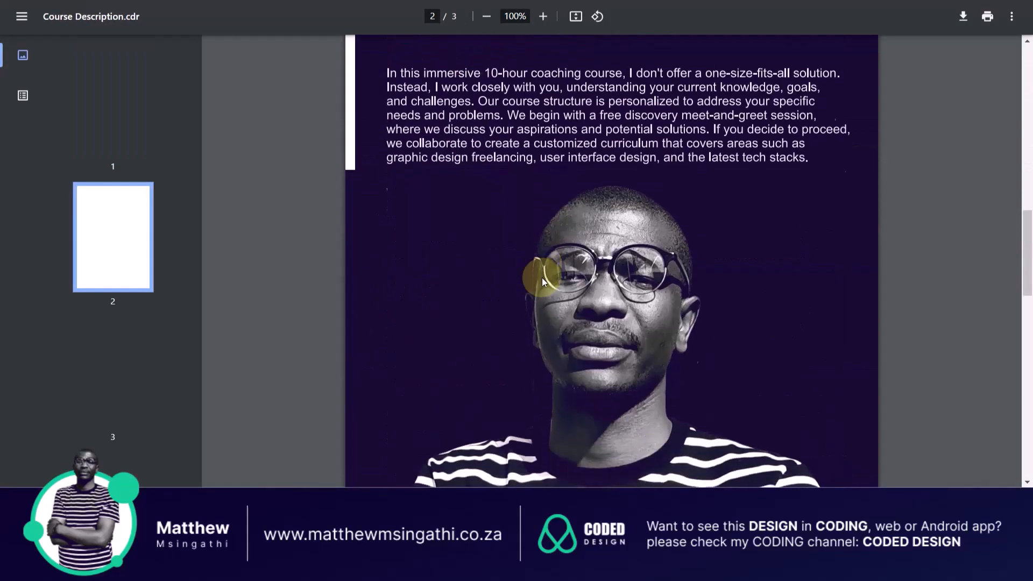
scroll(541, 278, "up", 8)
scroll(542, 278, "down", 13)
scroll(541, 277, "up", 2)
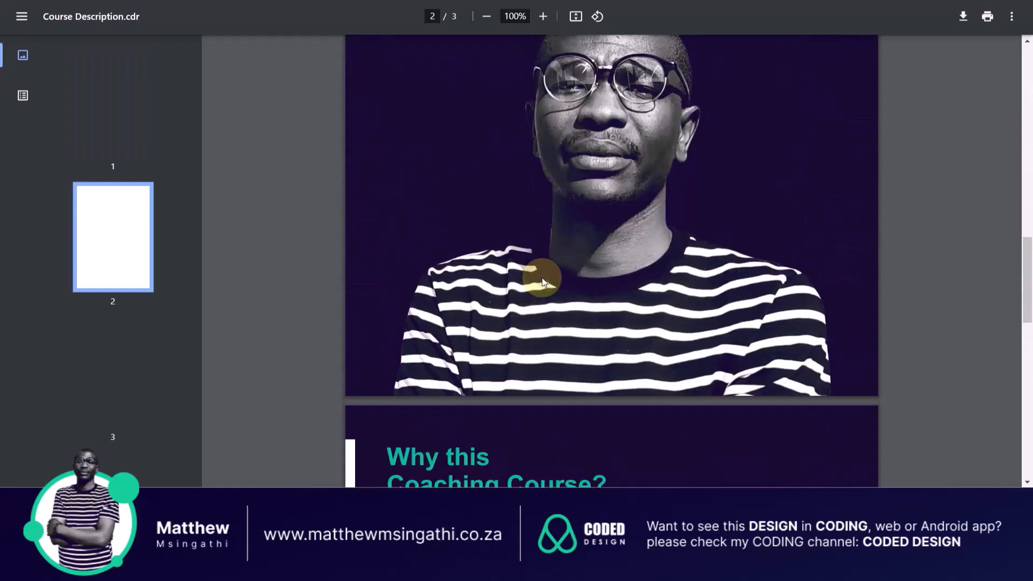
scroll(541, 277, "up", 12)
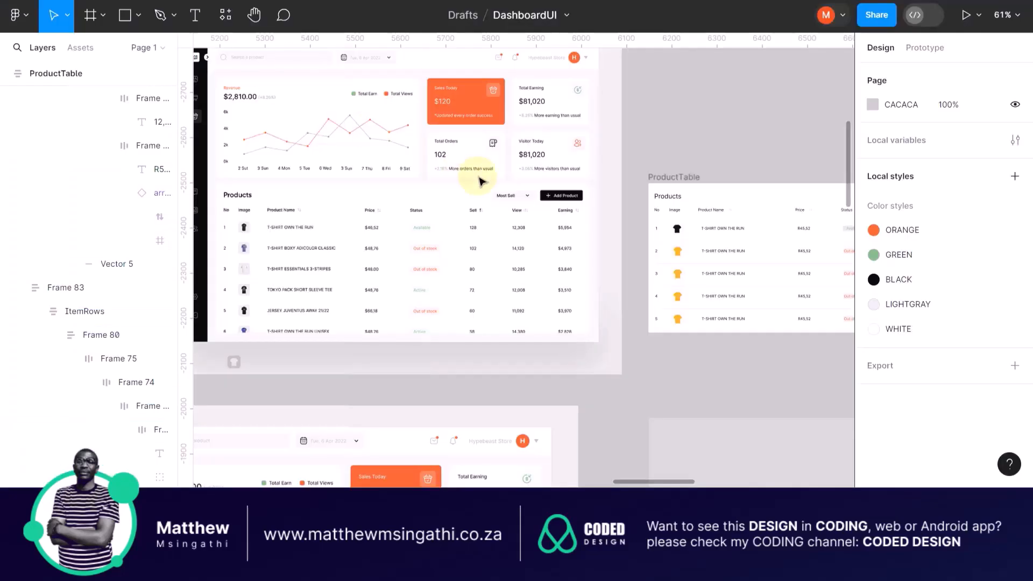
Compare the ProductTable frame's edges and corners with the Products card in the reference dashboard
scroll(480, 182, "left", 5)
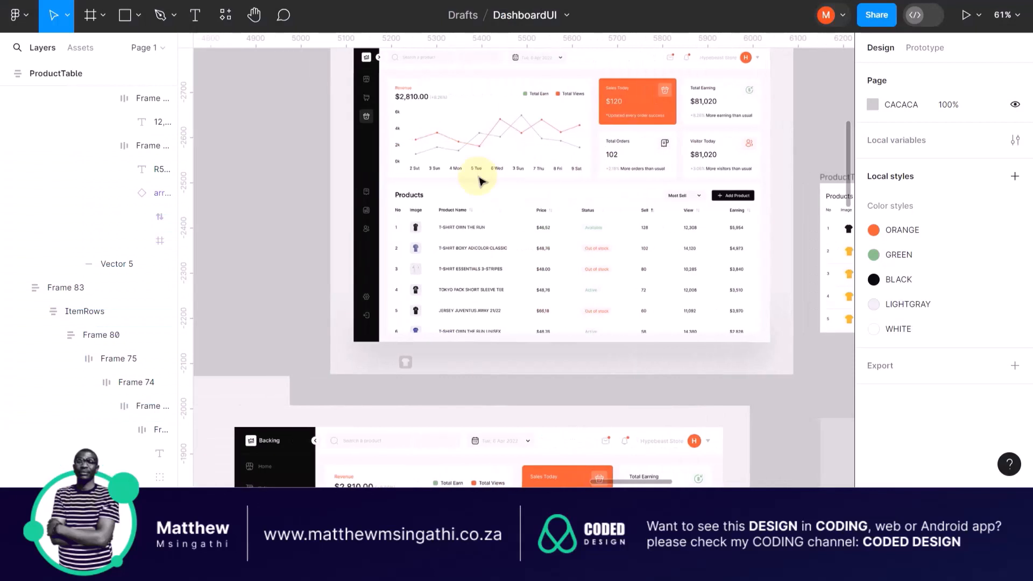
scroll(480, 182, "right", 9)
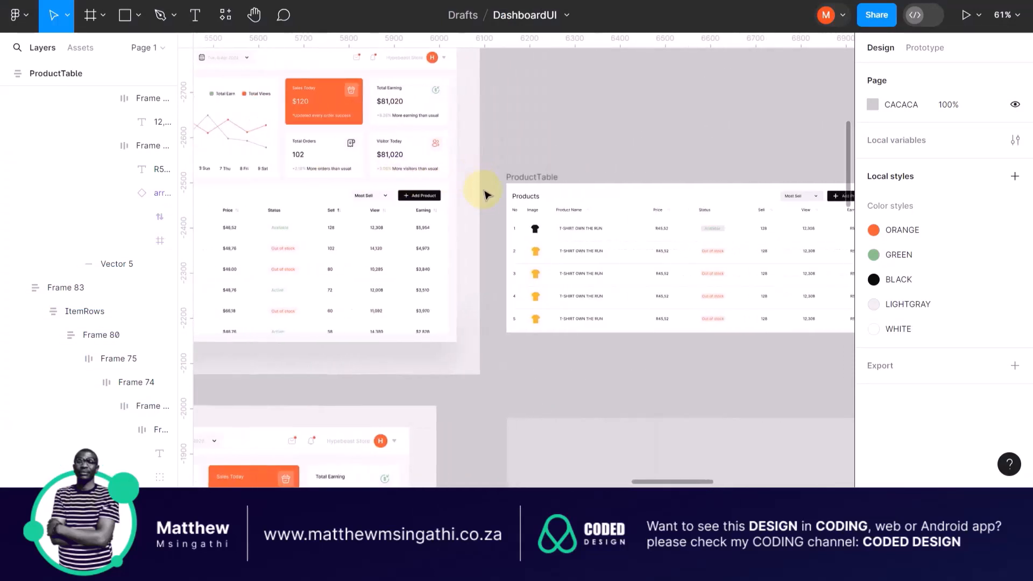
scroll(501, 206, "left", 5)
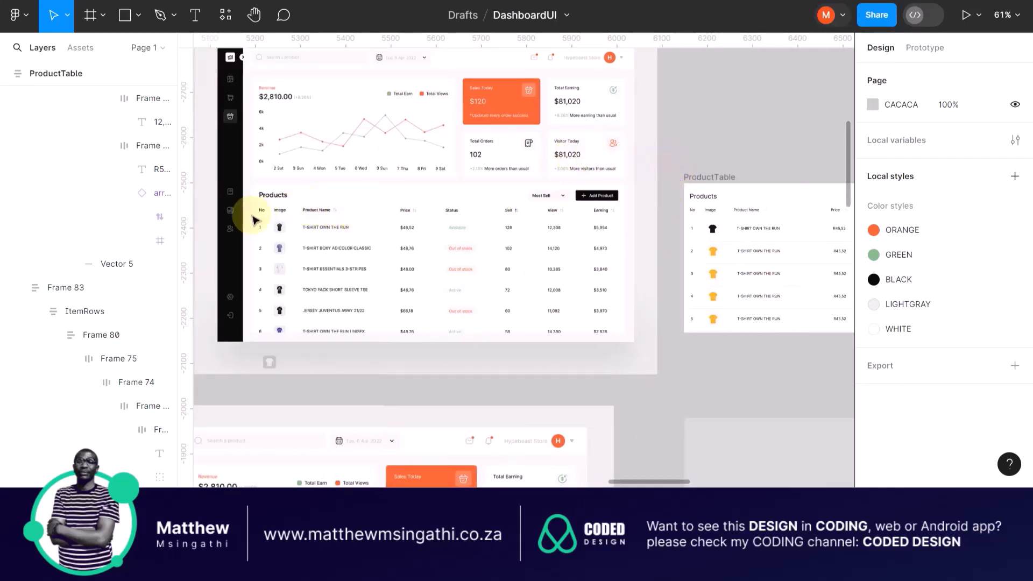
scroll(253, 218, "up", 10)
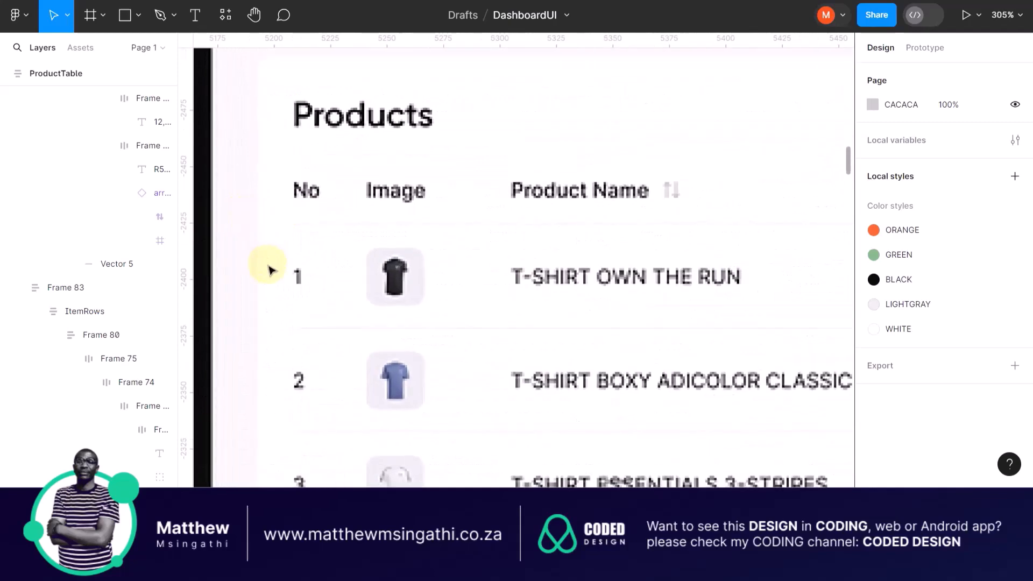
scroll(269, 269, "down", 10)
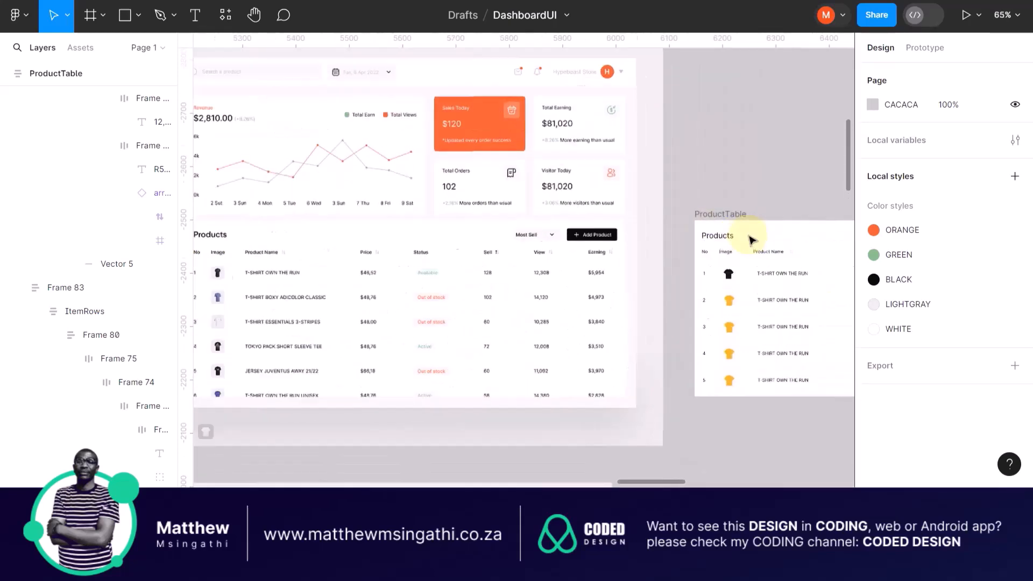
scroll(752, 239, "up", 4)
scroll(692, 290, "up", 4)
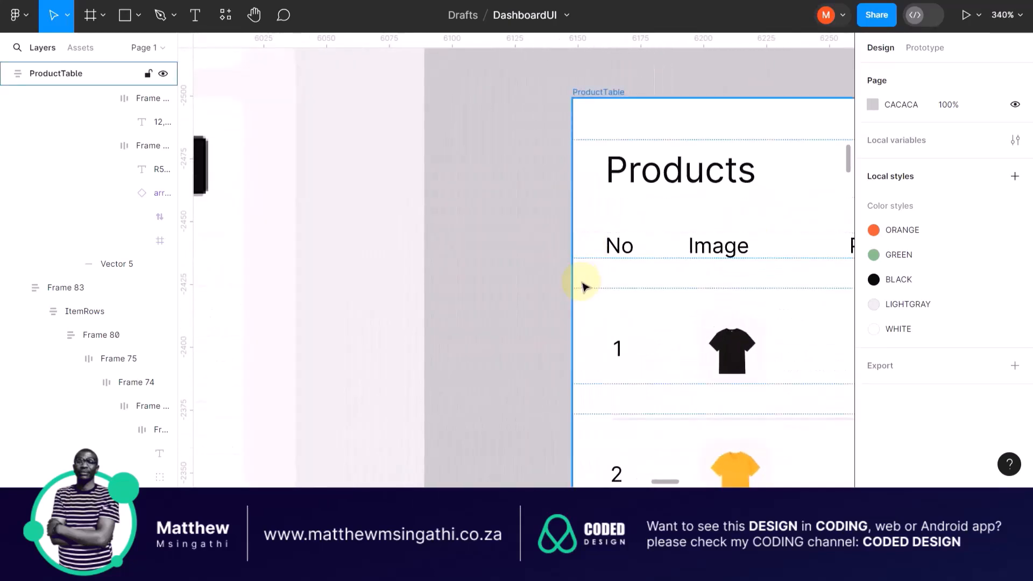
scroll(585, 286, "down", 4)
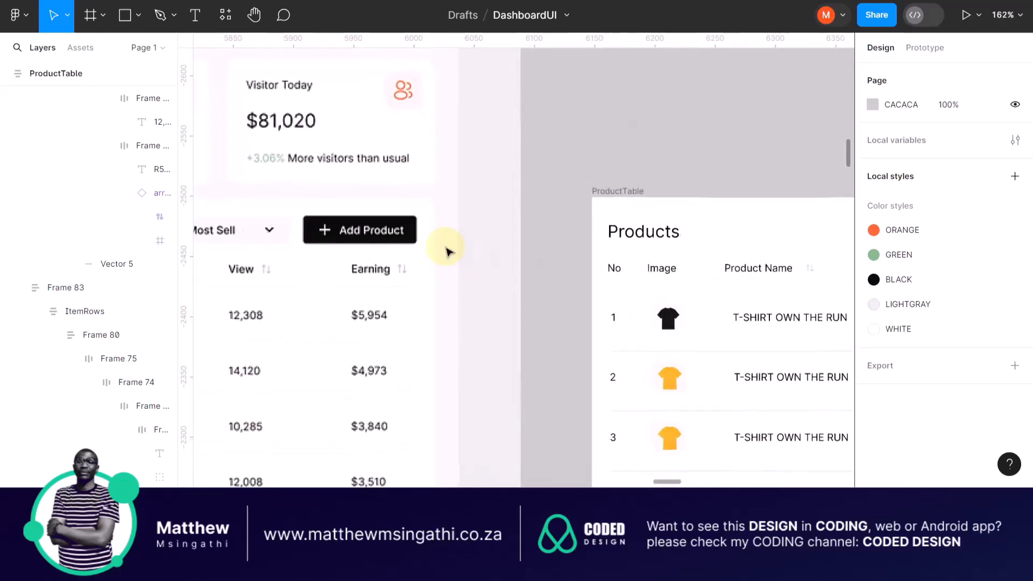
scroll(425, 208, "up", 5)
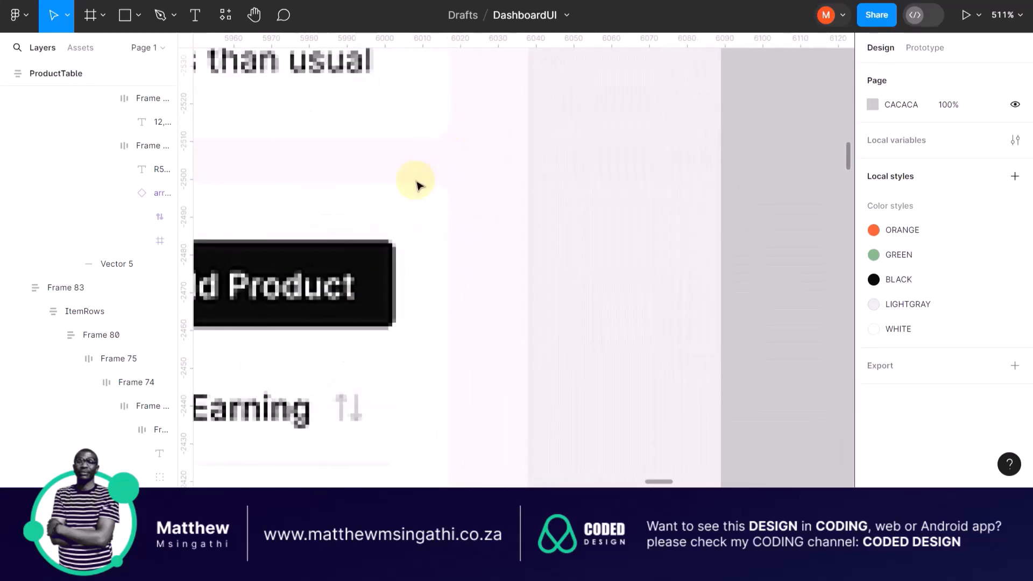
scroll(414, 182, "down", 6)
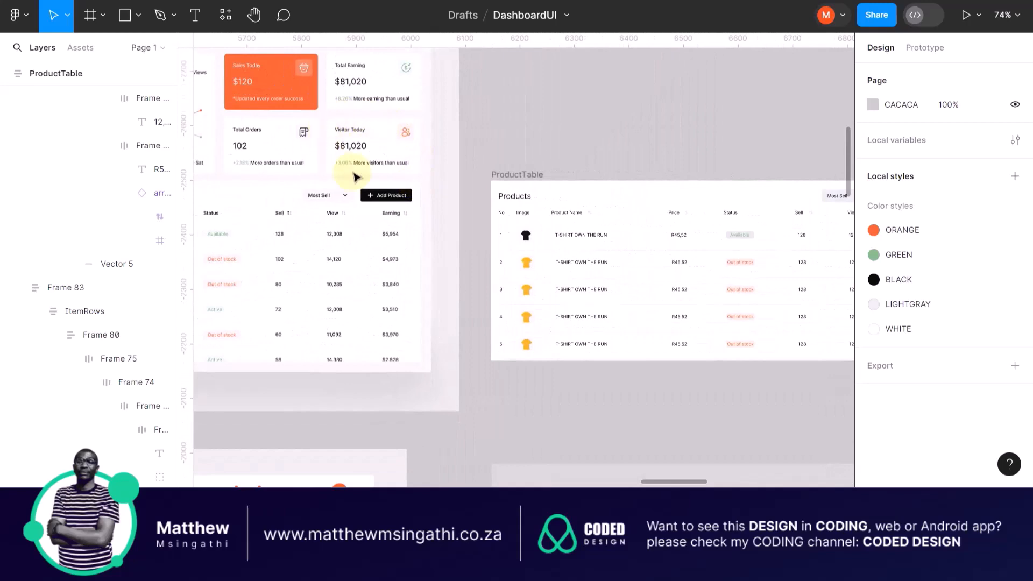
Copy the corner radius of the Visitor Today card in Frame 48
scroll(377, 196, "down", 5)
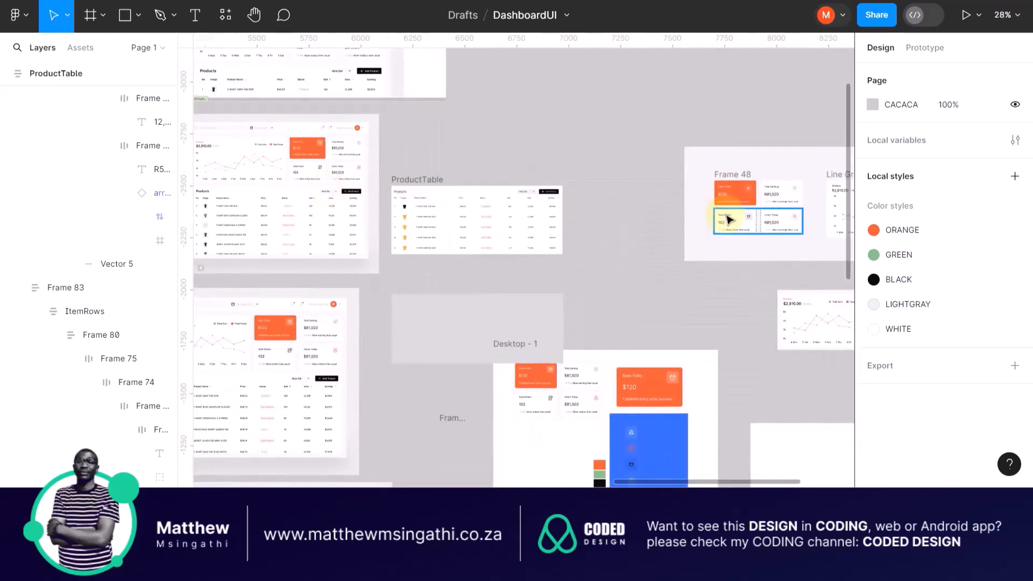
scroll(796, 221, "up", 1)
scroll(797, 221, "up", 8)
left_click(760, 180)
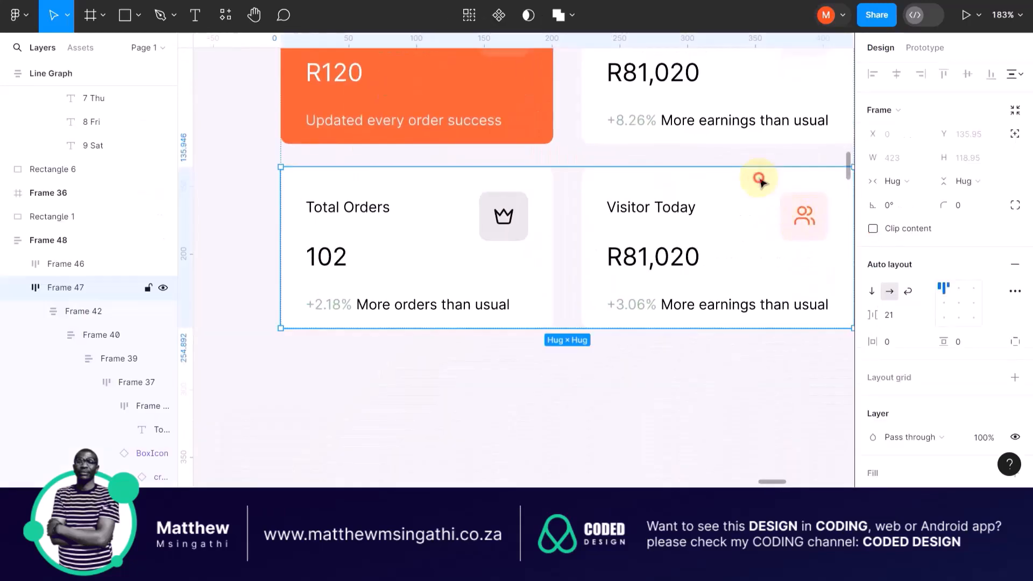
left_click(969, 205)
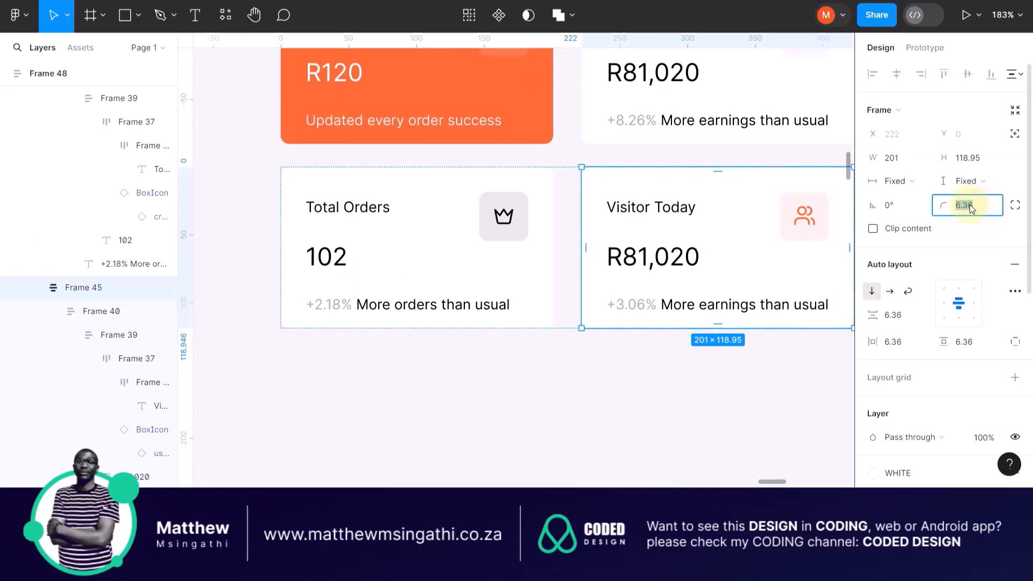
Set the ProductTable frame's corner radius to 6.36 and deselect the frame
scroll(468, 380, "left", 15)
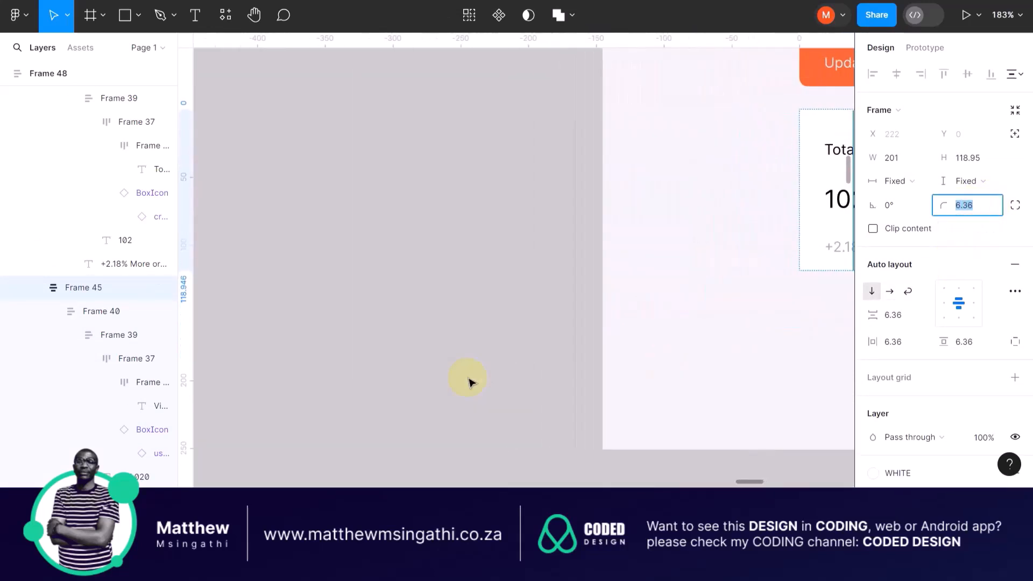
scroll(468, 381, "left", 12)
scroll(468, 381, "up", 3)
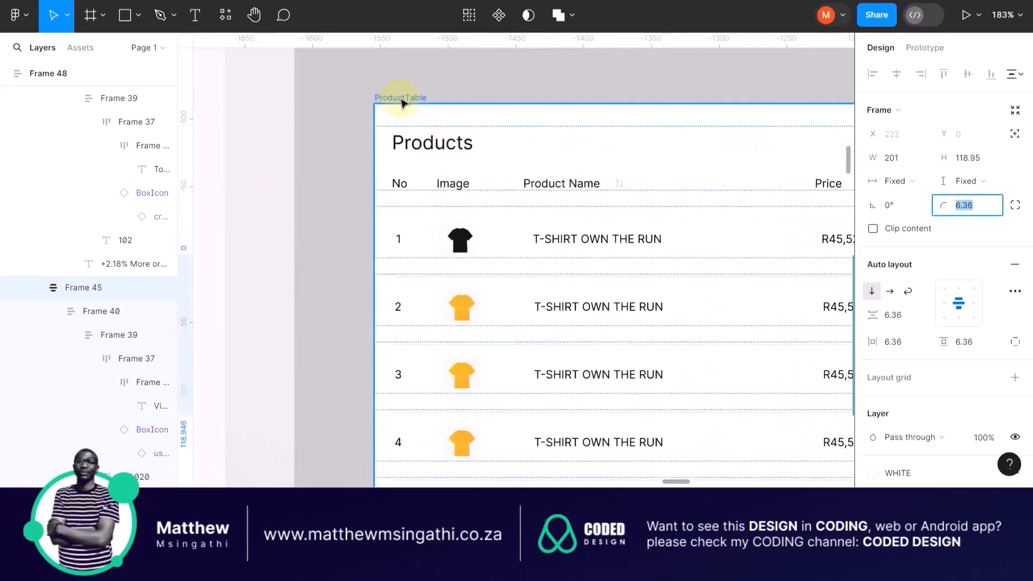
left_click(402, 100)
left_click(960, 205)
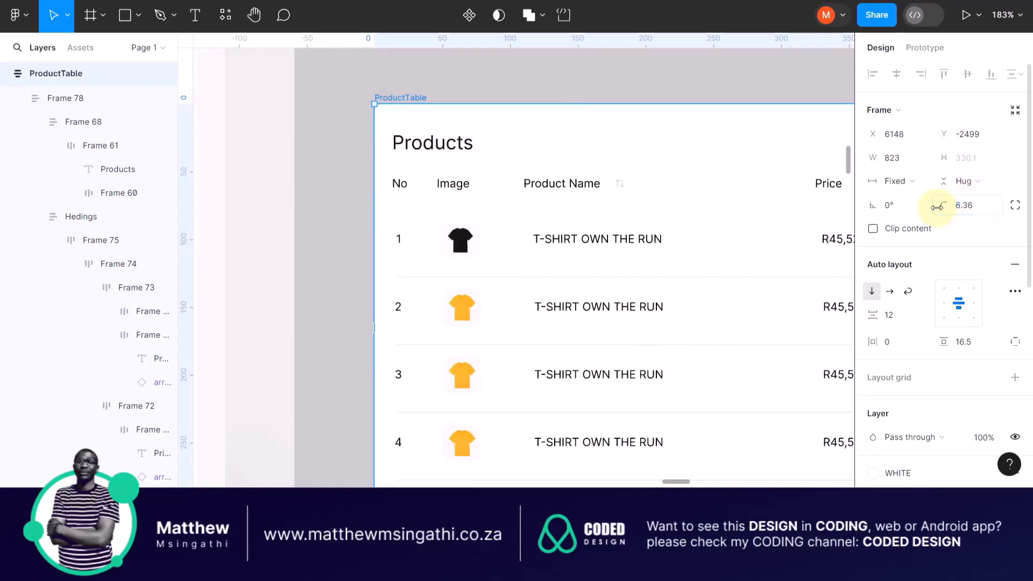
left_click(422, 85)
Check the ProductTable with its rounded corners against the reference dashboard's Products section
scroll(430, 160, "down", 10)
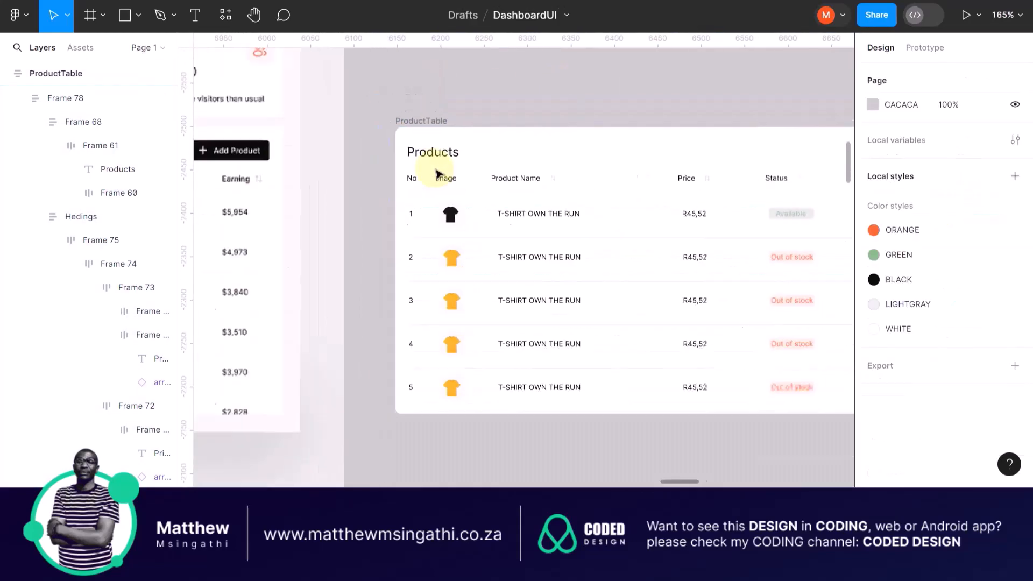
left_click(507, 310)
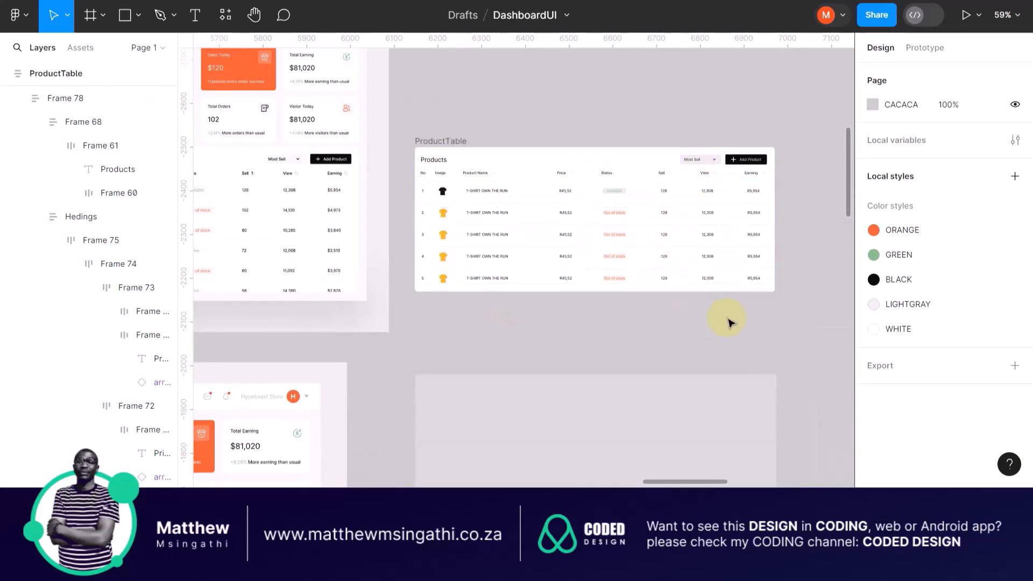
scroll(728, 320, "up", 5)
scroll(728, 320, "down", 5)
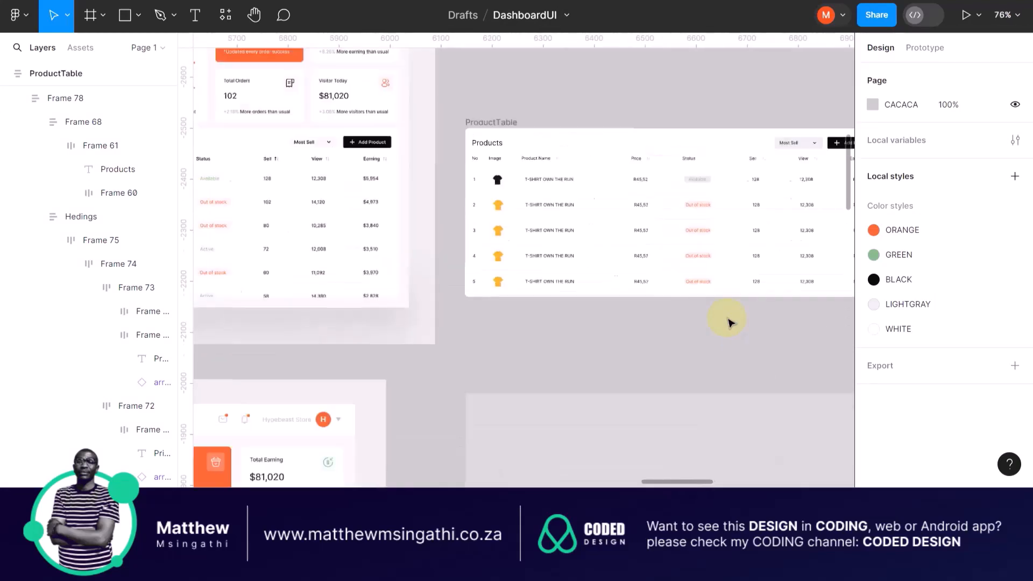
scroll(523, 246, "up", 8)
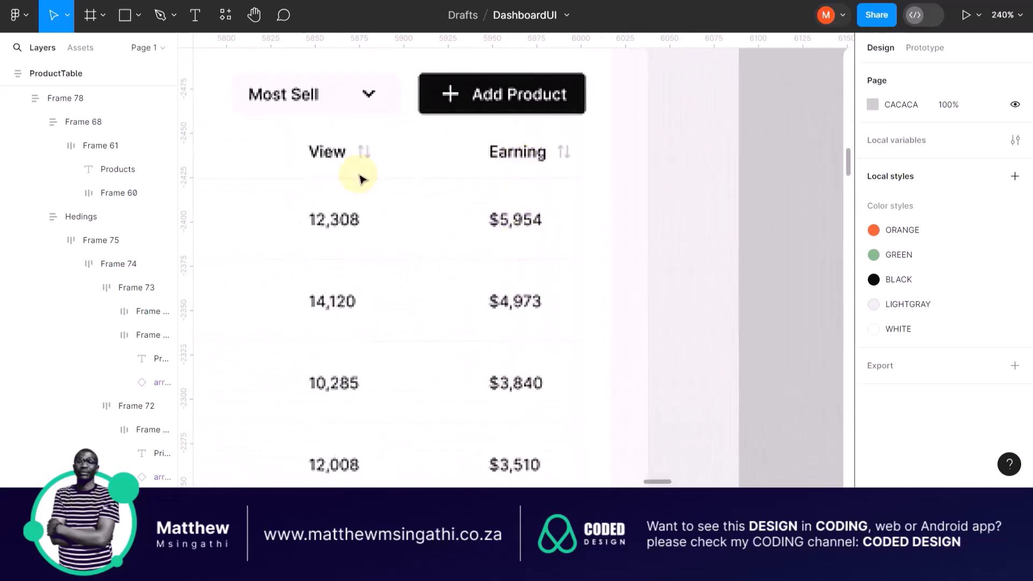
Make the No, Image and Product Name column headings in the ProductTable bold
scroll(353, 177, "left", 5)
scroll(388, 177, "down", 4)
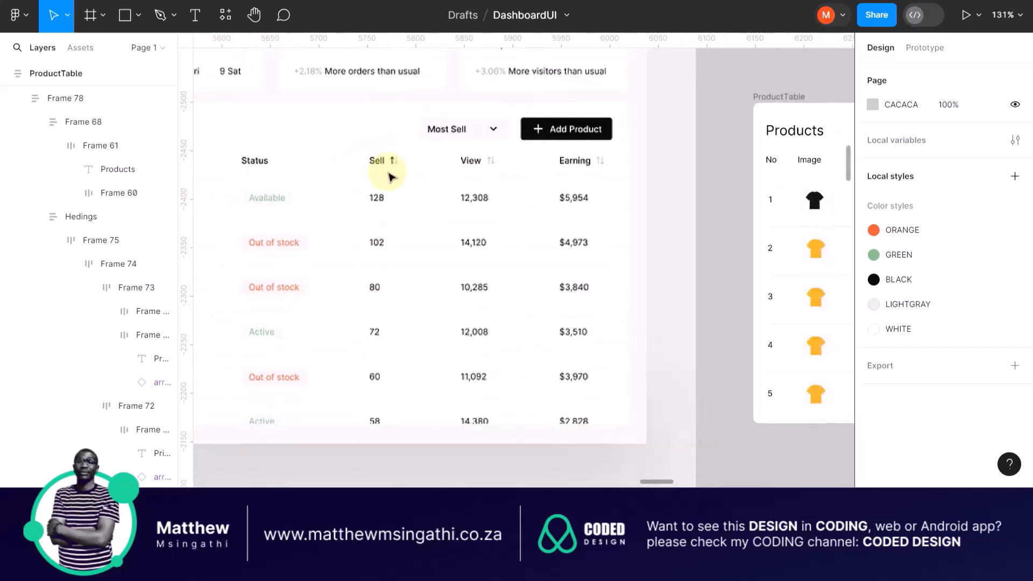
scroll(756, 186, "right", 4)
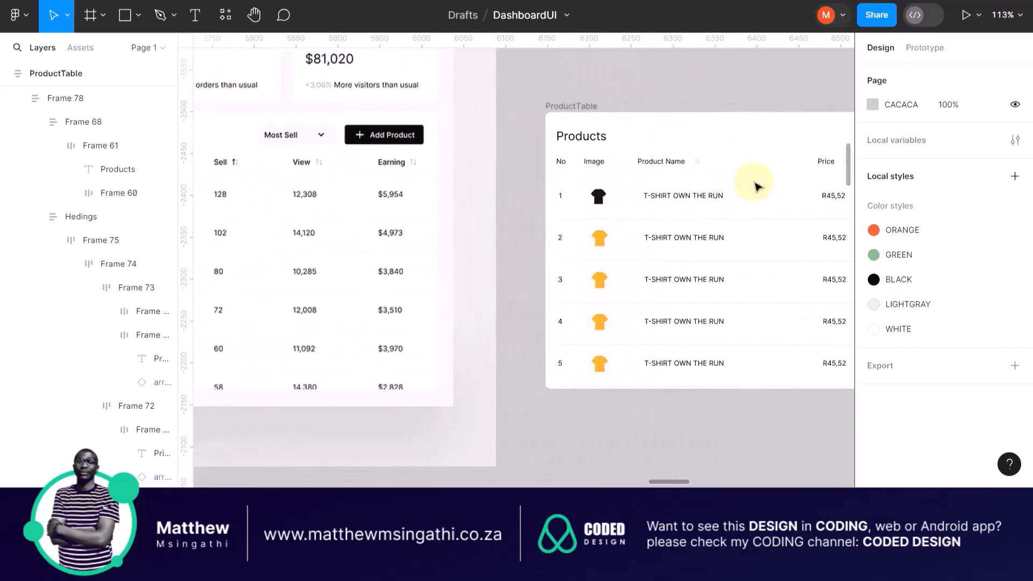
scroll(619, 178, "up", 4)
left_click(573, 150)
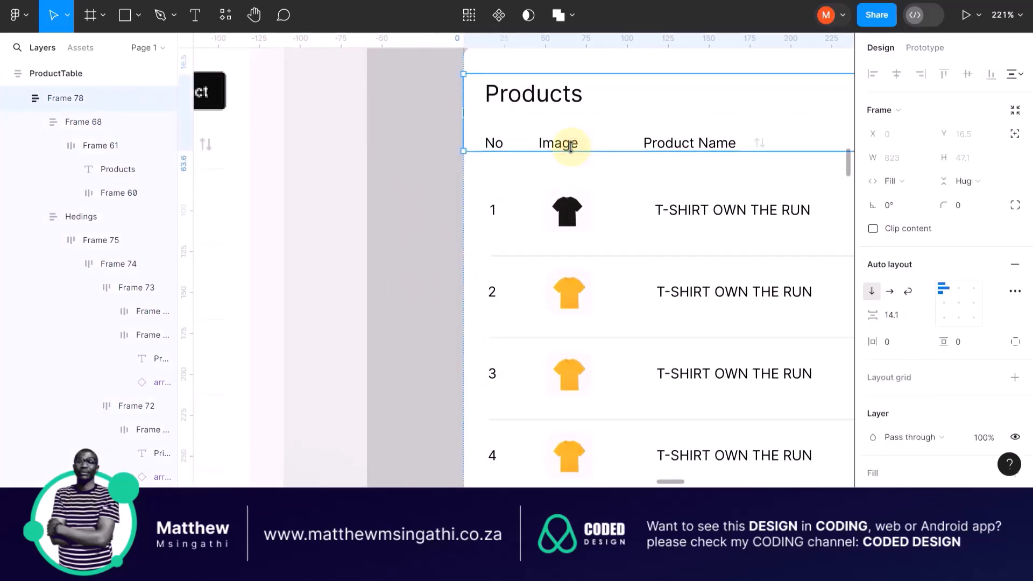
double_click(562, 145)
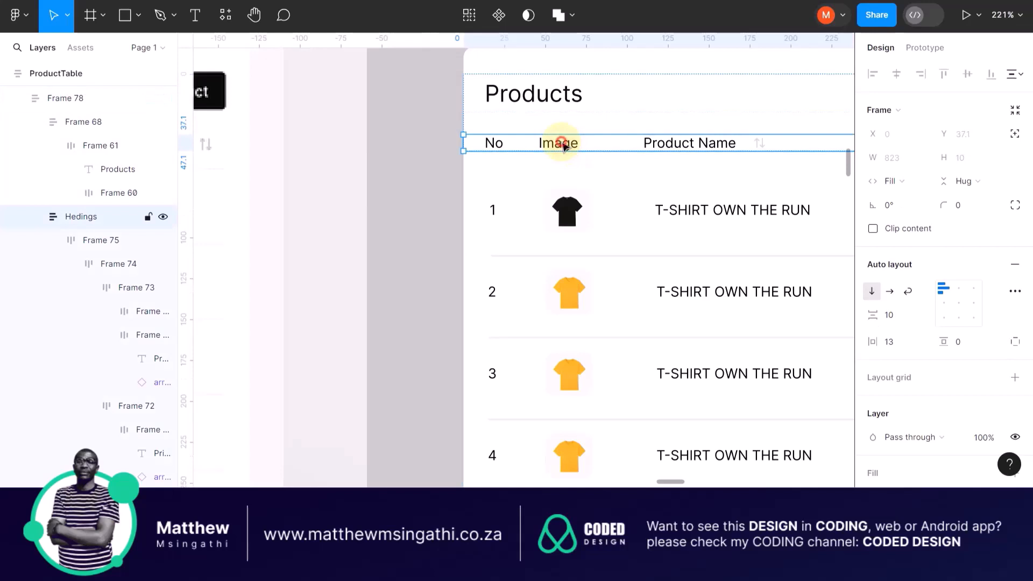
double_click(564, 145)
double_click(563, 146)
double_click(563, 145)
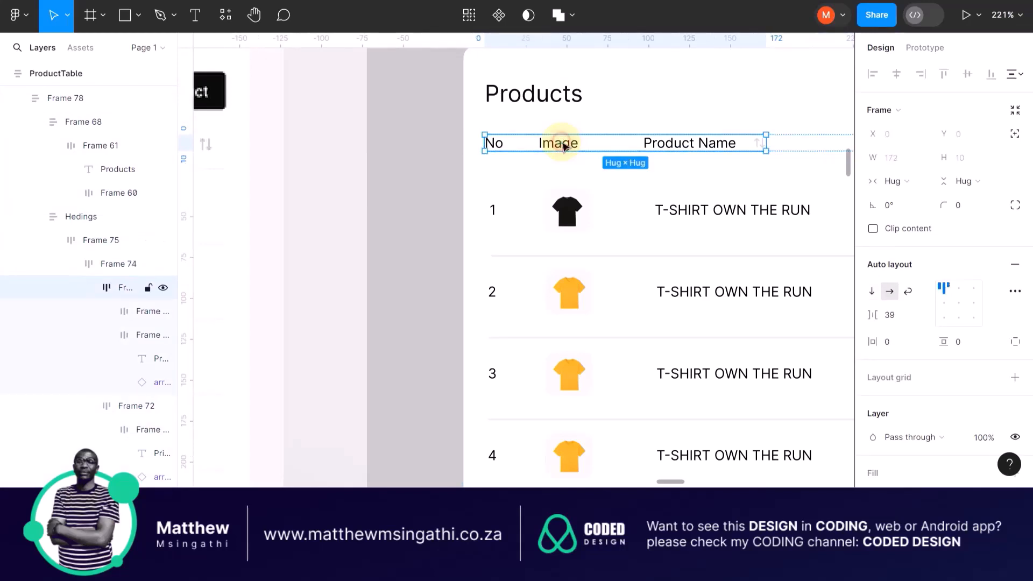
double_click(563, 145)
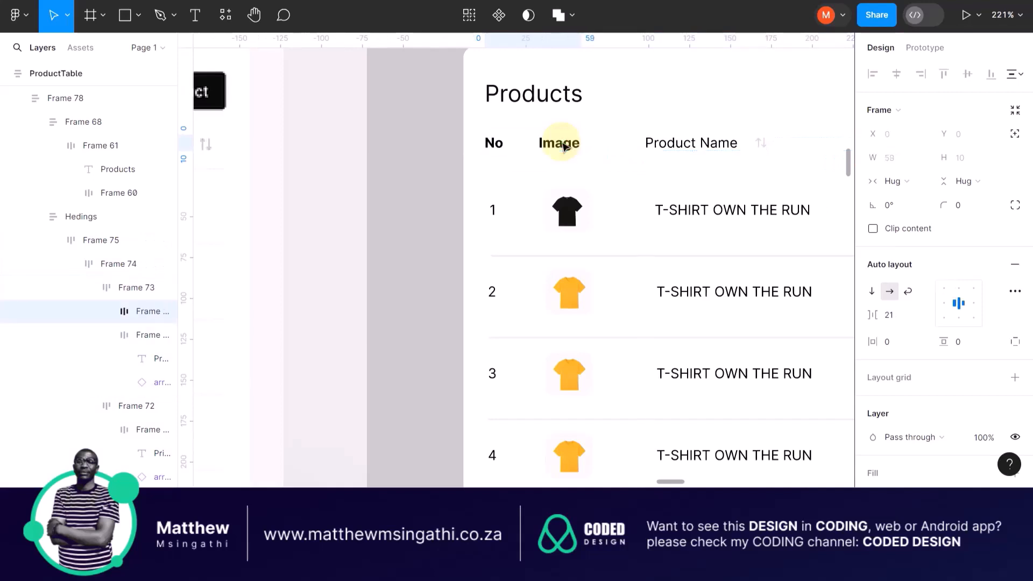
left_click(675, 143)
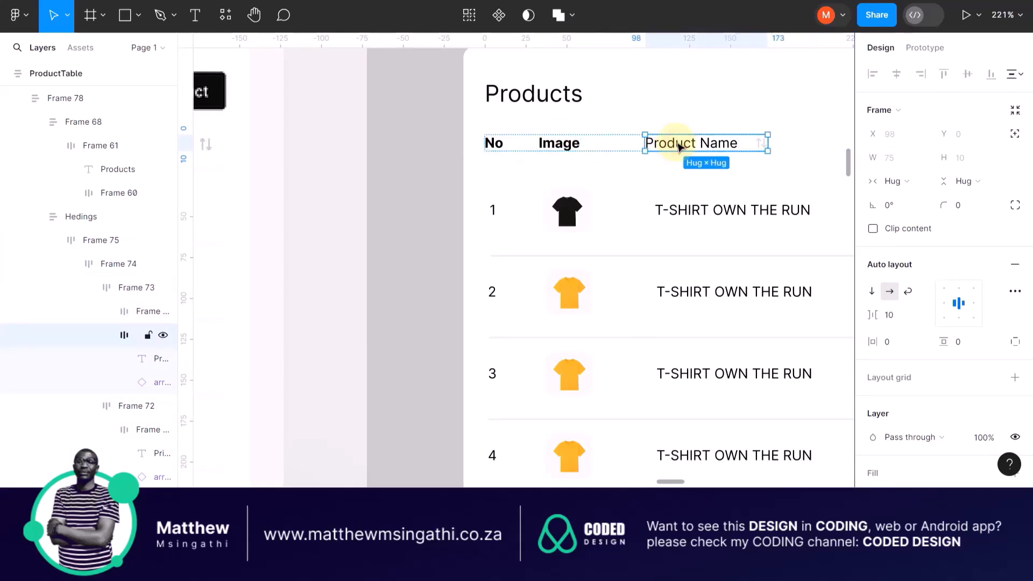
key("ctrl+b")
Make all text in Frame 78 bold, covering the Products title, the button labels and the remaining column headings
scroll(678, 145, "right", 8)
left_click(565, 143)
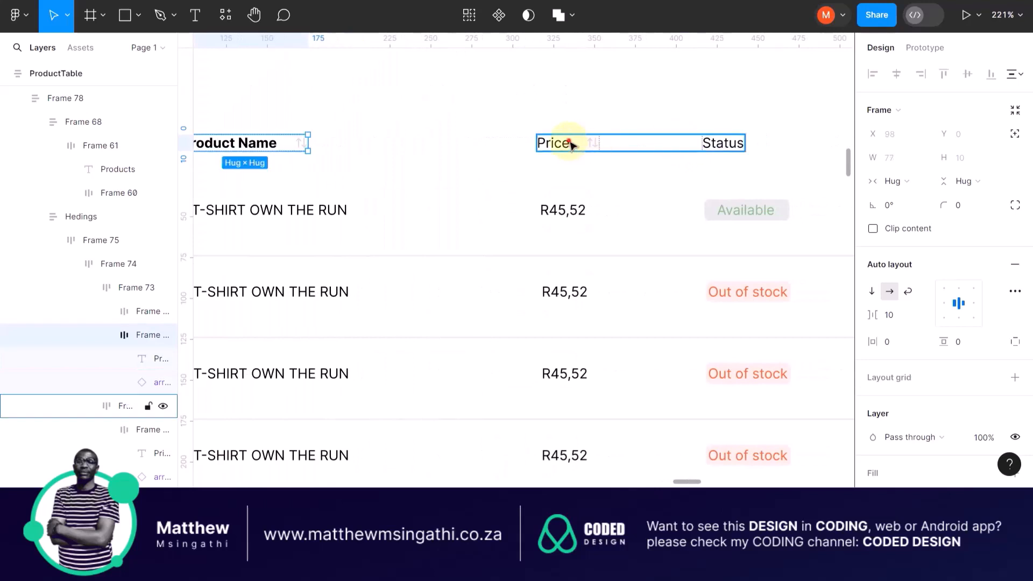
scroll(571, 145, "down", 5)
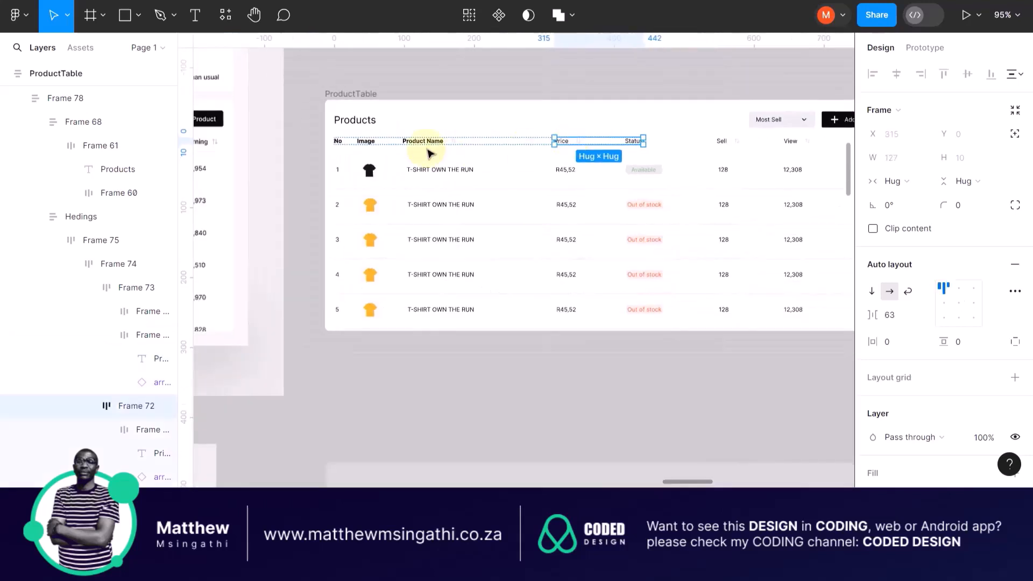
left_click(336, 140)
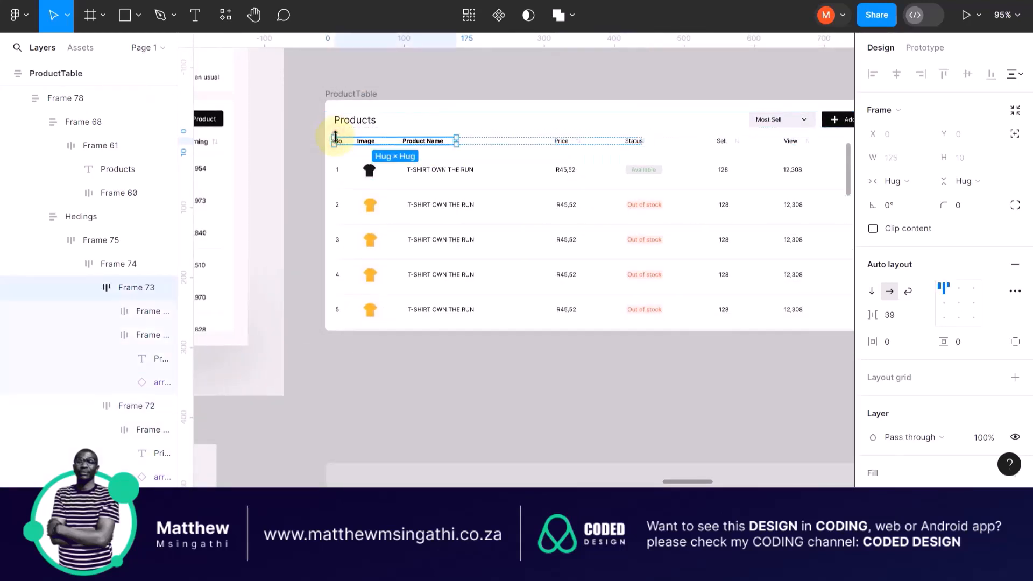
key("shift+Return")
left_click(325, 136)
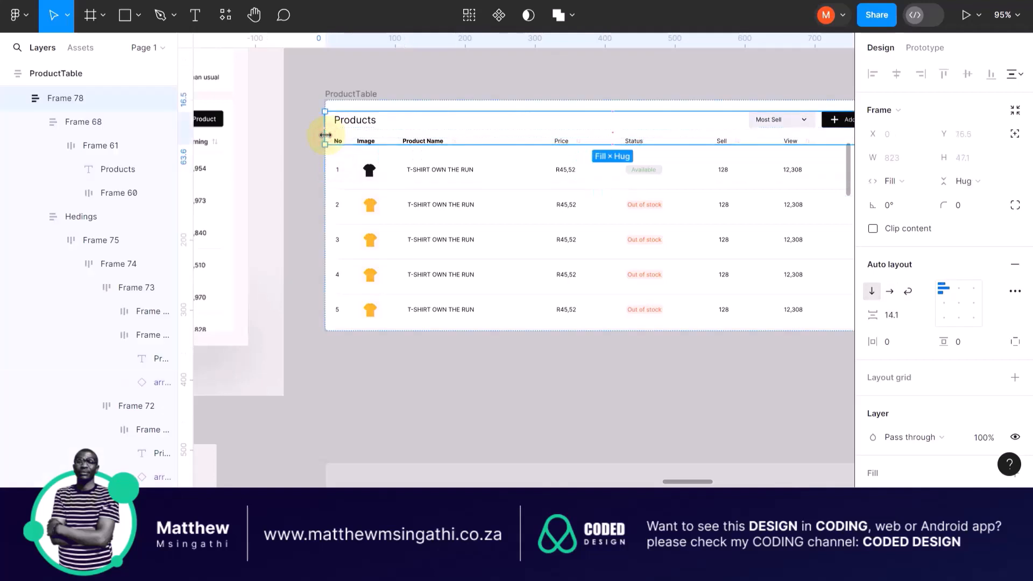
key("ctrl+b")
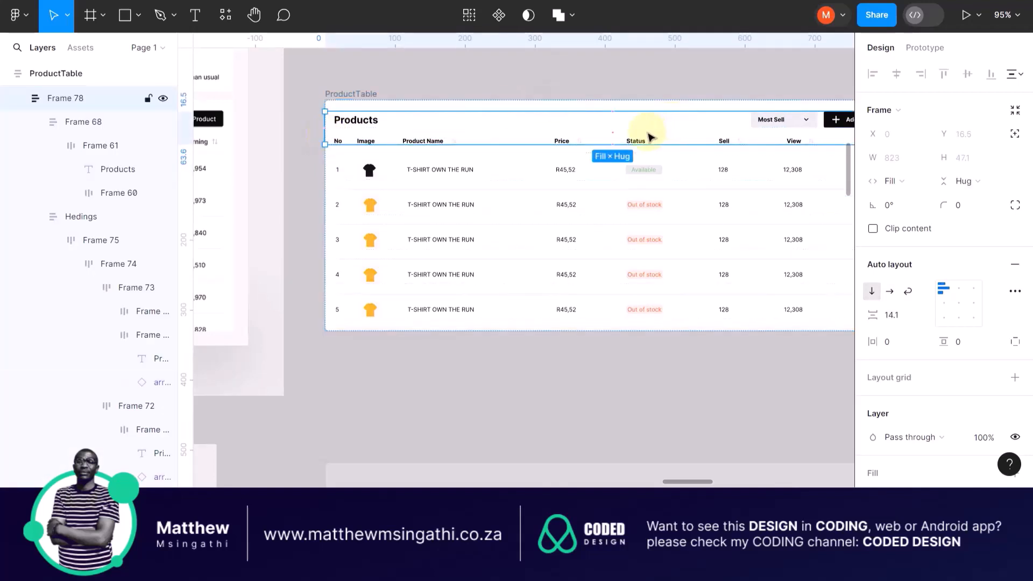
Set the Most Sell label in the table header back to regular weight
scroll(772, 125, "up", 5)
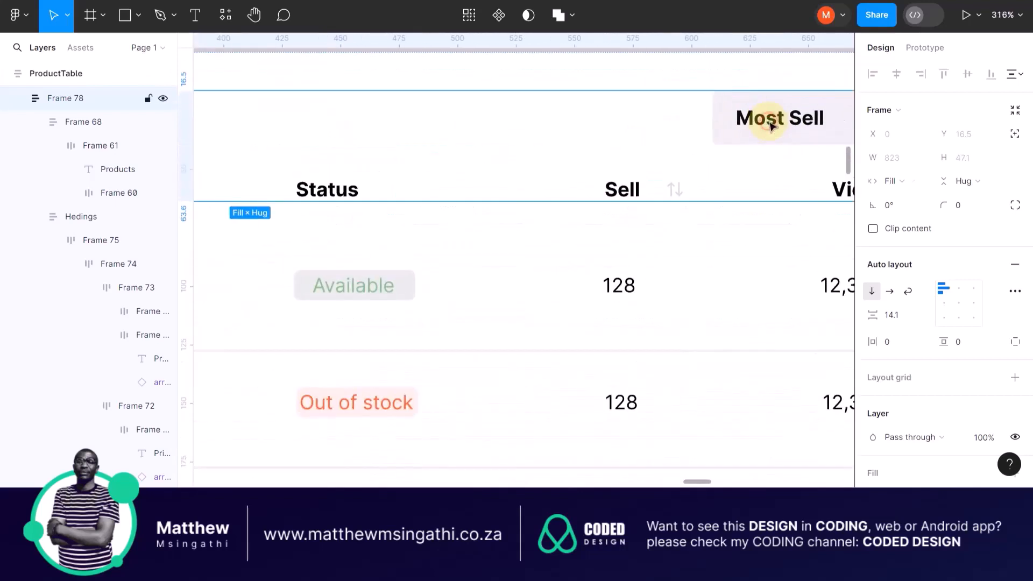
double_click(772, 124)
double_click(772, 125)
double_click(772, 125)
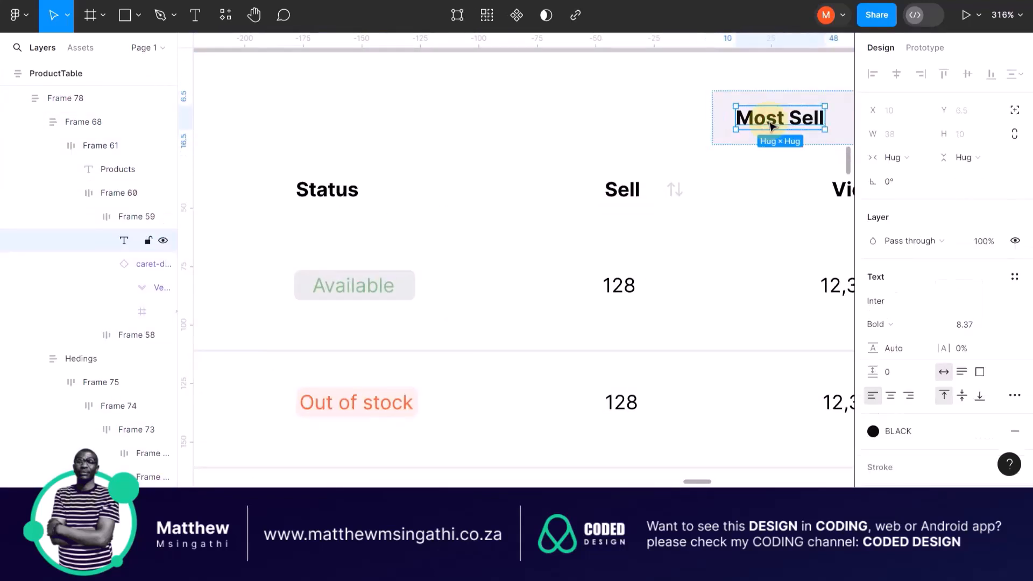
Set the Add Product button label back to regular weight and deselect it
scroll(772, 125, "right", 6)
left_click(620, 125)
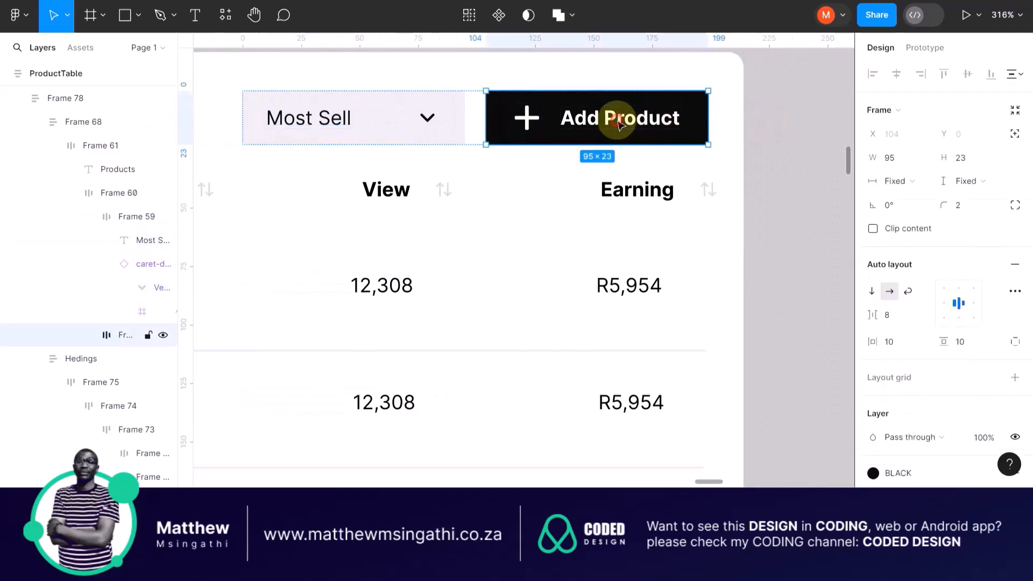
double_click(620, 125)
key("ctrl+b")
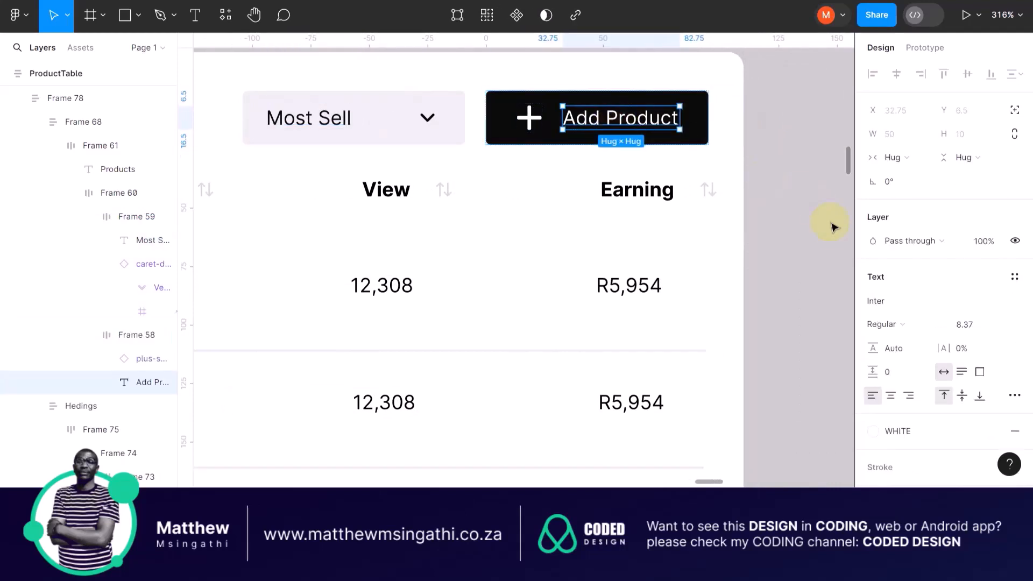
left_click(840, 241)
Compare the ProductTable and its bold headings with the Products section and overall layout of the reference dashboard
scroll(657, 228, "down", 1)
scroll(657, 228, "down", 10)
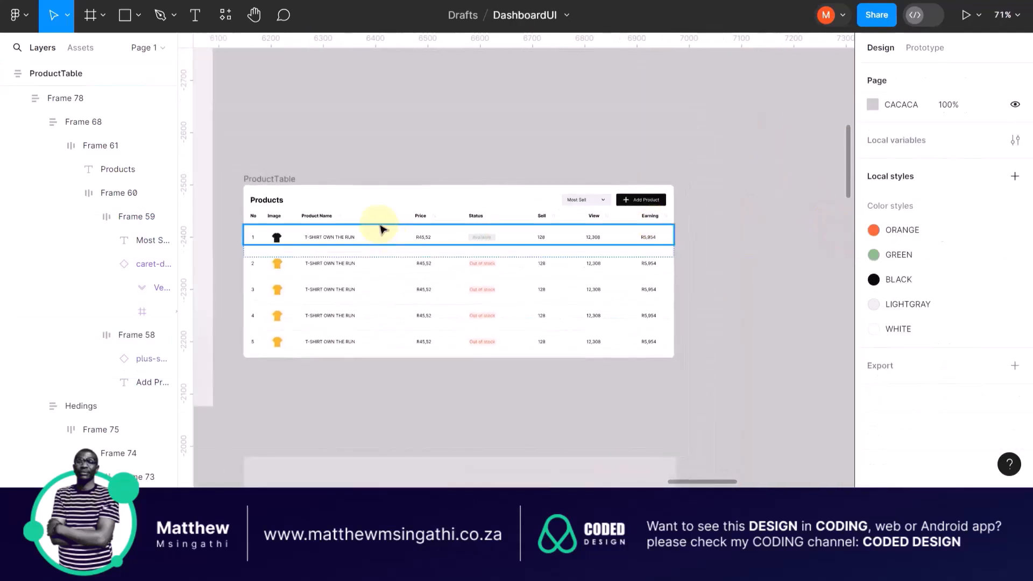
left_click(370, 375)
scroll(373, 339, "left", 3)
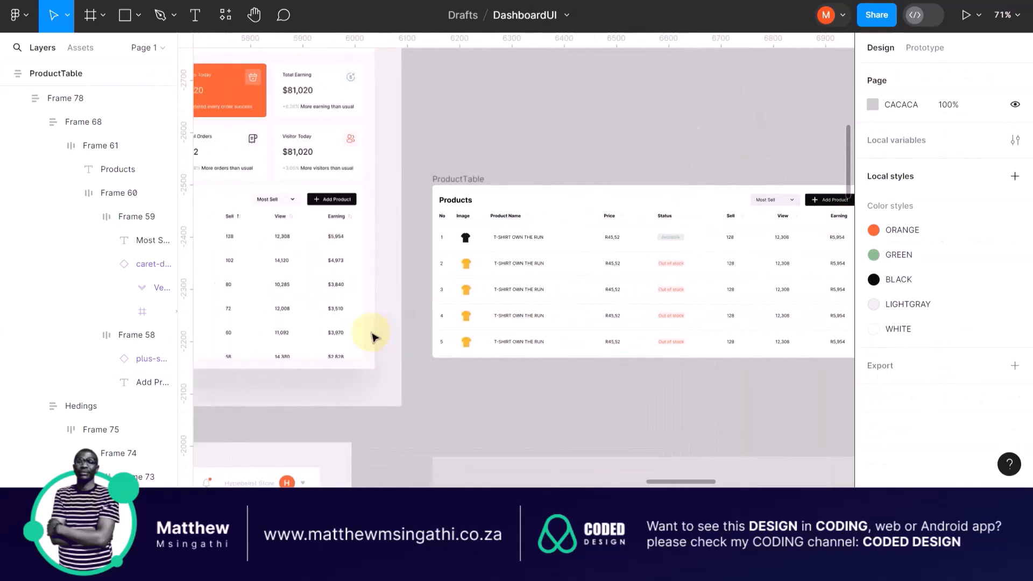
scroll(372, 335, "left", 4)
scroll(372, 336, "left", 3)
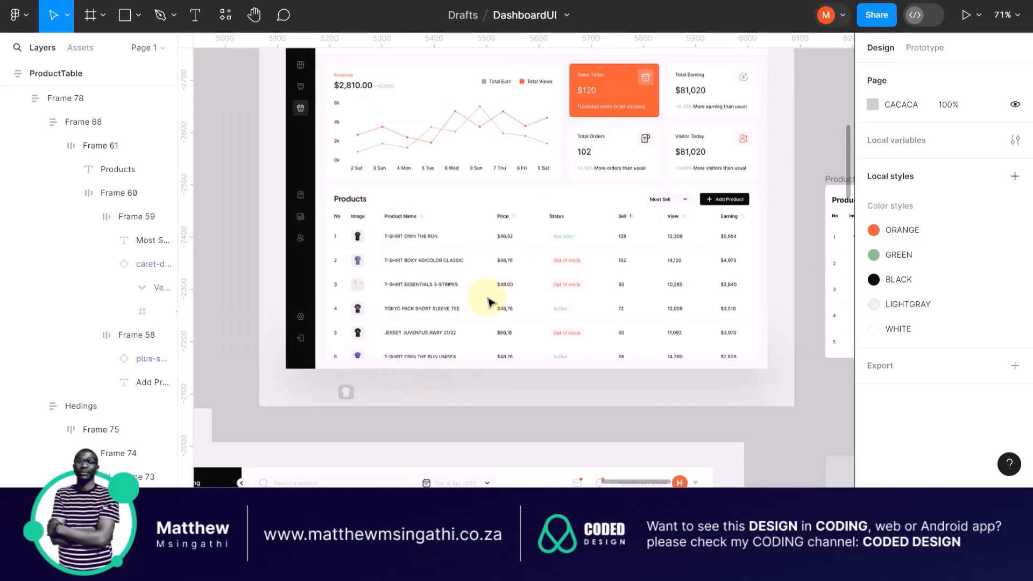
scroll(449, 302, "up", 2)
scroll(451, 304, "down", 3)
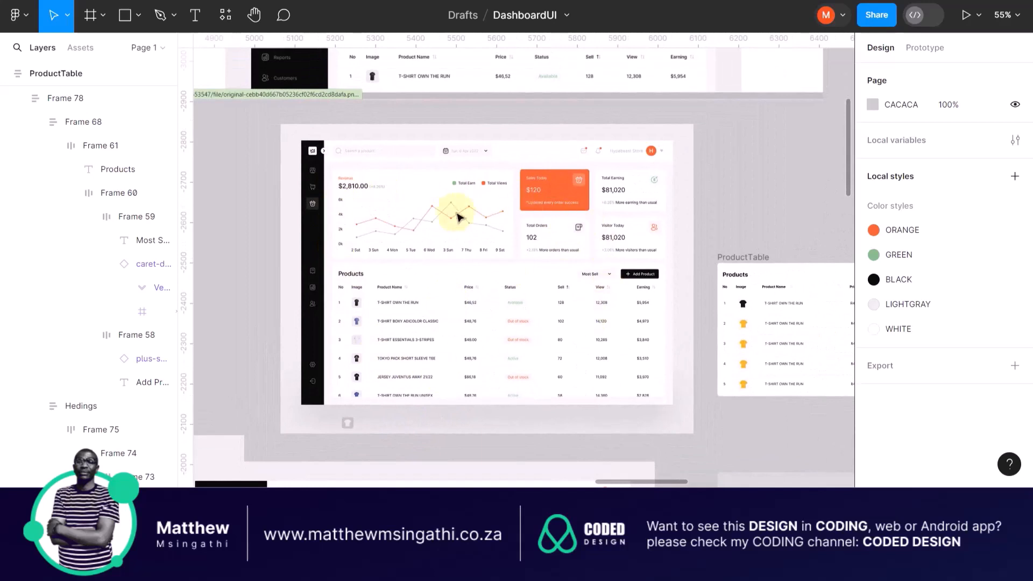
scroll(455, 217, "right", 3)
scroll(451, 218, "left", 2)
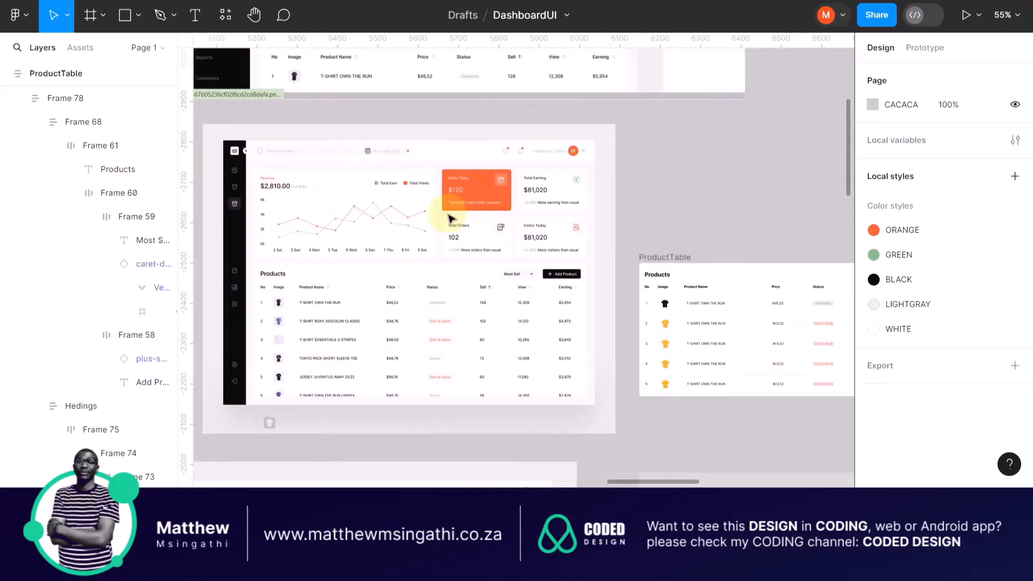